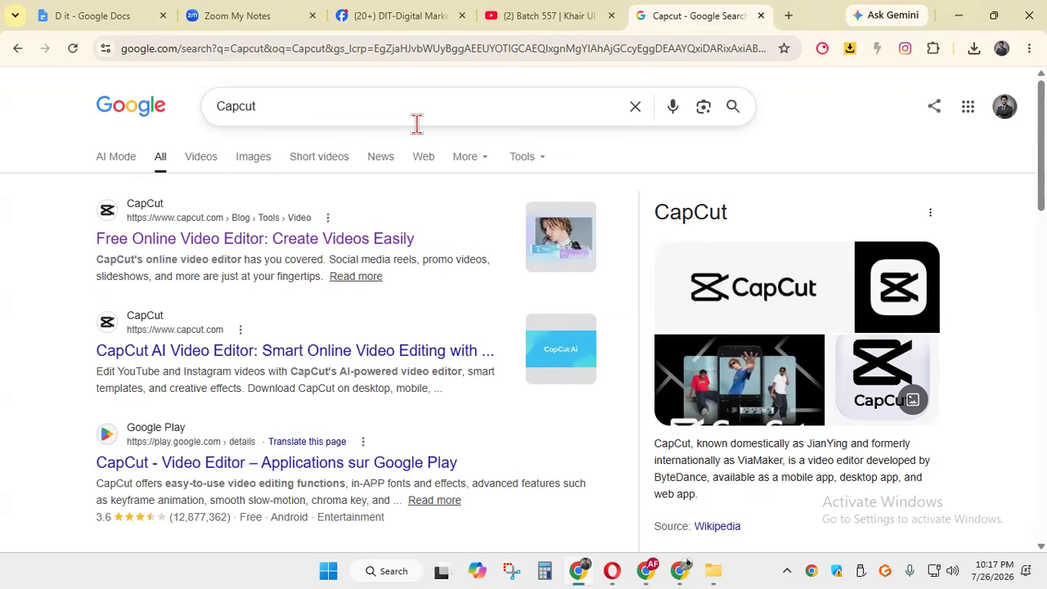
In a new tab, search Google for Filmora and show the image results
click(789, 16)
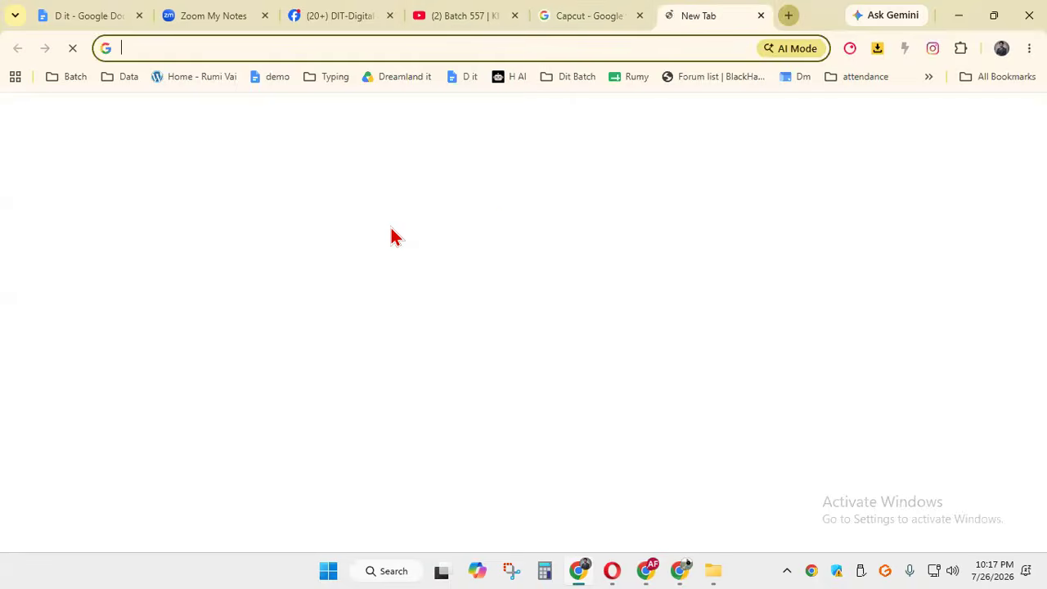
click(330, 321)
text(F)
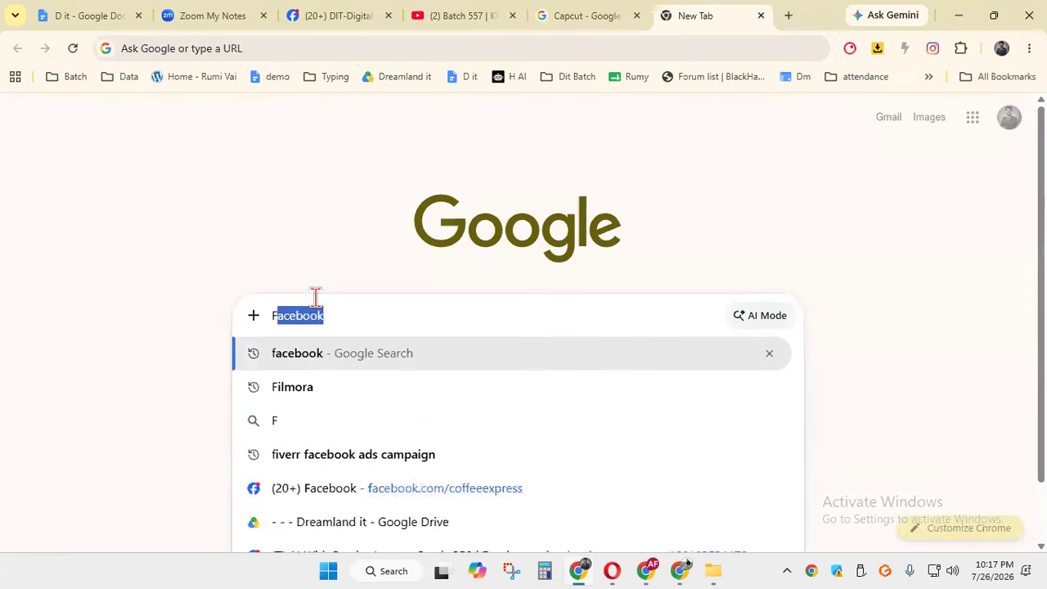
text(ilmora)
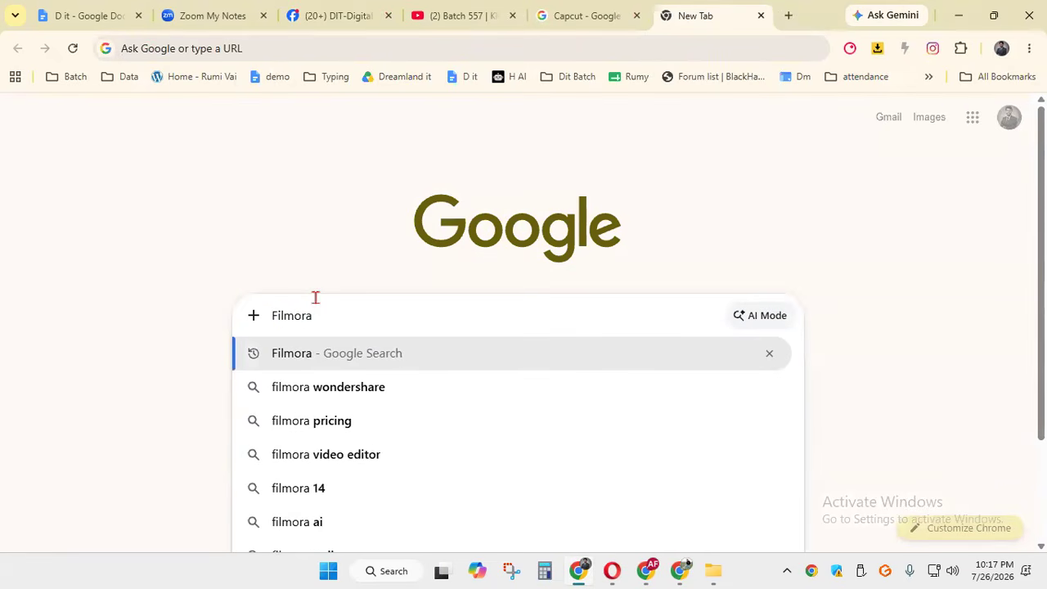
key(Return)
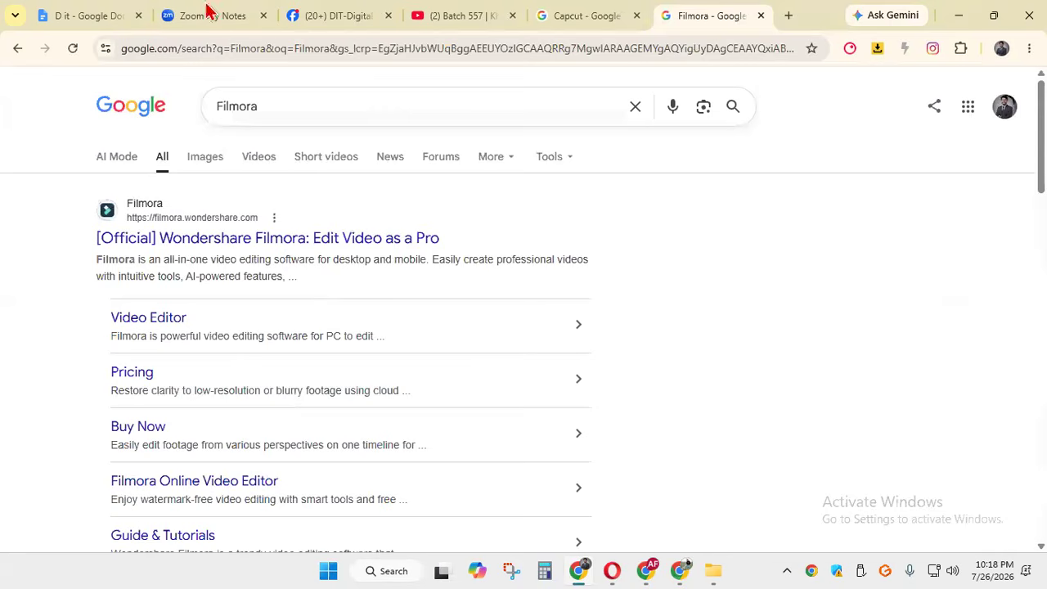
click(202, 159)
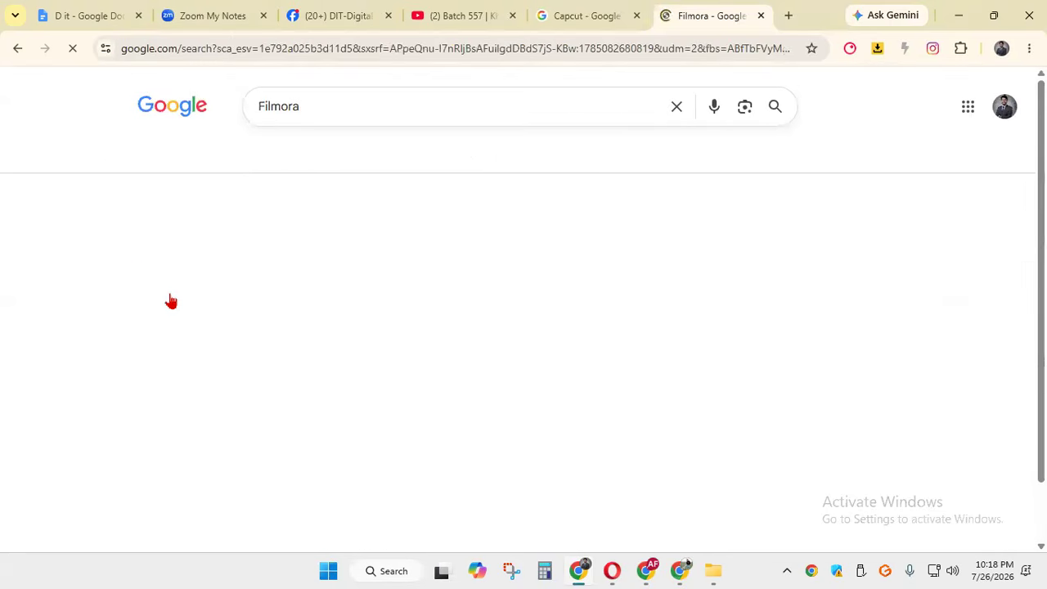
In another new tab, search for camtasia and show its image results
click(789, 16)
click(330, 322)
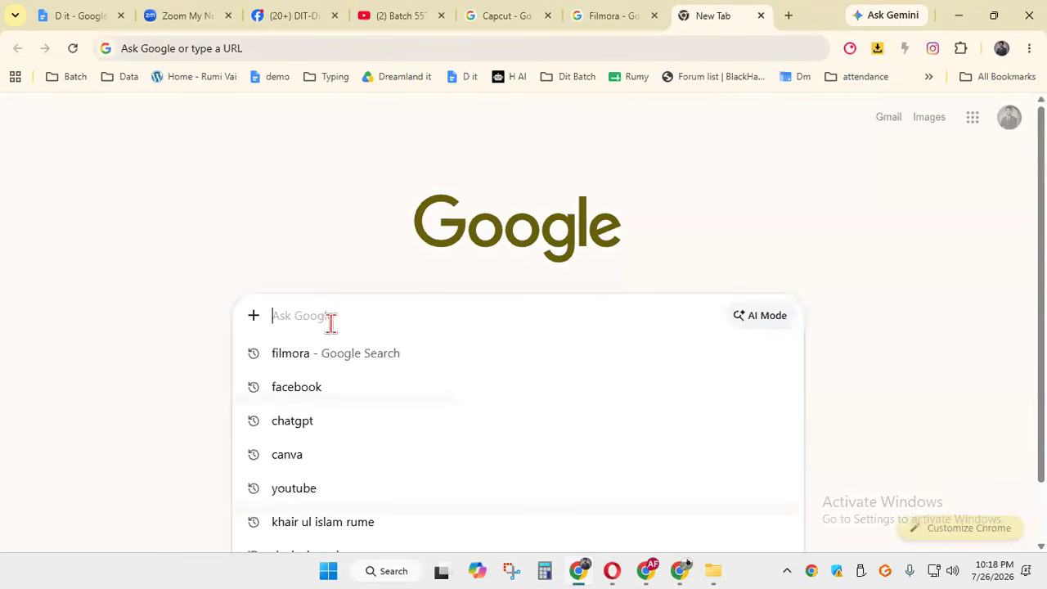
text(Cam)
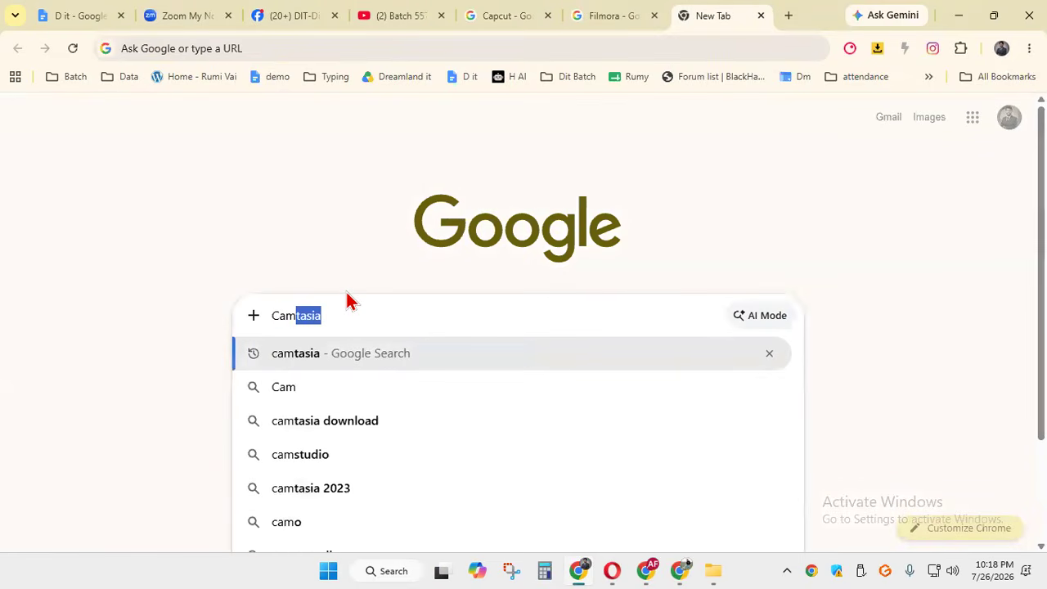
key(Return)
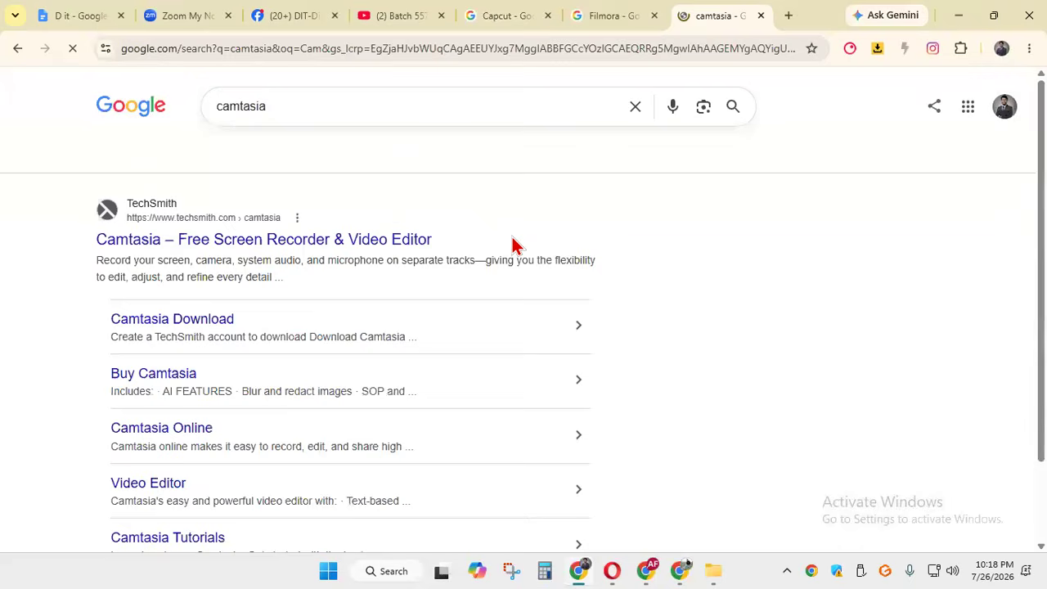
click(199, 160)
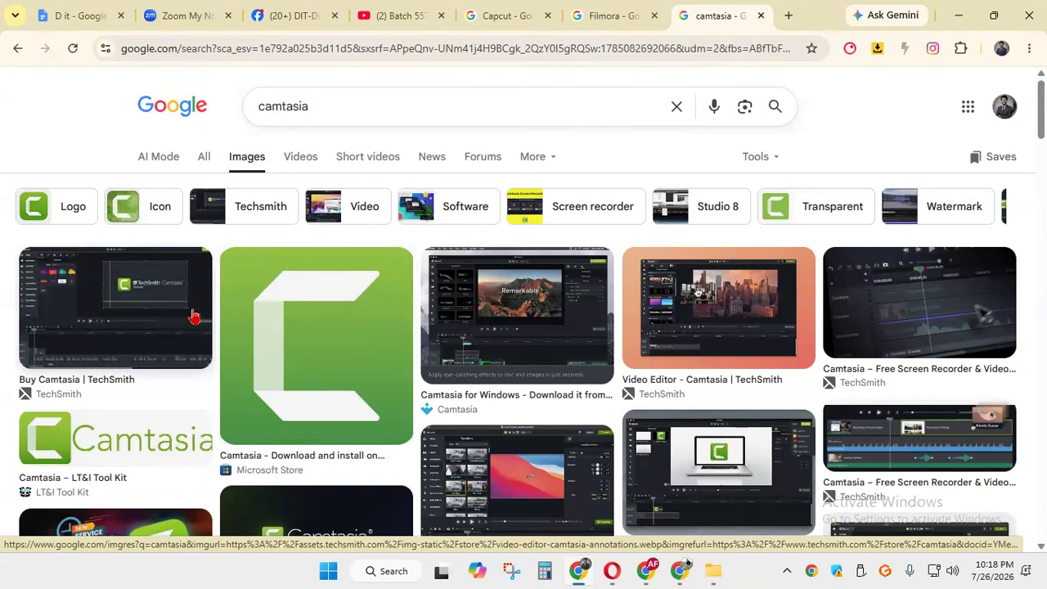
In a new tab, search for adobe premiere pro and show the image results
click(786, 15)
click(325, 322)
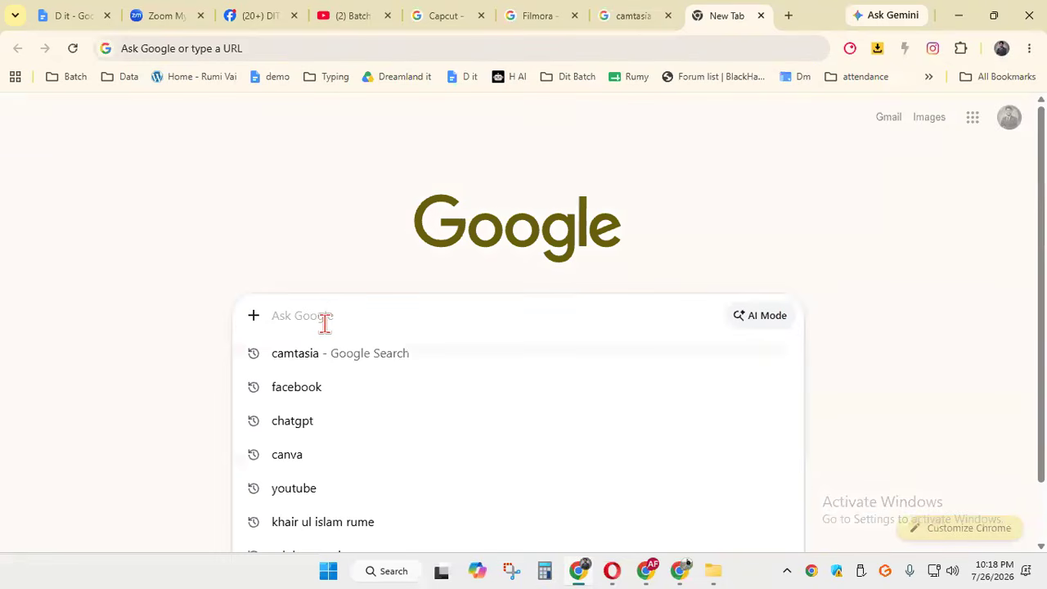
text(Adobe)
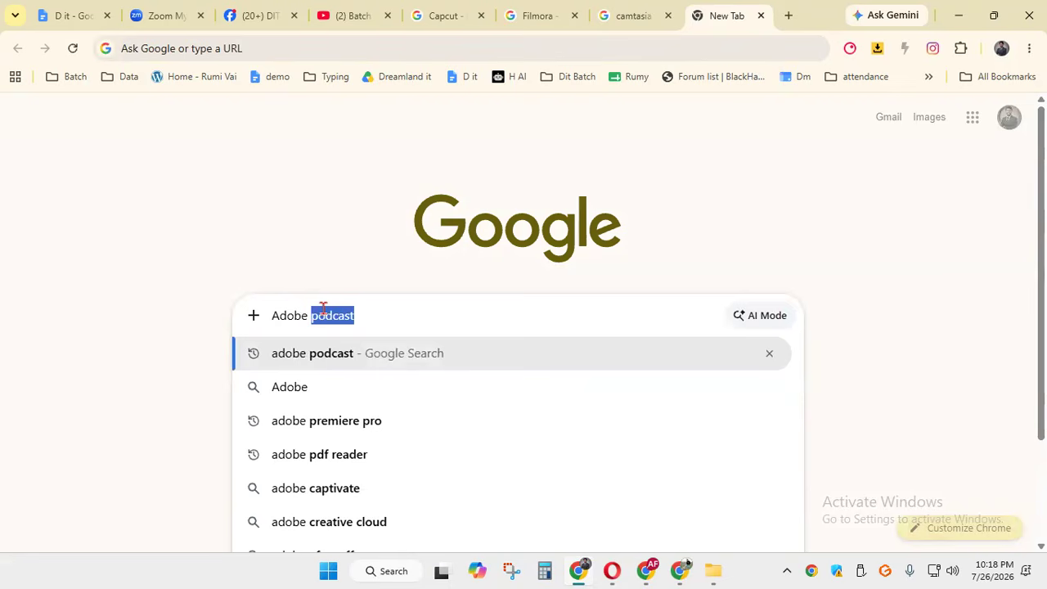
text( Pr)
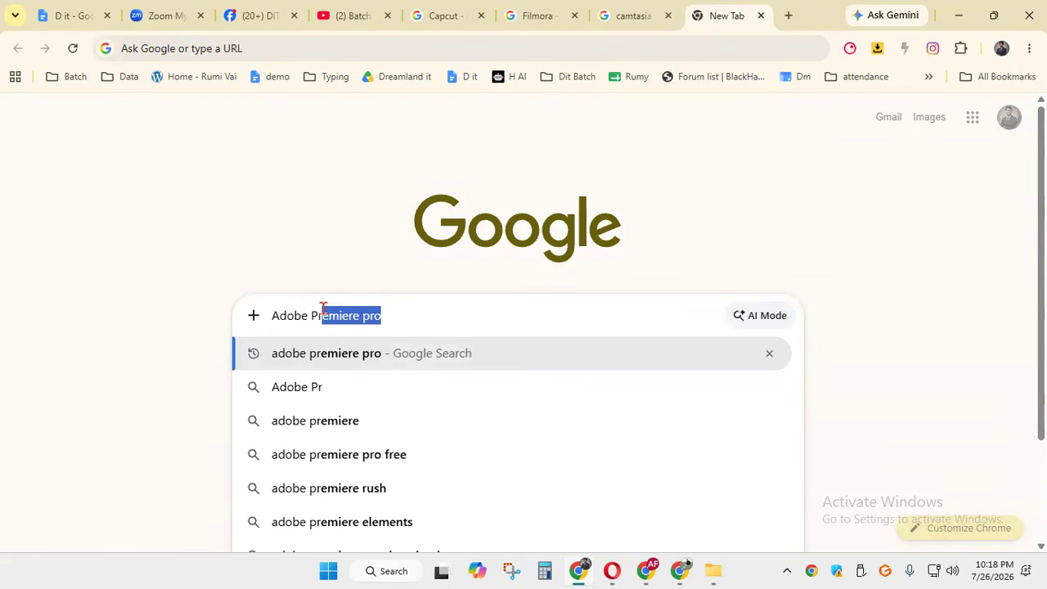
key(Right)
key(Return)
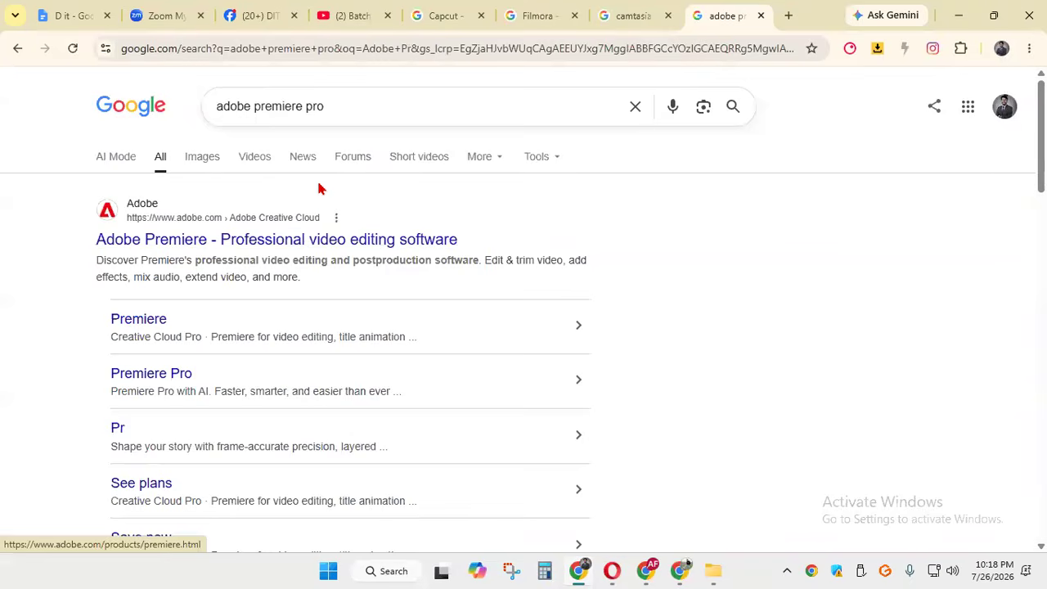
click(218, 163)
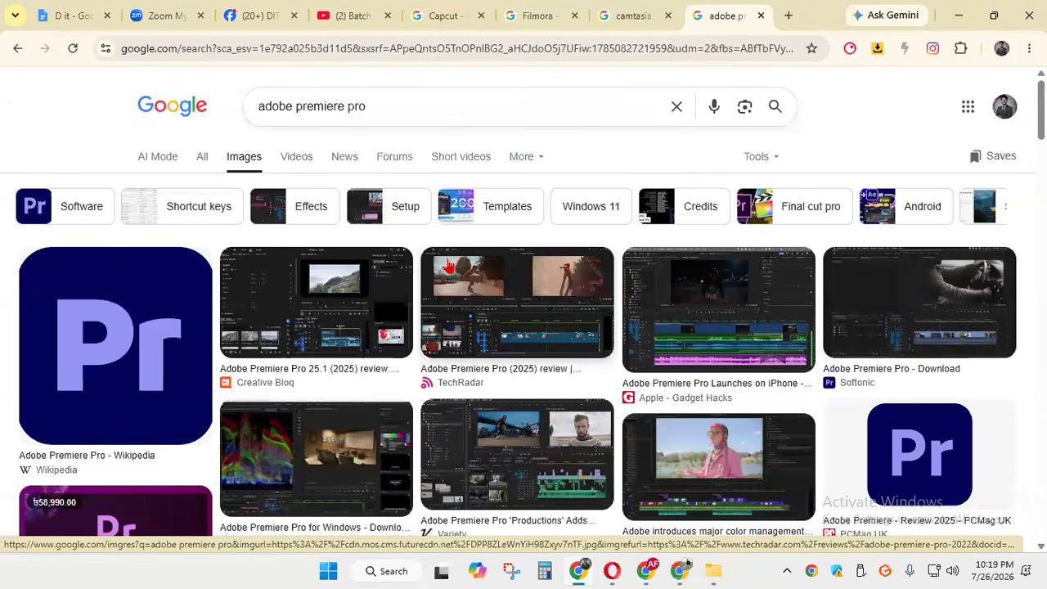
Close that tab, return to the Capcut results, and bring up the first result's link options
click(760, 18)
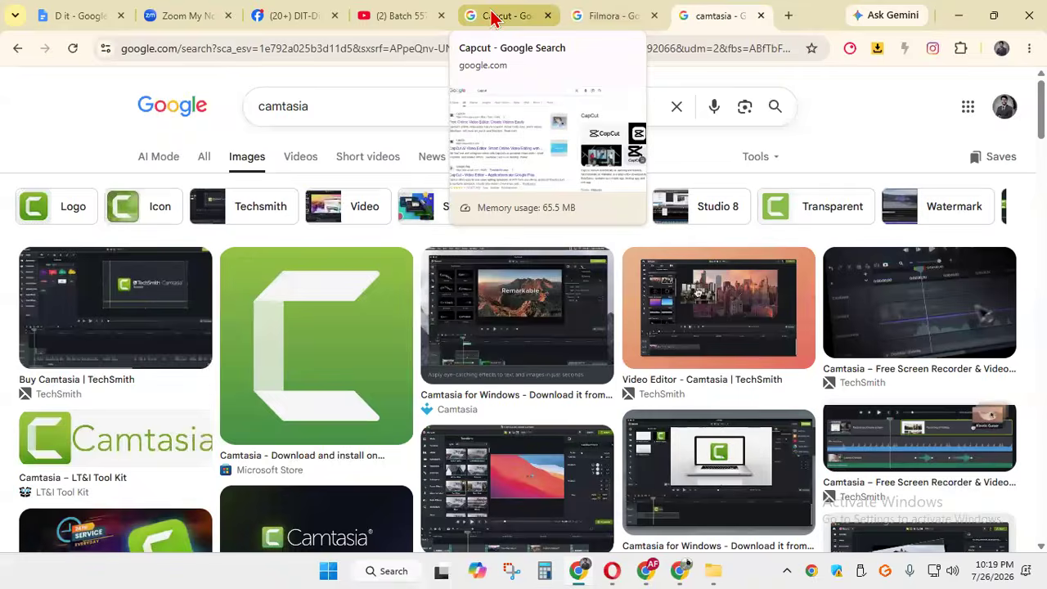
click(494, 18)
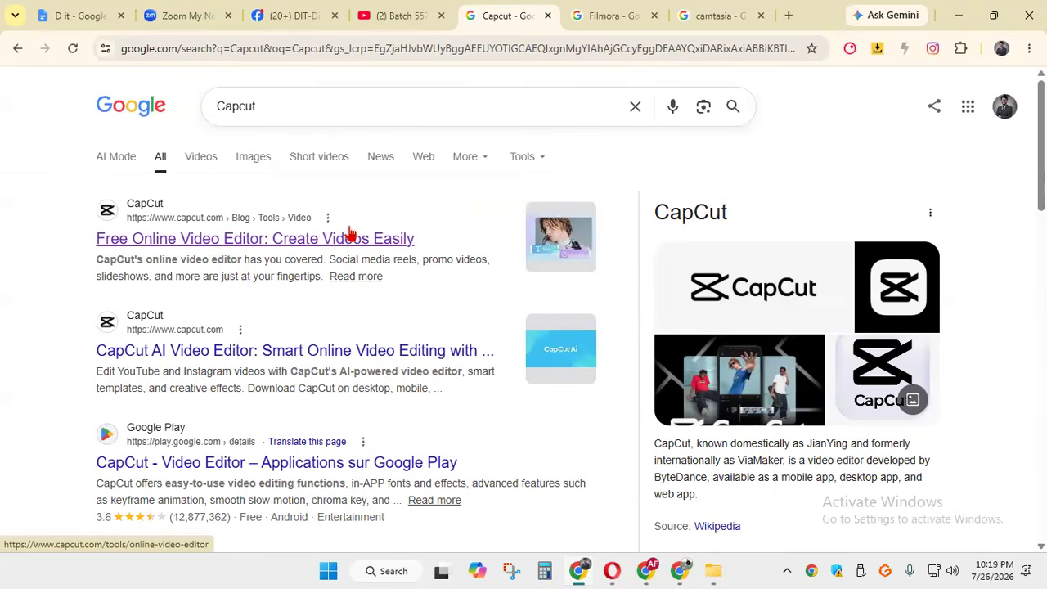
right_click(267, 244)
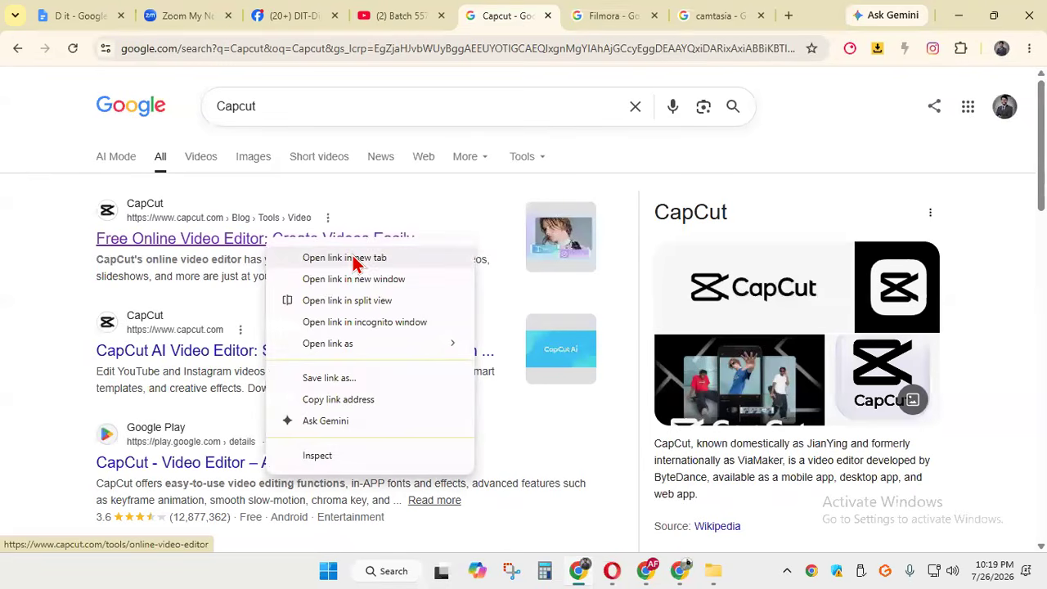
Open CapCut's 'Free Online Video Editor' page in a new tab, launch the editor, and dismiss the Pro promotion
click(356, 257)
click(531, 13)
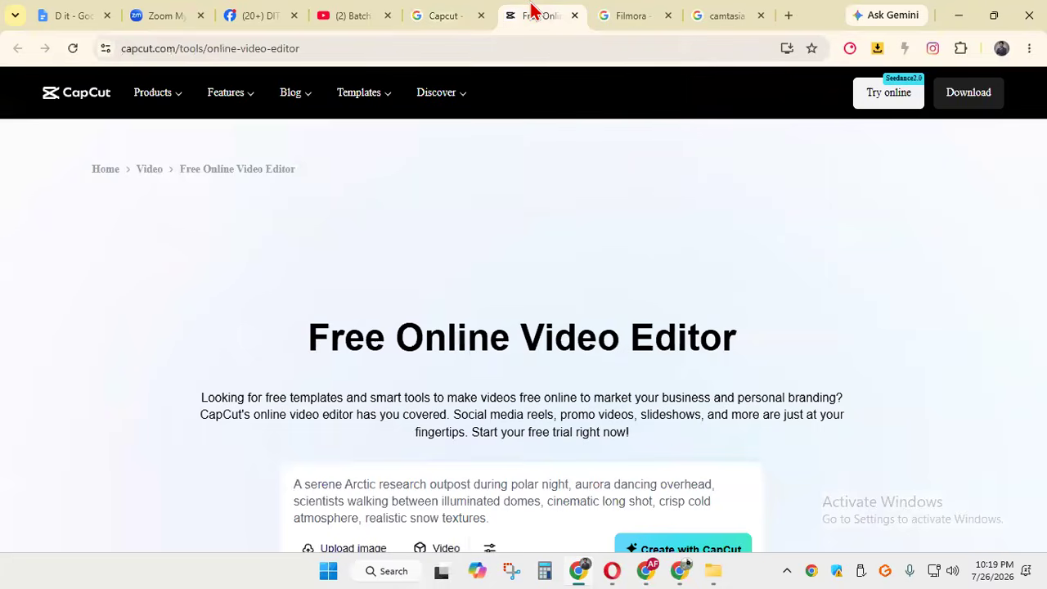
click(886, 113)
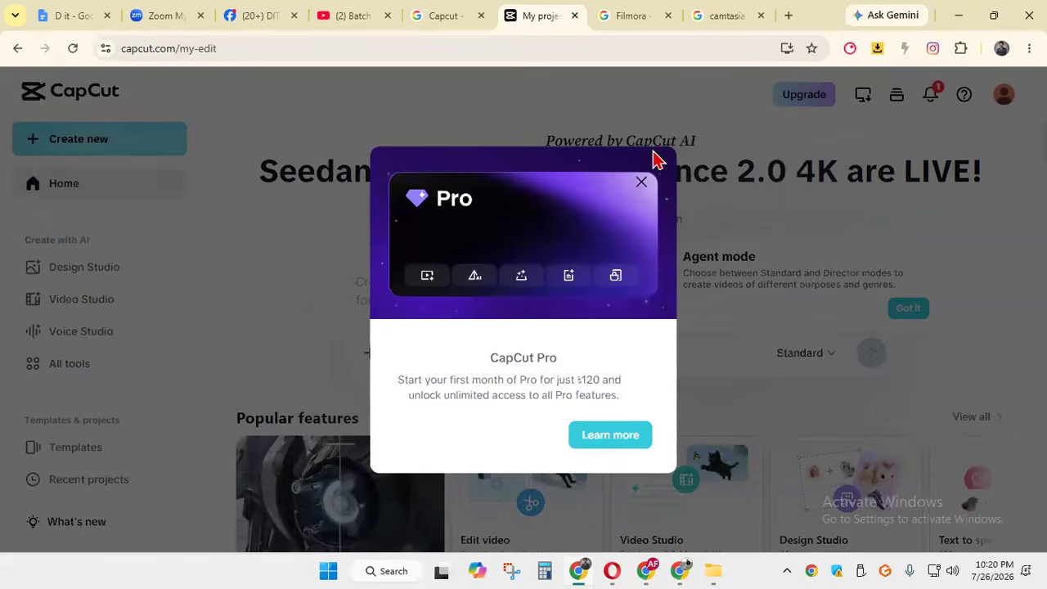
click(641, 183)
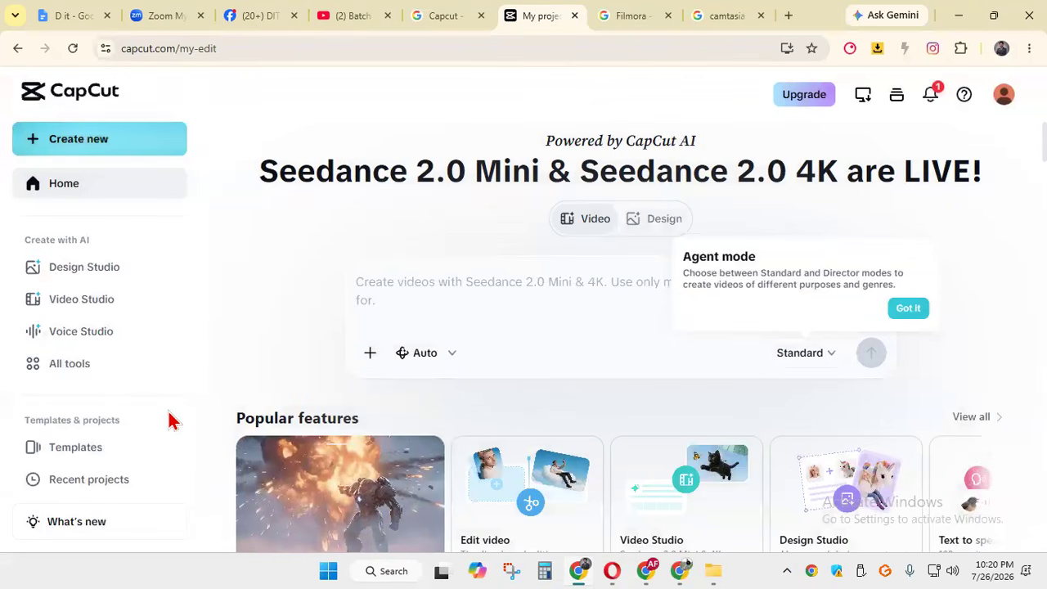
Open Templates, browse the Video grid, and open the COLLAB BER-3 KECE template preview
click(92, 461)
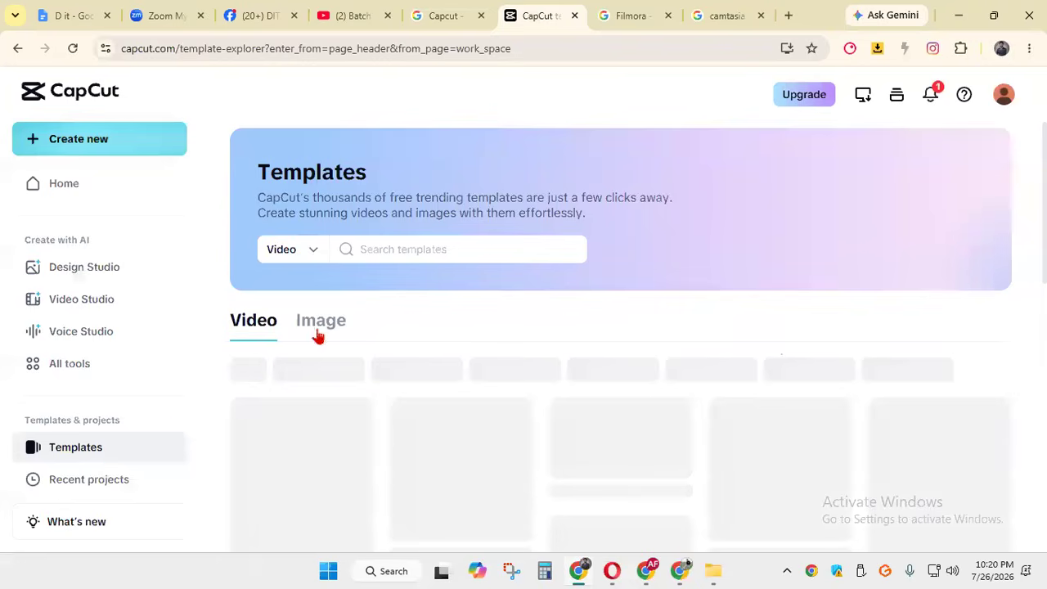
scroll(527, 257, down, 2)
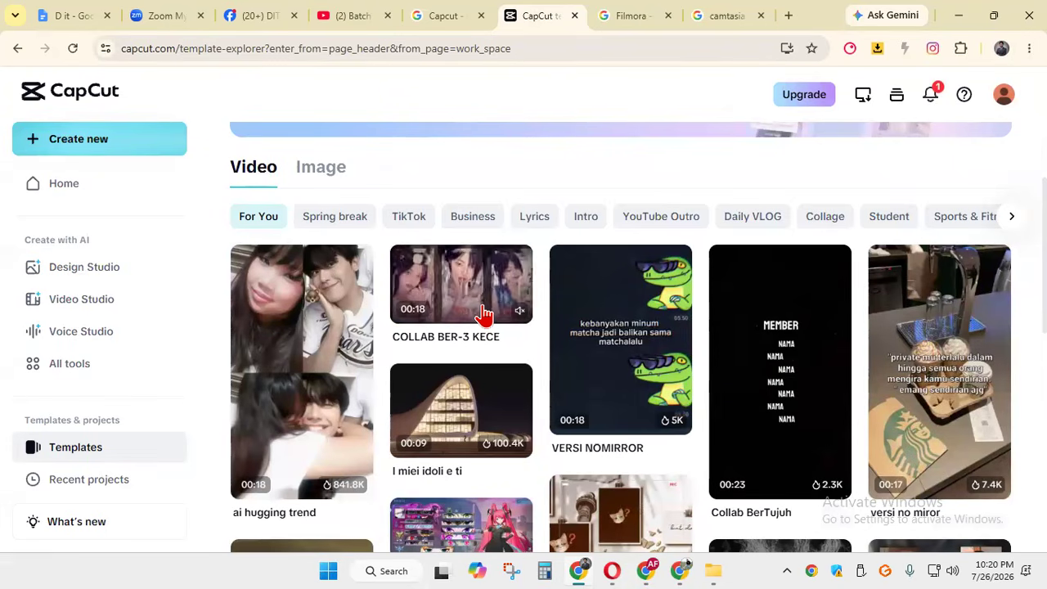
scroll(900, 378, down, 3)
scroll(951, 385, up, 2)
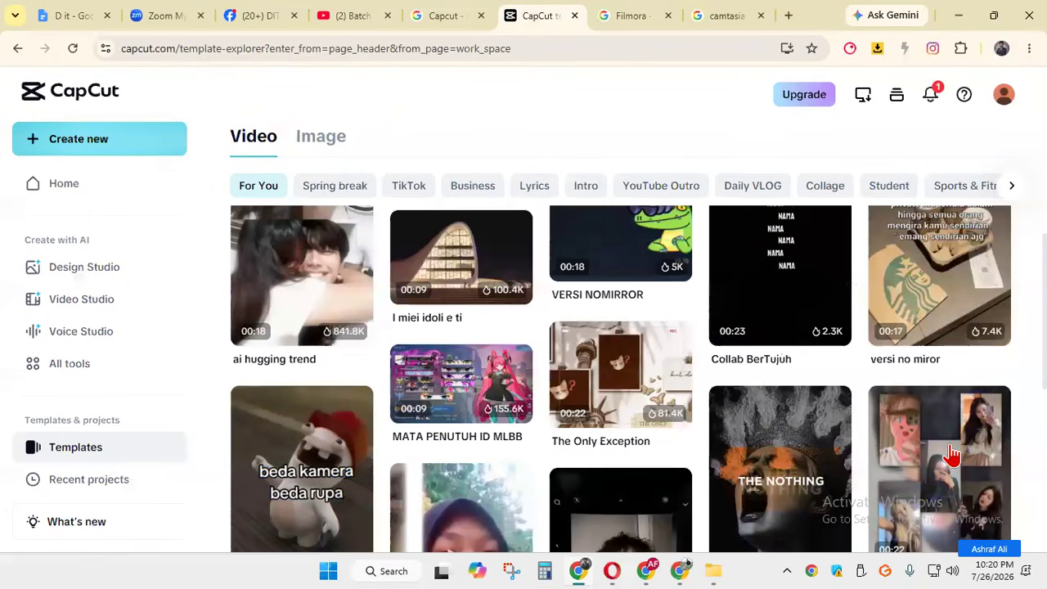
scroll(884, 446, down, 2)
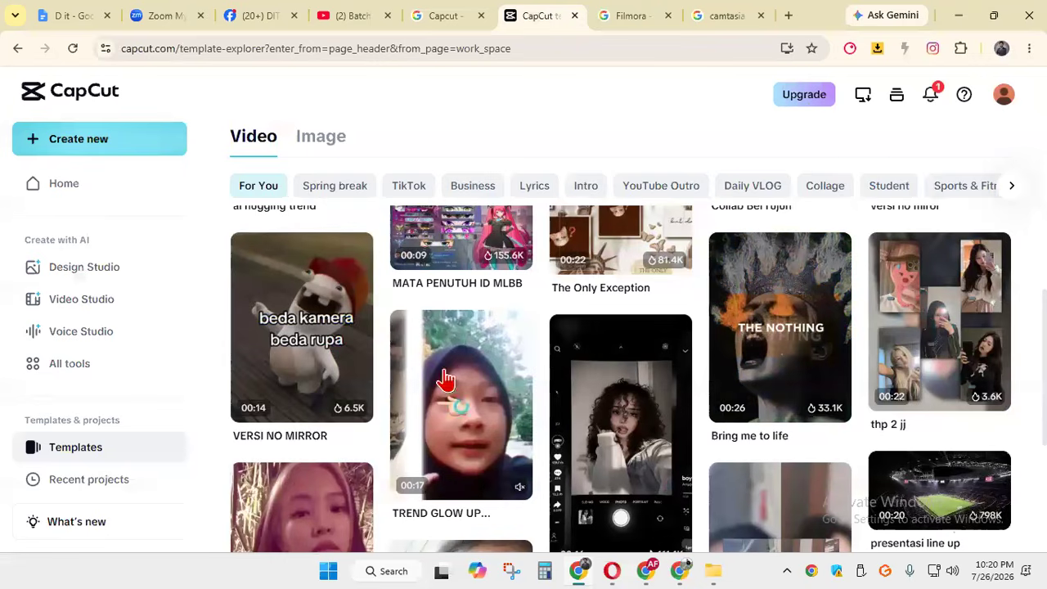
scroll(313, 337, down, 3)
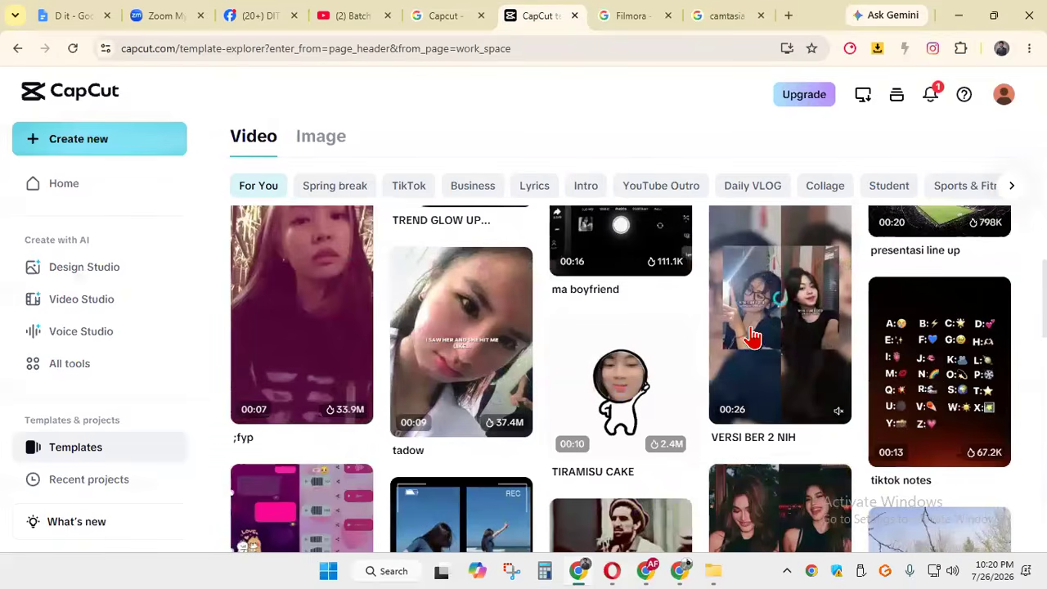
scroll(900, 385, down, 2)
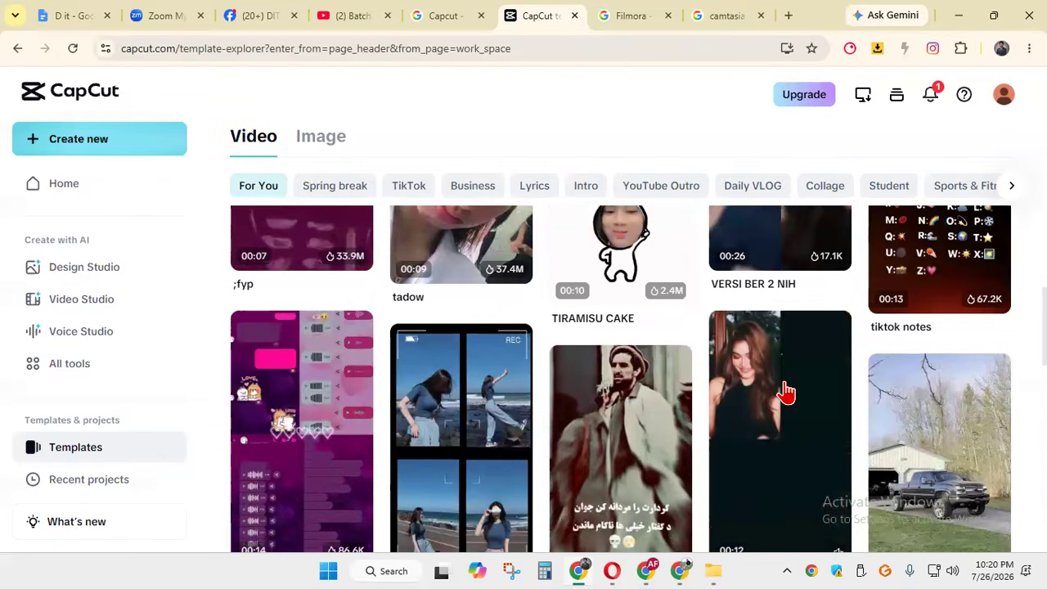
scroll(330, 394, down, 3)
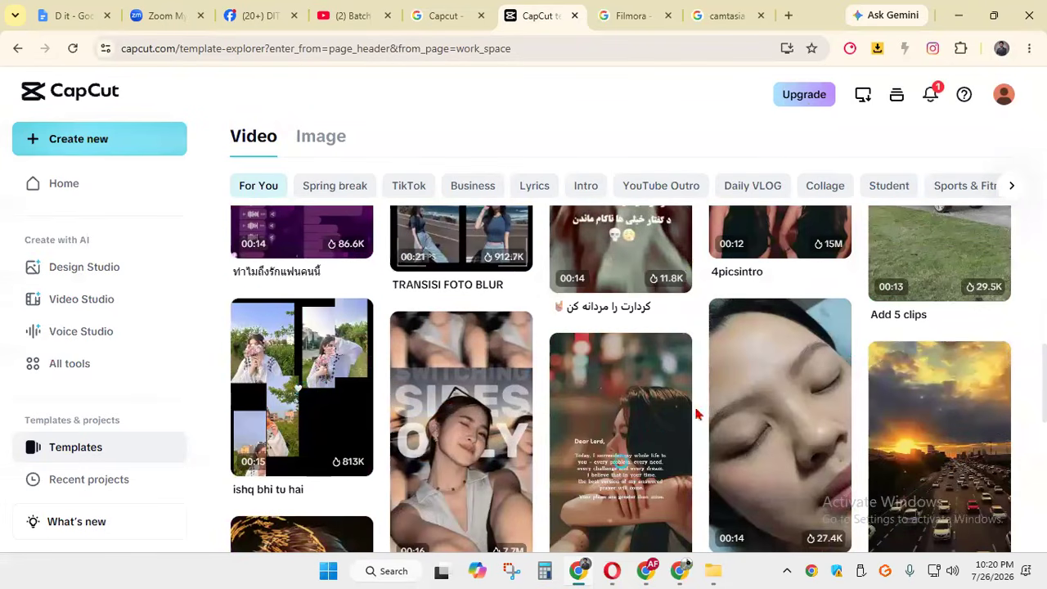
scroll(671, 418, down, 3)
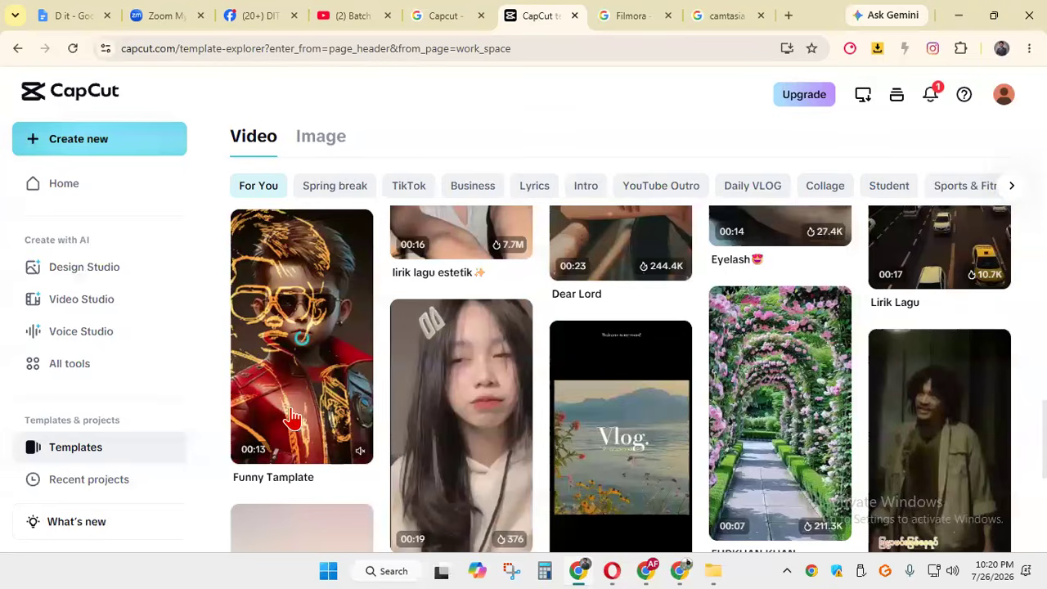
scroll(295, 418, down, 2)
scroll(370, 420, down, 2)
scroll(551, 420, up, 2)
scroll(634, 412, up, 8)
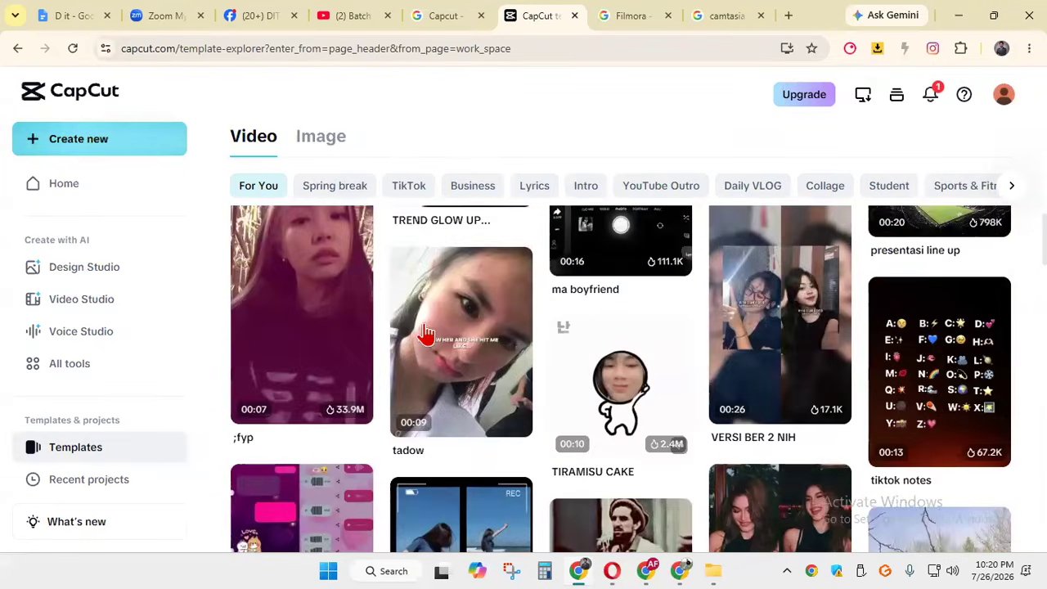
scroll(425, 327, down, 4)
scroll(428, 327, up, 2)
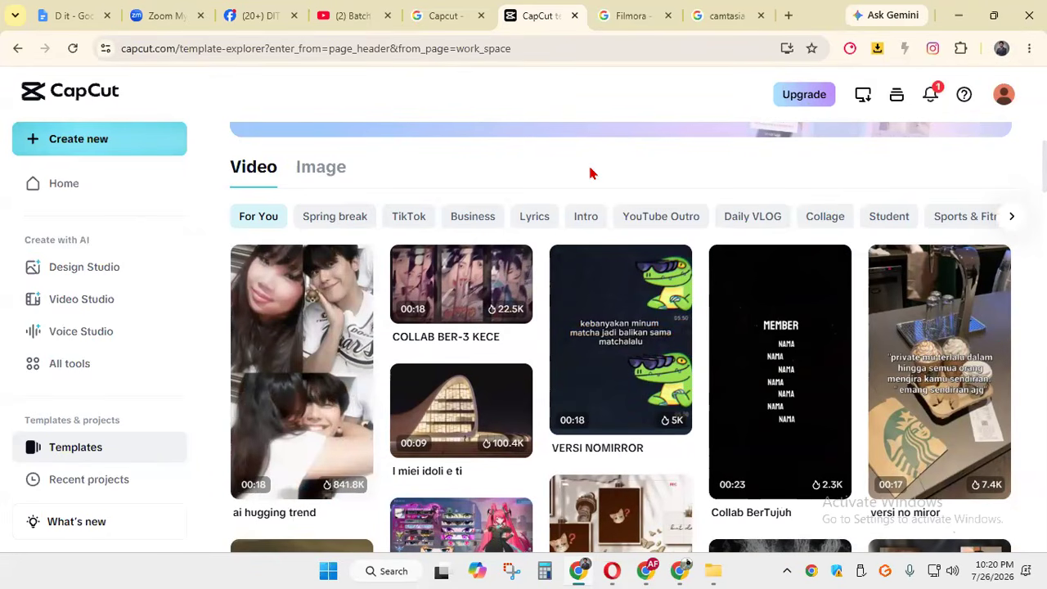
scroll(503, 219, up, 2)
scroll(516, 378, down, 2)
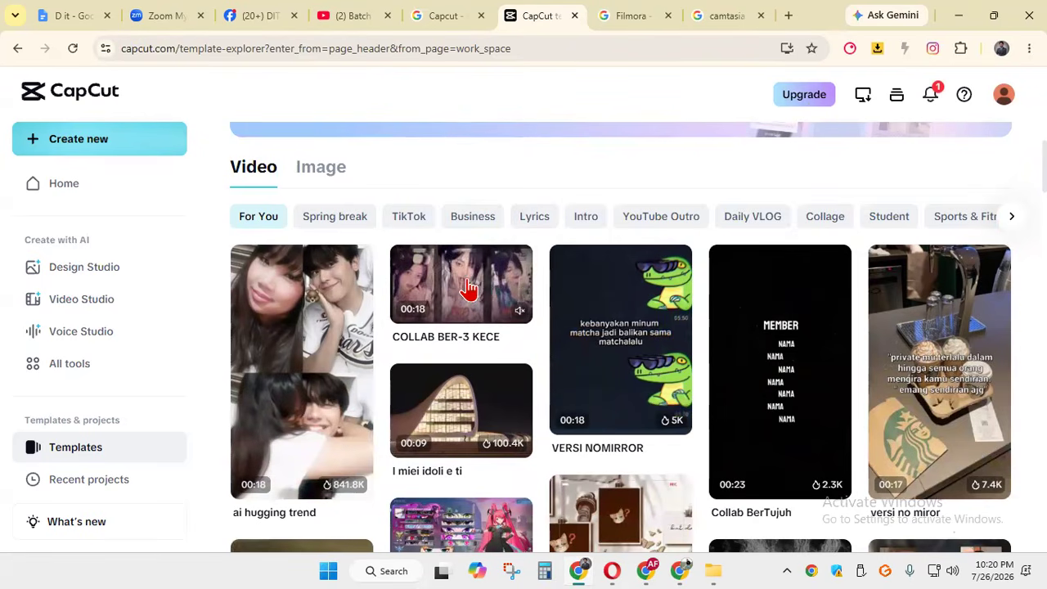
click(469, 285)
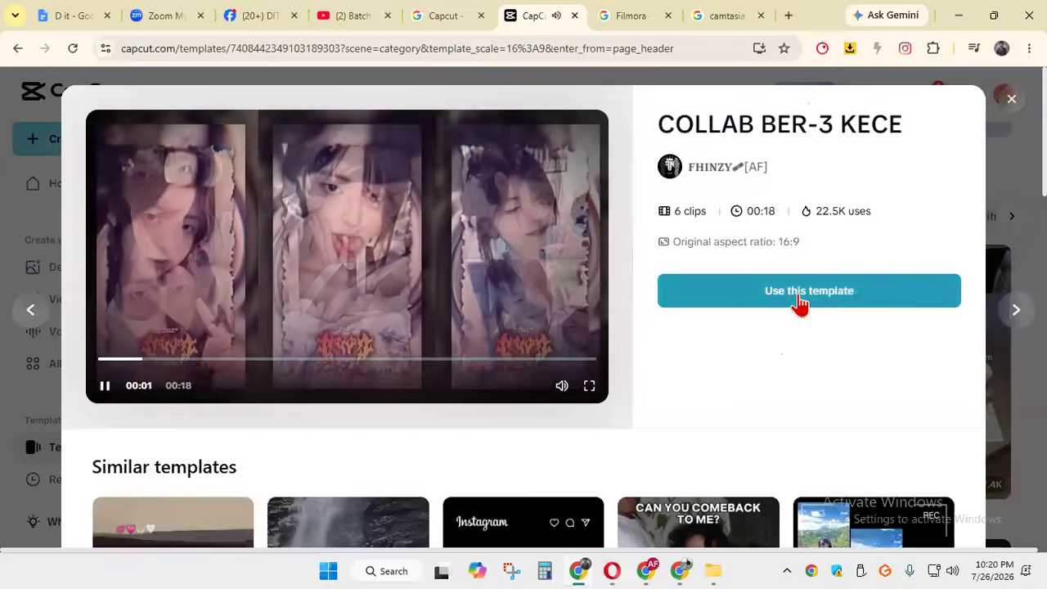
Use the COLLAB BER-3 KECE template (6 clips, 00:18) to create a new project
click(800, 302)
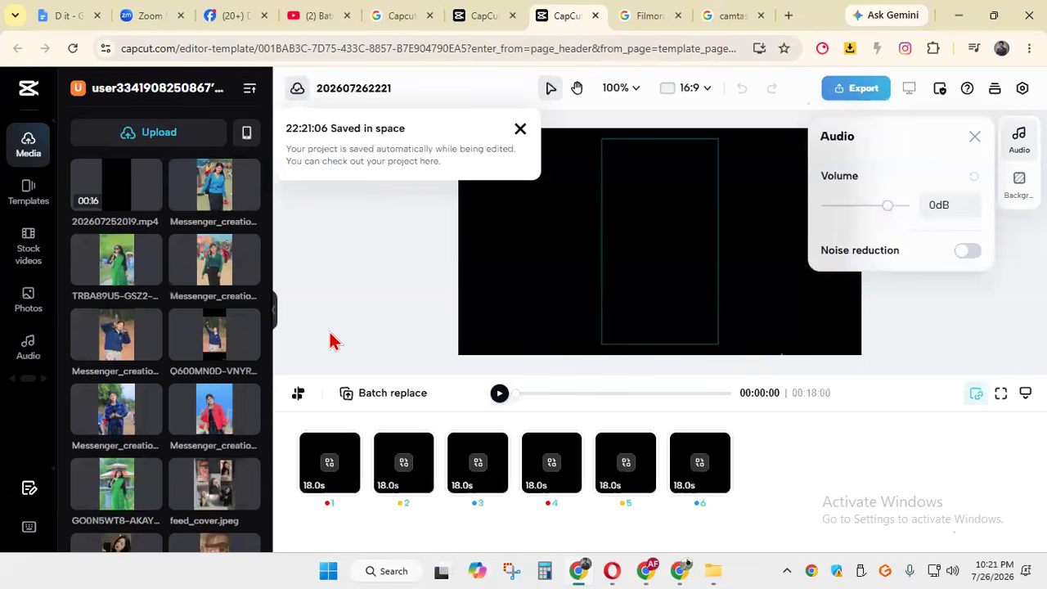
Dismiss the auto-save notice and audio settings, then start an upload from the computer
click(520, 130)
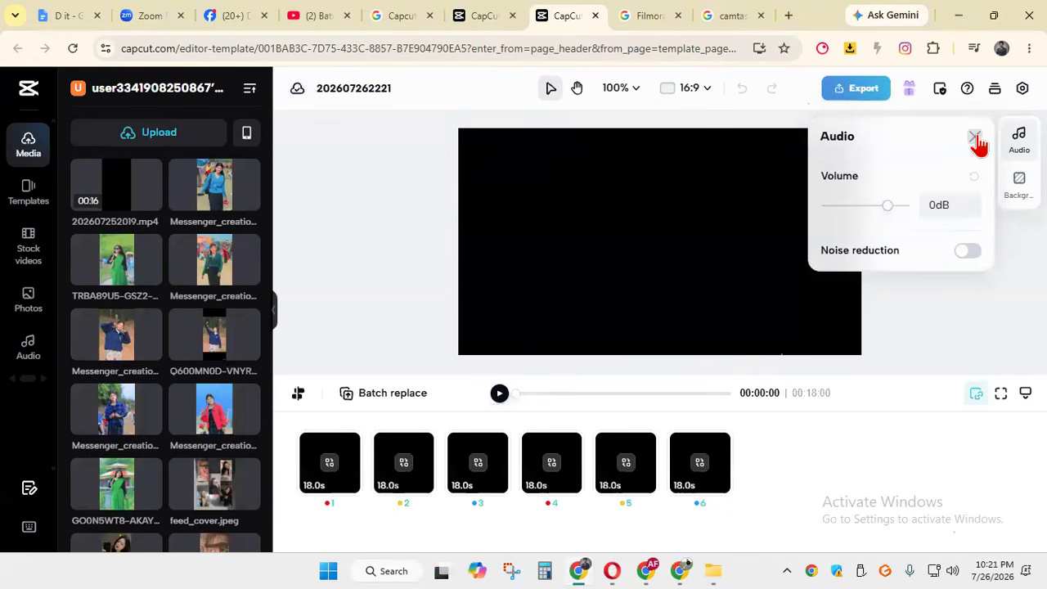
click(976, 138)
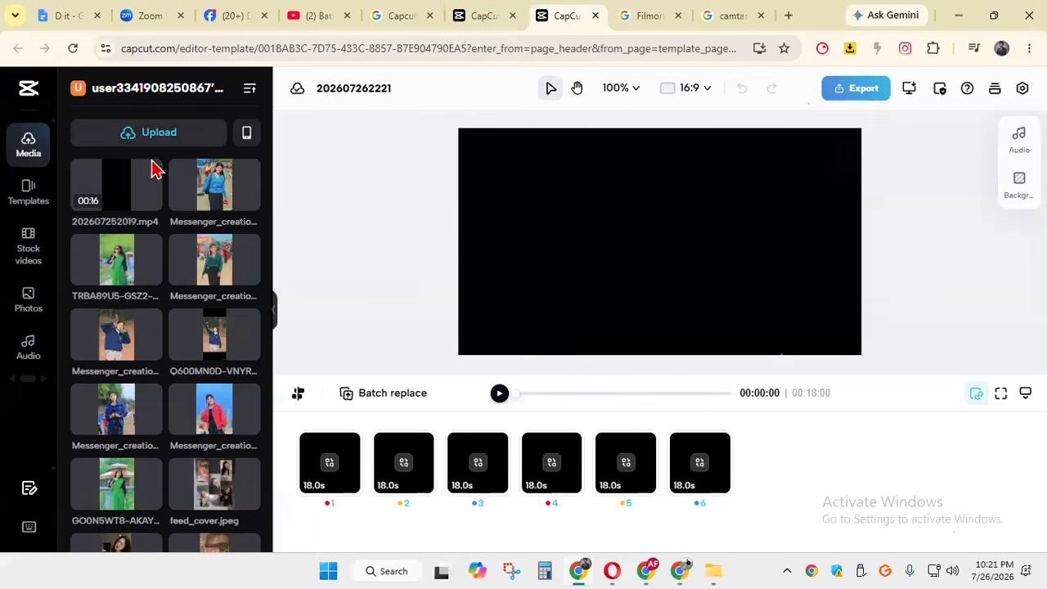
scroll(155, 175, down, 2)
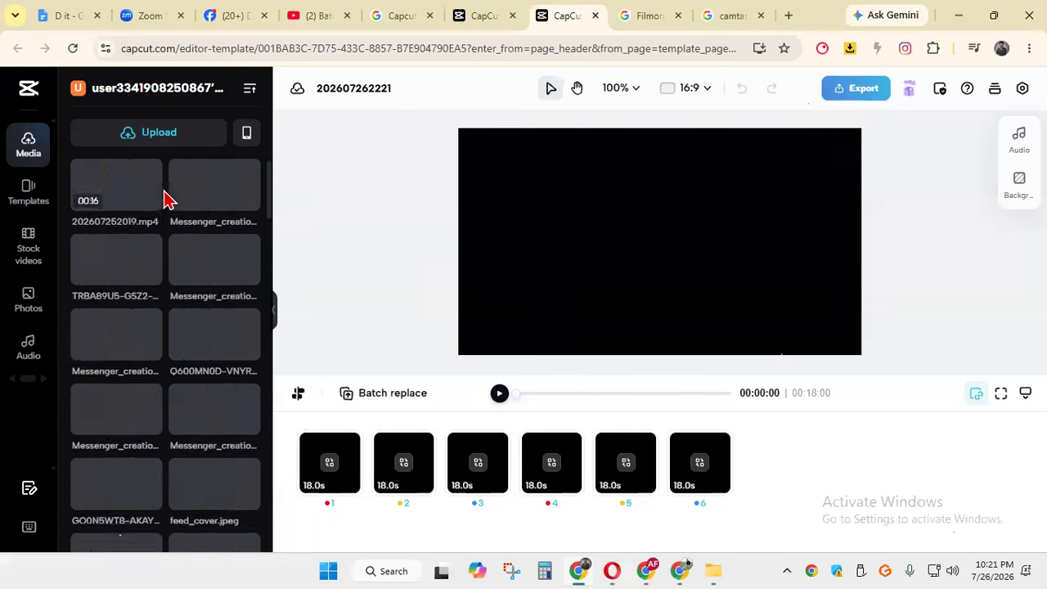
mouse_move(167, 141)
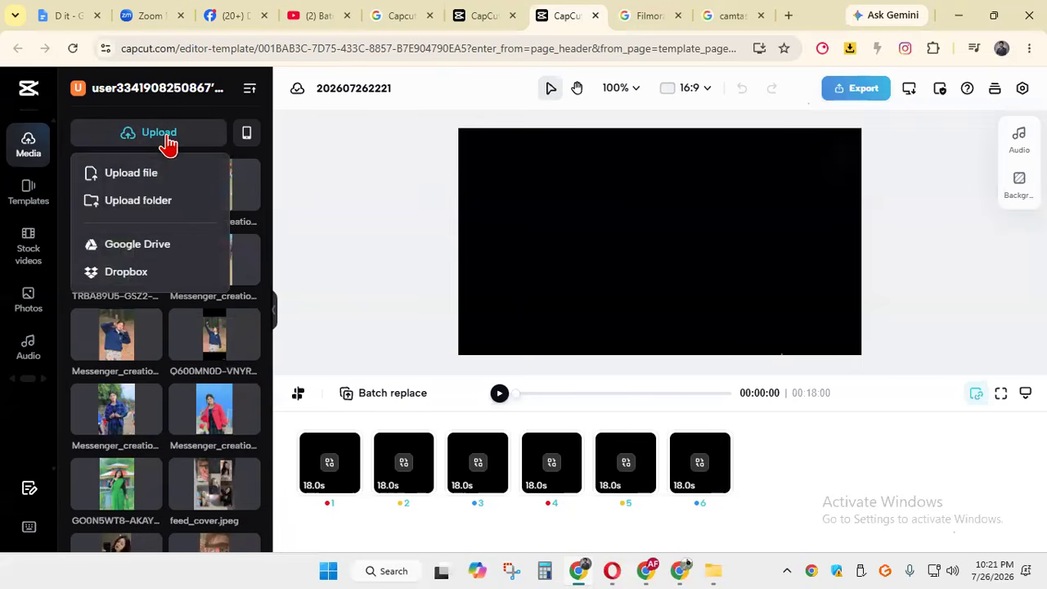
click(150, 180)
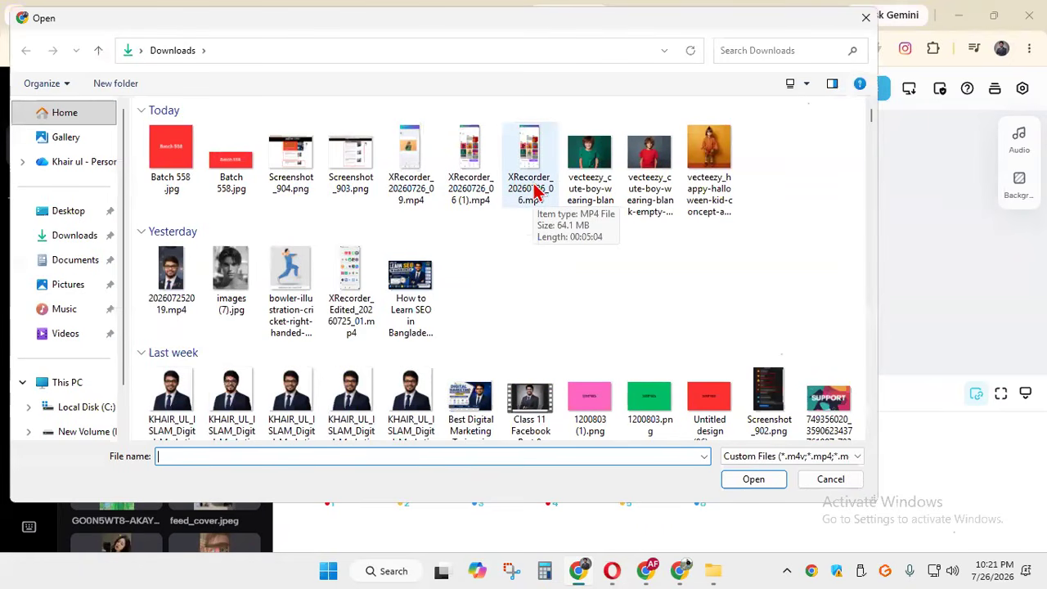
Upload the portrait image from Downloads and decline replacing the template clips
scroll(523, 210, down, 3)
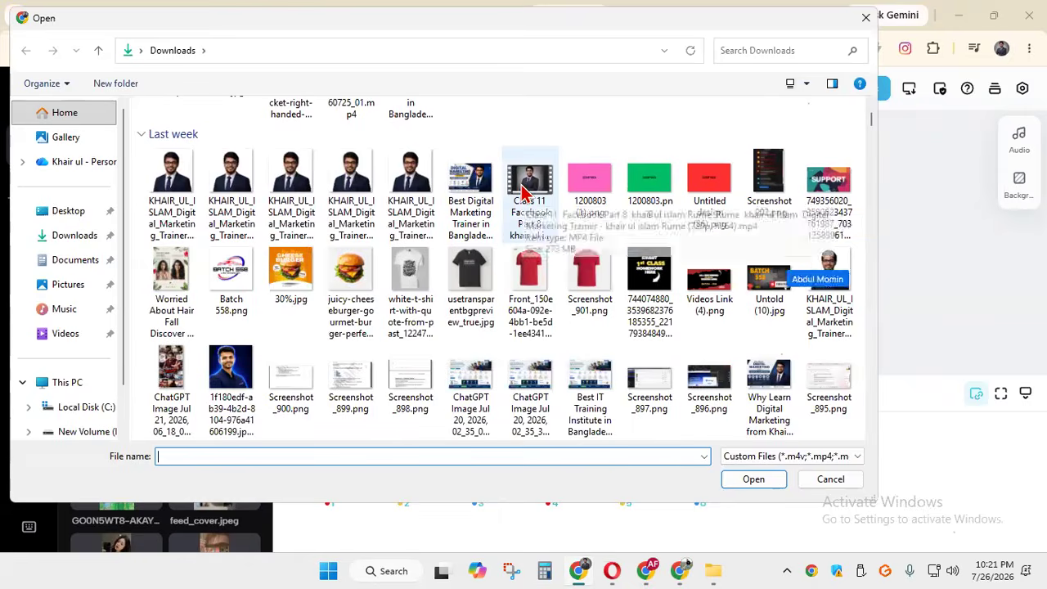
scroll(524, 189, down, 3)
scroll(536, 190, down, 10)
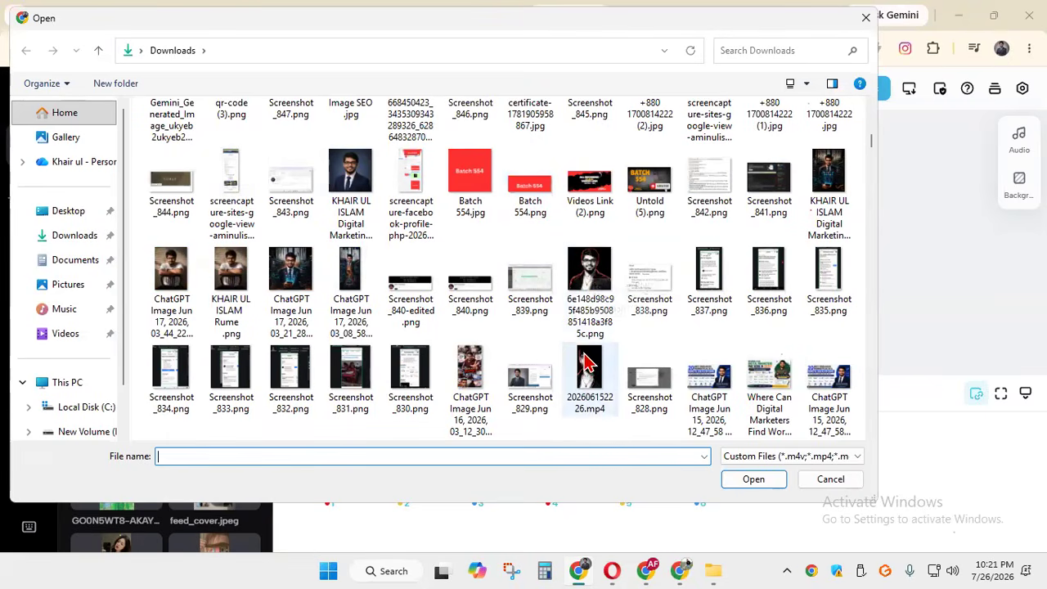
mouse_move(589, 375)
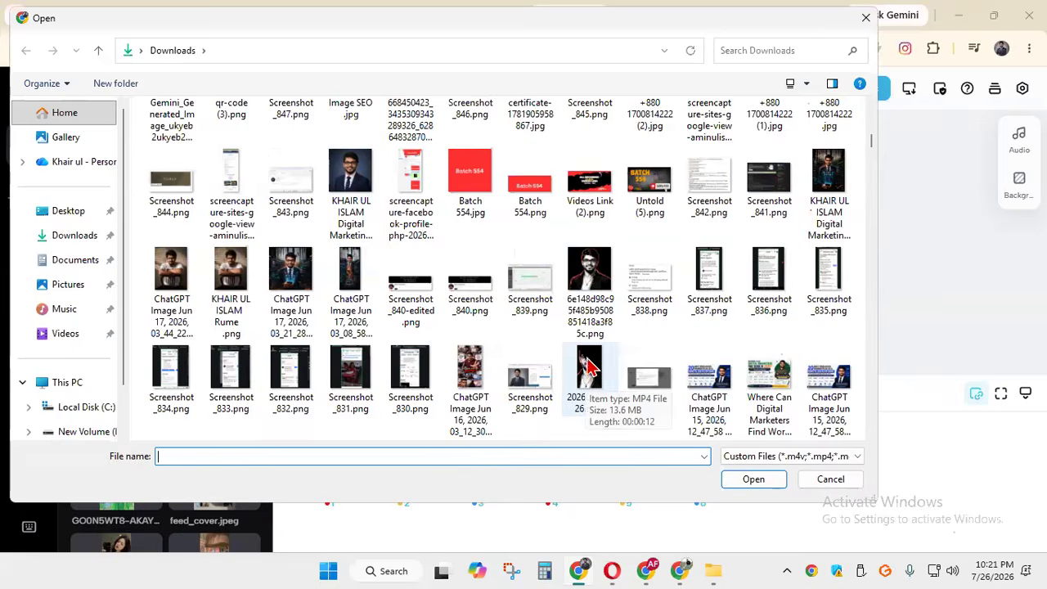
scroll(589, 368, down, 2)
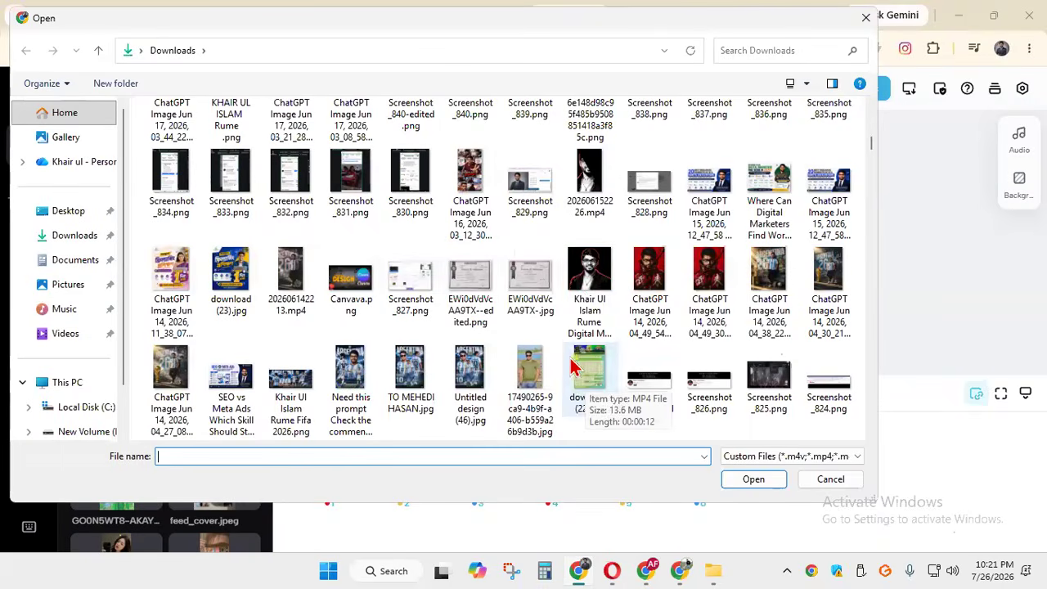
click(604, 266)
click(653, 287)
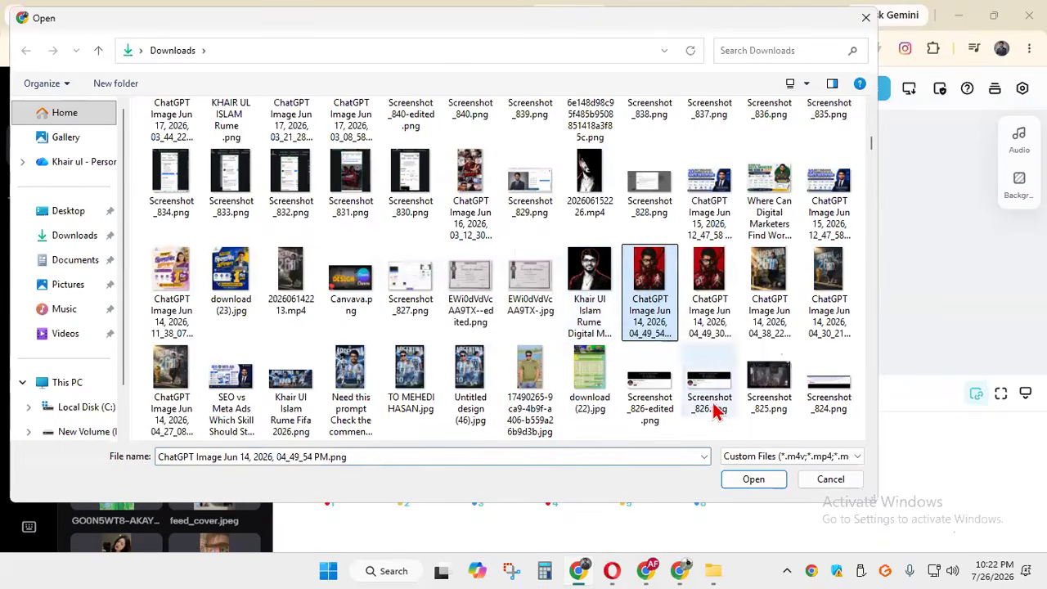
click(589, 282)
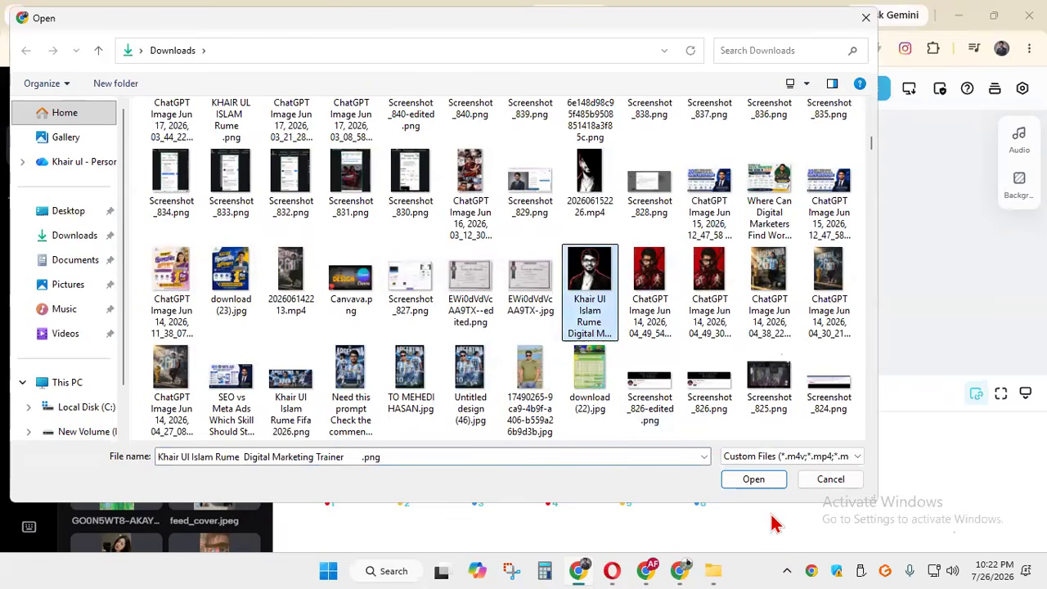
click(752, 480)
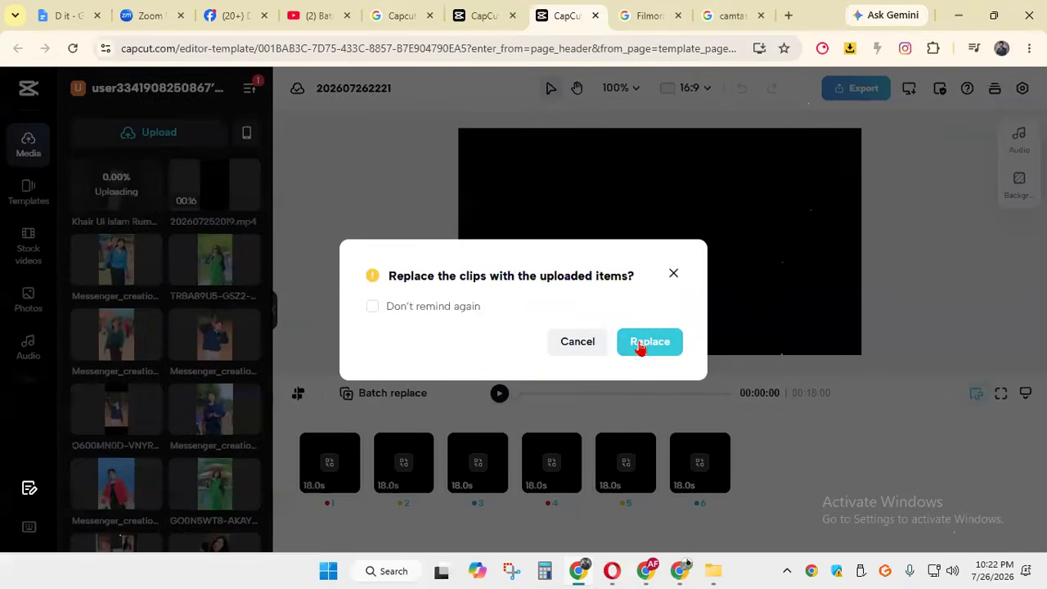
click(673, 275)
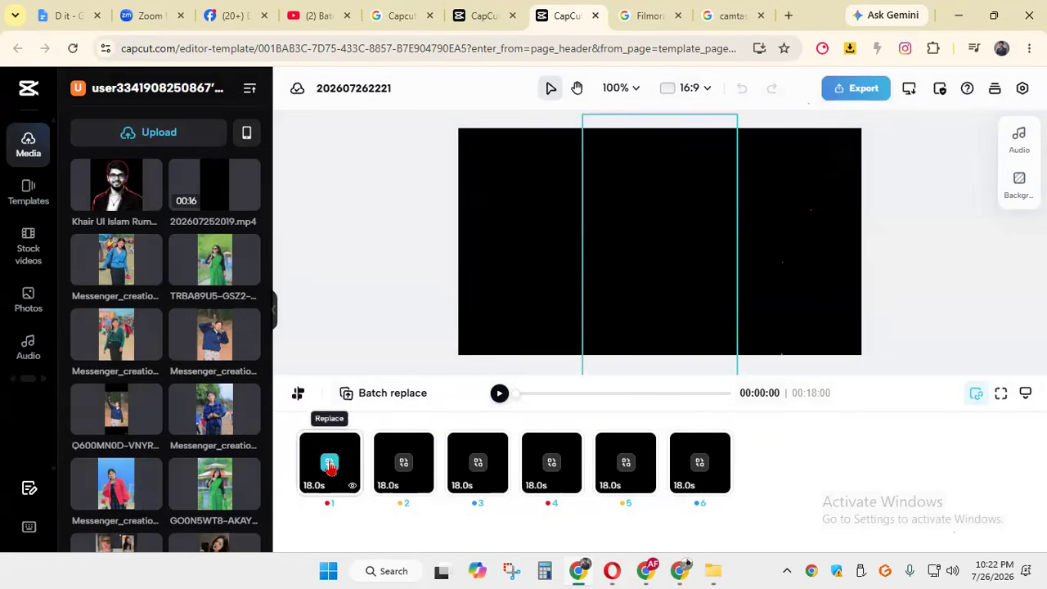
Drag the uploaded portrait, the suit photo and the ChatGPT image onto clip slots 1, 2 and 3
drag(121, 200, 332, 482)
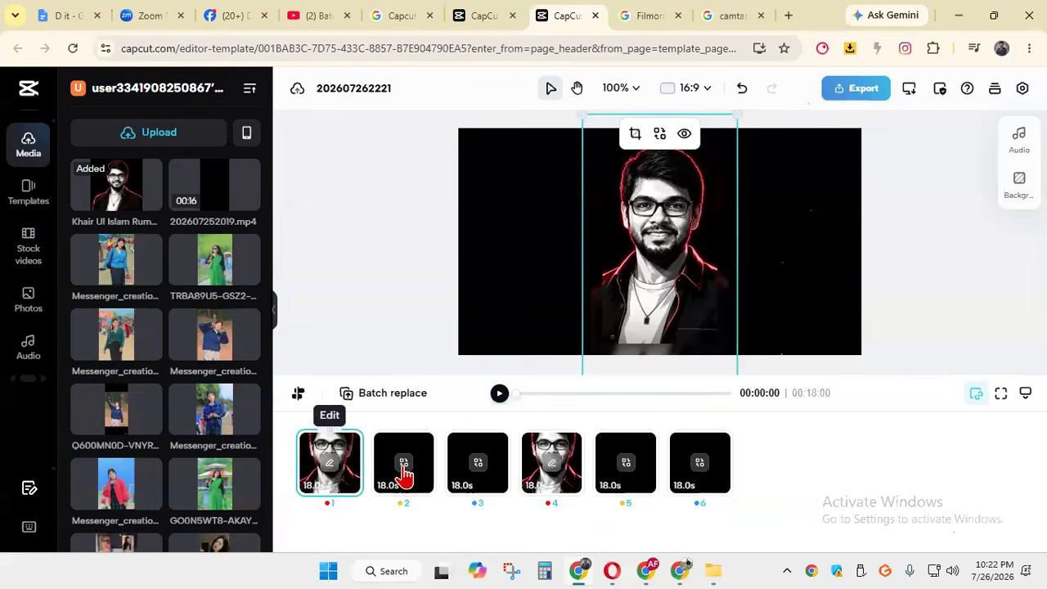
scroll(211, 321, down, 10)
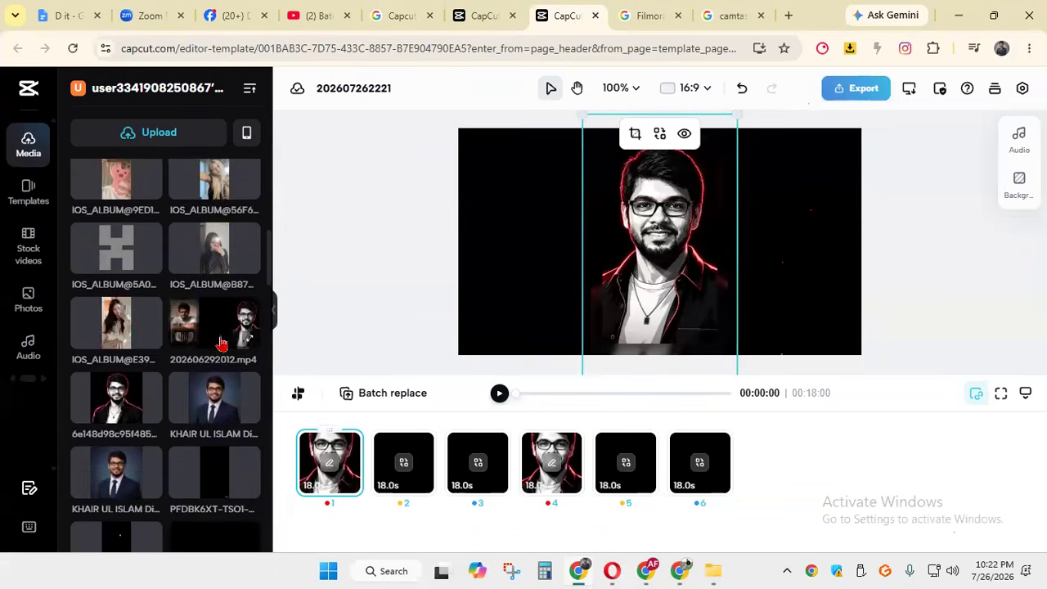
scroll(219, 347, down, 2)
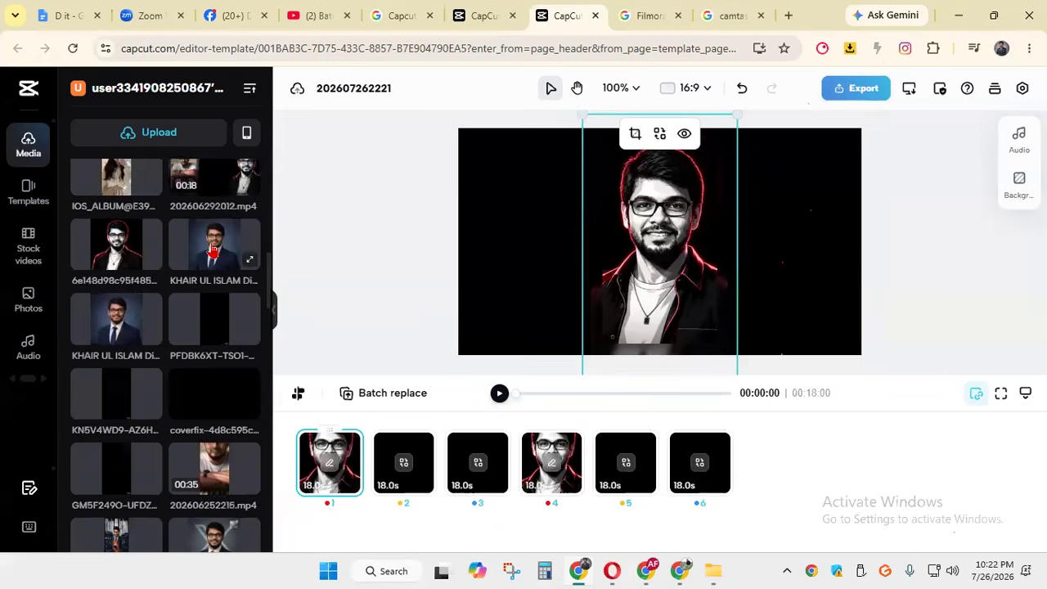
drag(220, 257, 417, 477)
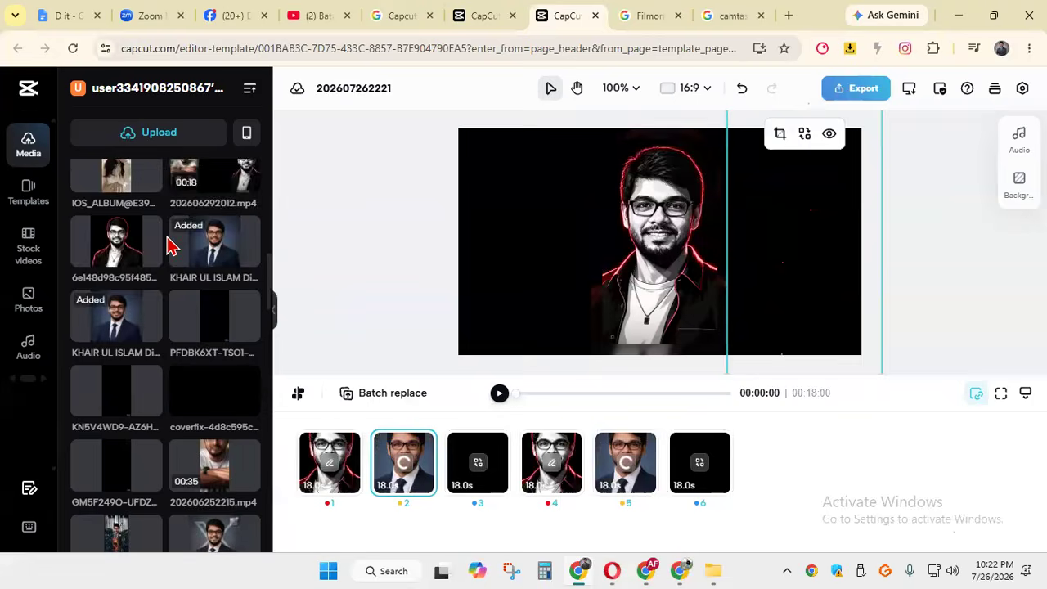
scroll(205, 319, down, 2)
scroll(111, 340, down, 2)
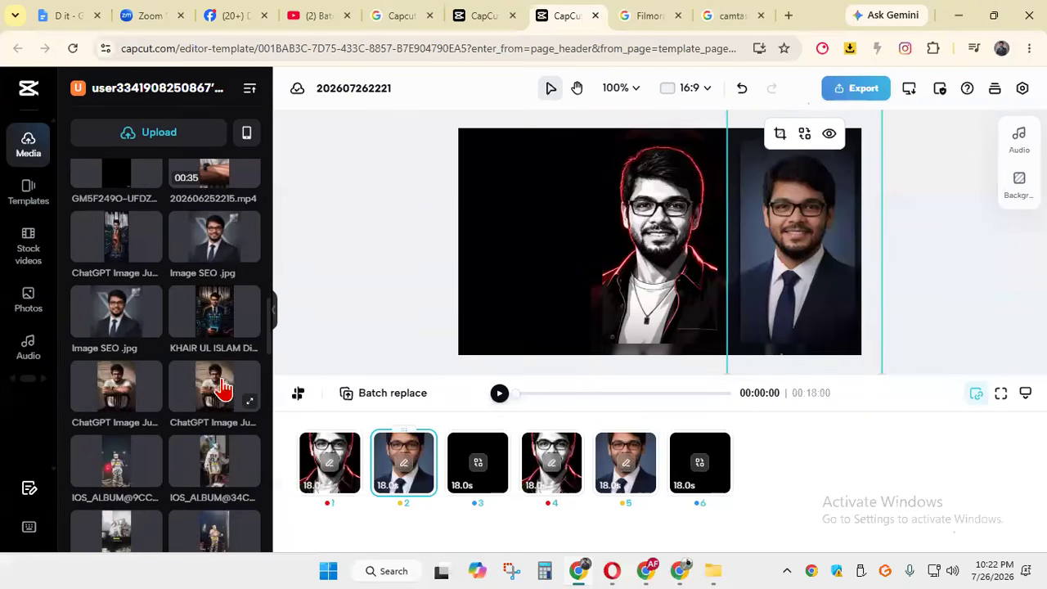
drag(217, 396, 479, 462)
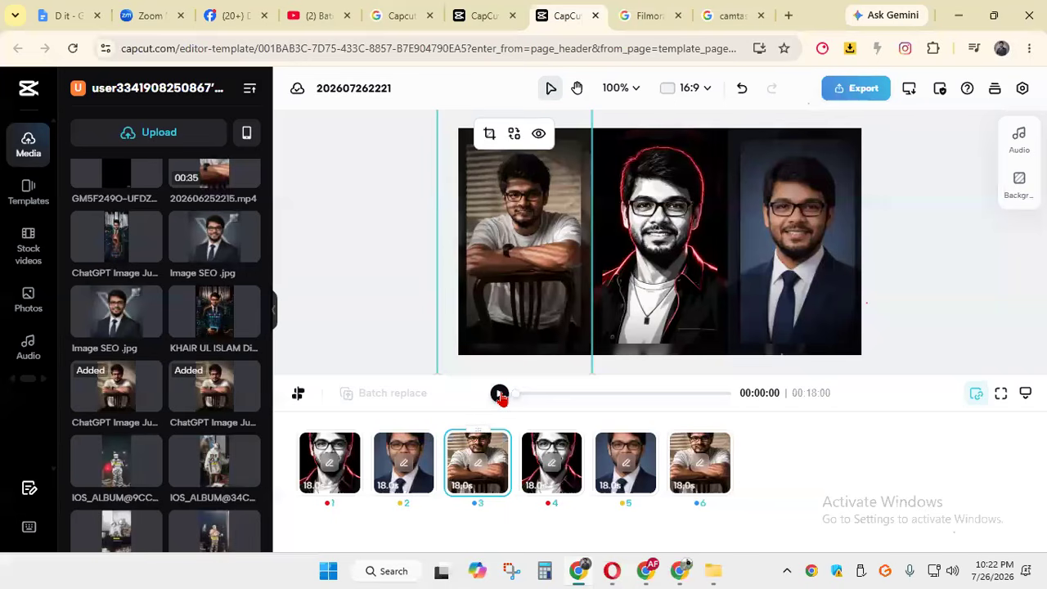
Play the filled template preview, pause it, and bring up the export options
click(499, 395)
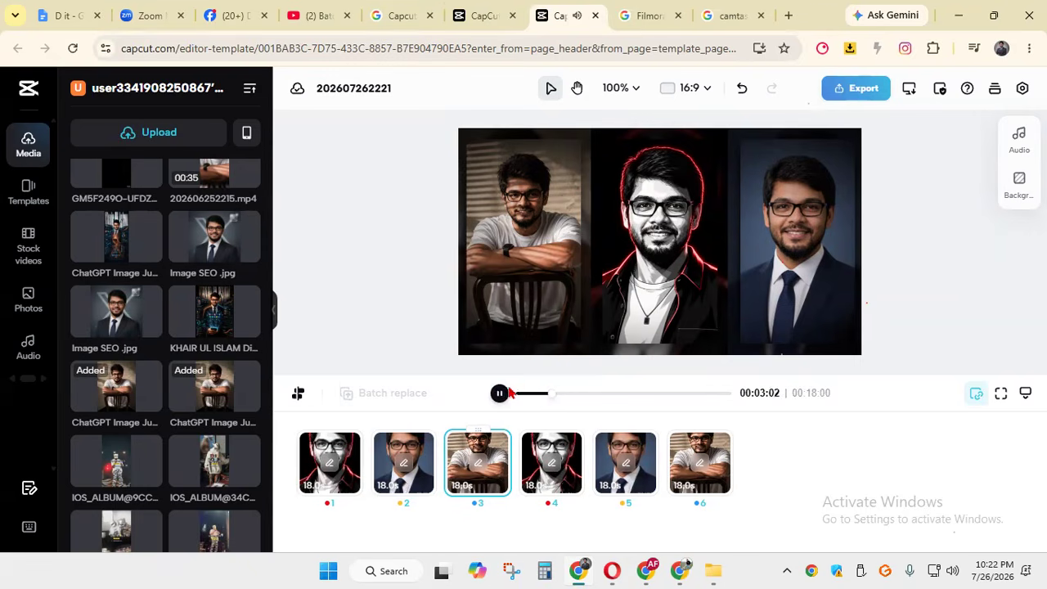
key(space)
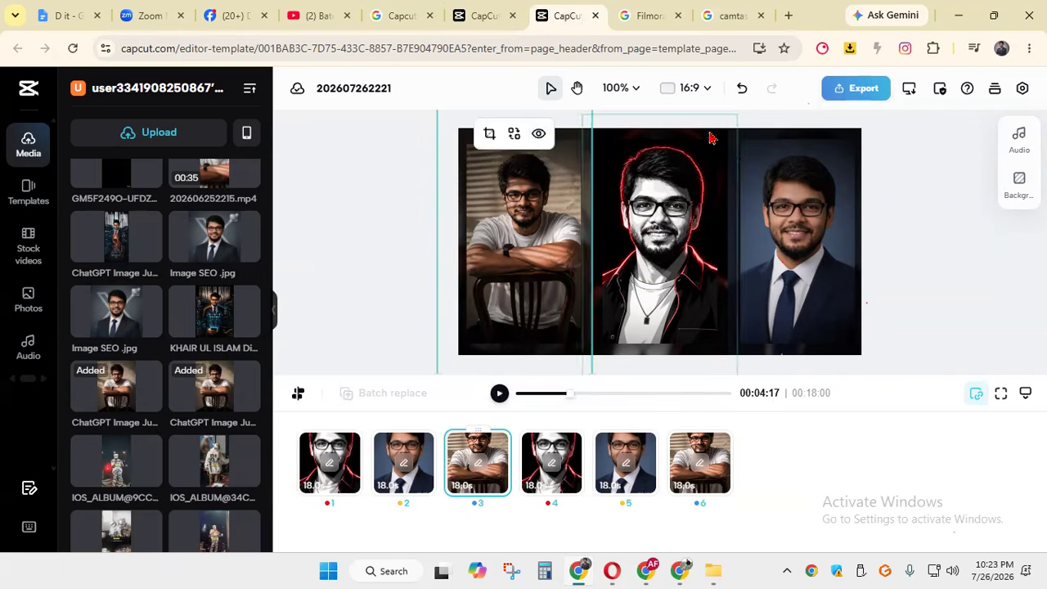
click(865, 90)
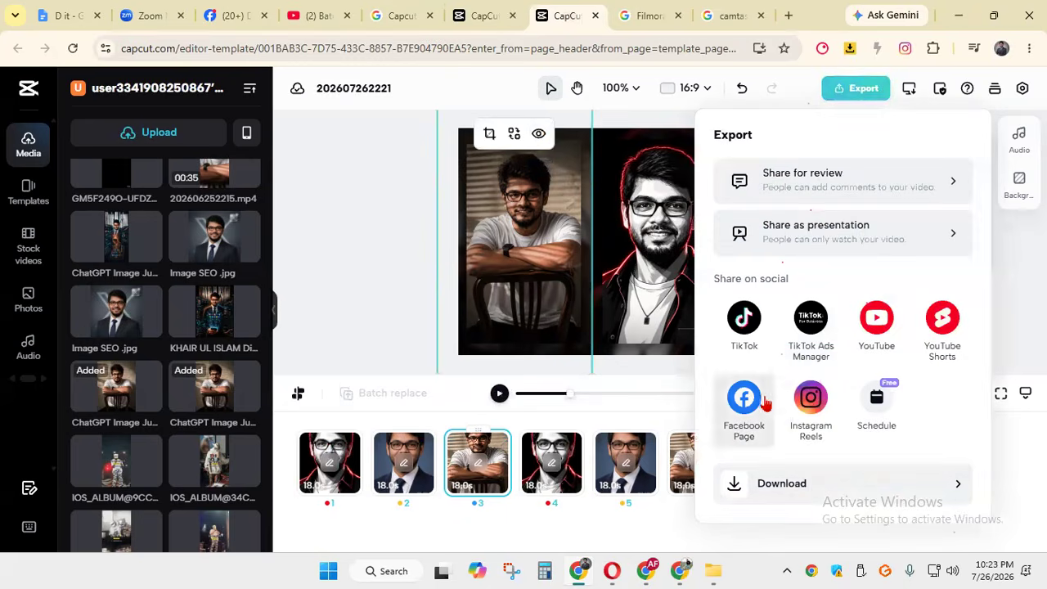
Export and download the video as 202607262221.mp4, then open it from Chrome's downloads
click(804, 482)
click(855, 523)
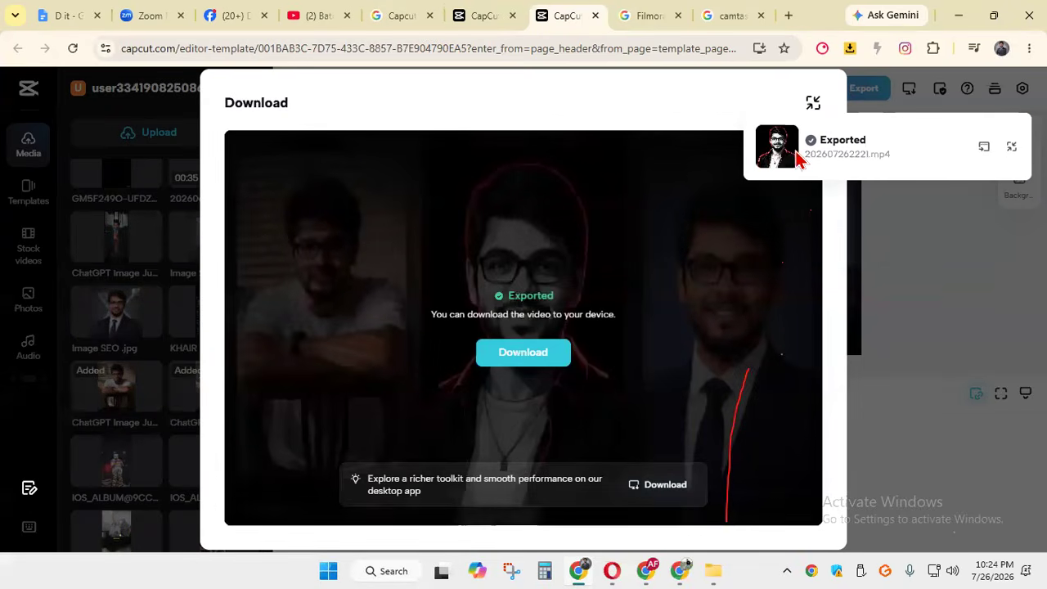
click(984, 147)
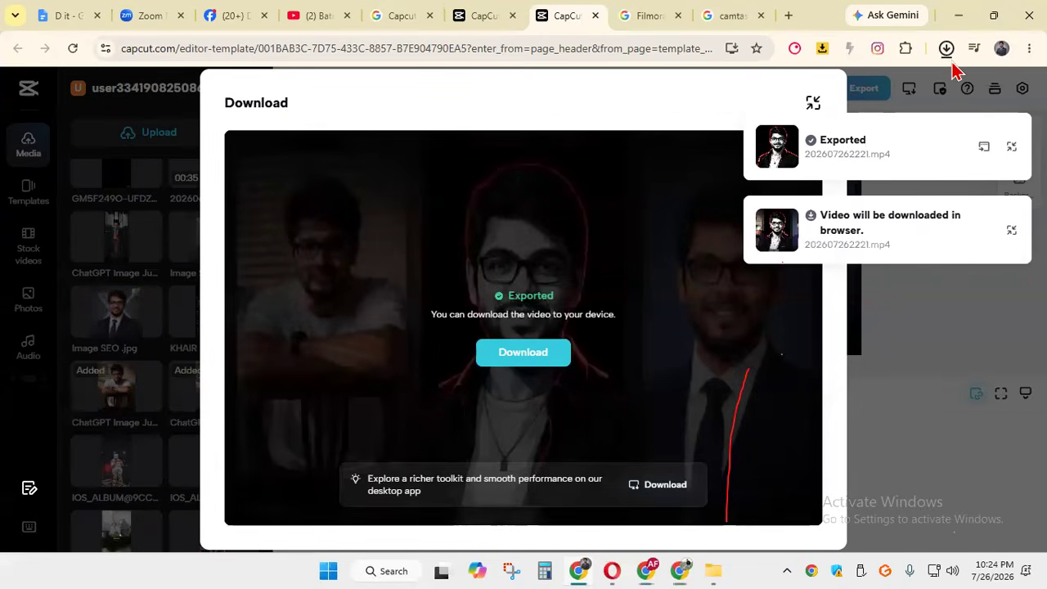
click(947, 51)
click(821, 94)
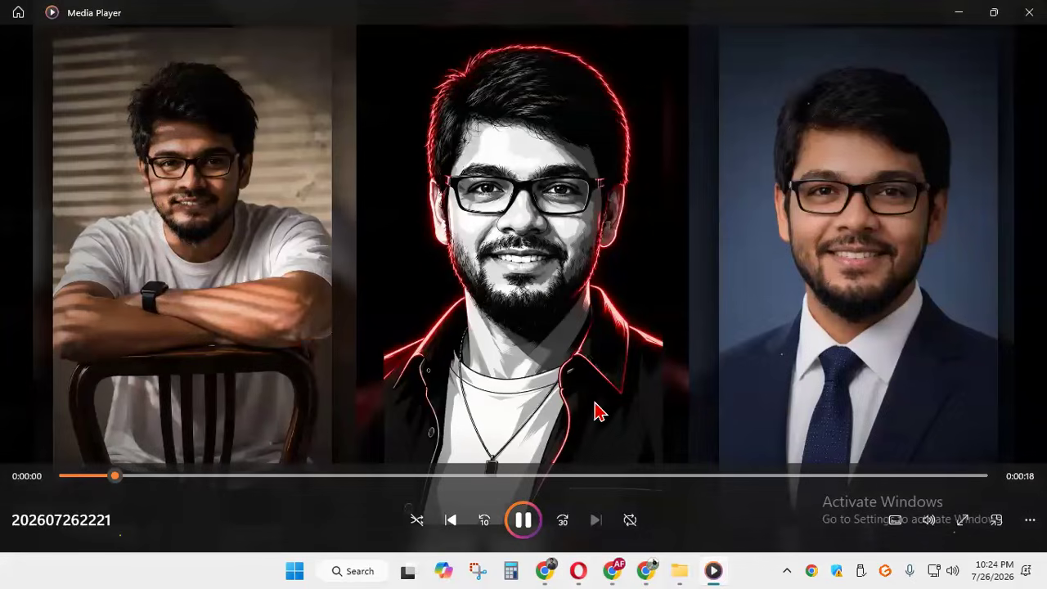
Pause 202607262221.mp4 at 0:00:02, toggle full screen off, and switch back to Chrome
click(526, 523)
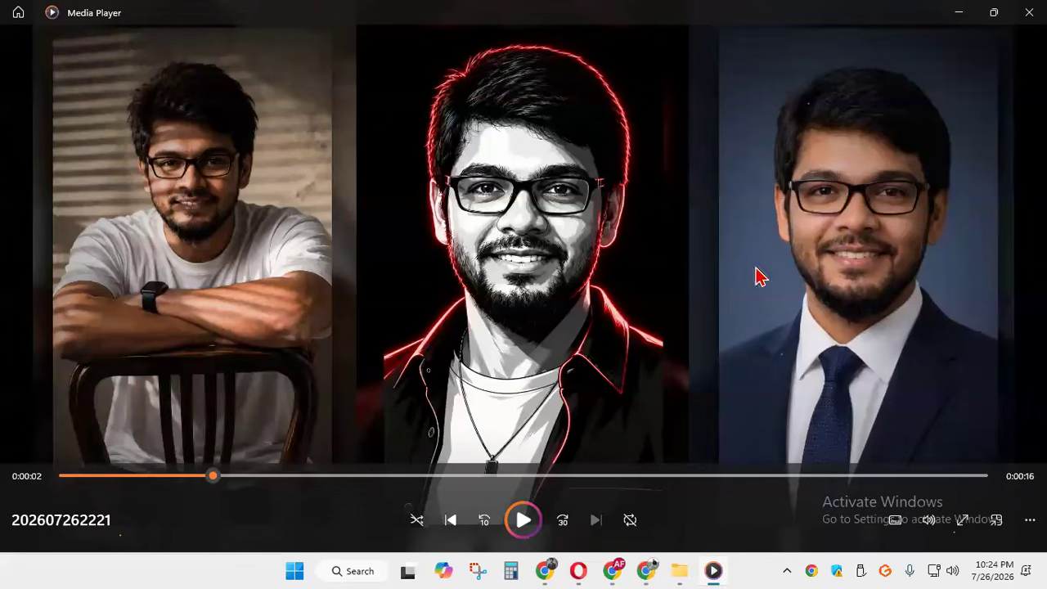
key(F11)
key(Escape)
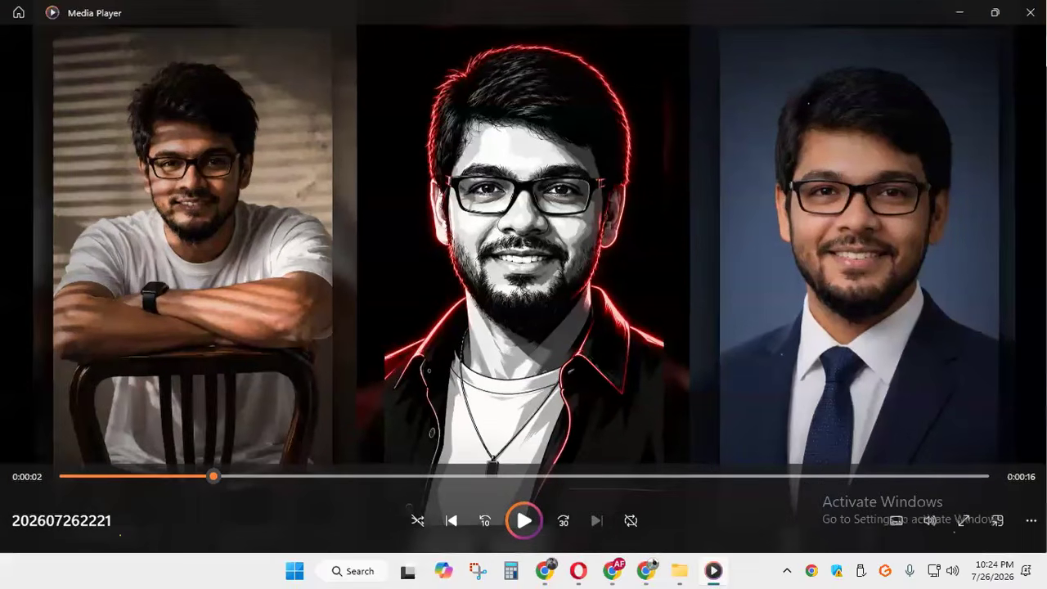
key(alt+Tab)
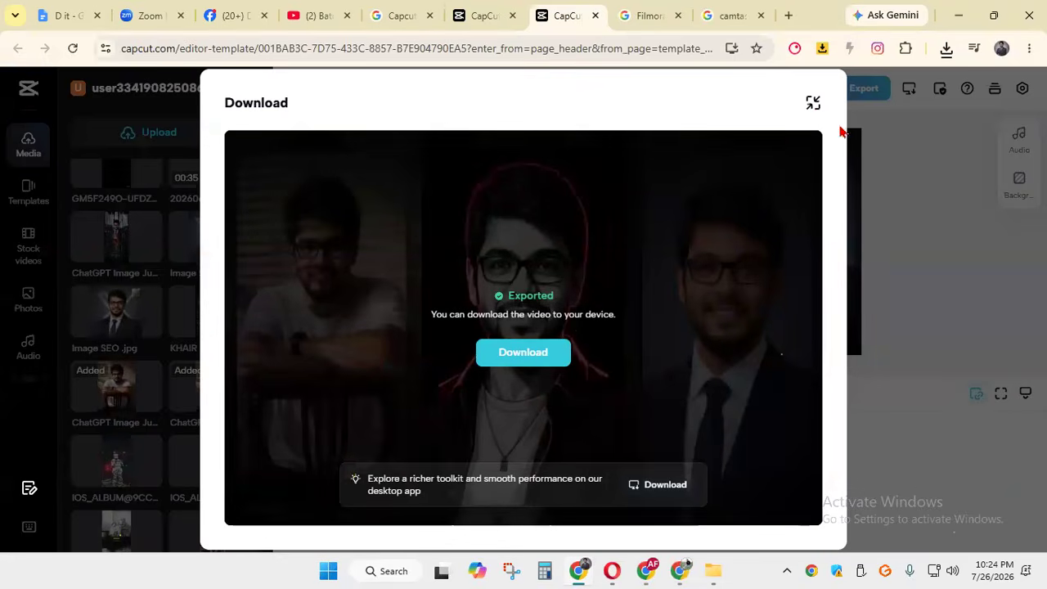
Dismiss the finished-export download prompt and browse the Templates library
click(812, 107)
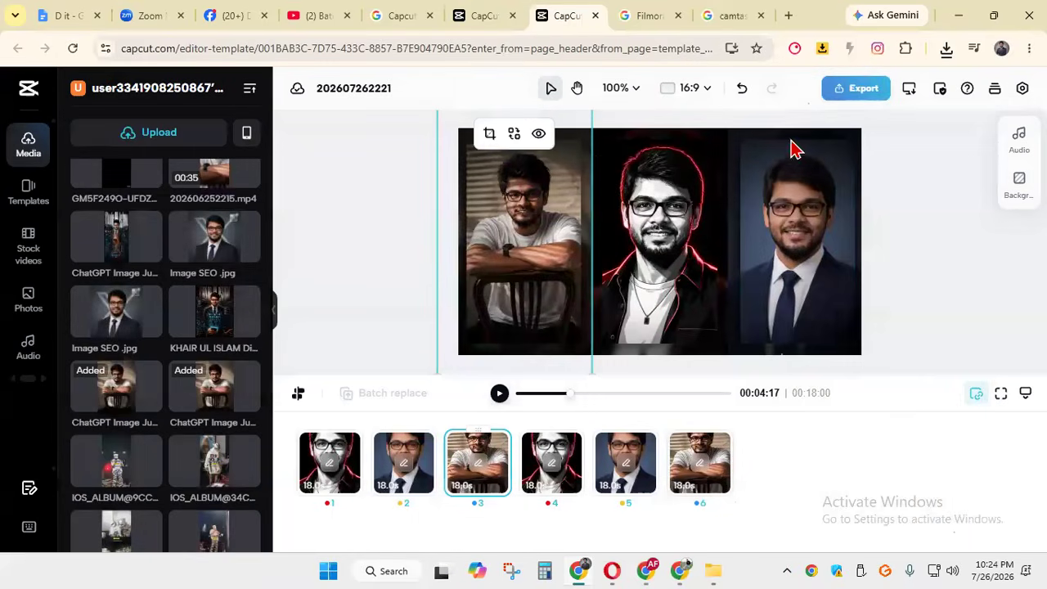
click(27, 193)
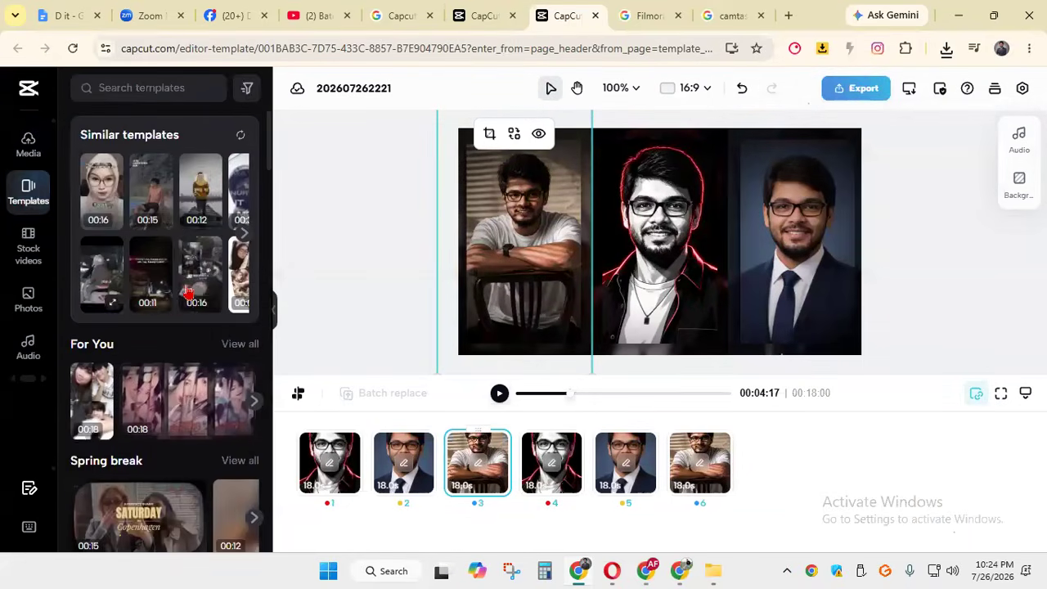
scroll(121, 322, down, 1)
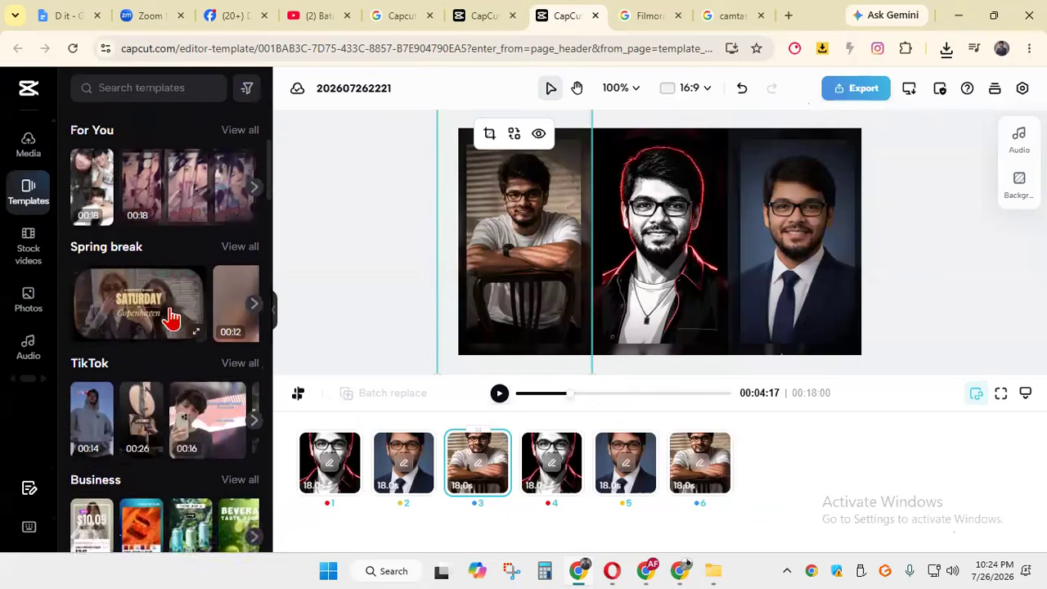
scroll(84, 246, up, 3)
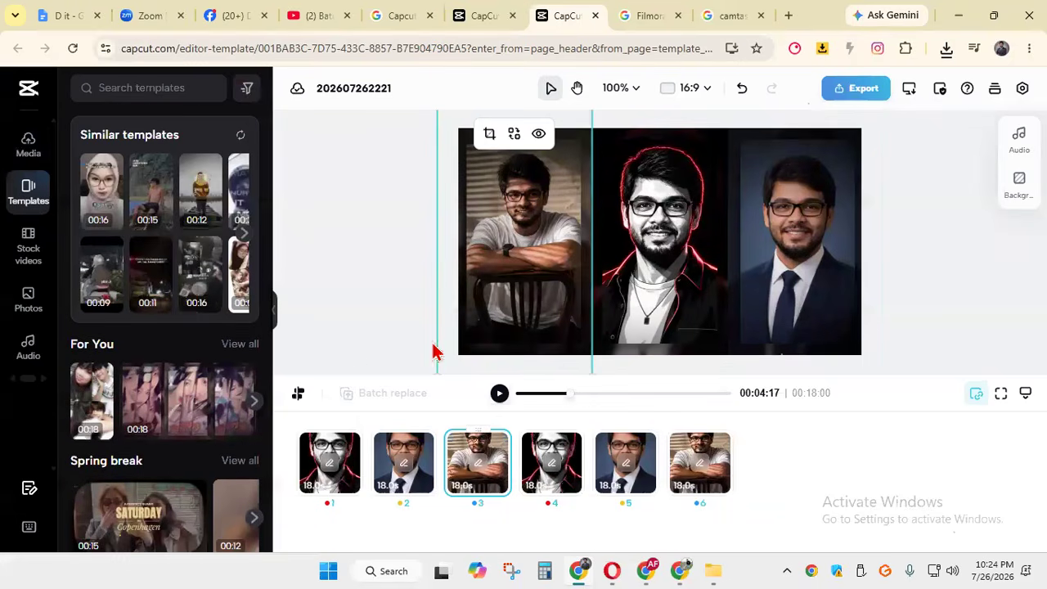
scroll(135, 409, down, 5)
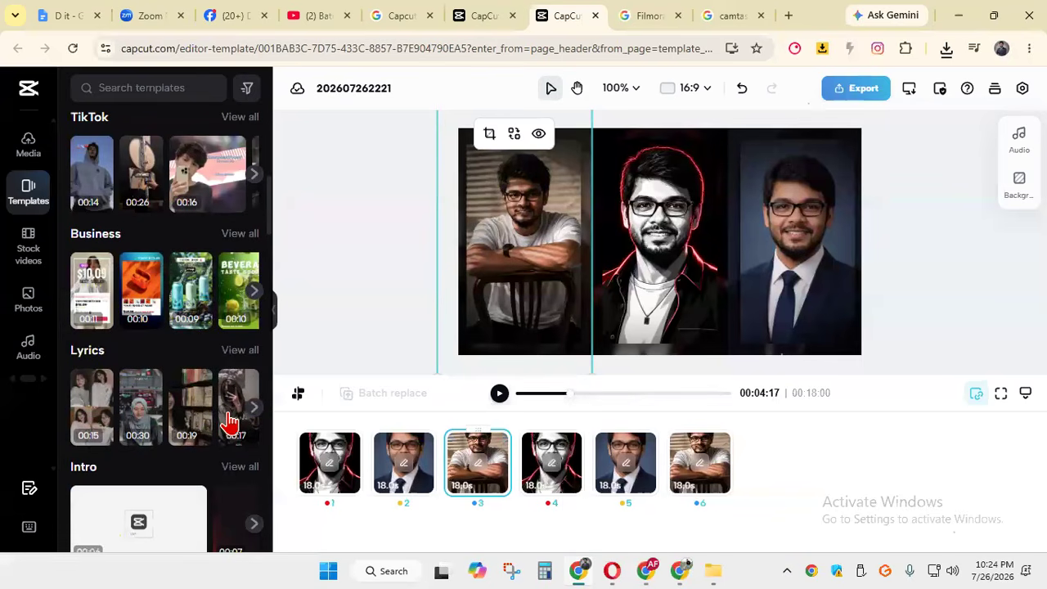
scroll(161, 350, down, 5)
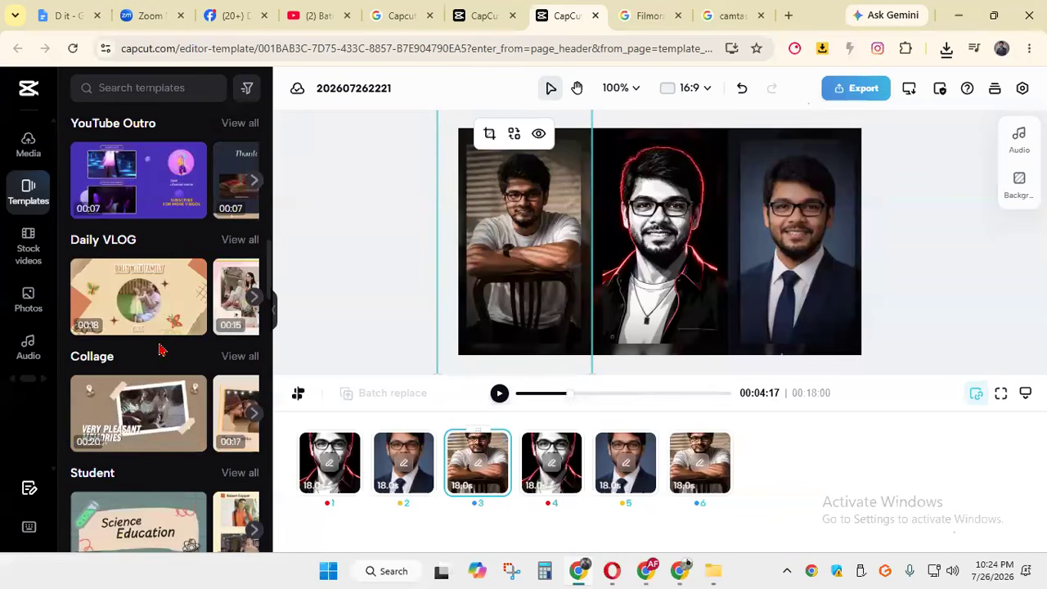
scroll(176, 283, up, 10)
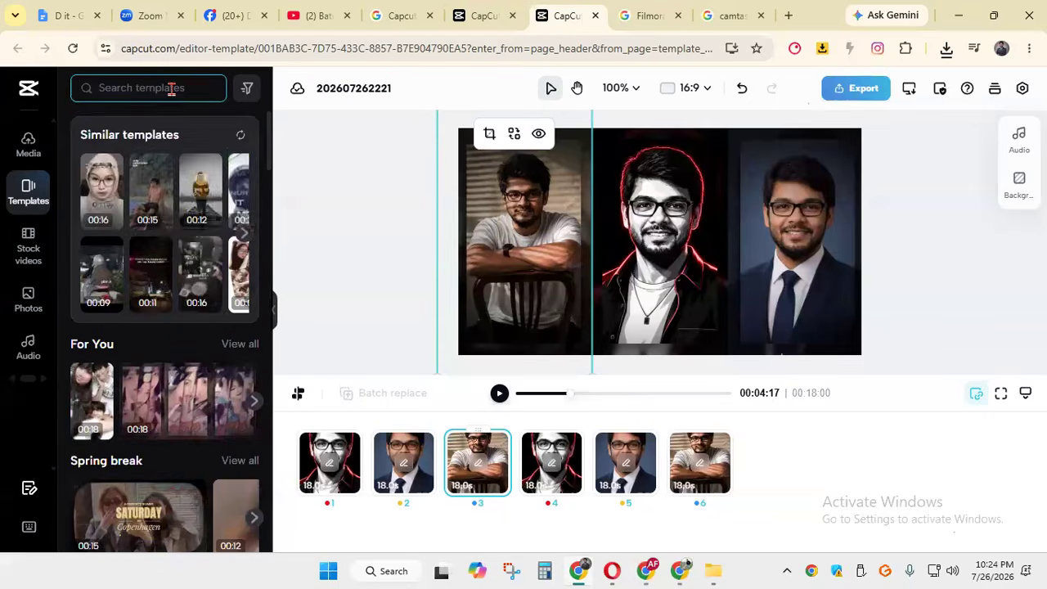
Search templates for 'birthday template', correcting the misspelled query via the suggestion
click(171, 88)
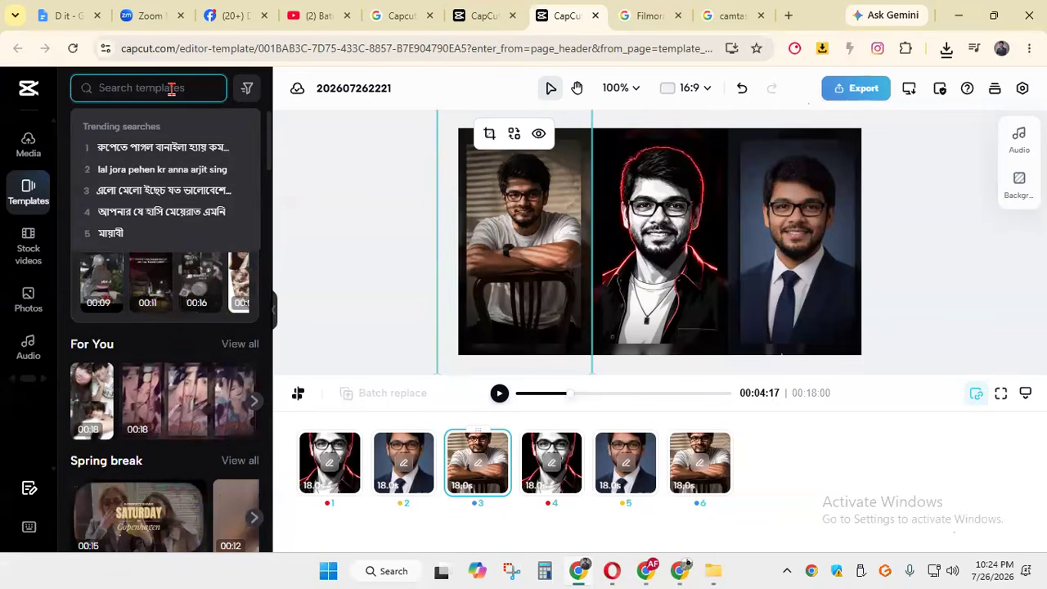
text(bi)
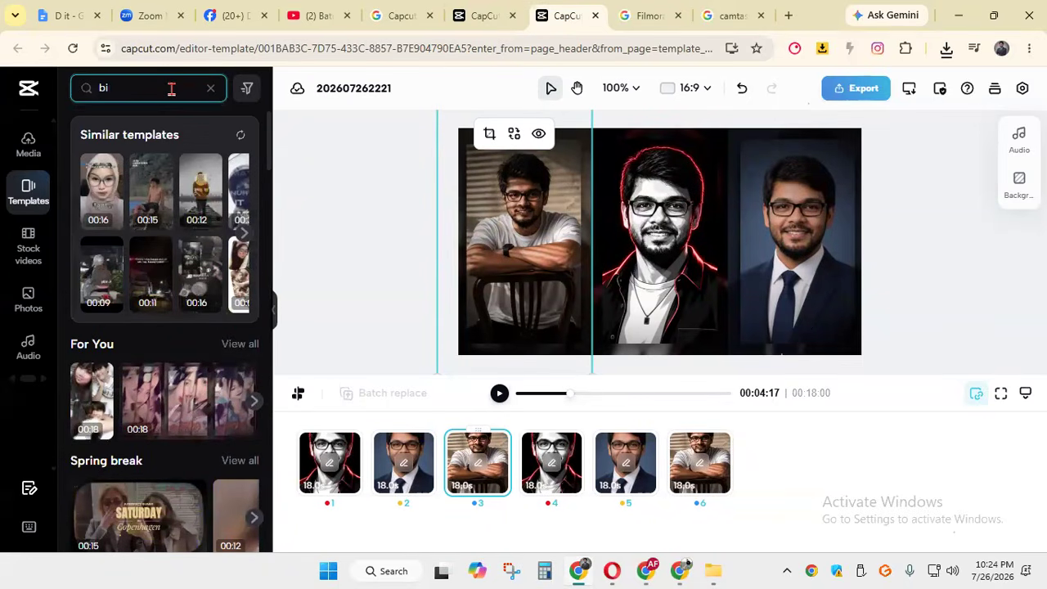
text(tyhday)
key(Return)
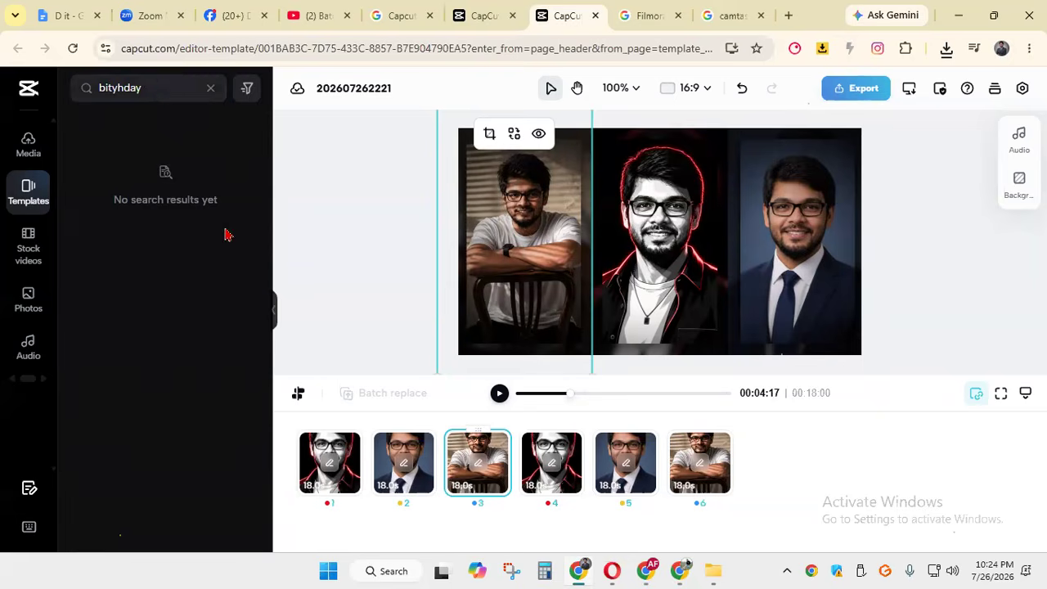
click(155, 94)
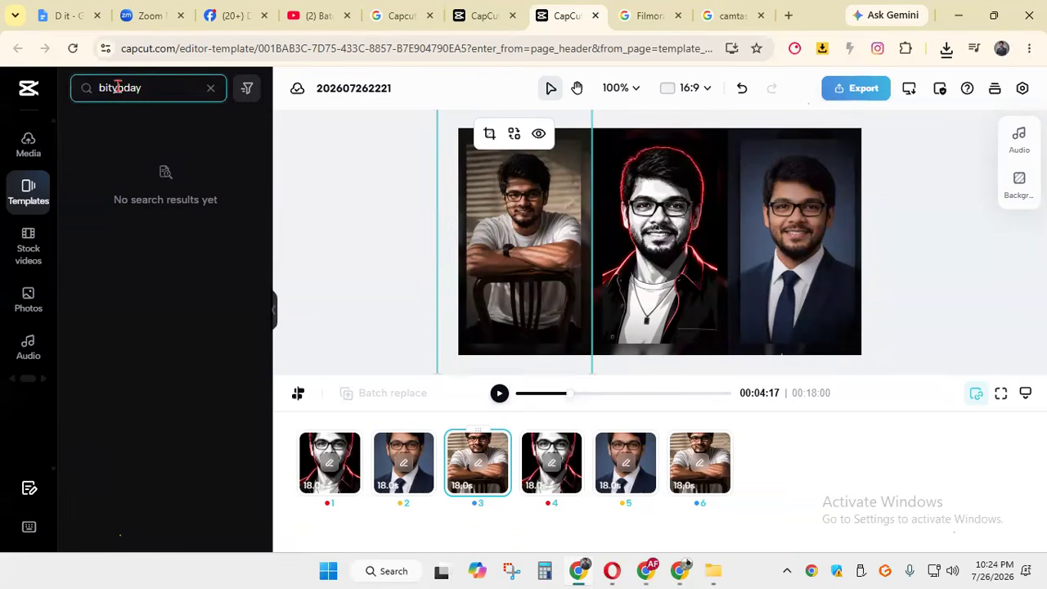
click(135, 126)
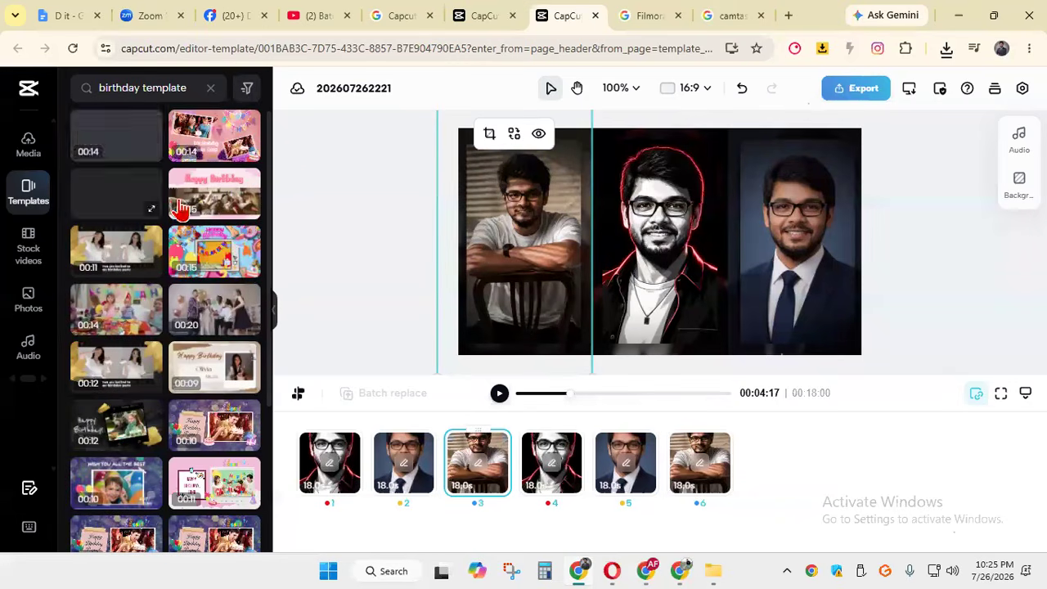
Scroll the birthday results and open the Upbeat Sport Fever Event and Promotion preview
scroll(229, 217, down, 2)
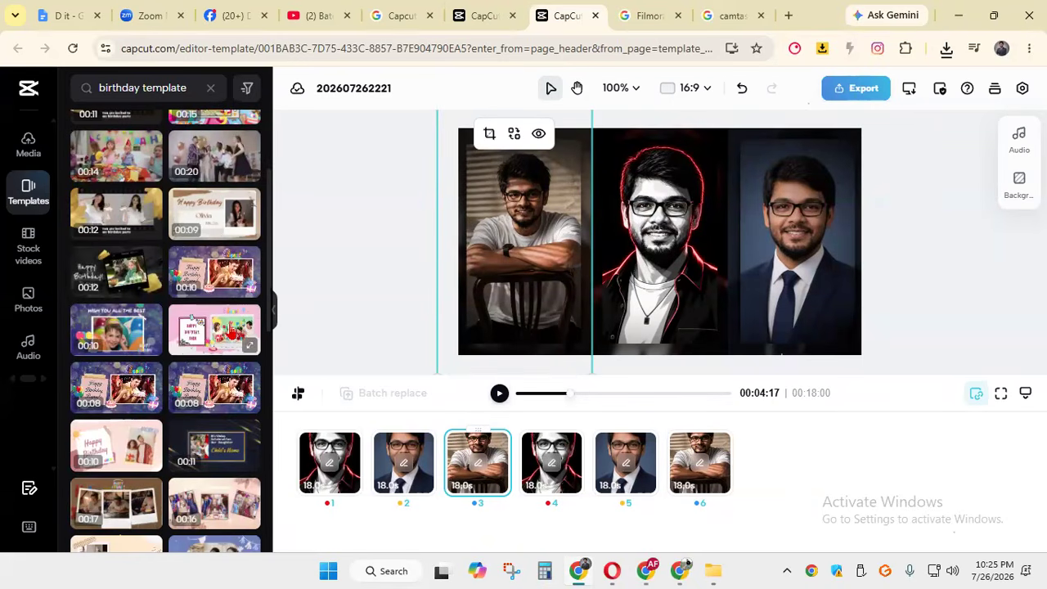
scroll(215, 401, down, 2)
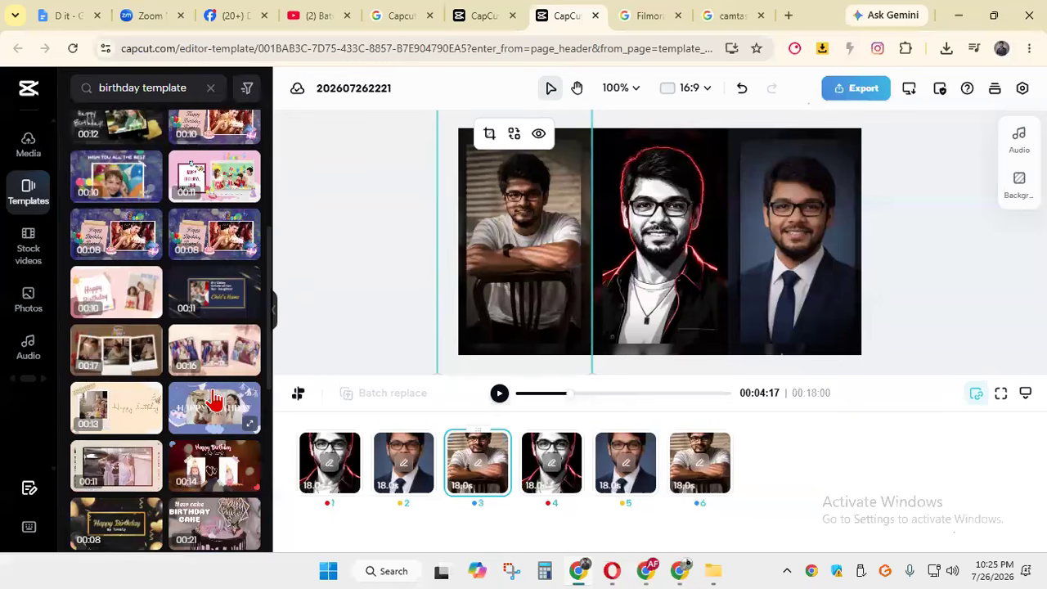
scroll(205, 422, down, 4)
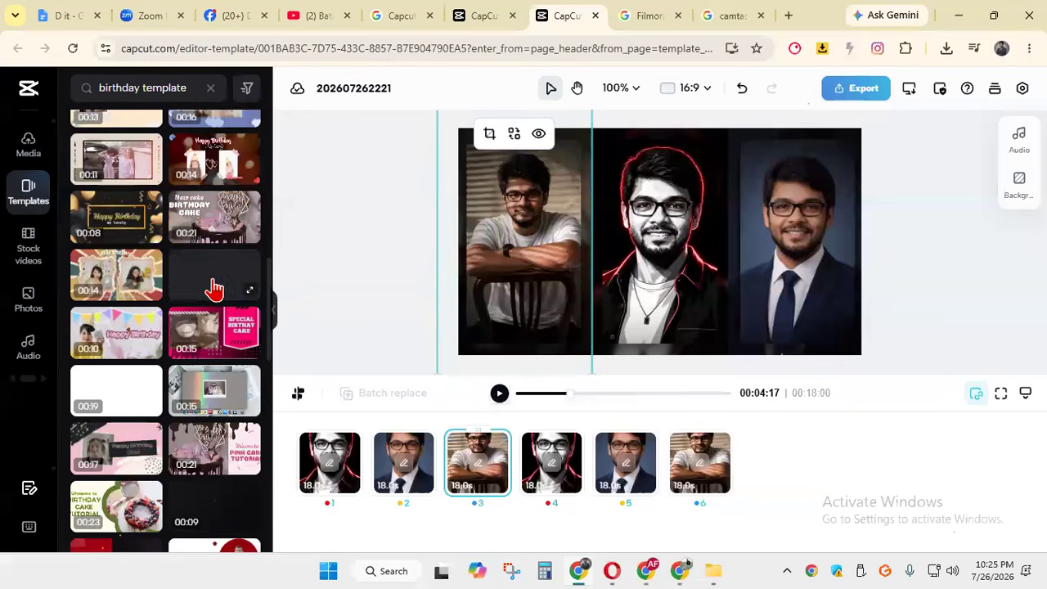
scroll(184, 438, down, 2)
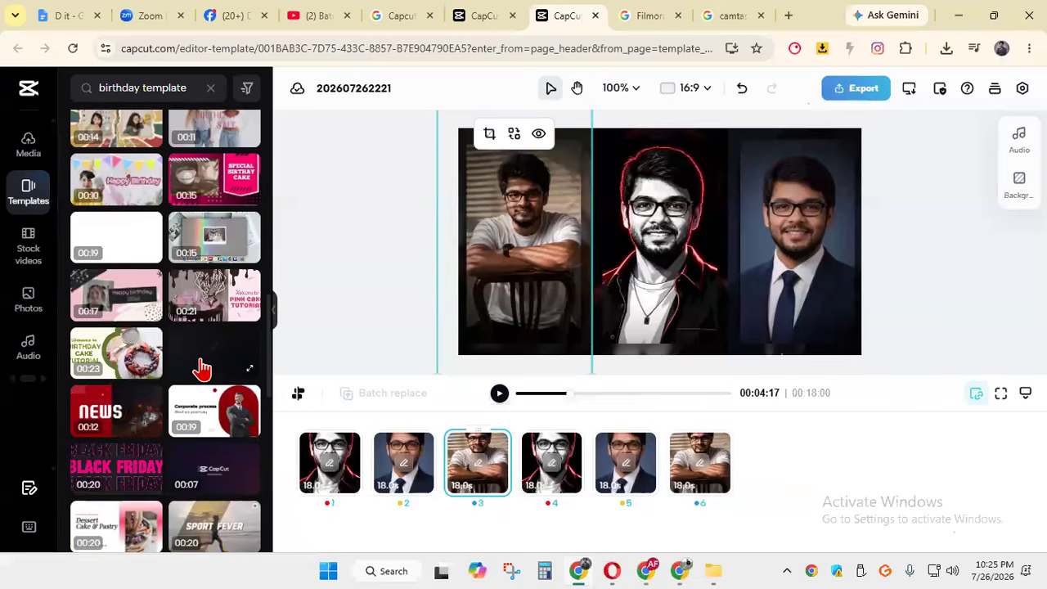
scroll(217, 368, down, 2)
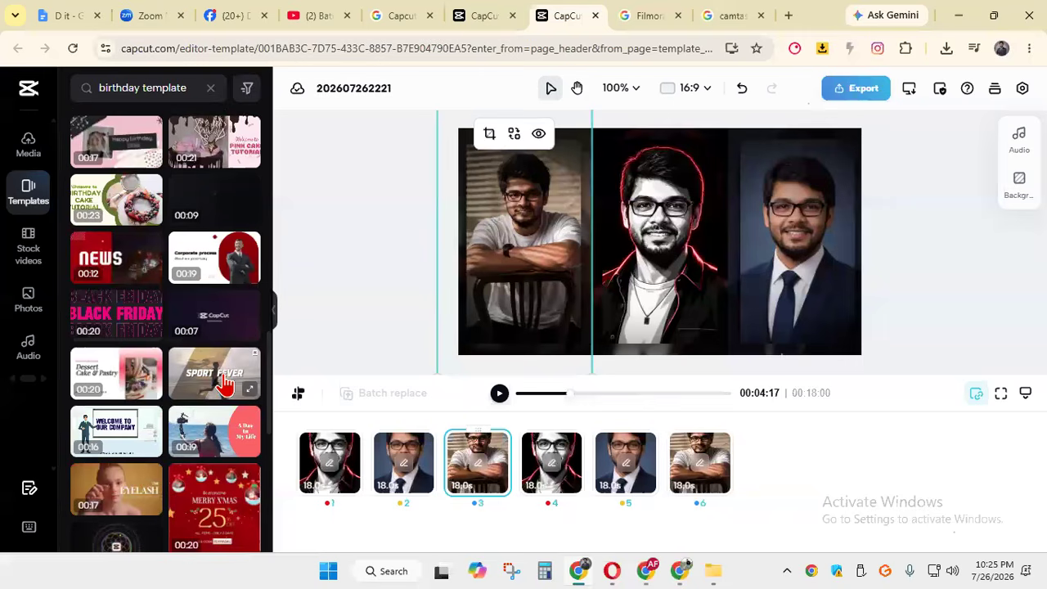
click(225, 383)
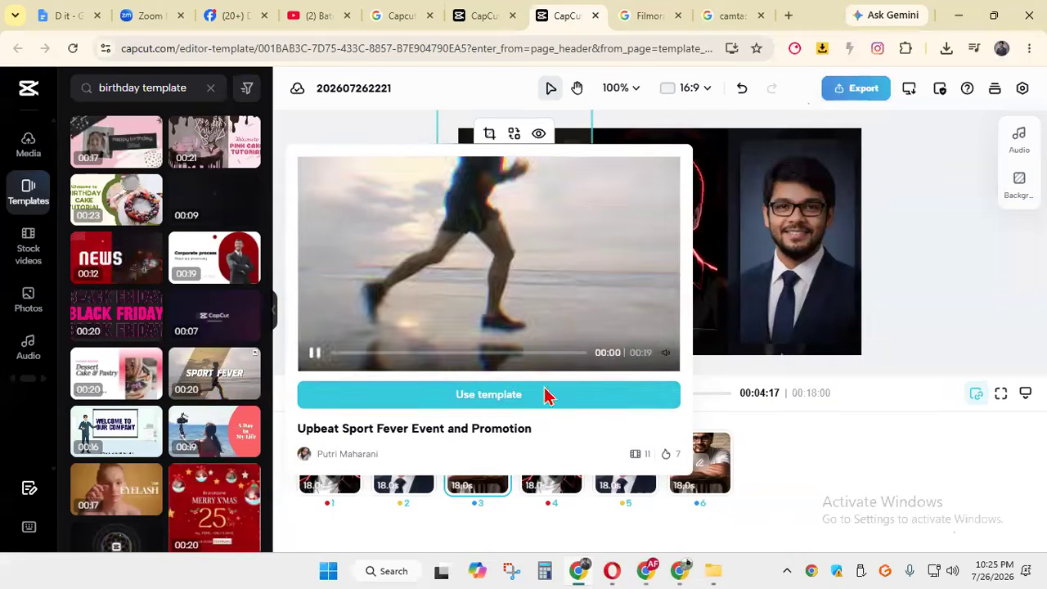
Apply the Sport Fever template confirming Change, cancel the repeated prompt, and close the preview
click(536, 401)
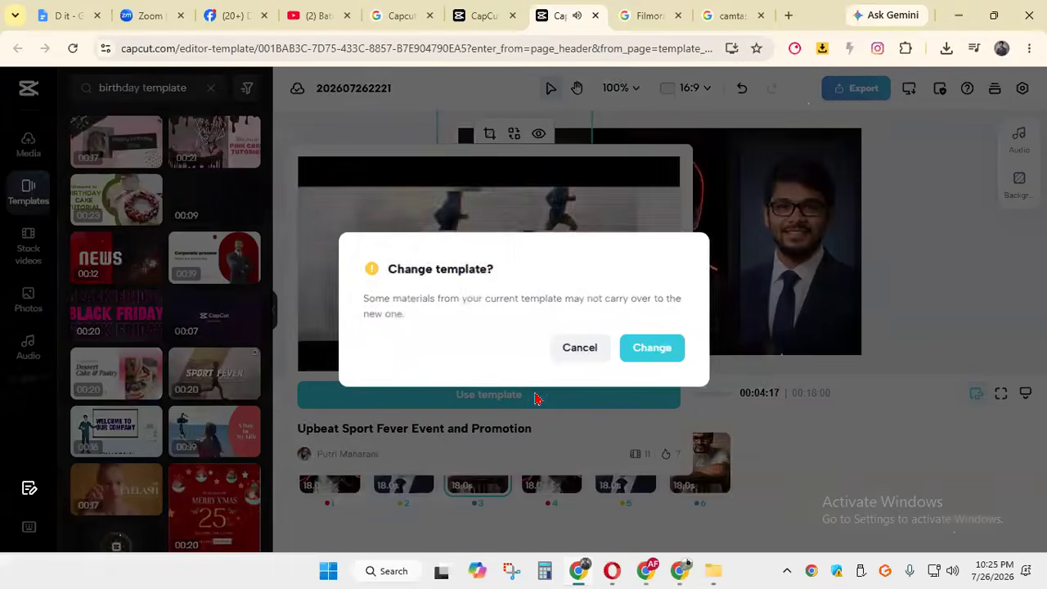
click(647, 351)
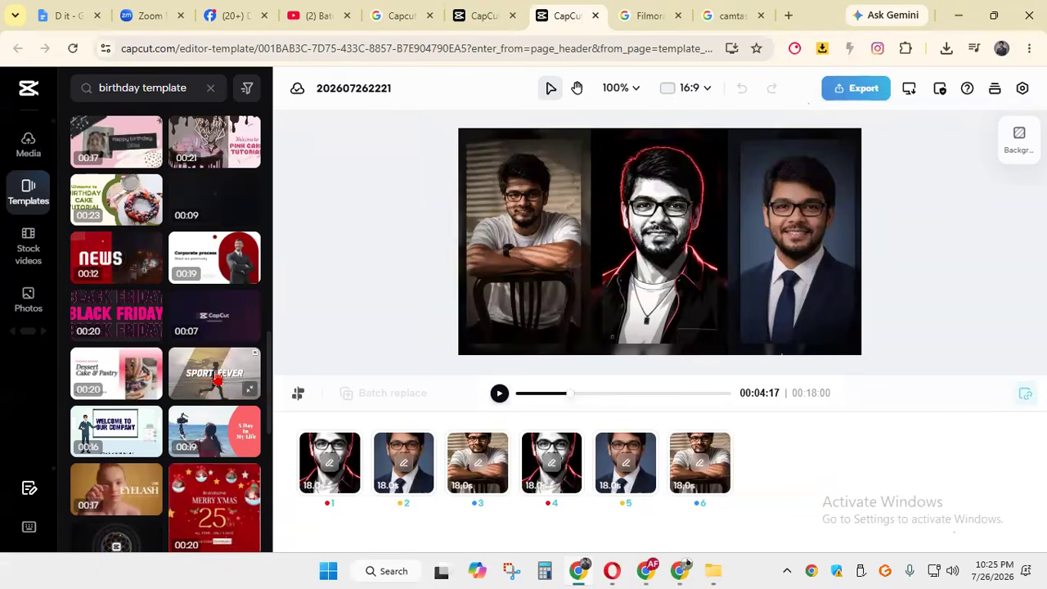
click(215, 377)
click(463, 400)
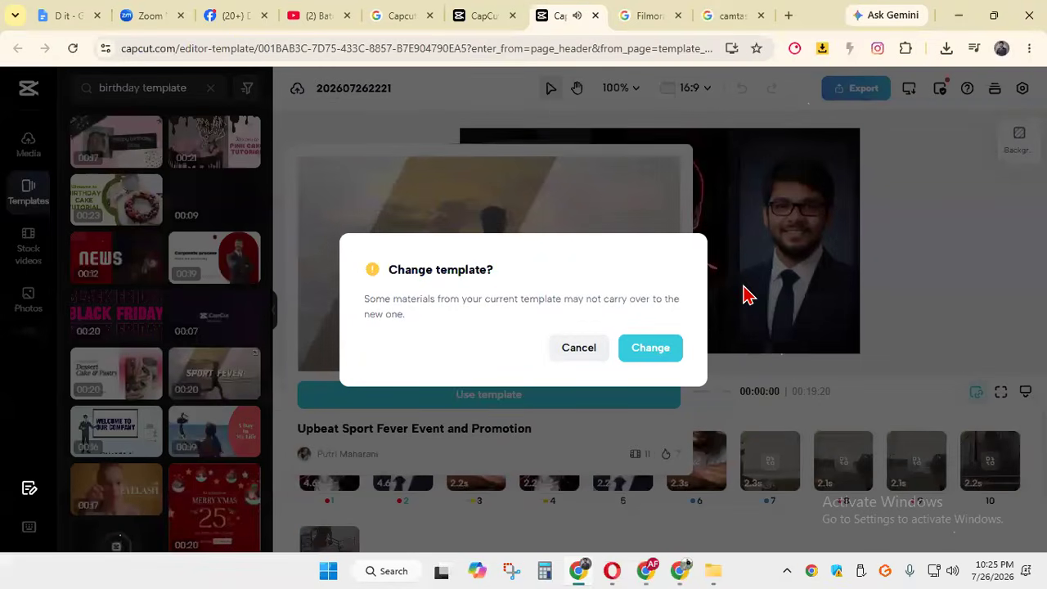
click(653, 352)
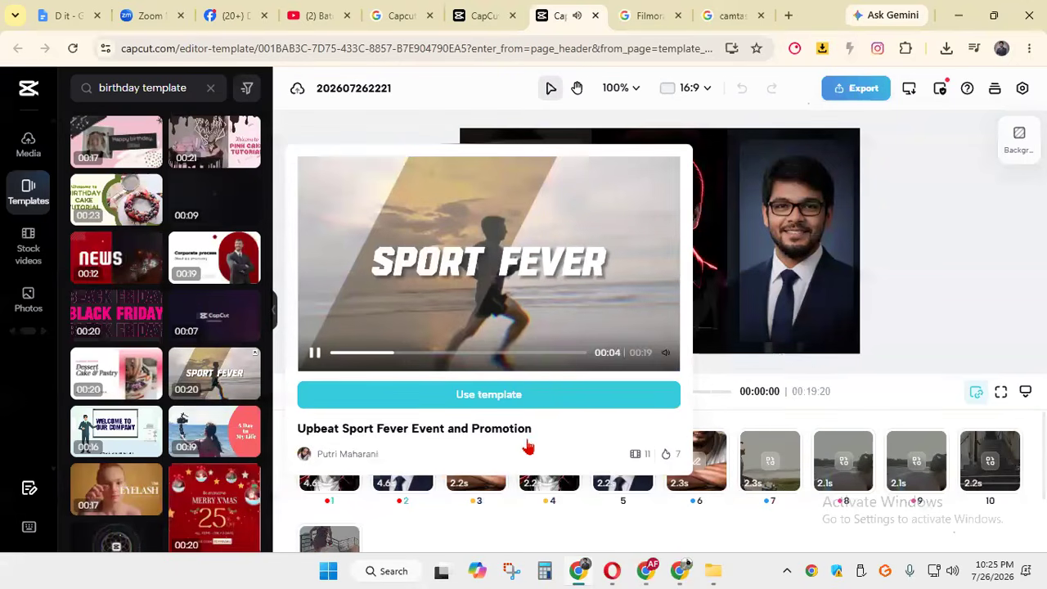
click(867, 389)
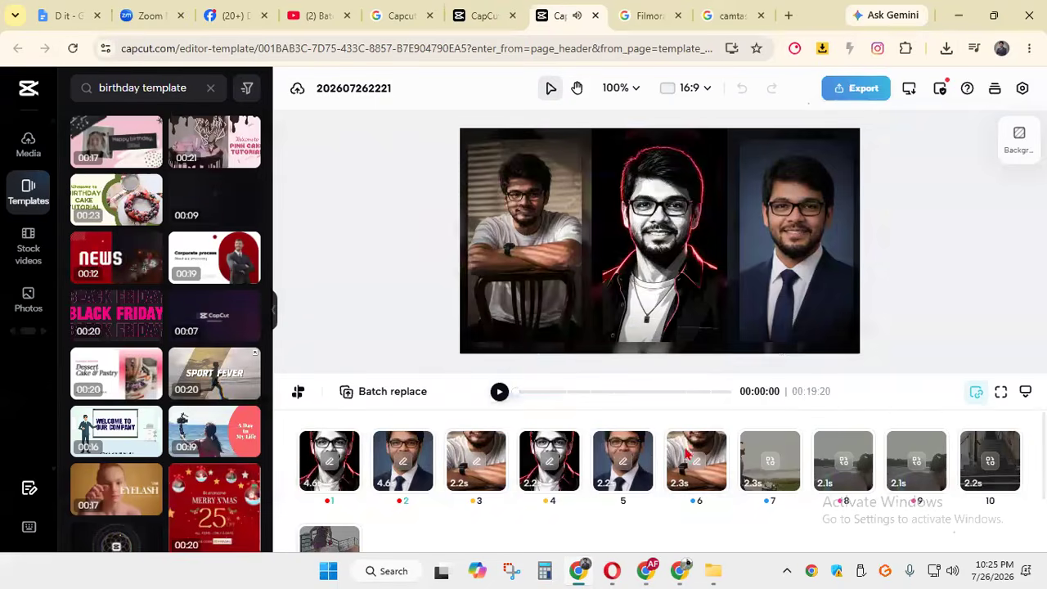
Revert clips 1 and 3 to the template's original footage, deleting the portrait media
scroll(404, 469, down, 1)
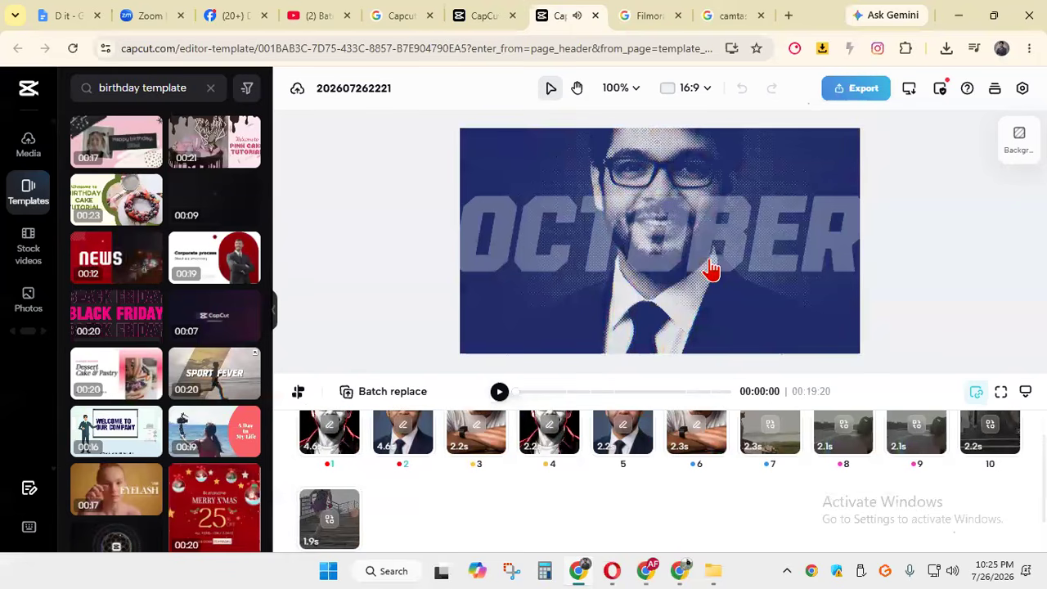
scroll(575, 471, up, 1)
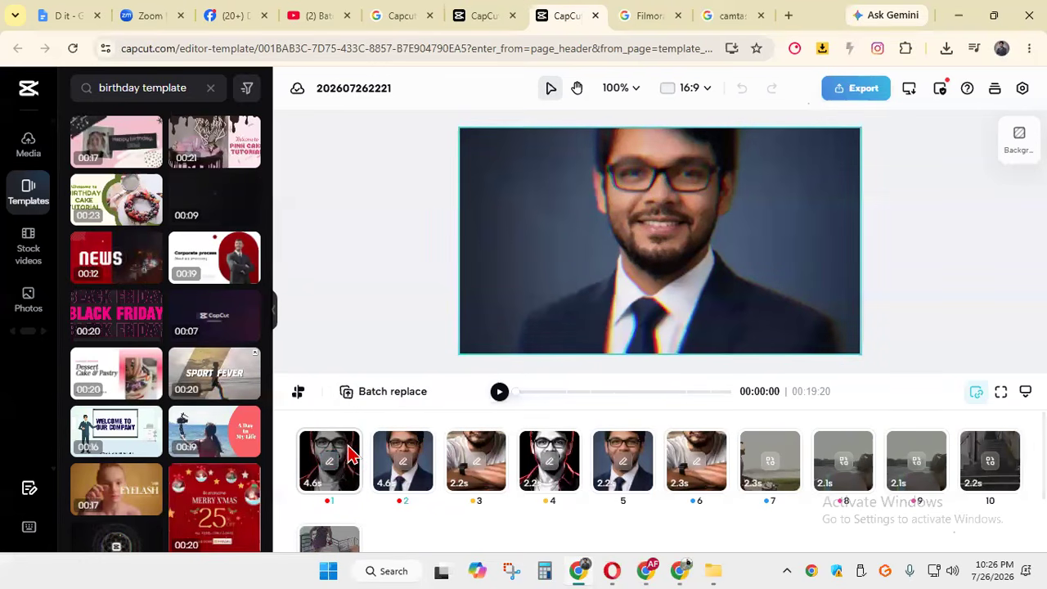
click(669, 173)
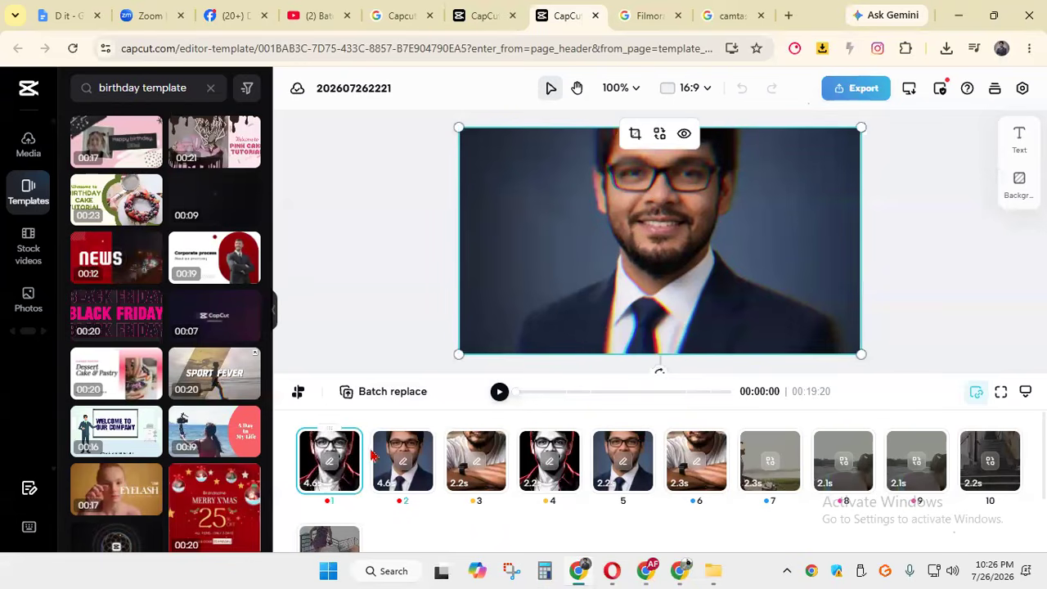
key(Delete)
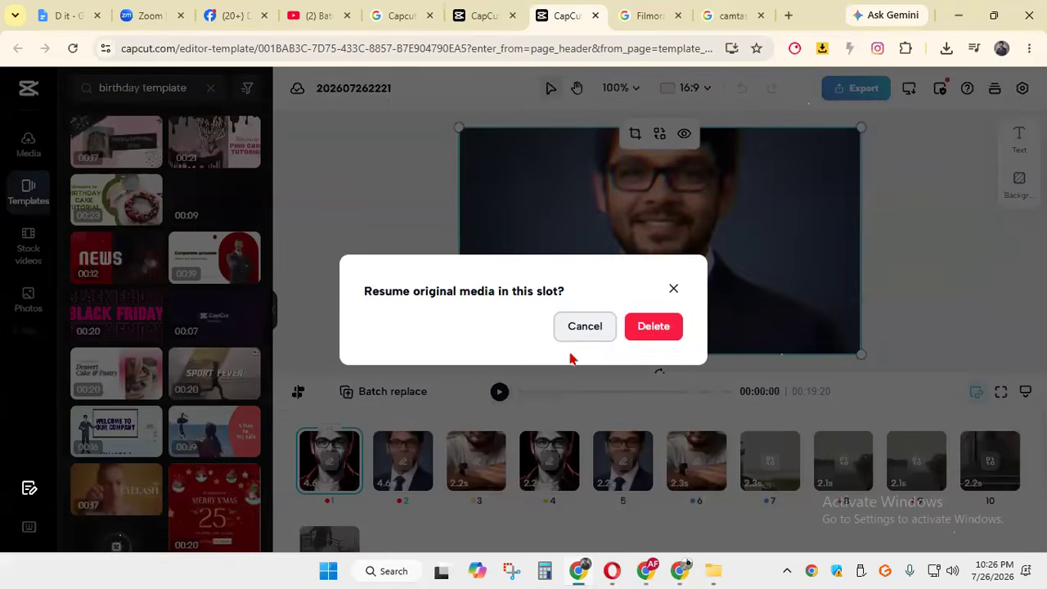
click(654, 327)
click(609, 446)
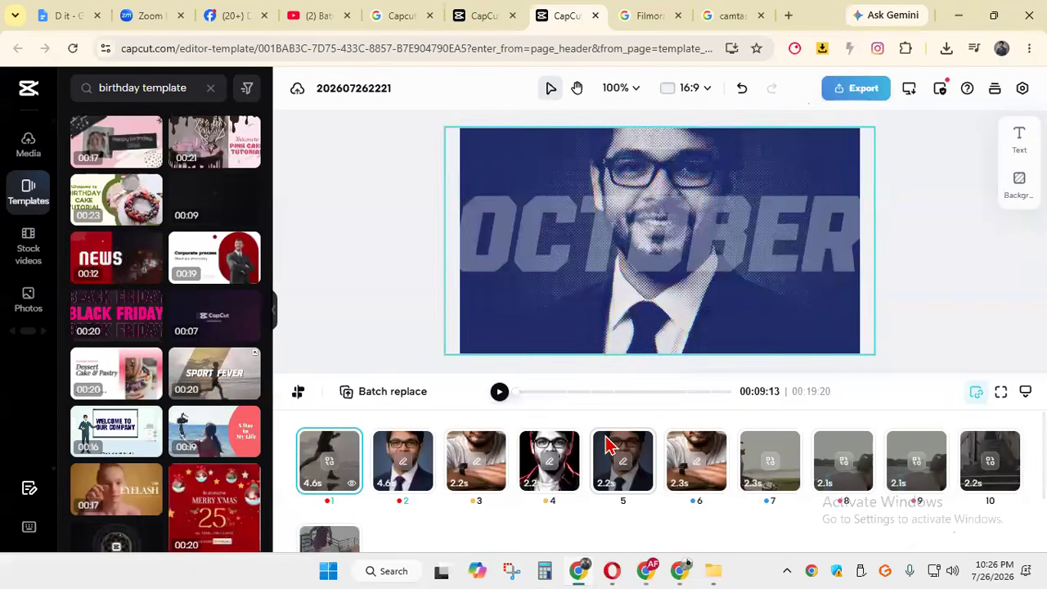
click(544, 452)
click(496, 450)
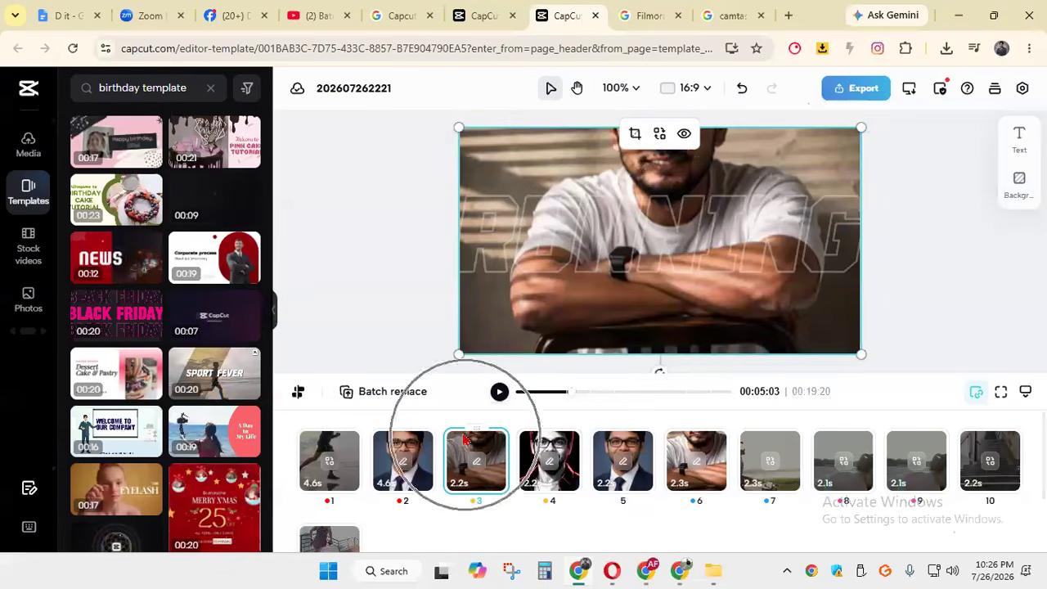
click(491, 467)
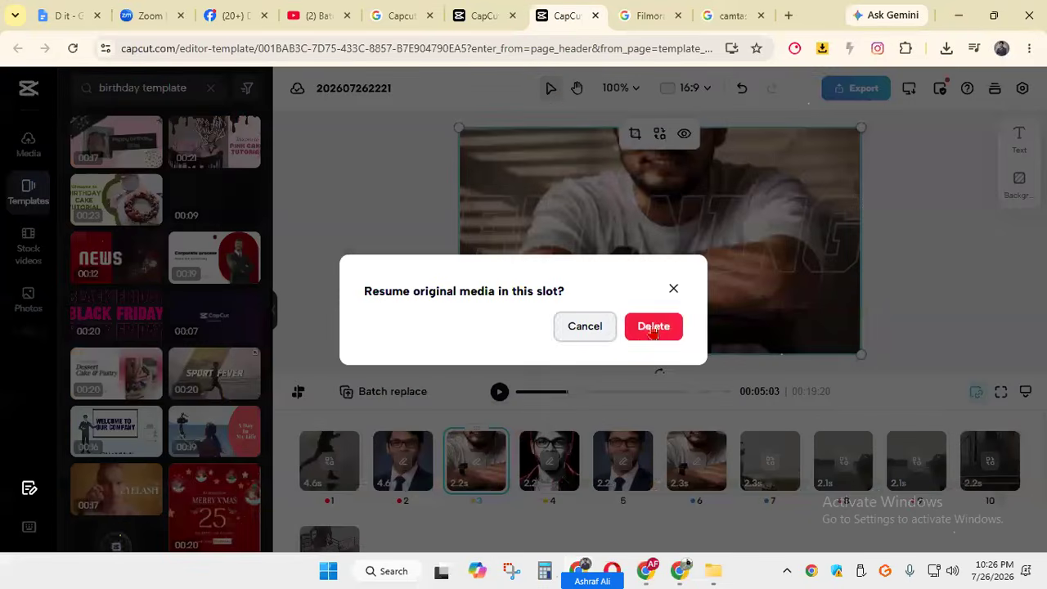
key(Return)
Revert clips 2, 4, 5 and 6 to their original template footage
click(403, 458)
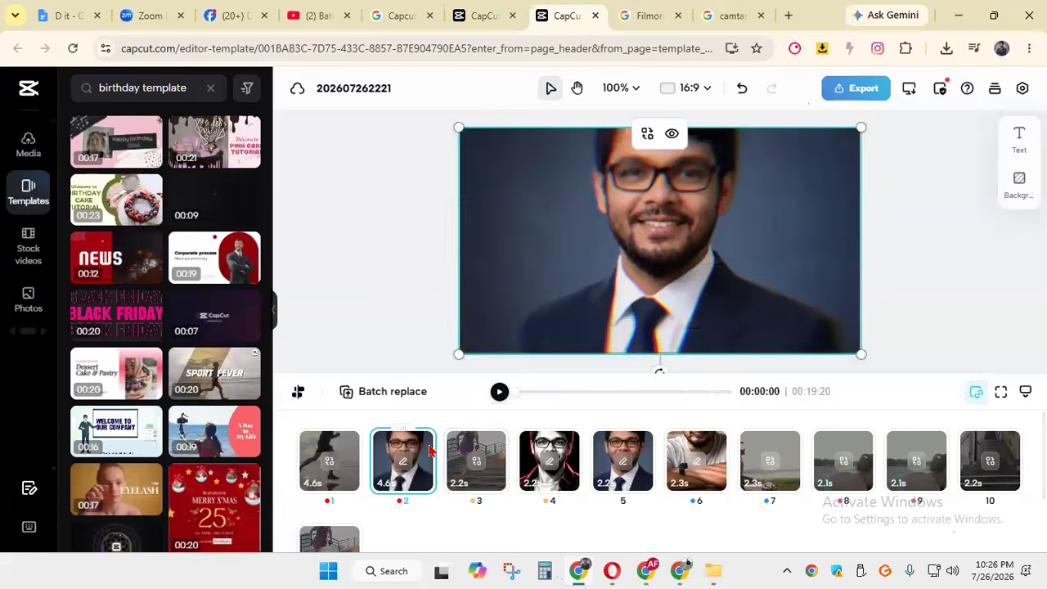
click(402, 461)
click(650, 323)
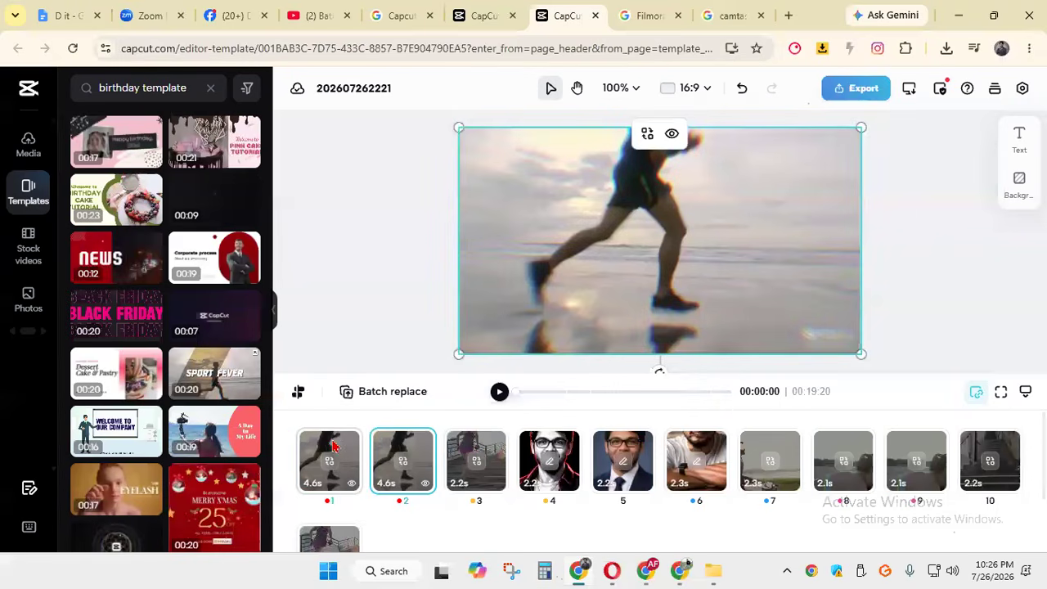
click(553, 457)
click(552, 457)
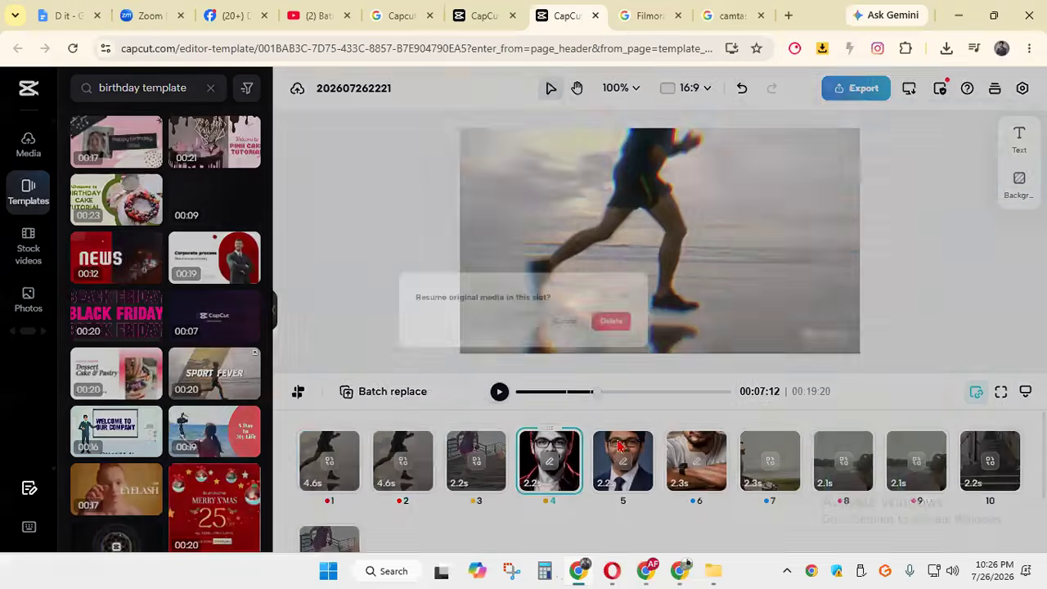
click(652, 324)
click(622, 446)
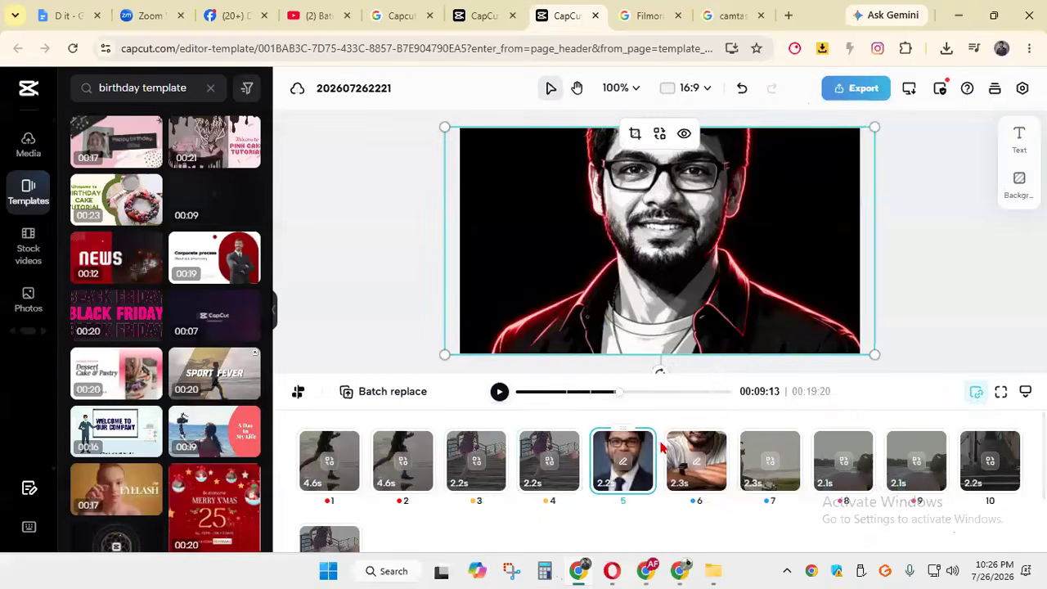
click(623, 461)
click(666, 325)
click(692, 456)
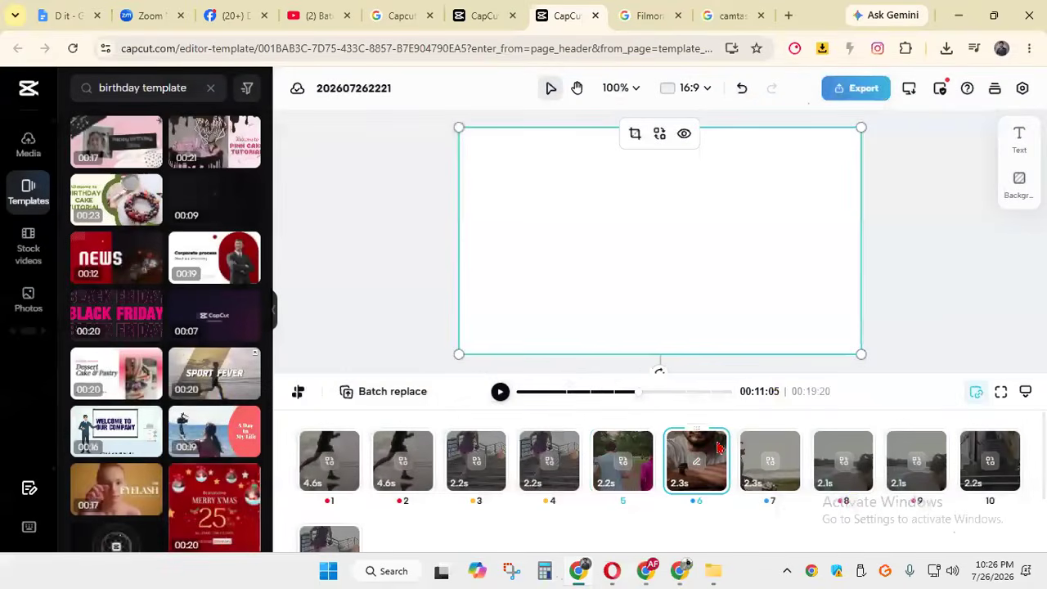
click(696, 460)
click(660, 327)
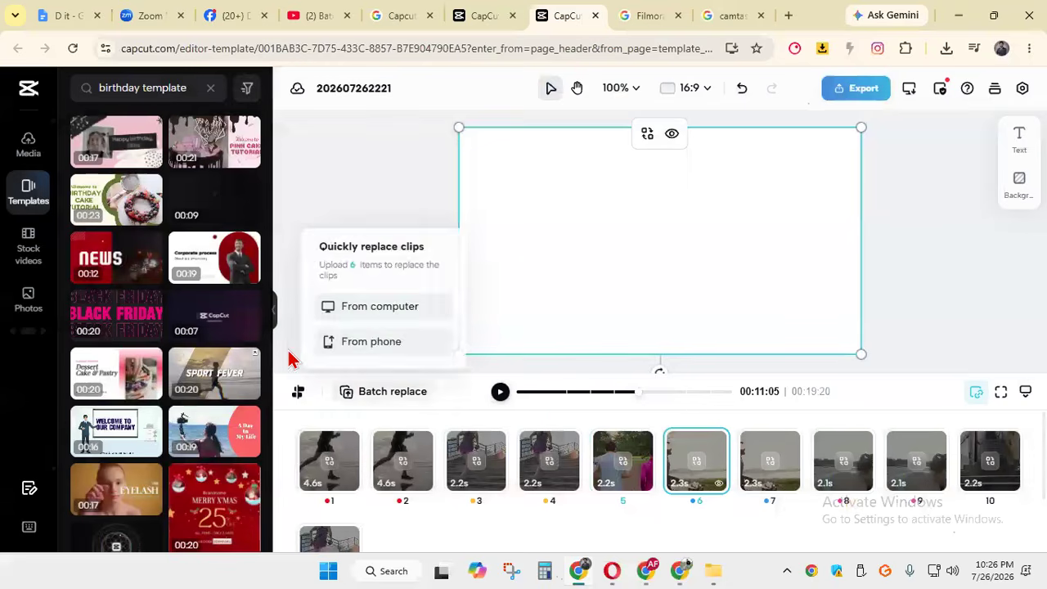
scroll(152, 295, down, 10)
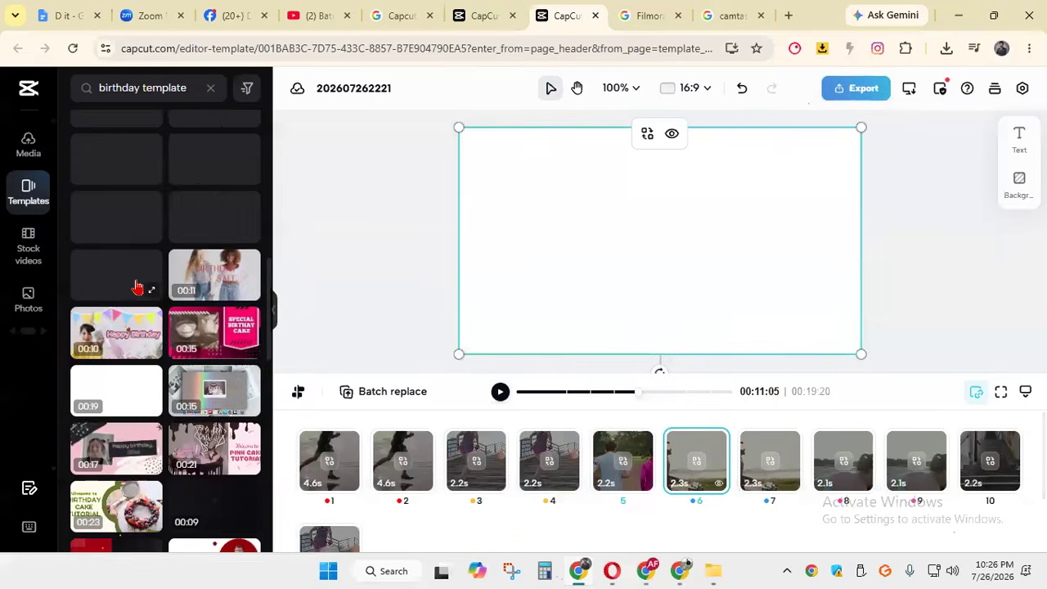
scroll(148, 288, down, 10)
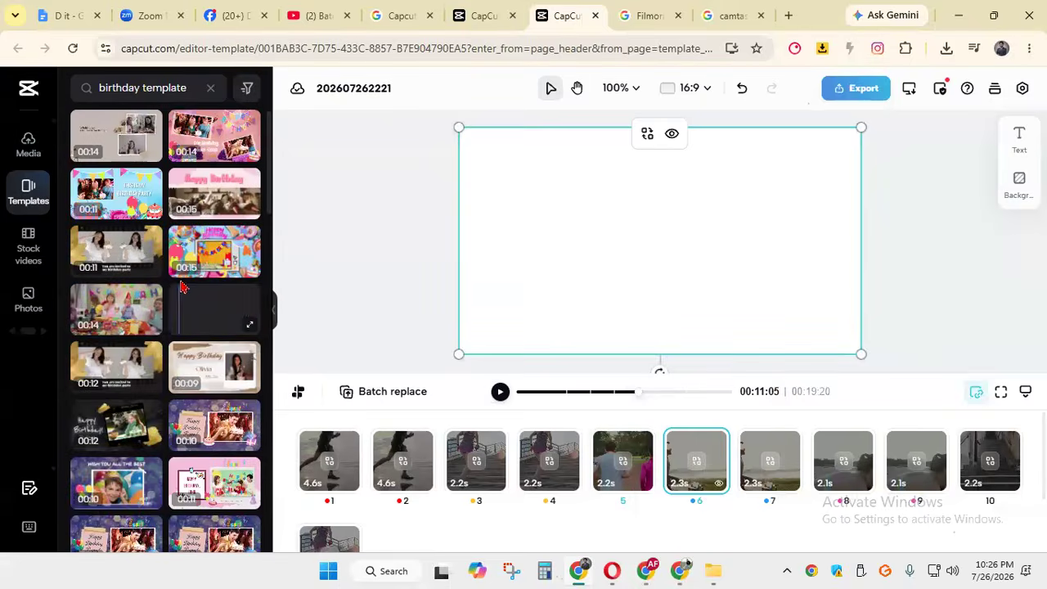
From the Media panel, drop 202606252215.mp4 into template slot 1
click(24, 147)
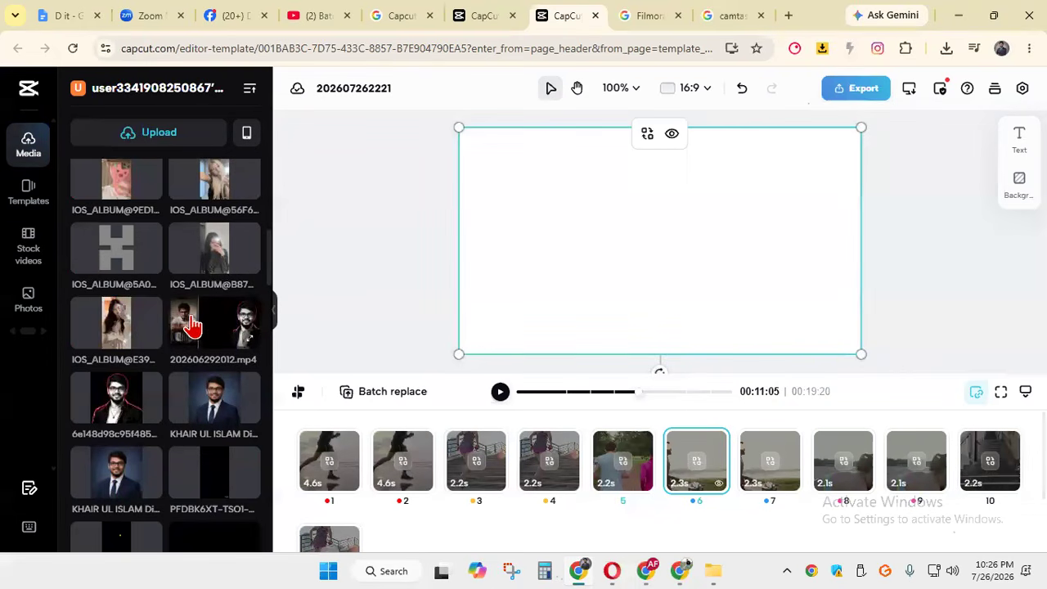
scroll(225, 328, down, 5)
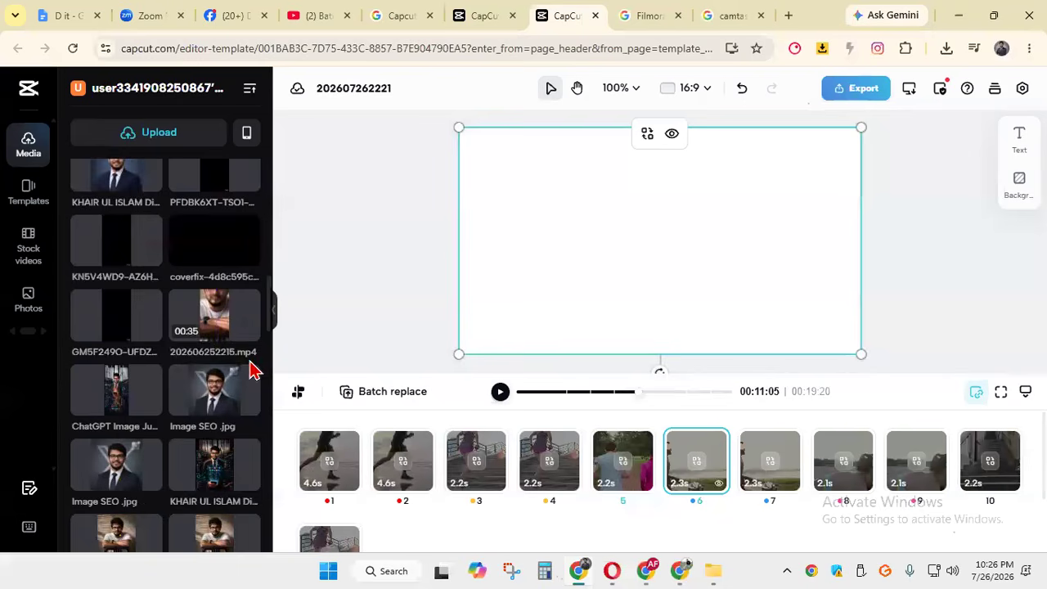
scroll(237, 393, down, 2)
drag(207, 185, 332, 475)
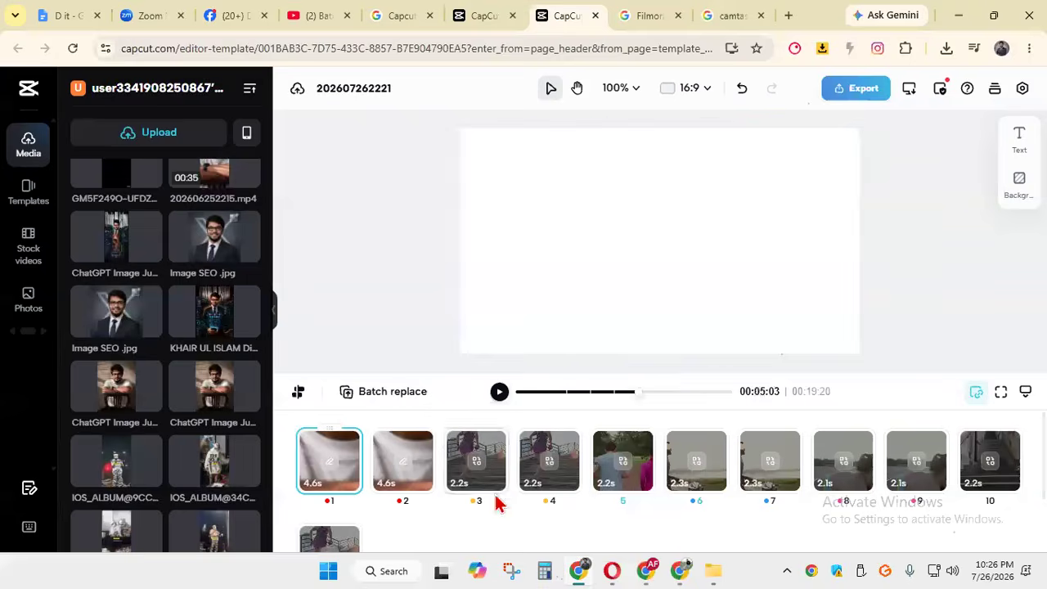
Fill slots 3 and 4 with the suit portrait photo
scroll(215, 373, up, 2)
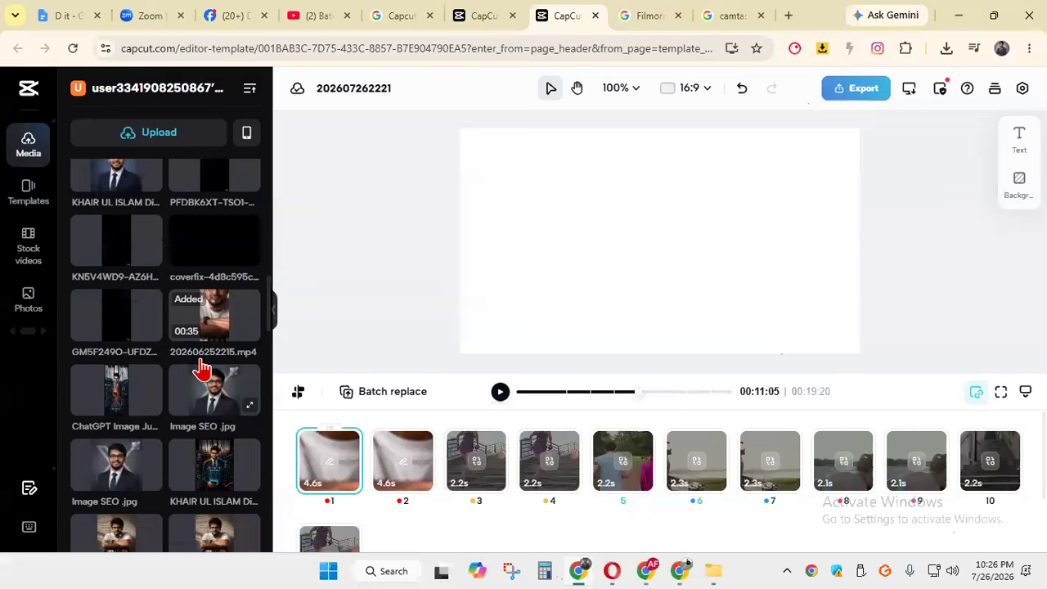
scroll(206, 330, up, 4)
drag(116, 466, 479, 463)
click(245, 402)
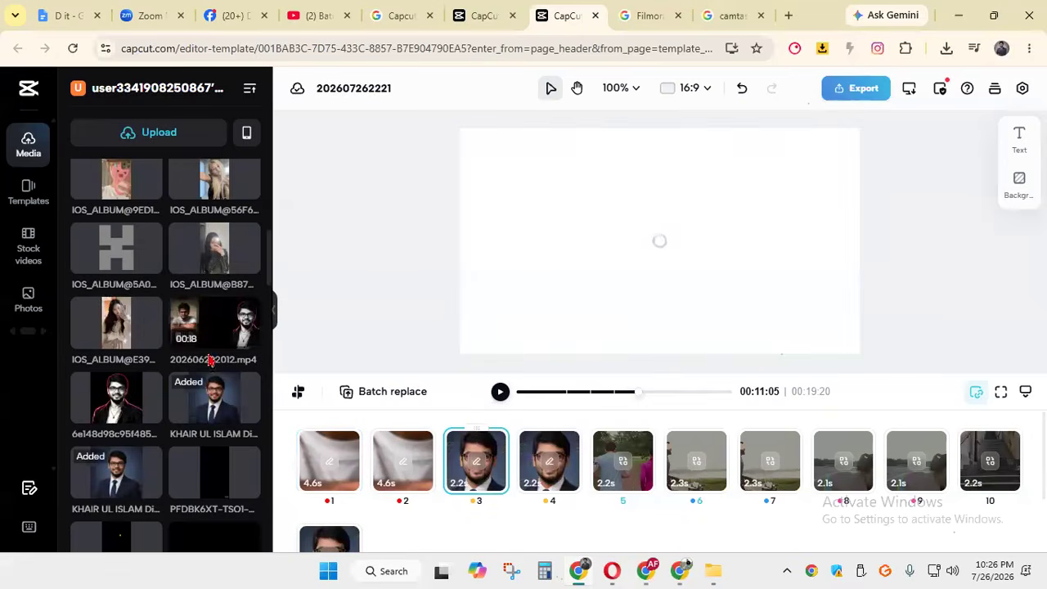
Drop 202606292012.mp4 into template slot 8
drag(245, 328, 837, 464)
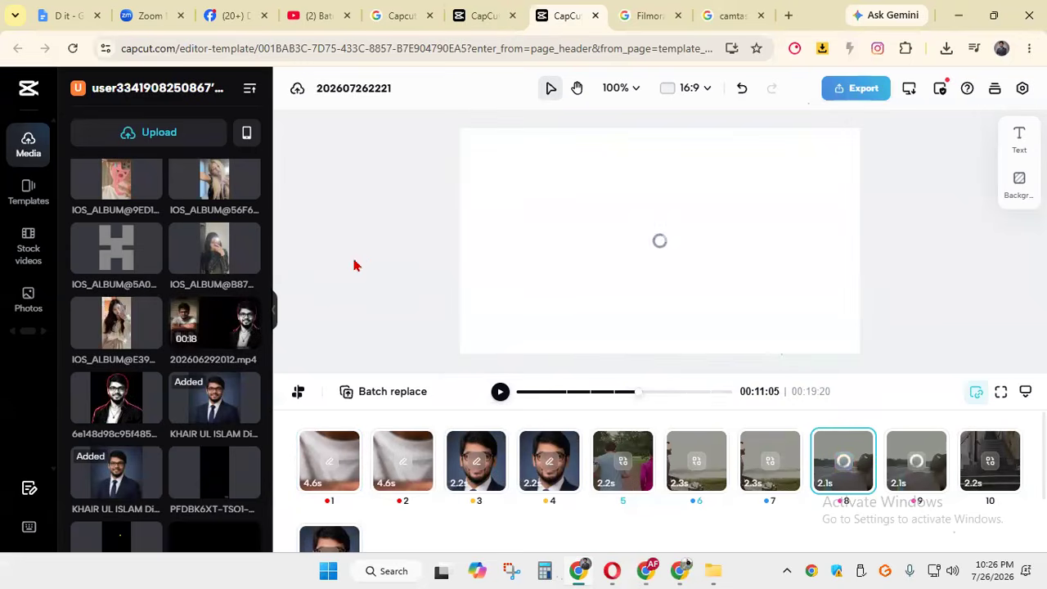
scroll(188, 385, down, 2)
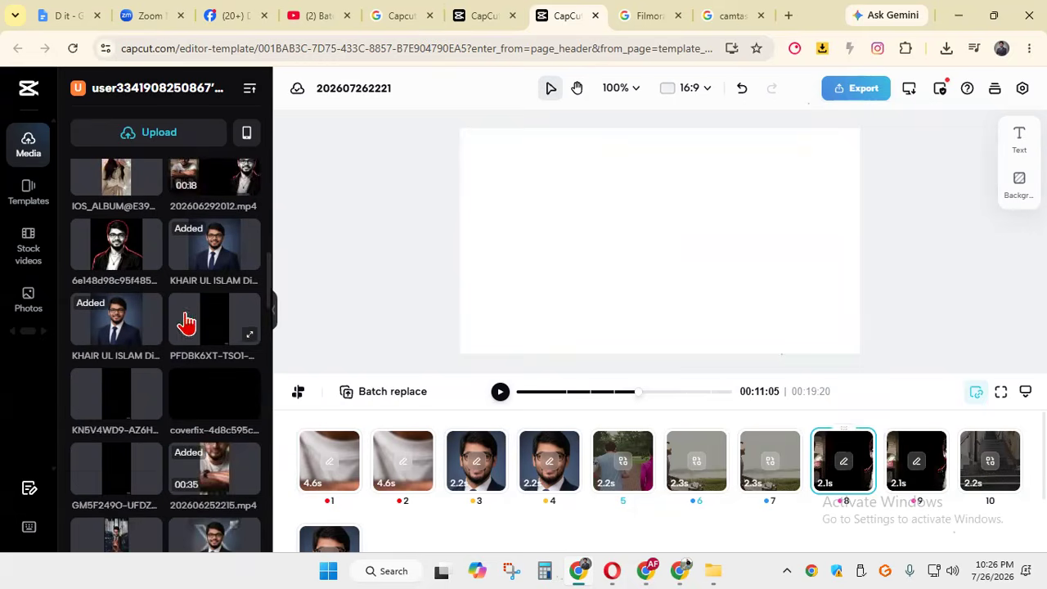
scroll(323, 421, down, 1)
scroll(323, 422, up, 2)
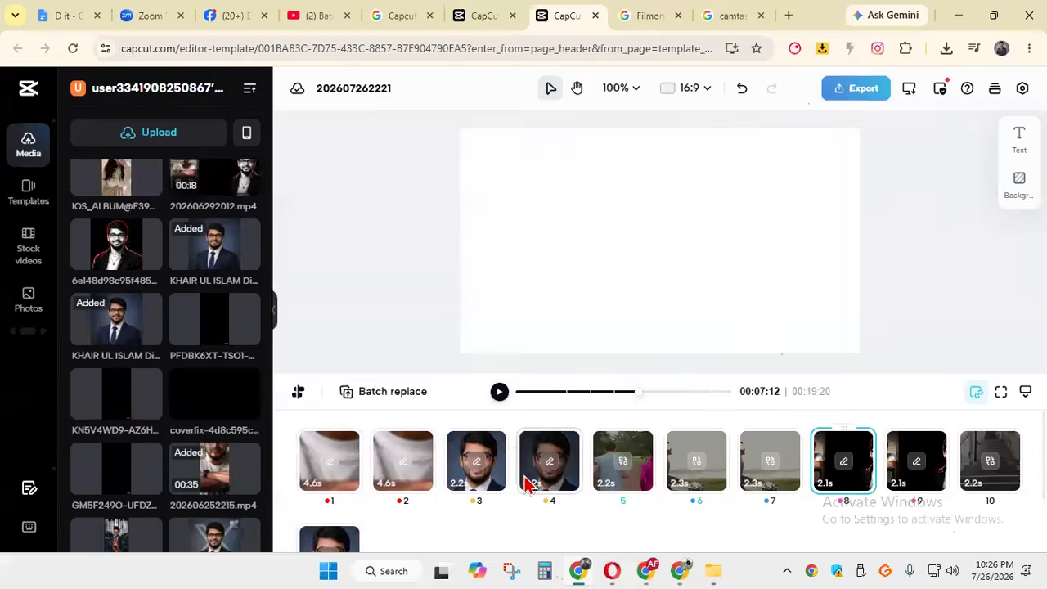
click(500, 392)
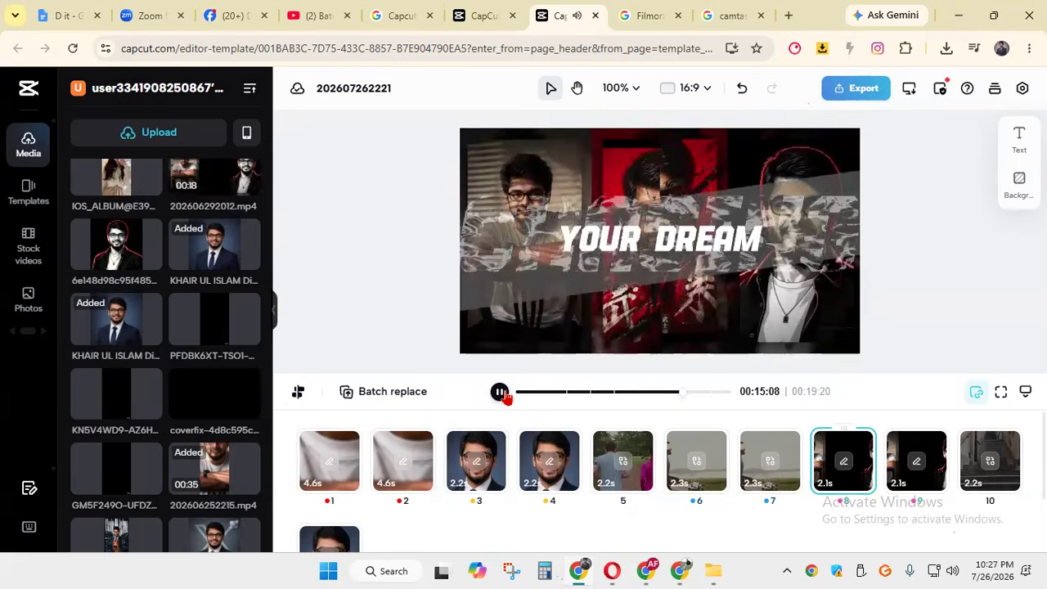
click(500, 392)
drag(701, 396, 532, 401)
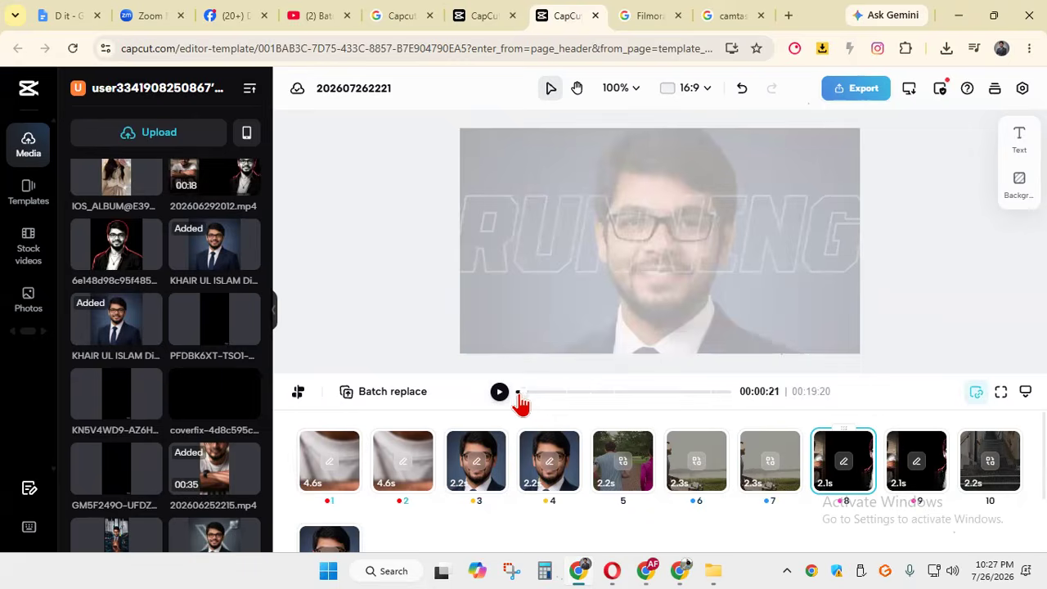
click(499, 392)
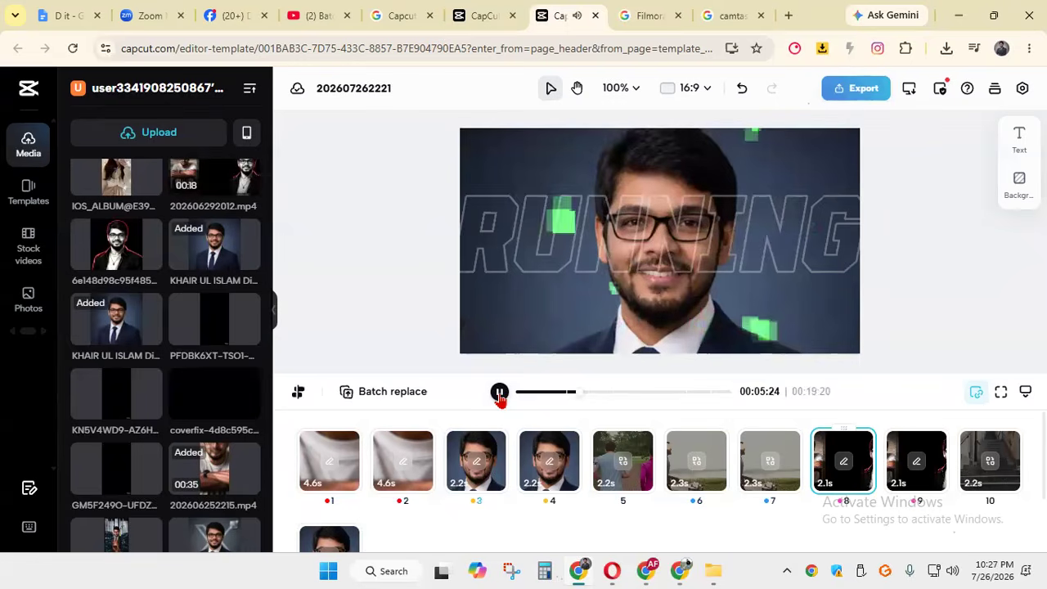
click(499, 392)
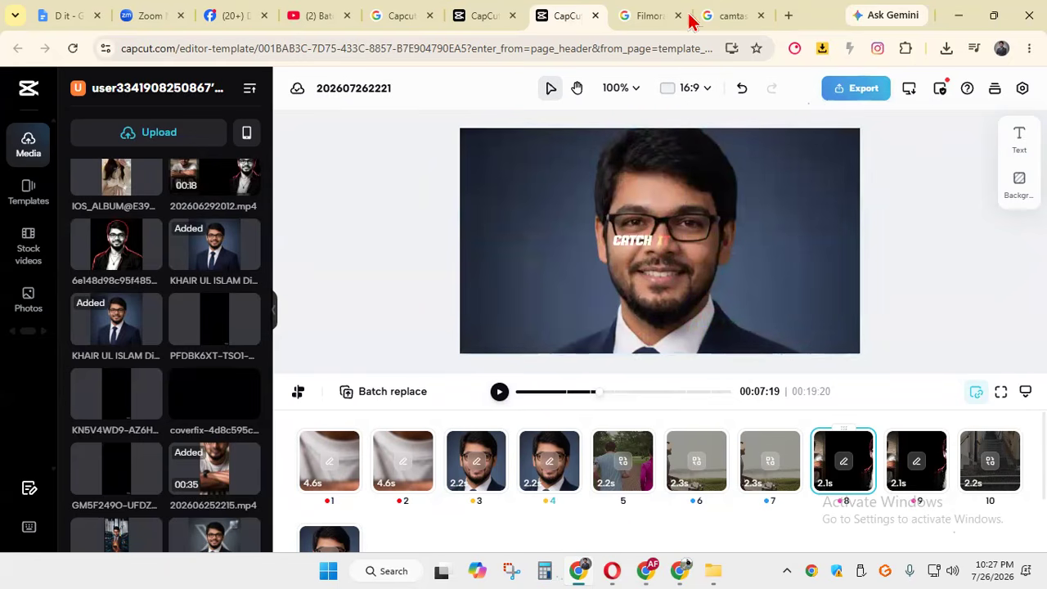
Search Google for 'capcut download for pc' and open capcut.com/tools/desktop-video-editor
click(394, 11)
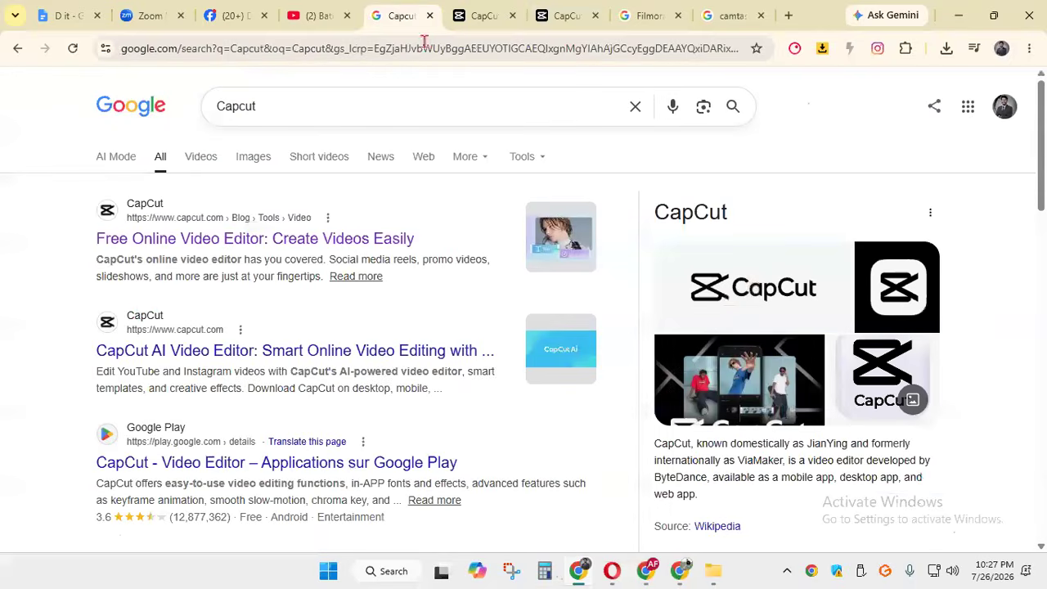
scroll(147, 303, down, 2)
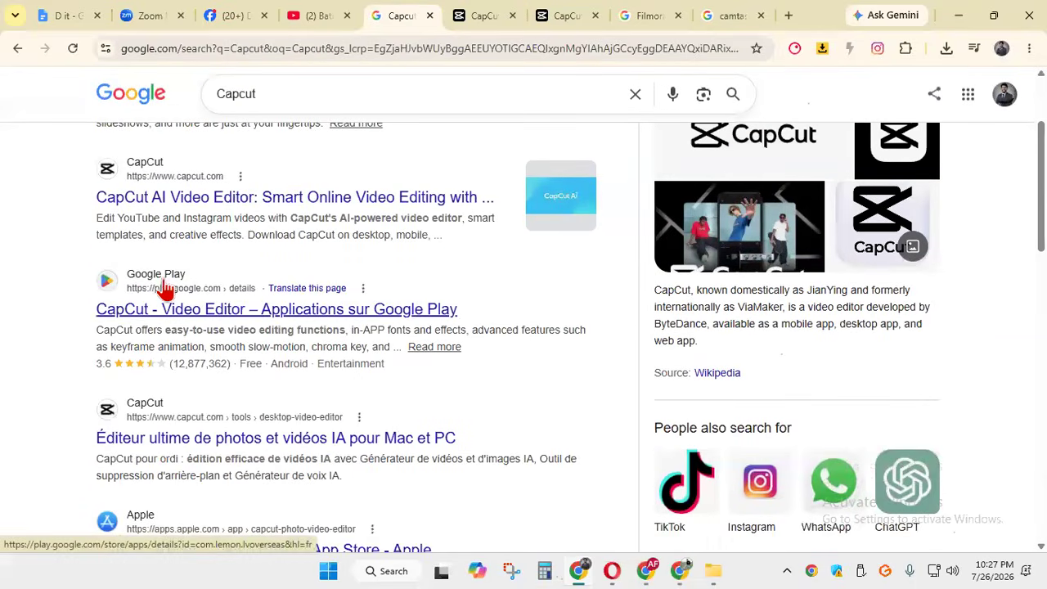
scroll(205, 206, up, 2)
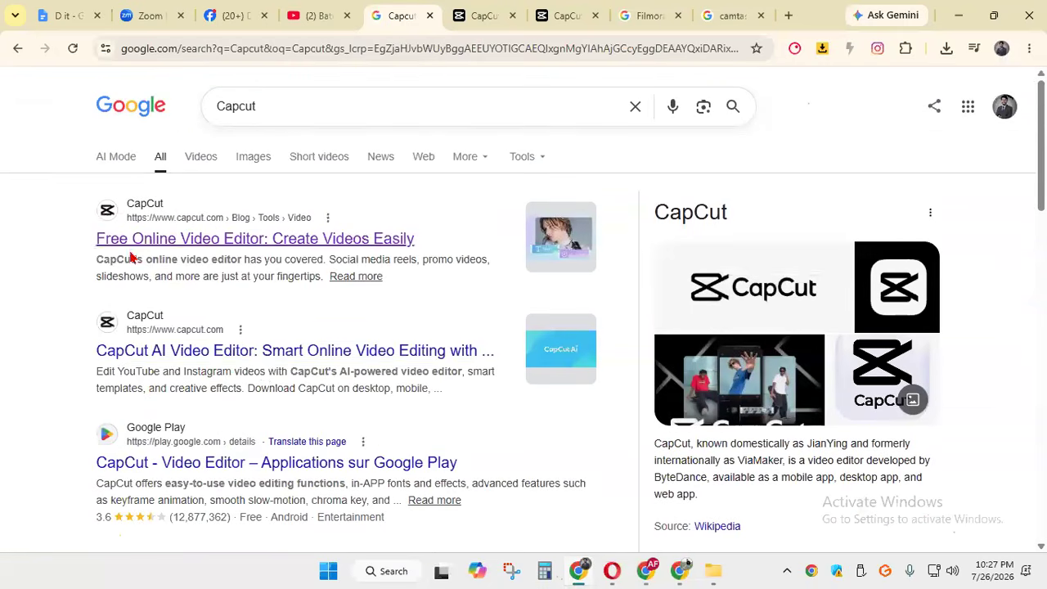
click(294, 107)
click(317, 164)
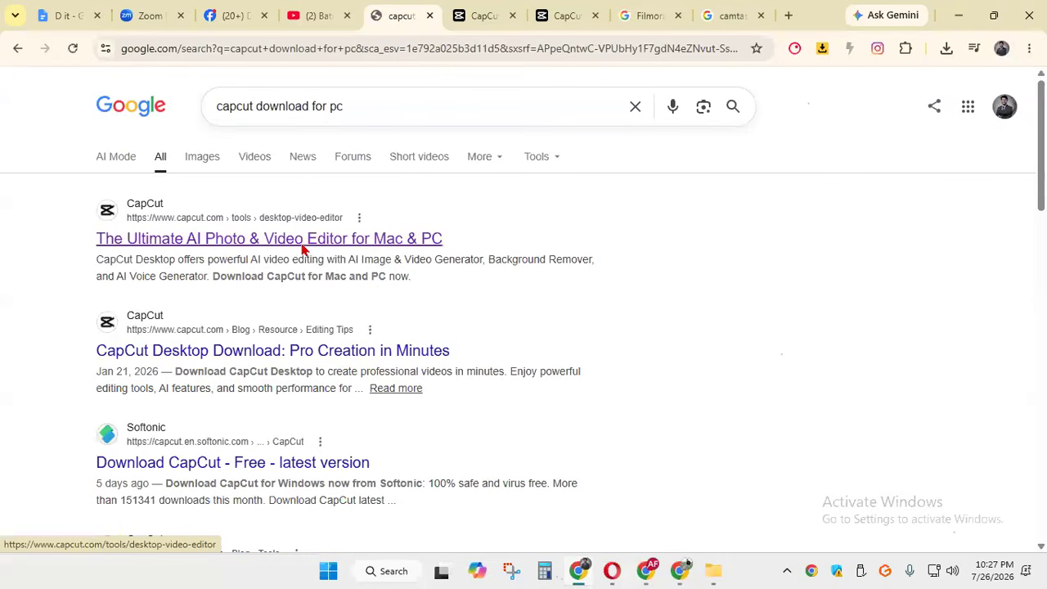
click(303, 241)
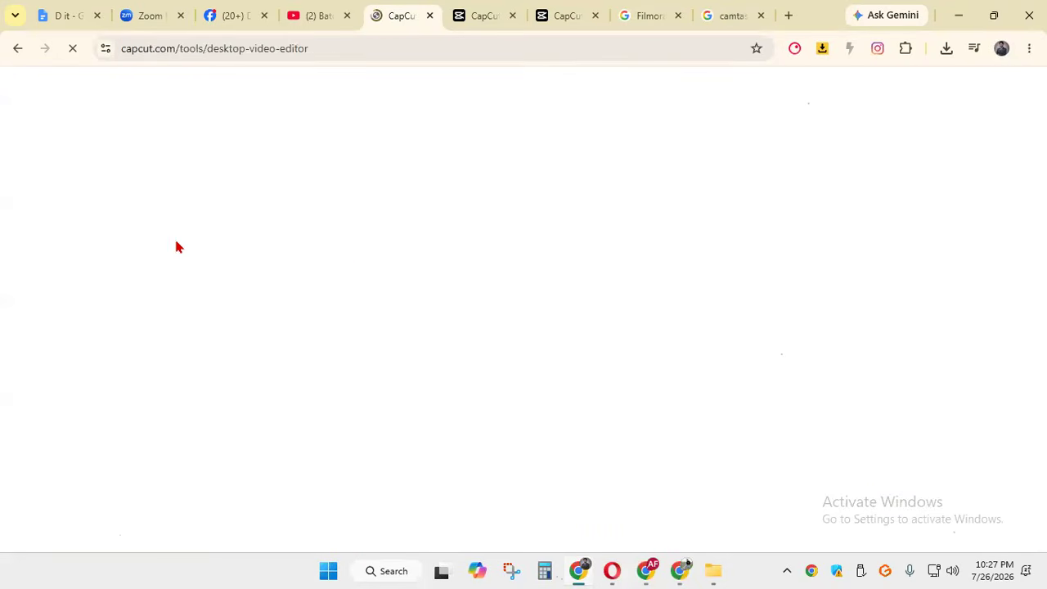
scroll(177, 254, down, 2)
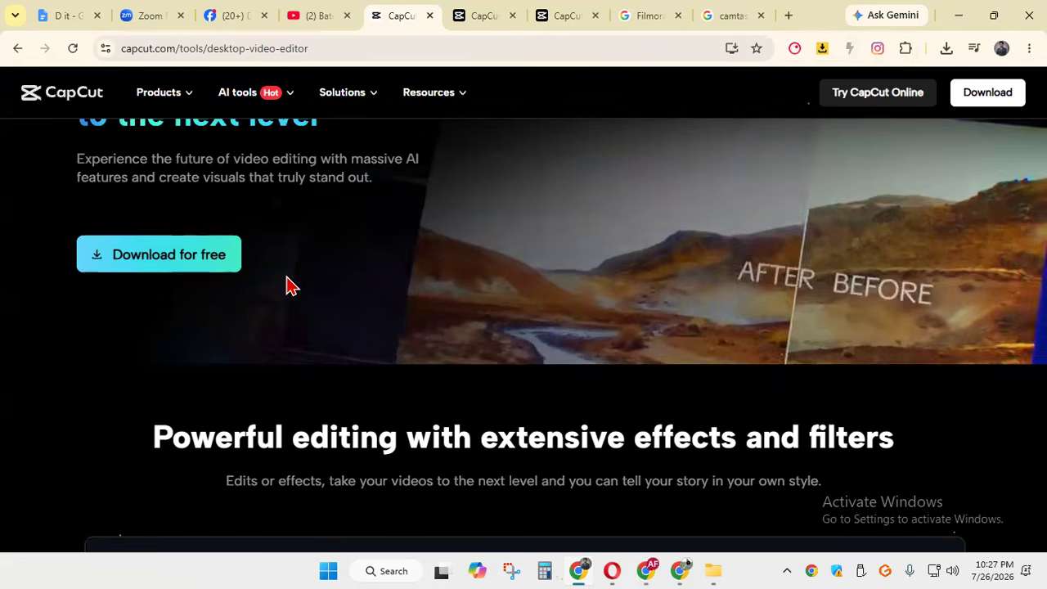
Minimize the CapCut site, YouTube, new tab, Gmail and Opera windows to reveal the desktop
click(958, 15)
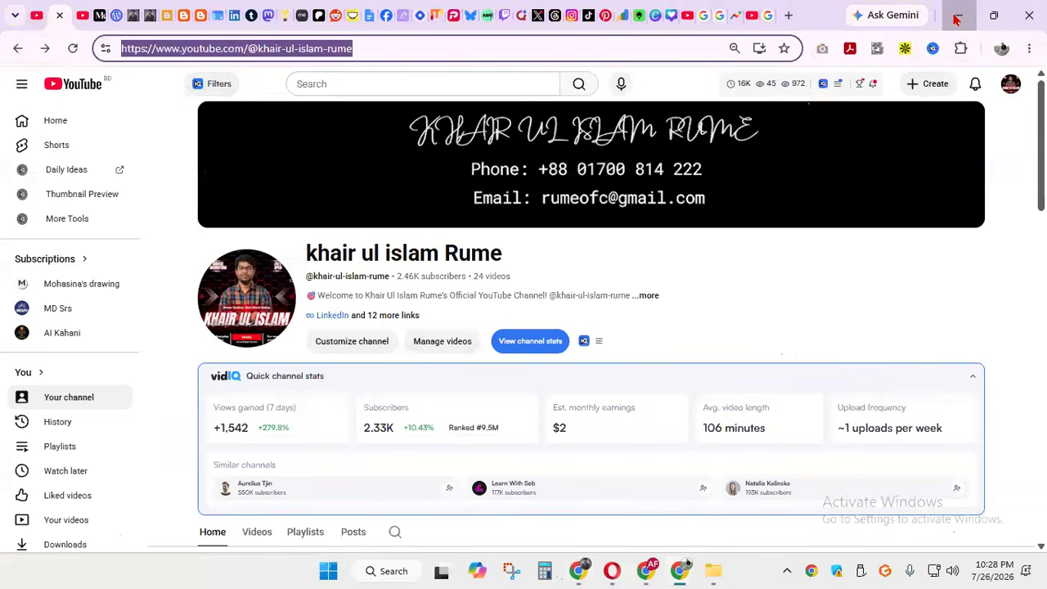
click(958, 14)
click(958, 15)
click(958, 15)
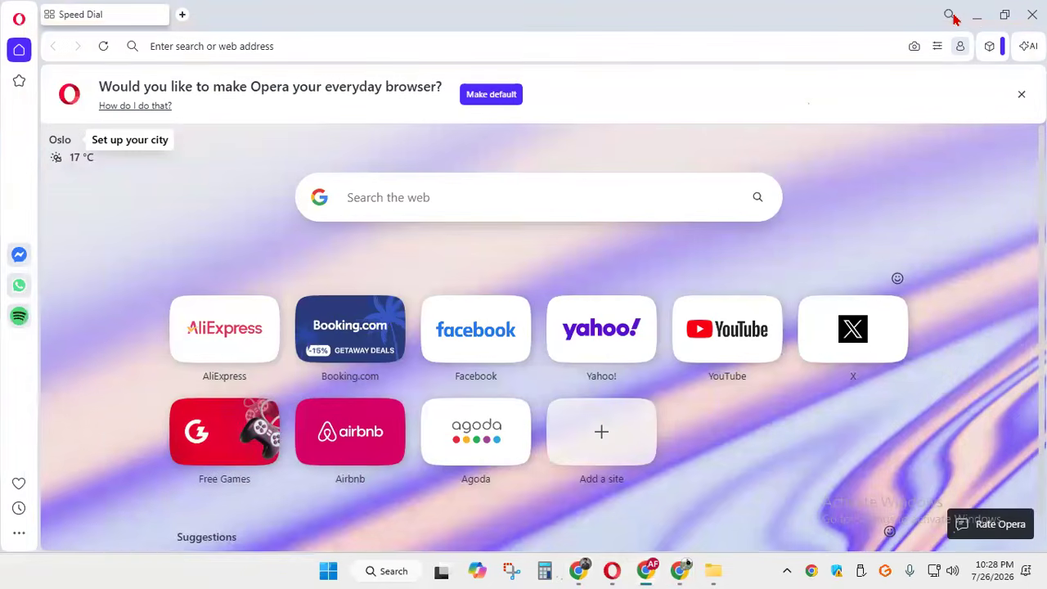
click(981, 20)
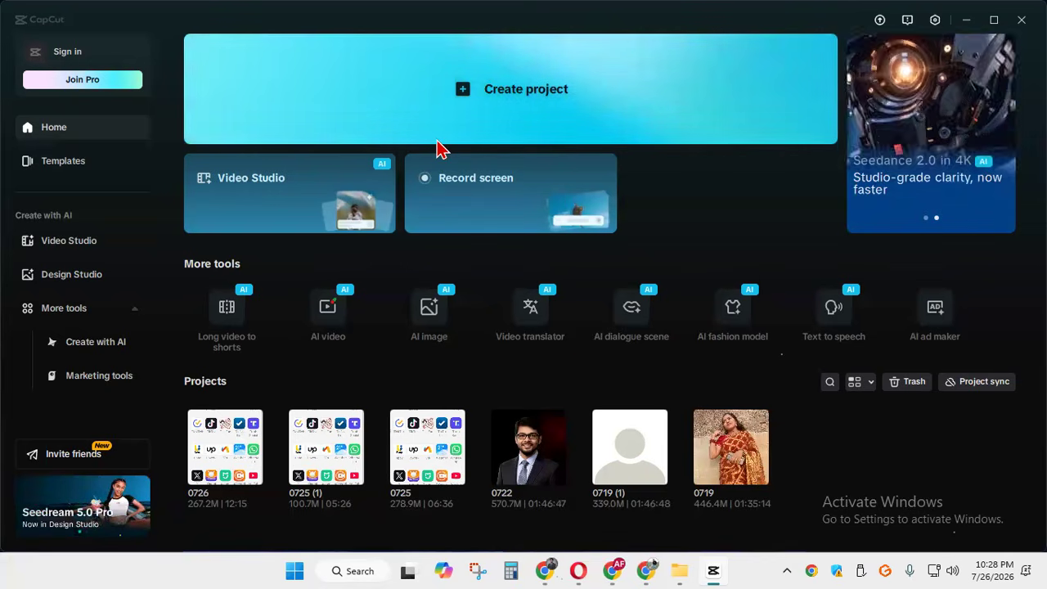
Choose Create project on the CapCut home screen
click(478, 97)
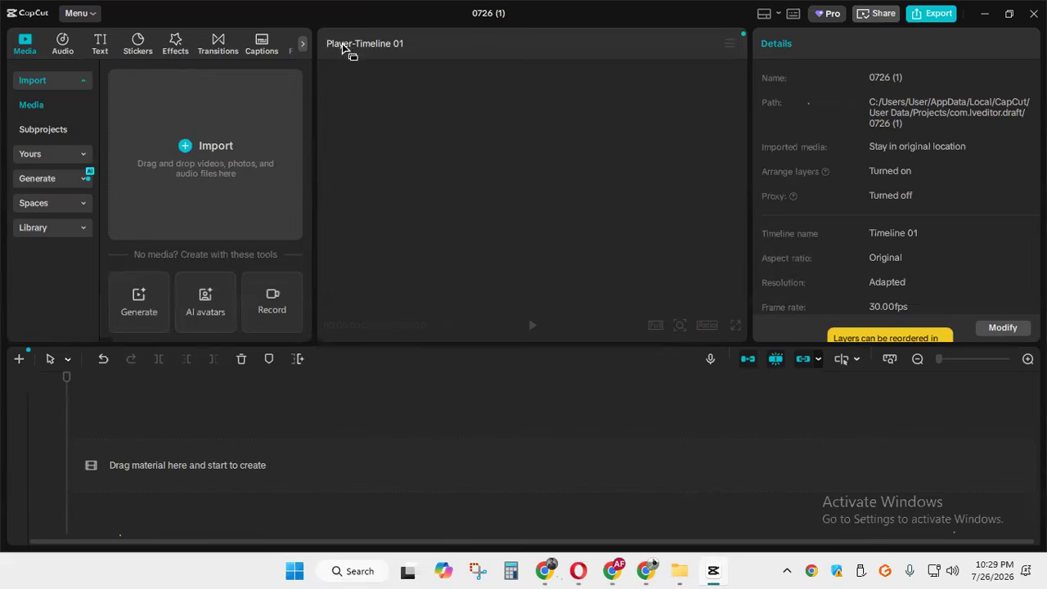
Import 202607262221.mp4 from Downloads and add the 00:00:18:03 clip to the timeline
click(185, 151)
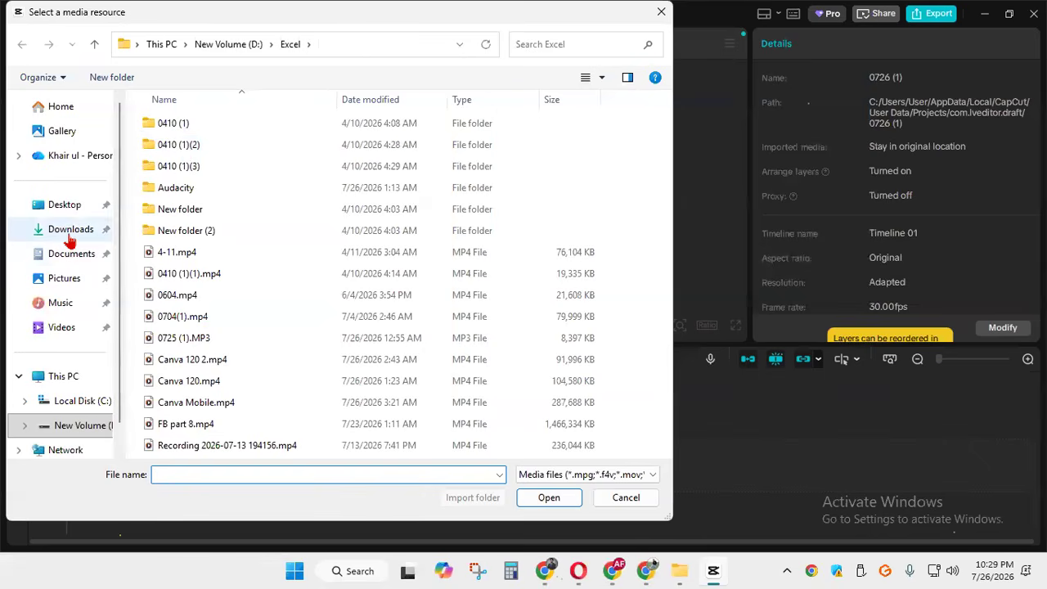
click(70, 237)
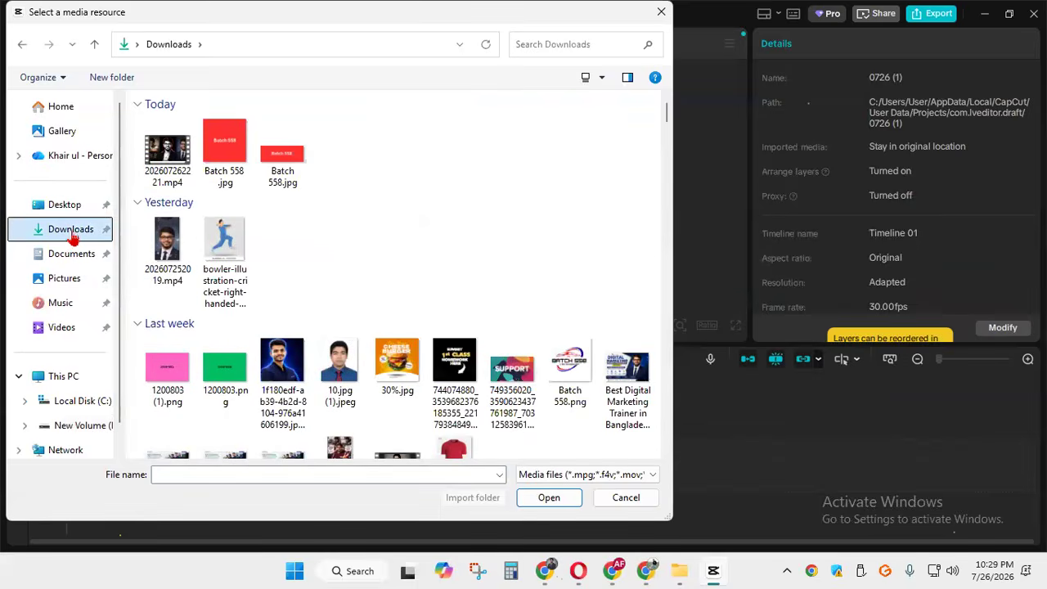
click(175, 152)
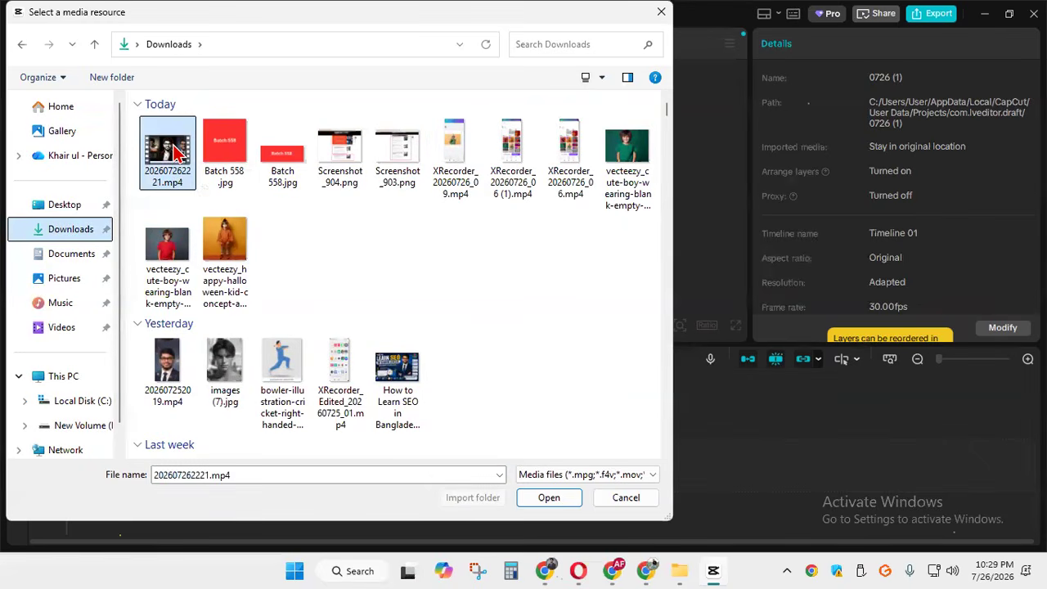
click(544, 498)
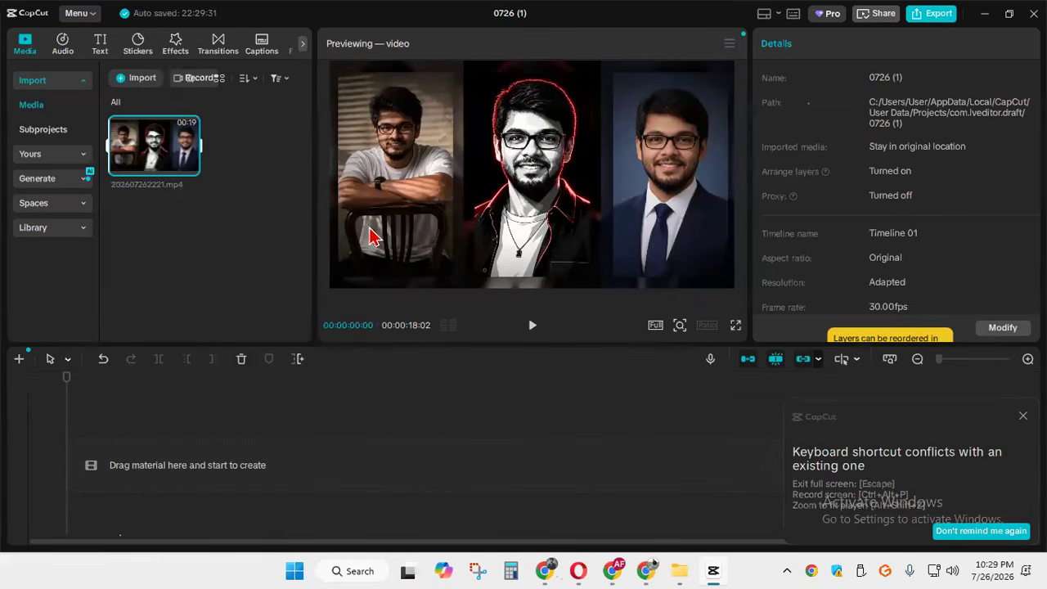
mouse_move(188, 168)
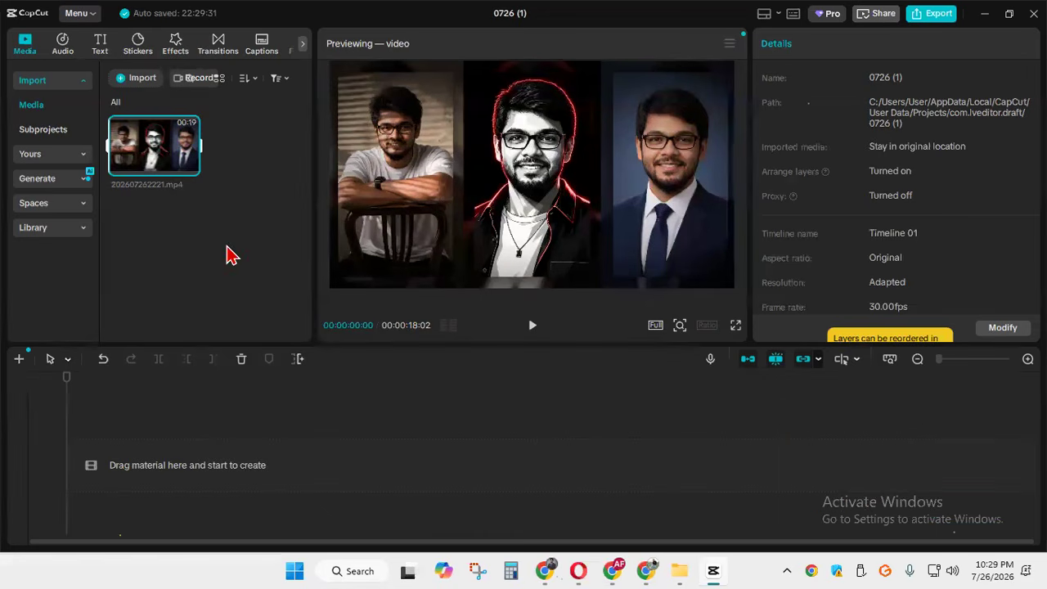
click(190, 168)
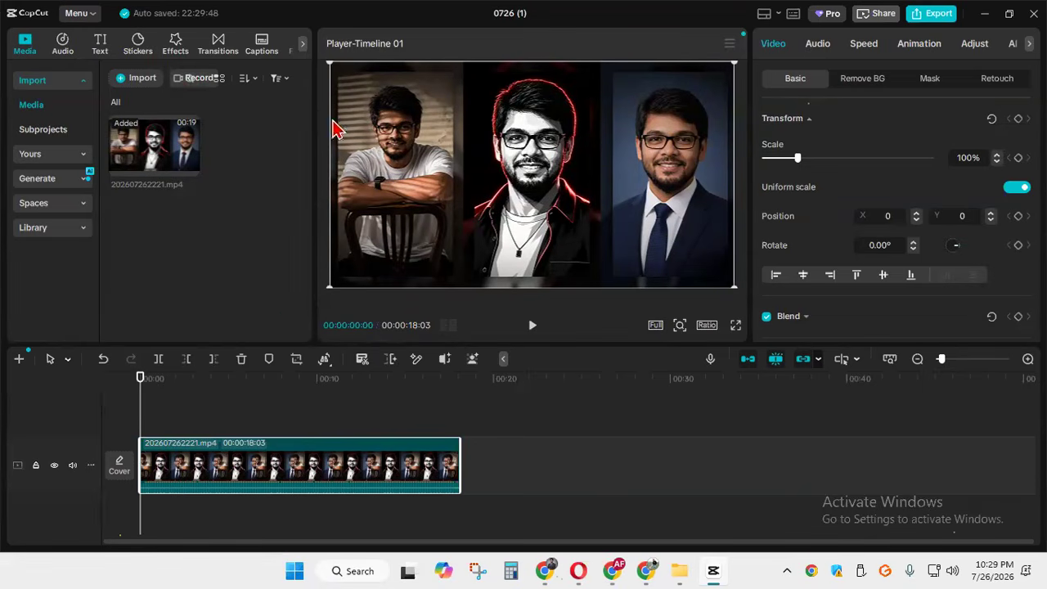
Annotate the player area in red with 'Video', 'Facebook' and an outline around two portraits
click(655, 566)
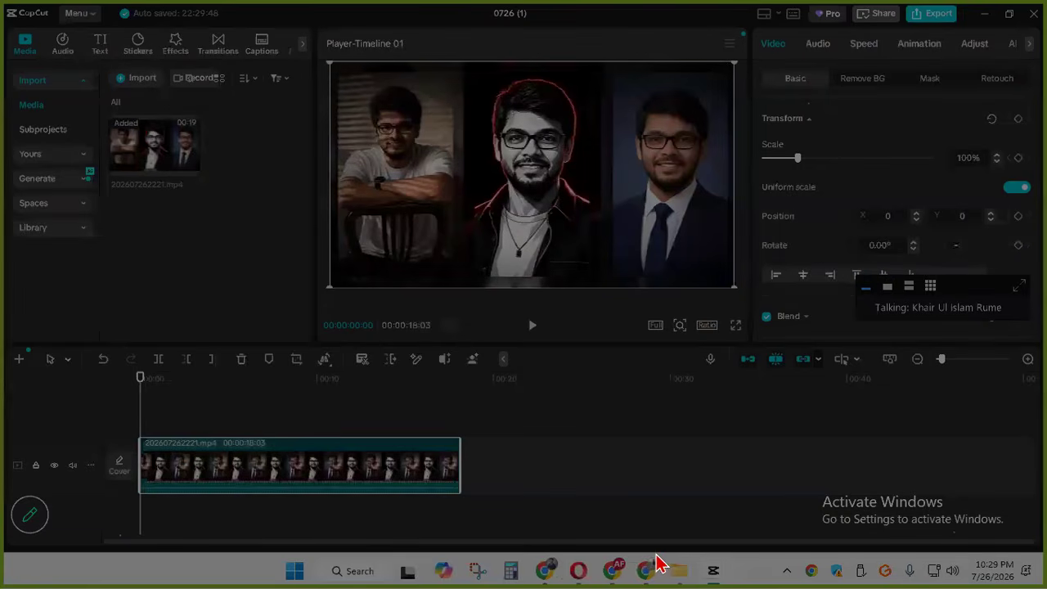
mouse_move(165, 63)
mouse_down()
mouse_move(546, 181)
mouse_move(895, 449)
mouse_move(902, 469)
mouse_up()
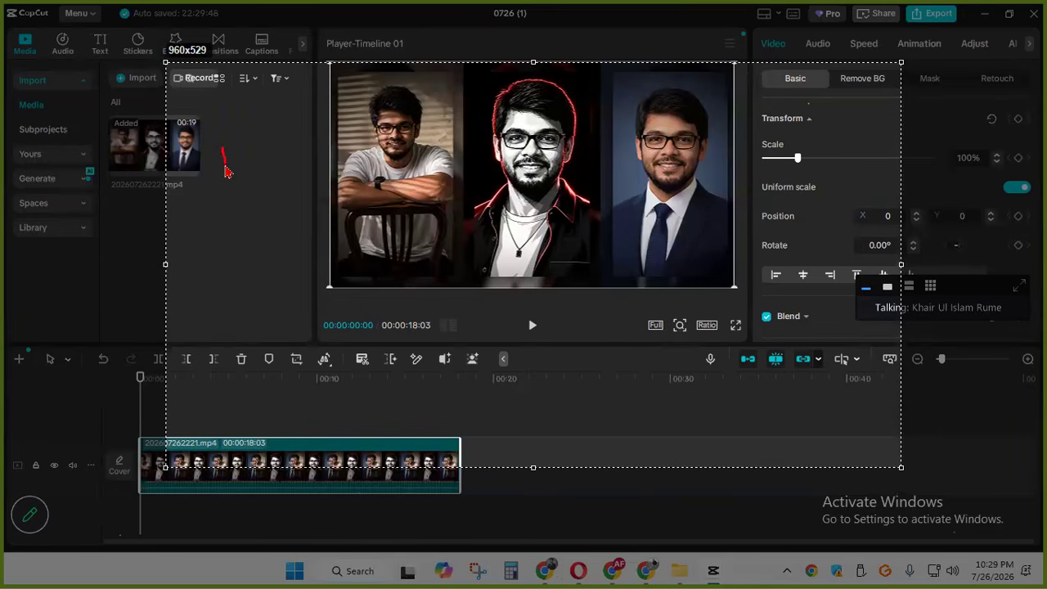
mouse_move(246, 152)
mouse_down()
mouse_move(246, 174)
mouse_move(269, 163)
mouse_move(281, 173)
mouse_move(326, 152)
mouse_move(446, 149)
mouse_move(446, 131)
mouse_move(451, 167)
mouse_move(493, 163)
mouse_up()
mouse_move(503, 150)
mouse_down()
mouse_move(593, 156)
mouse_move(611, 128)
mouse_move(612, 150)
mouse_move(661, 152)
mouse_up()
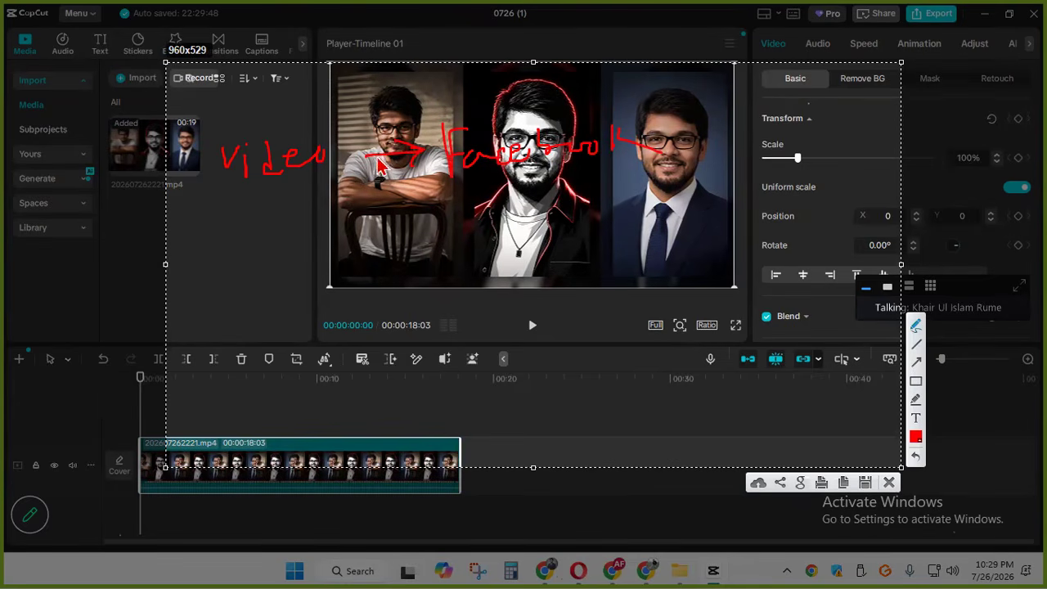
mouse_move(432, 107)
mouse_down()
mouse_move(647, 87)
mouse_move(427, 107)
mouse_move(439, 262)
mouse_move(712, 183)
mouse_move(699, 85)
mouse_move(630, 85)
mouse_up()
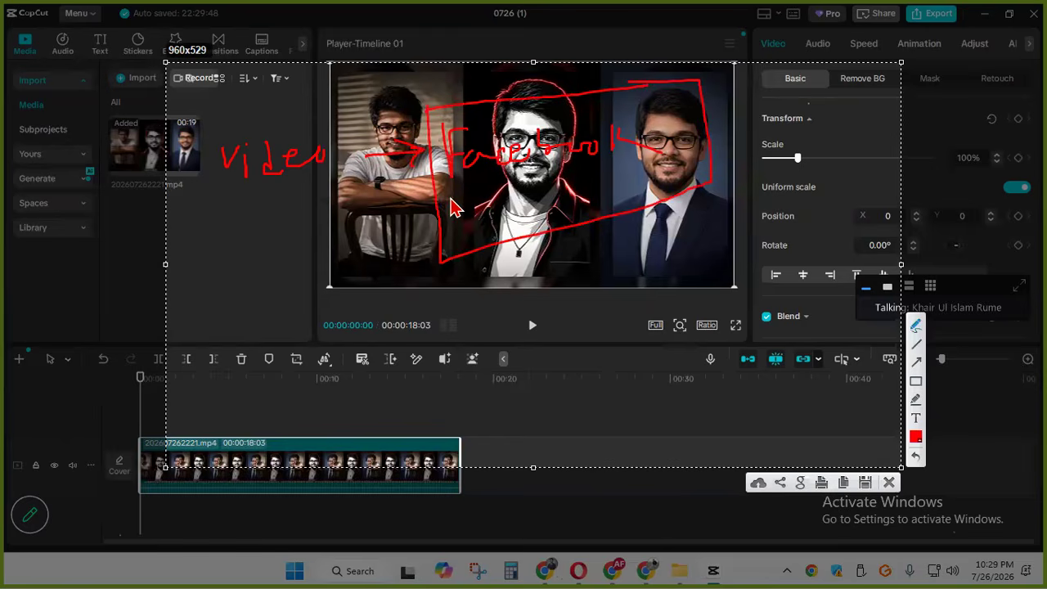
Handwrite 'you' below the preview, discard the annotations, and undo the clip import with Ctrl+Z
mouse_move(217, 314)
mouse_down()
mouse_move(226, 347)
mouse_move(250, 323)
mouse_up()
mouse_move(257, 311)
mouse_down()
mouse_move(264, 328)
mouse_move(278, 309)
mouse_move(311, 304)
mouse_up()
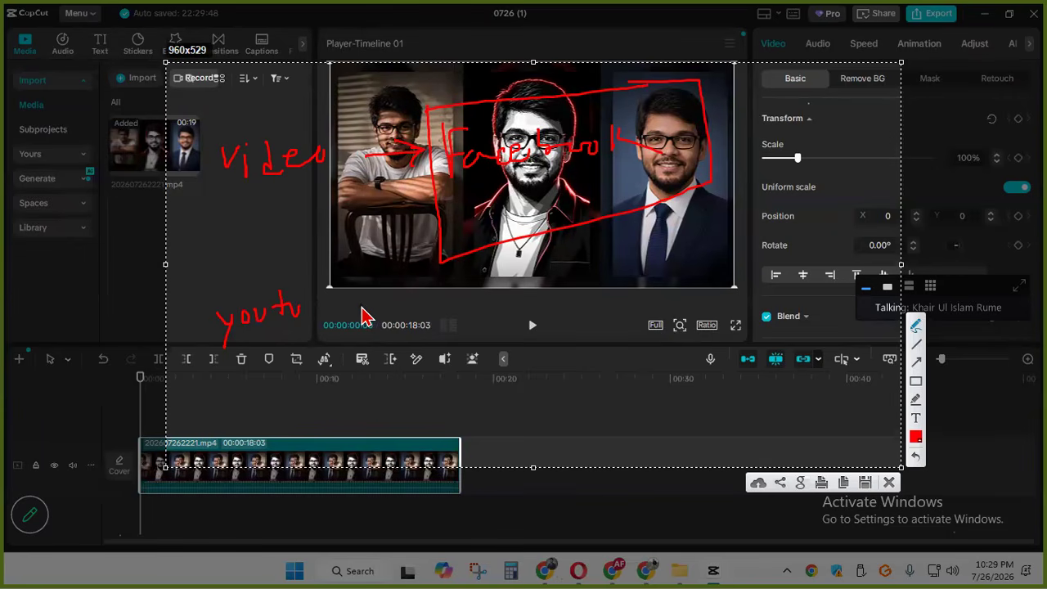
click(890, 482)
key(ctrl+z)
key(ctrl+z)
key(ctrl+z)
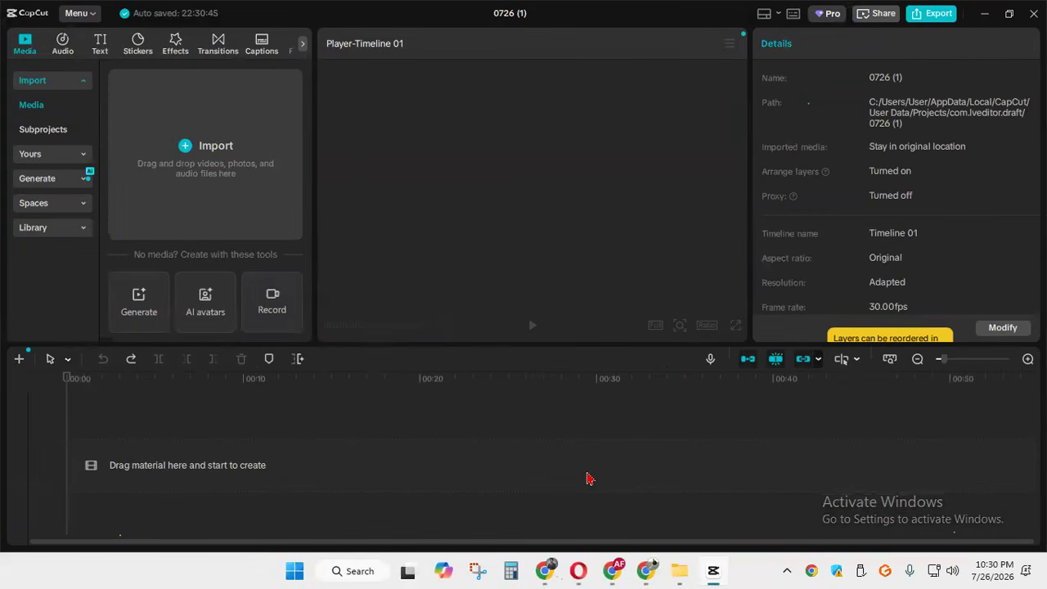
Return to Chrome's YouTube tab and search for 'news'
click(552, 569)
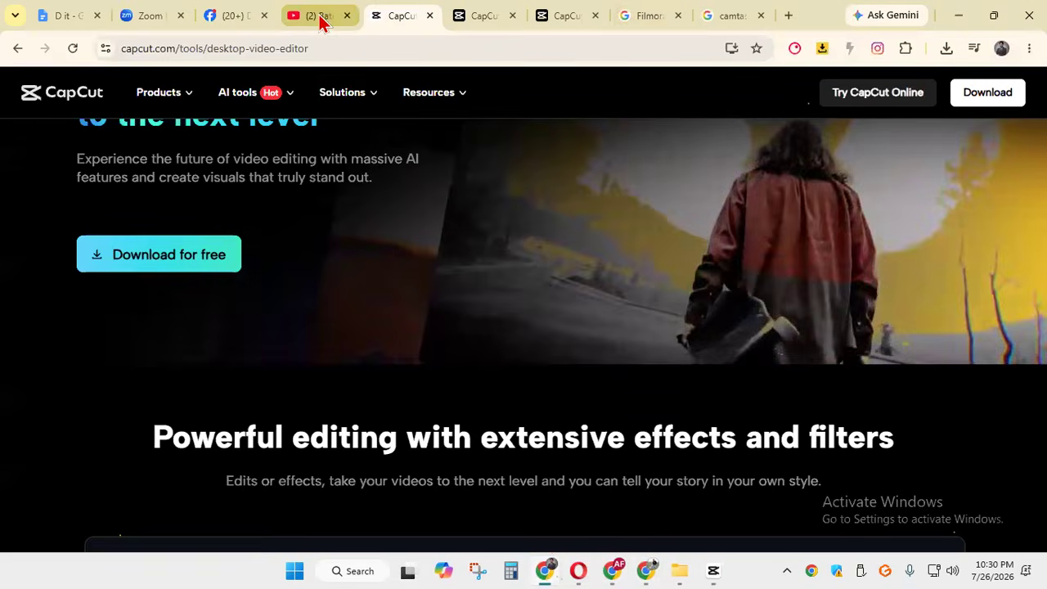
click(320, 21)
click(386, 85)
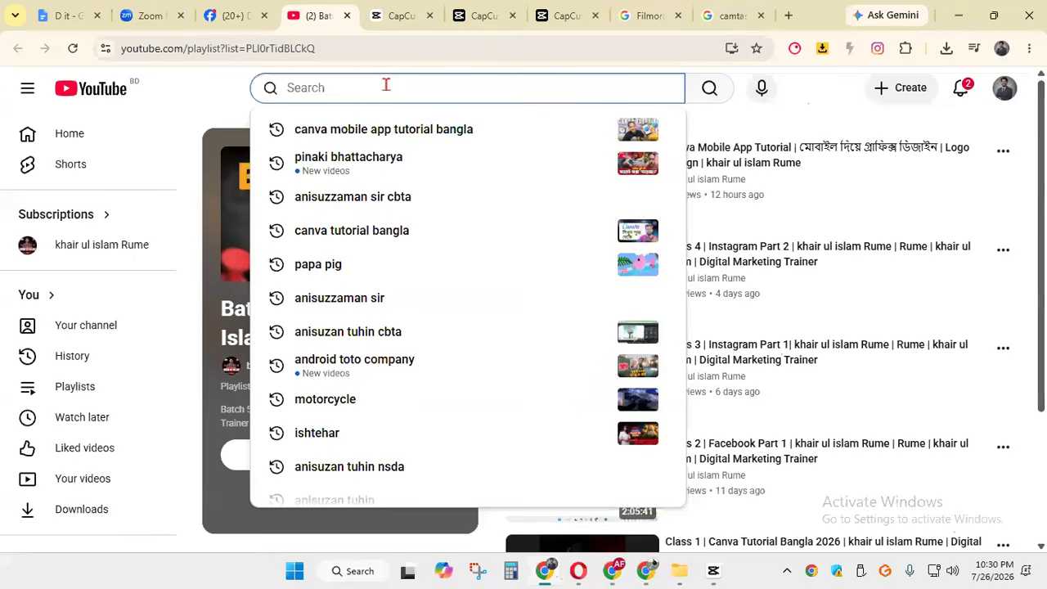
text(ne)
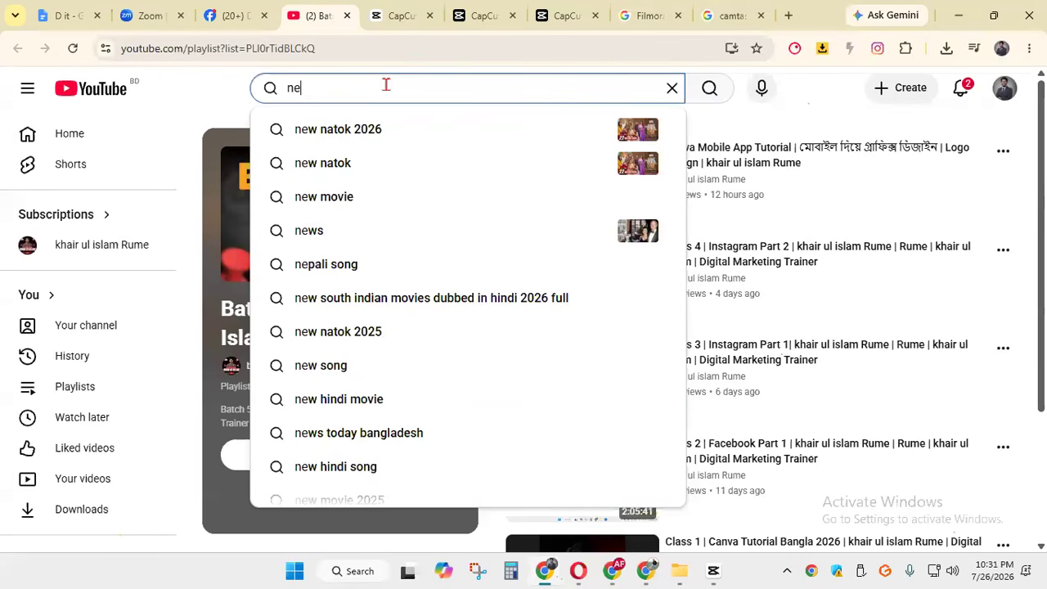
text(ws)
key(Return)
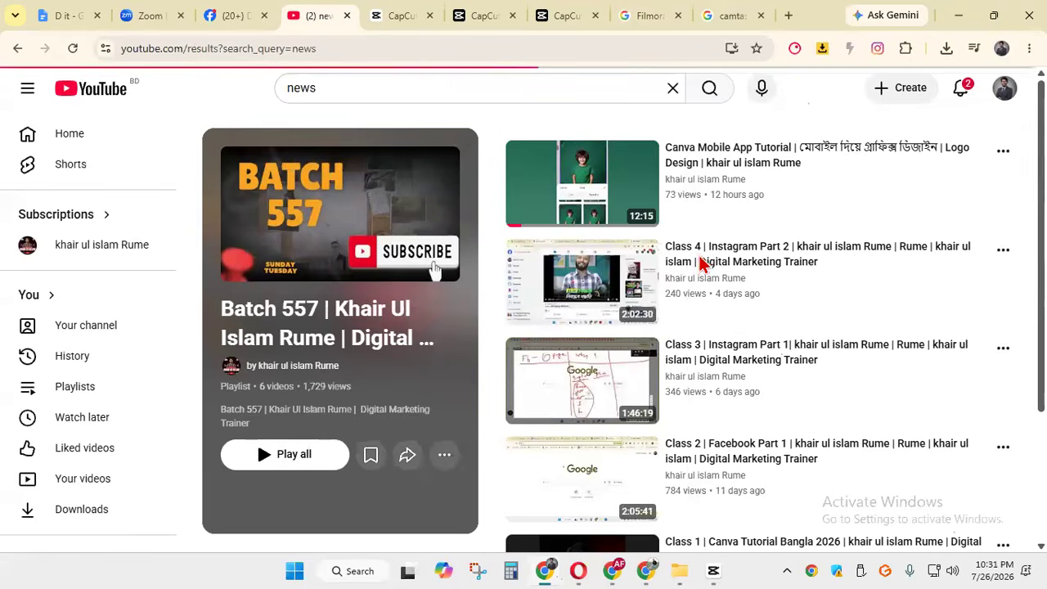
Scroll down the news results to the Ekattor TV 'Iran US Conflict | World News' video
scroll(544, 233, down, 2)
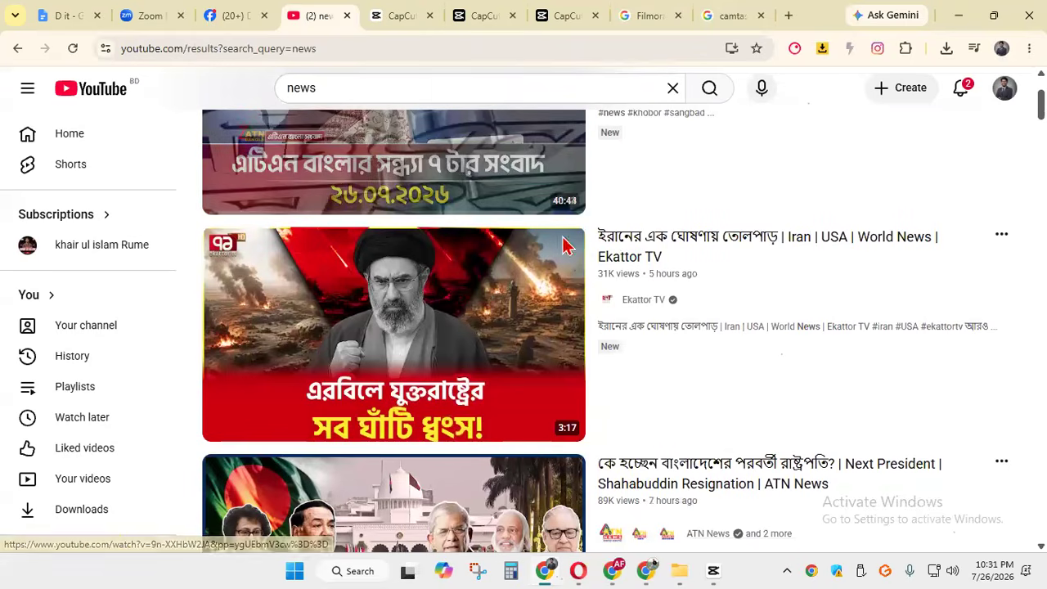
scroll(374, 308, down, 10)
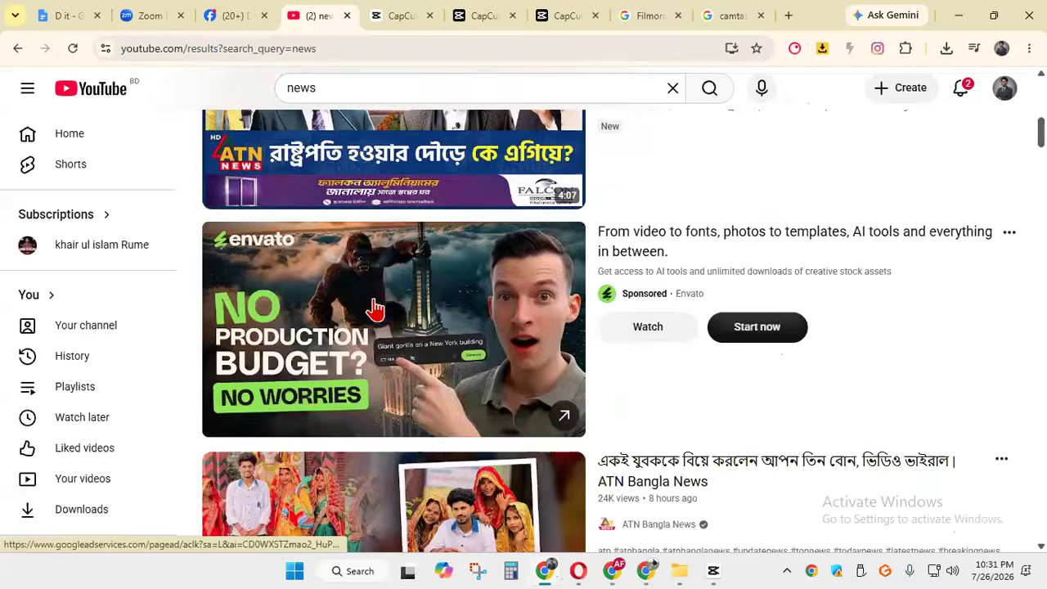
scroll(577, 244, down, 2)
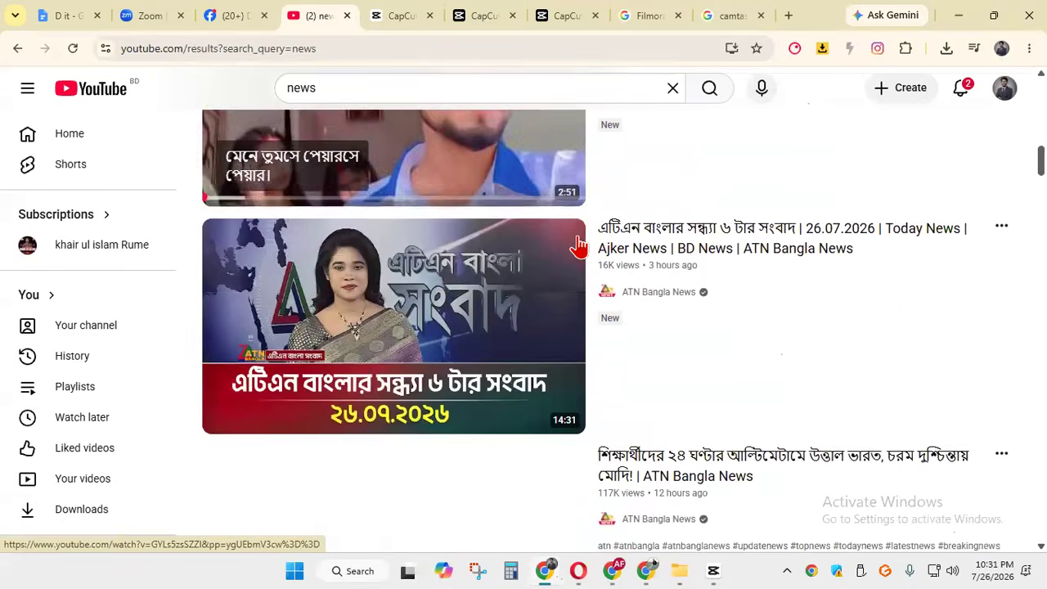
scroll(631, 274, down, 4)
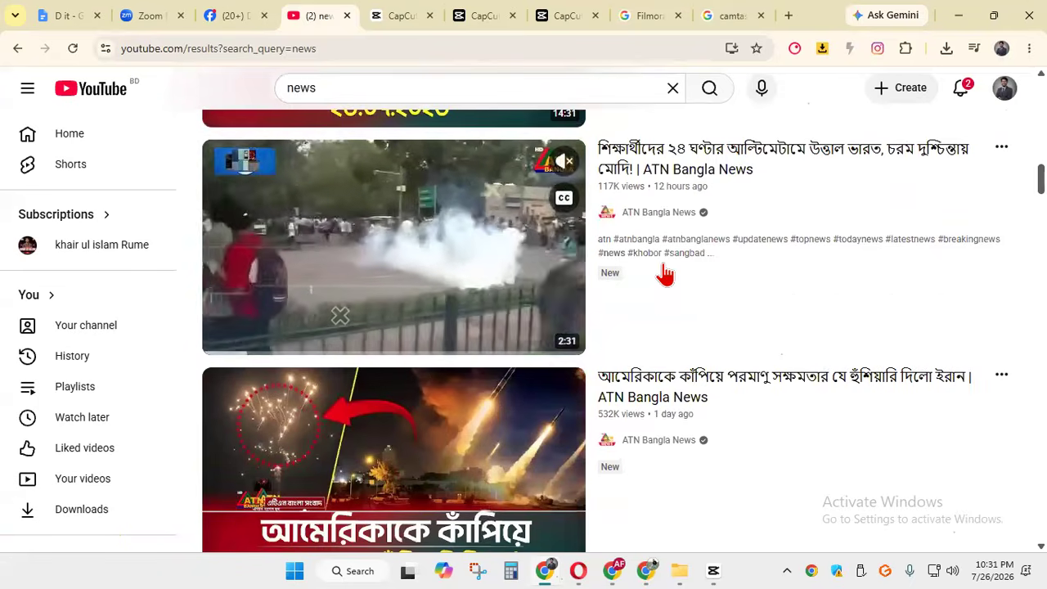
scroll(665, 275, down, 2)
scroll(655, 282, down, 4)
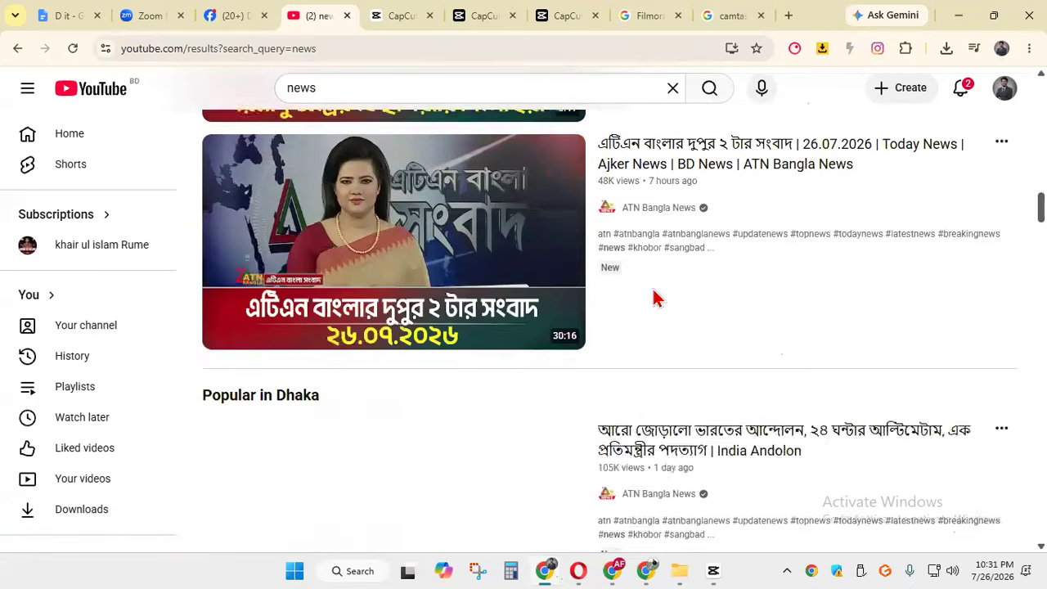
scroll(662, 303, down, 6)
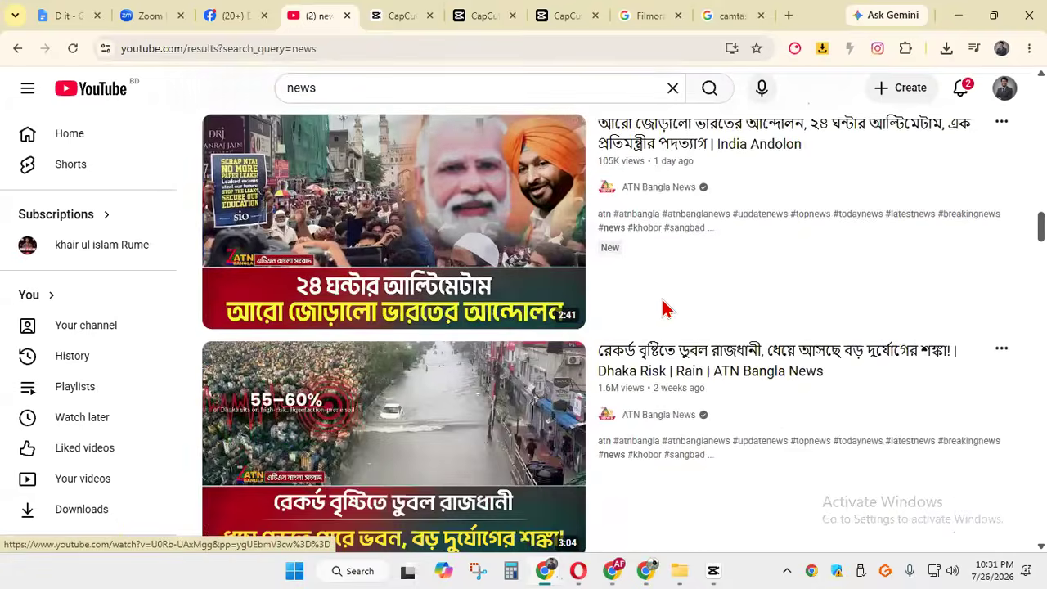
scroll(680, 349, down, 2)
scroll(648, 270, down, 5)
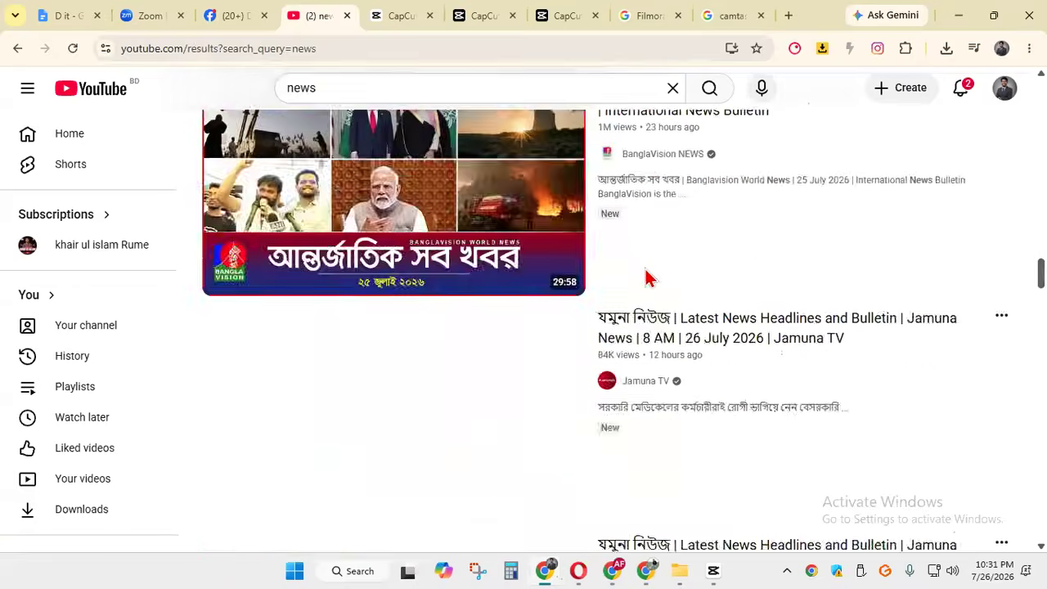
scroll(694, 237, down, 2)
scroll(696, 266, down, 4)
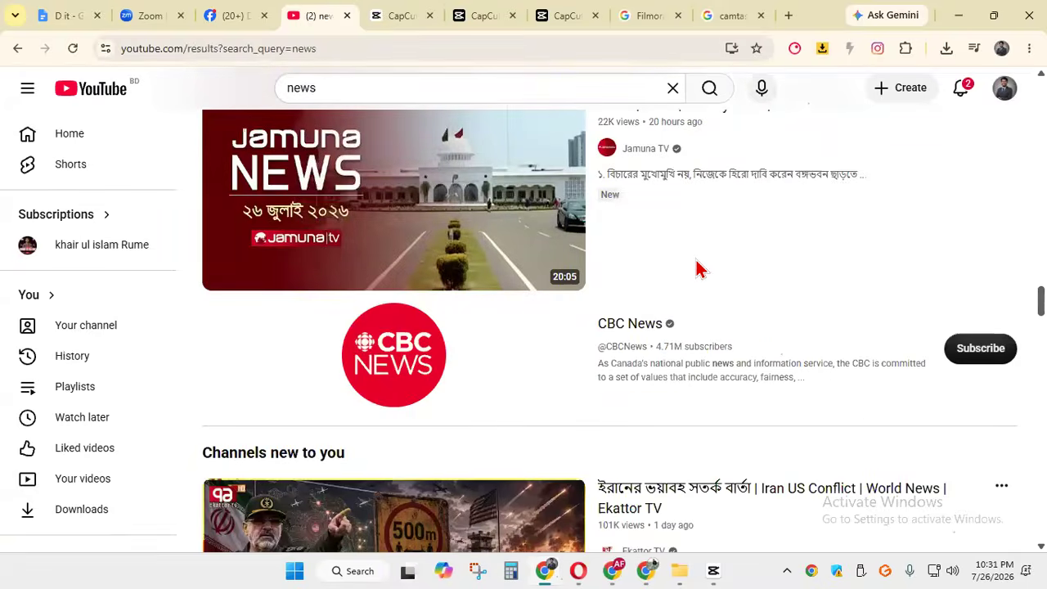
scroll(697, 269, up, 2)
scroll(695, 271, down, 5)
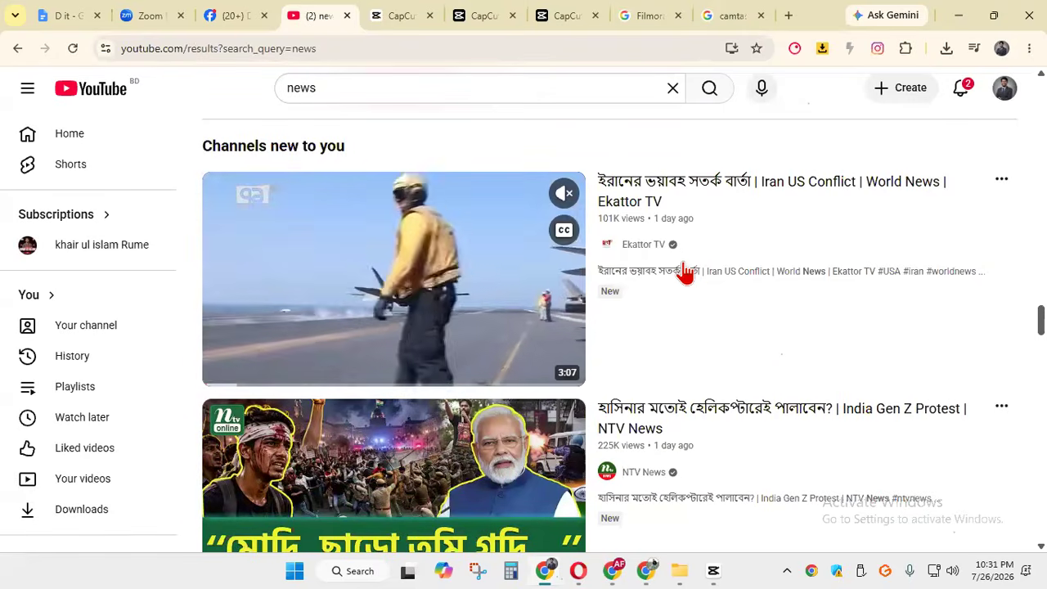
Open Ekattor TV's 'Iran US Conflict' video in a new browser tab
right_click(651, 193)
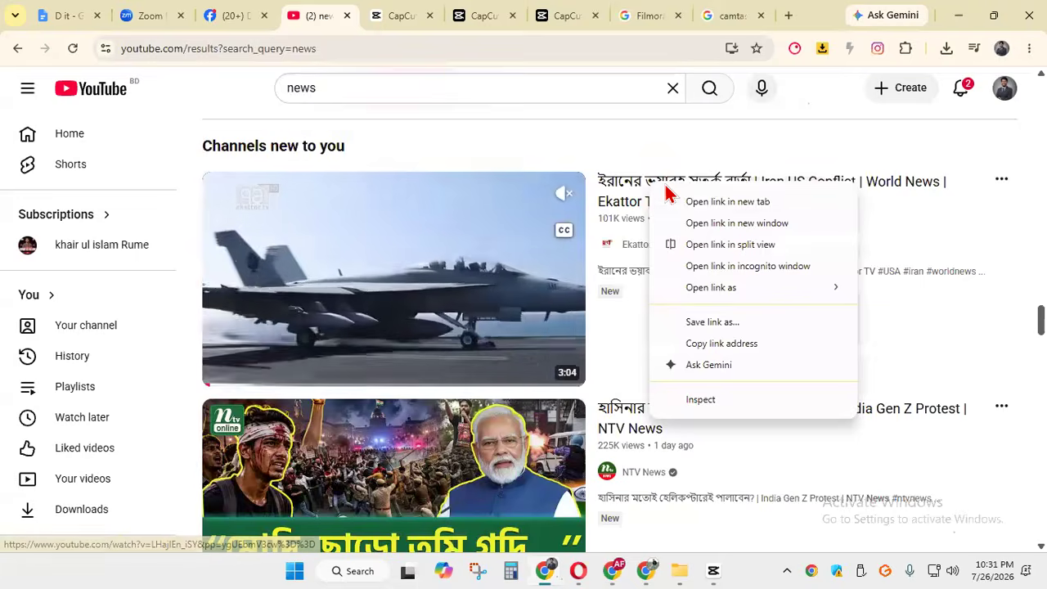
key(t)
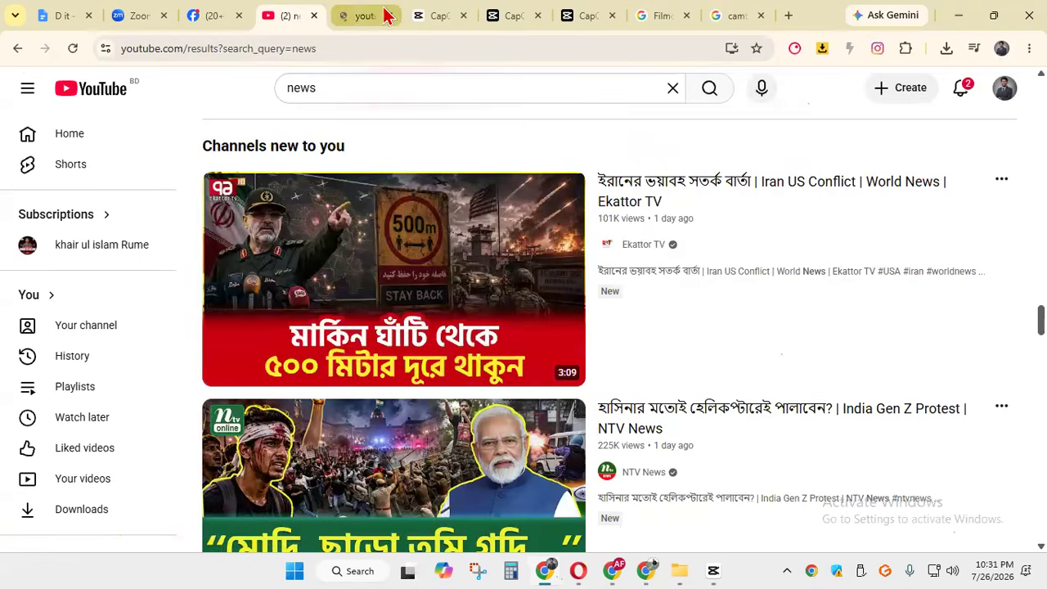
click(380, 15)
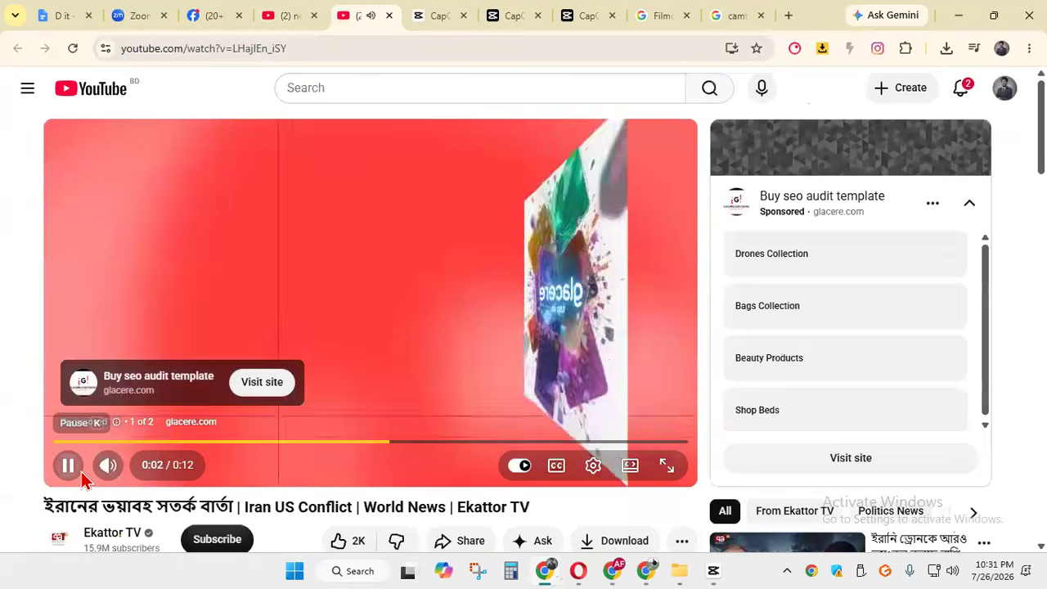
Get past the pre-roll ad with Skip, then pause the news video
click(82, 478)
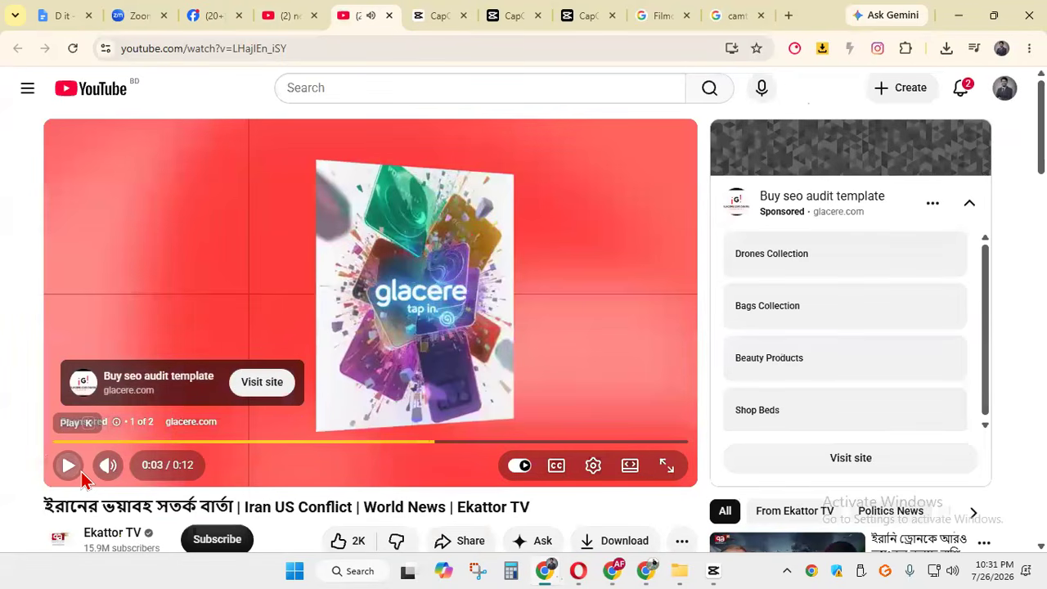
click(82, 477)
click(82, 478)
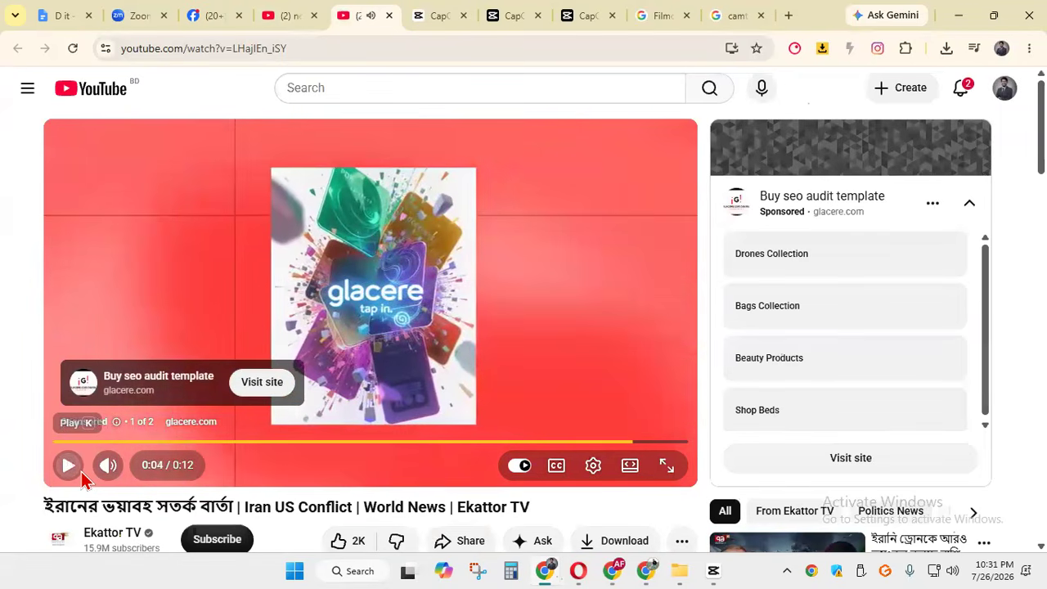
click(82, 478)
click(82, 477)
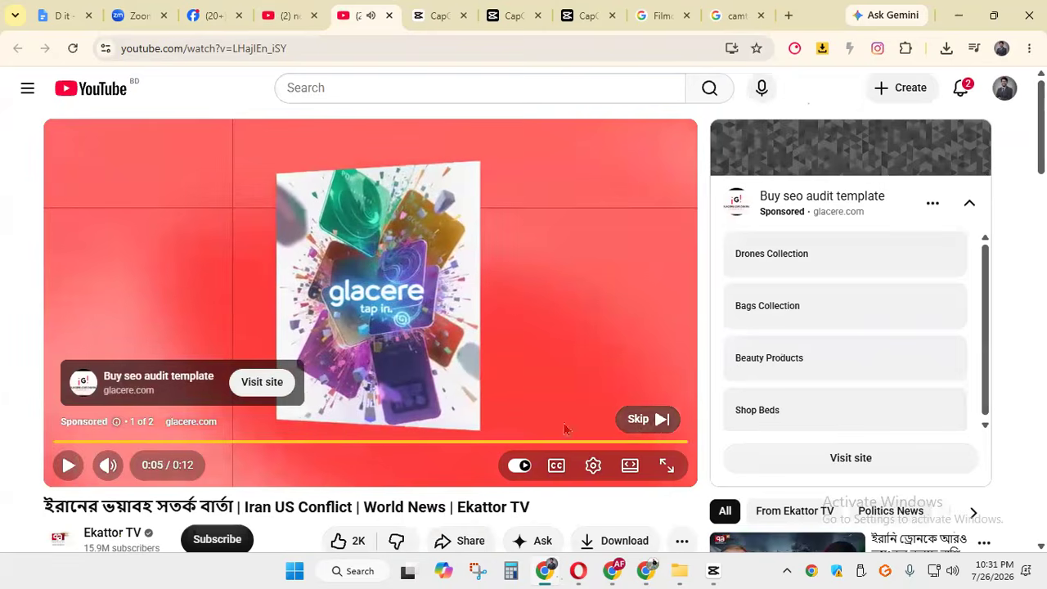
click(647, 418)
click(69, 465)
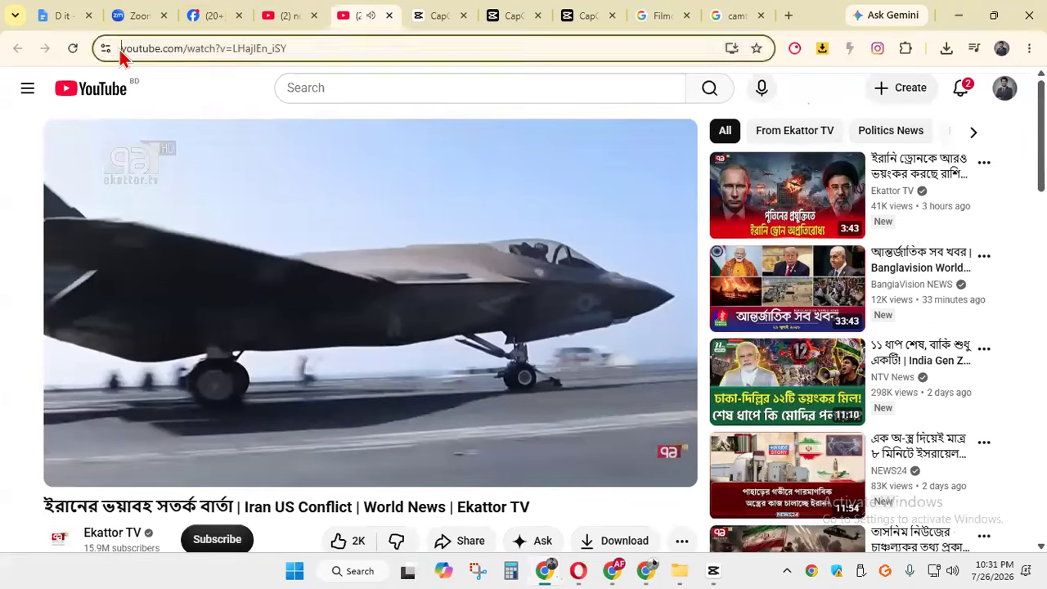
Add 'ss' before youtube.com in the URL to load the video's MP4 360 download on SaveFrom.net
click(146, 50)
click(146, 50)
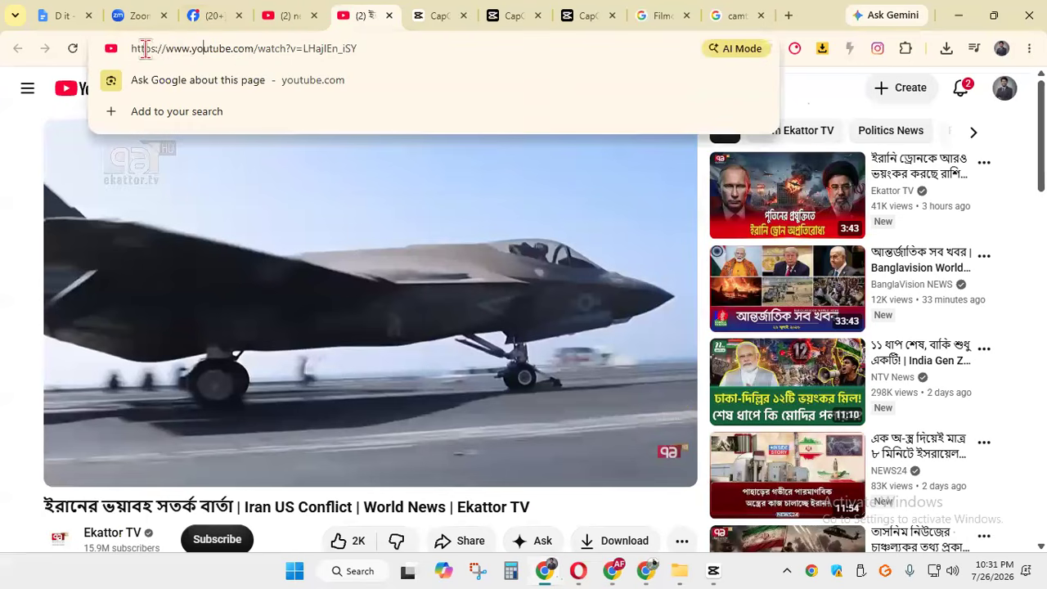
click(192, 48)
text(ss)
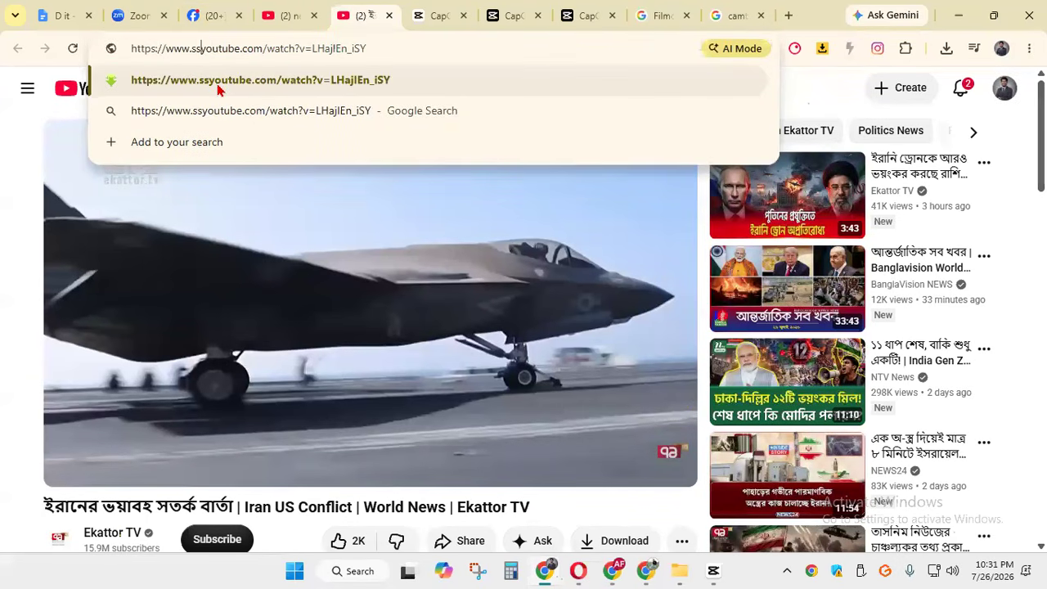
key(Return)
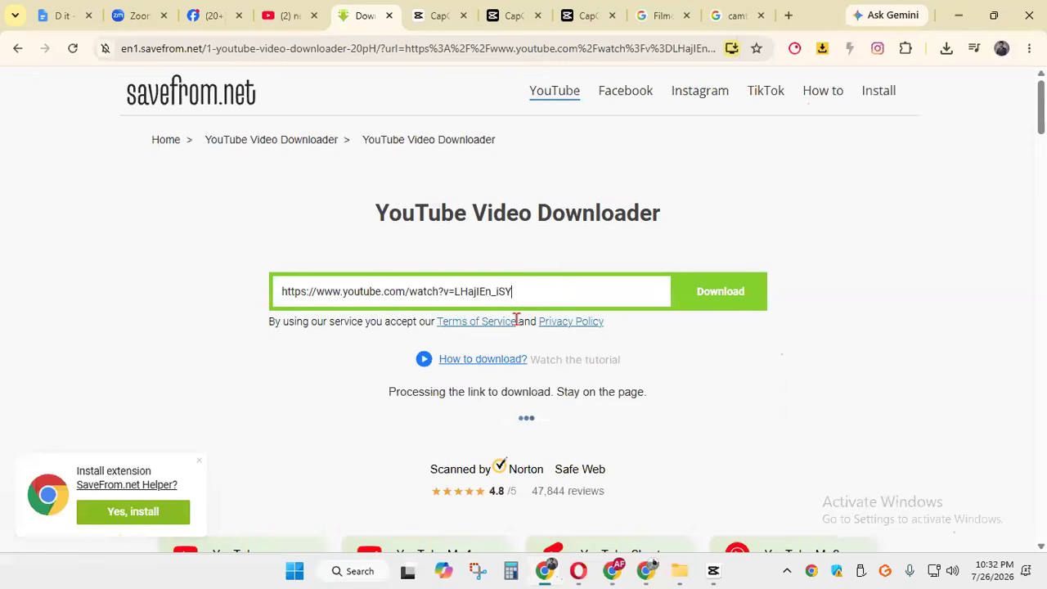
scroll(514, 424, down, 3)
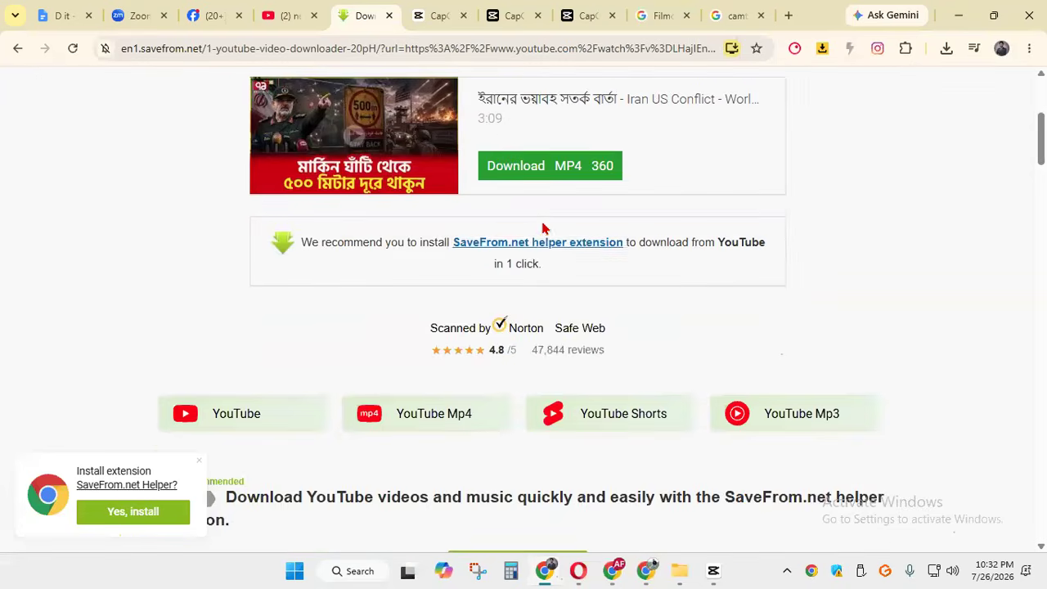
scroll(542, 227, up, 2)
Attempt the MP4 360 download, closing the WPS ad tabs and notification popup along the way
click(528, 325)
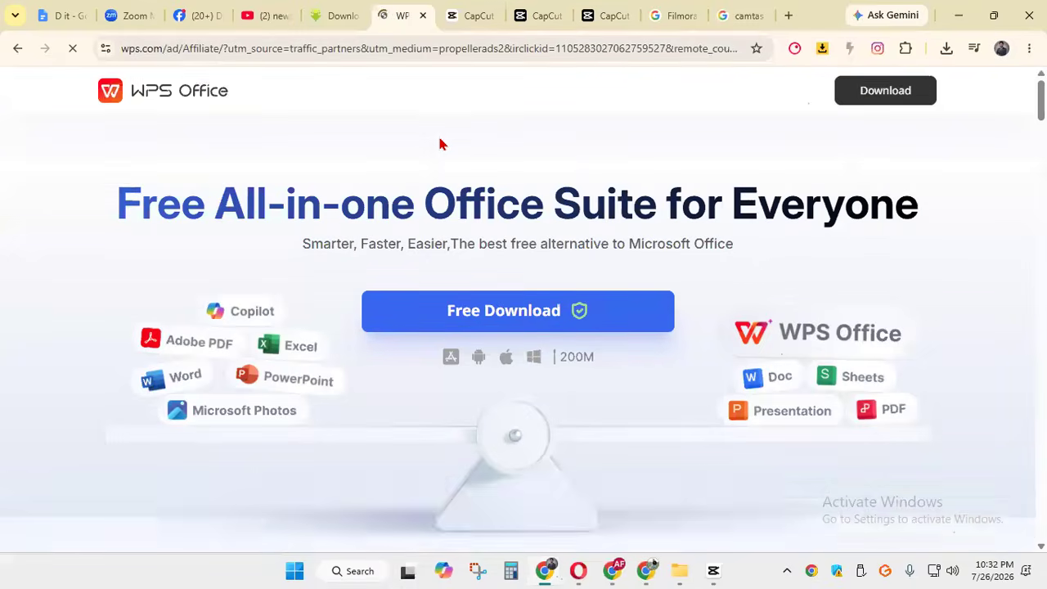
click(423, 15)
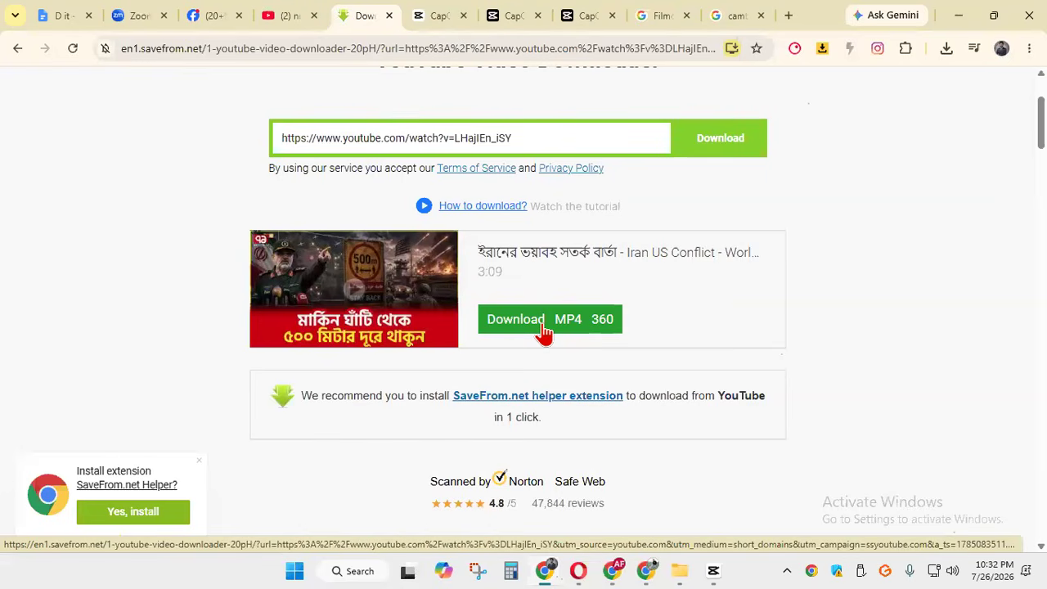
click(542, 326)
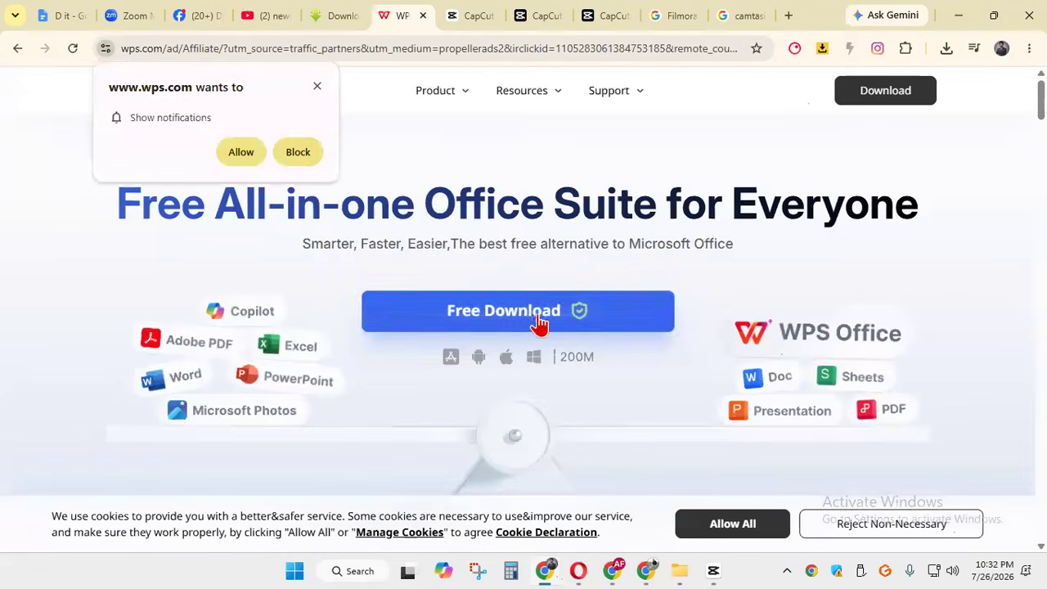
click(317, 86)
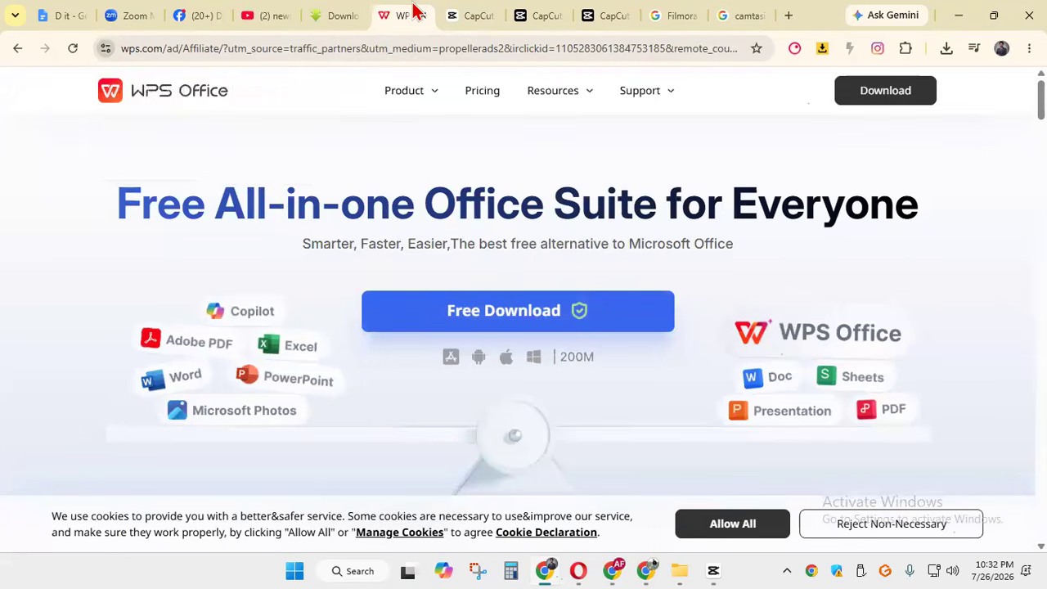
click(421, 16)
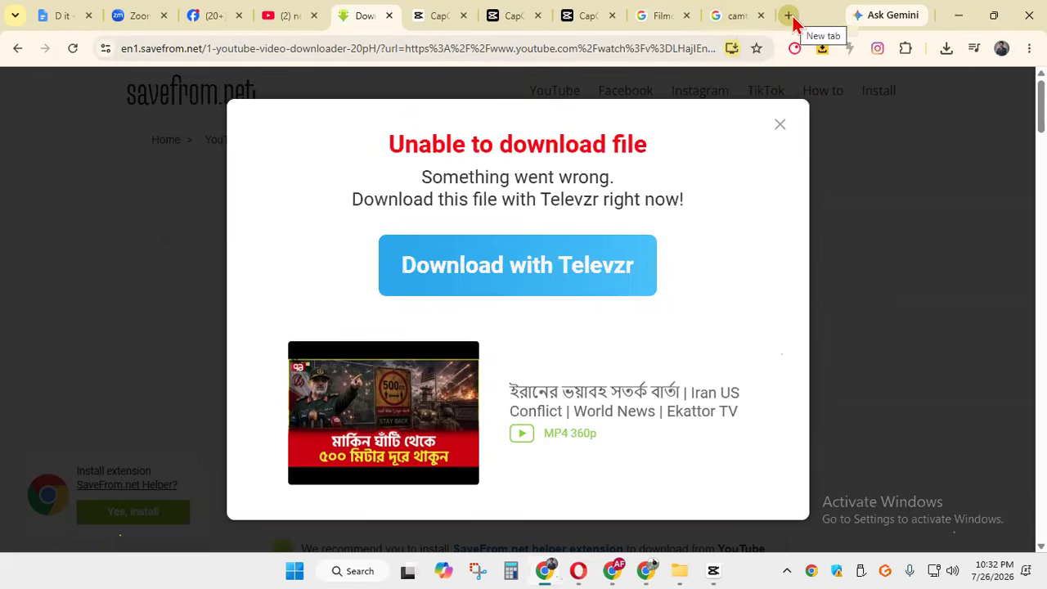
scroll(460, 407, down, 3)
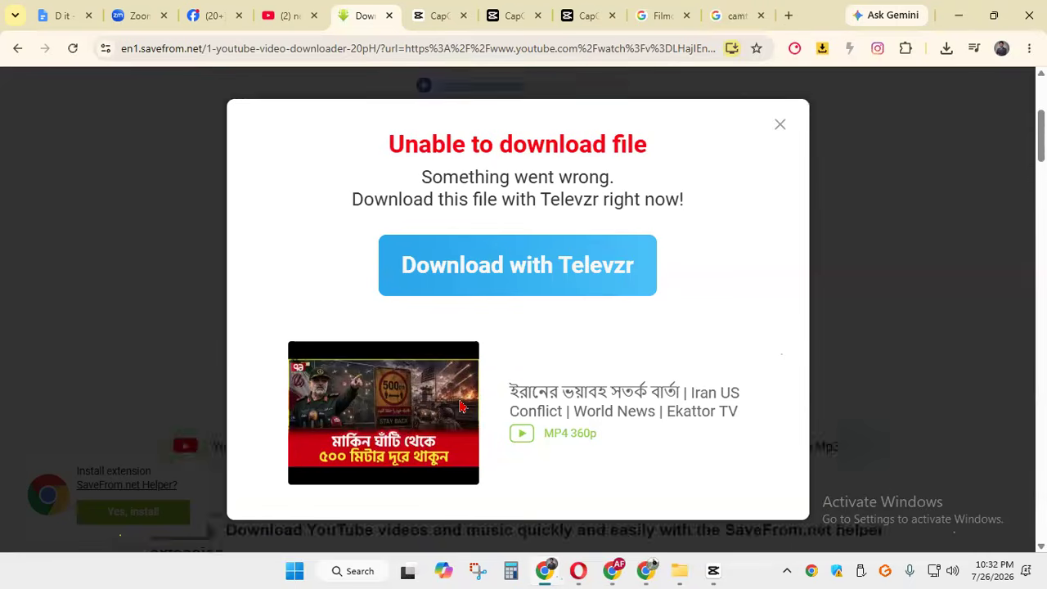
scroll(478, 376, up, 3)
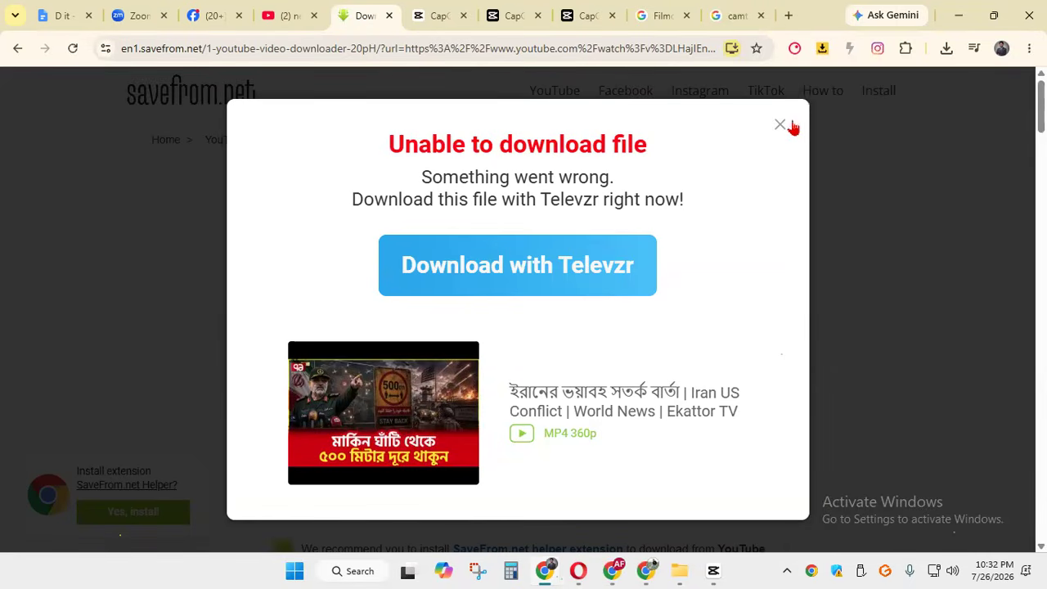
Search '1080' youtube video download in a new tab and open the Y2mate result in its own tab
click(787, 15)
click(323, 305)
text(1080)
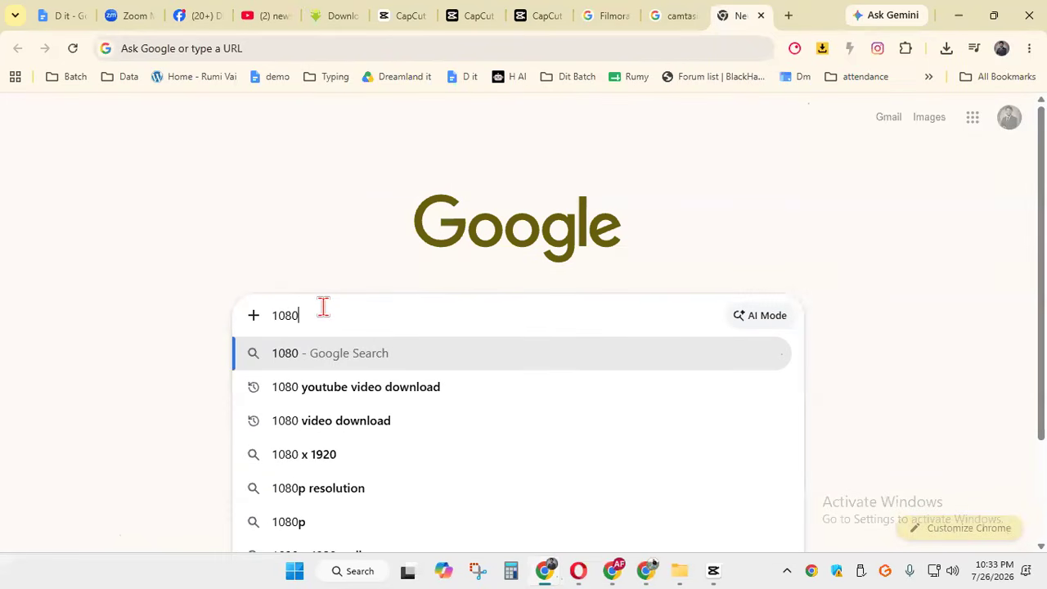
click(327, 391)
scroll(113, 329, down, 2)
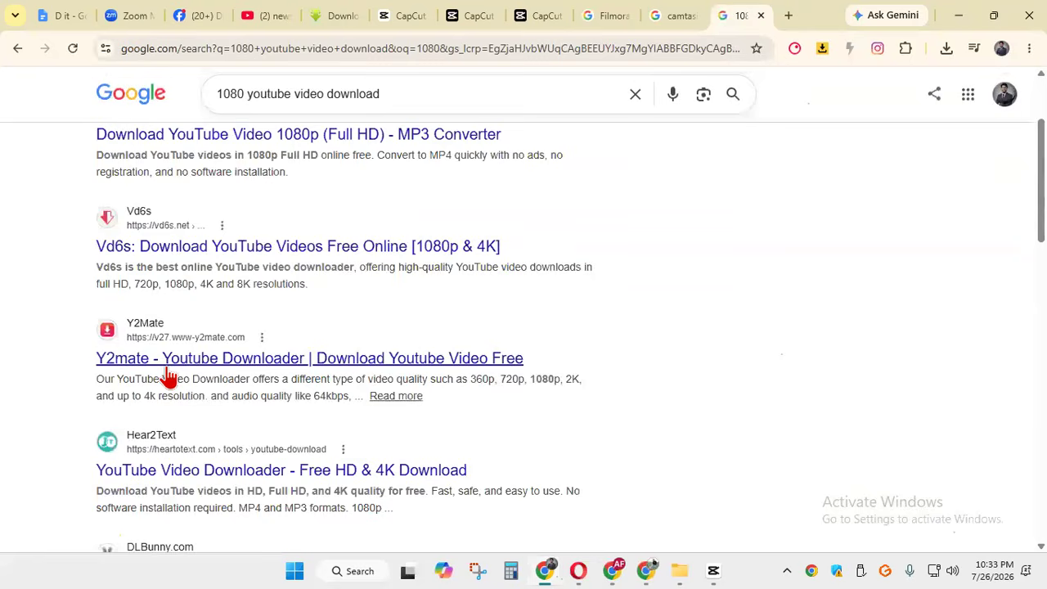
right_click(169, 358)
click(279, 141)
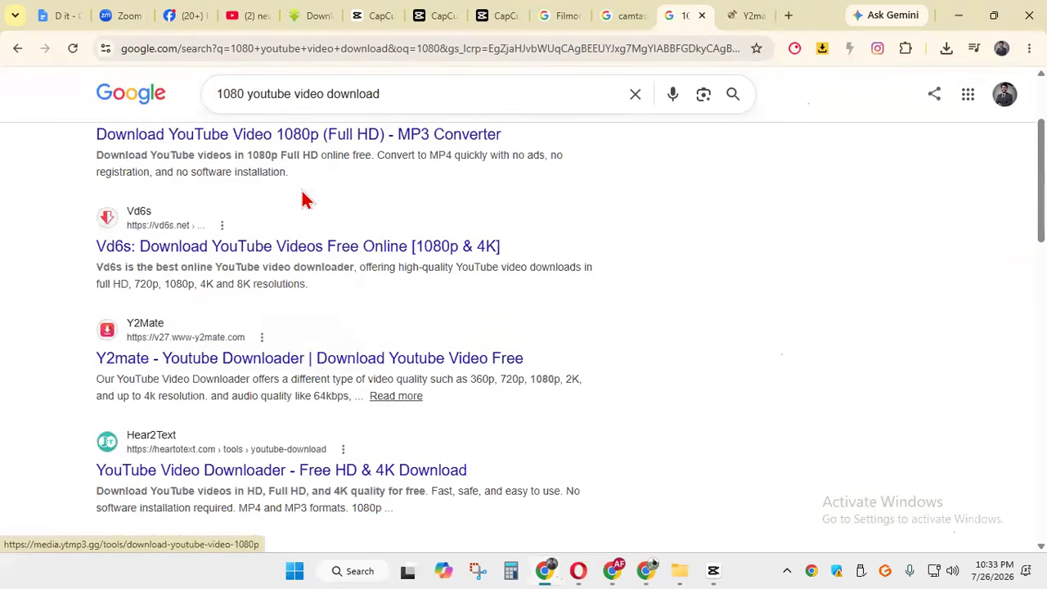
click(729, 17)
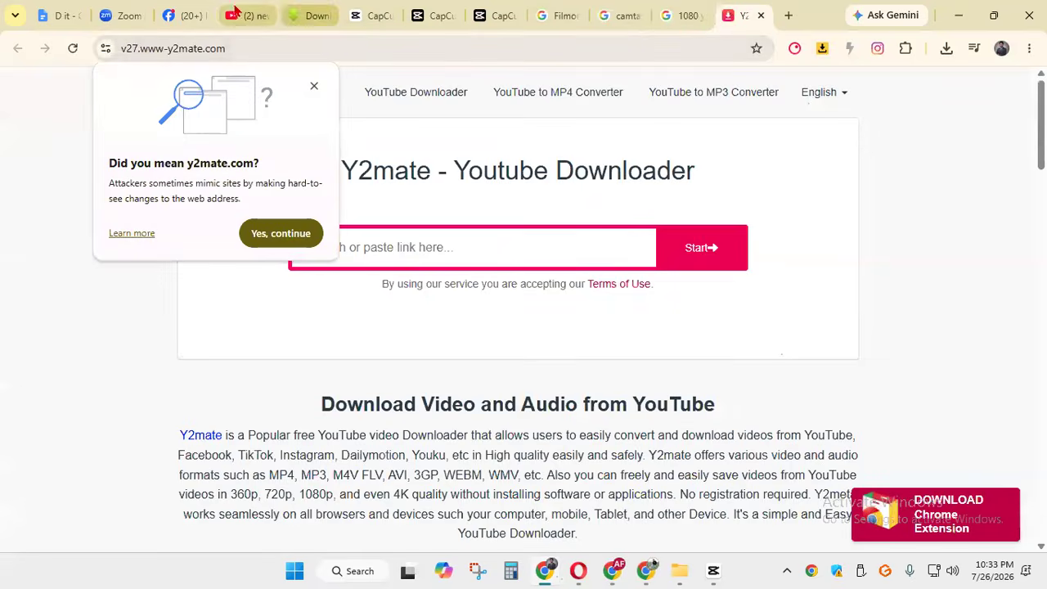
Open the Ekattor video in a new tab, pause it, and copy its YouTube URL
click(246, 16)
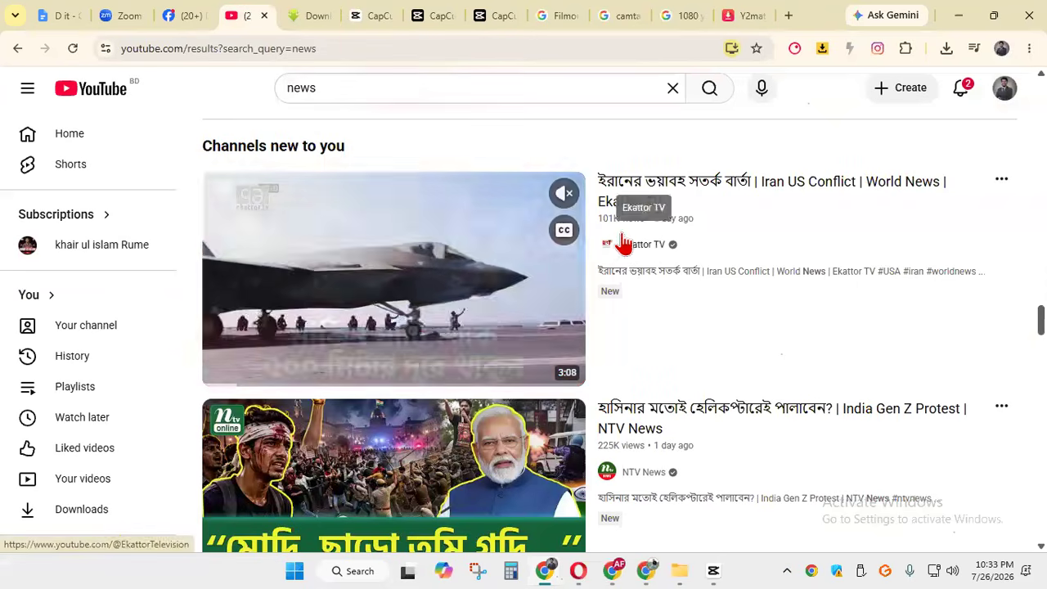
right_click(663, 198)
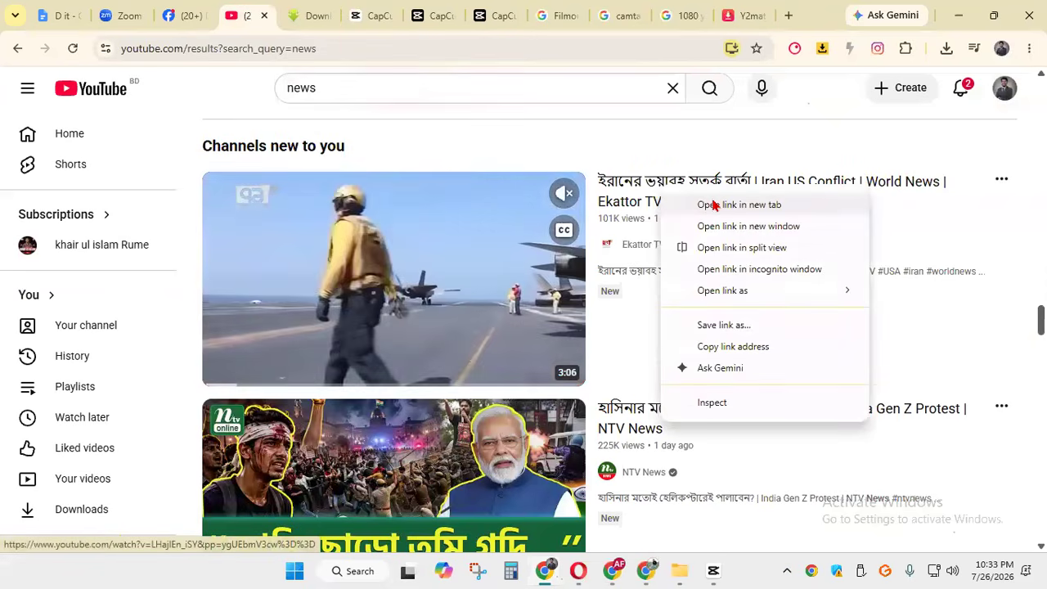
click(712, 204)
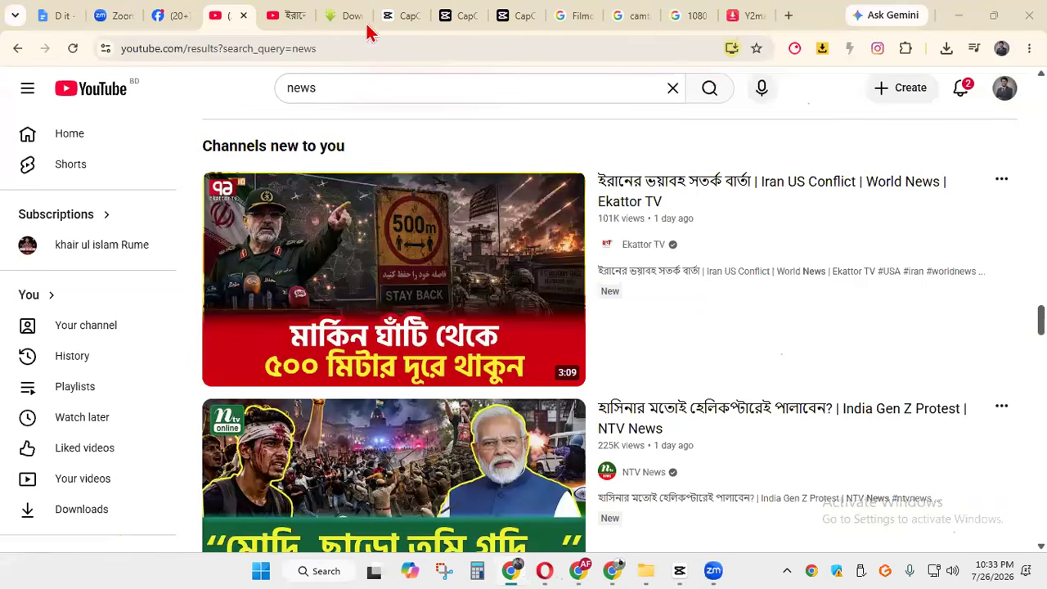
click(275, 16)
click(68, 465)
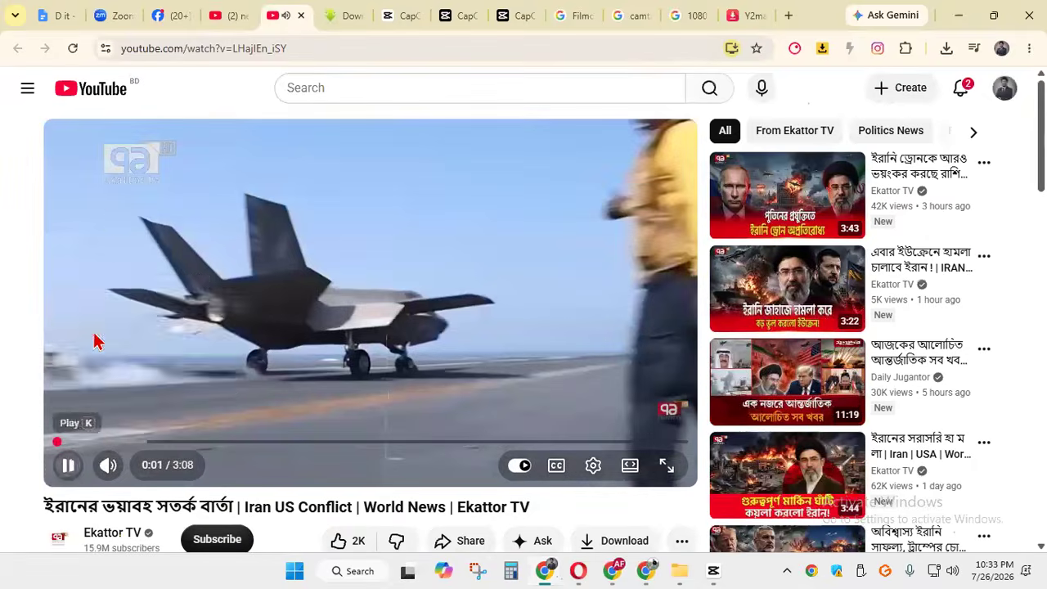
click(169, 49)
right_click(168, 50)
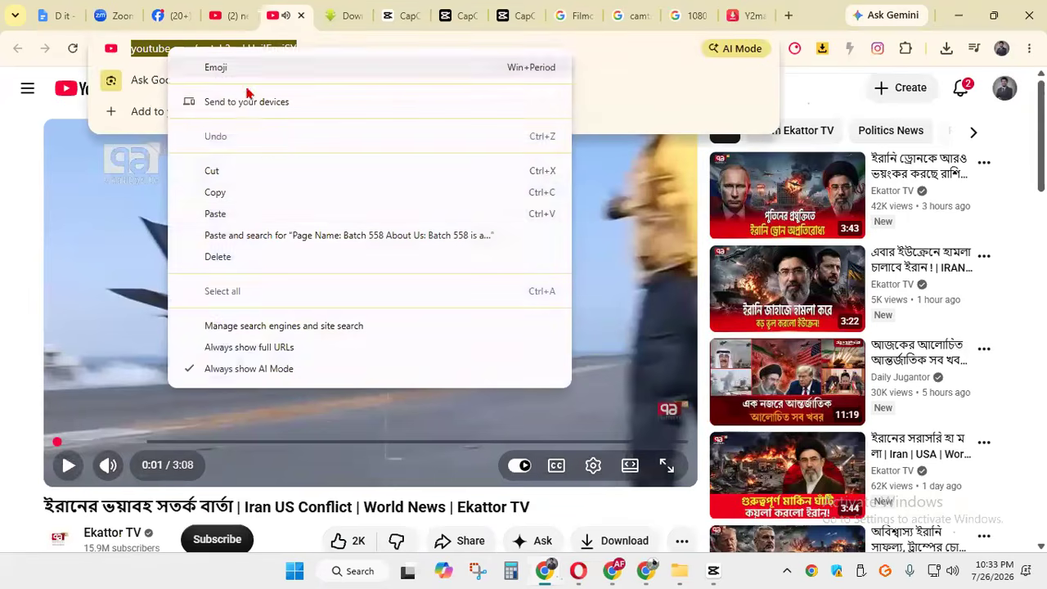
click(240, 193)
Dismiss Y2mate's warning, paste the YouTube link into its field, and start converting
click(747, 15)
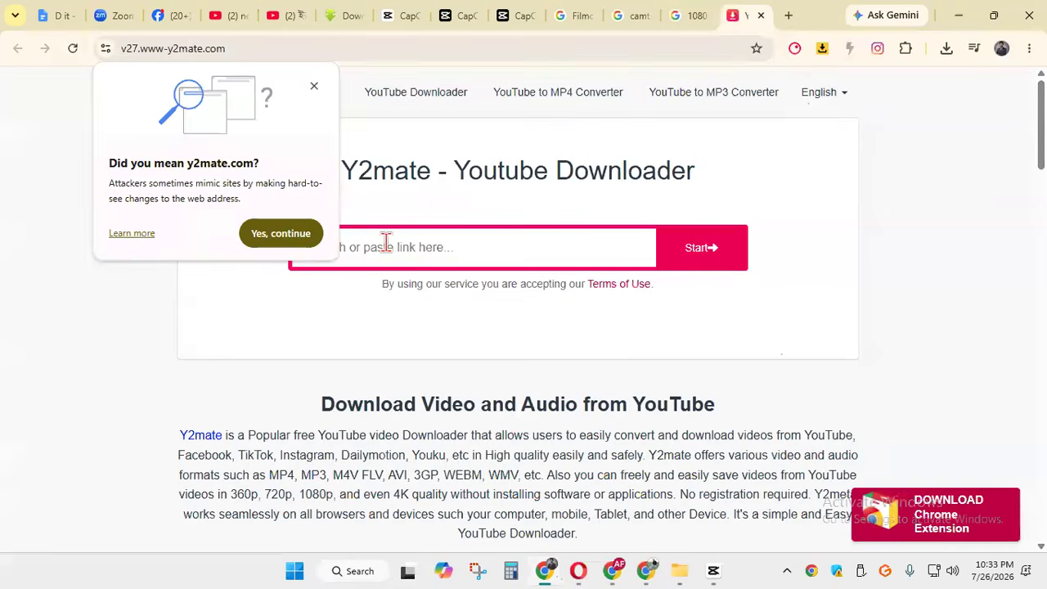
click(313, 86)
right_click(366, 237)
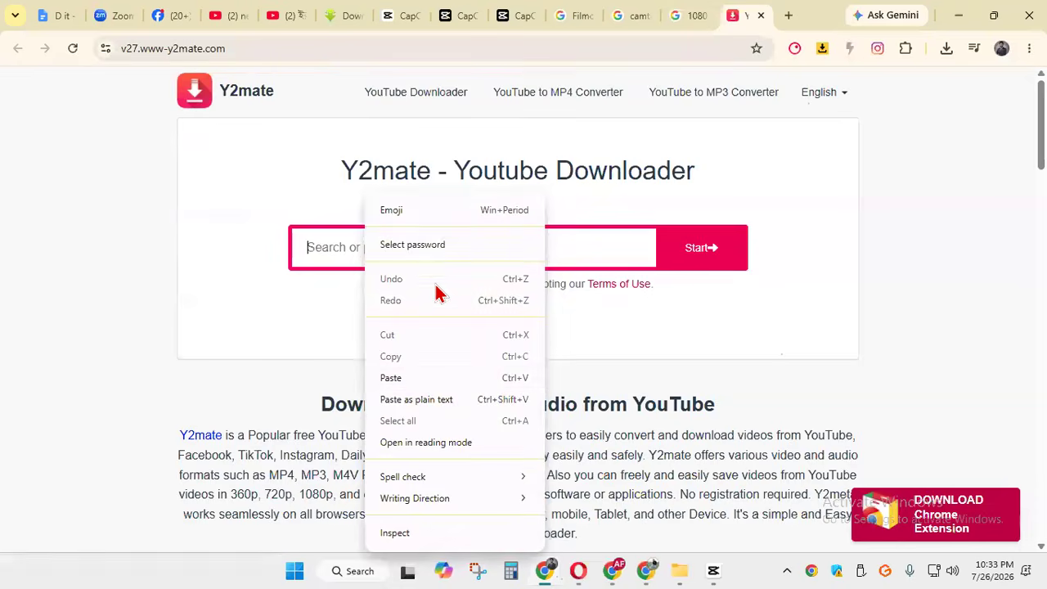
click(391, 377)
click(706, 247)
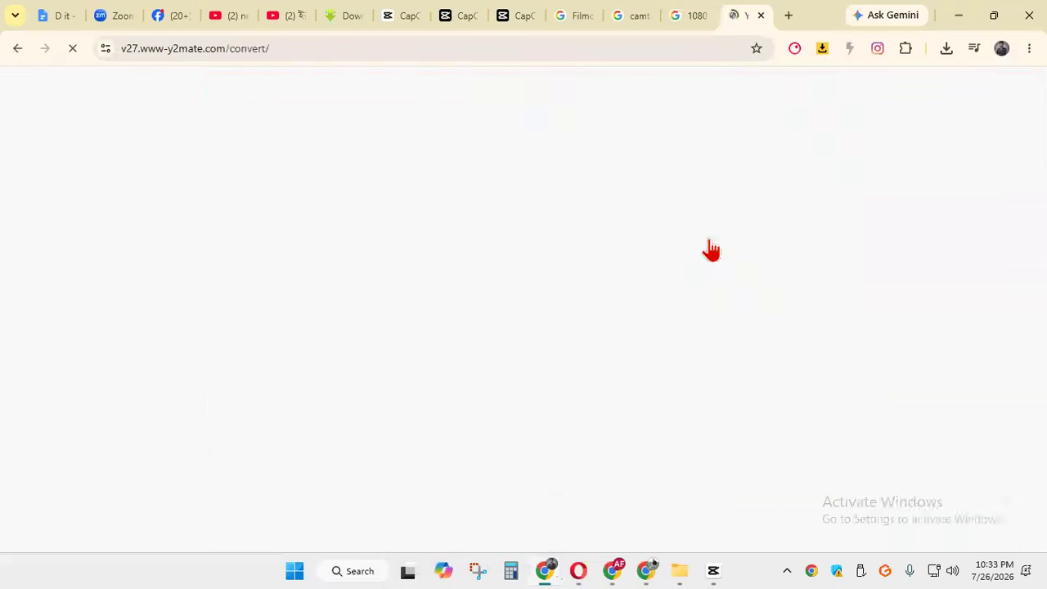
Download the news video as 720p MP4 from Y2mate, closing the popup ad tabs
click(731, 250)
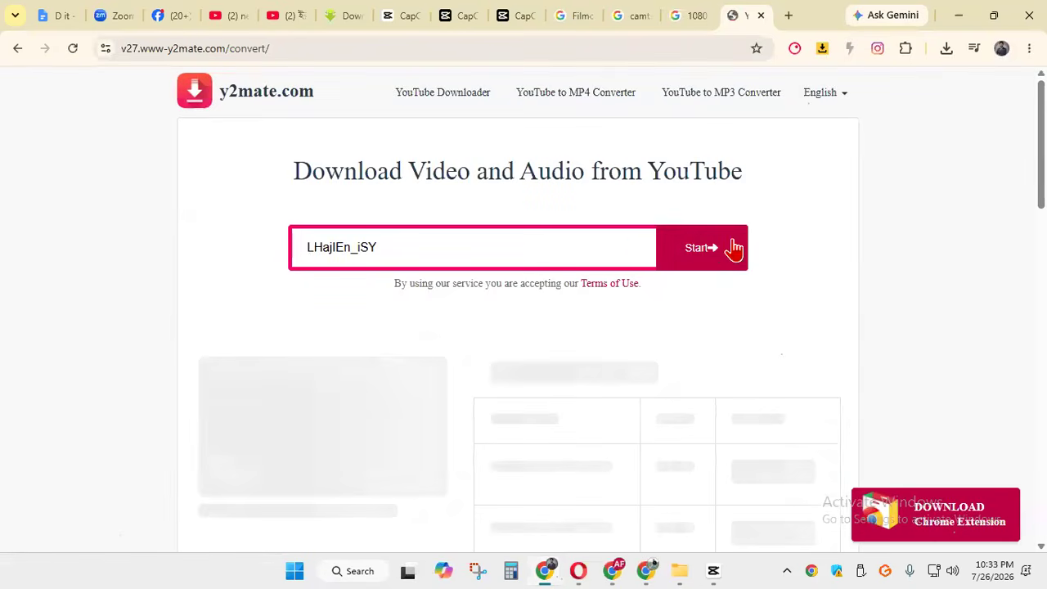
scroll(483, 321, down, 2)
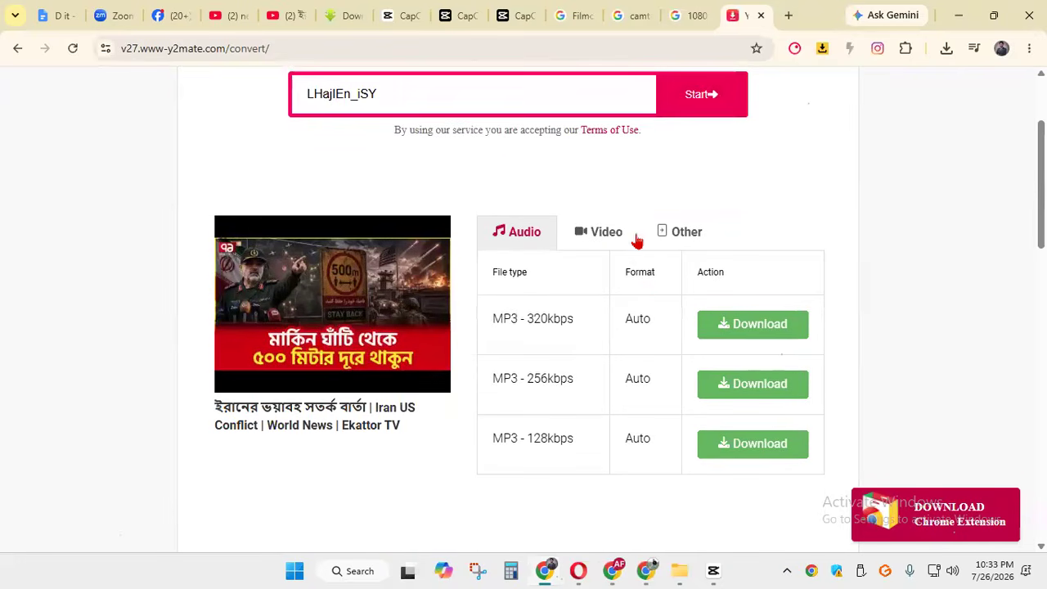
click(603, 232)
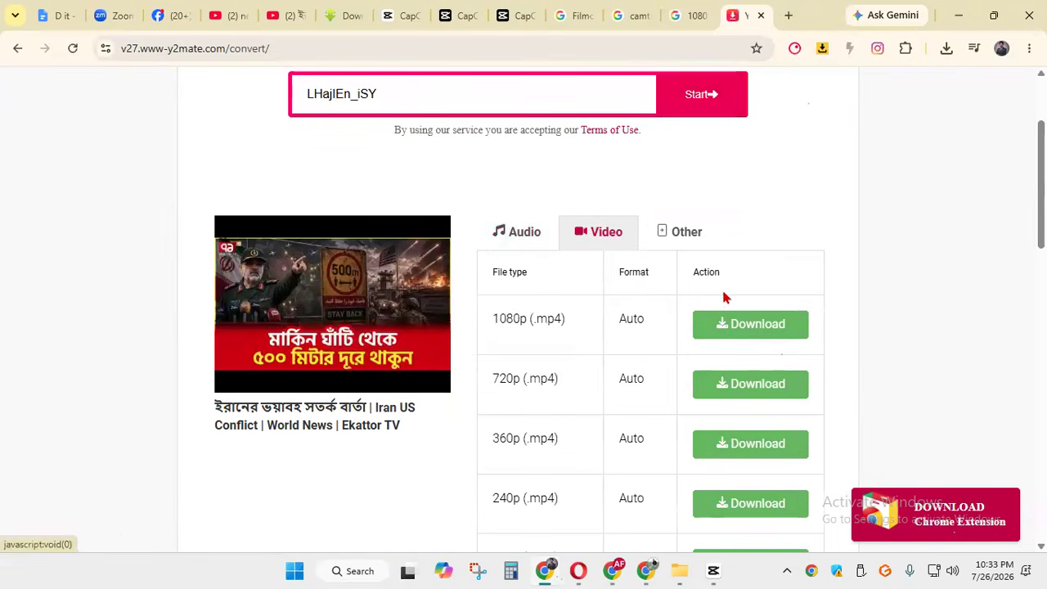
click(773, 395)
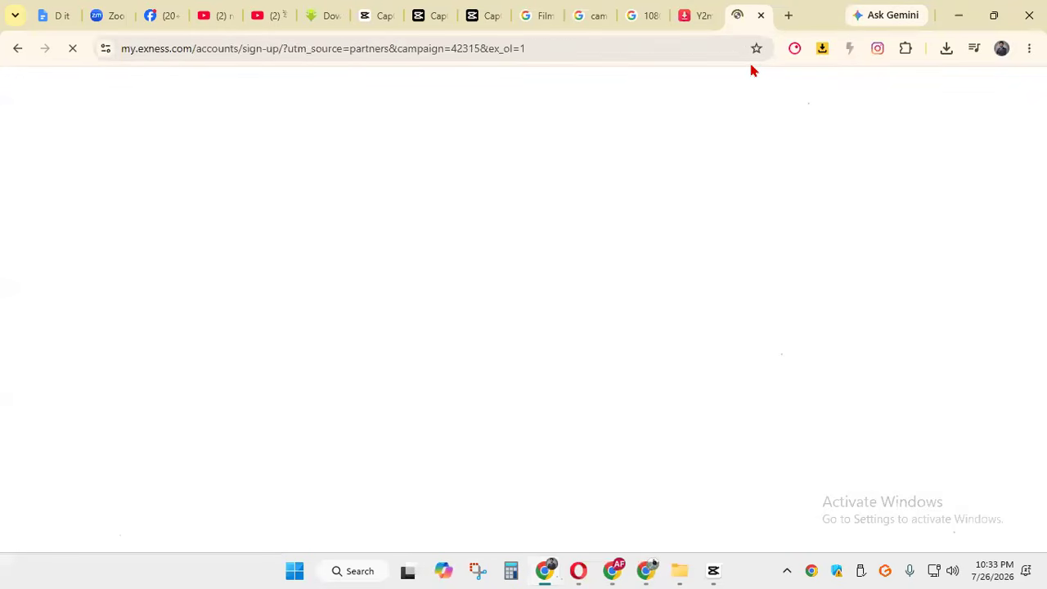
click(761, 16)
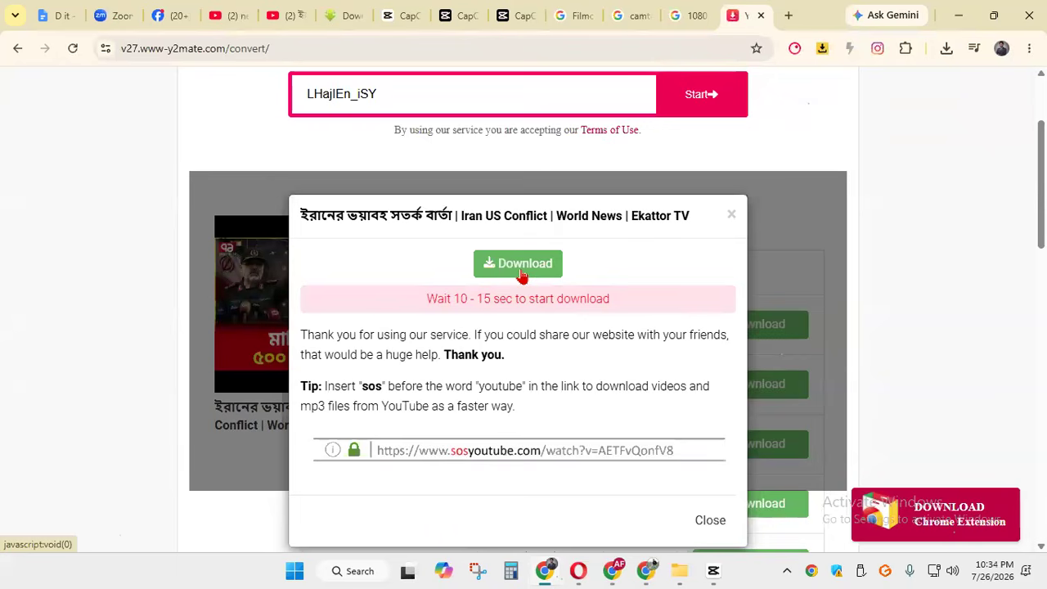
click(521, 270)
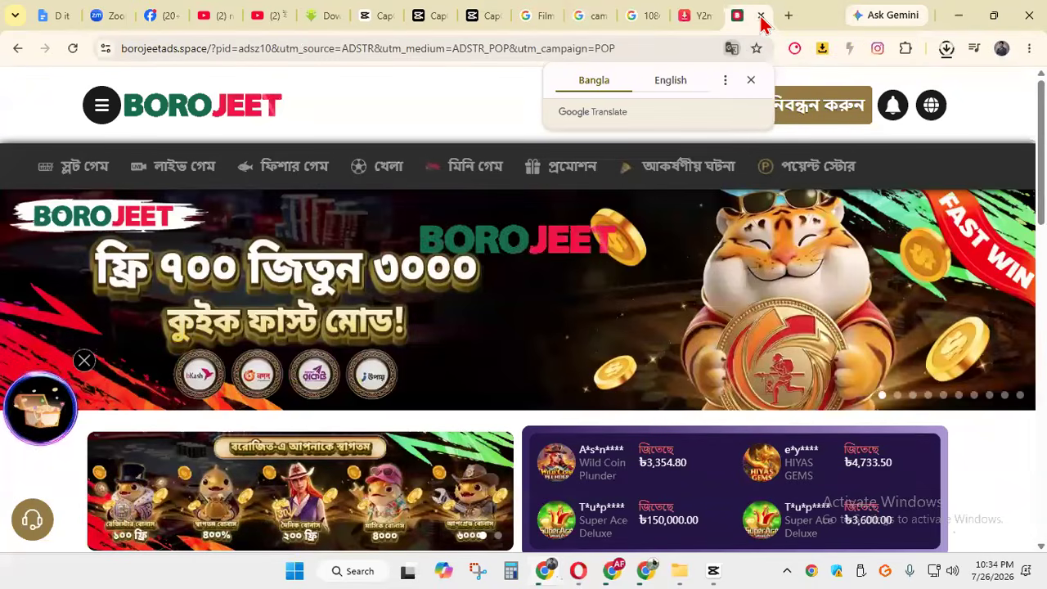
click(761, 23)
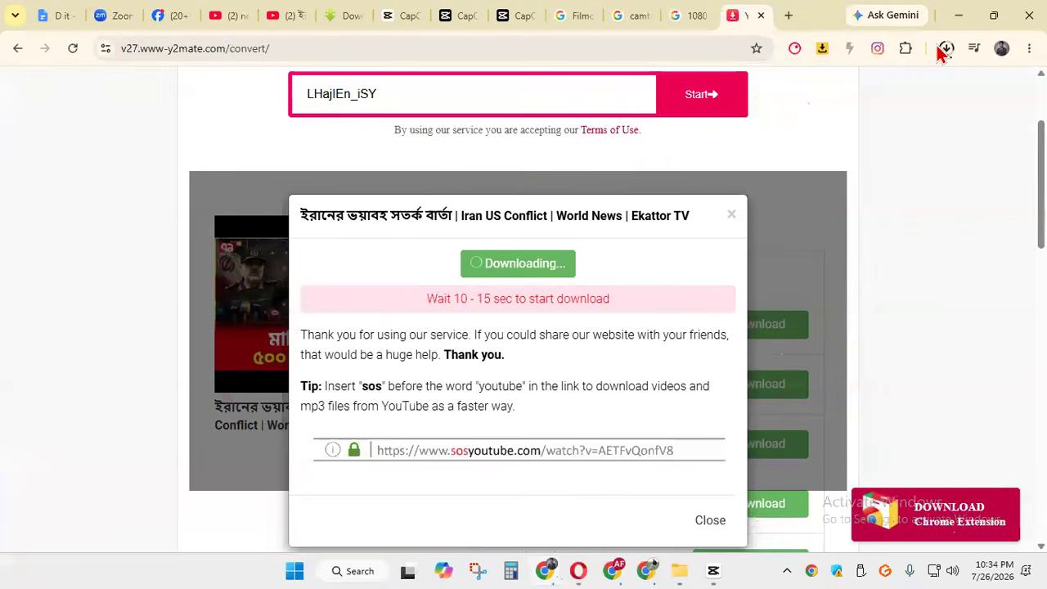
Check the download progress, then minimize Chrome to bring CapCut forward
click(946, 50)
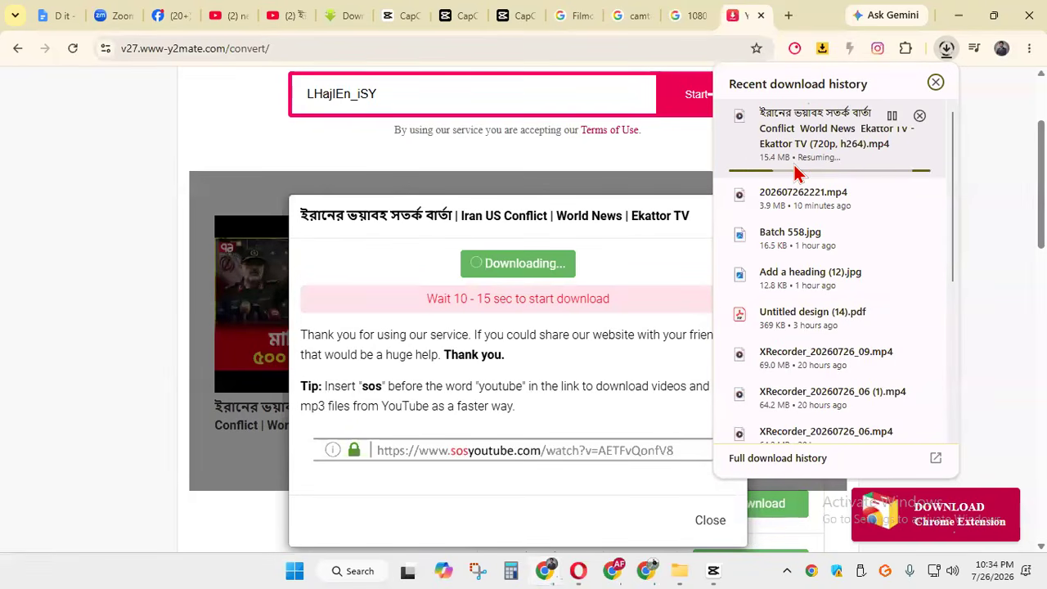
click(1010, 163)
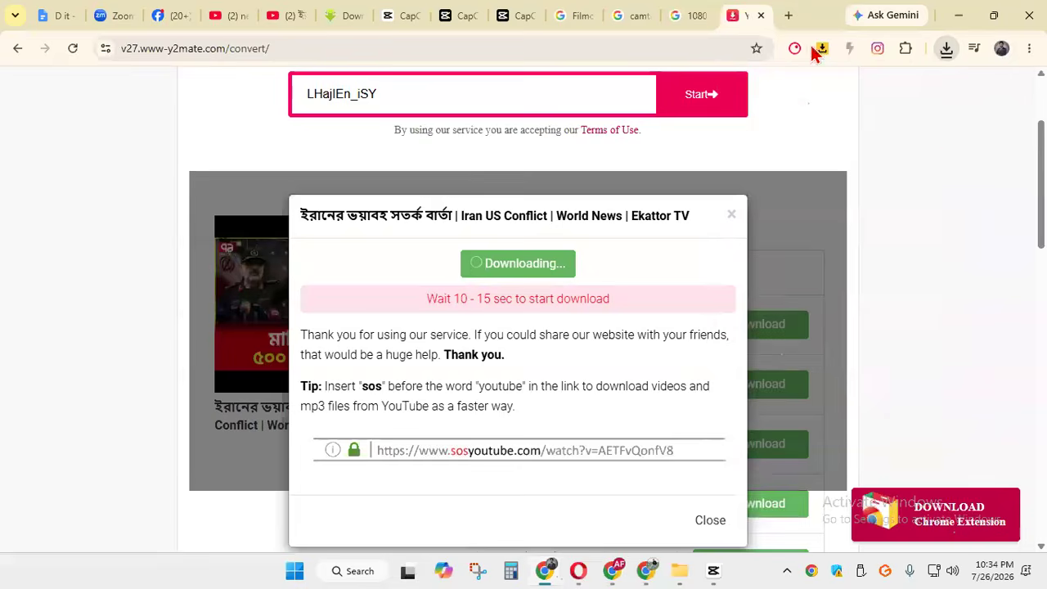
click(957, 14)
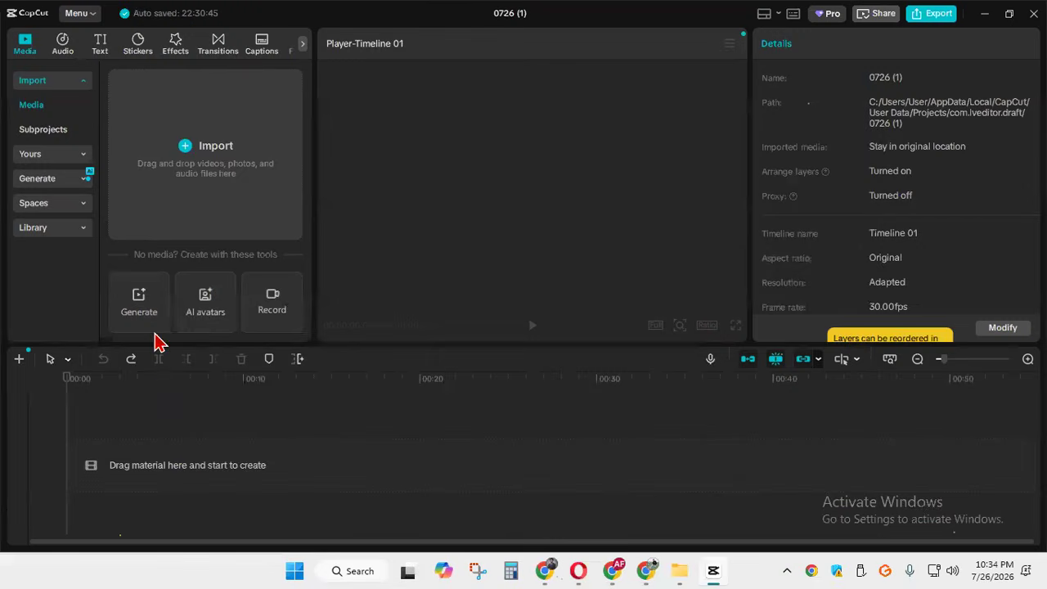
Import the downloaded 720p news MP4 into project 0726 (1), add it to the timeline, and preview it
click(186, 149)
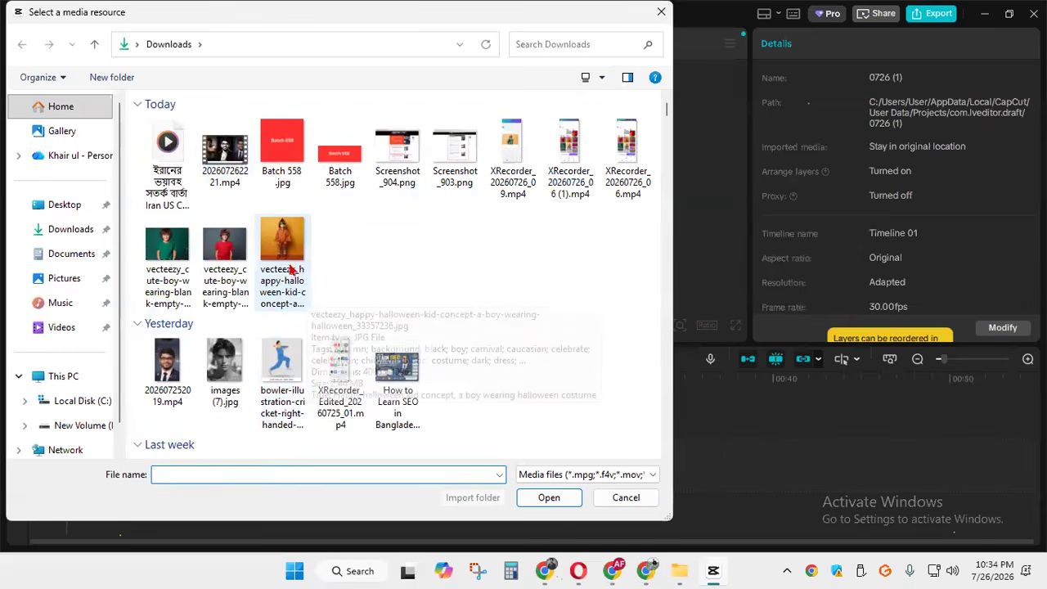
click(170, 168)
click(574, 504)
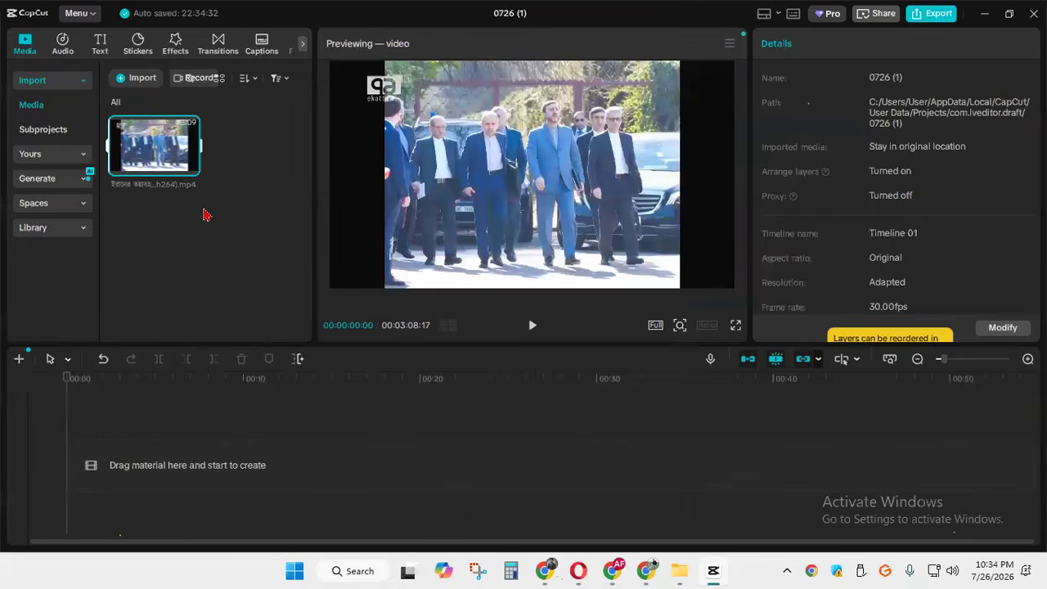
click(190, 168)
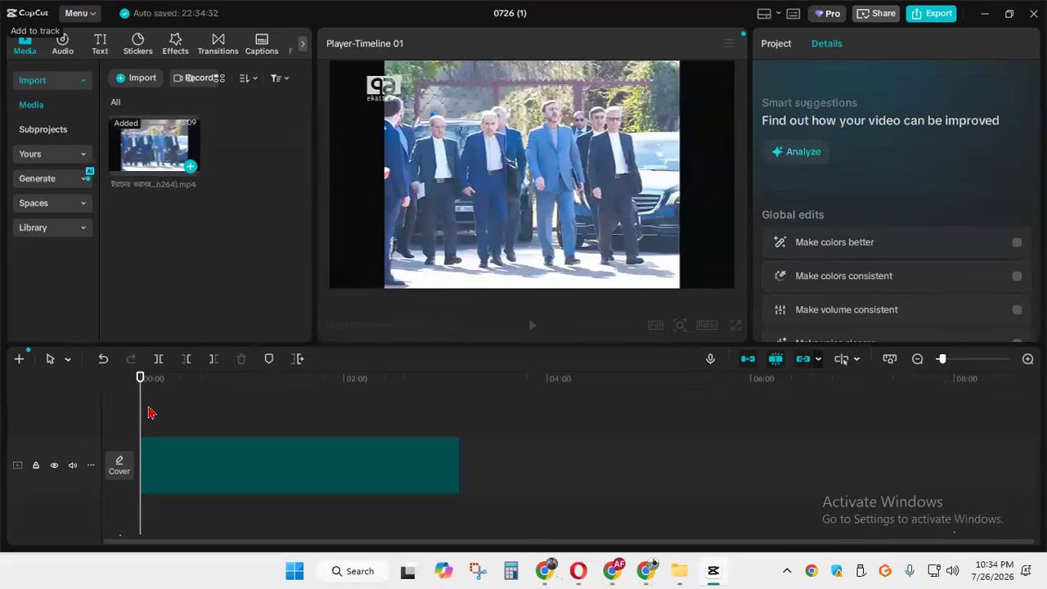
mouse_move(143, 412)
mouse_down()
mouse_move(244, 414)
mouse_move(140, 410)
mouse_up()
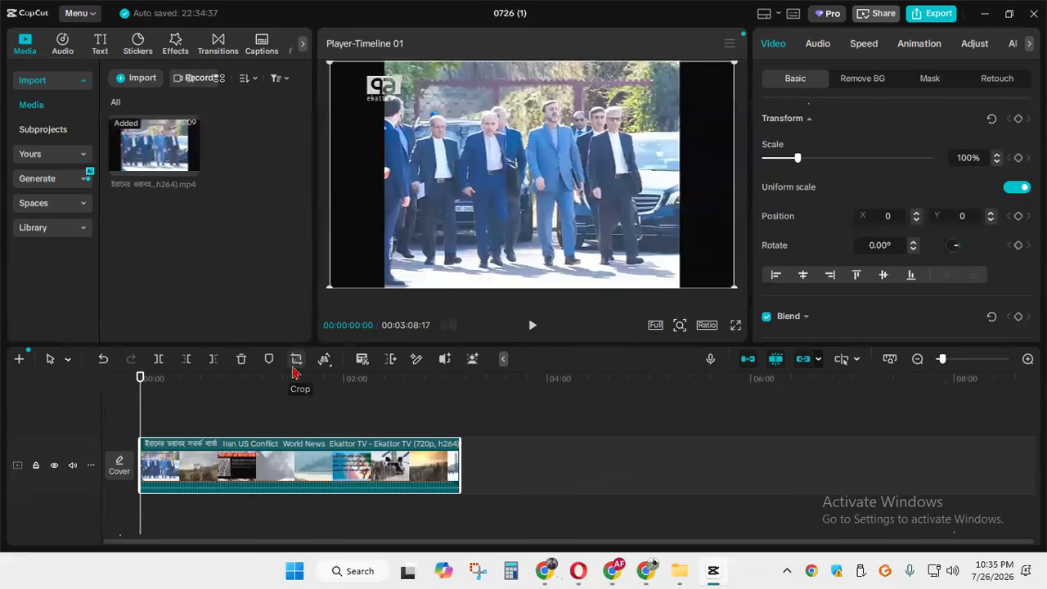
Crop the news clip inward from left and right to remove the black side bars, then confirm
click(326, 366)
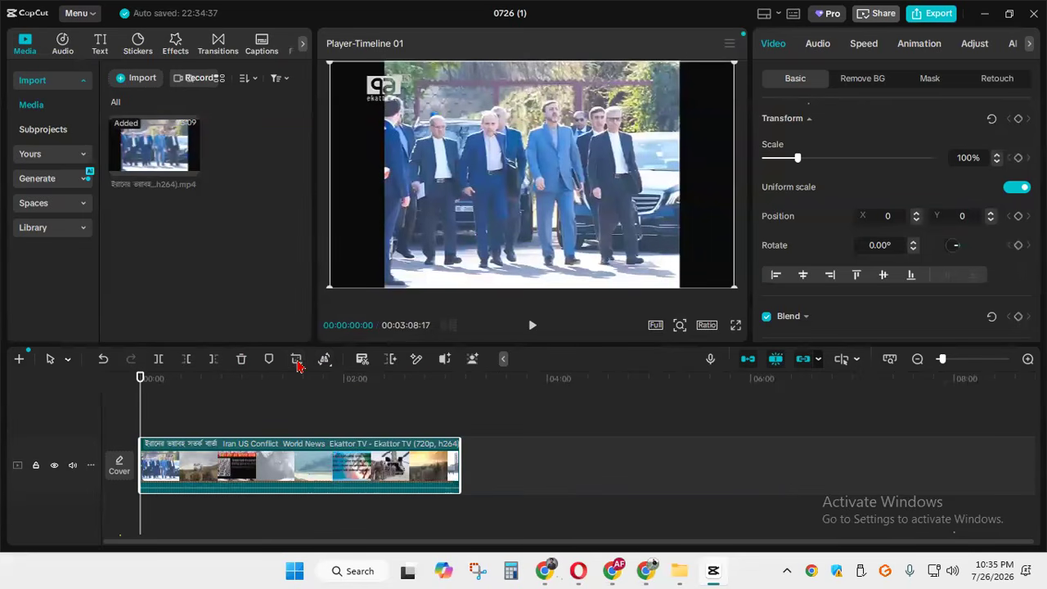
click(298, 358)
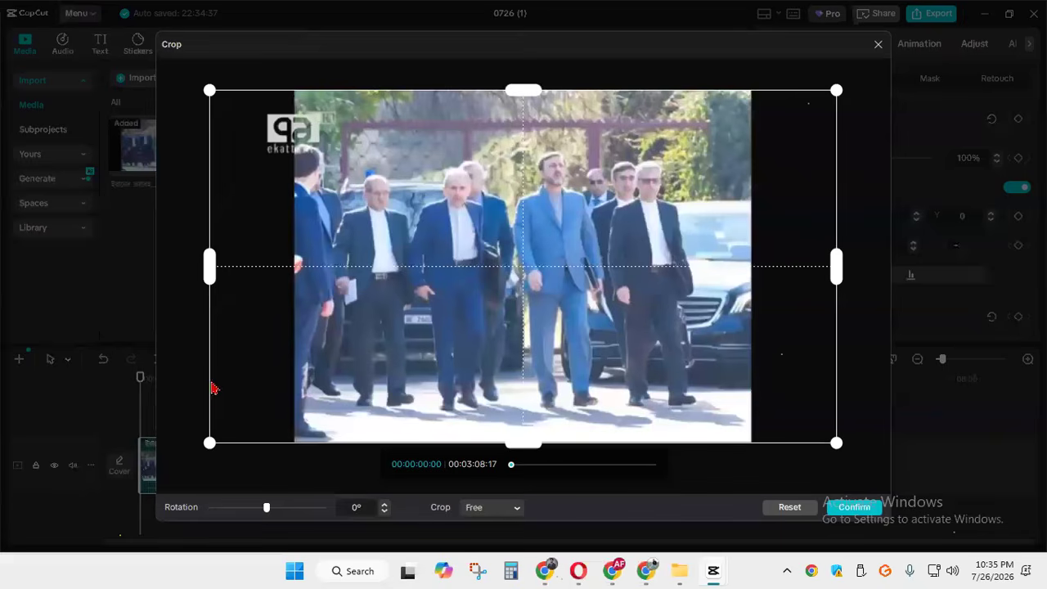
drag(211, 278, 342, 272)
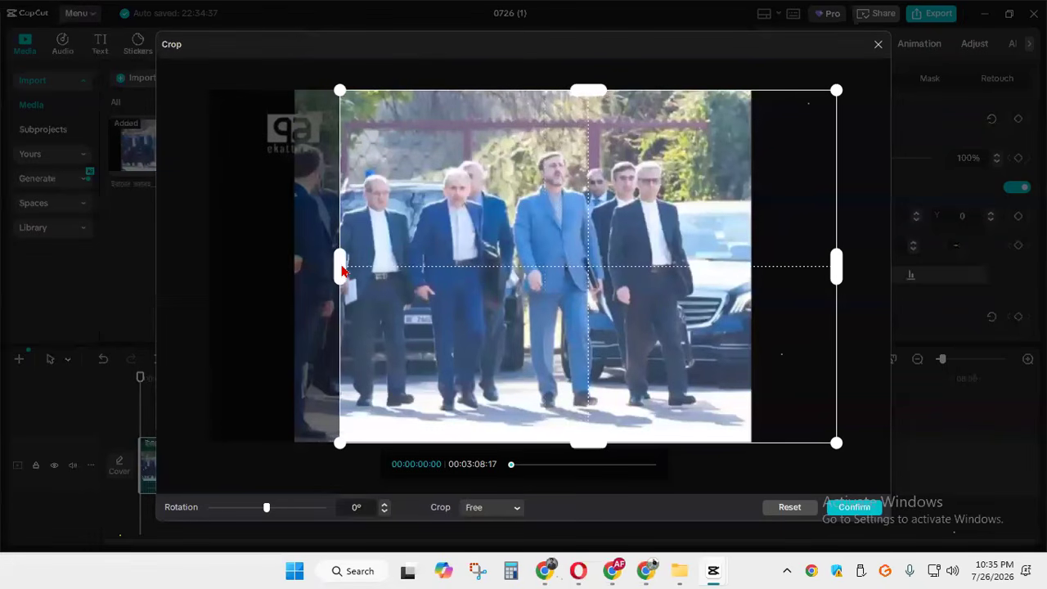
drag(837, 274, 716, 270)
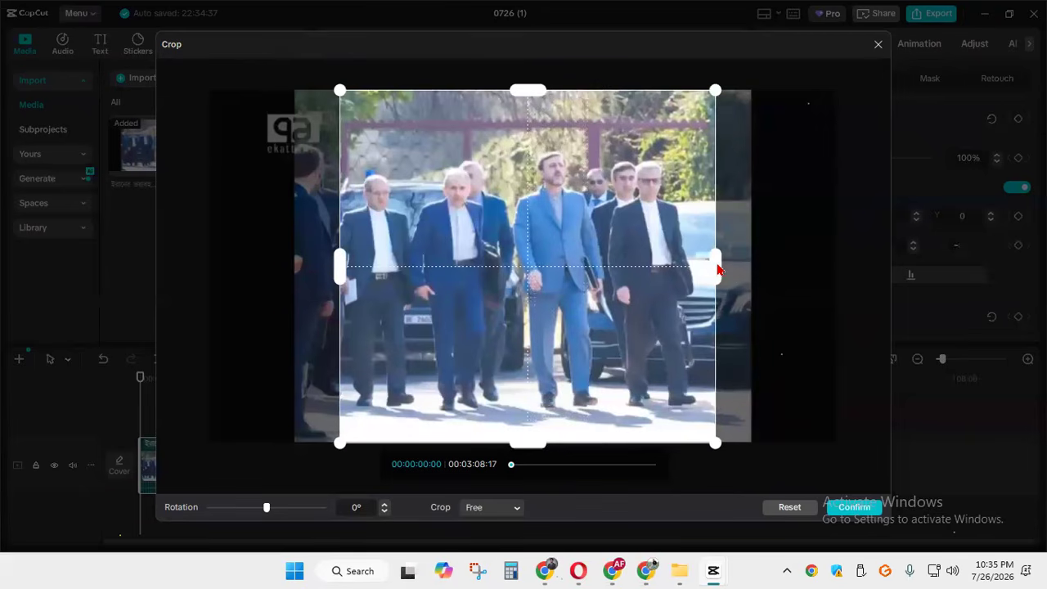
click(851, 514)
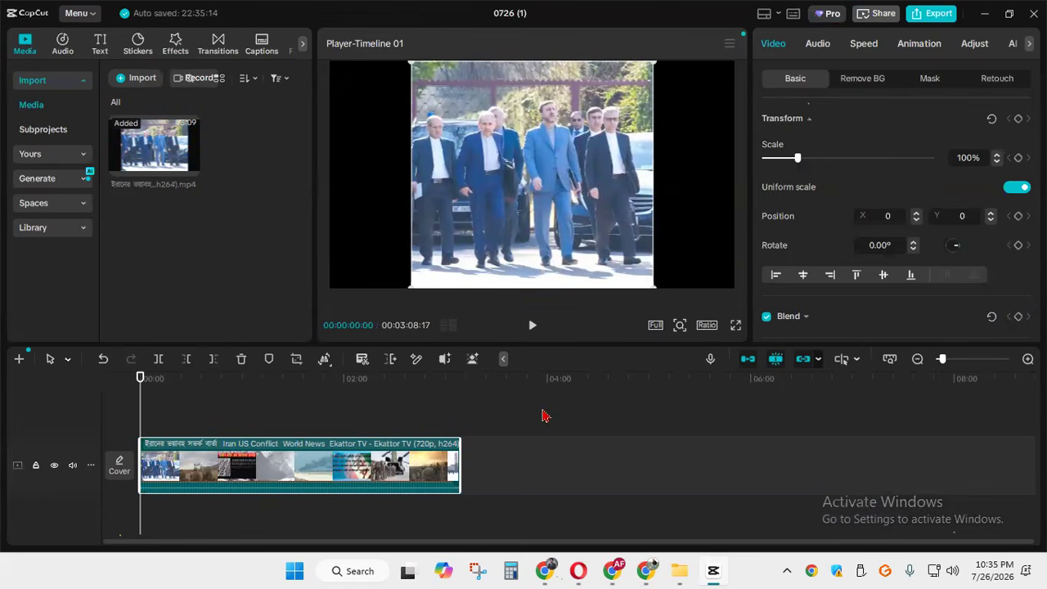
scroll(541, 415, up, 3)
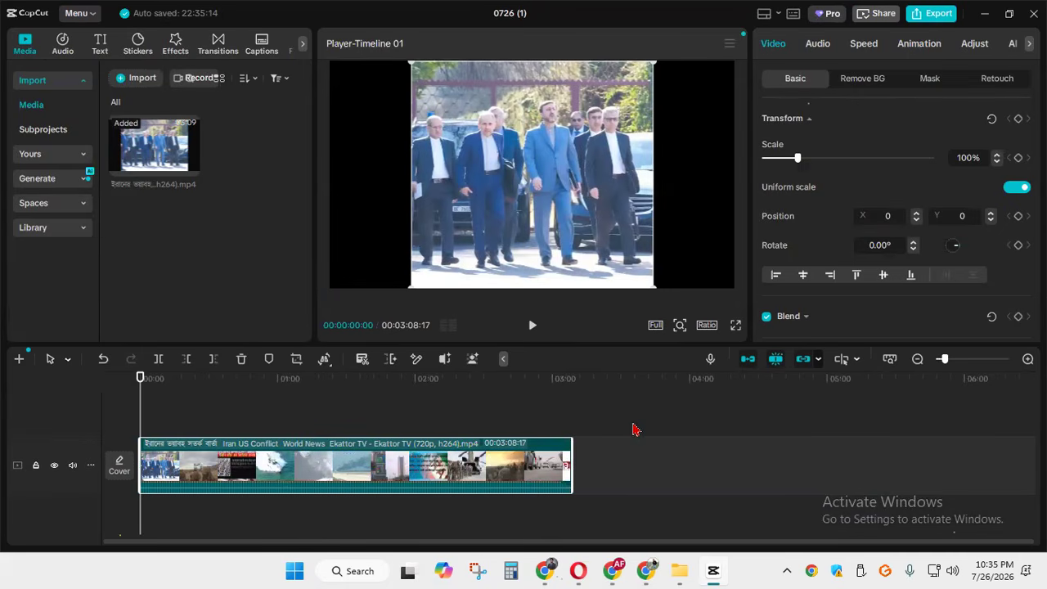
click(145, 85)
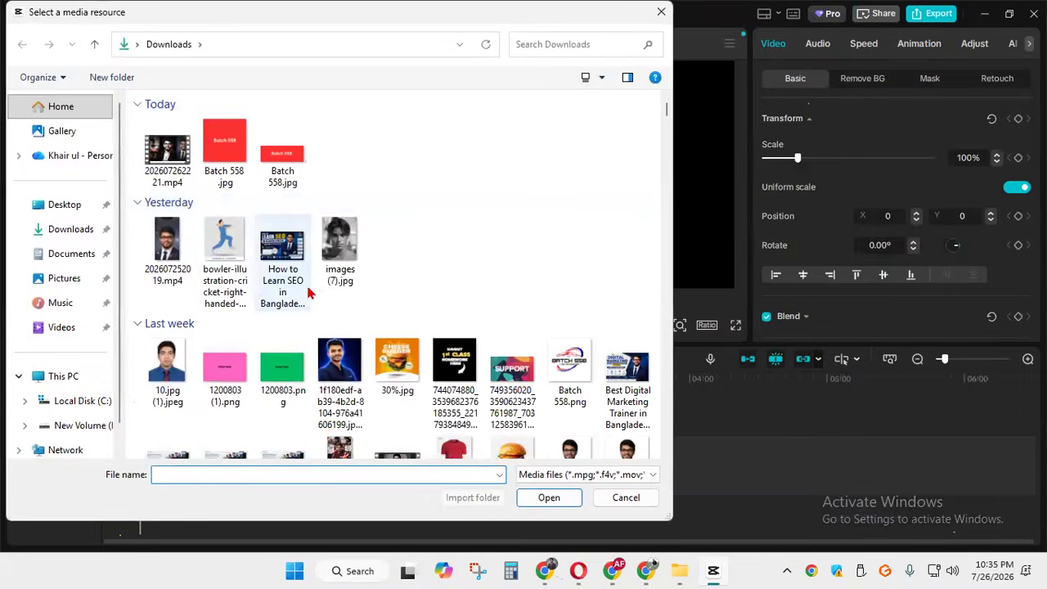
scroll(309, 288, down, 2)
scroll(310, 288, up, 3)
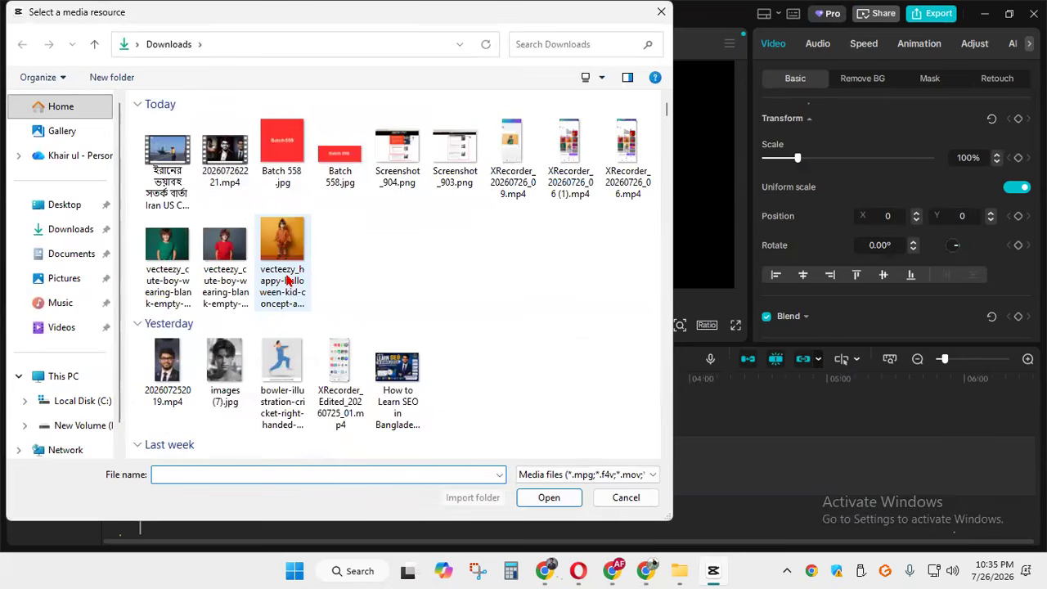
scroll(310, 283, down, 3)
scroll(286, 281, down, 2)
scroll(287, 280, down, 4)
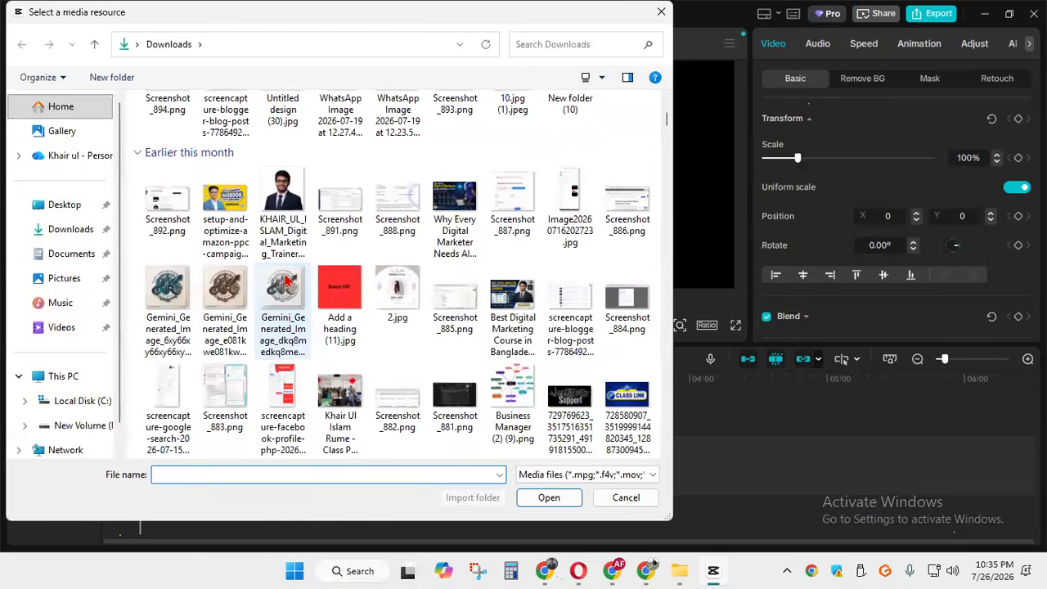
scroll(295, 270, up, 6)
scroll(296, 271, up, 4)
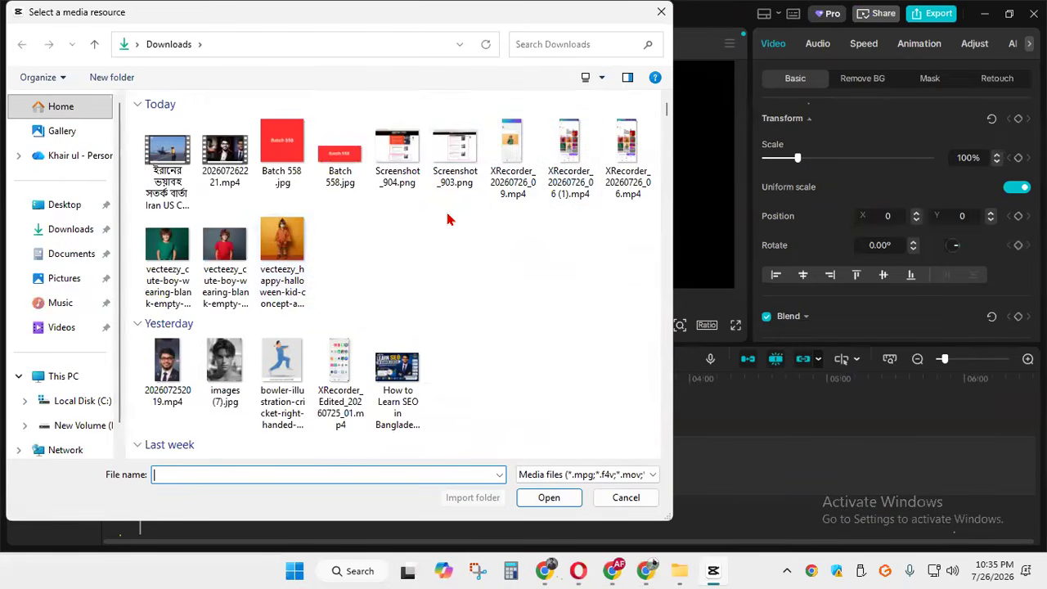
click(528, 155)
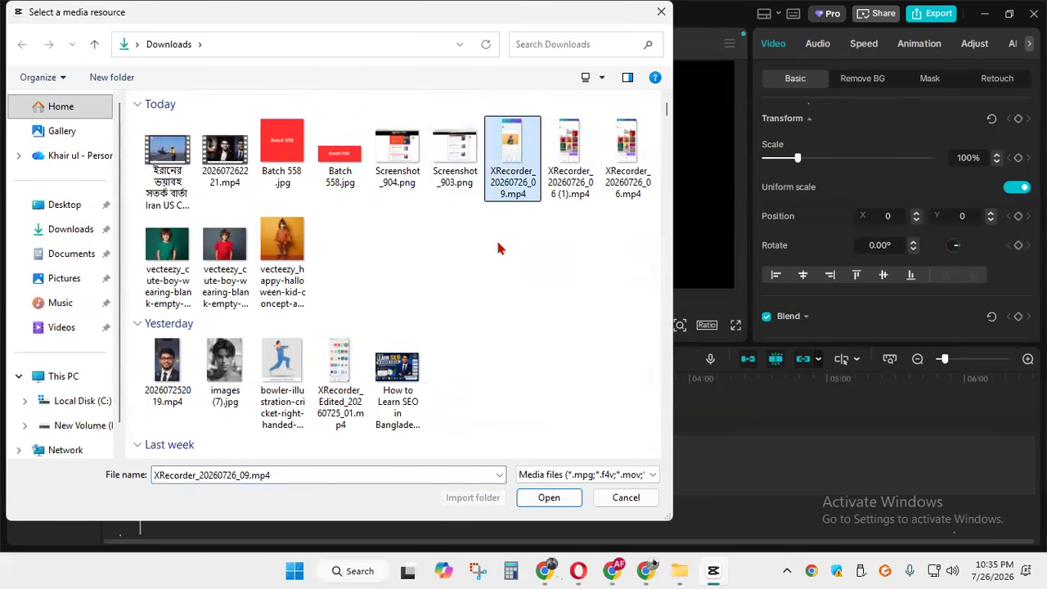
click(549, 498)
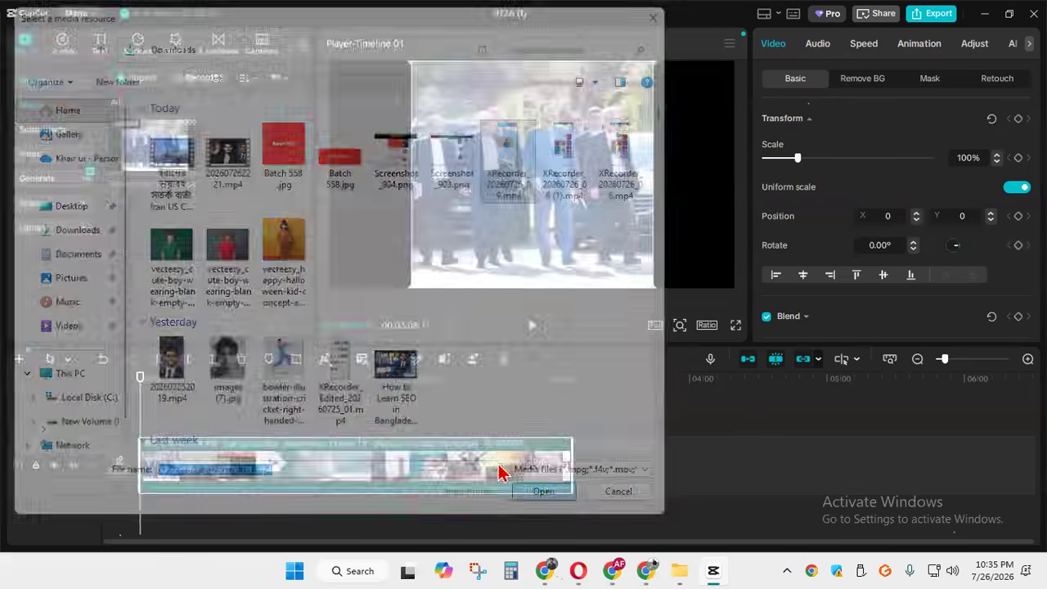
click(193, 253)
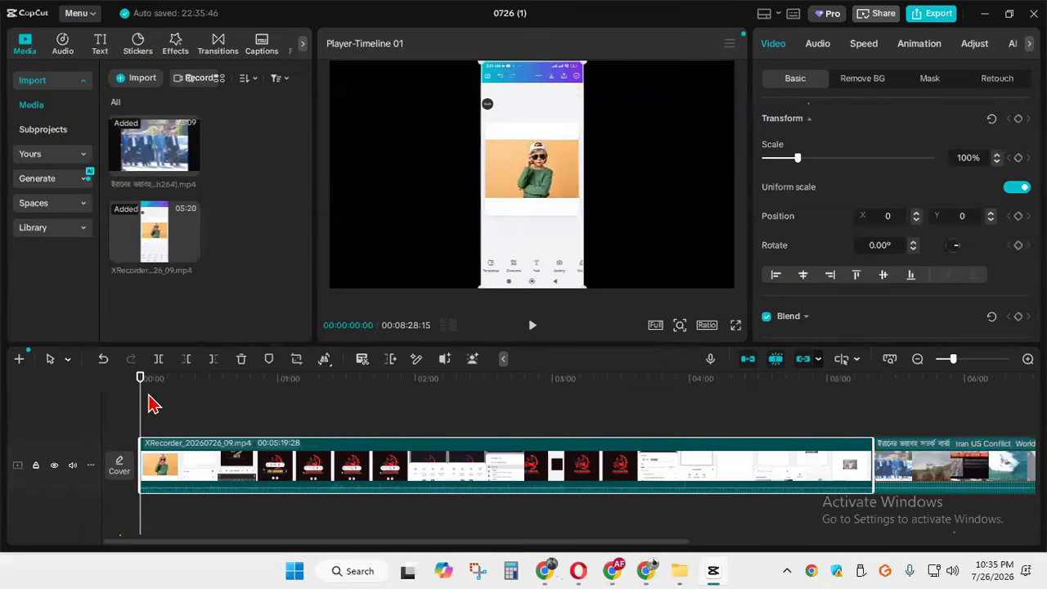
Drag the playhead to roughly 33 seconds into the XRecorder_20260726_09.mp4 clip
drag(143, 401, 180, 403)
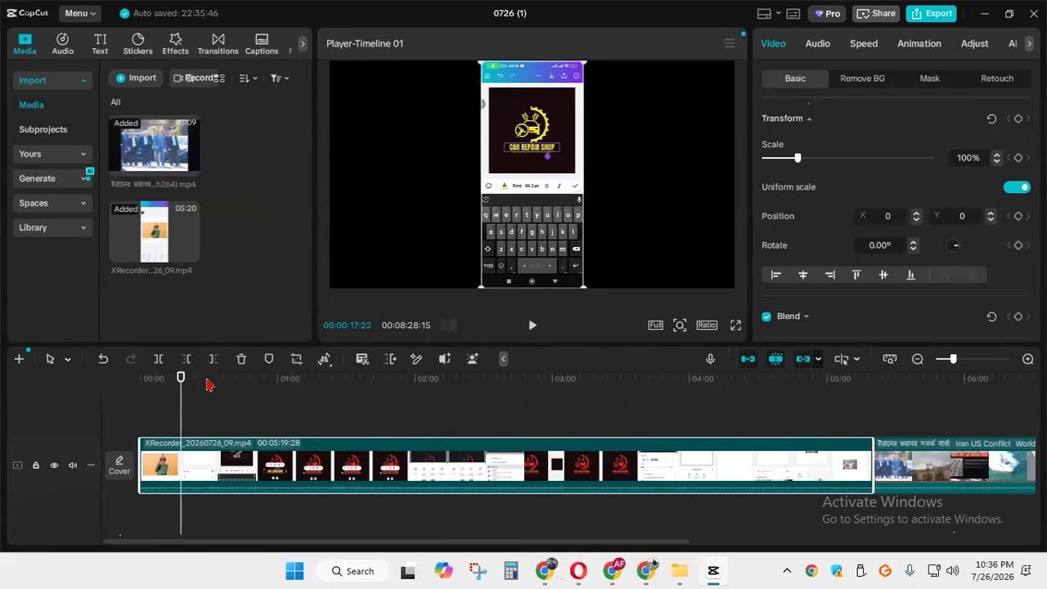
drag(182, 411, 216, 410)
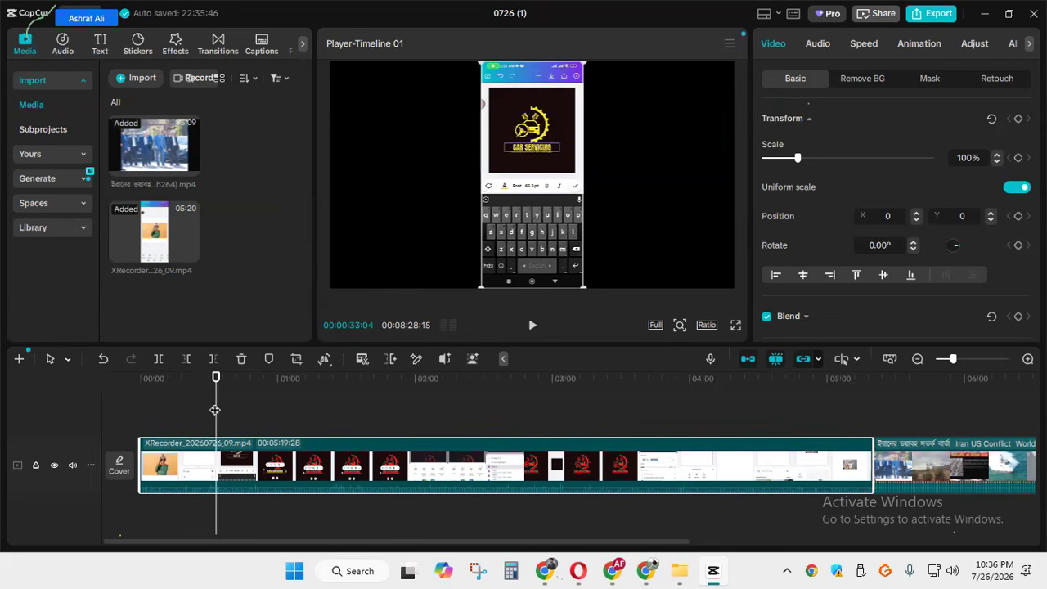
Split the XRecorder clip at the playhead, move the first 33-second piece to its own track, and delete it
click(161, 365)
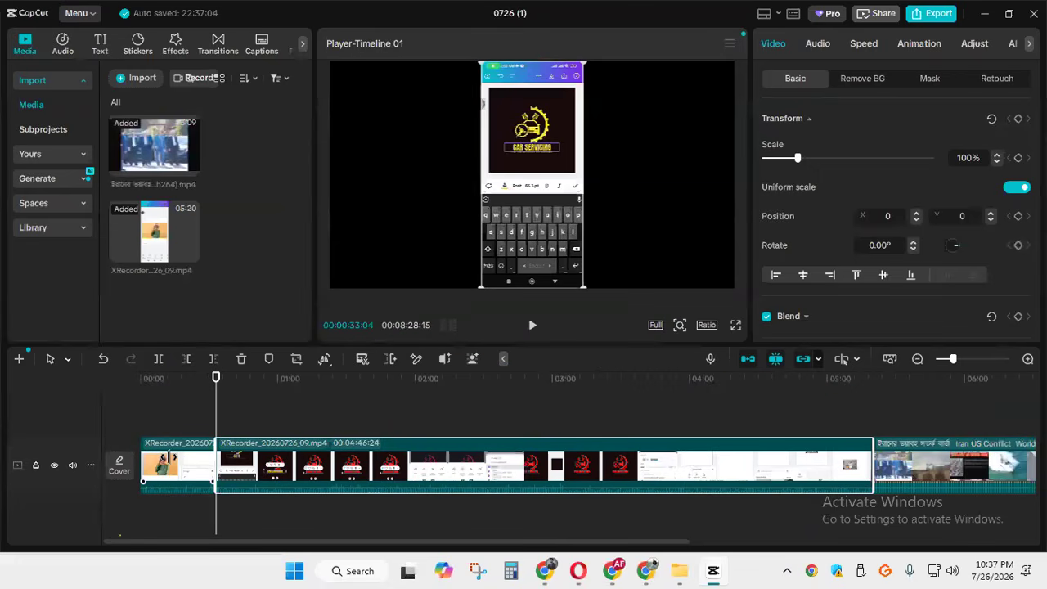
click(747, 358)
drag(196, 455, 379, 442)
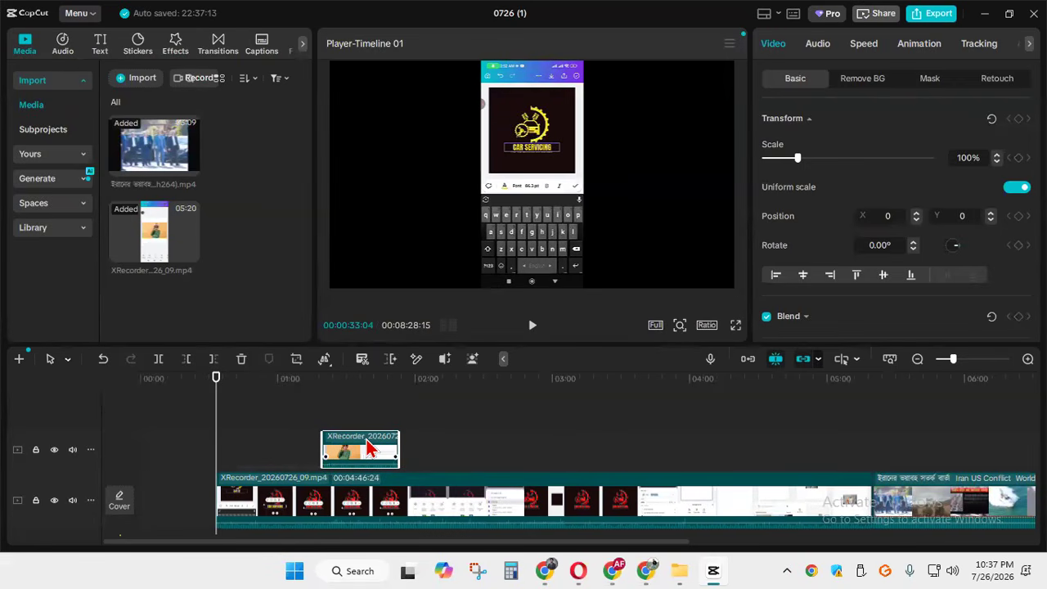
drag(311, 445, 372, 450)
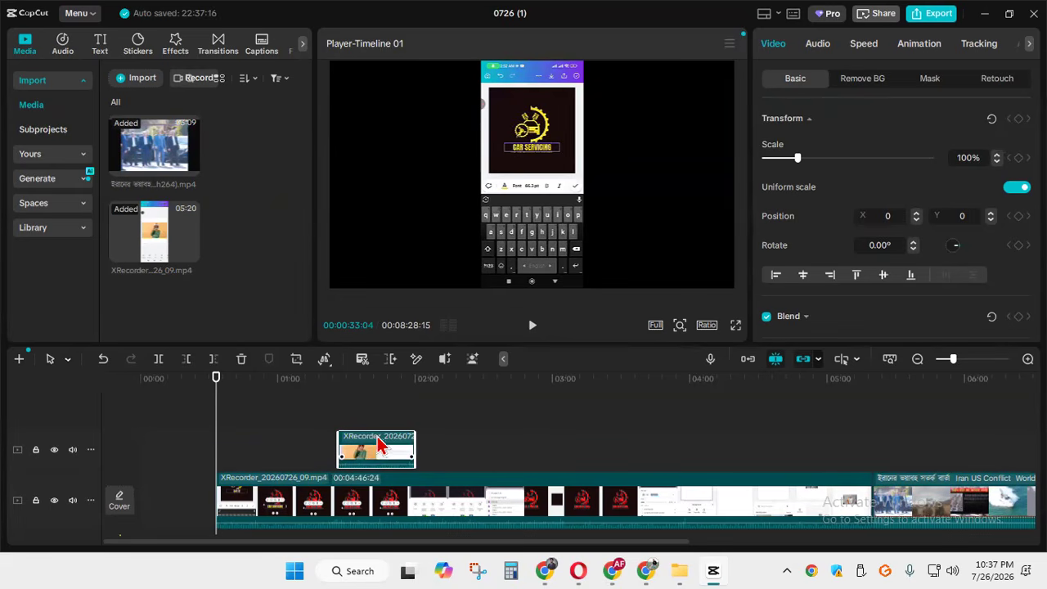
key(Delete)
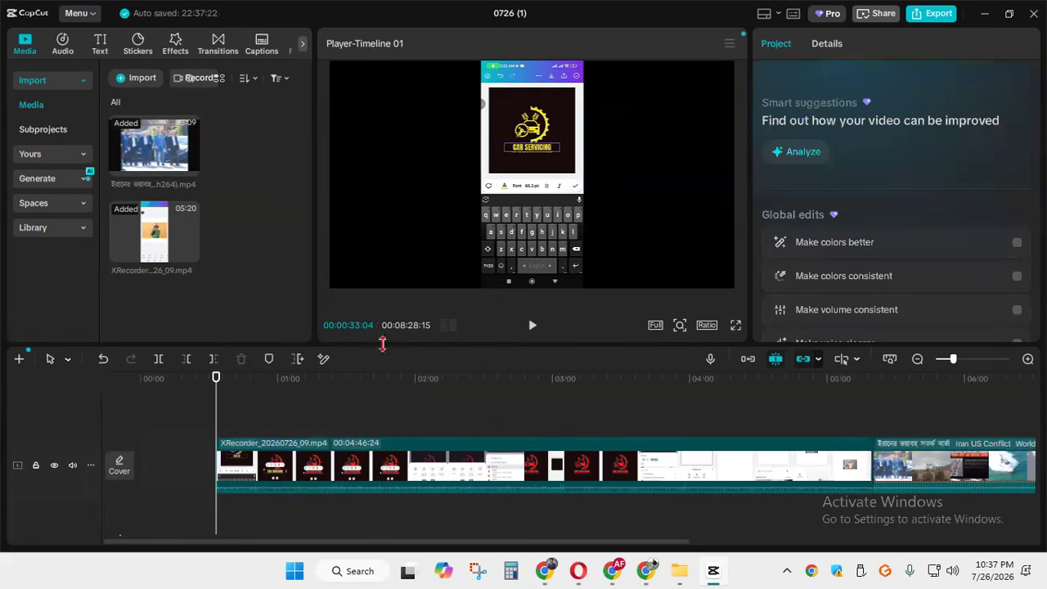
Try Delete right and Delete left on the screen recording, undoing each
drag(217, 412, 645, 390)
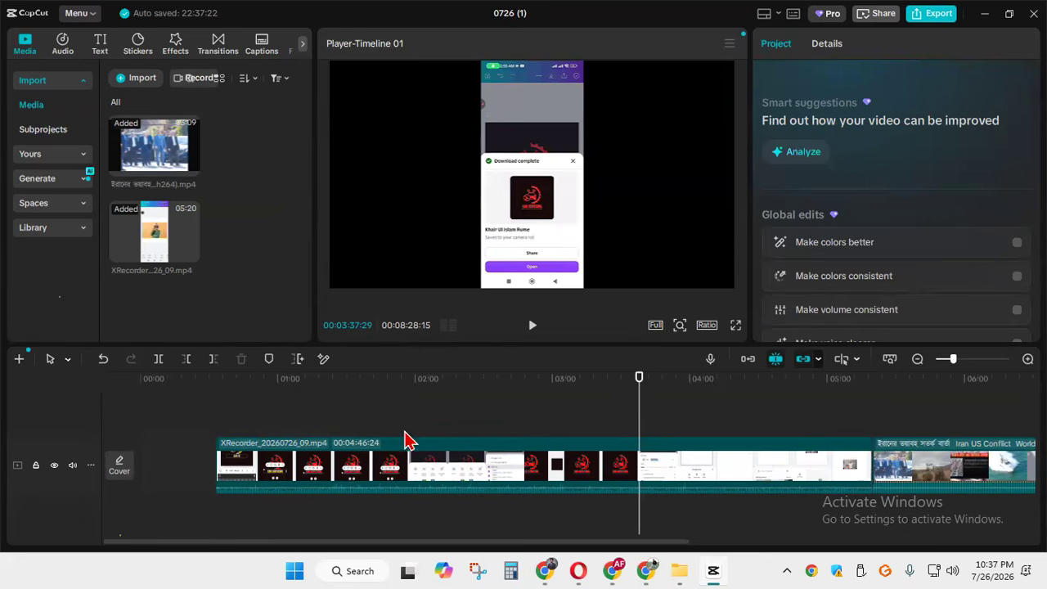
click(215, 361)
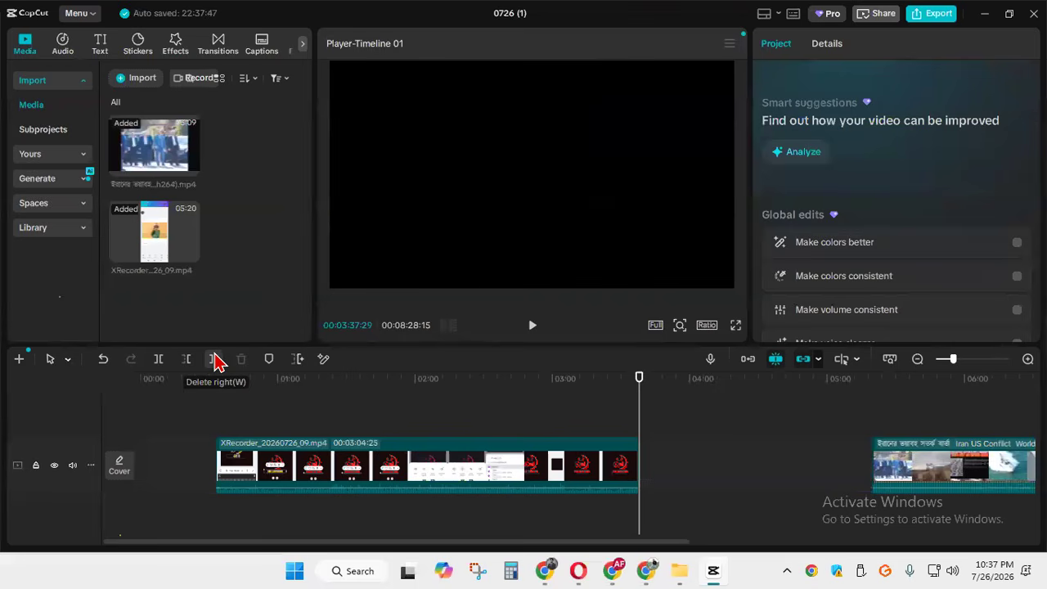
key(ctrl+z)
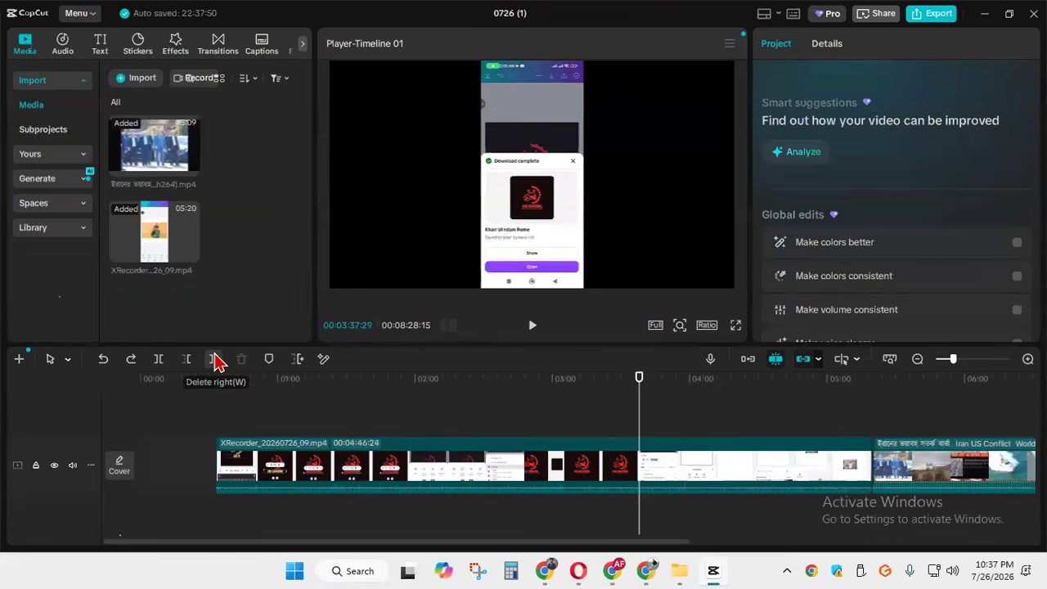
drag(635, 407, 379, 409)
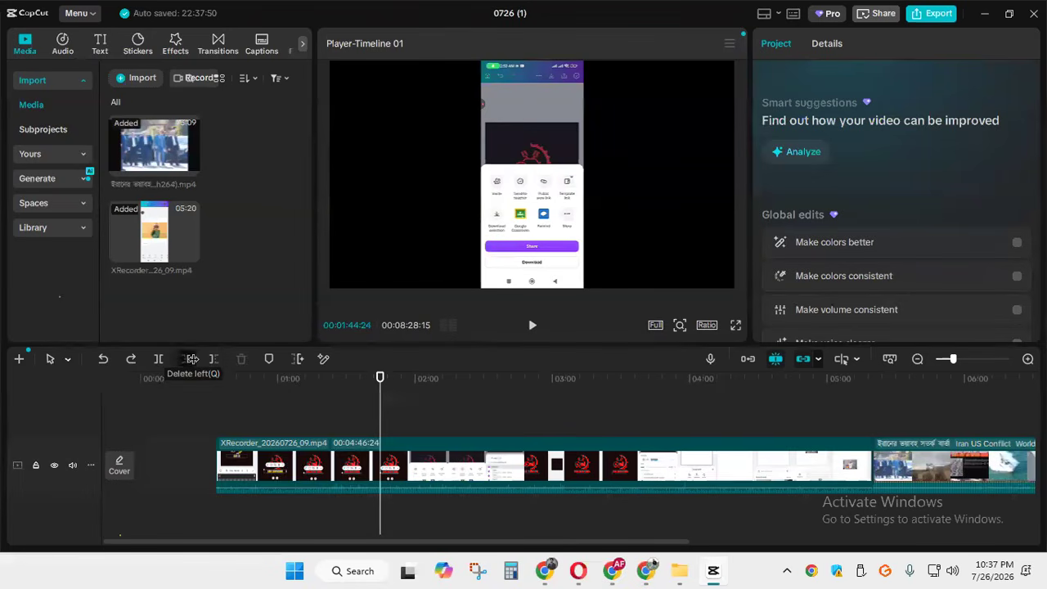
click(192, 360)
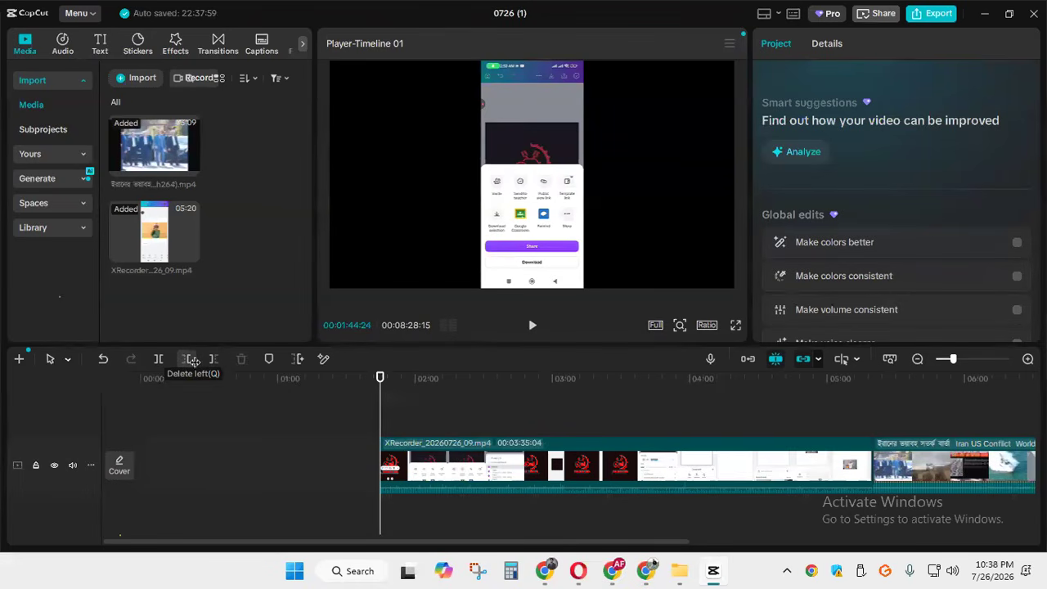
key(ctrl+z)
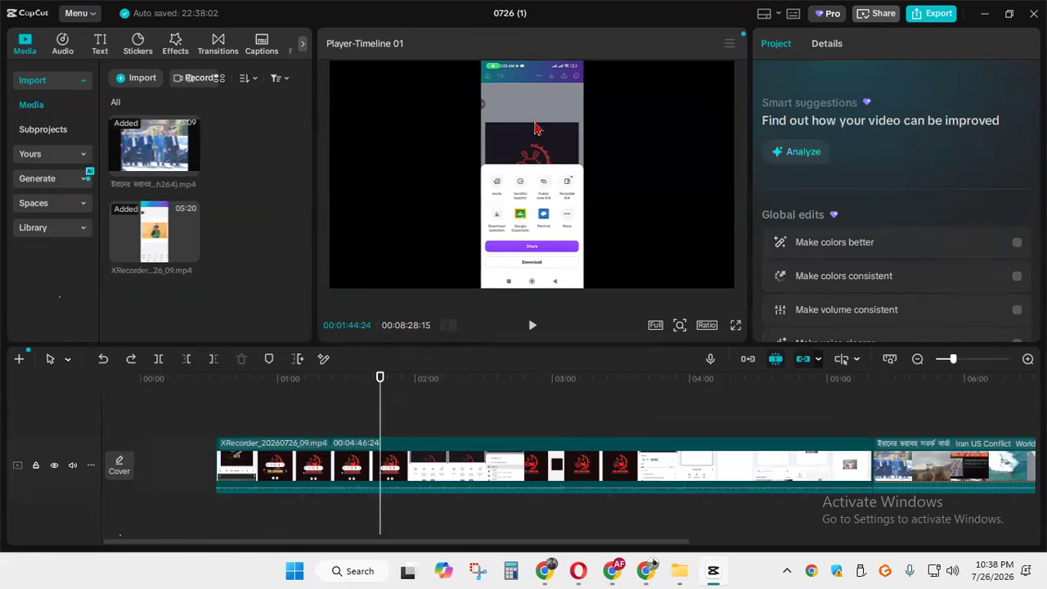
Delete the XRecorder clip and move the 00:03:08:17 news clip to the timeline start
click(664, 470)
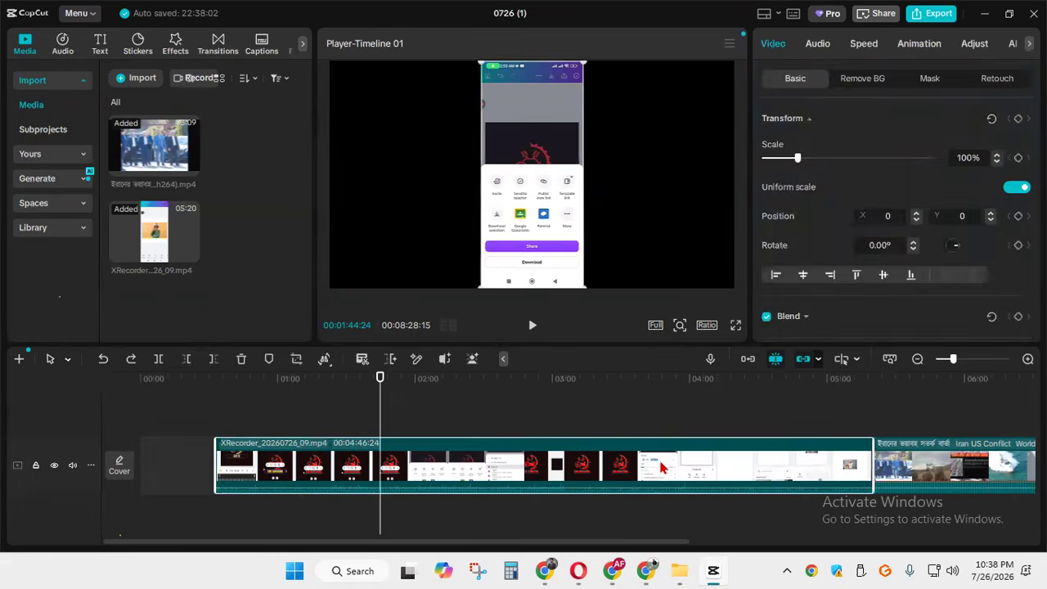
key(Delete)
drag(988, 468, 264, 468)
drag(270, 402, 140, 387)
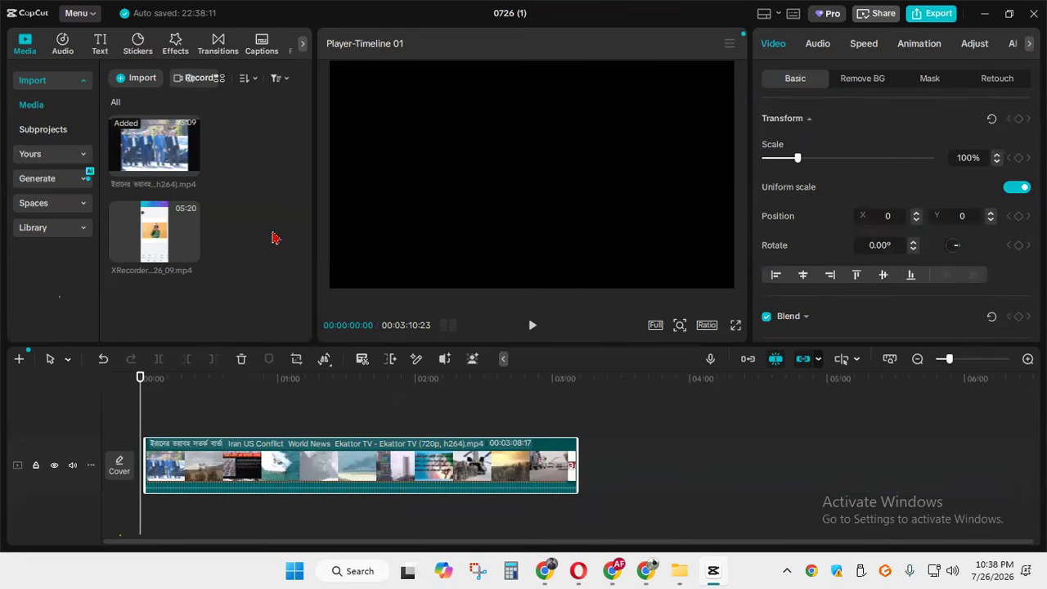
Slide the news clip to 00:00, then scrub the preview to about 0:14
drag(275, 465, 270, 465)
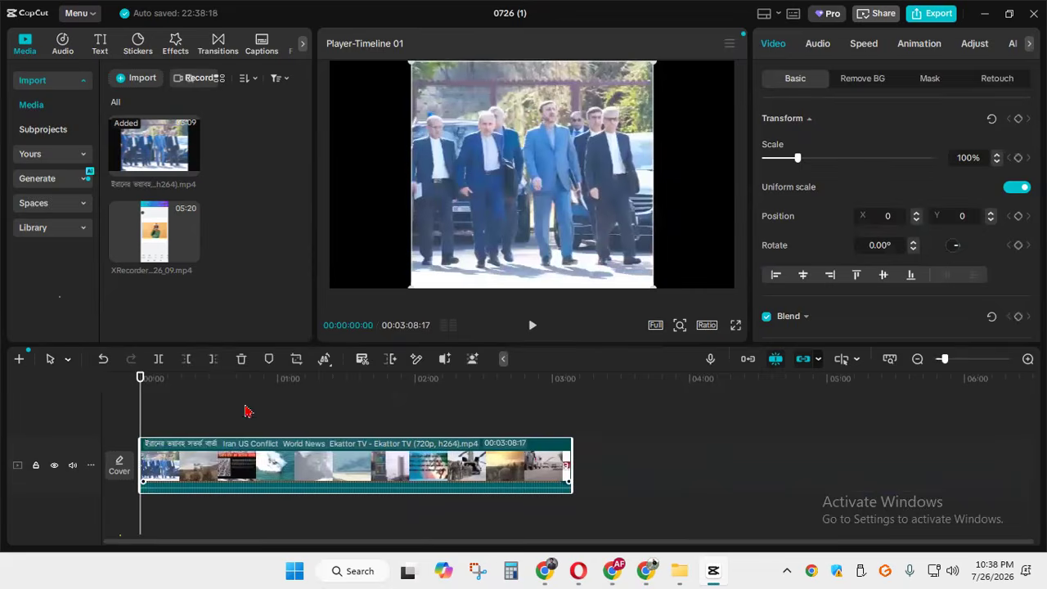
drag(143, 407, 158, 402)
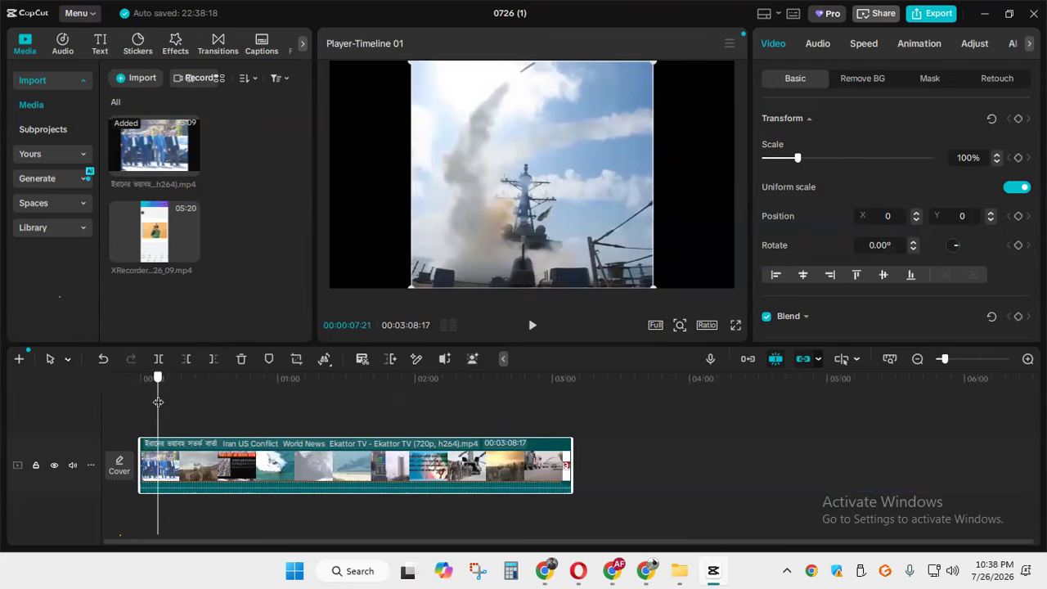
drag(158, 402, 171, 385)
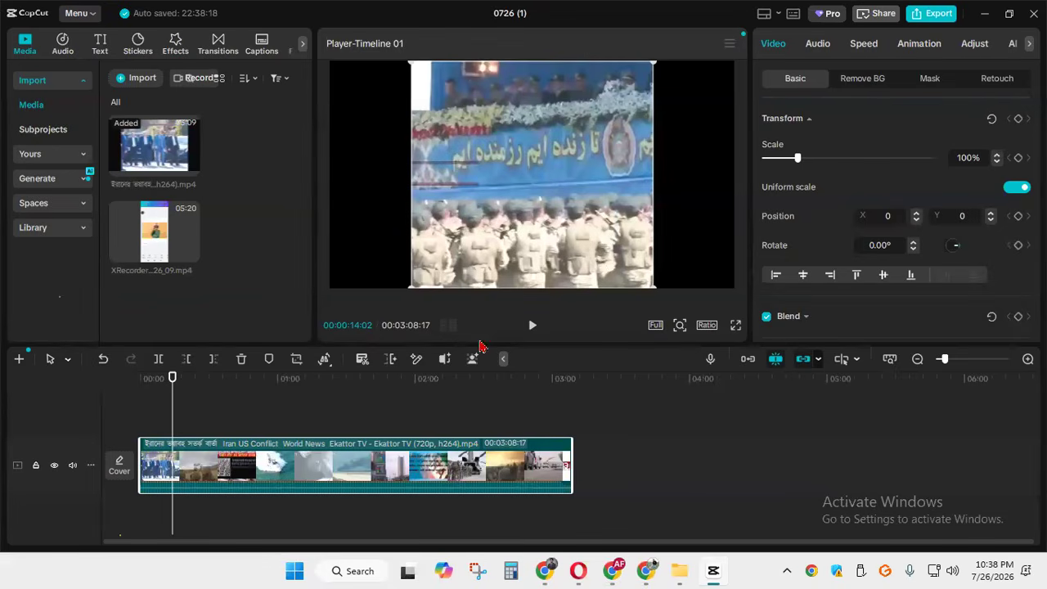
Cut out the few seconds between about 0:14 and 0:20 of the news clip
click(159, 359)
drag(173, 404, 185, 405)
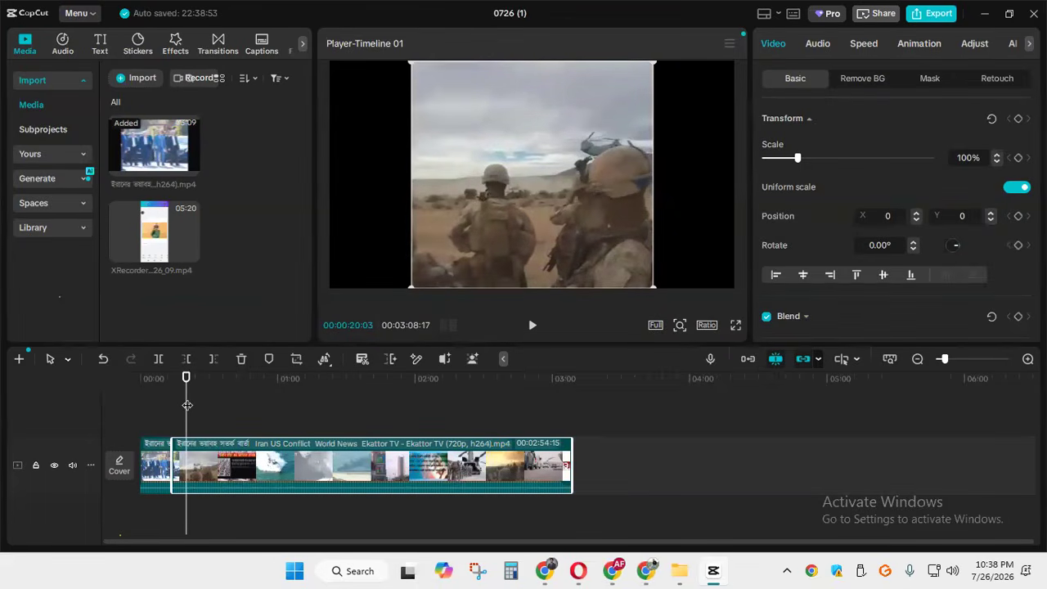
click(161, 359)
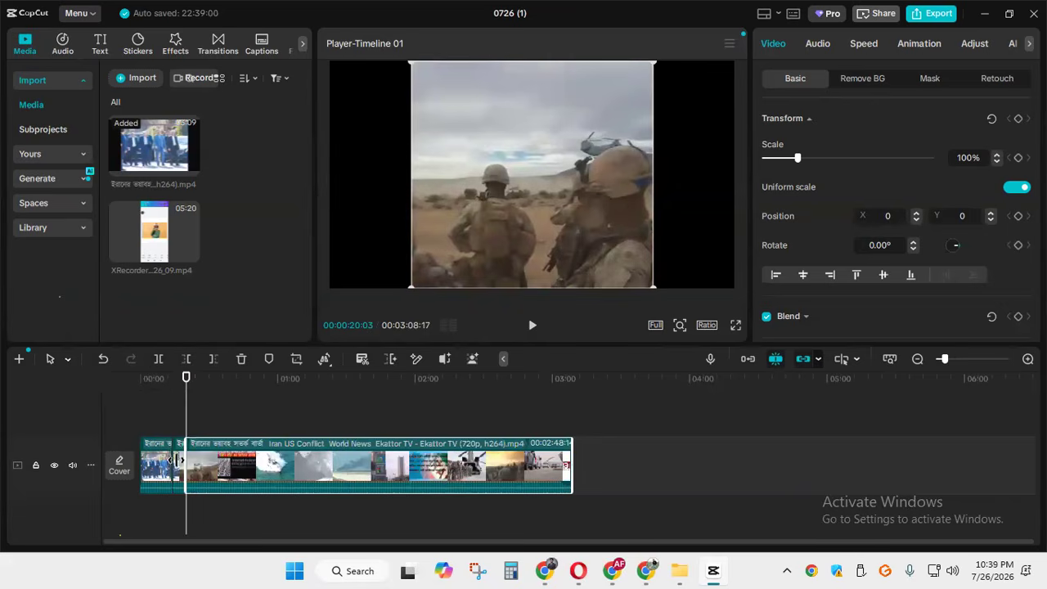
click(175, 463)
key(Delete)
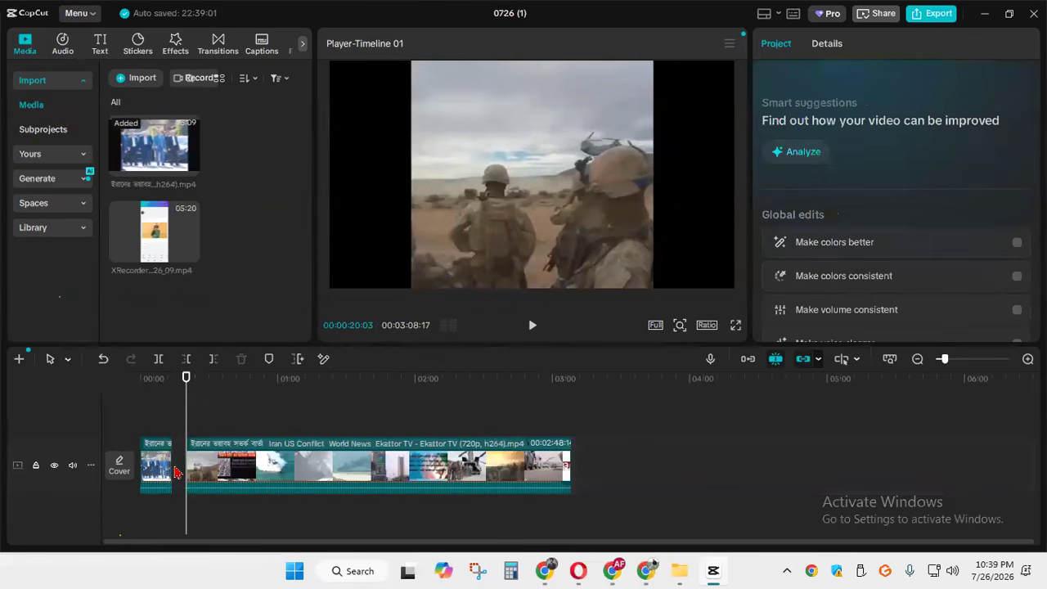
Trim the clip's tail at 3:01 and enable the main track magnet to close gaps
drag(190, 418, 557, 450)
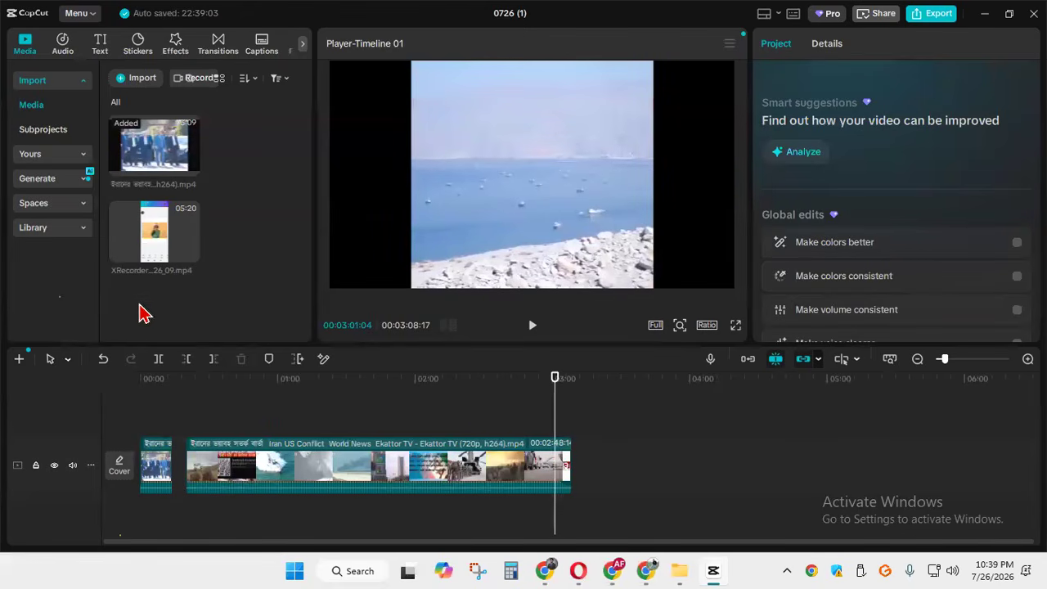
click(161, 362)
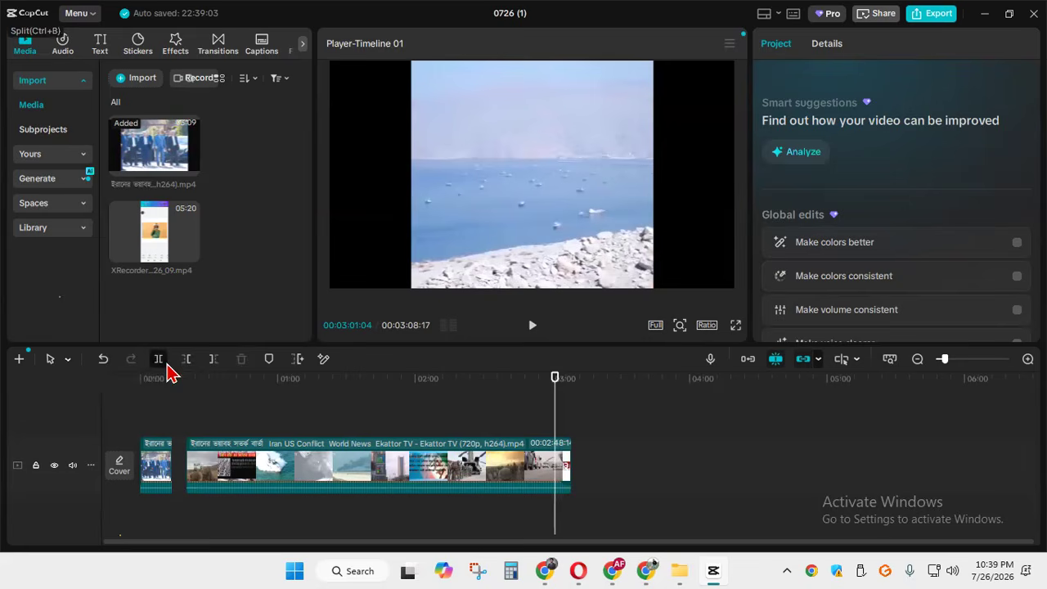
click(565, 473)
key(Delete)
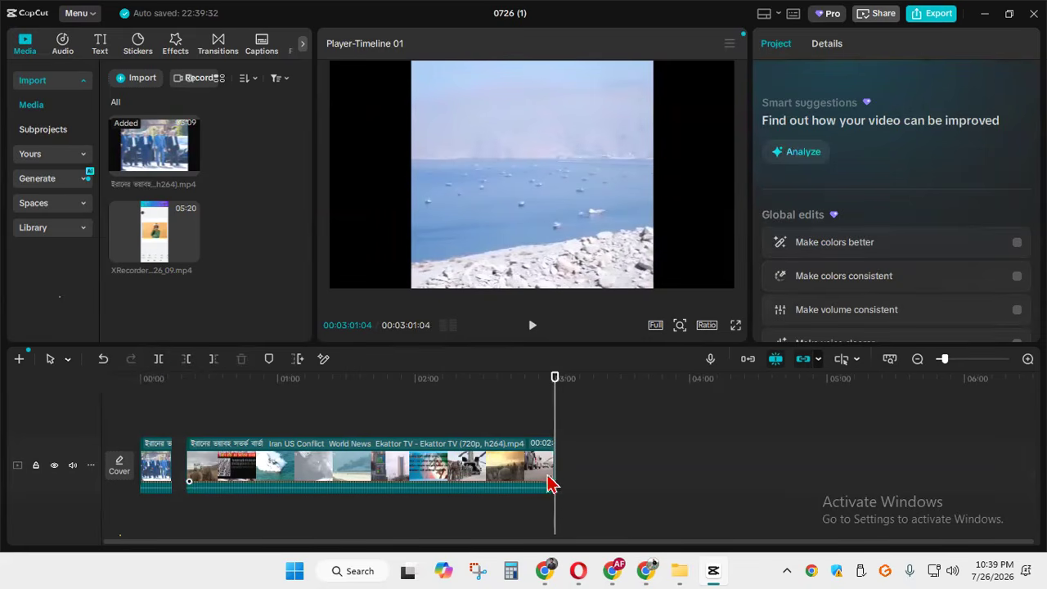
click(748, 359)
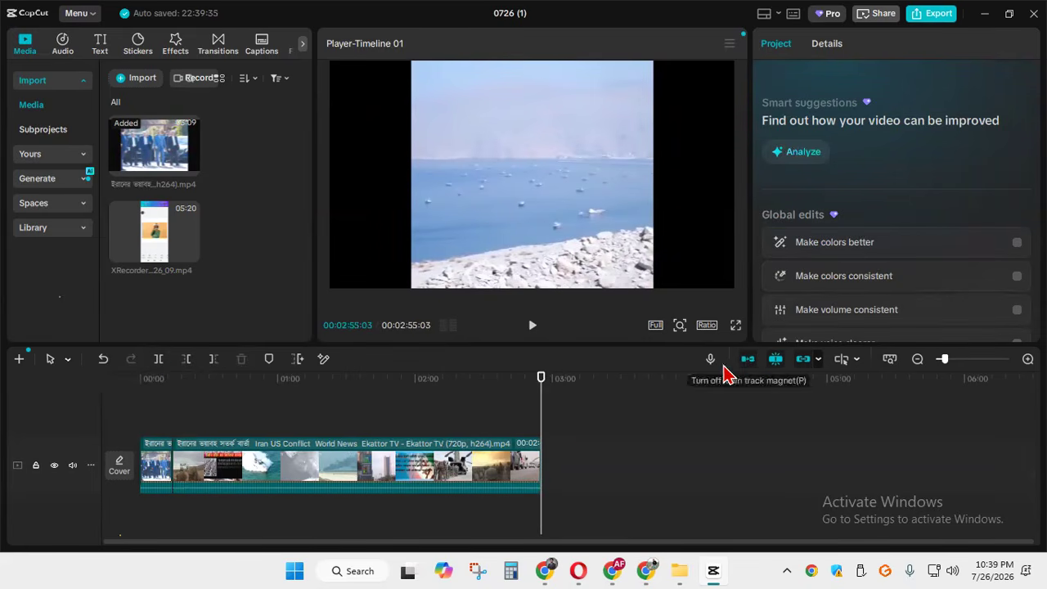
drag(537, 411, 180, 379)
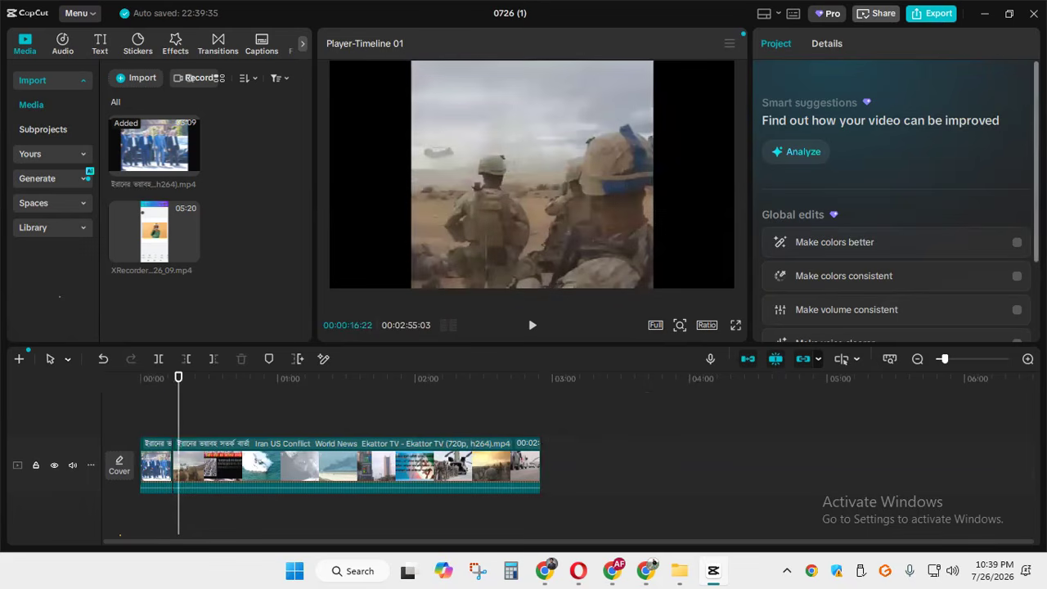
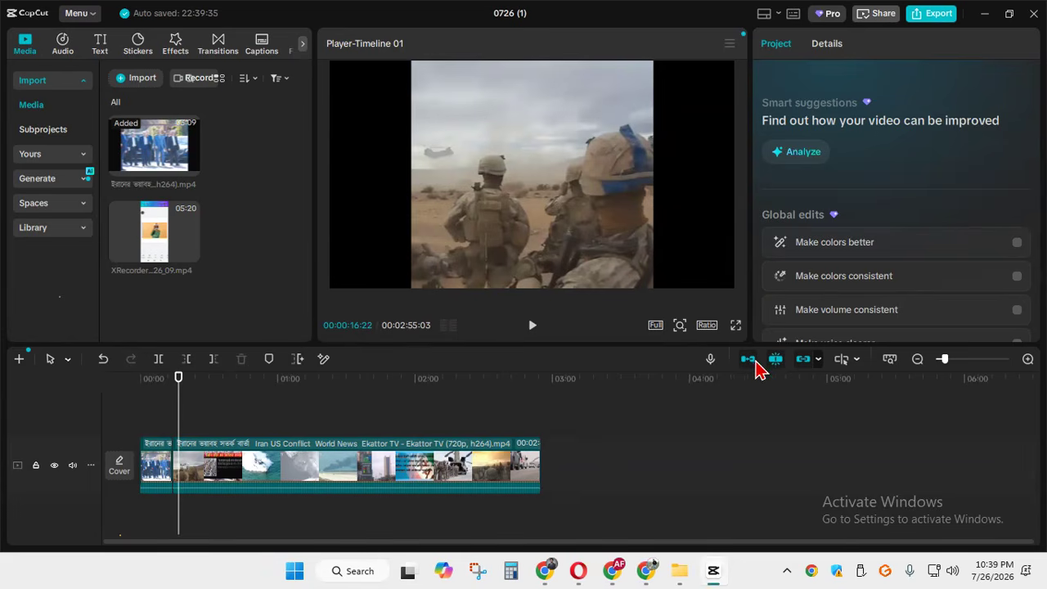
Slide the news clip along the main track and turn on the main track magnet to close the gap
click(360, 466)
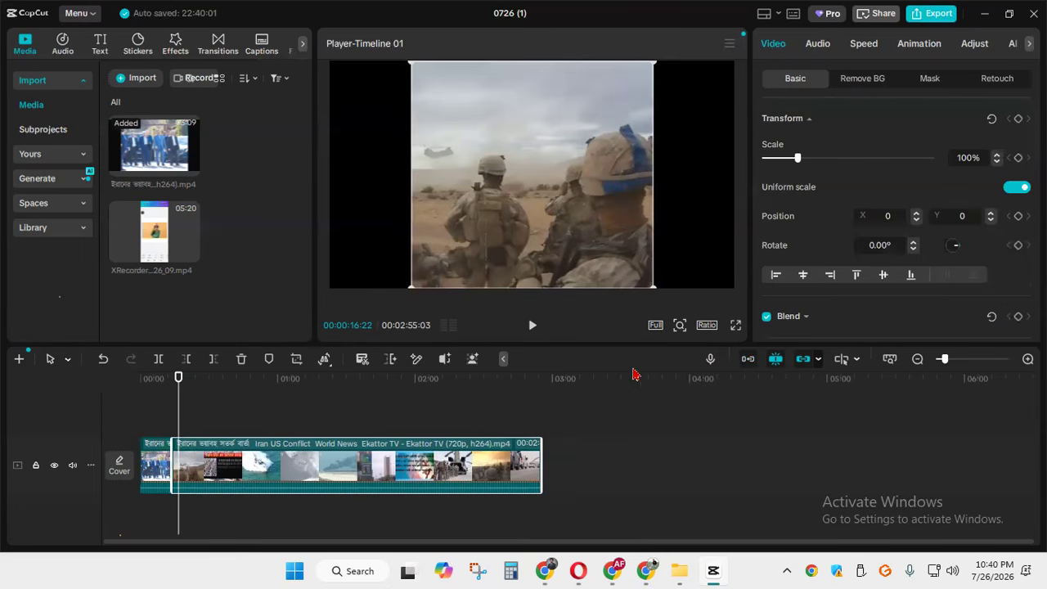
drag(245, 458, 251, 459)
drag(179, 399, 170, 404)
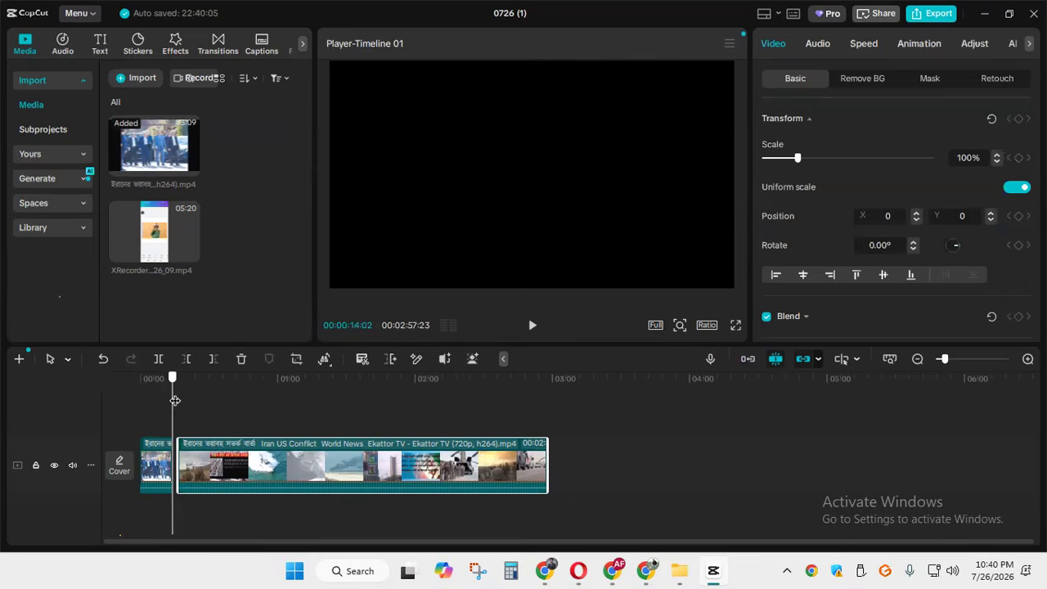
click(748, 359)
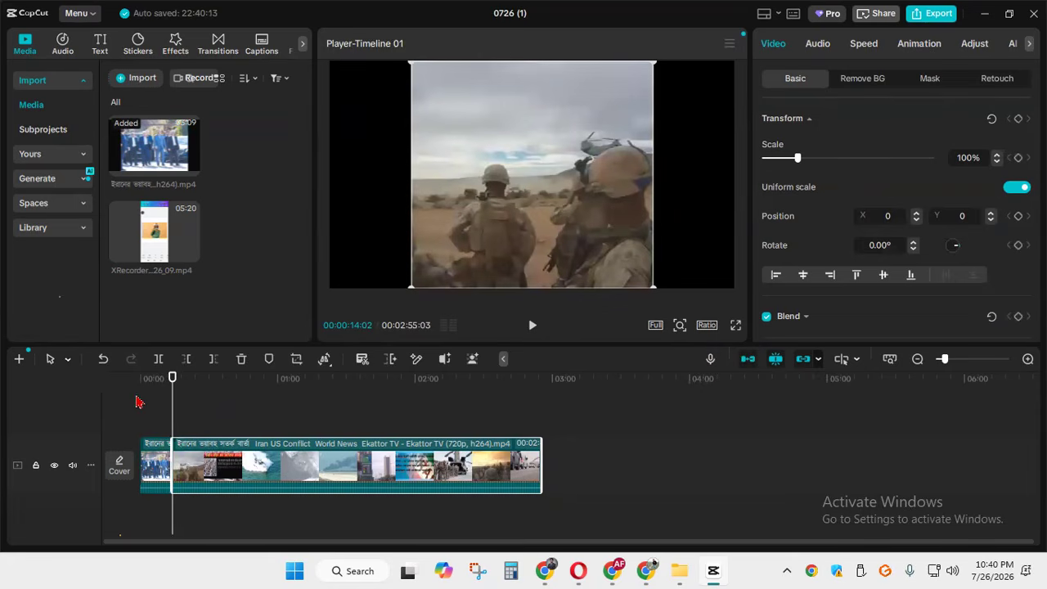
drag(165, 402, 242, 415)
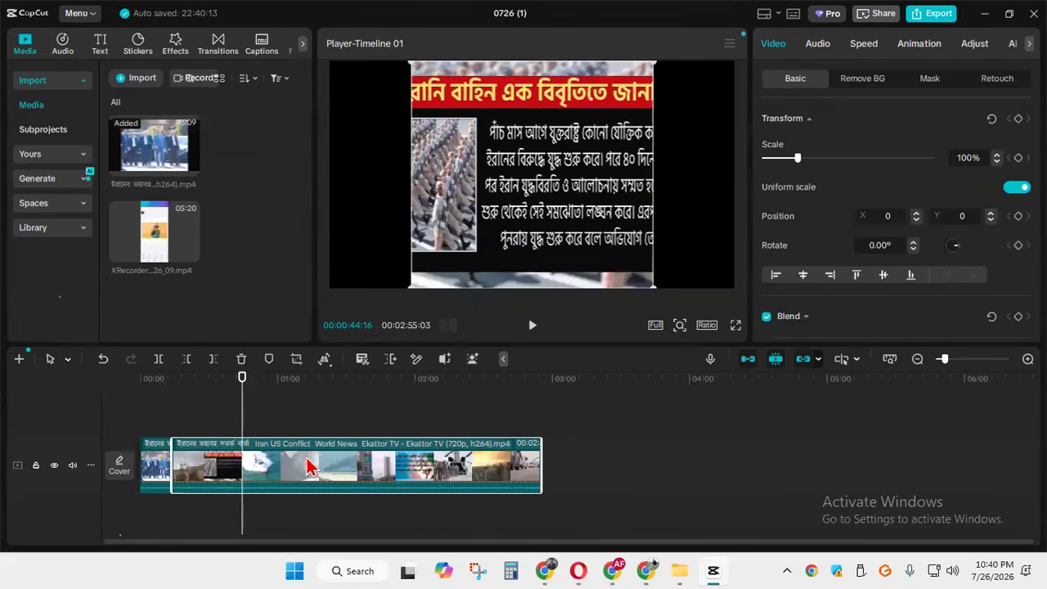
Zoom into the timeline and park the playhead at 00:00:50:14
click(1028, 358)
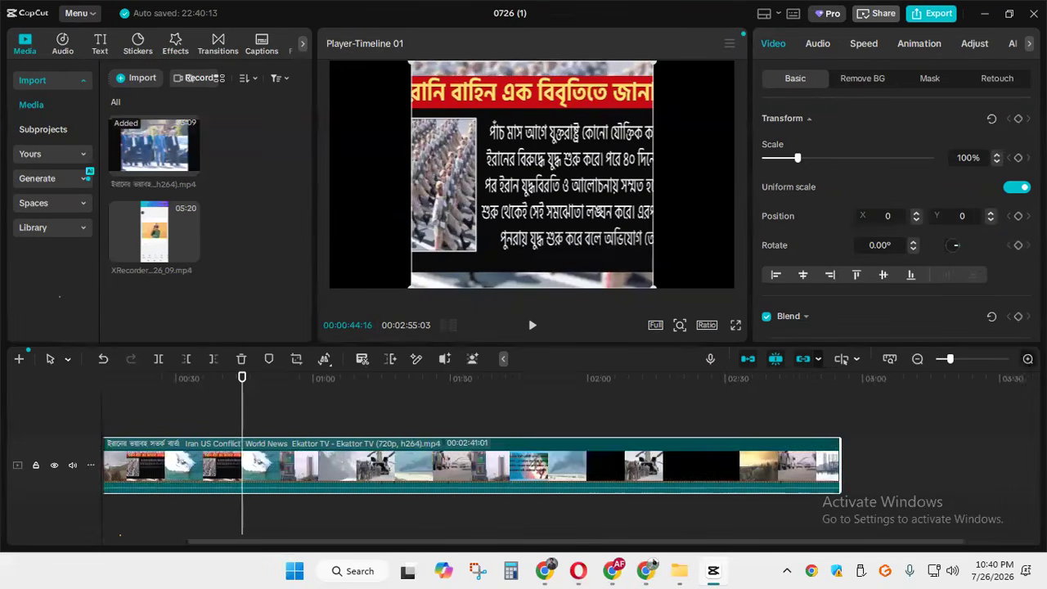
click(1028, 359)
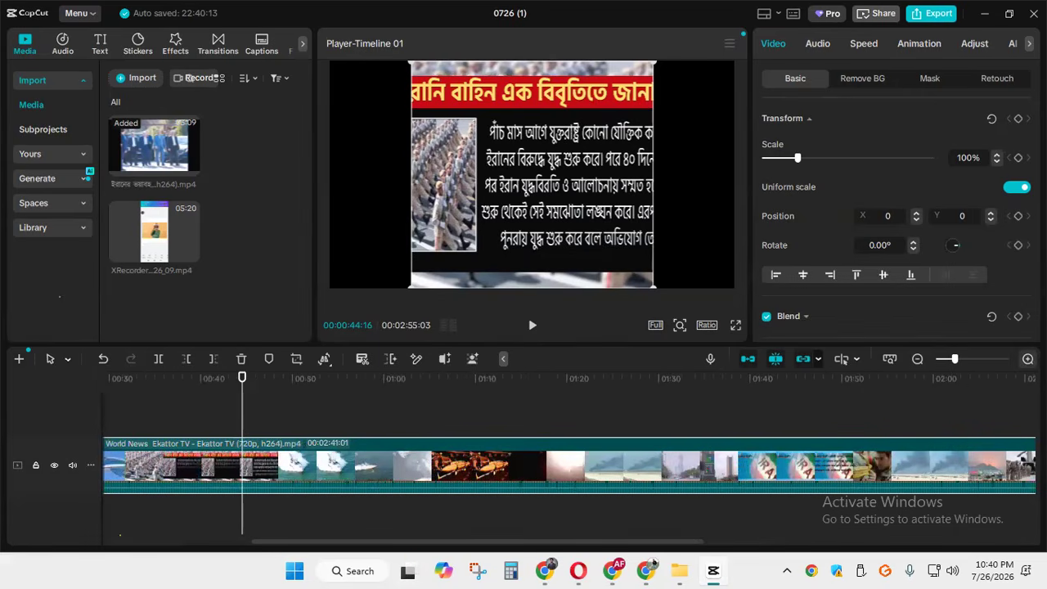
drag(465, 543, 270, 534)
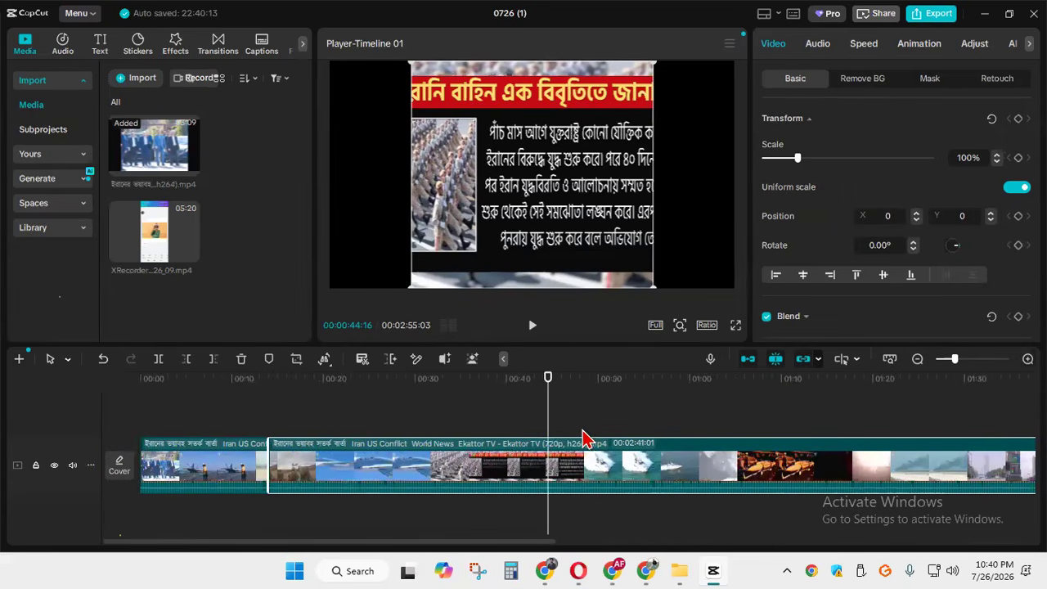
click(537, 423)
drag(533, 422, 607, 437)
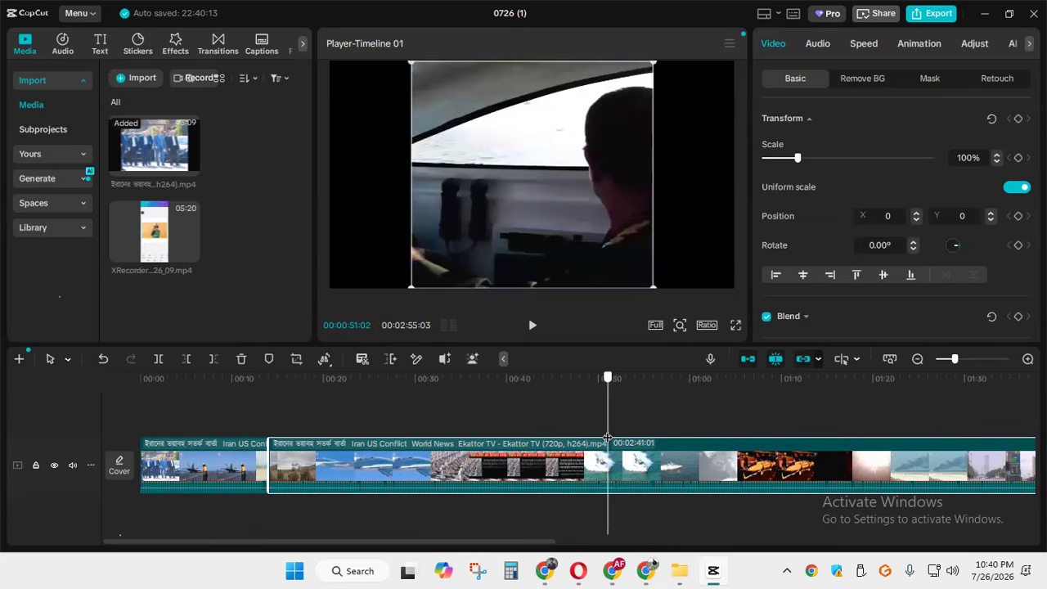
scroll(607, 437, up, 2)
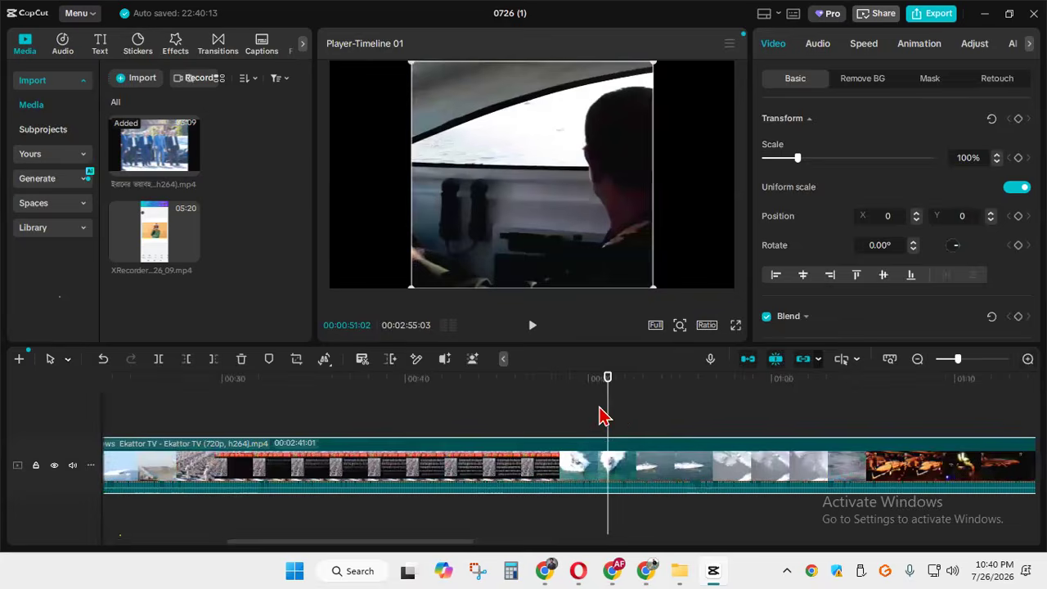
click(597, 412)
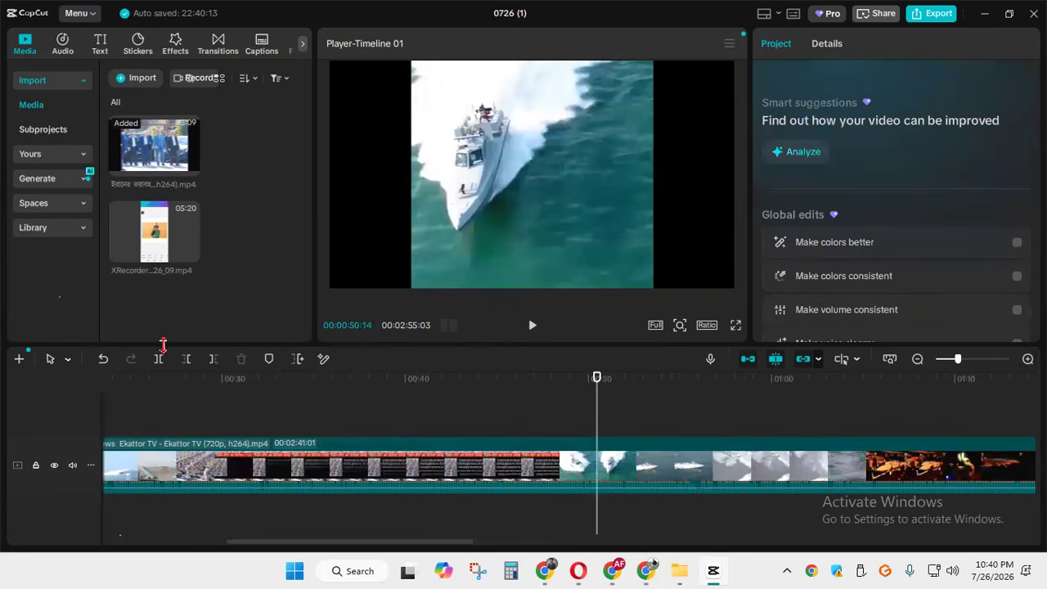
Split the news clip at 00:50:14 and 00:51:11 and lift the short middle piece to a separate track
click(160, 360)
drag(599, 416, 614, 417)
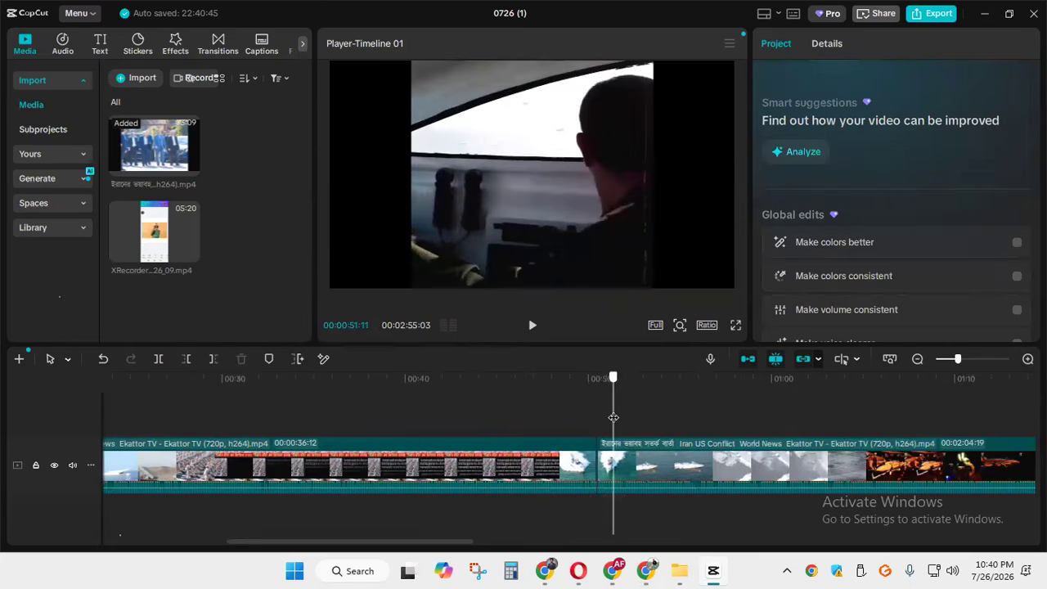
click(159, 358)
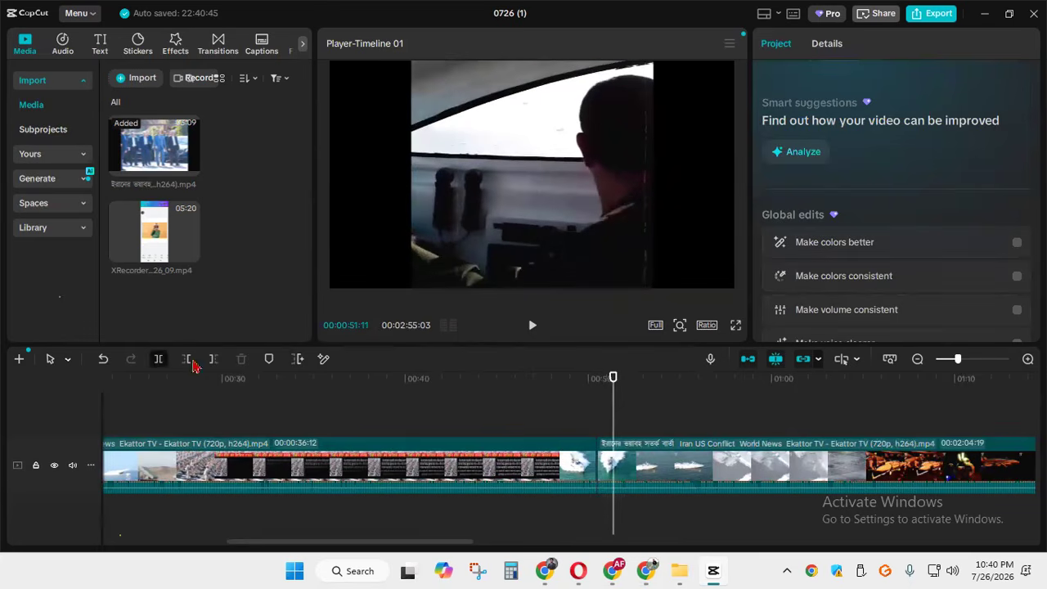
click(607, 461)
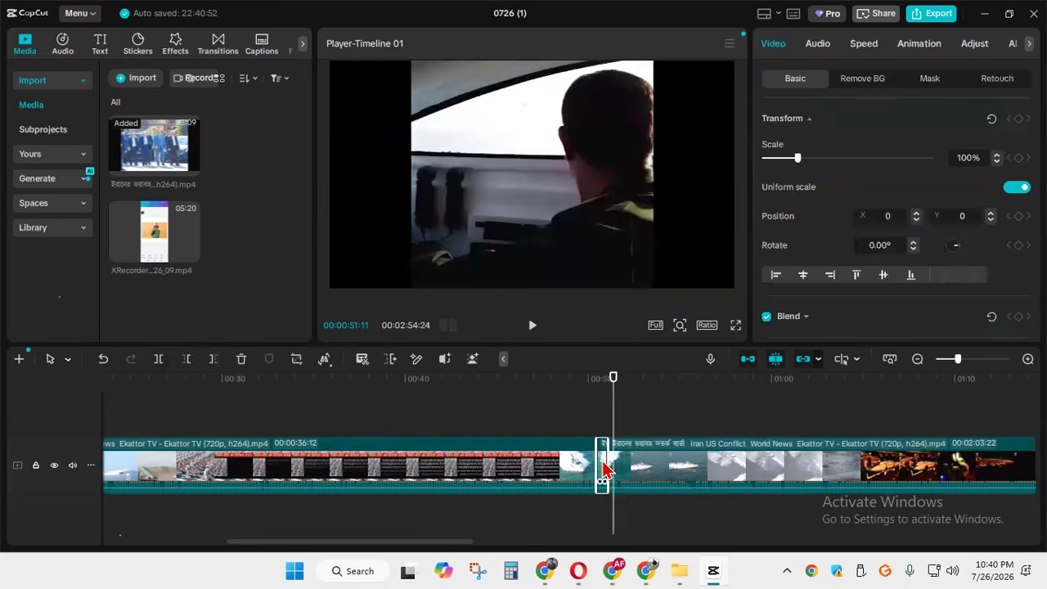
drag(605, 473, 420, 448)
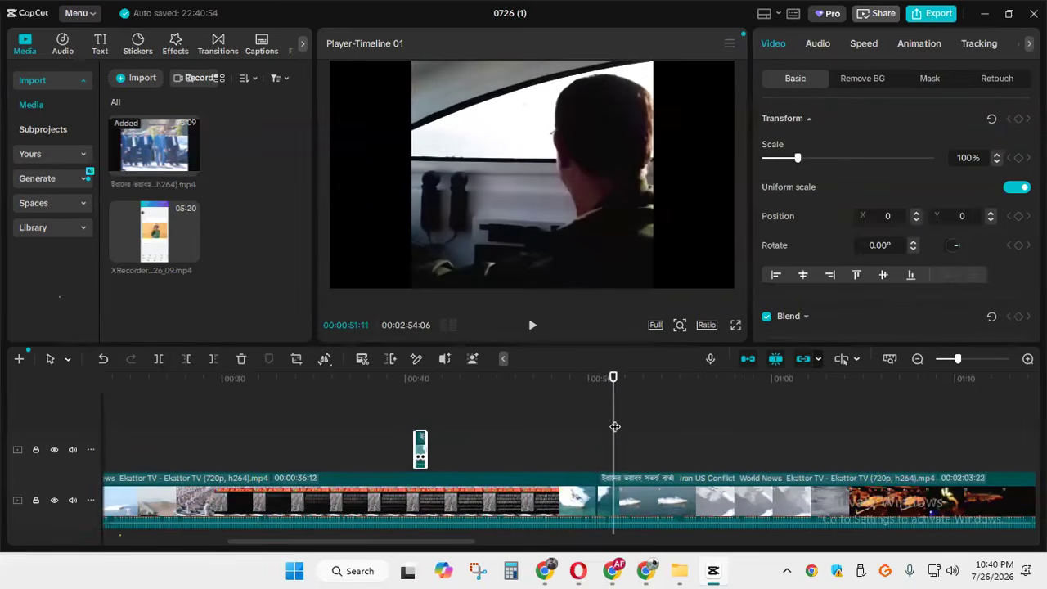
Preview the footage around the cut, then delete the lifted snippet
click(584, 429)
click(526, 328)
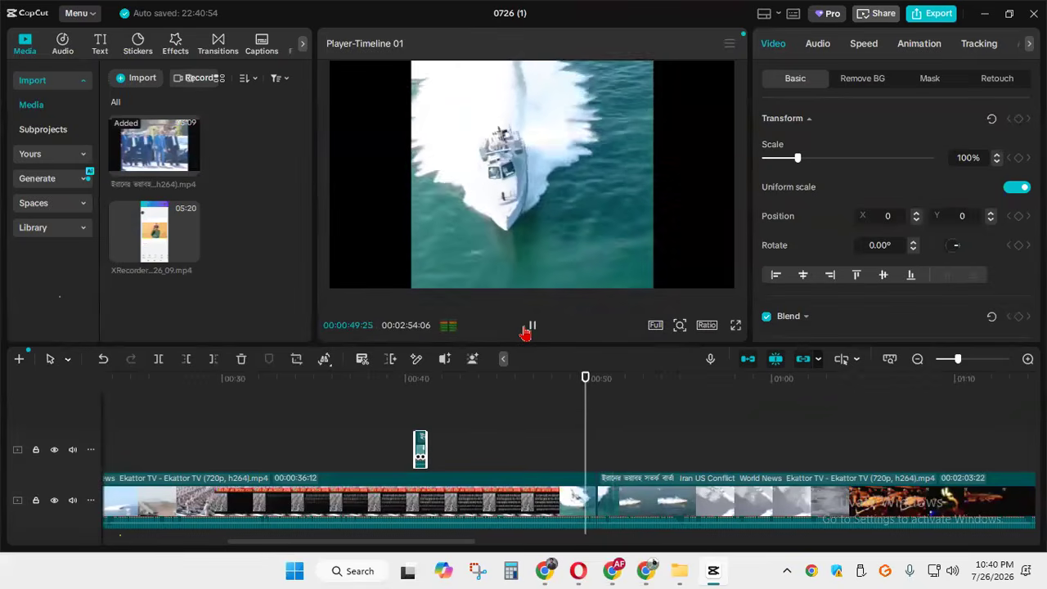
click(528, 329)
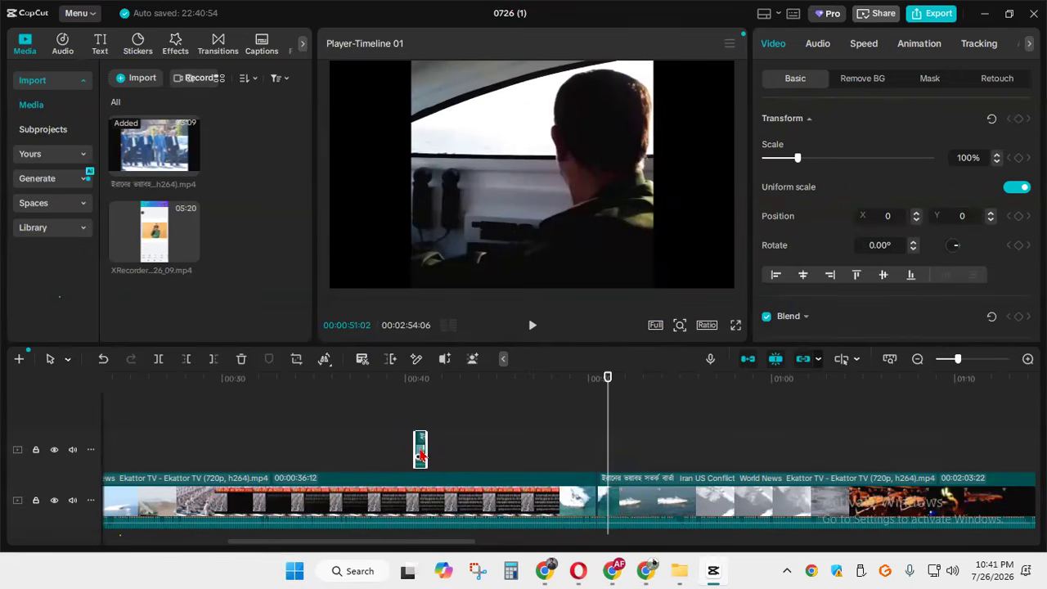
key(Delete)
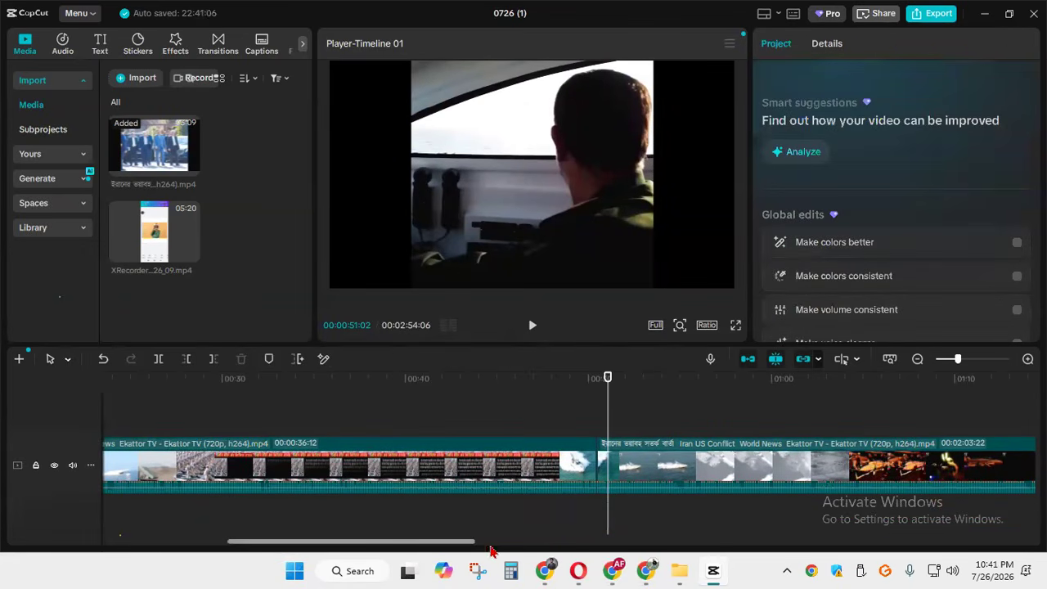
Zoom the timeline back out and marquee-select all three remaining clips
drag(467, 542, 360, 538)
drag(448, 544, 304, 538)
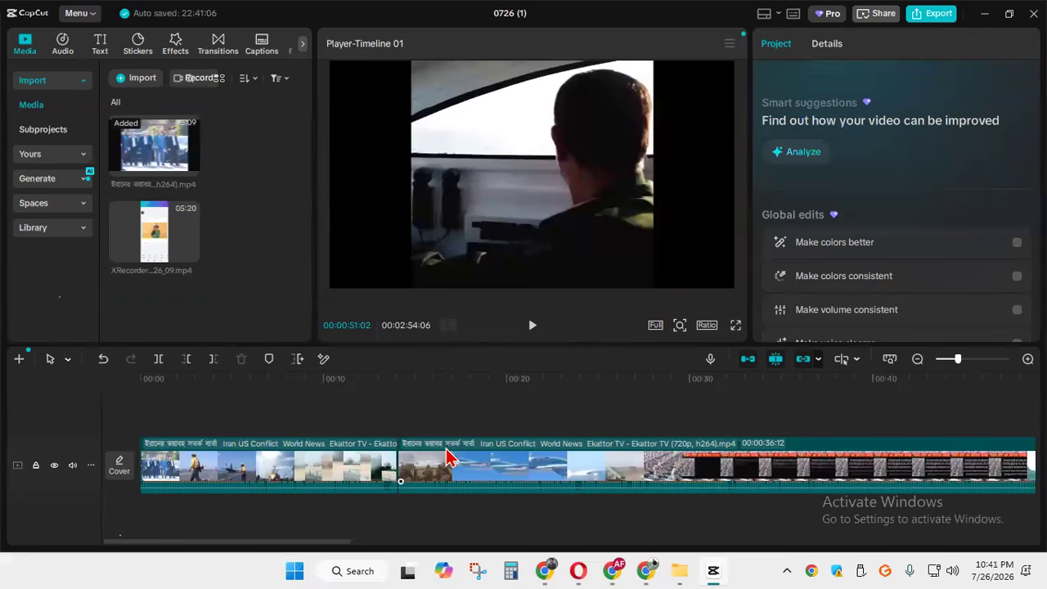
scroll(357, 518, down, 1)
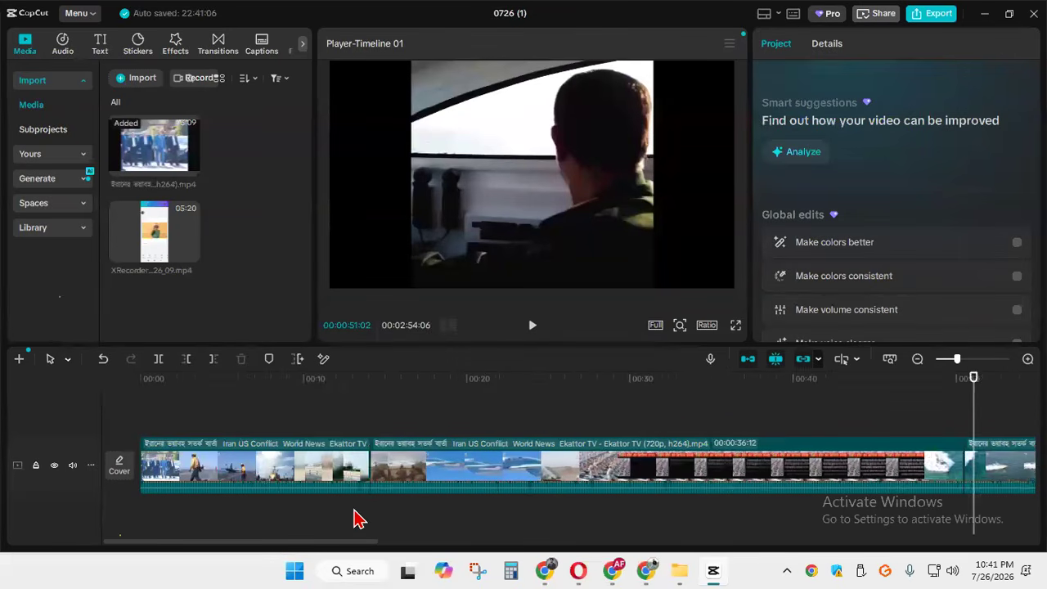
scroll(358, 519, down, 4)
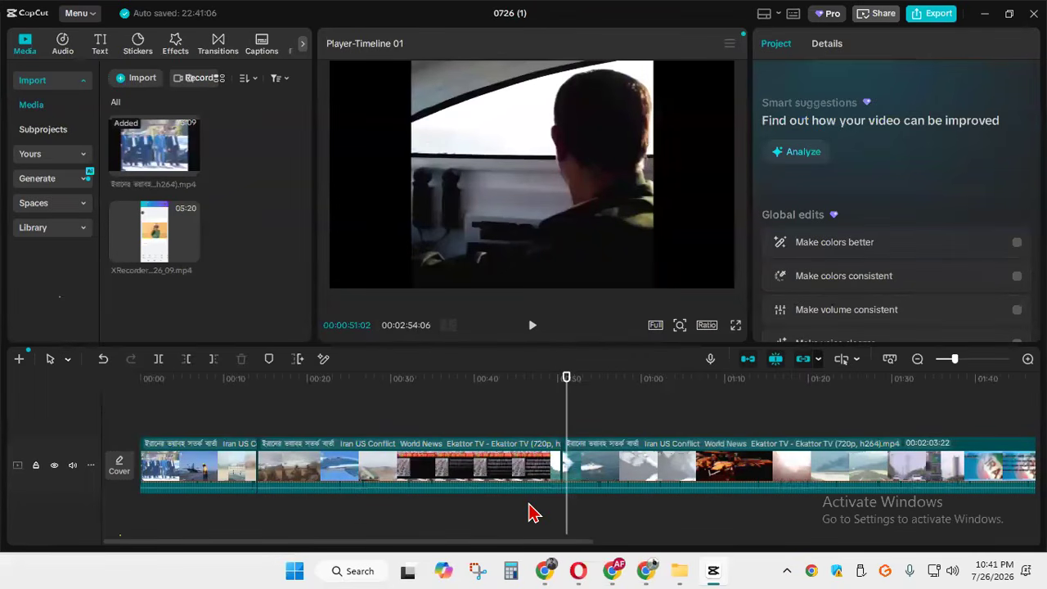
scroll(528, 513, down, 4)
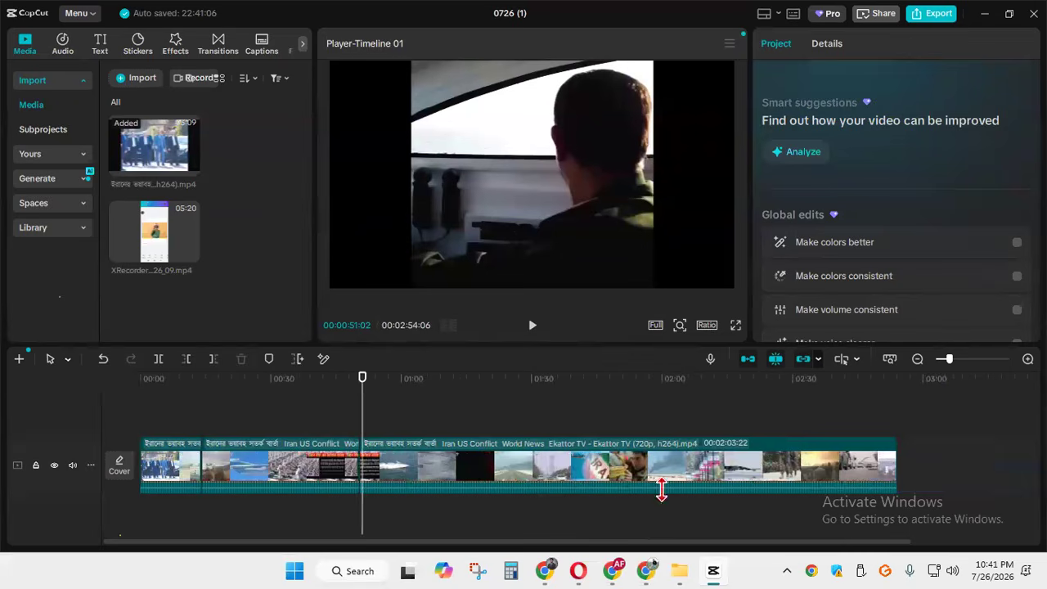
drag(969, 475, 161, 472)
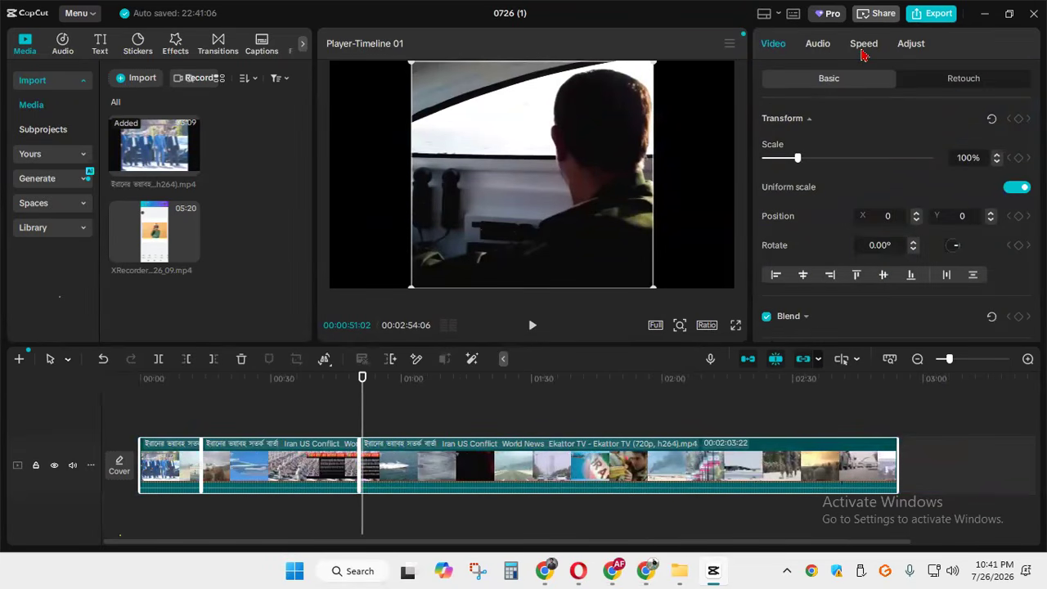
Speed up the clips to about 1.1x, bringing the total length to 2:31
click(864, 47)
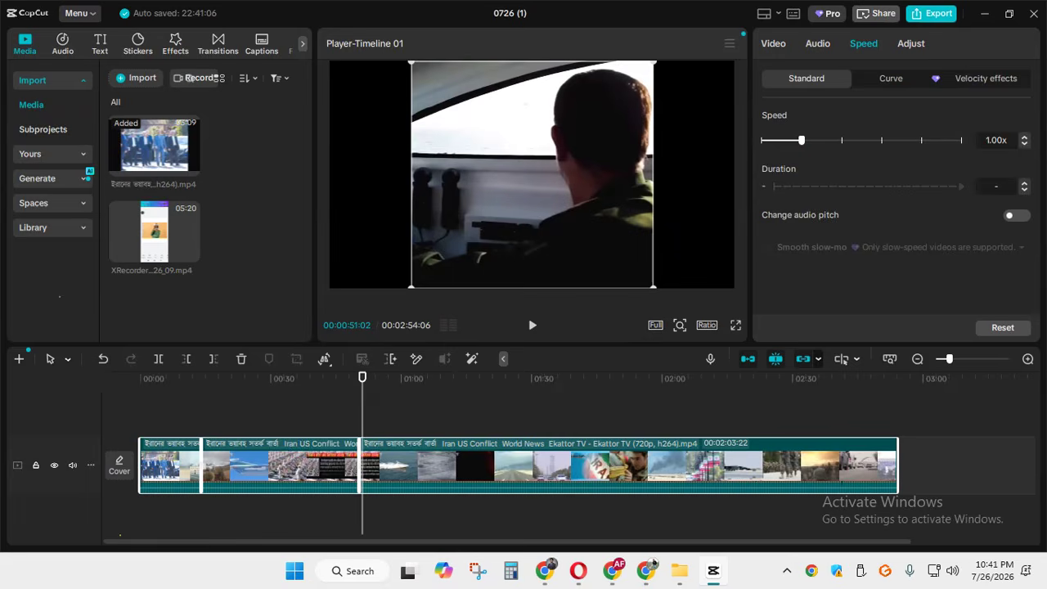
drag(801, 140, 805, 140)
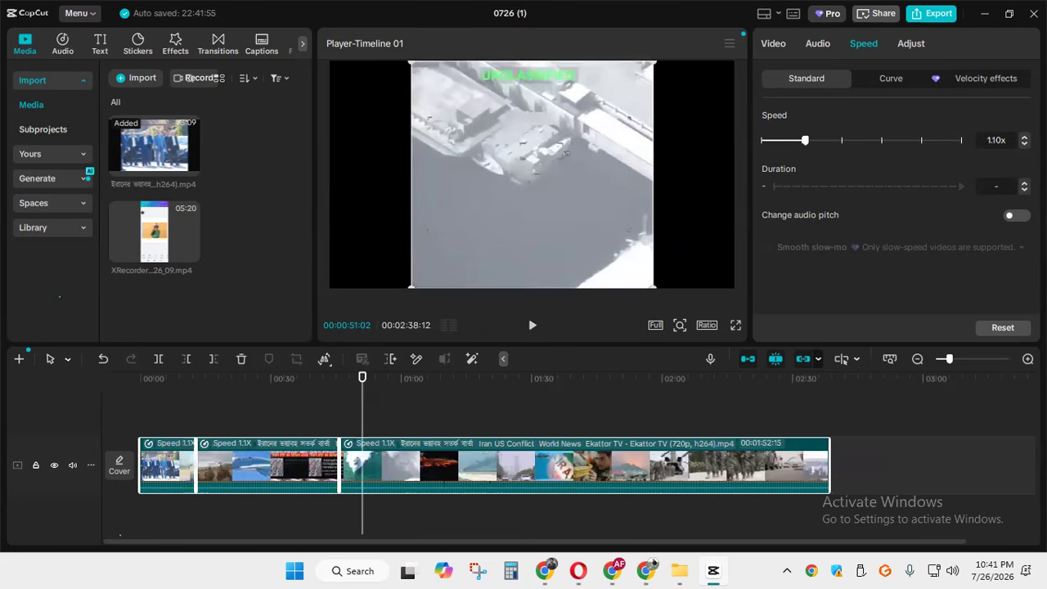
drag(805, 140, 810, 140)
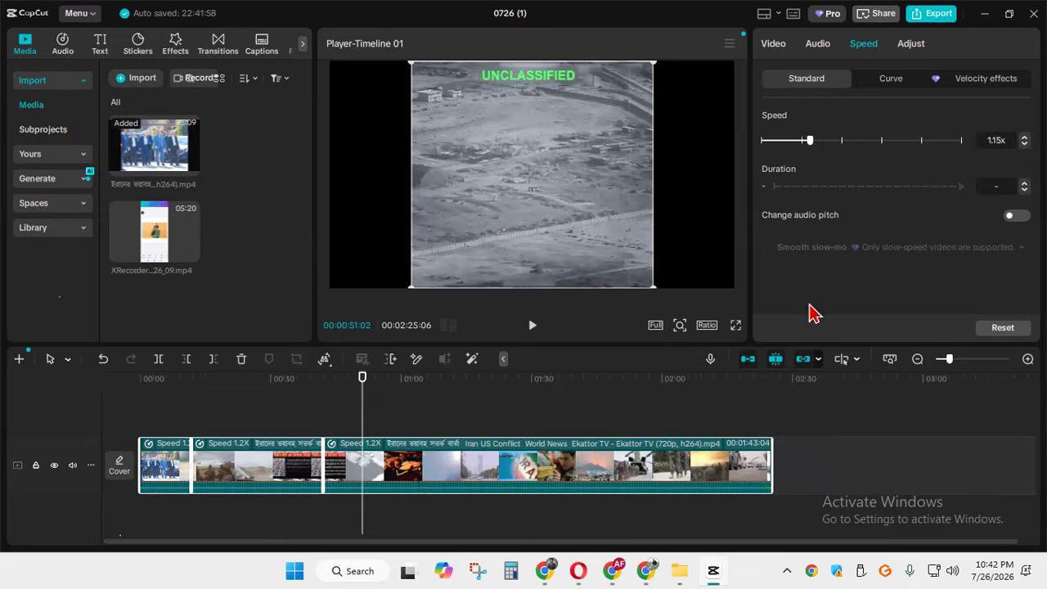
click(666, 409)
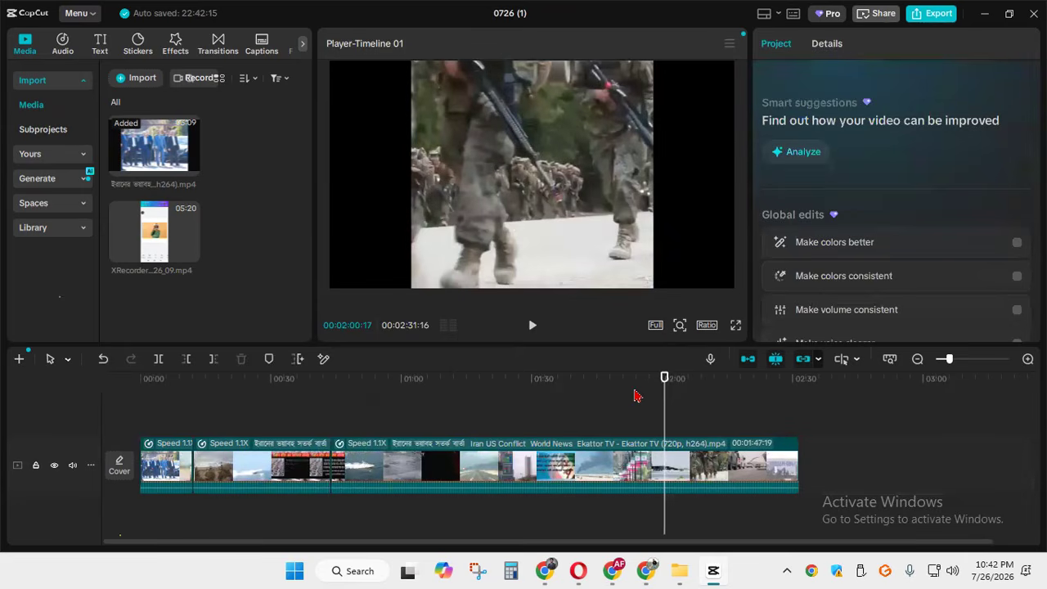
click(486, 464)
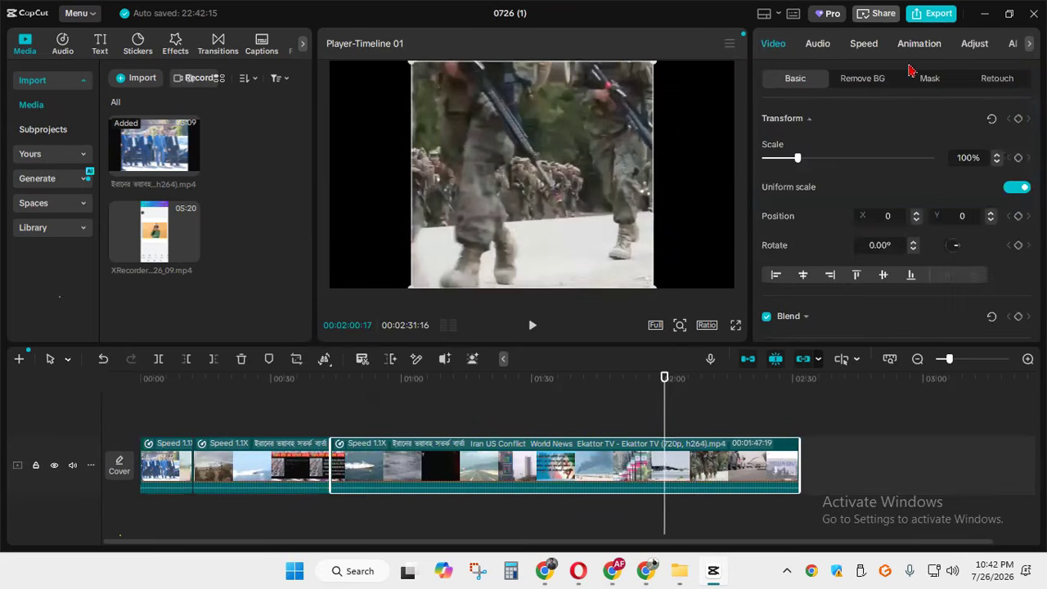
click(871, 47)
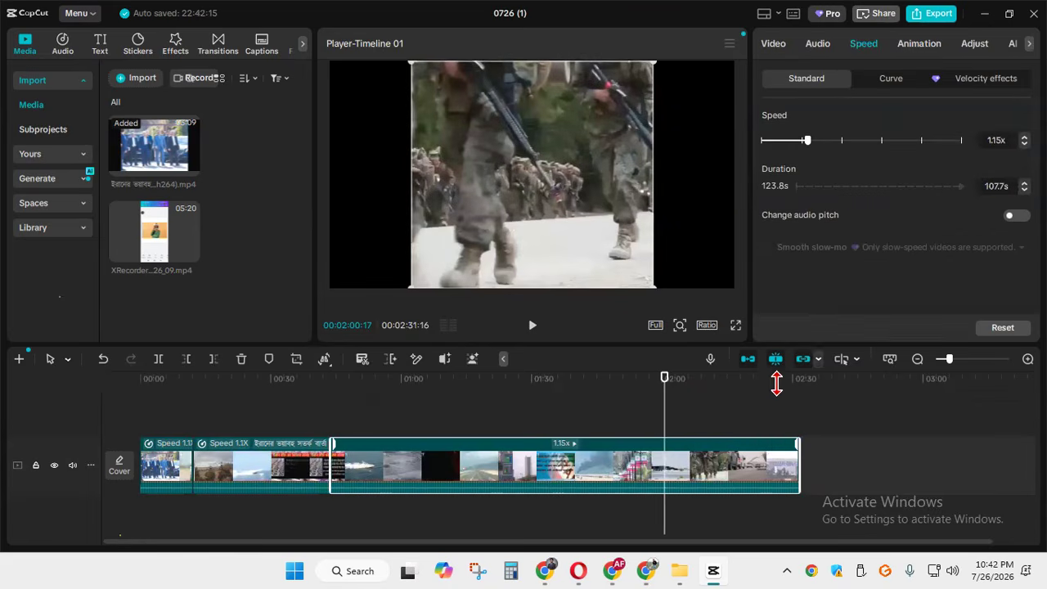
drag(665, 422, 169, 364)
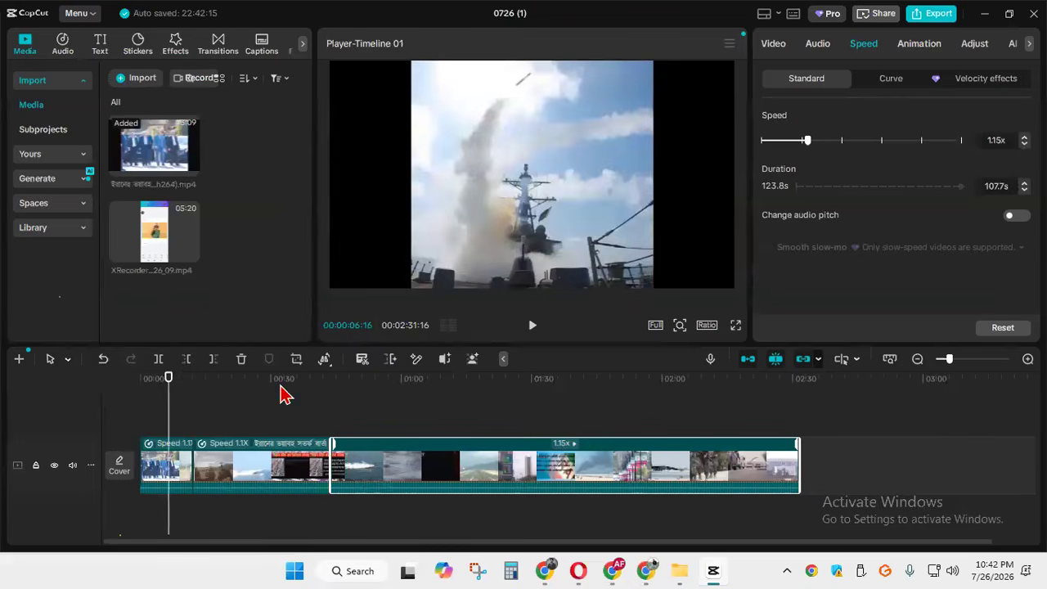
Scale the first clip up slightly in the preview and bring up its Video transform settings
click(520, 263)
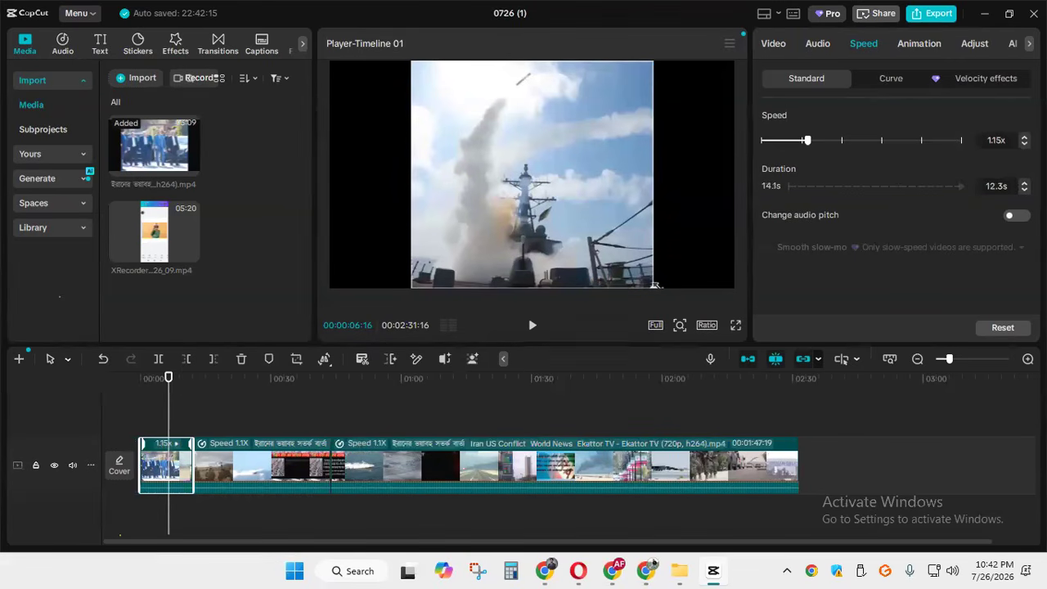
mouse_move(655, 285)
mouse_down()
mouse_move(753, 374)
mouse_move(668, 270)
mouse_up()
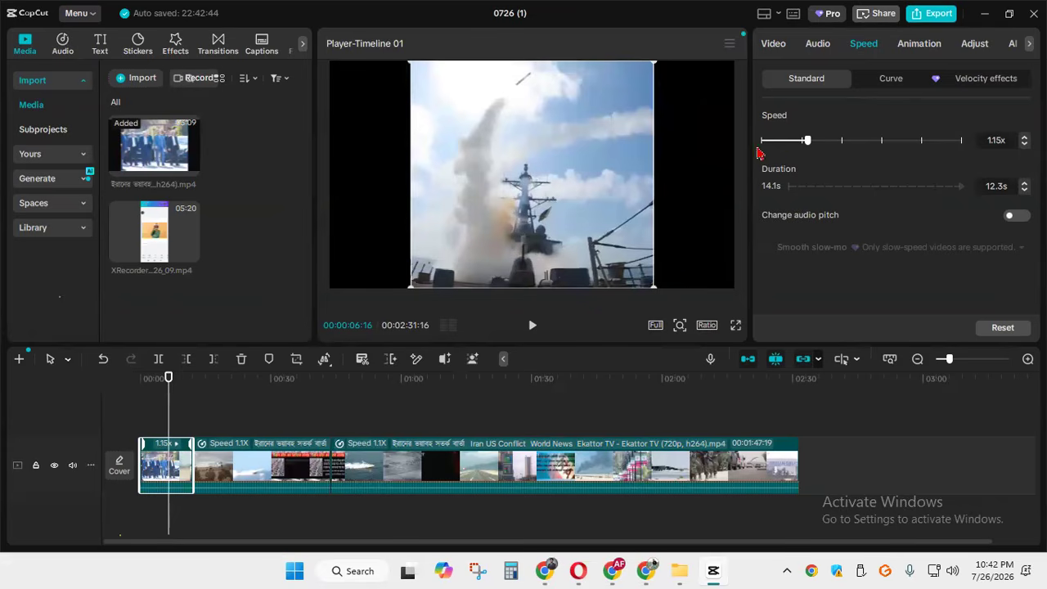
click(777, 47)
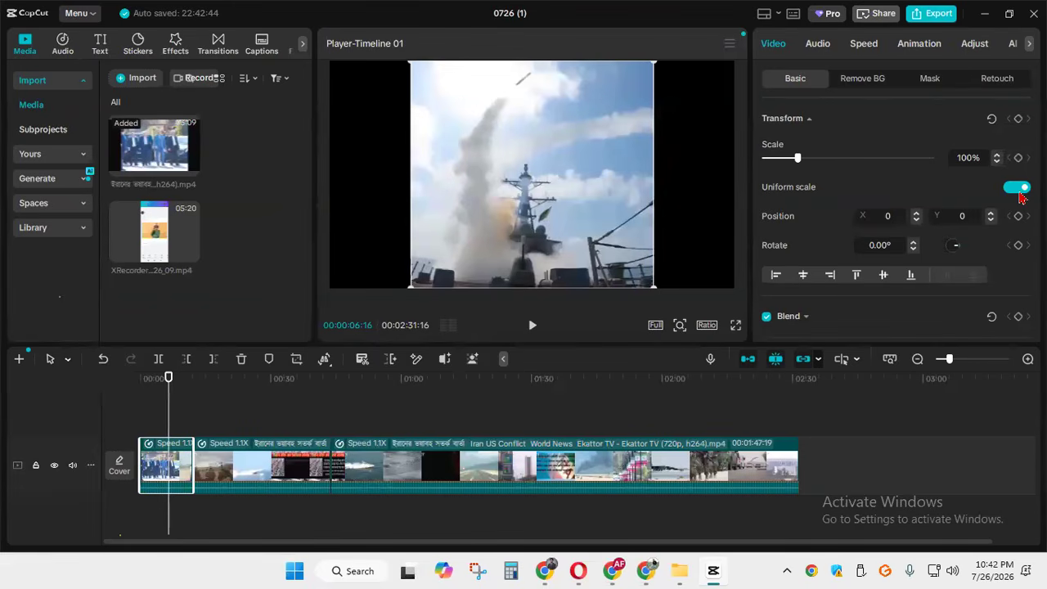
Turn off Uniform scale on the first clip and stretch it to 130% width at 100% height
drag(654, 285, 636, 324)
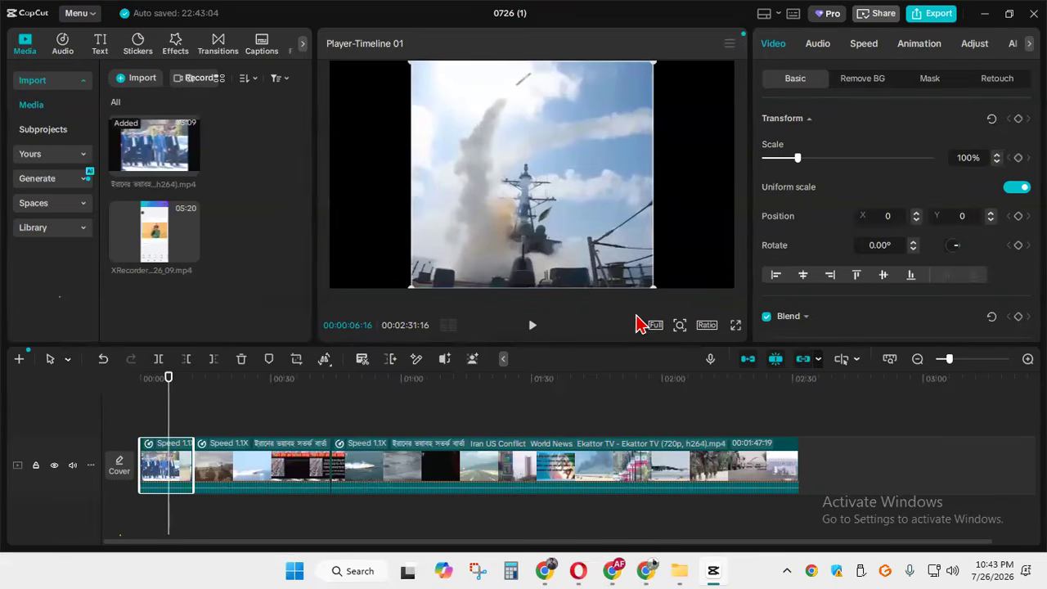
click(1018, 189)
drag(654, 287, 692, 282)
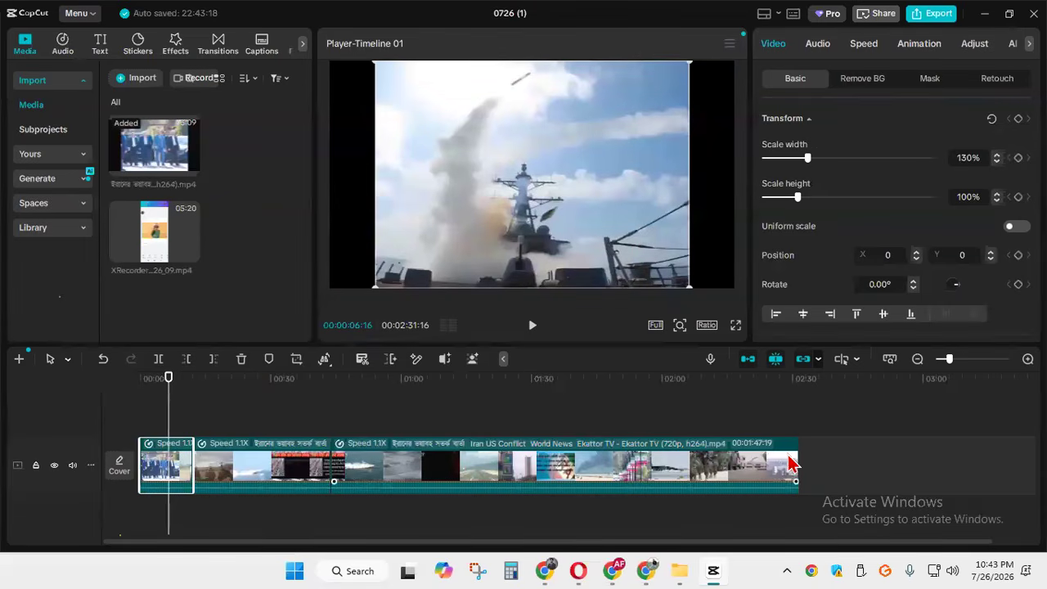
Select the second clip and turn off its Uniform scale
click(303, 473)
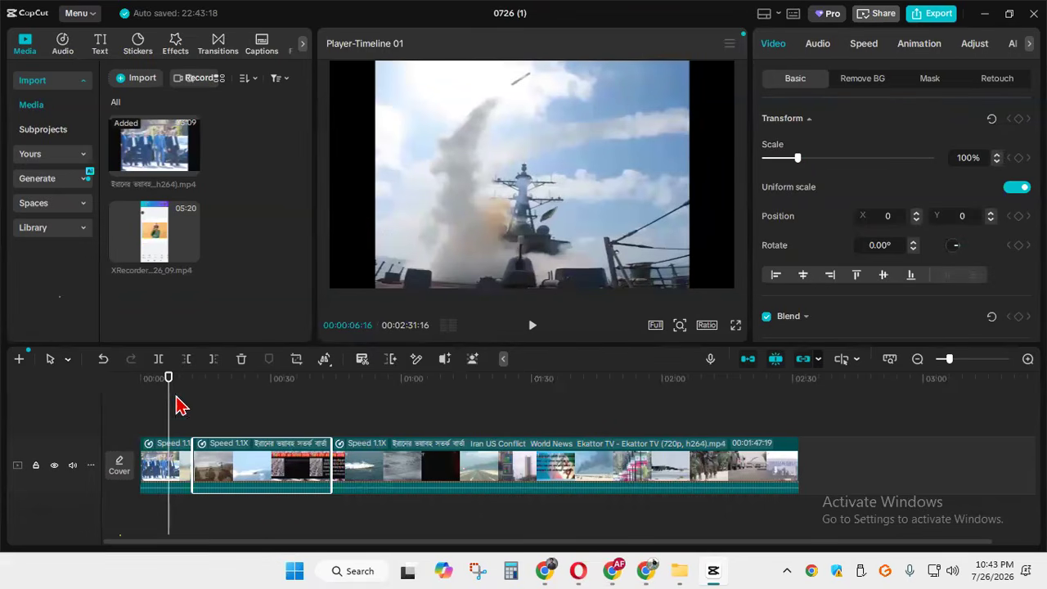
drag(168, 399, 247, 409)
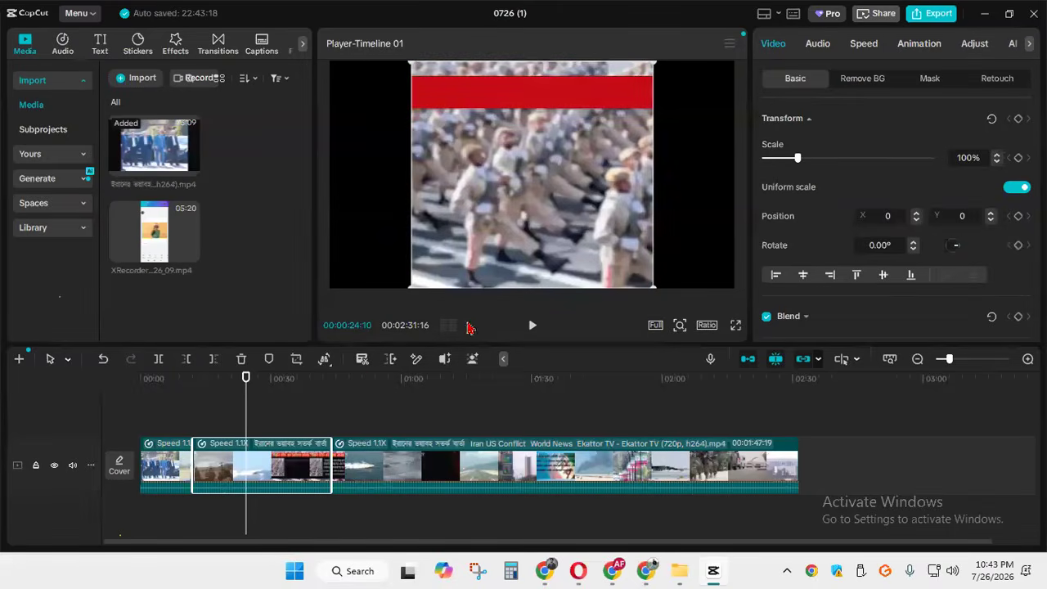
click(1015, 190)
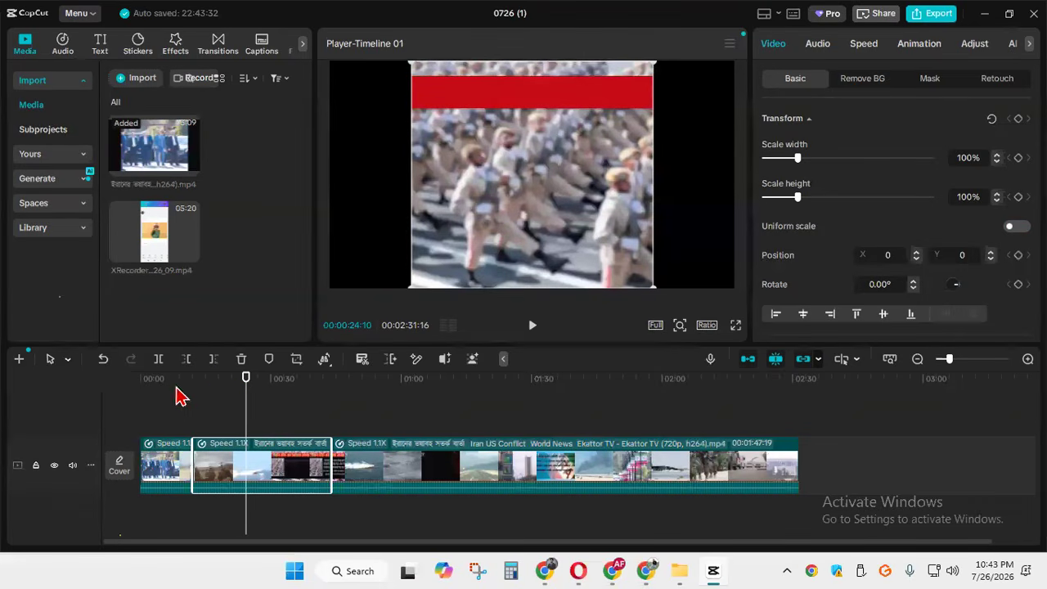
Delete all clips from the timeline and add a fresh copy of the news video
click(364, 478)
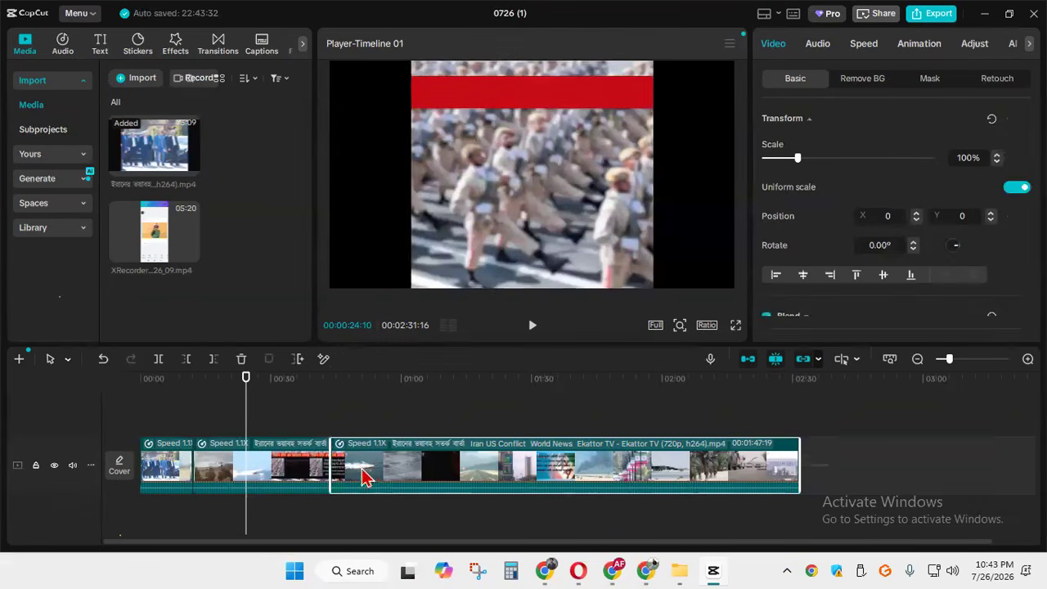
key(ctrl+a)
key(Delete)
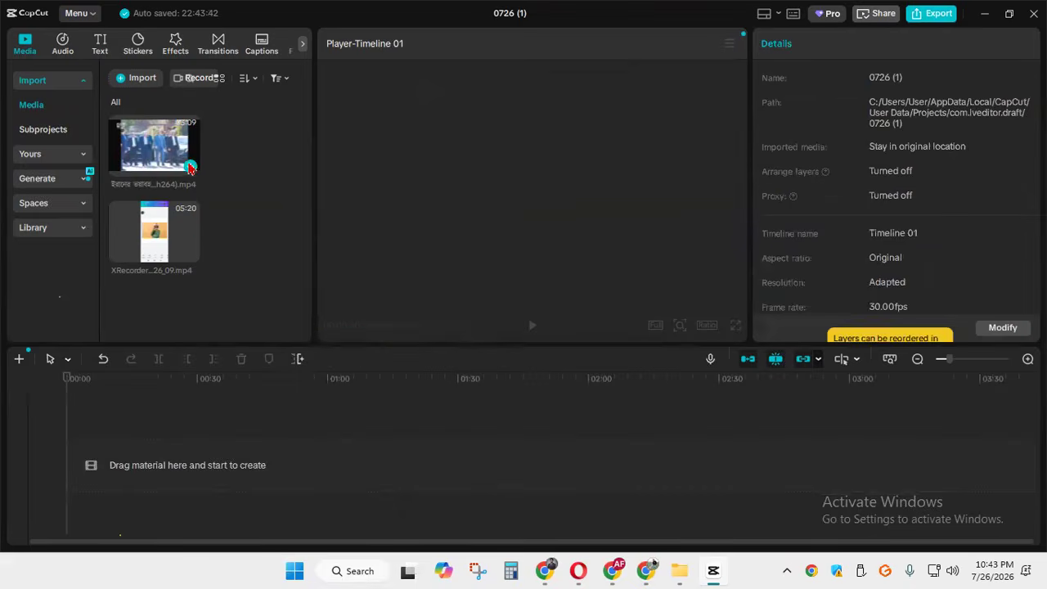
click(189, 168)
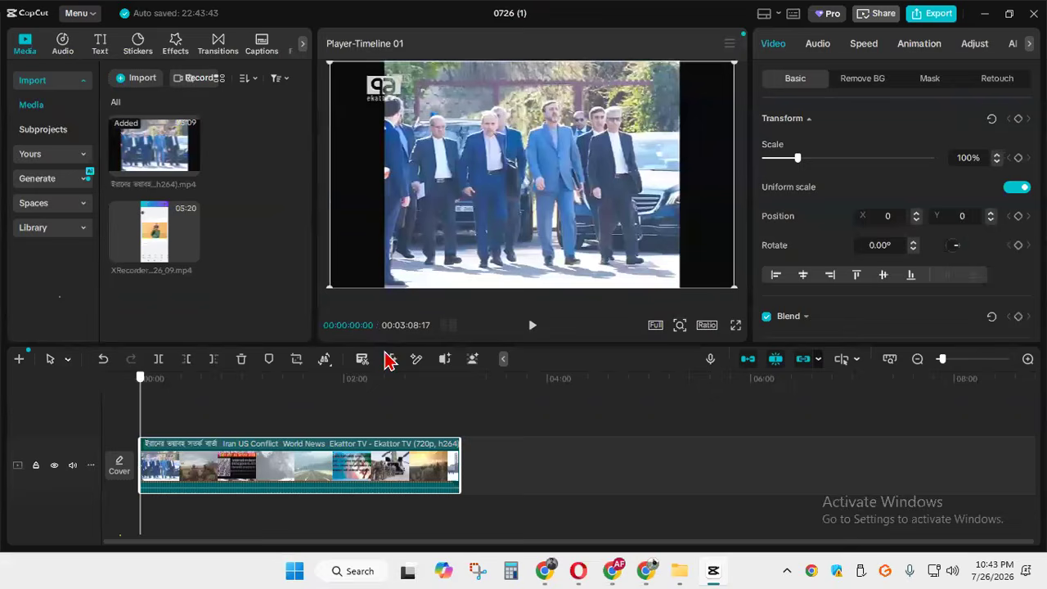
Crop the black side borders off the news clip with a free-form crop
click(297, 360)
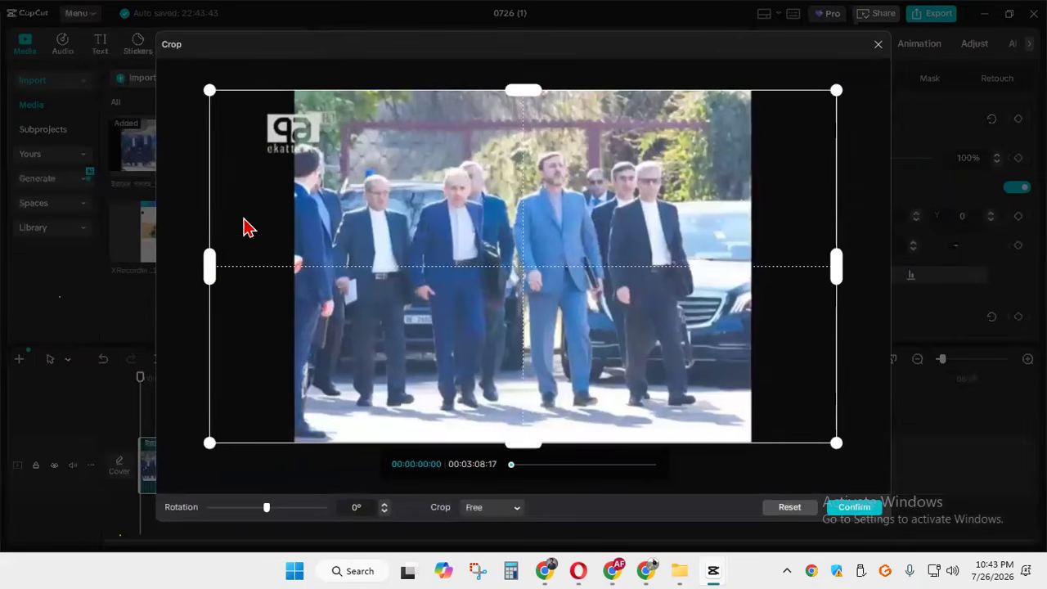
drag(213, 271, 344, 280)
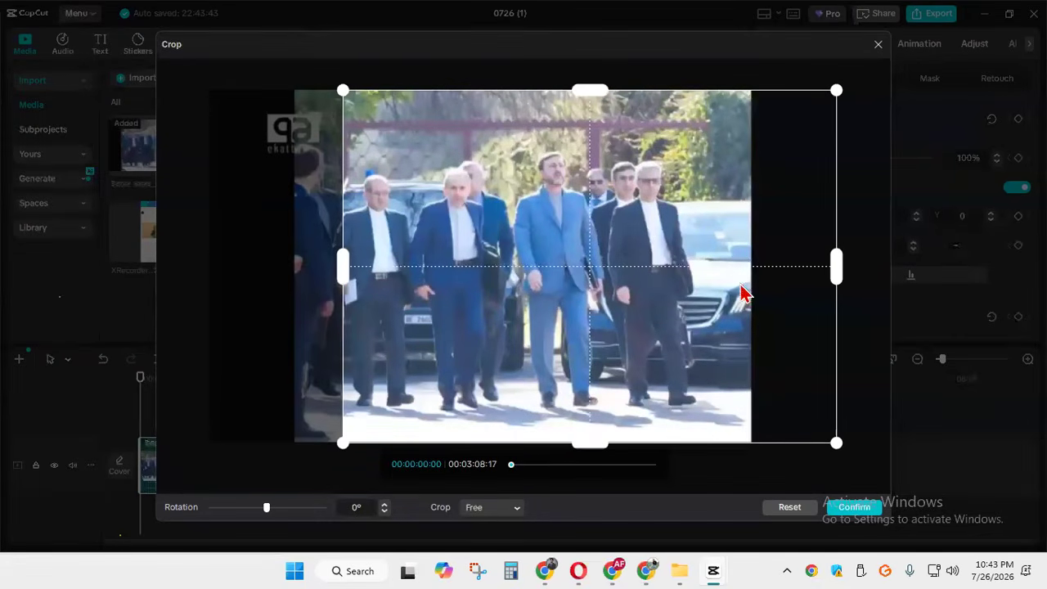
drag(817, 270, 753, 281)
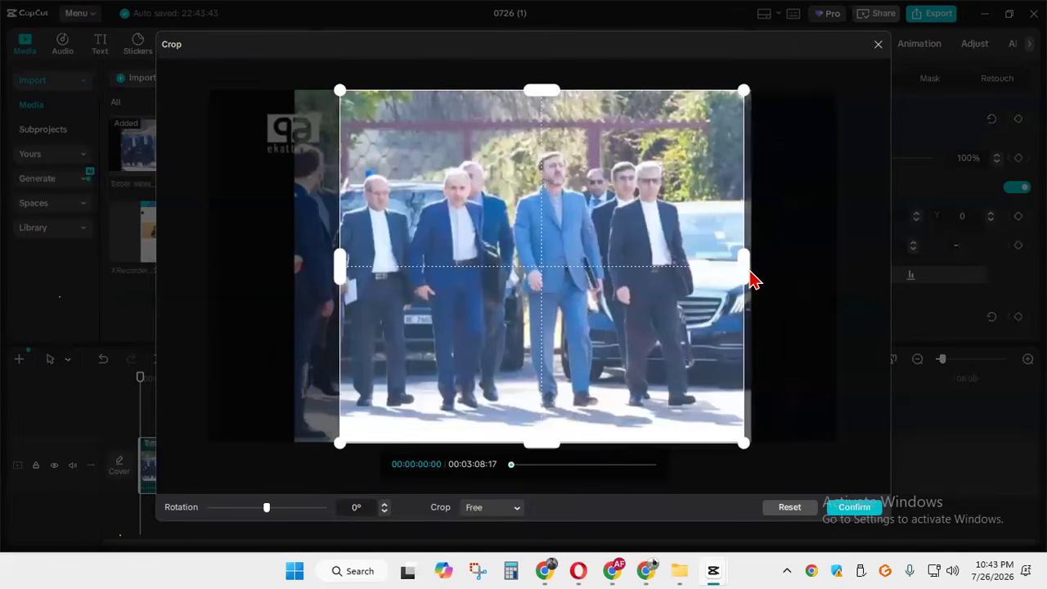
click(854, 509)
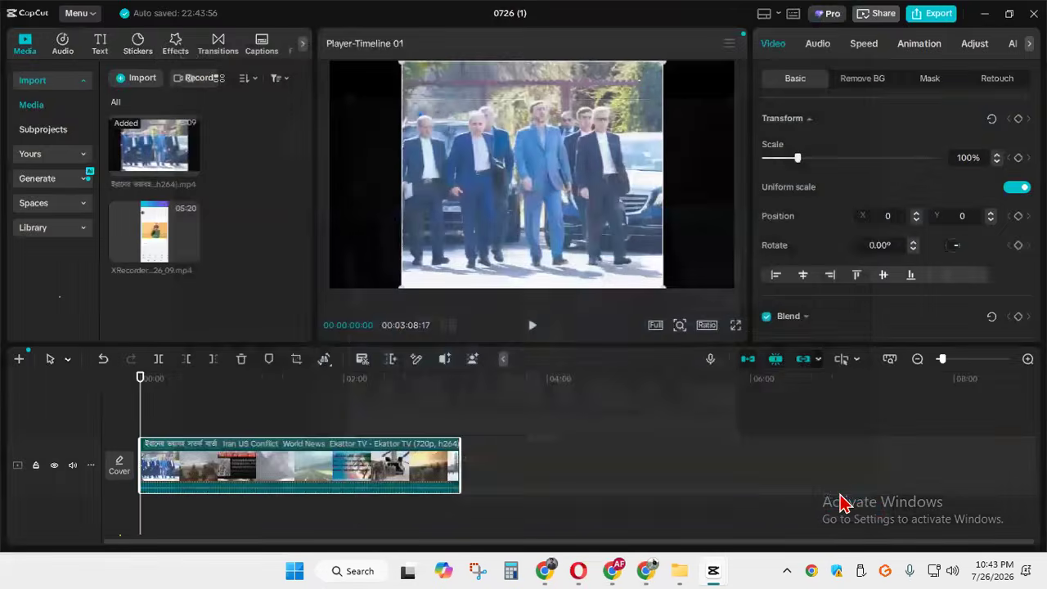
Set the news clip to 1.2x speed and trim its end at 02:31:00
click(865, 50)
click(1025, 137)
click(1025, 136)
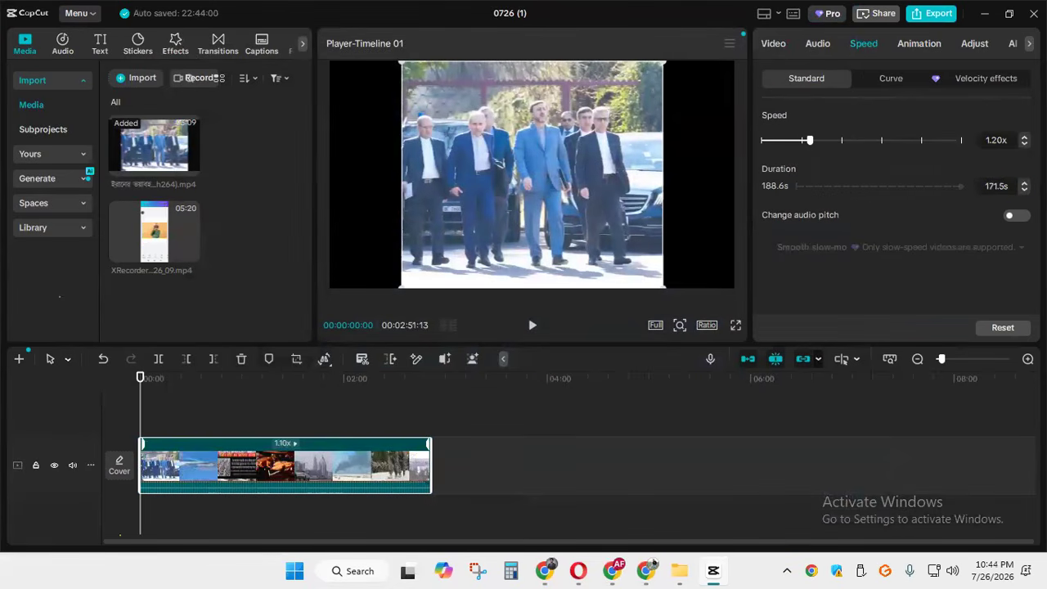
click(481, 481)
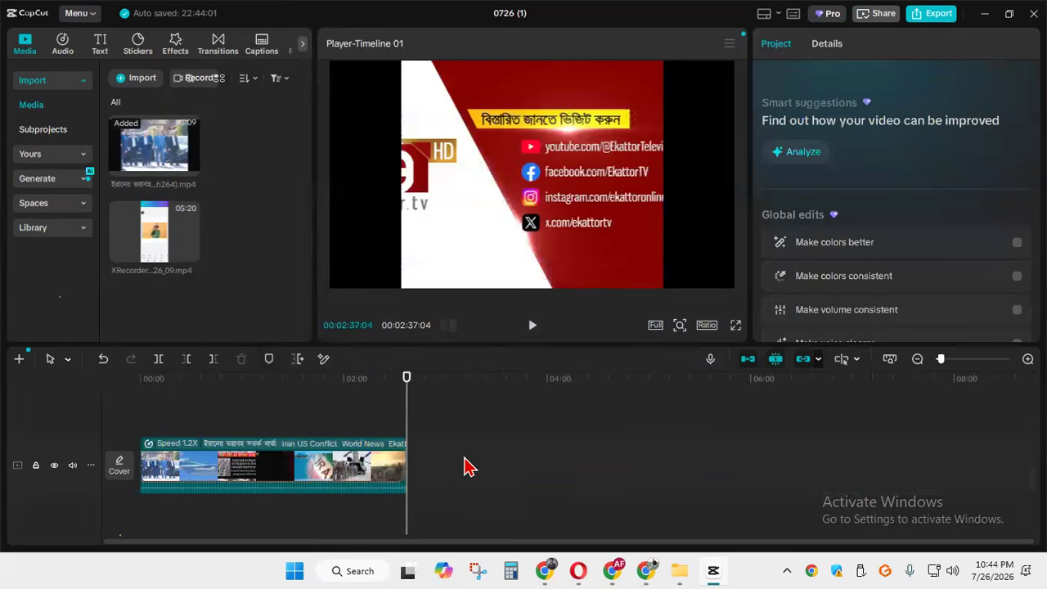
drag(407, 405, 396, 405)
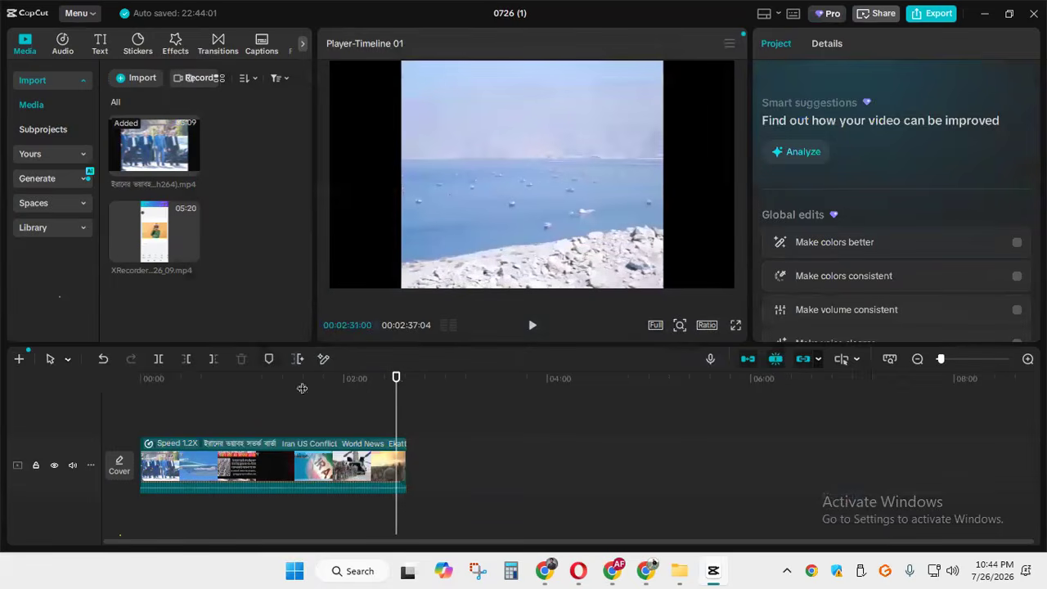
mouse_move(401, 465)
mouse_down()
mouse_move(421, 475)
mouse_move(396, 466)
mouse_up()
click(404, 399)
drag(396, 401, 179, 394)
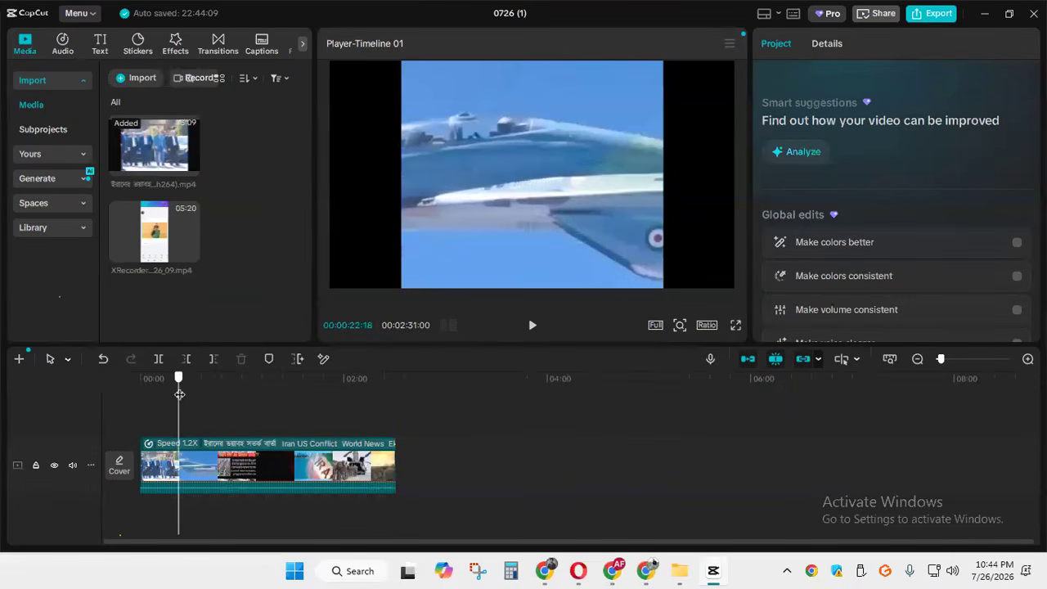
Turn off Uniform scale on the news clip and widen it in the preview, keeping its height
click(296, 452)
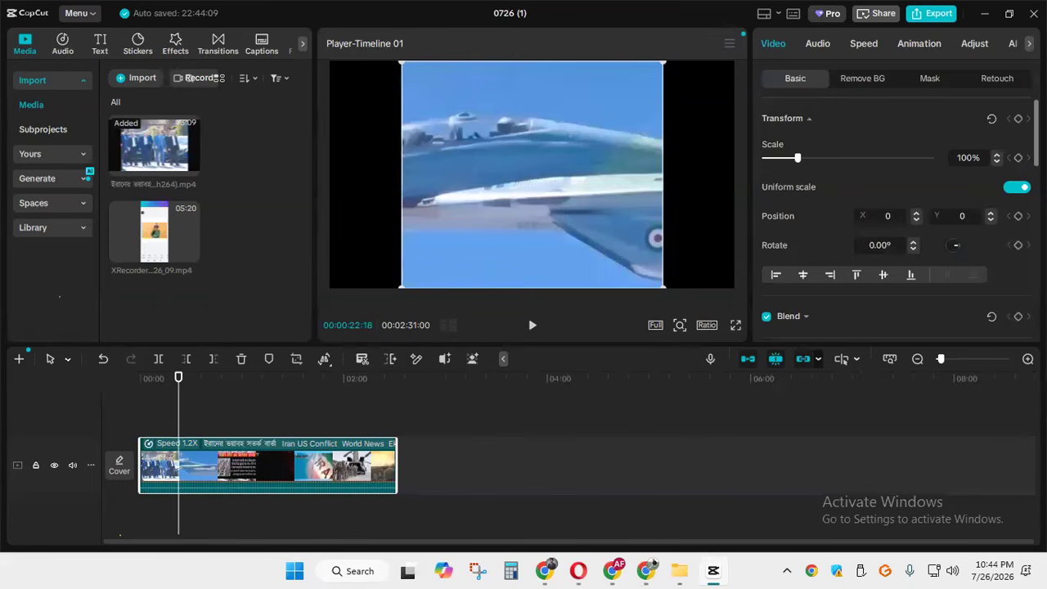
click(1017, 186)
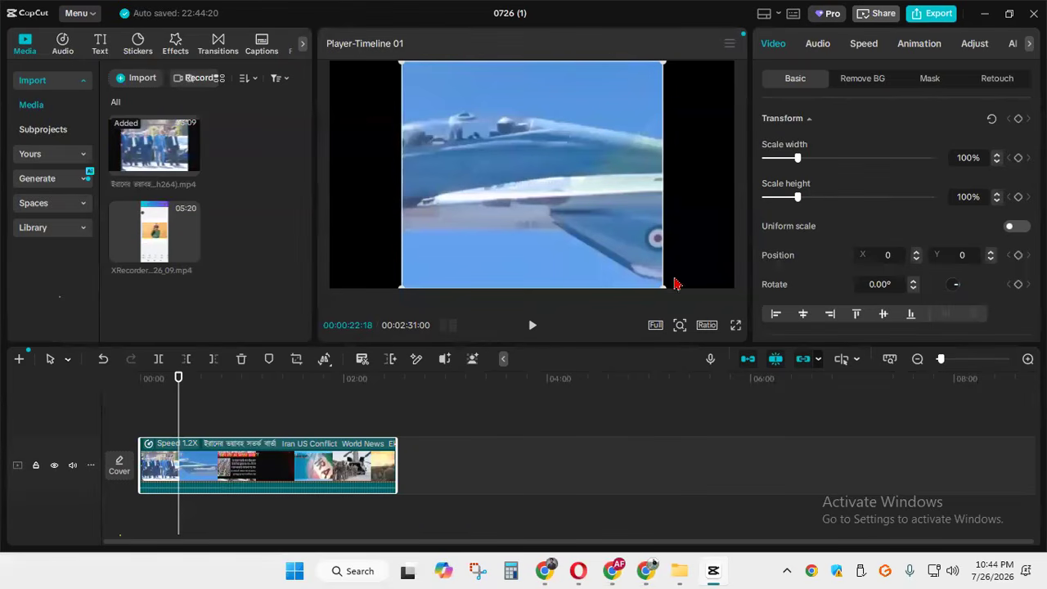
drag(667, 284, 692, 282)
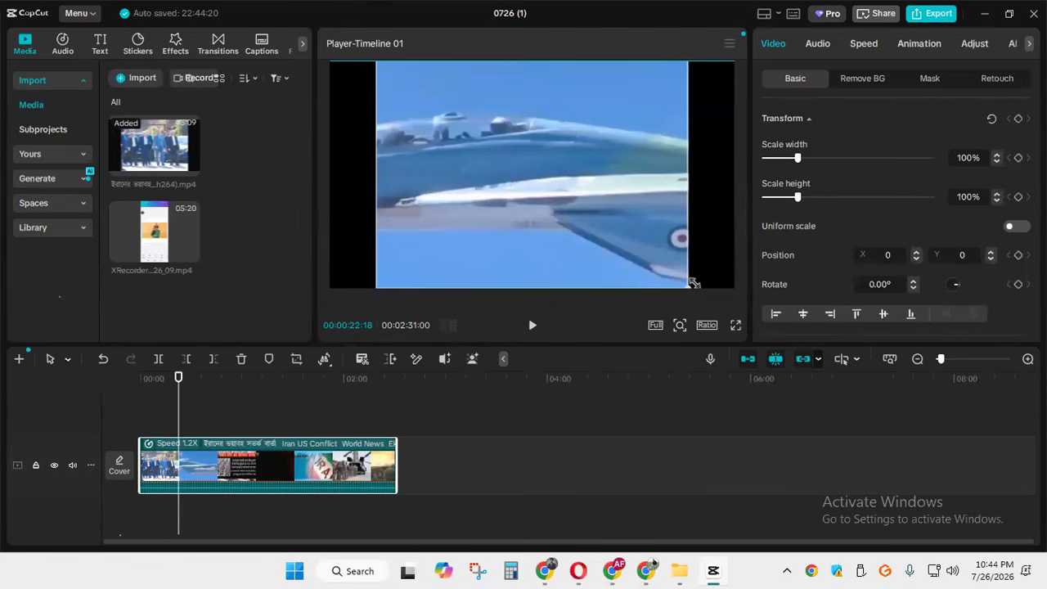
click(553, 418)
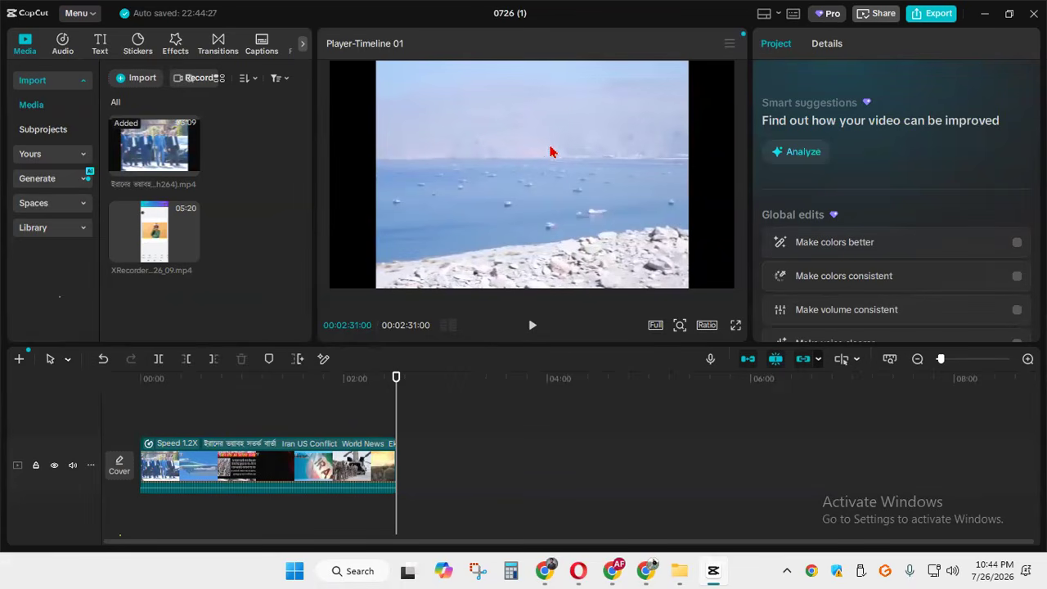
click(736, 327)
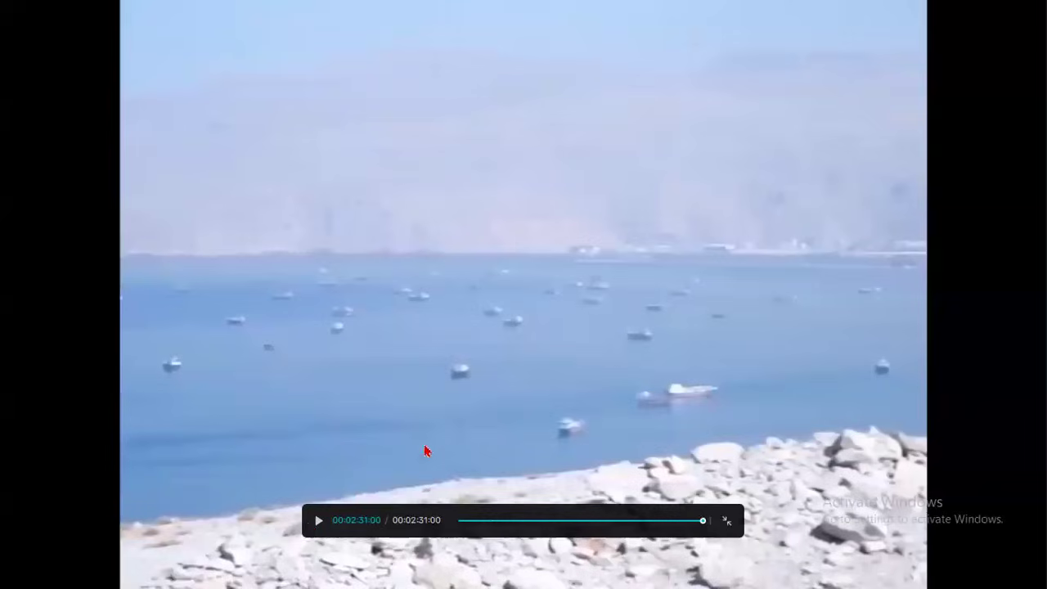
click(315, 525)
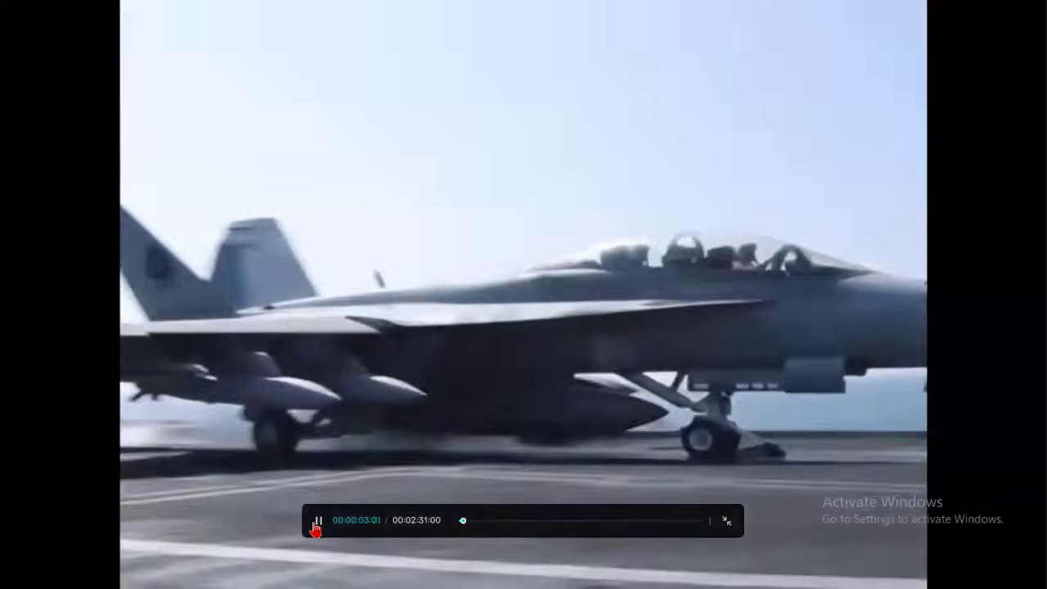
click(316, 528)
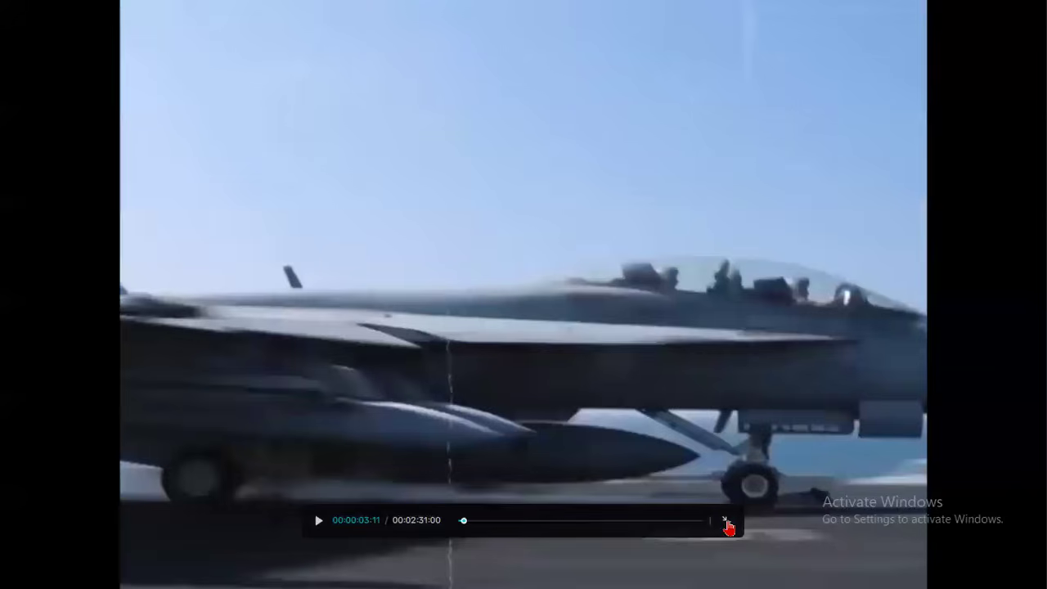
click(726, 522)
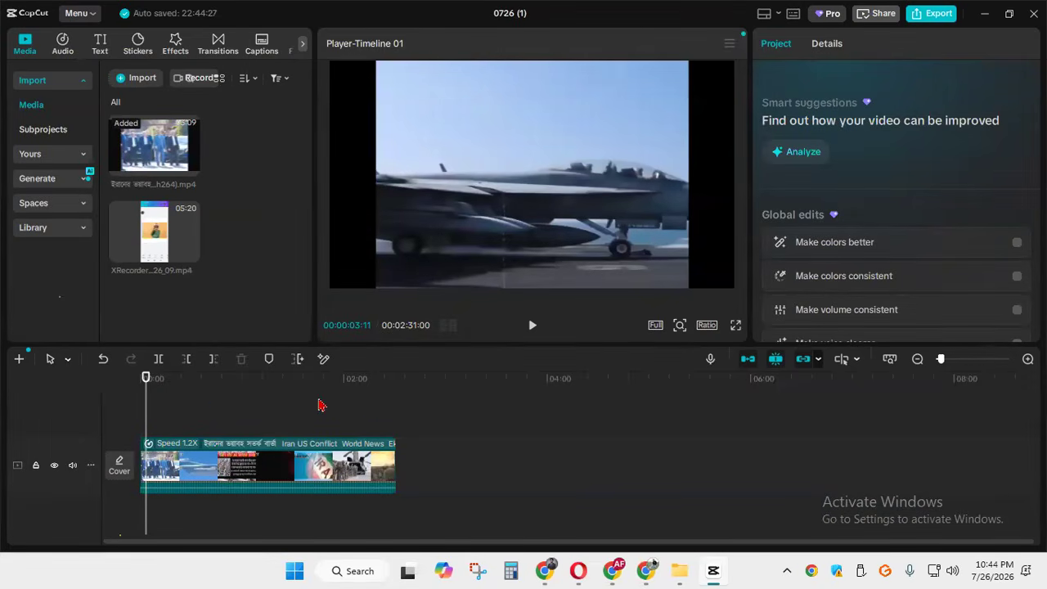
Split out and delete a short stretch near the start, shortening the video to 02:23:23
drag(147, 409, 172, 421)
click(159, 359)
click(159, 360)
click(166, 478)
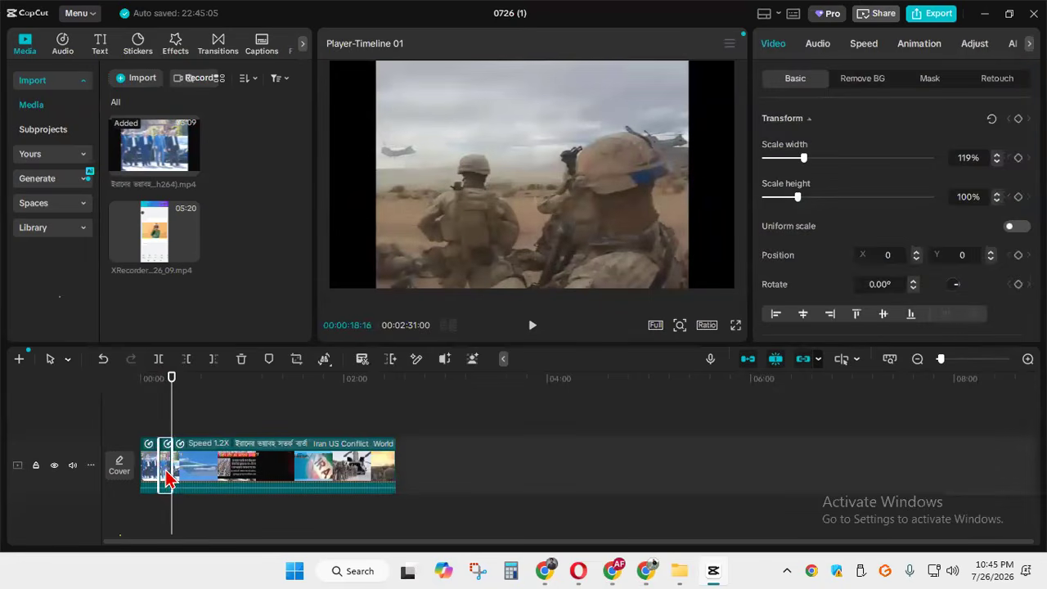
key(Delete)
drag(170, 400, 139, 401)
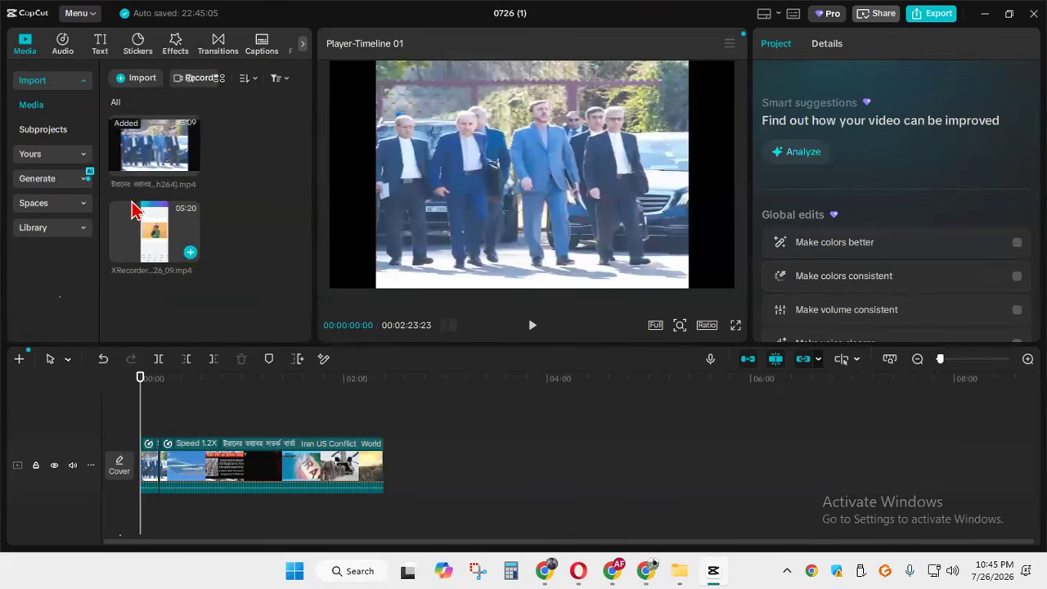
Import Batch 558.png into the project and add it to the start of the timeline
click(137, 82)
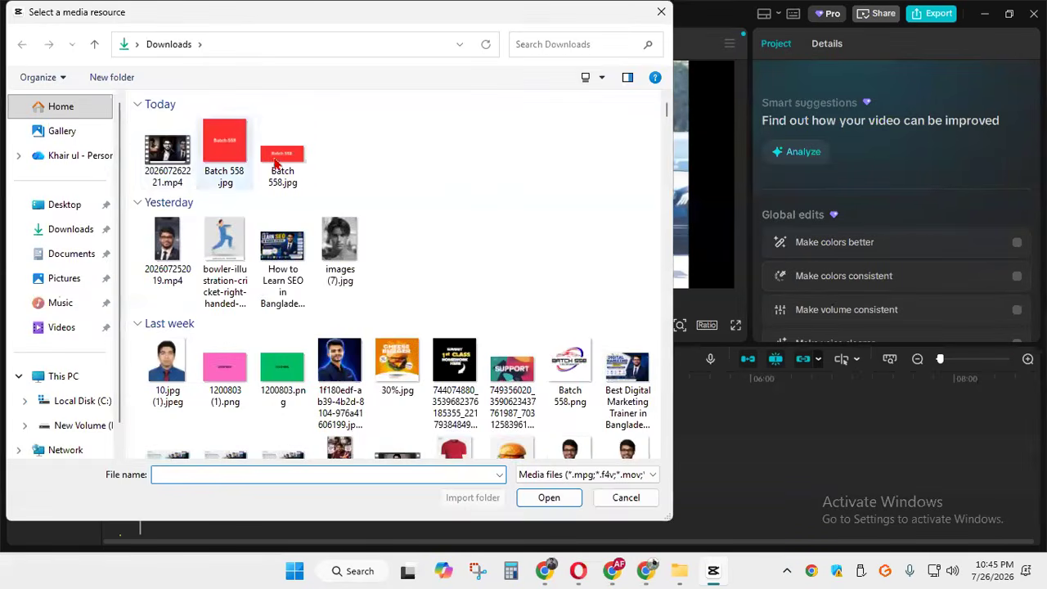
scroll(427, 230, down, 3)
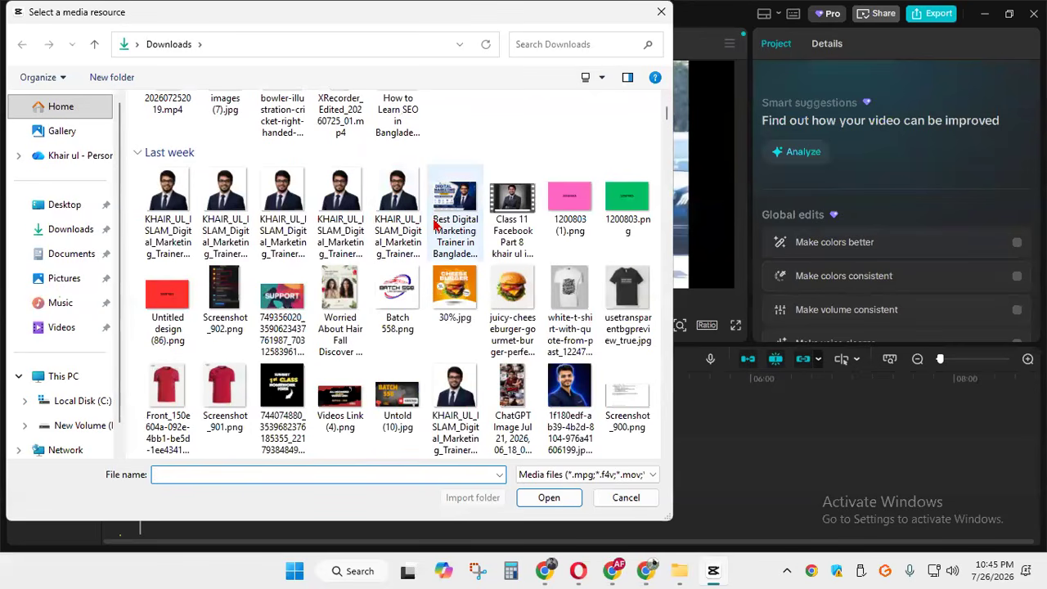
click(398, 301)
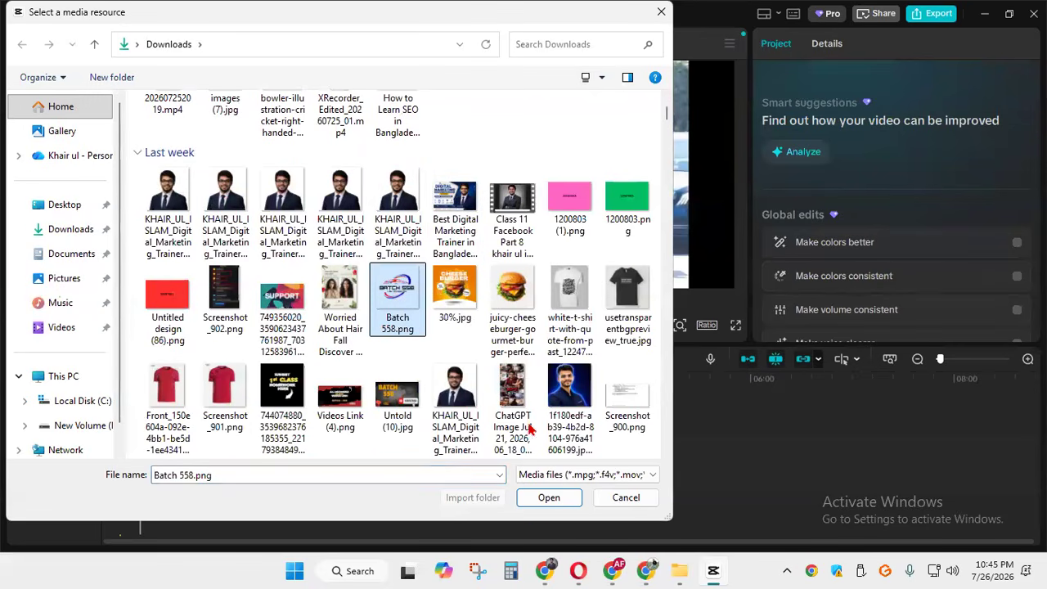
click(548, 501)
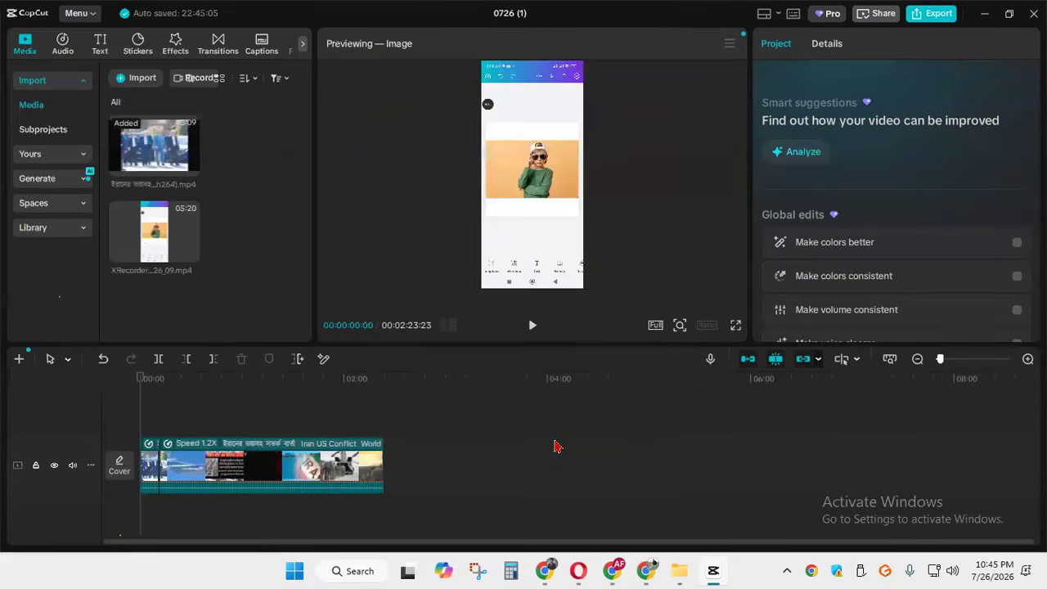
click(192, 315)
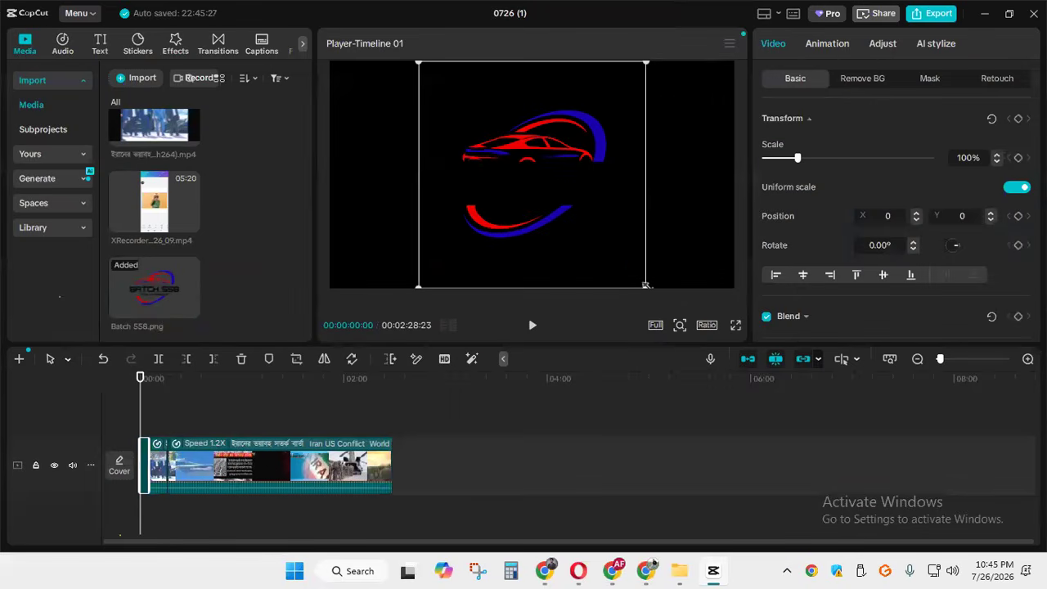
Move the Batch 558 logo to a track above the video and extend it to the video's end
drag(141, 465, 135, 405)
click(1028, 359)
drag(146, 459, 160, 409)
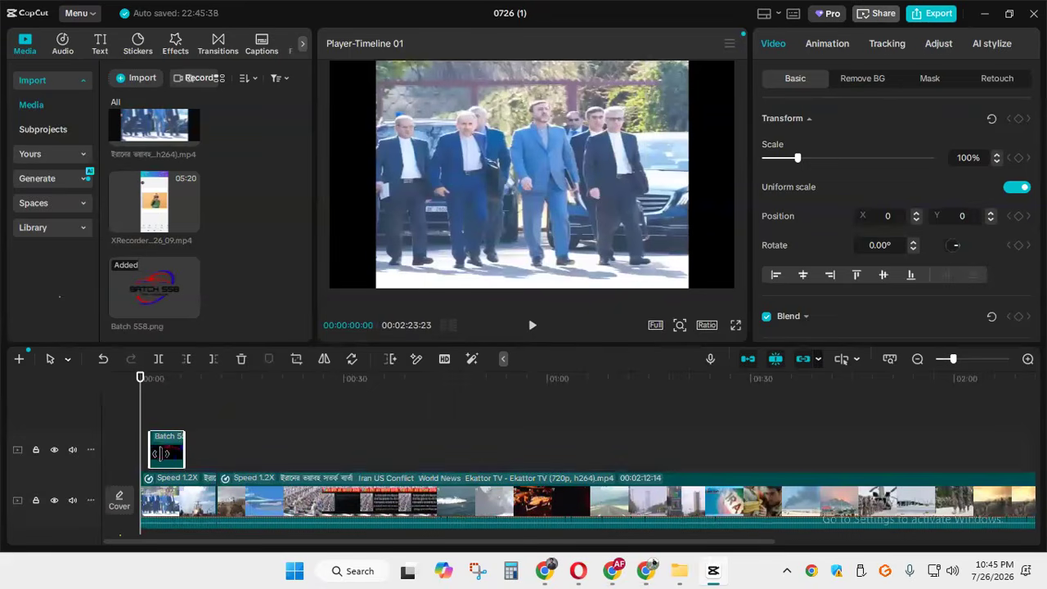
drag(184, 450, 823, 426)
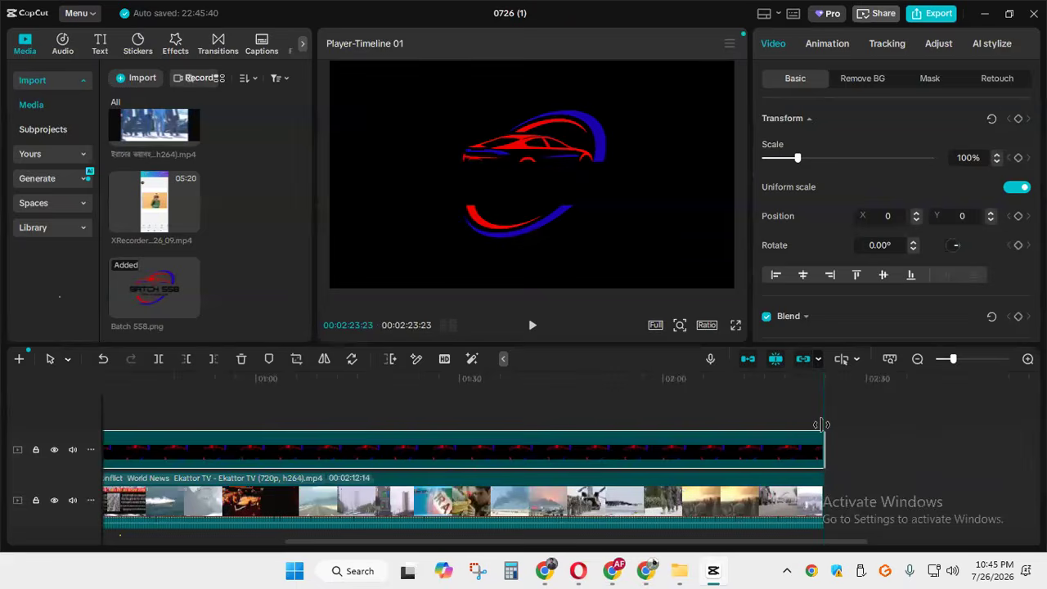
Shrink the logo to 31% and position it in the frame's top-left corner
drag(495, 174, 517, 190)
drag(531, 232, 390, 116)
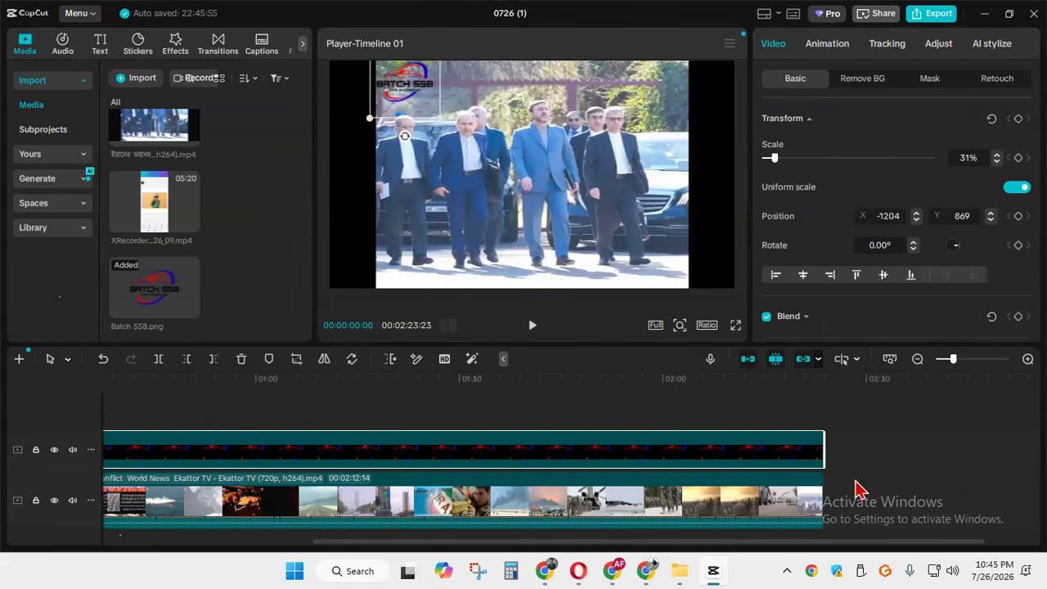
click(823, 449)
drag(393, 545, 114, 547)
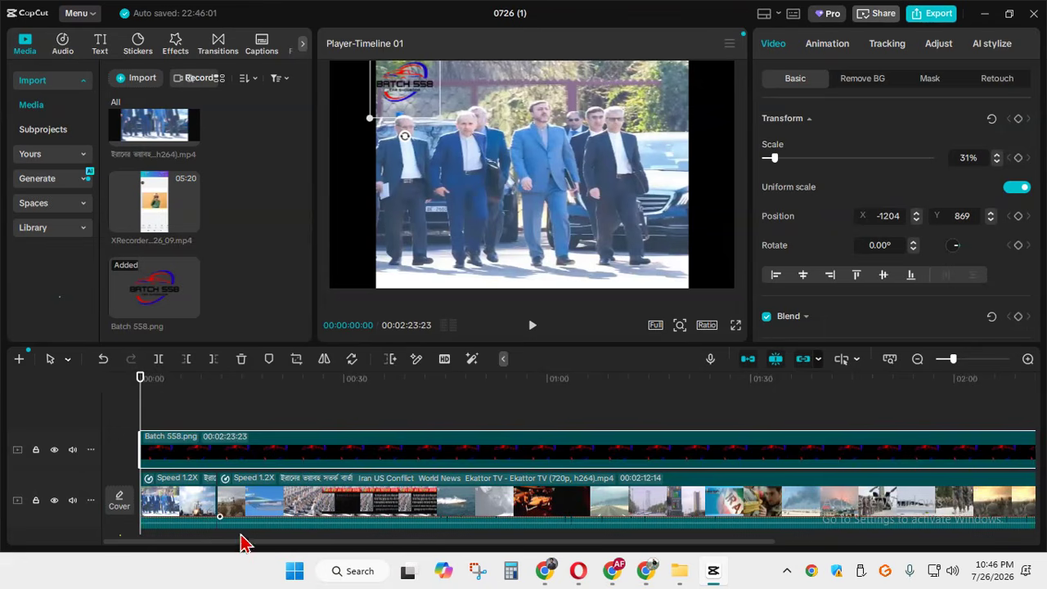
Open the news clip's voice changer and preview the Deep&Clear voice filter
click(299, 499)
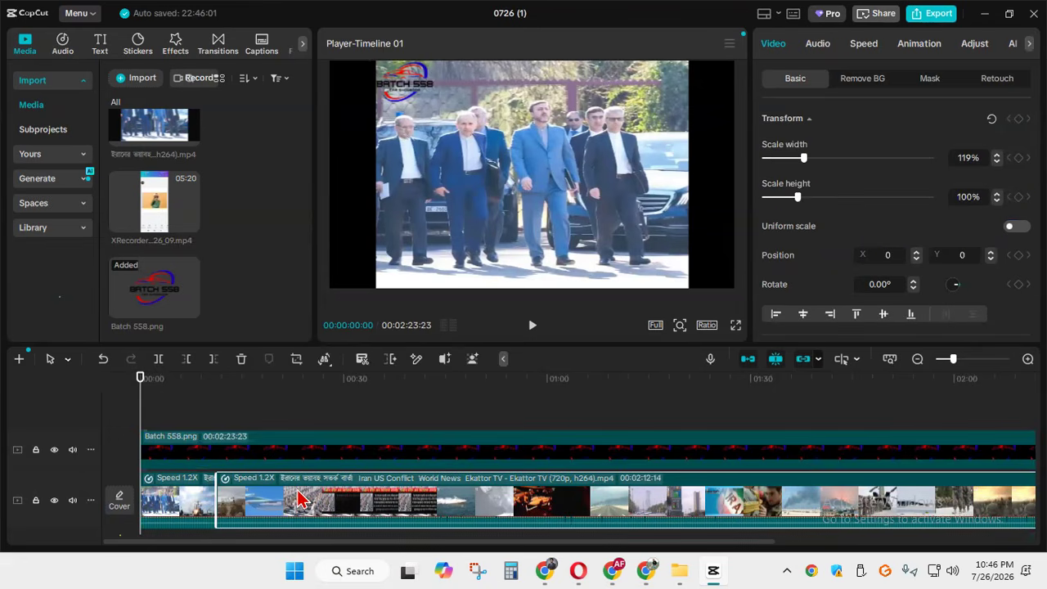
click(818, 45)
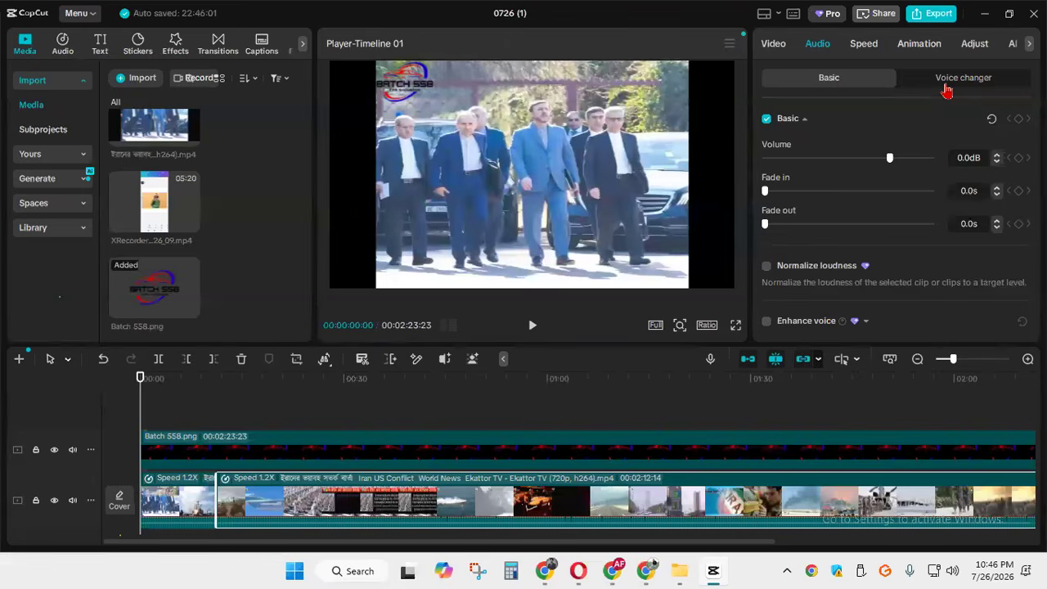
click(947, 90)
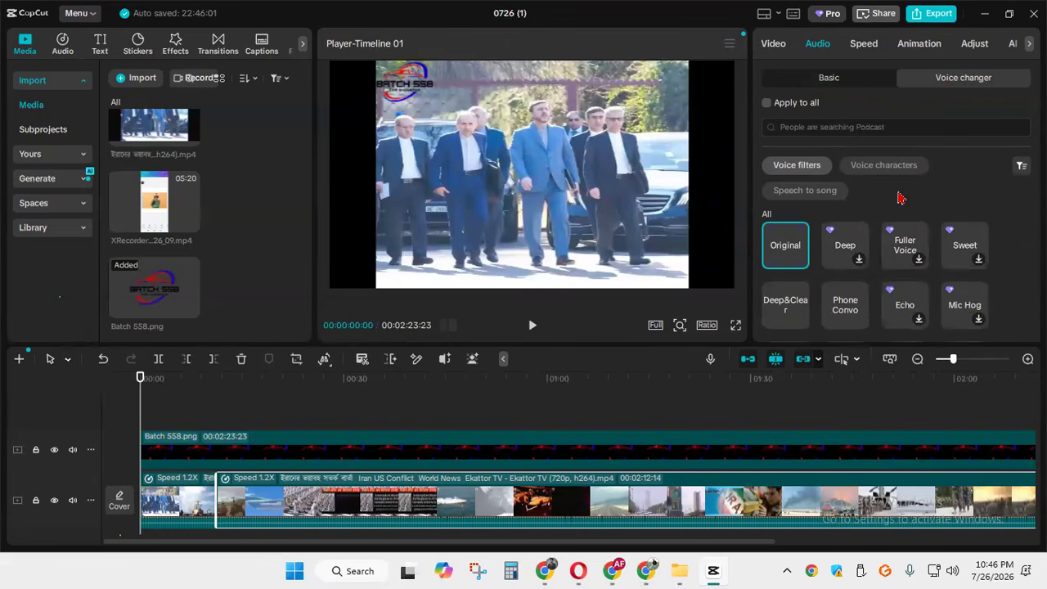
scroll(900, 245, down, 3)
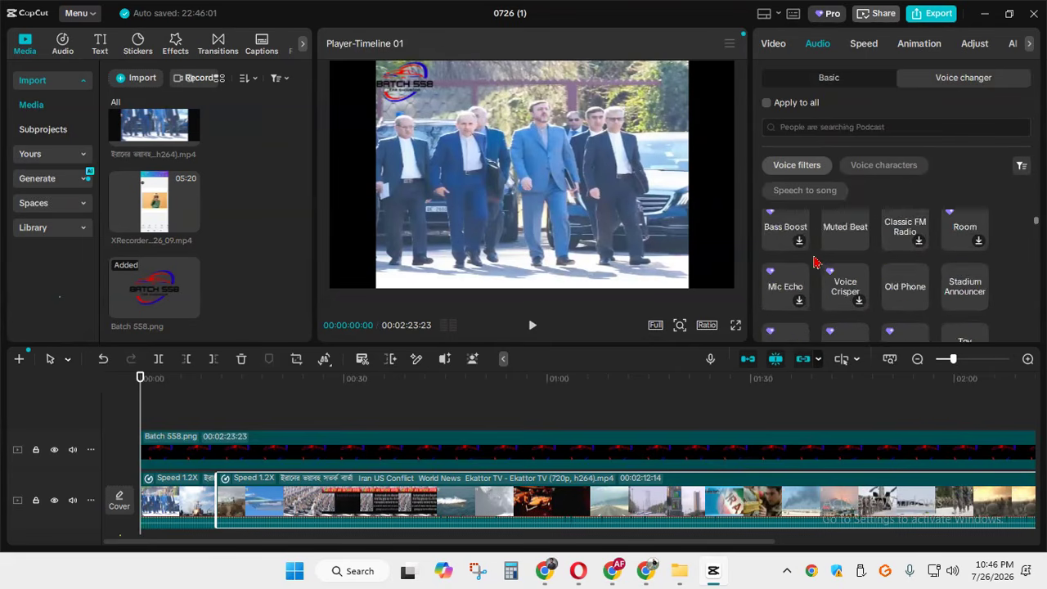
scroll(749, 260, up, 3)
scroll(884, 268, down, 1)
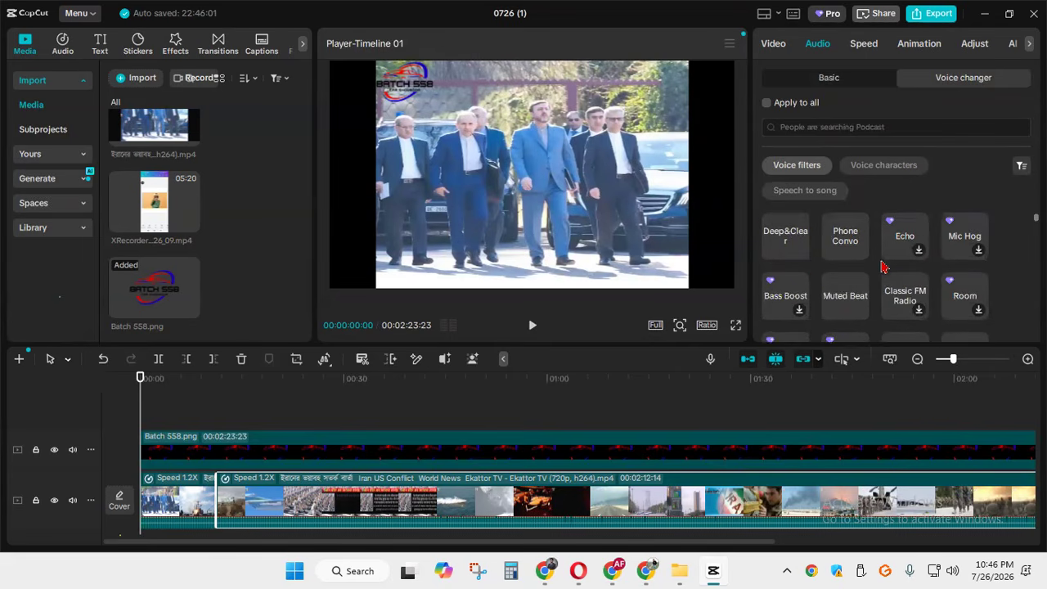
click(798, 245)
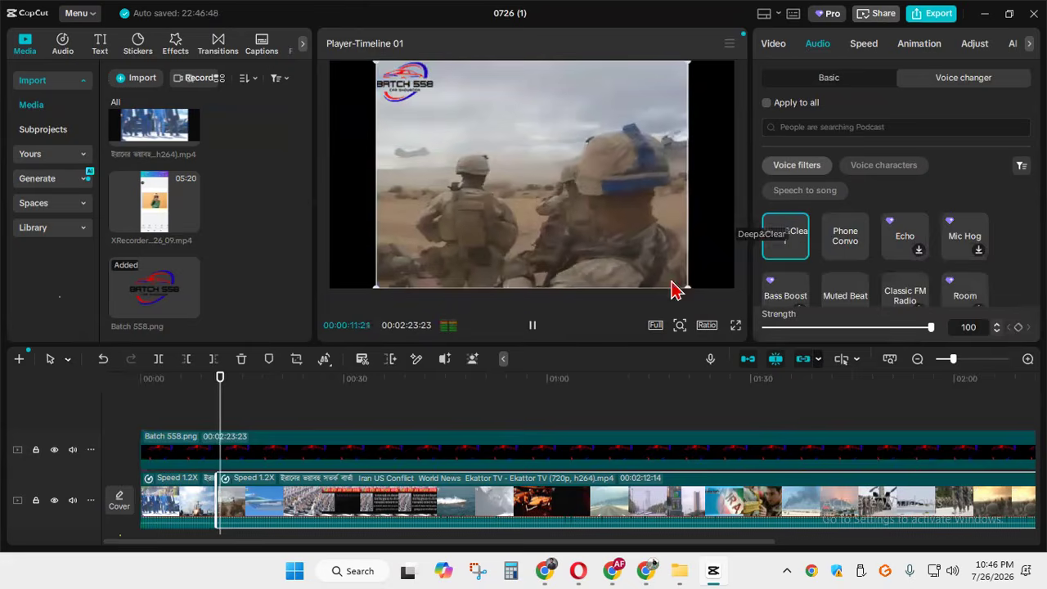
click(533, 326)
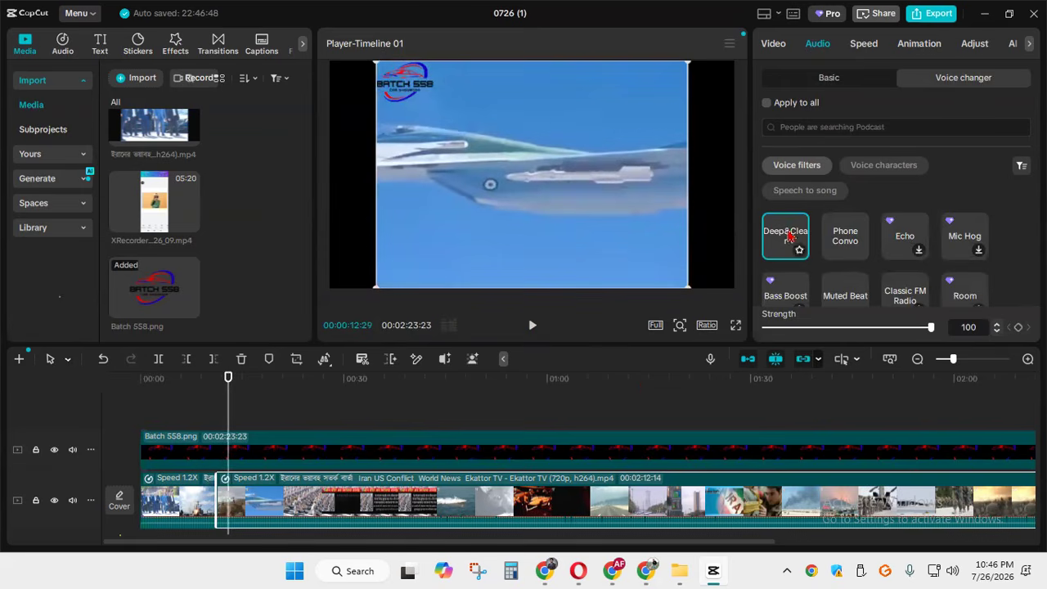
Compare the original voice with Deep&Clear, then try the Alien Distorter voice filter
scroll(786, 254, up, 2)
click(786, 259)
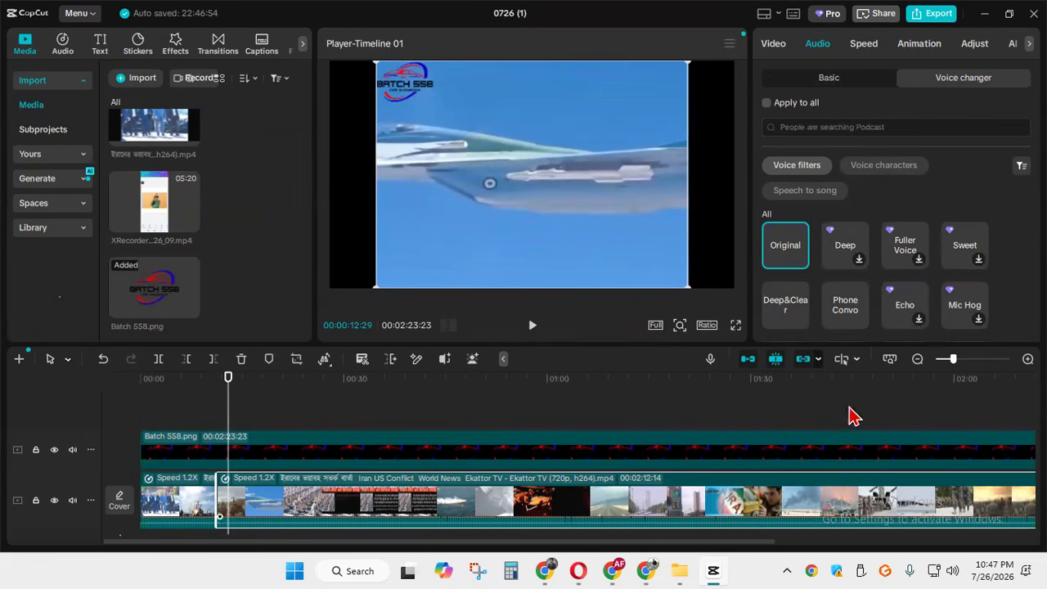
click(533, 327)
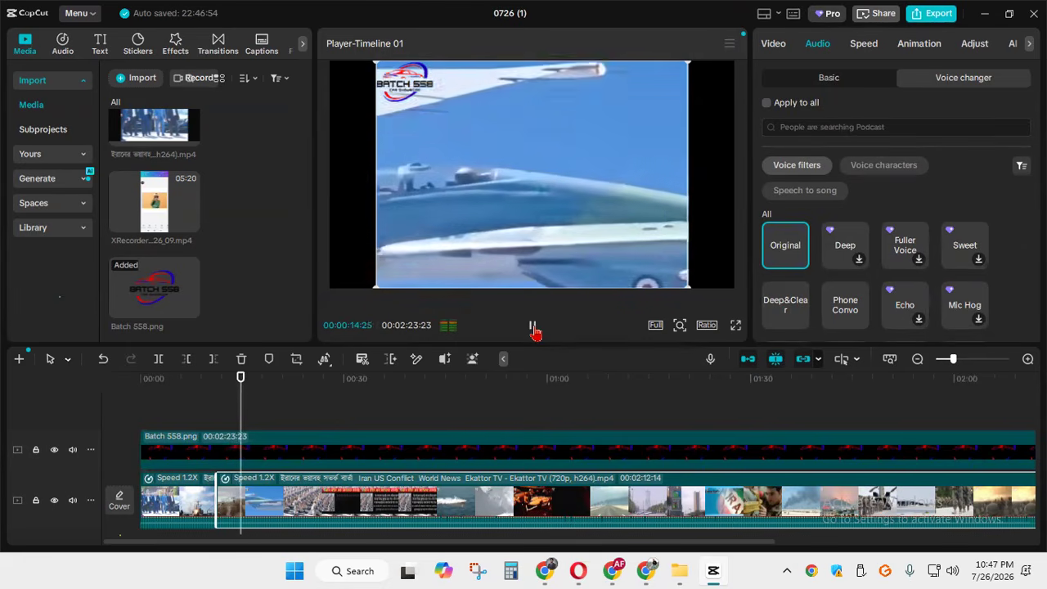
click(533, 328)
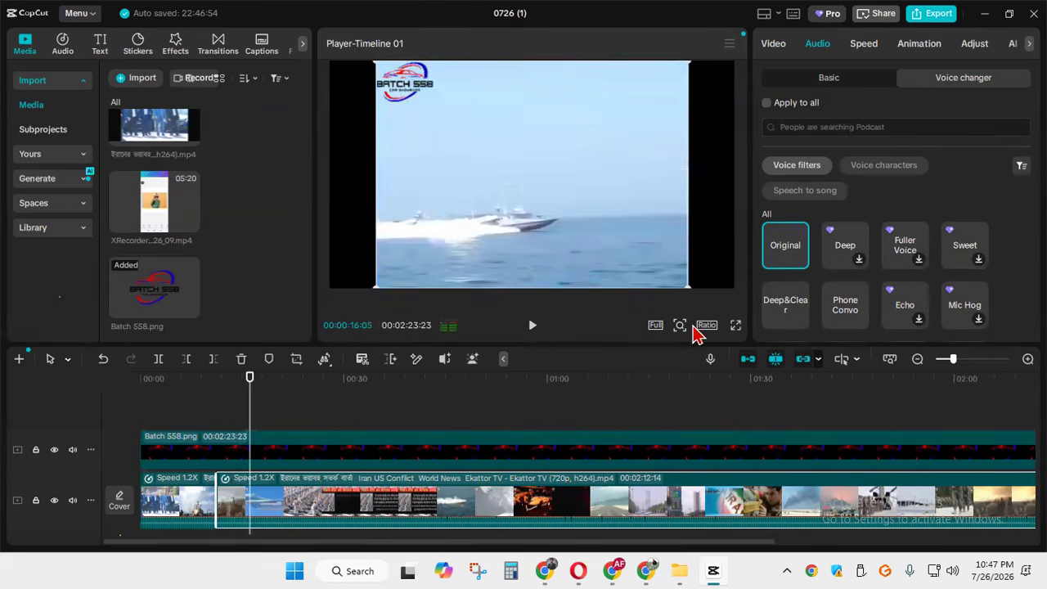
click(787, 311)
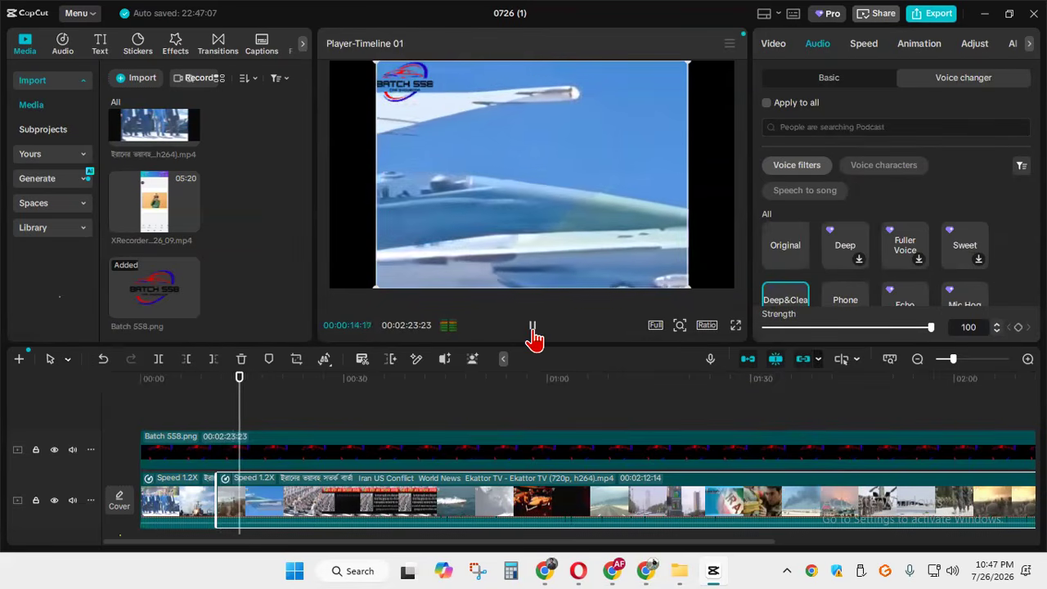
click(533, 329)
scroll(867, 257, down, 5)
scroll(851, 257, up, 3)
click(787, 264)
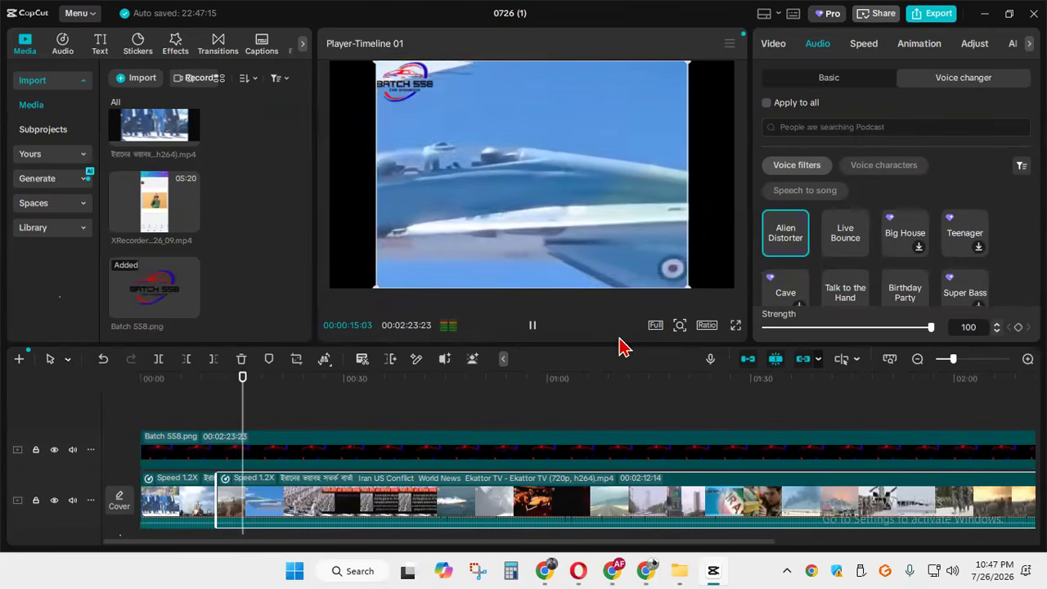
click(533, 325)
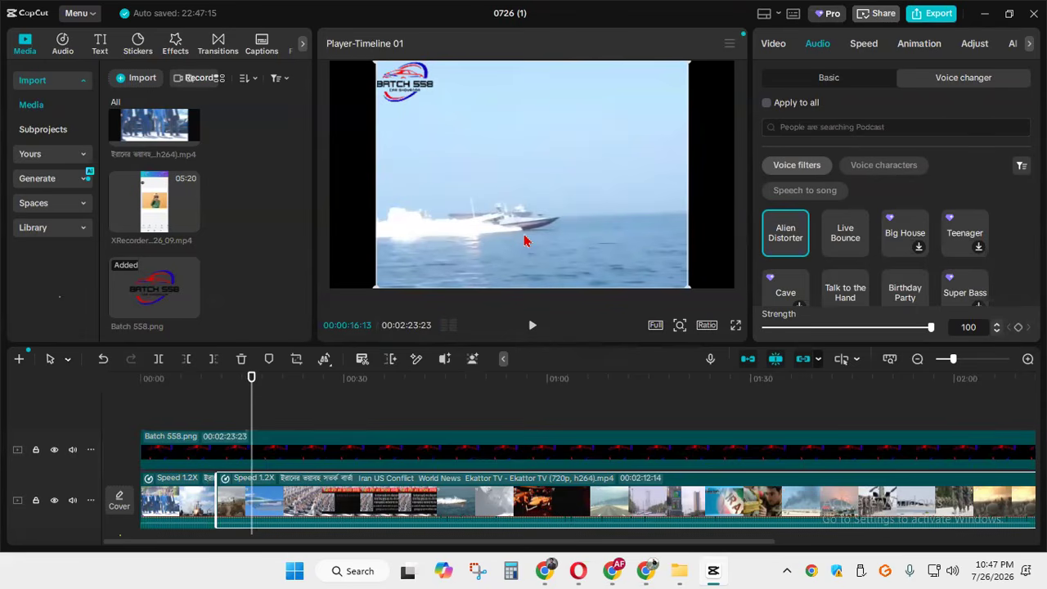
Apply the Soft Allure voice character to the news clip and preview it
click(863, 172)
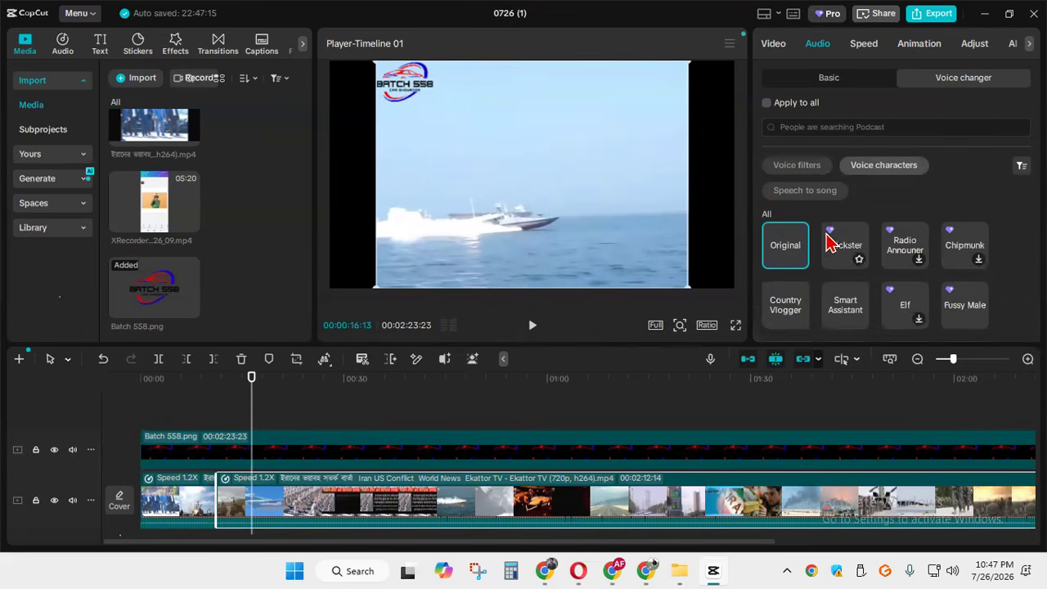
scroll(840, 262, down, 2)
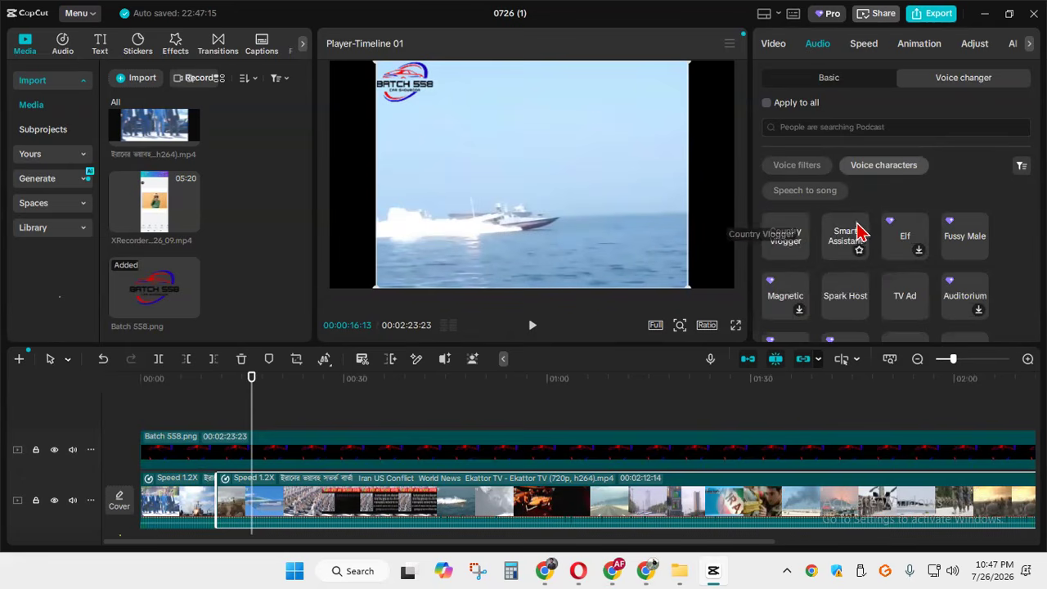
scroll(863, 240, down, 1)
scroll(863, 242, down, 5)
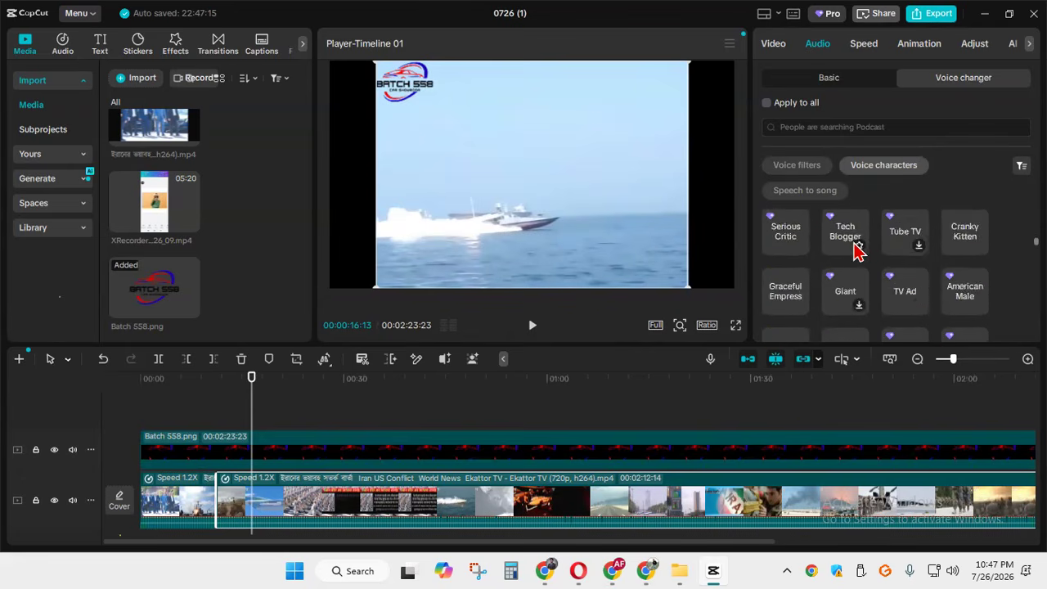
scroll(819, 294, down, 3)
scroll(826, 293, down, 3)
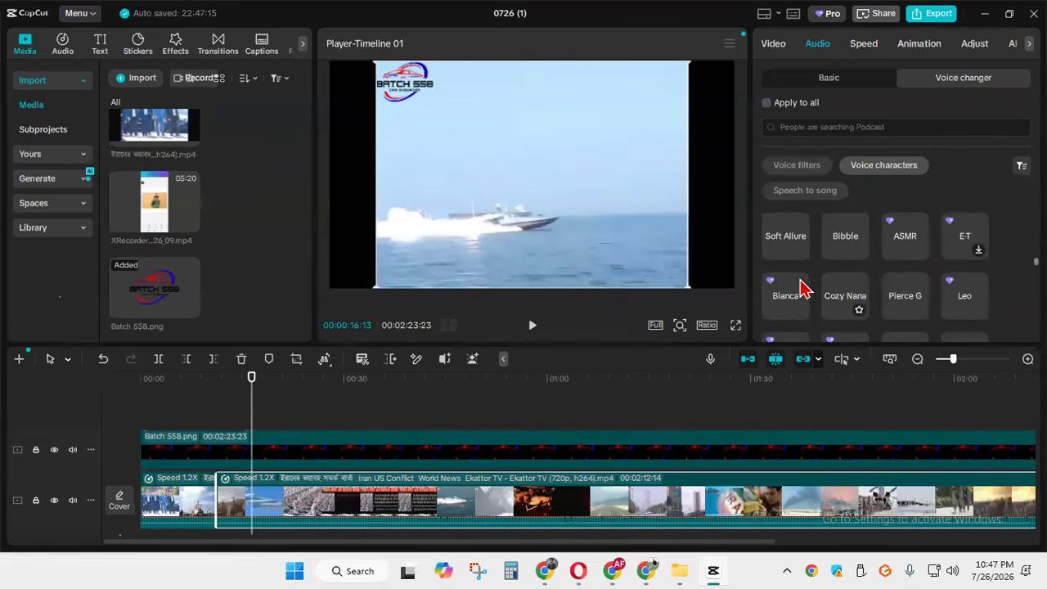
click(786, 243)
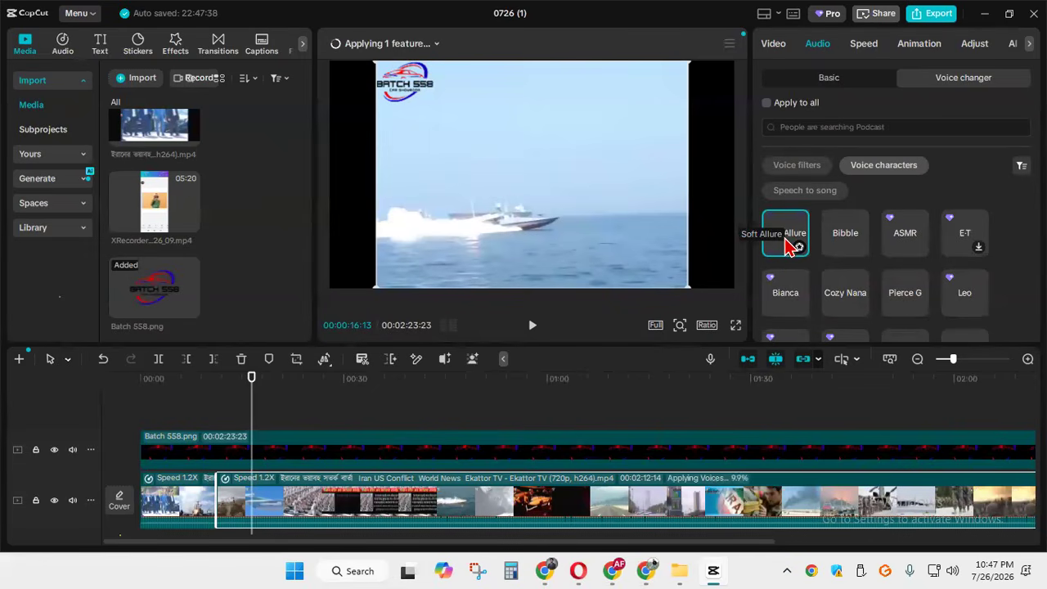
click(533, 326)
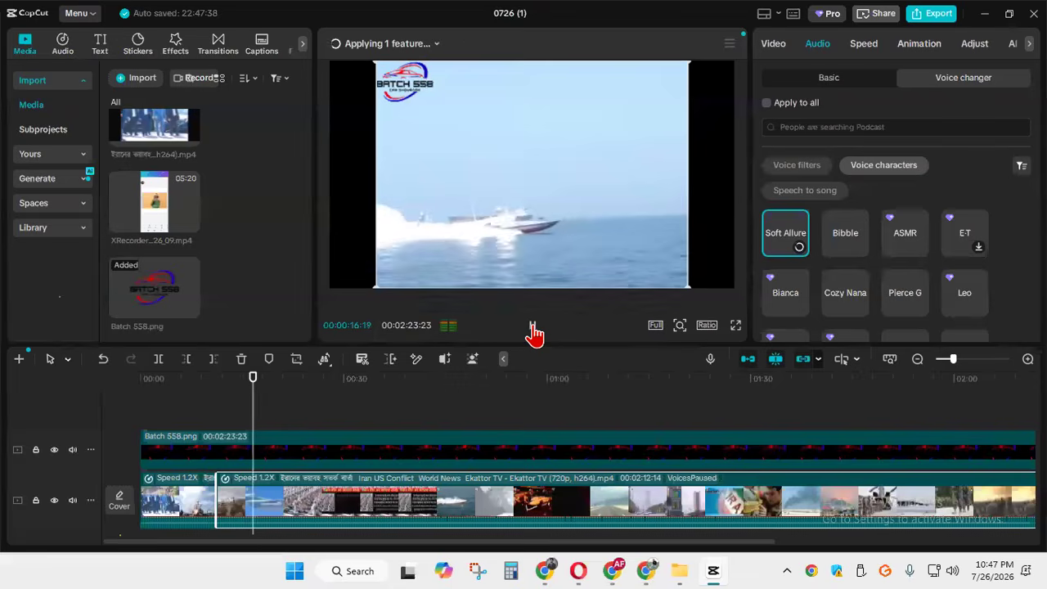
click(533, 326)
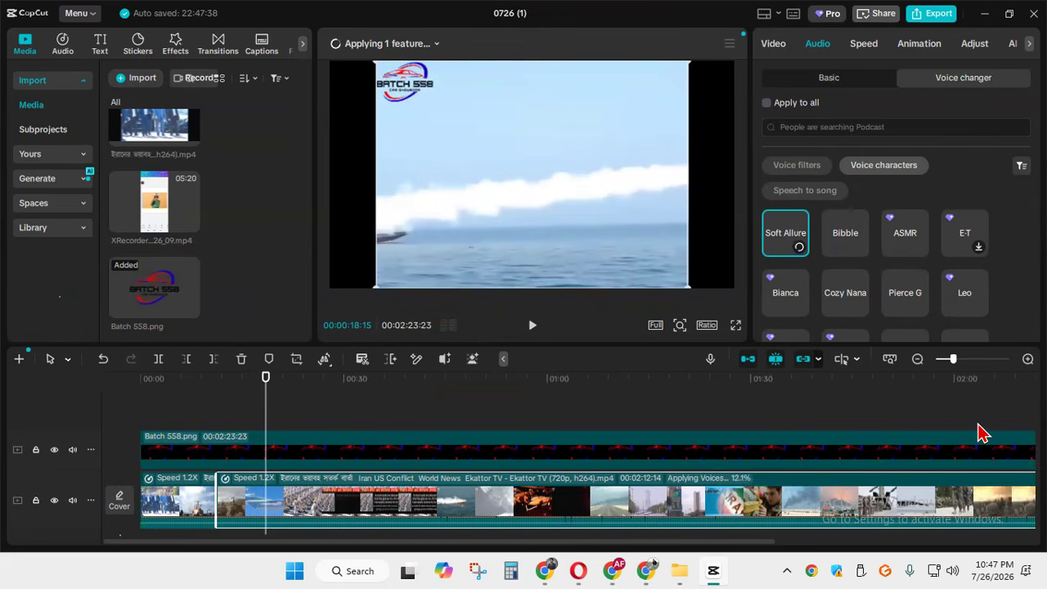
scroll(859, 267, down, 2)
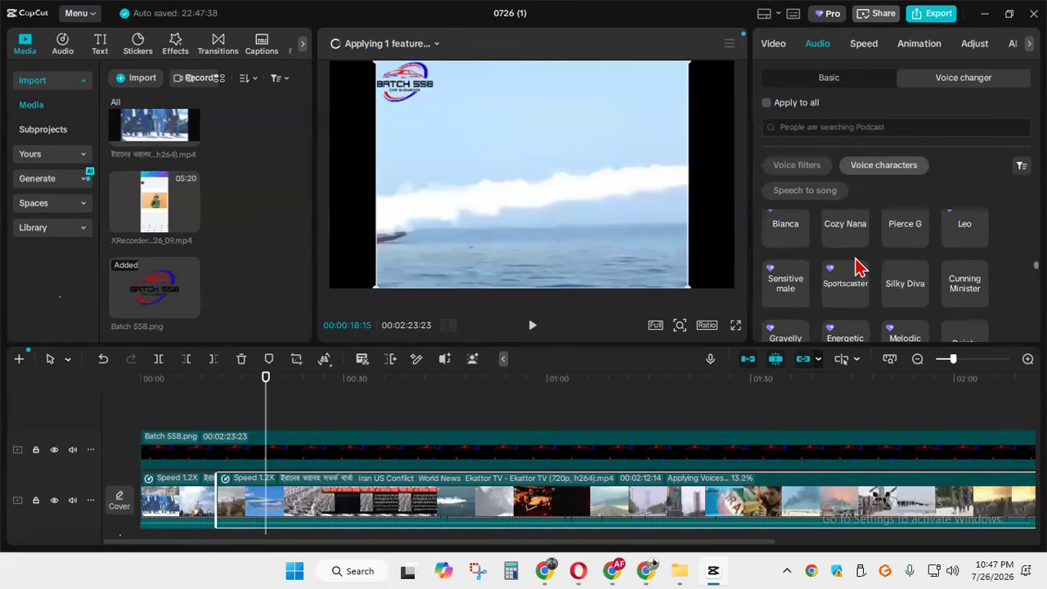
scroll(802, 266, up, 2)
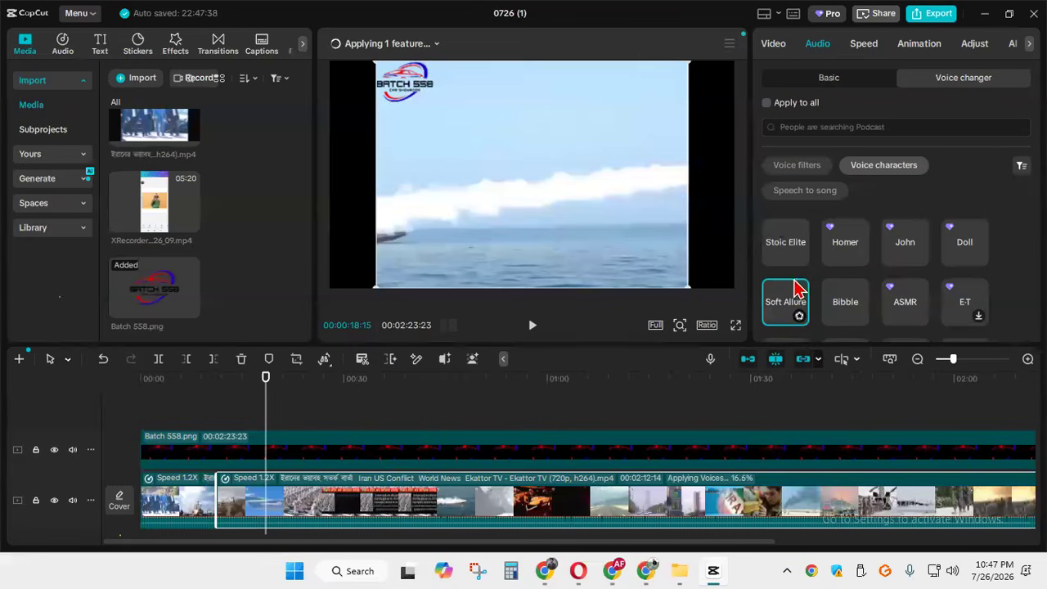
click(800, 172)
Set Alien Distorter strength to 26, then select the opening clip and move the playhead back
scroll(864, 263, down, 2)
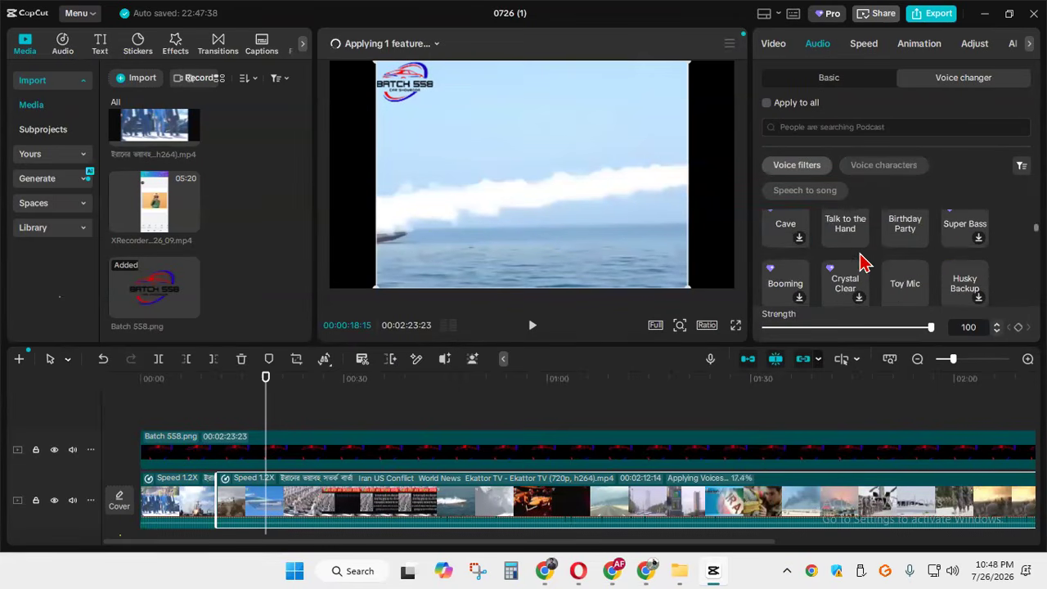
scroll(859, 291, up, 2)
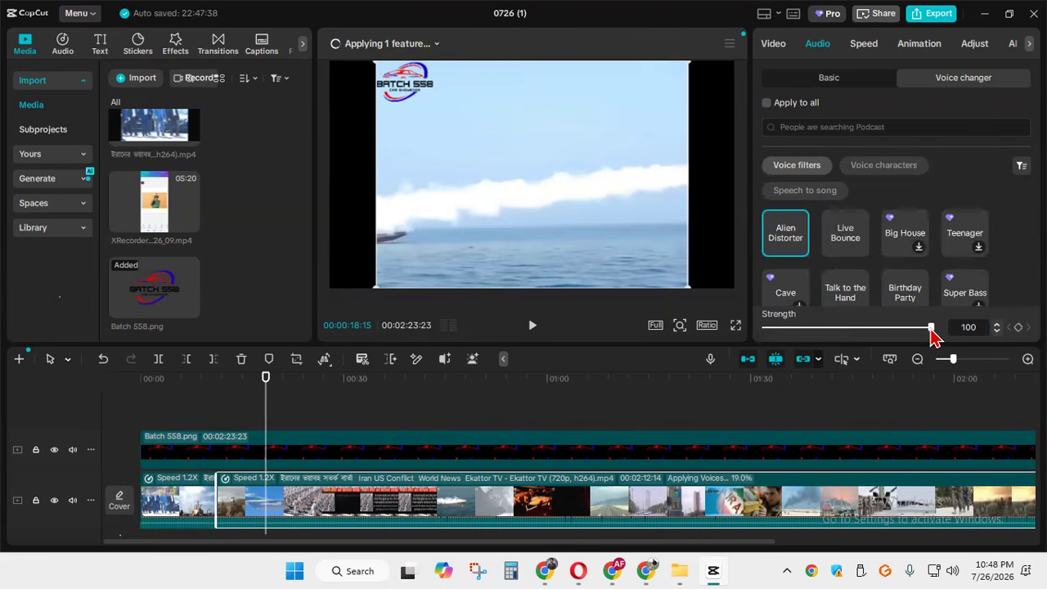
drag(929, 329, 808, 334)
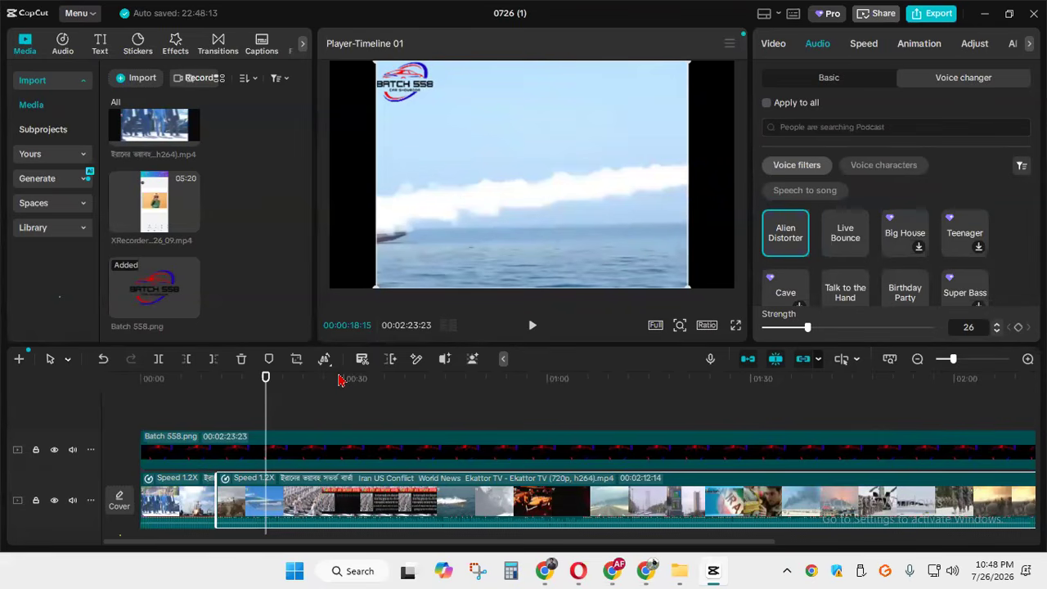
click(175, 506)
drag(260, 410, 152, 411)
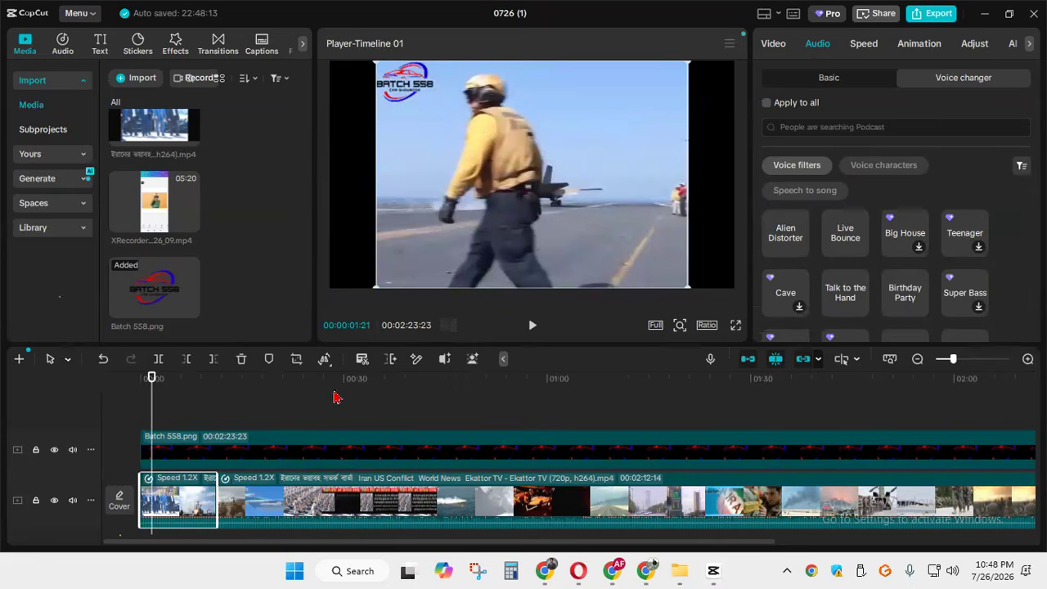
Play the timeline from the start to review the opening clip
click(141, 407)
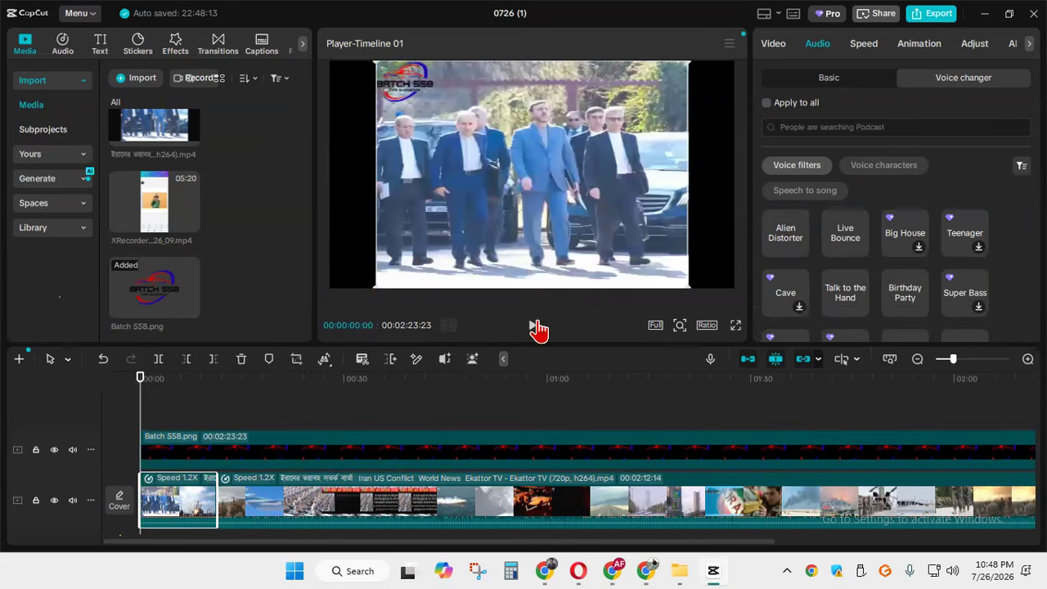
click(538, 328)
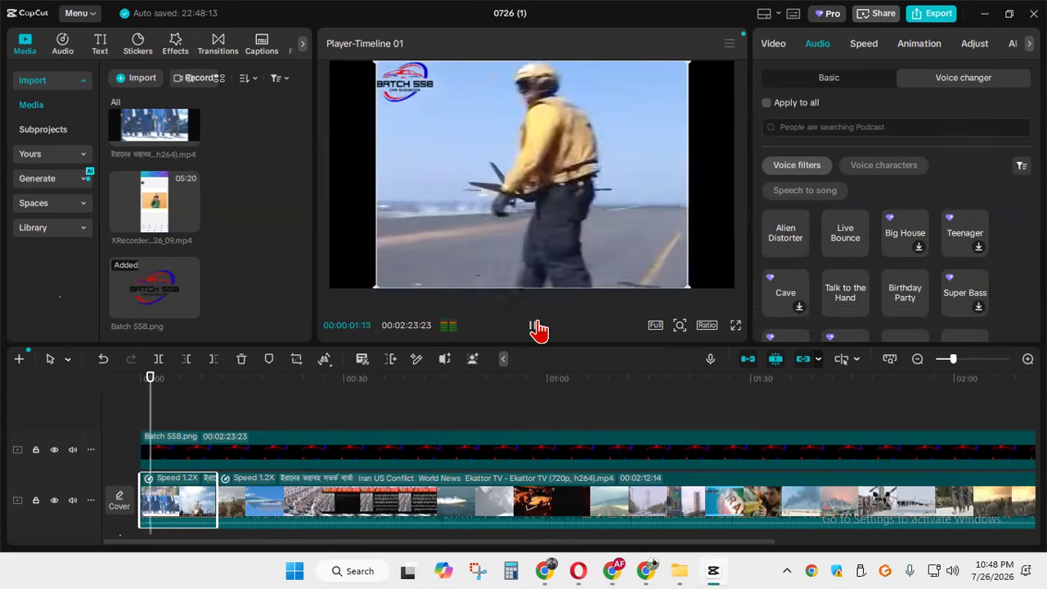
click(538, 328)
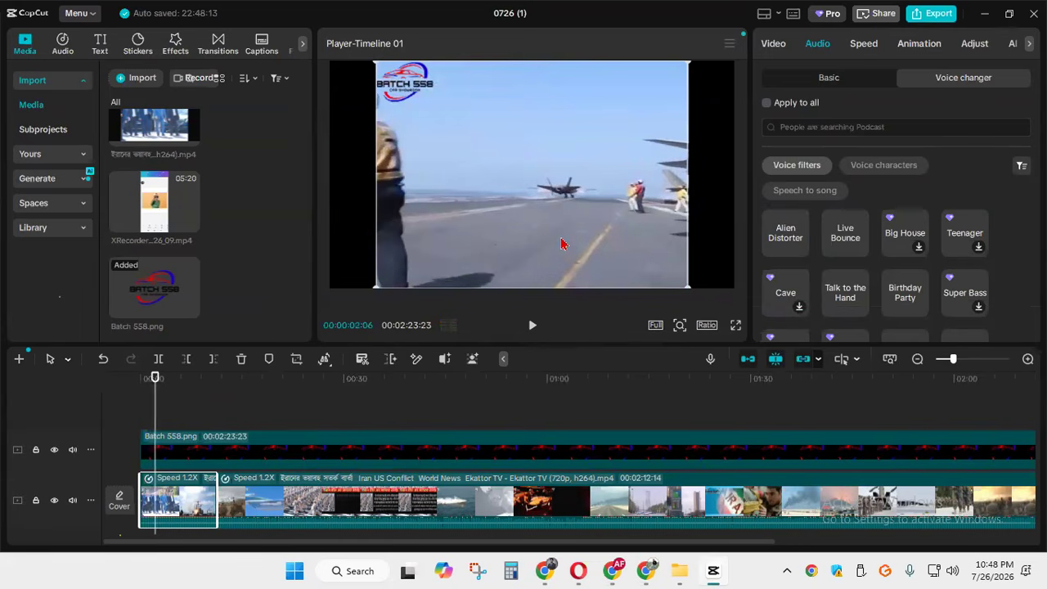
Mirror the opening clip horizontally and replay it from the beginning
click(324, 358)
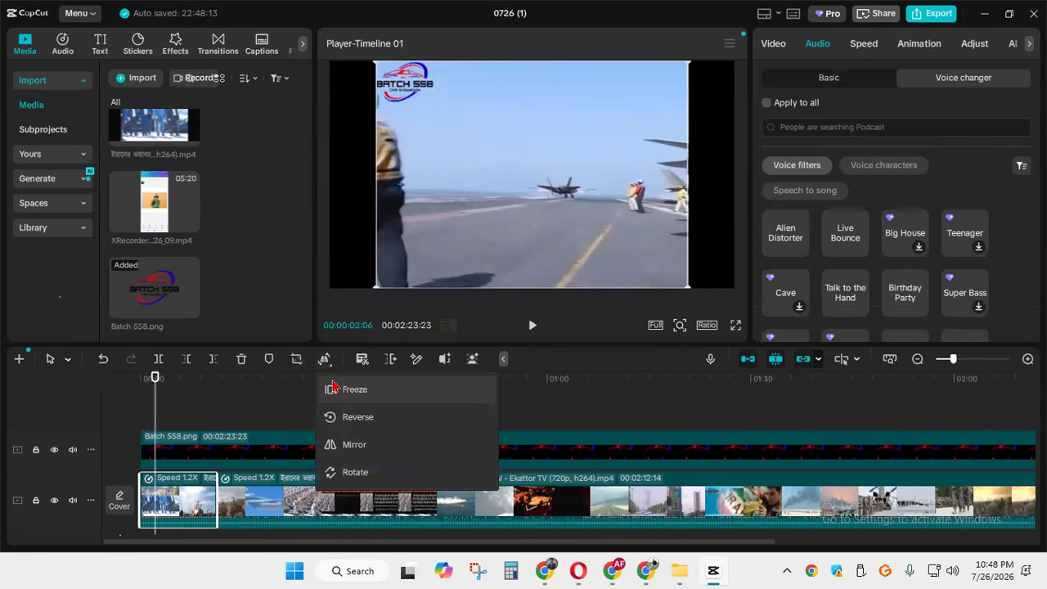
click(337, 445)
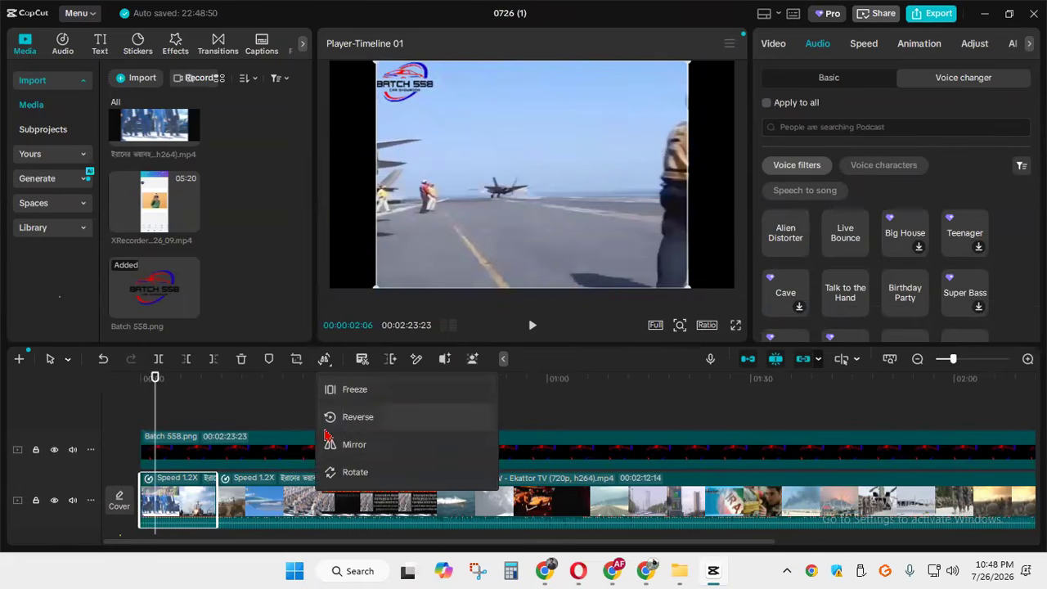
drag(158, 407, 138, 406)
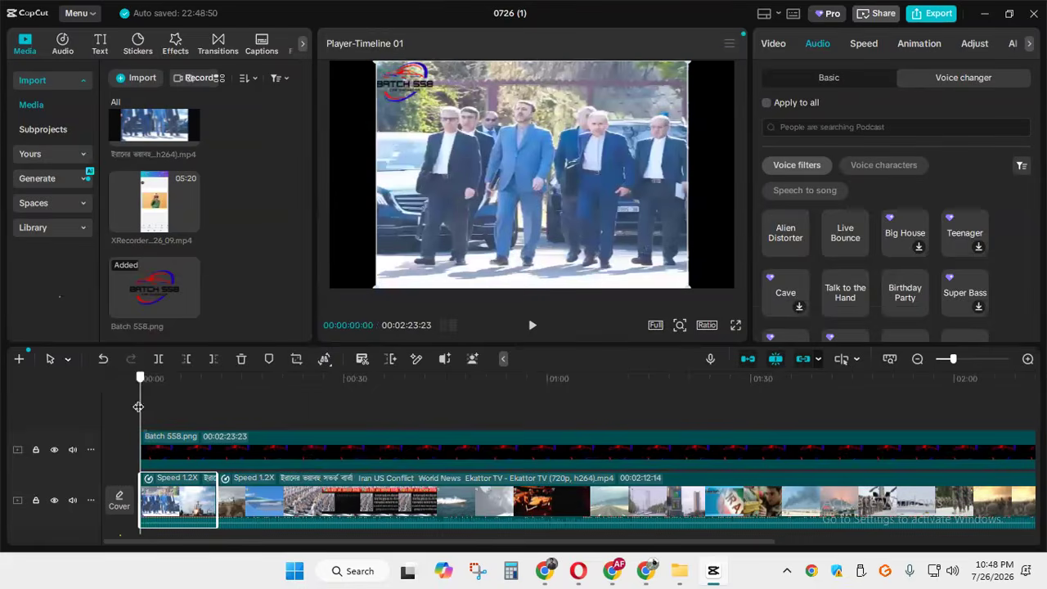
click(532, 325)
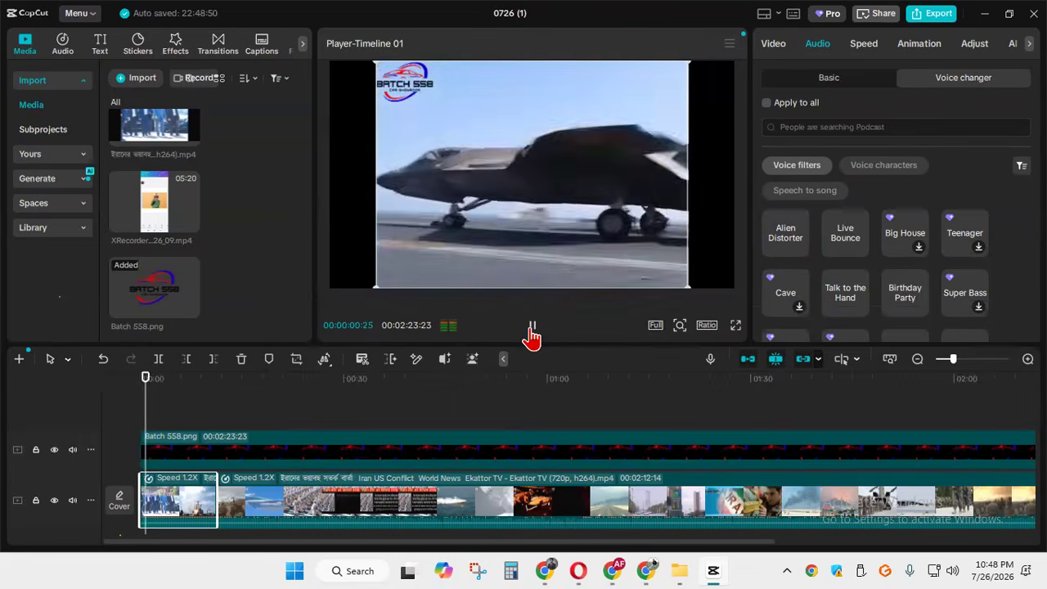
click(530, 330)
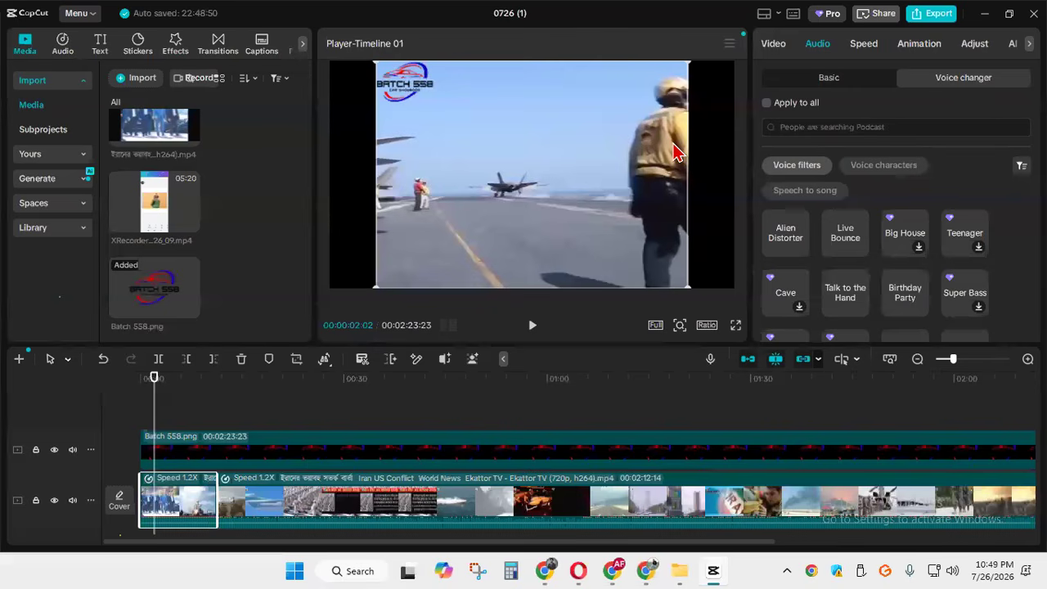
click(299, 504)
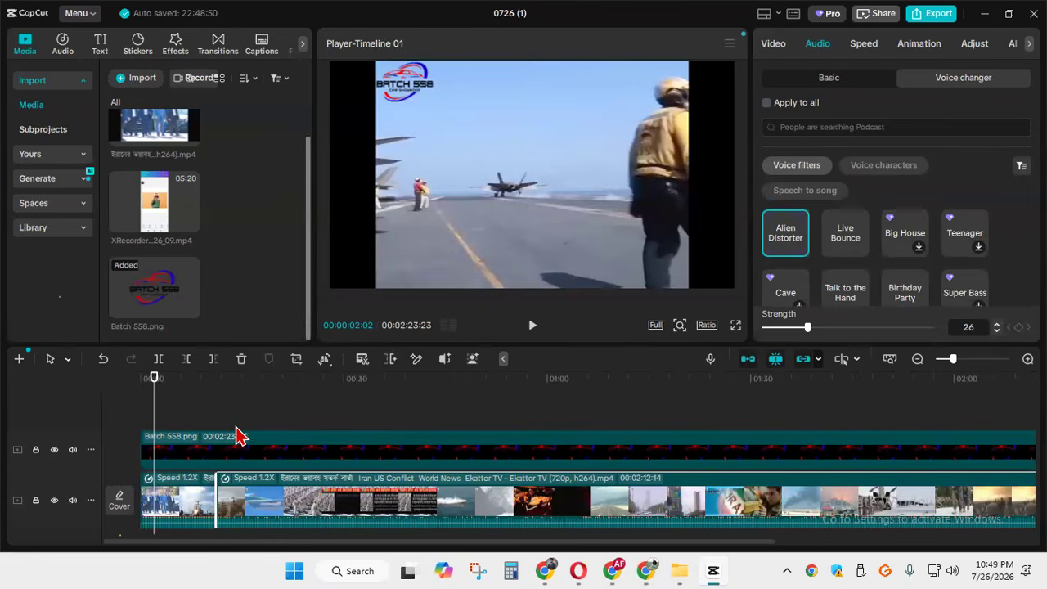
Mirror the Iran US Conflict news clip and scrub forward to check the flipped footage
drag(155, 423, 240, 433)
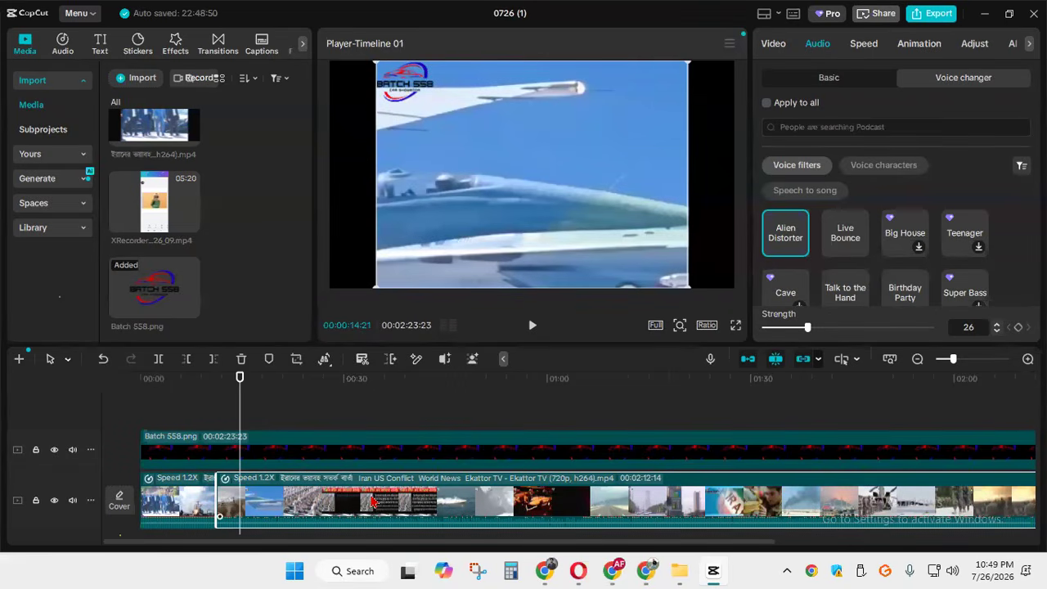
click(326, 362)
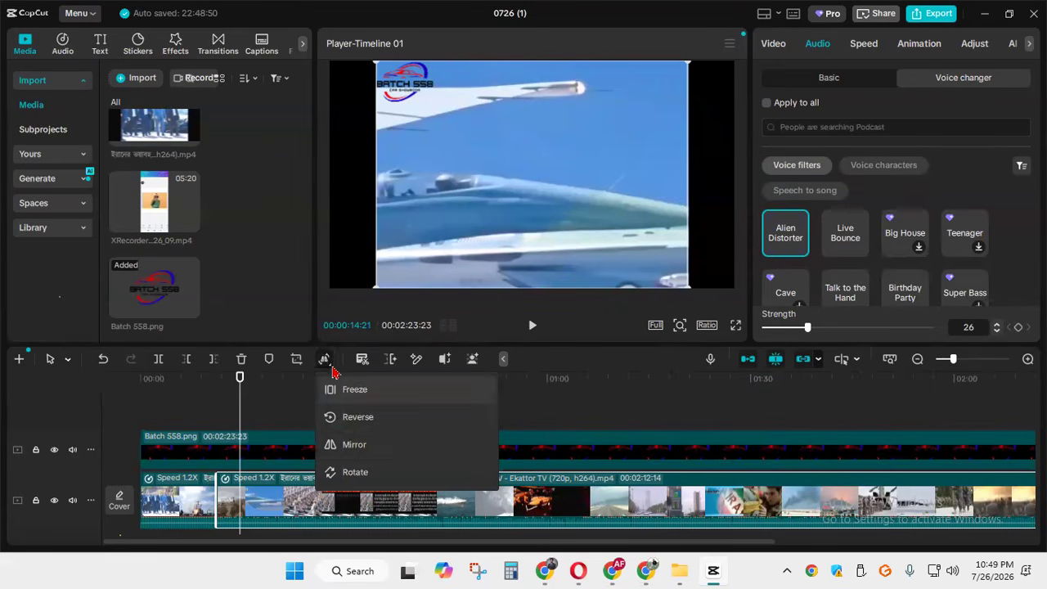
click(353, 448)
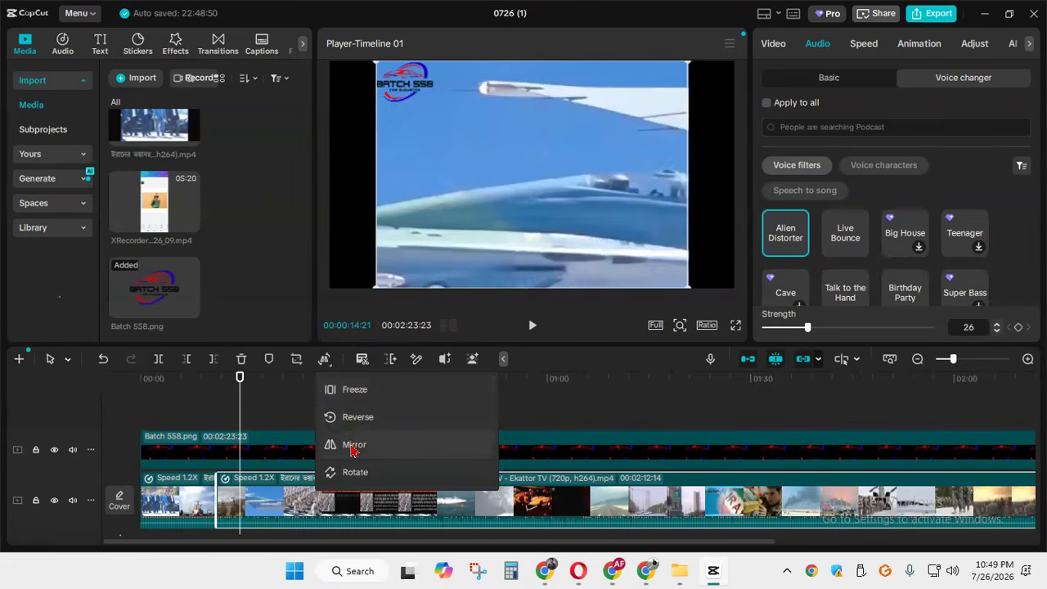
drag(239, 407, 287, 399)
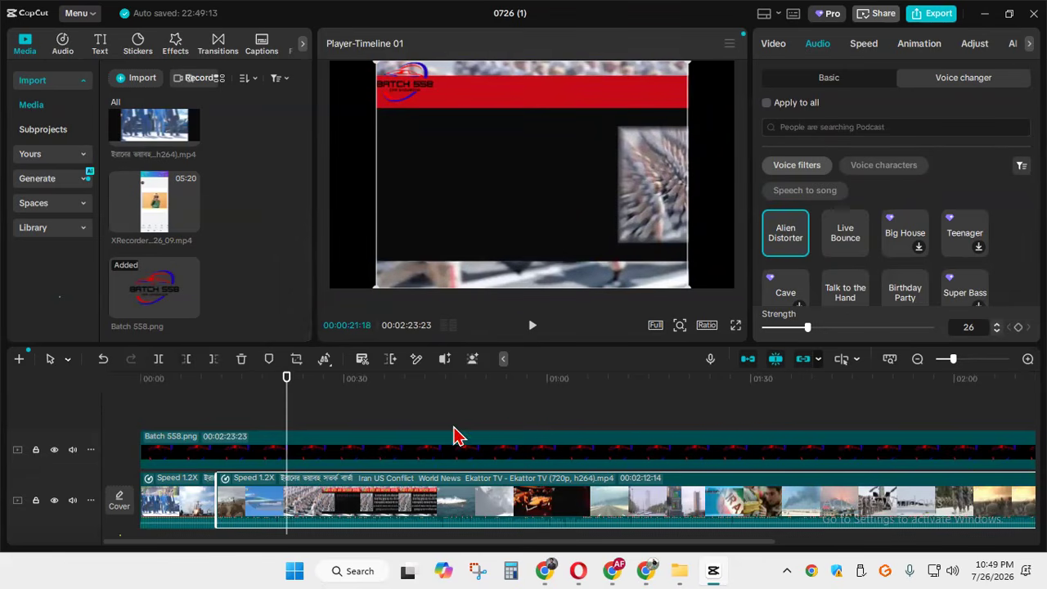
Import 'Woman presenting product - green screen - Chroma Key - No Copyright.mp4' from Downloads
scroll(470, 441, down, 1)
scroll(470, 440, down, 2)
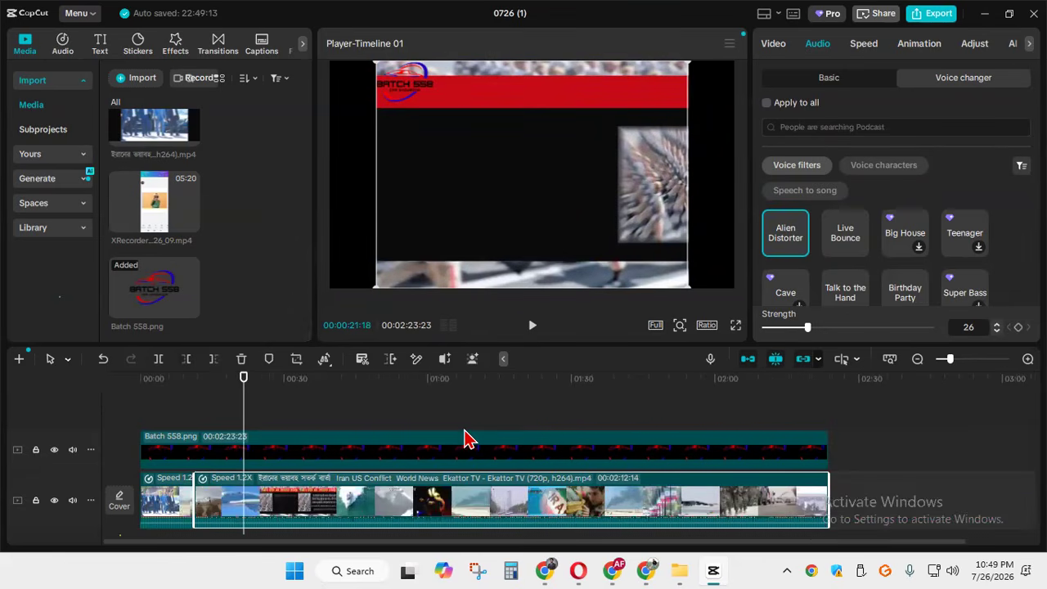
scroll(468, 442, down, 1)
scroll(475, 442, down, 1)
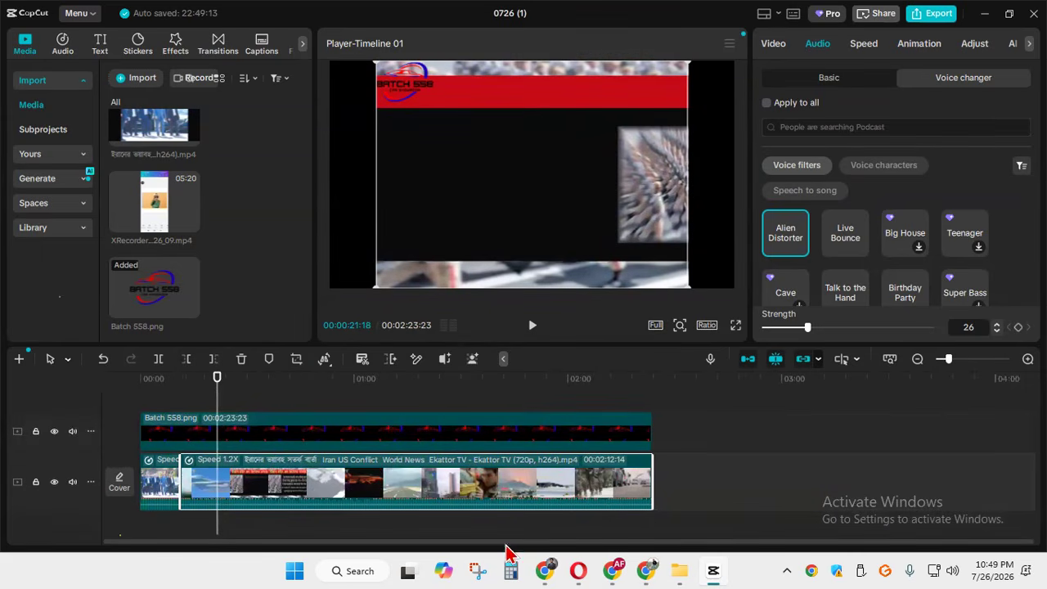
scroll(180, 211, up, 1)
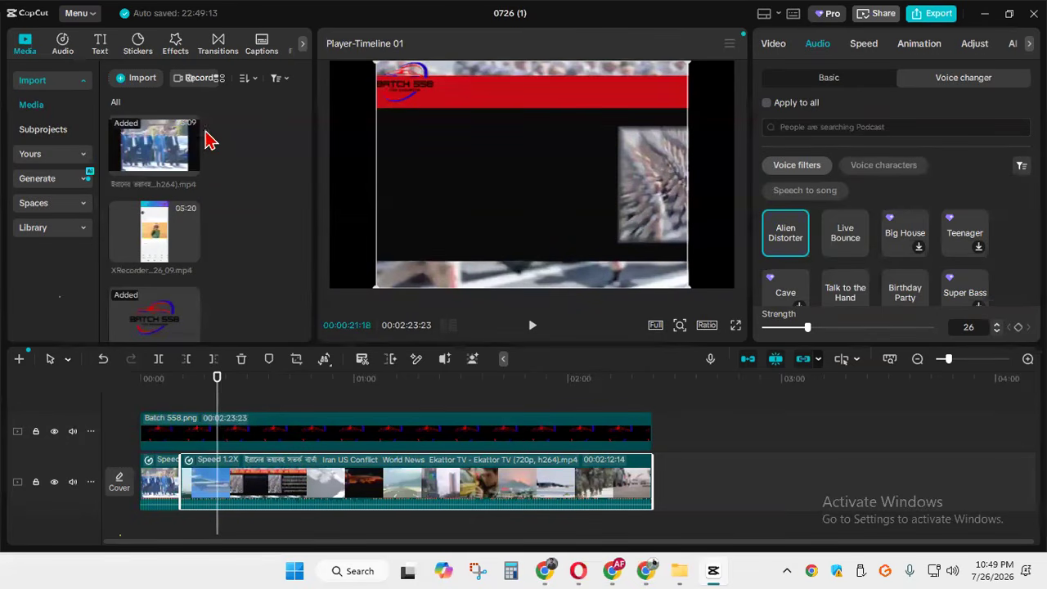
click(152, 79)
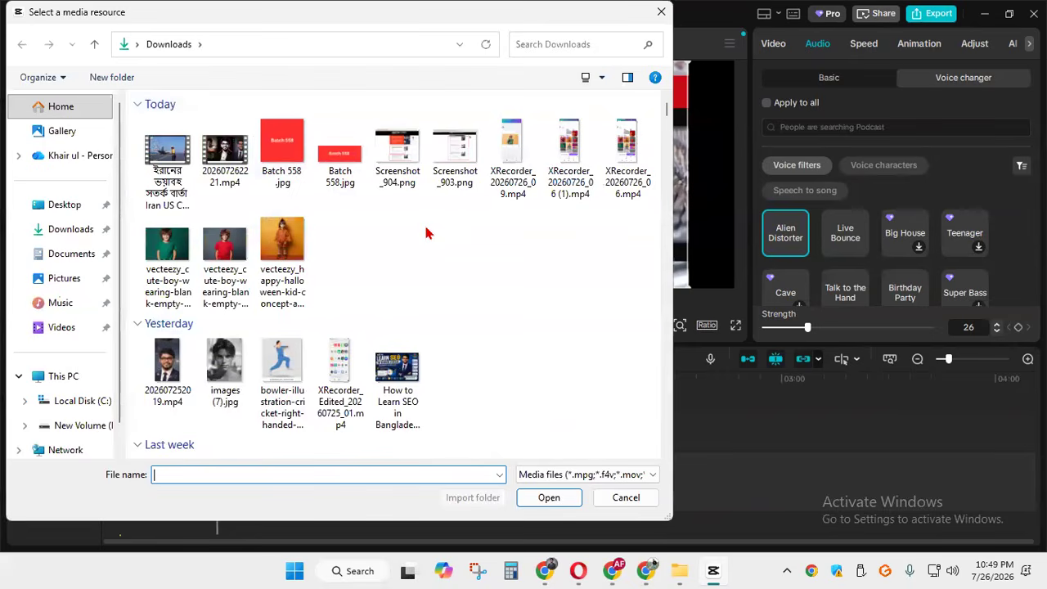
scroll(426, 233, down, 3)
scroll(426, 233, down, 6)
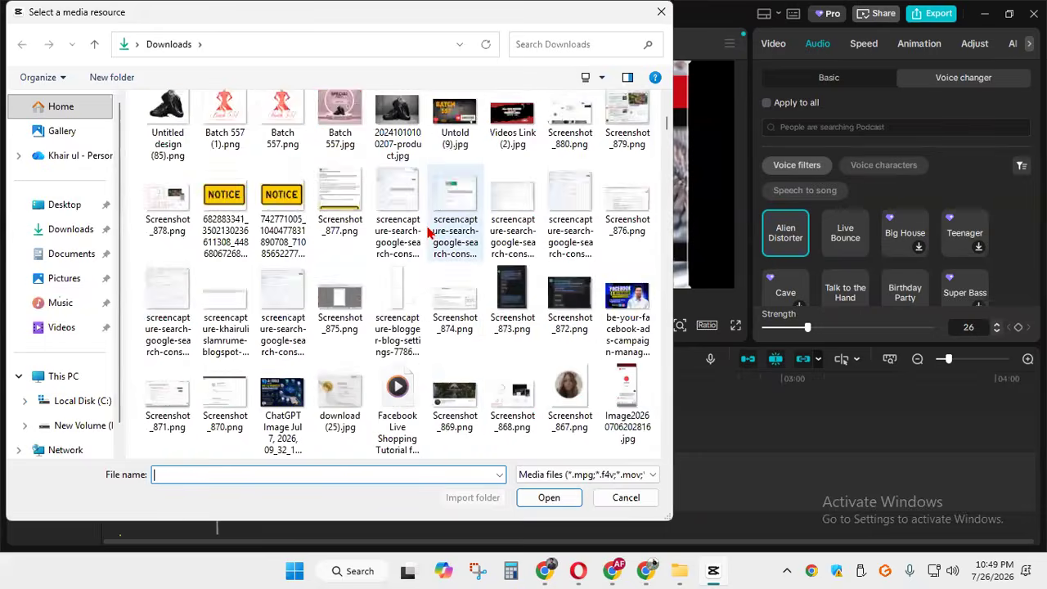
scroll(428, 233, down, 6)
scroll(378, 255, up, 4)
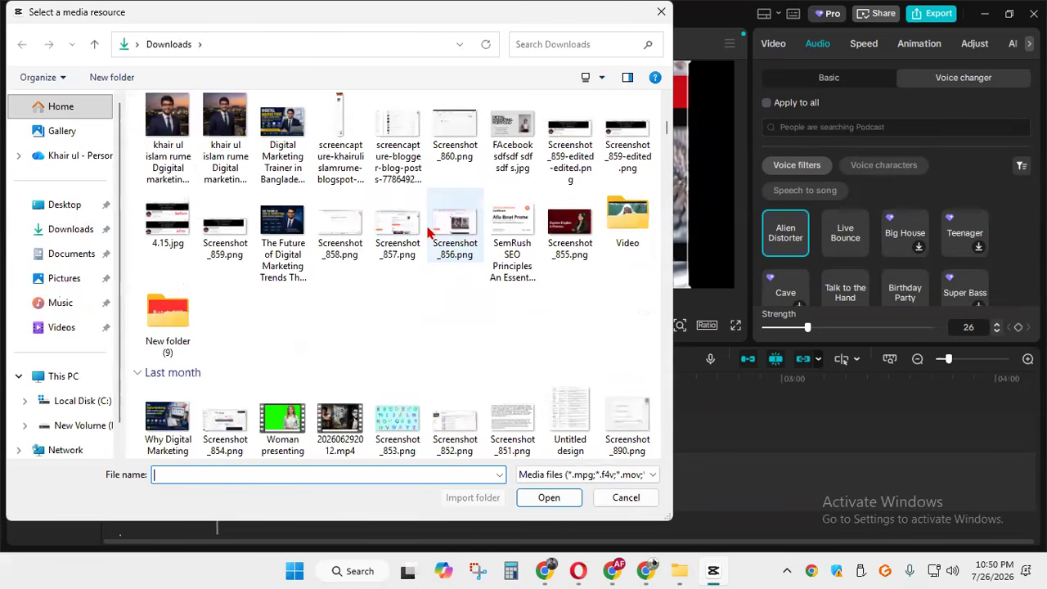
scroll(268, 328, down, 3)
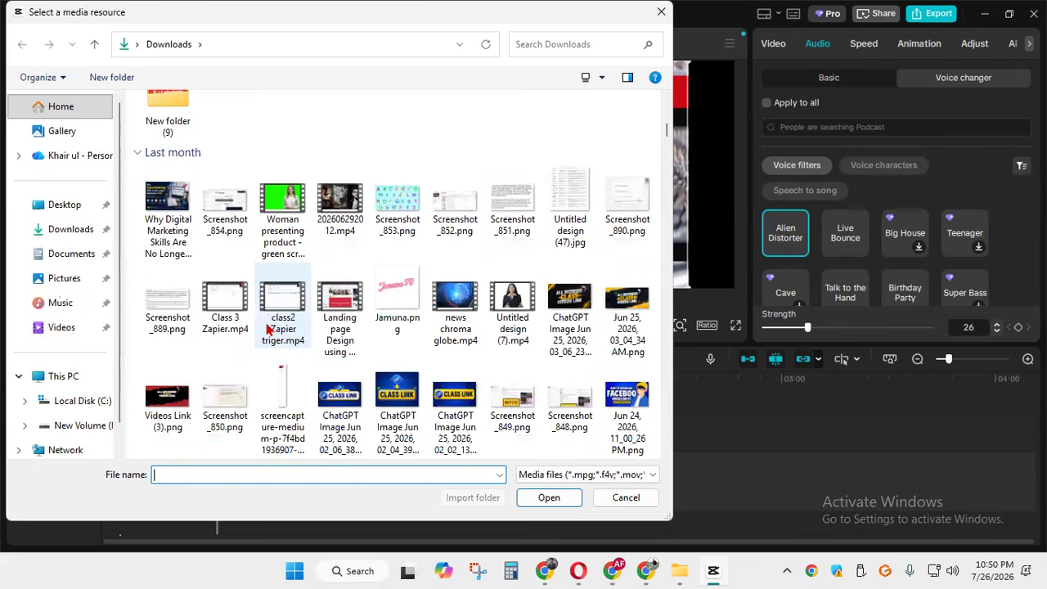
scroll(281, 320, down, 5)
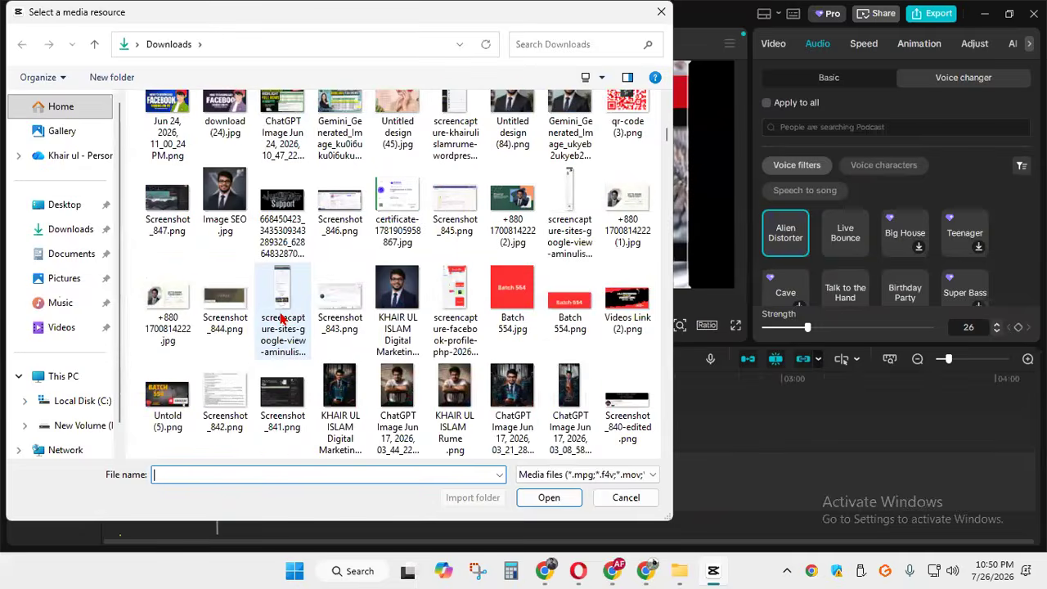
scroll(281, 319, up, 5)
click(292, 167)
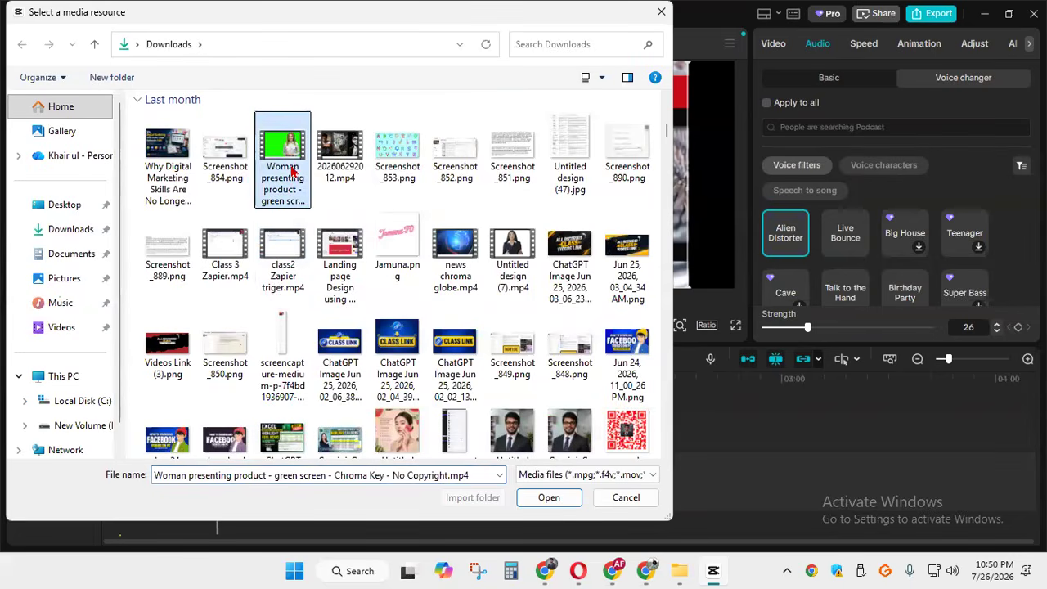
click(546, 497)
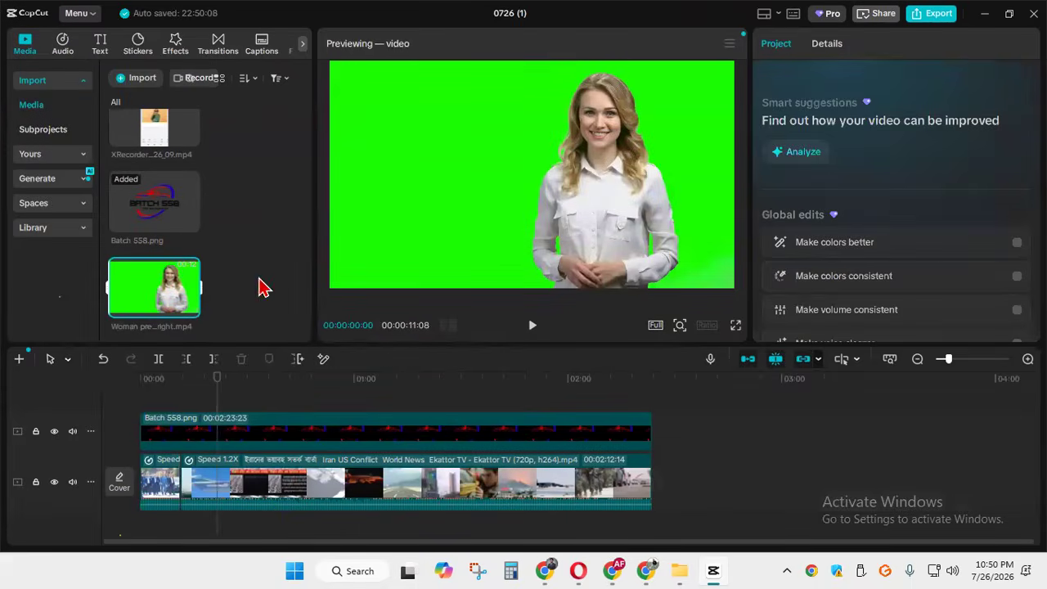
click(135, 78)
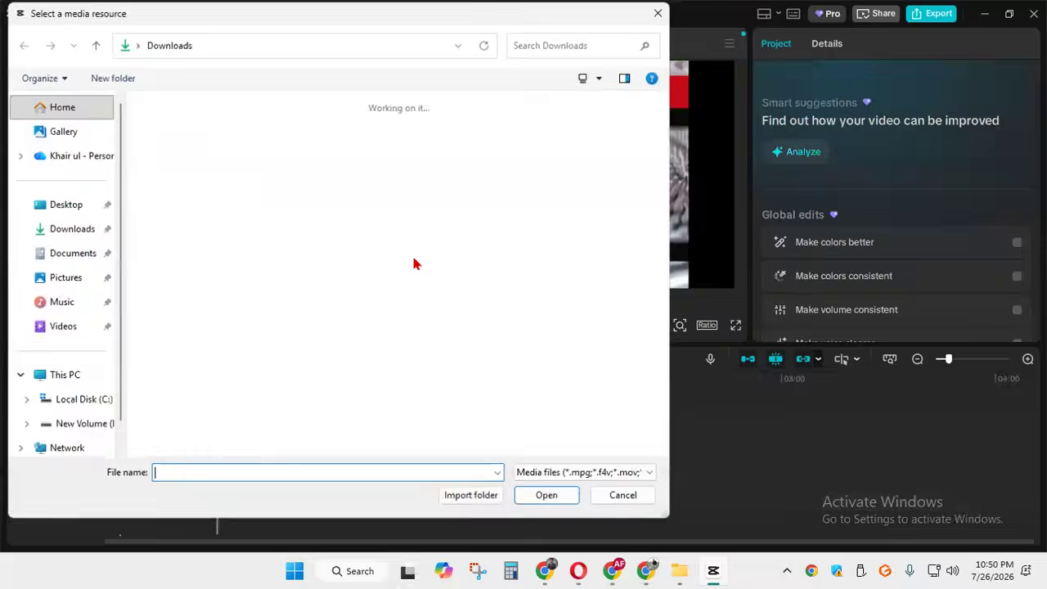
scroll(388, 347, down, 15)
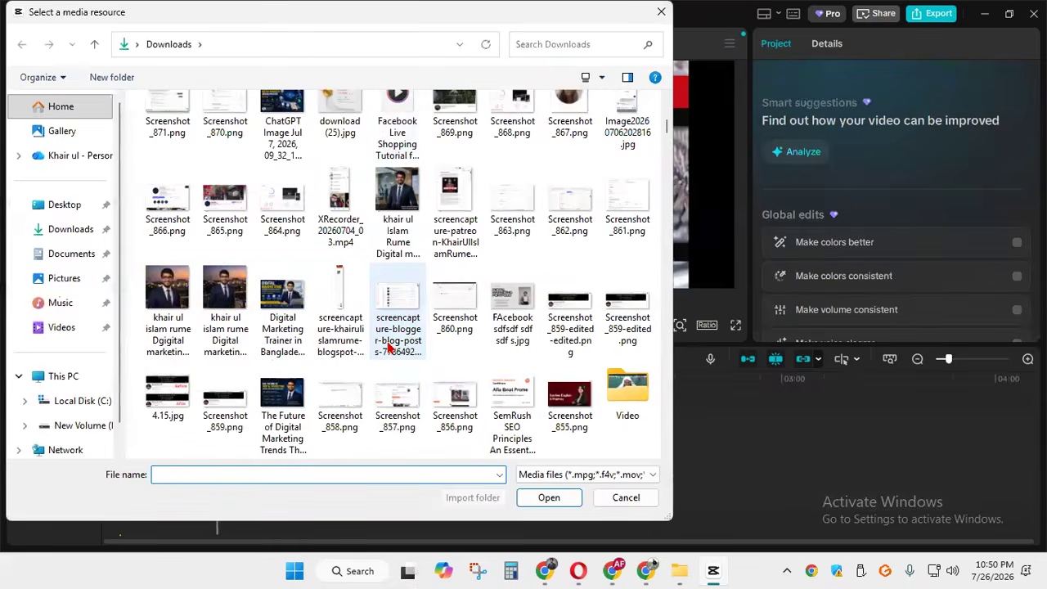
scroll(388, 346, down, 10)
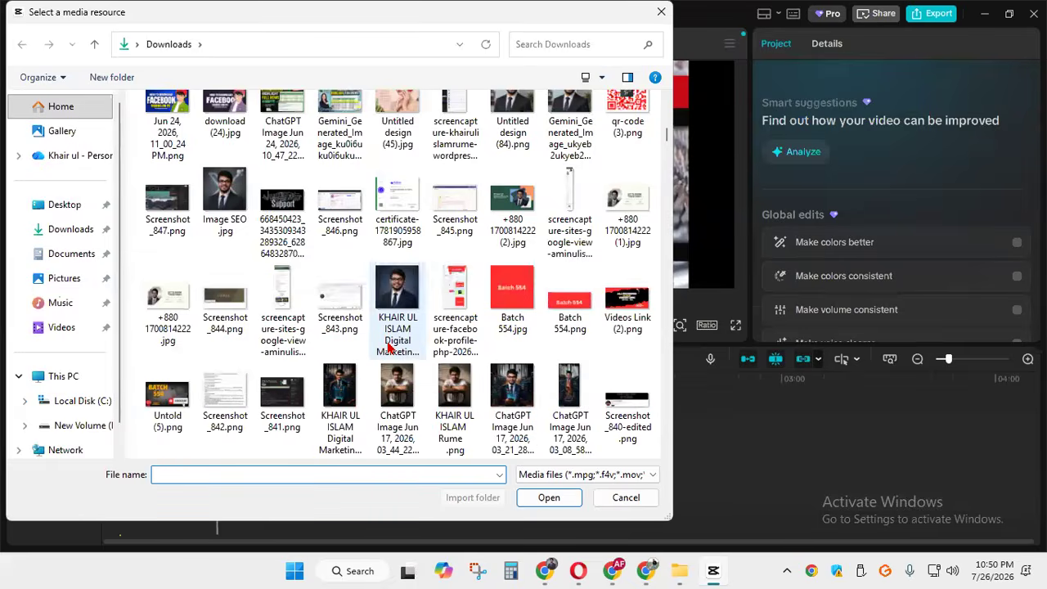
scroll(388, 346, down, 10)
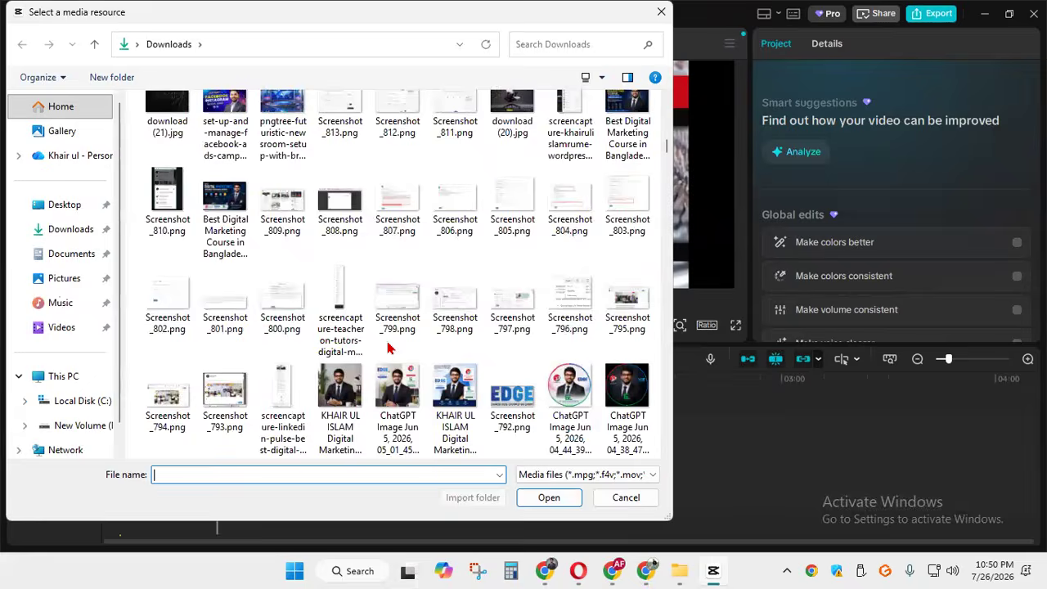
scroll(388, 346, down, 10)
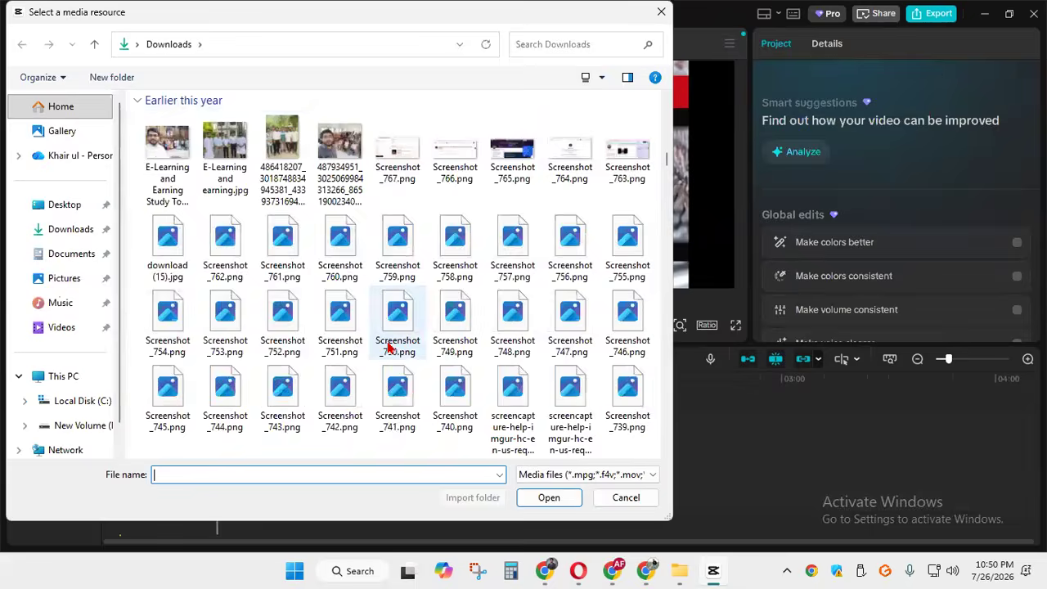
scroll(388, 346, up, 3)
scroll(391, 350, down, 1)
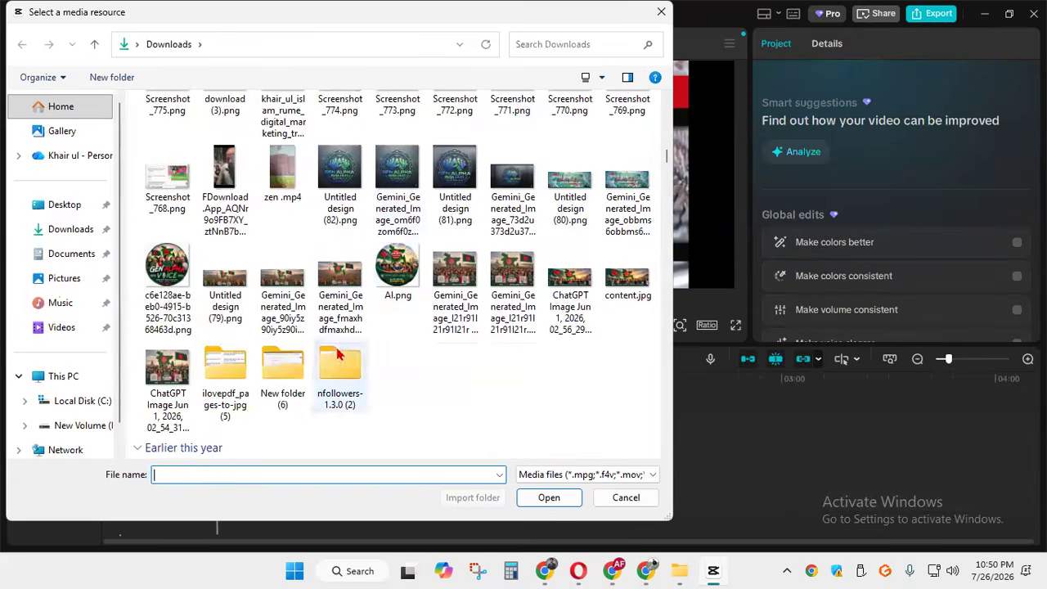
scroll(343, 352, down, 6)
scroll(332, 356, down, 12)
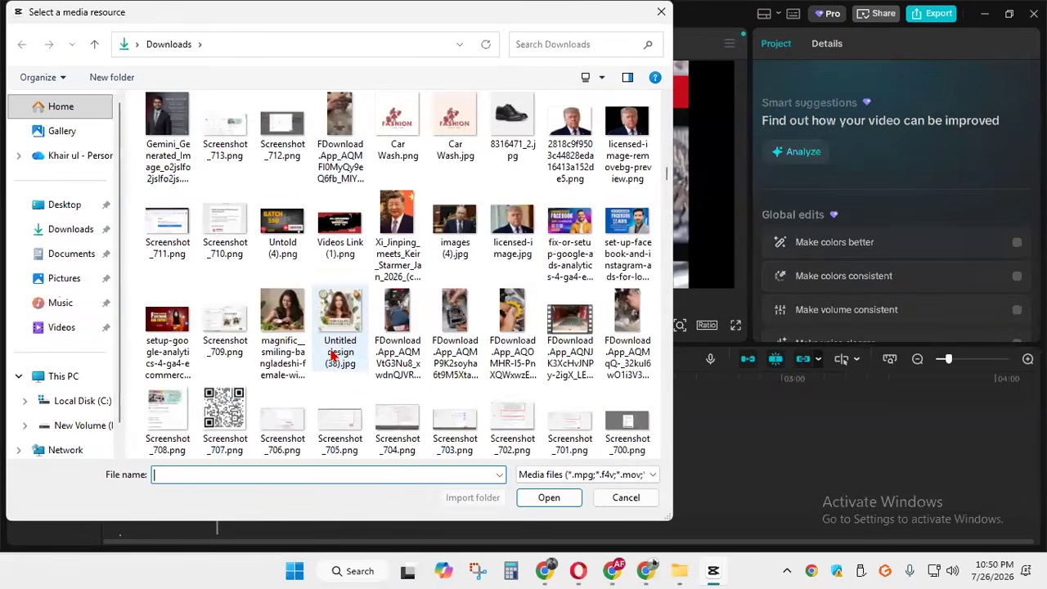
scroll(331, 356, down, 15)
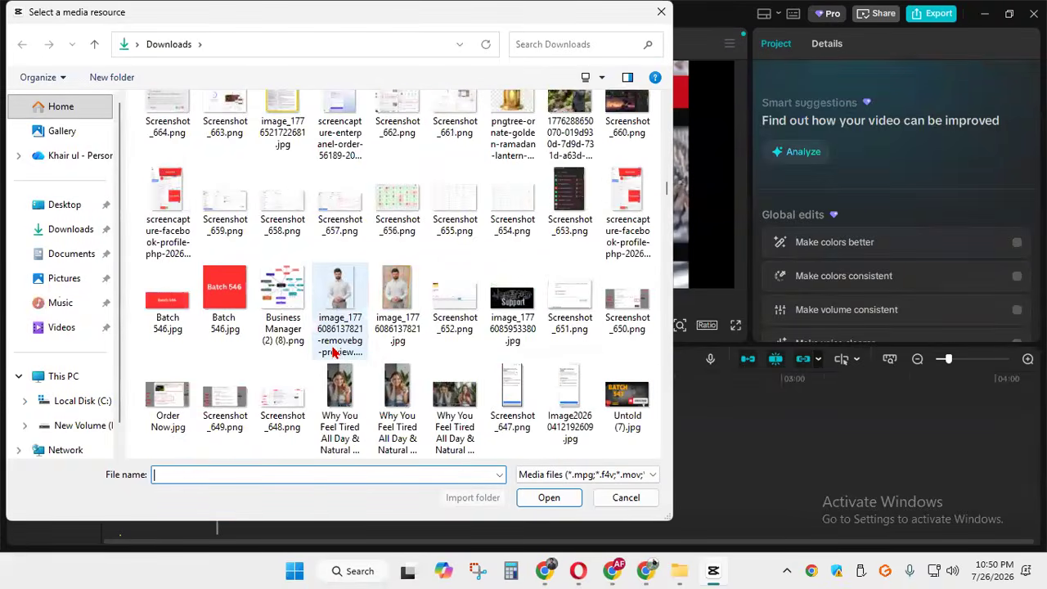
scroll(336, 351, down, 15)
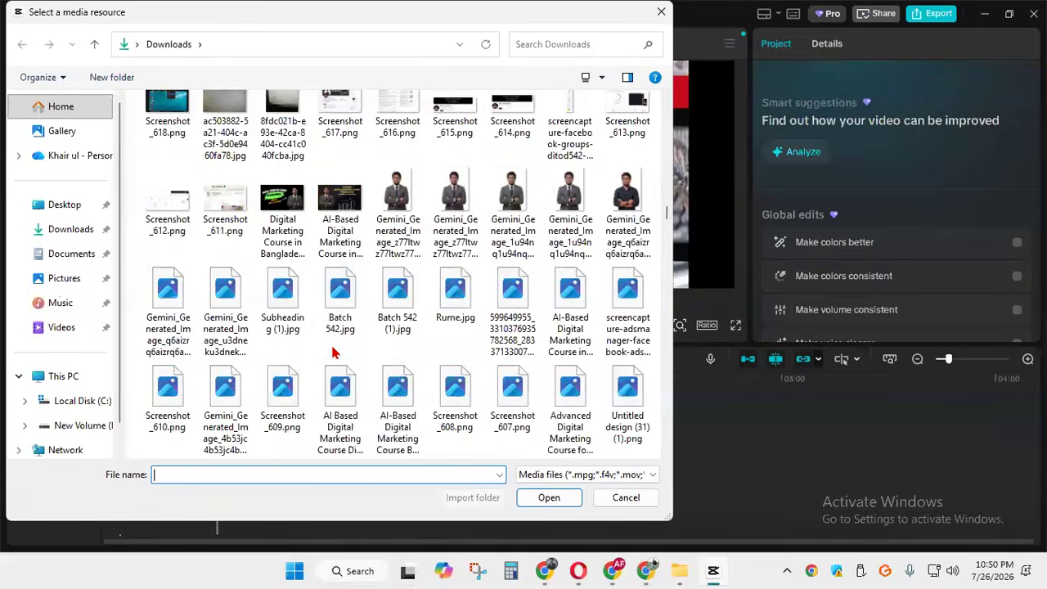
click(647, 570)
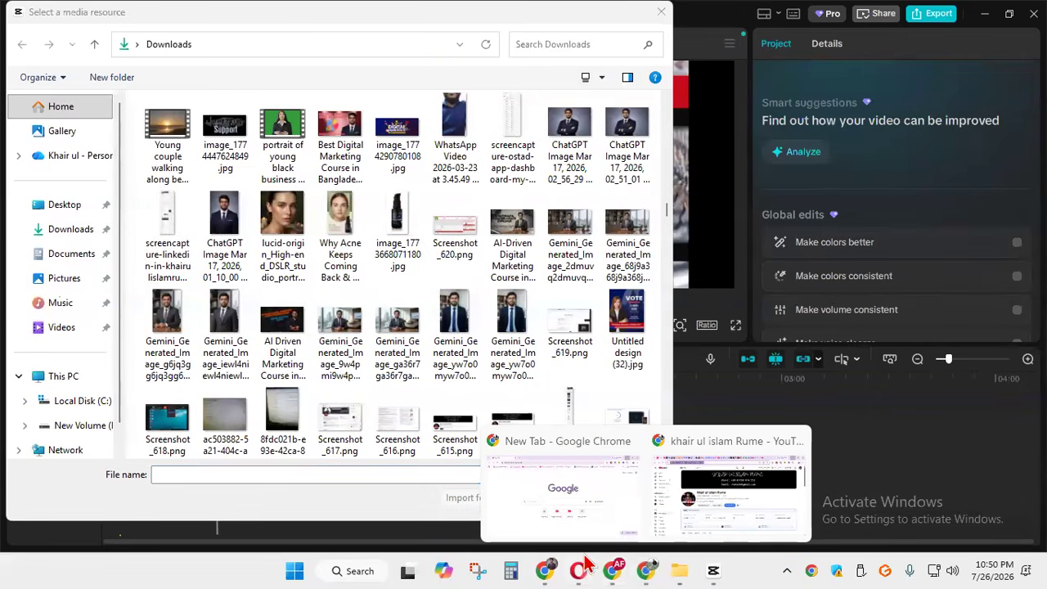
Switch to Chrome, close the y2mate popup, and focus the YouTube tab's search box
click(550, 563)
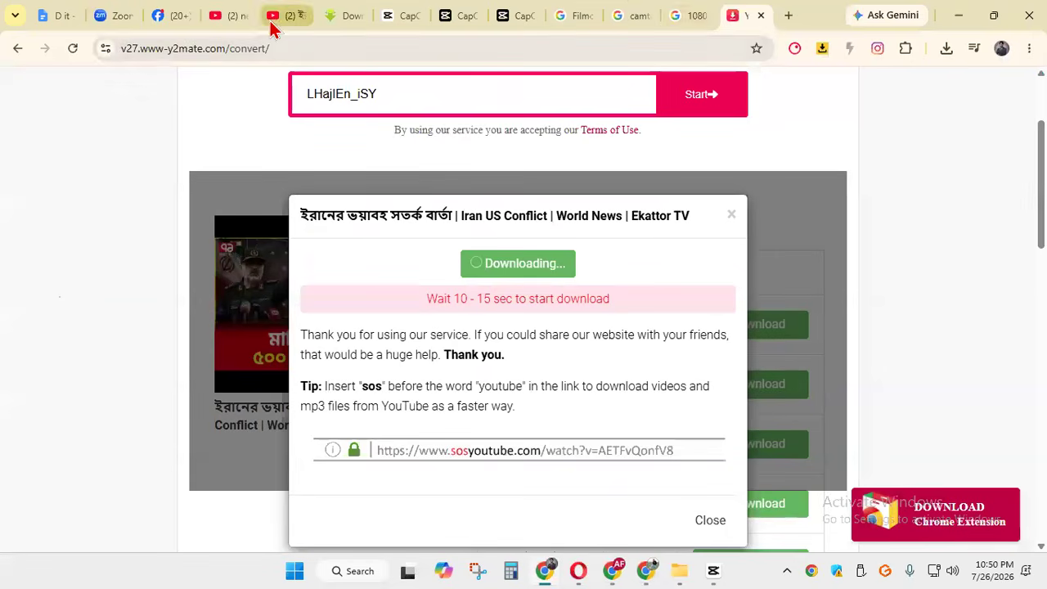
click(733, 218)
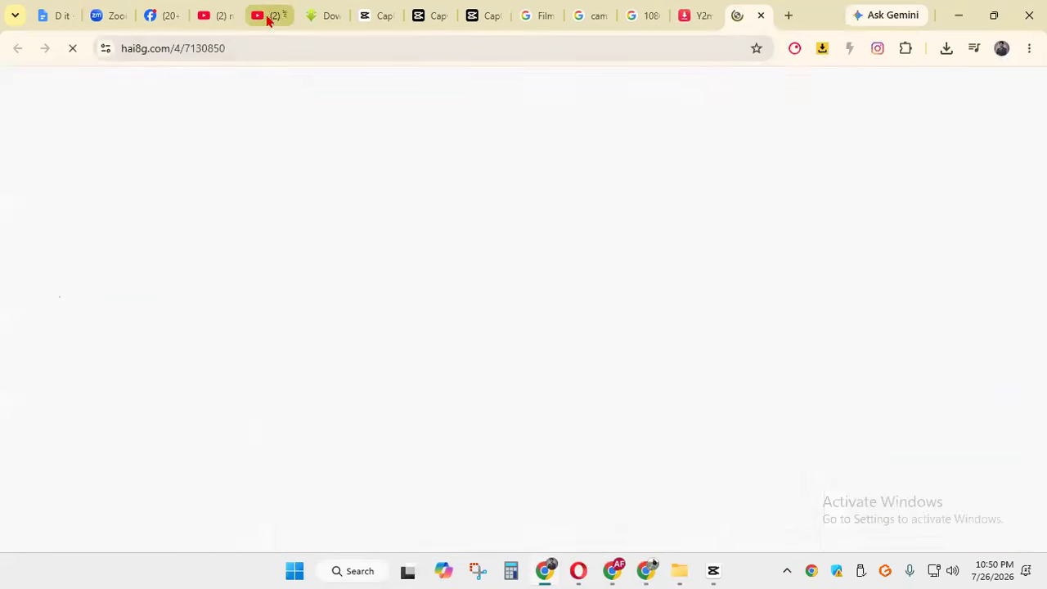
click(272, 20)
click(309, 88)
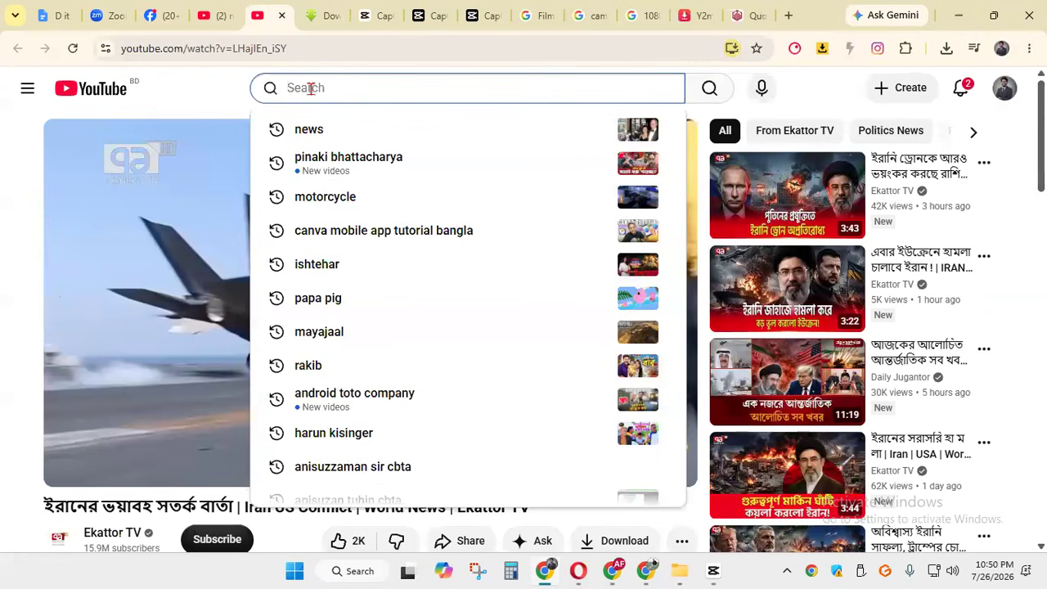
key(Escape)
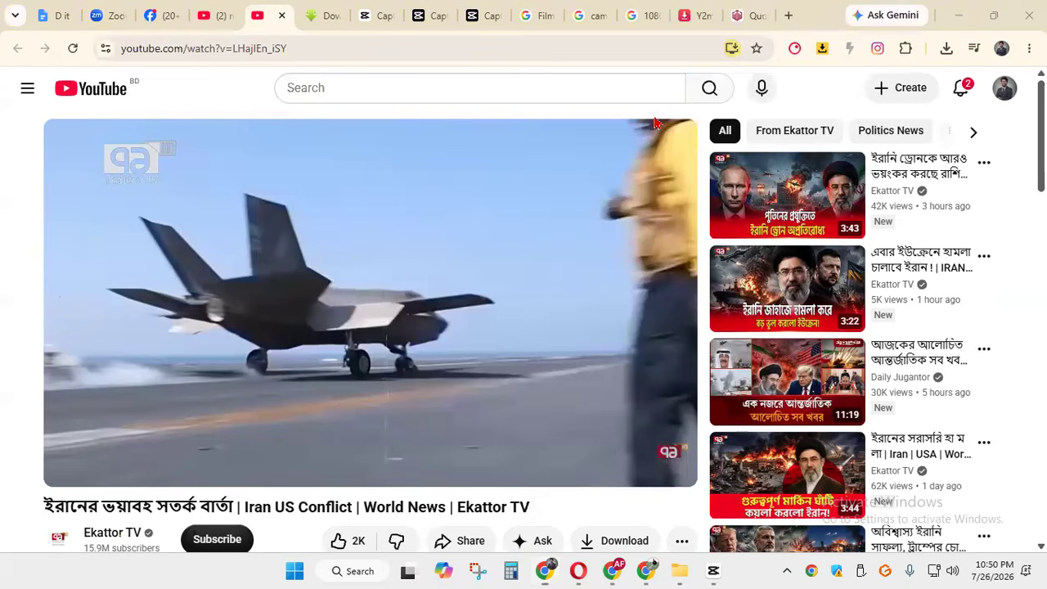
click(325, 89)
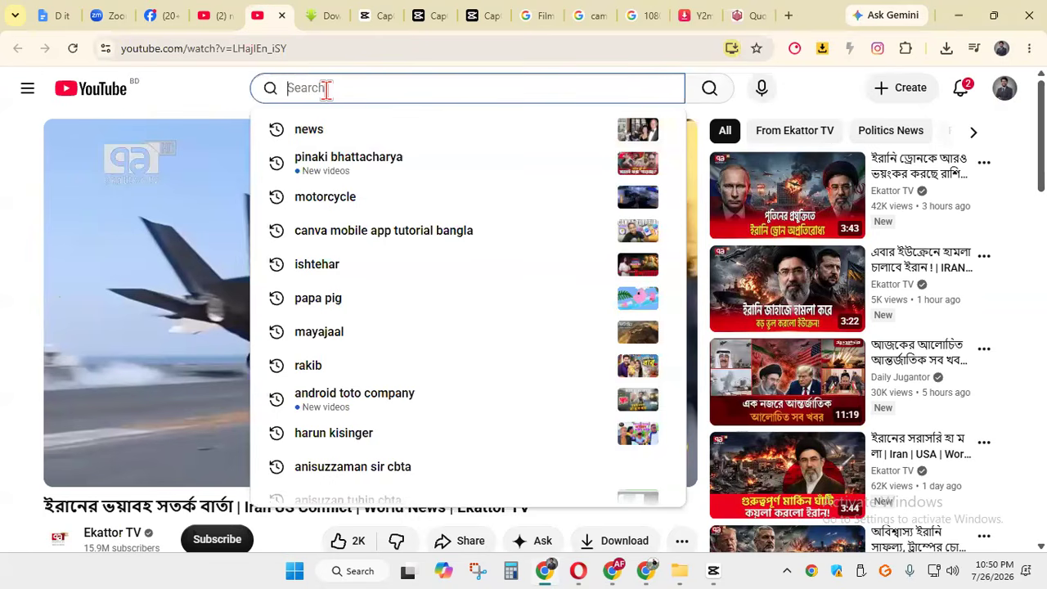
Search YouTube for 'Walk' and scroll through the walking video results
text(Walk)
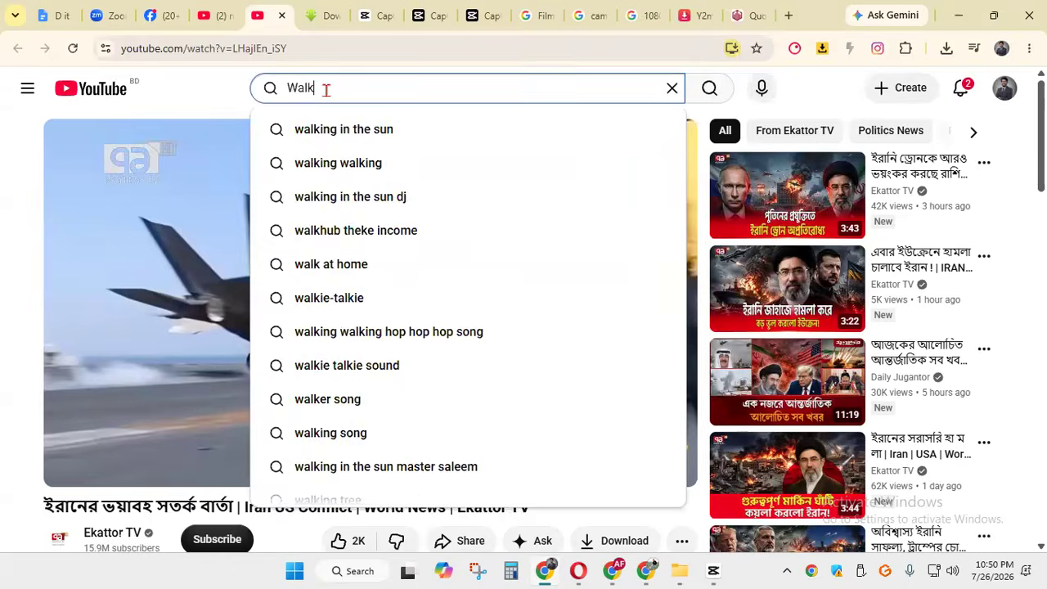
key(Return)
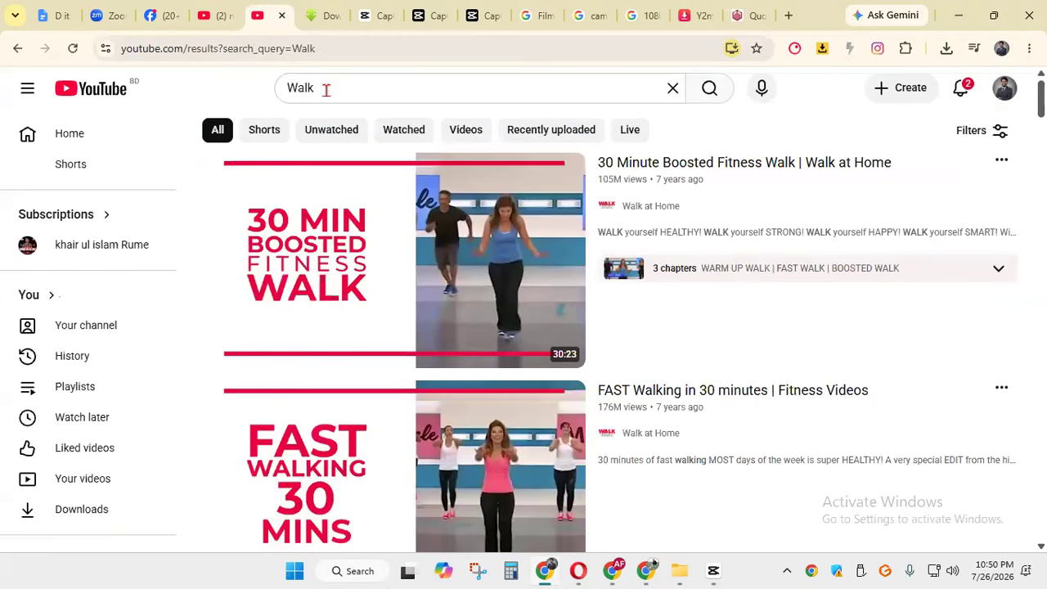
scroll(394, 252, down, 15)
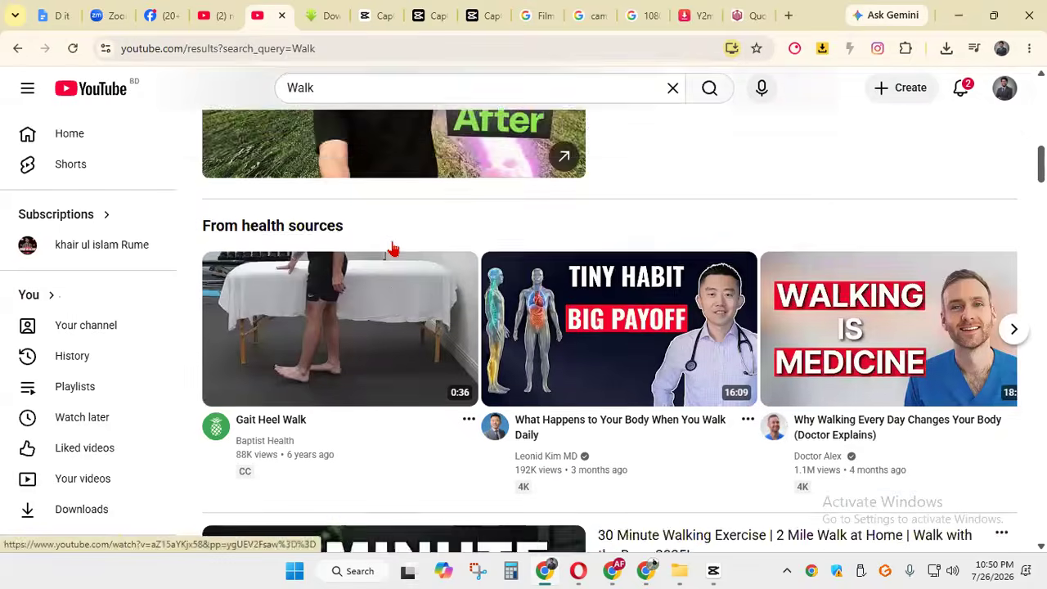
scroll(392, 252, down, 15)
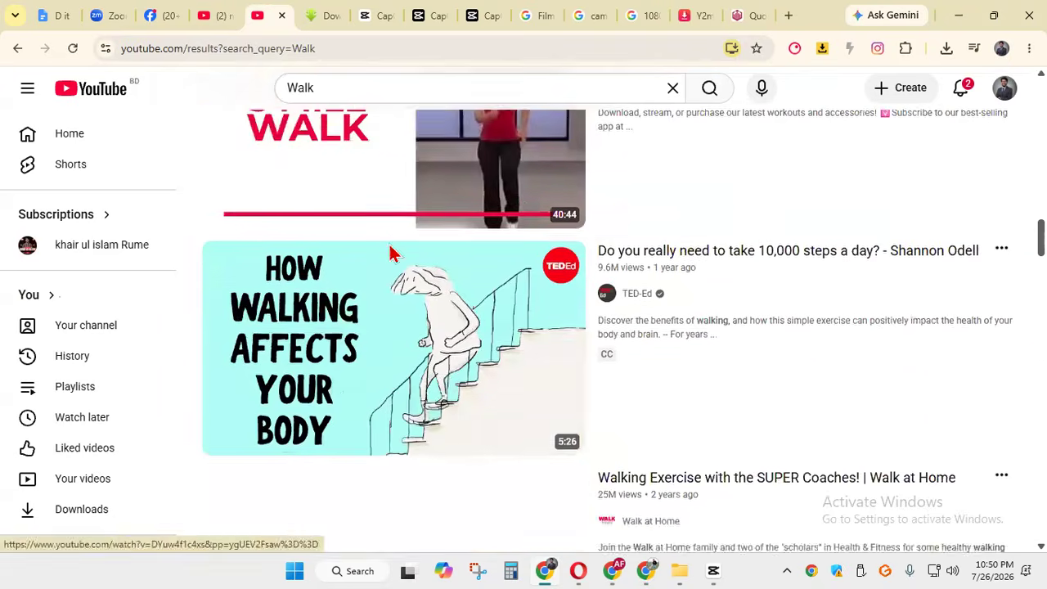
scroll(391, 253, up, 4)
scroll(390, 254, down, 8)
scroll(683, 188, down, 3)
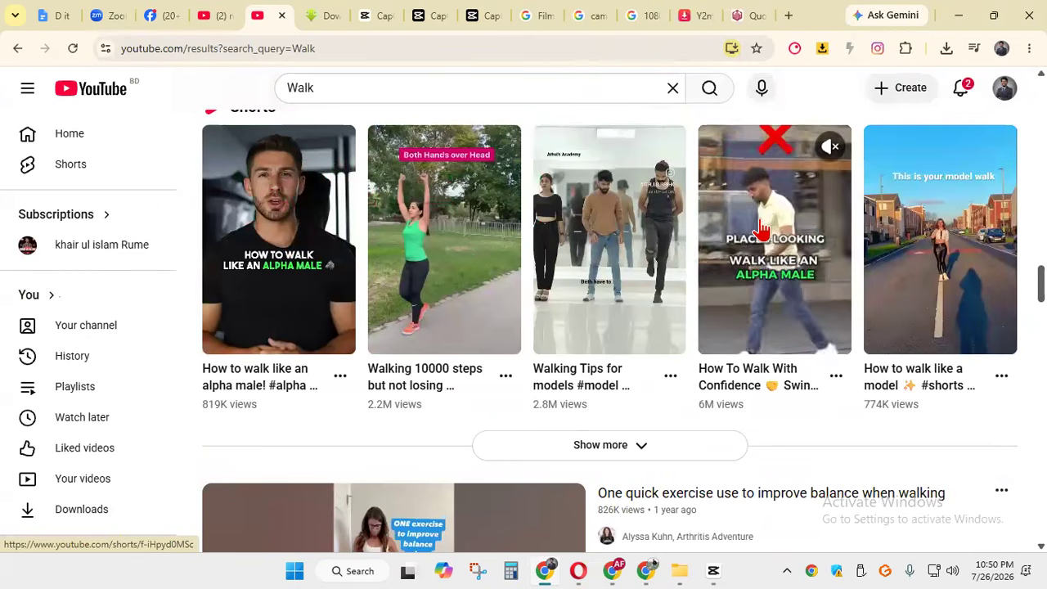
scroll(469, 303, down, 15)
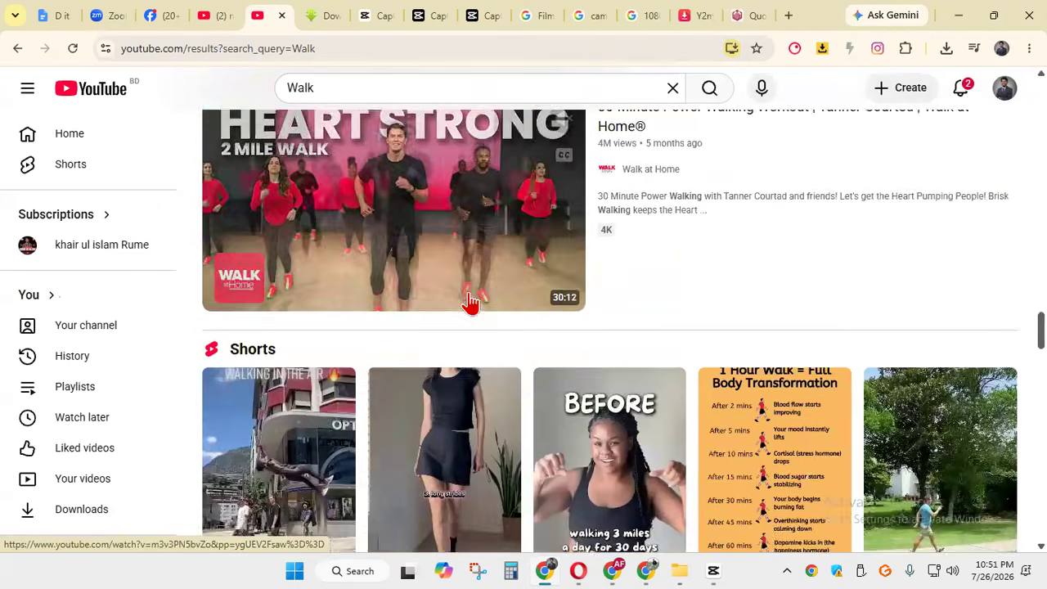
scroll(471, 303, down, 20)
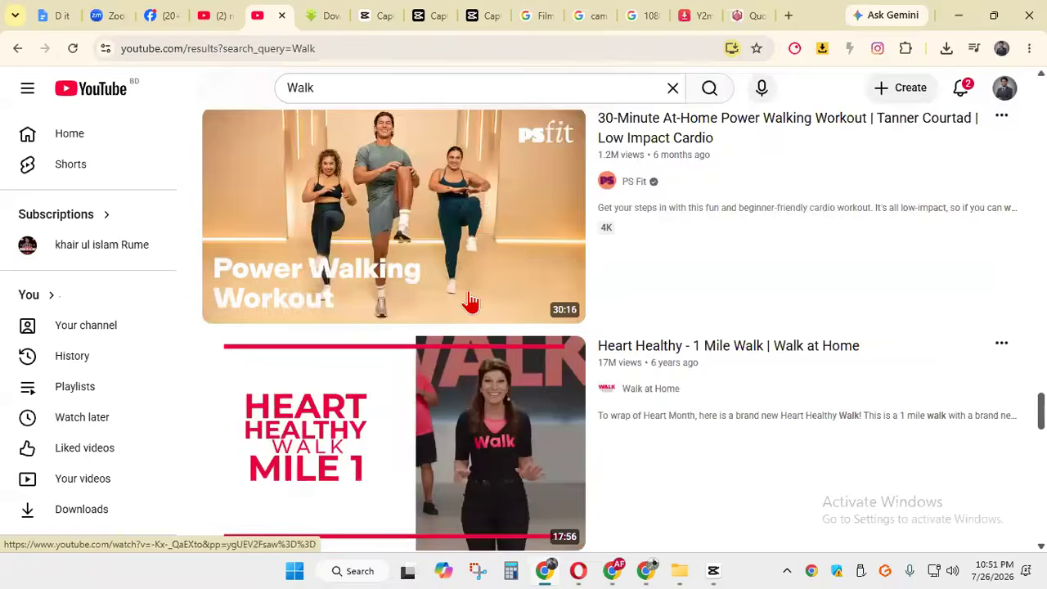
scroll(473, 301, down, 5)
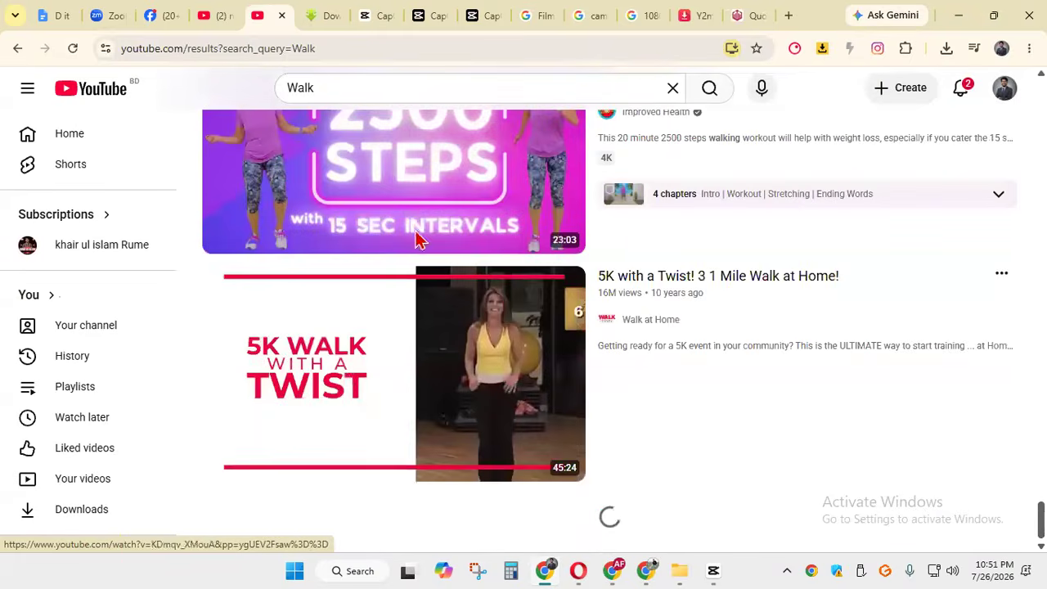
click(327, 85)
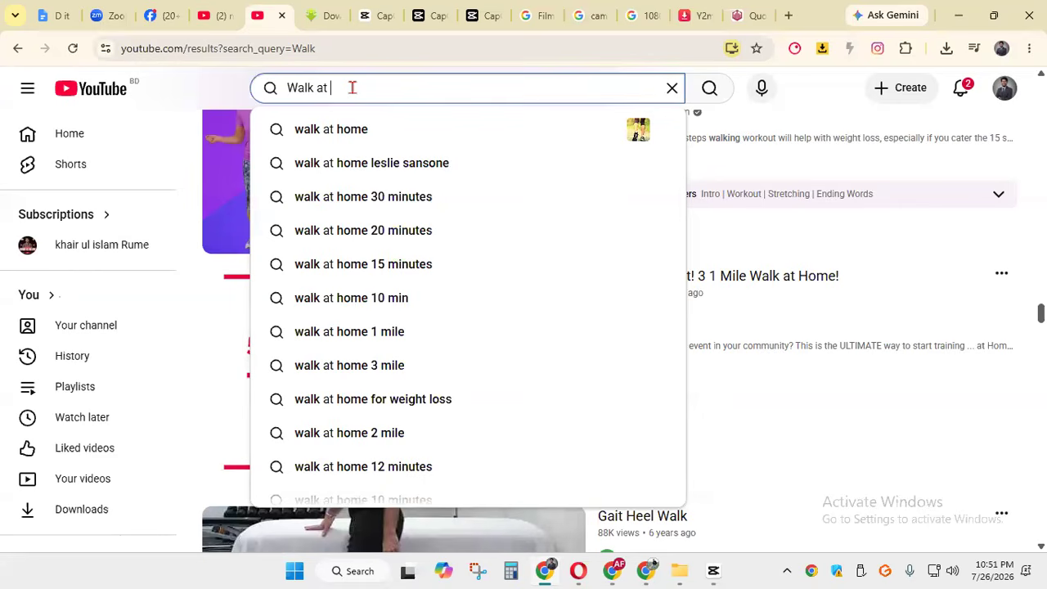
text(park)
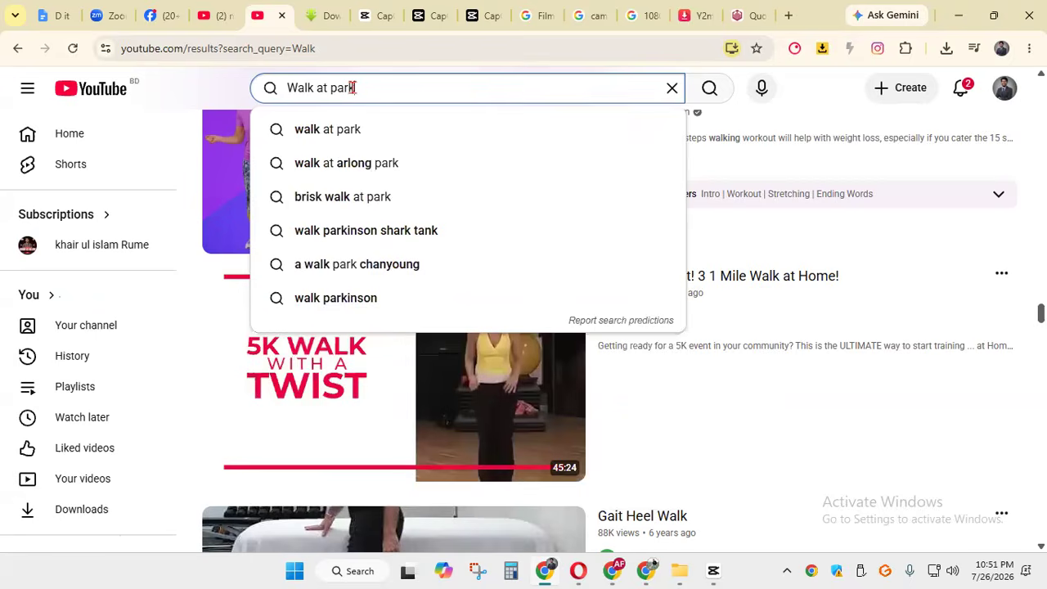
key(Return)
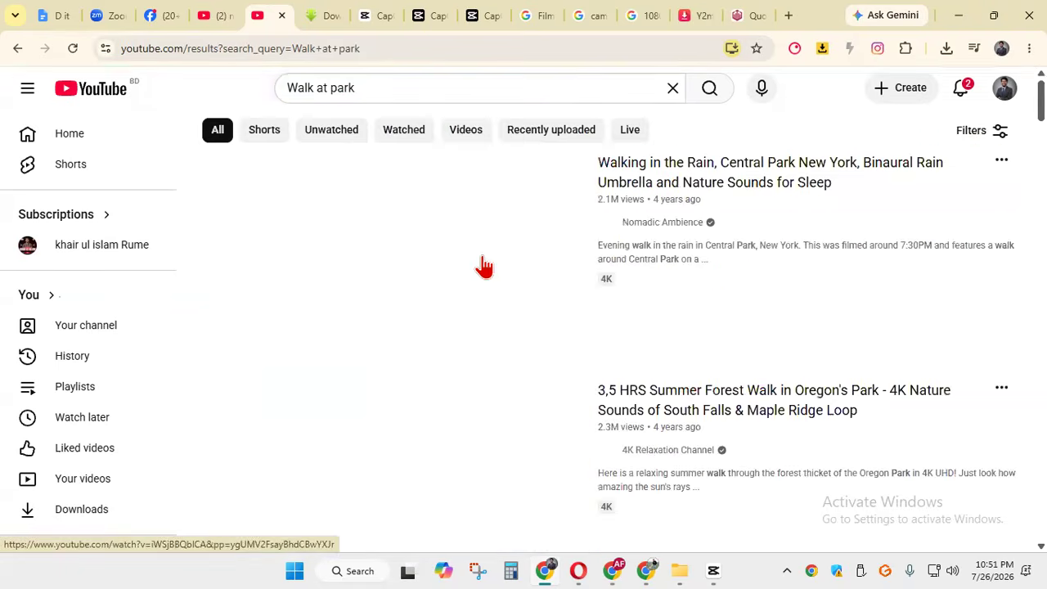
scroll(484, 266, down, 10)
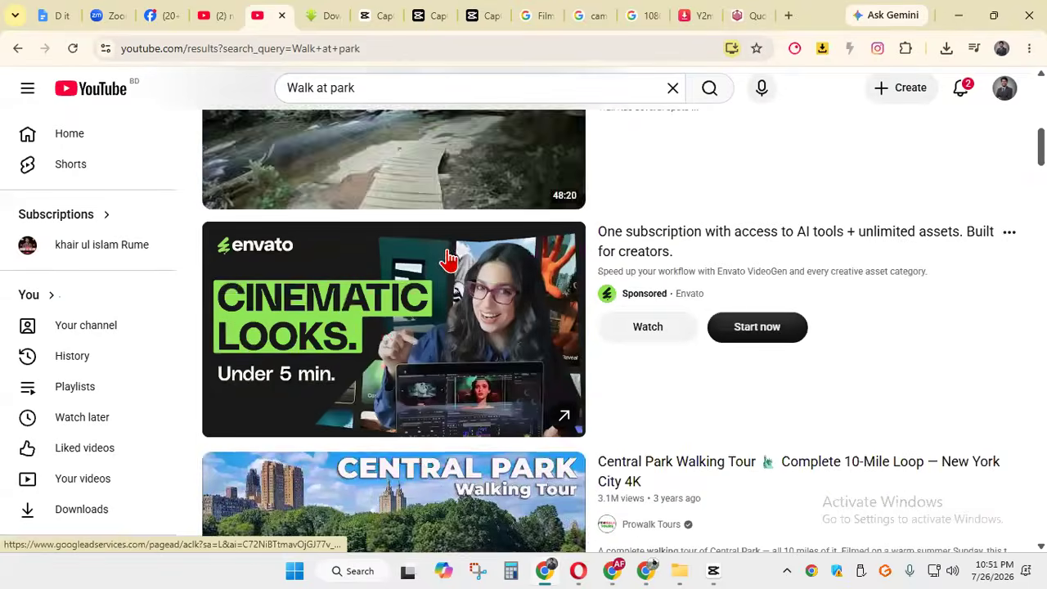
scroll(444, 270, down, 10)
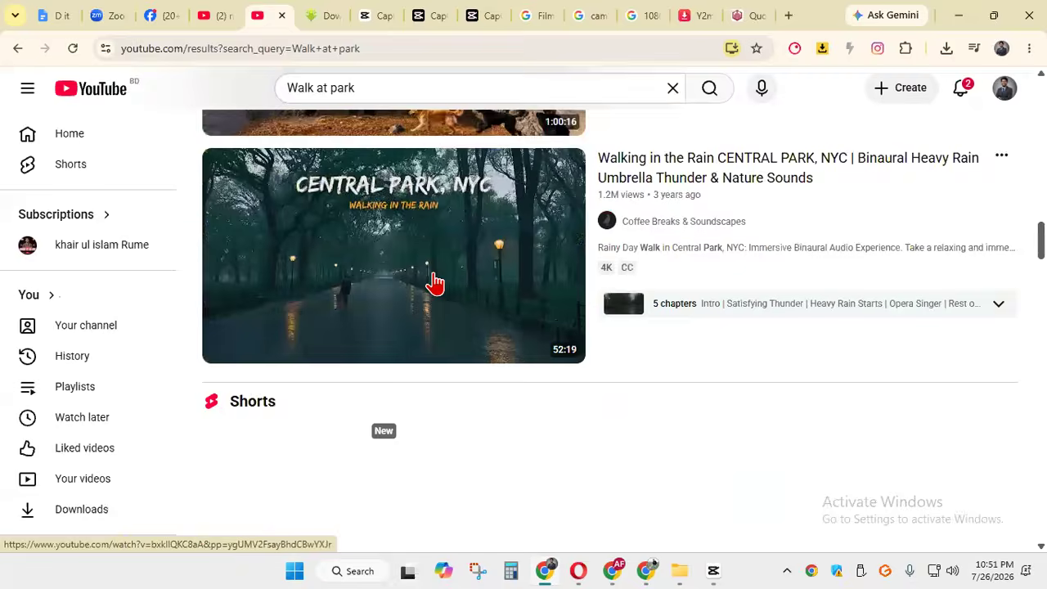
scroll(435, 283, down, 10)
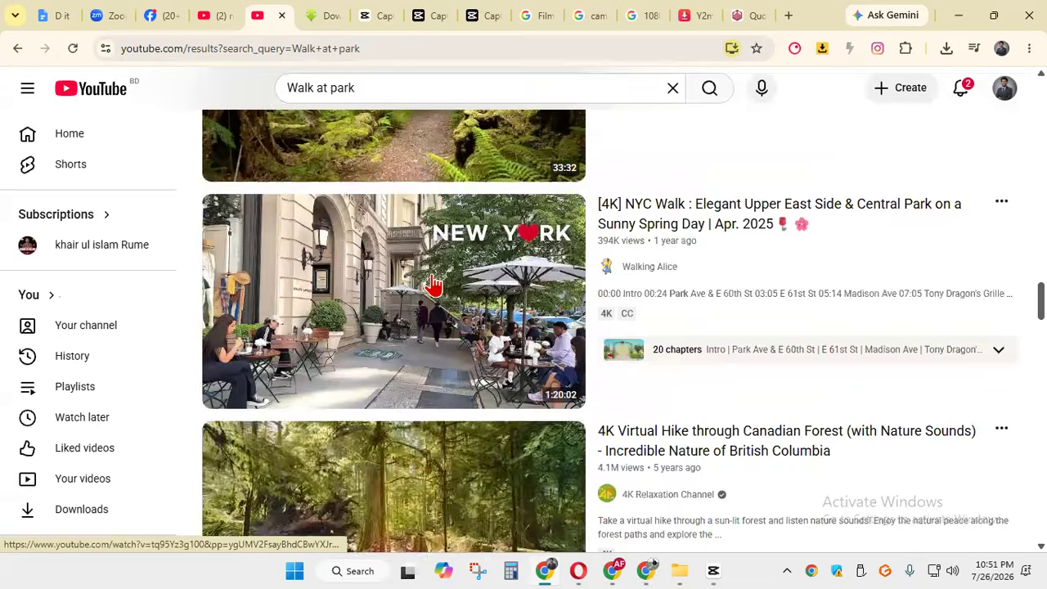
scroll(435, 282, down, 10)
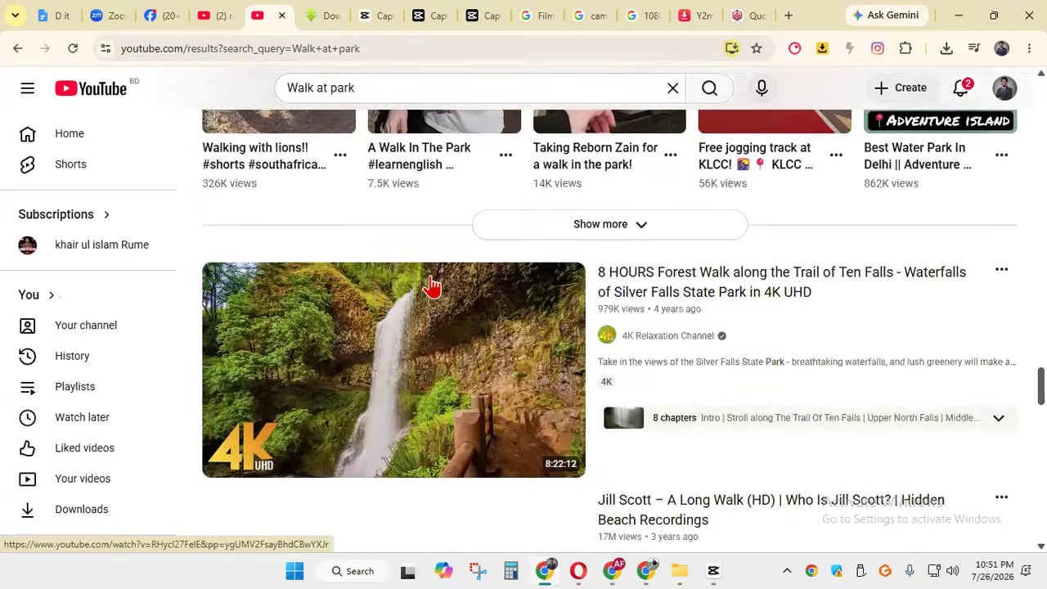
scroll(432, 285, down, 8)
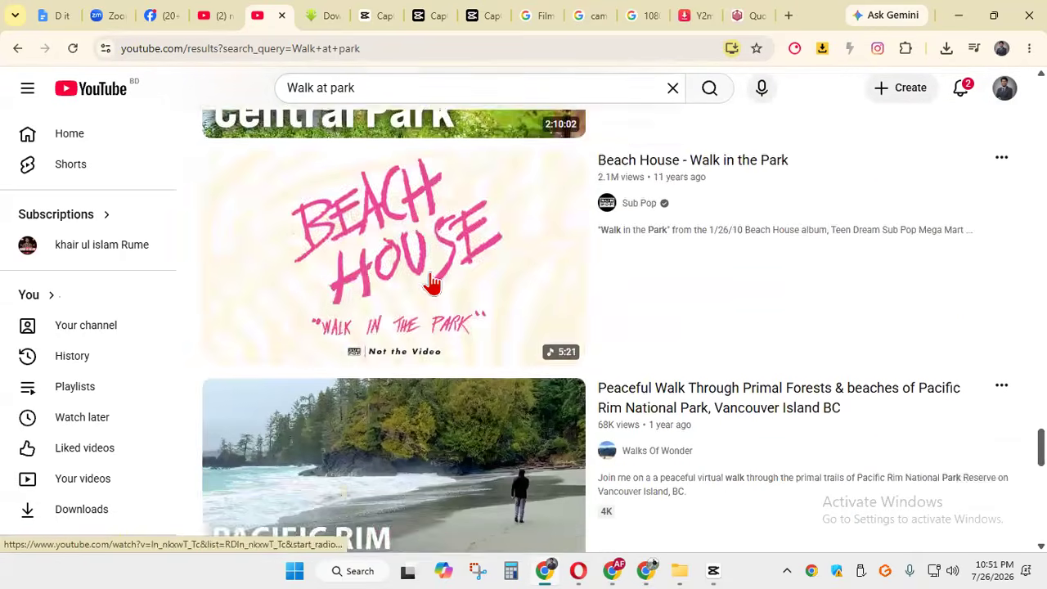
scroll(432, 284, down, 2)
scroll(433, 285, down, 6)
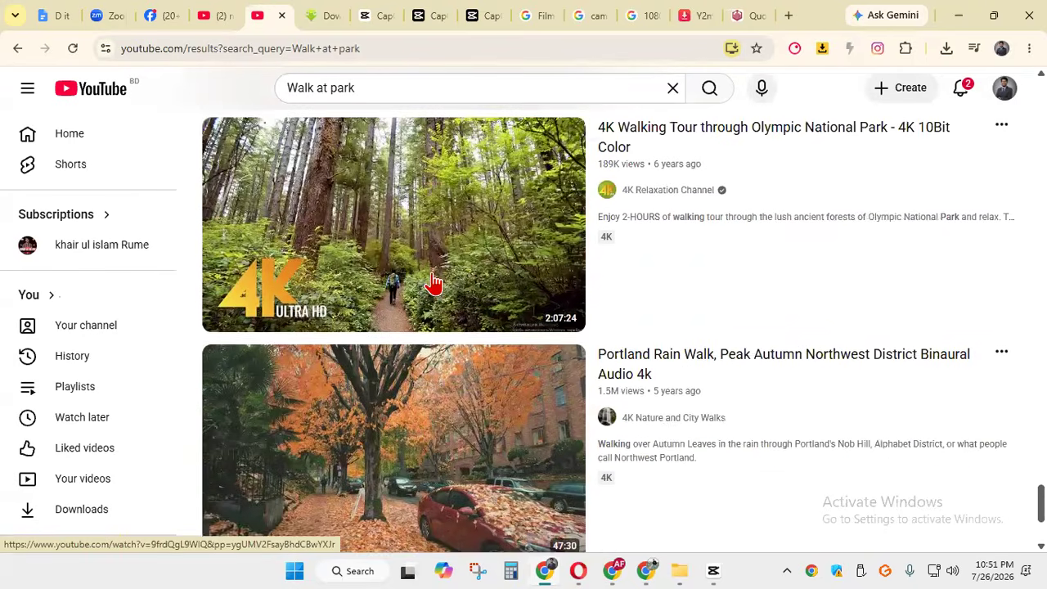
scroll(572, 358, down, 12)
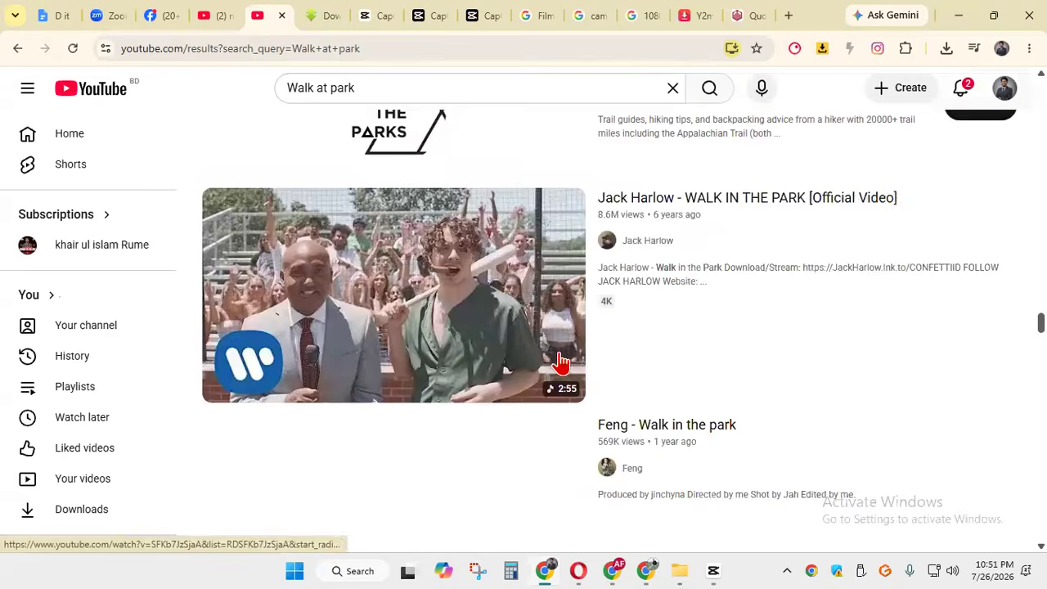
scroll(559, 361, up, 3)
scroll(556, 360, down, 11)
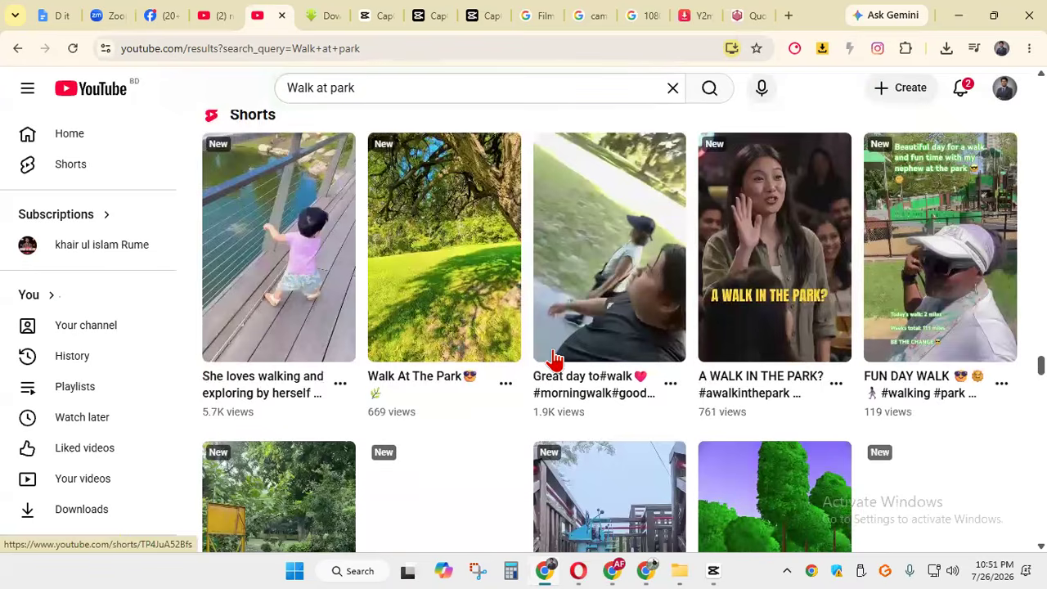
scroll(554, 358, down, 4)
scroll(451, 260, down, 8)
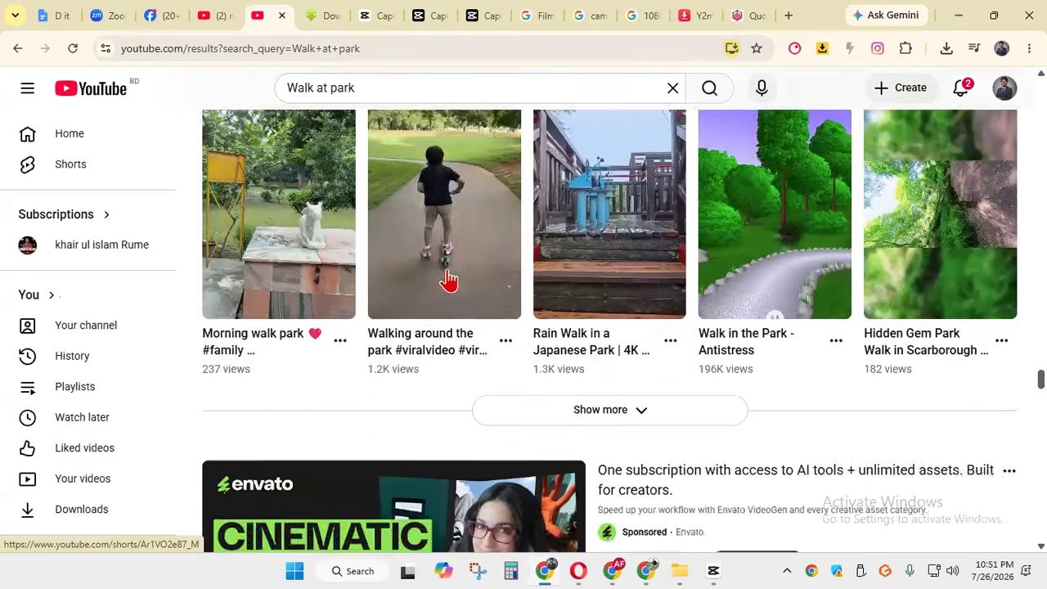
scroll(448, 282, down, 15)
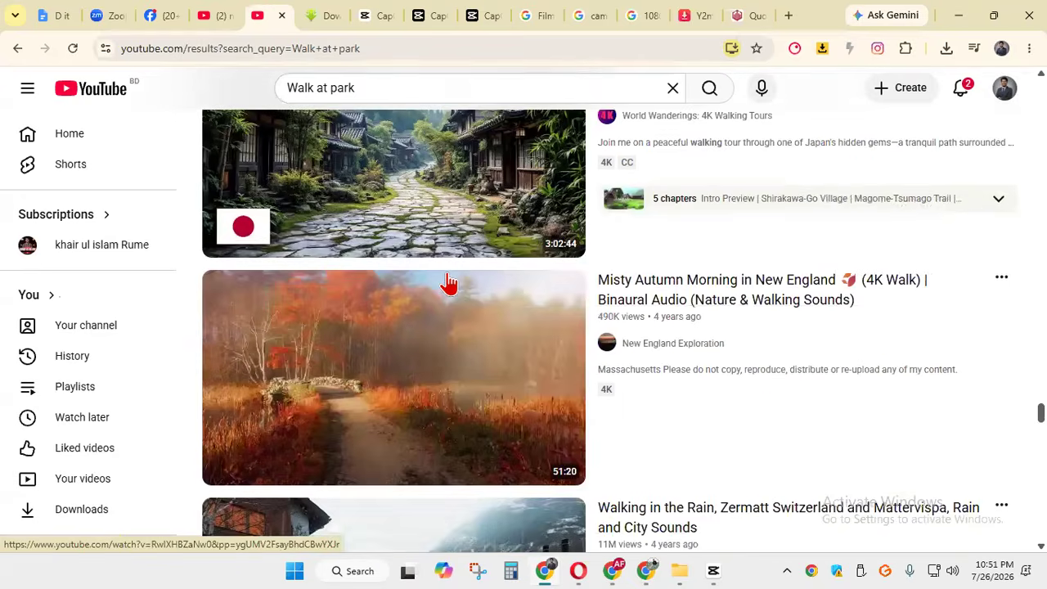
scroll(451, 263, down, 12)
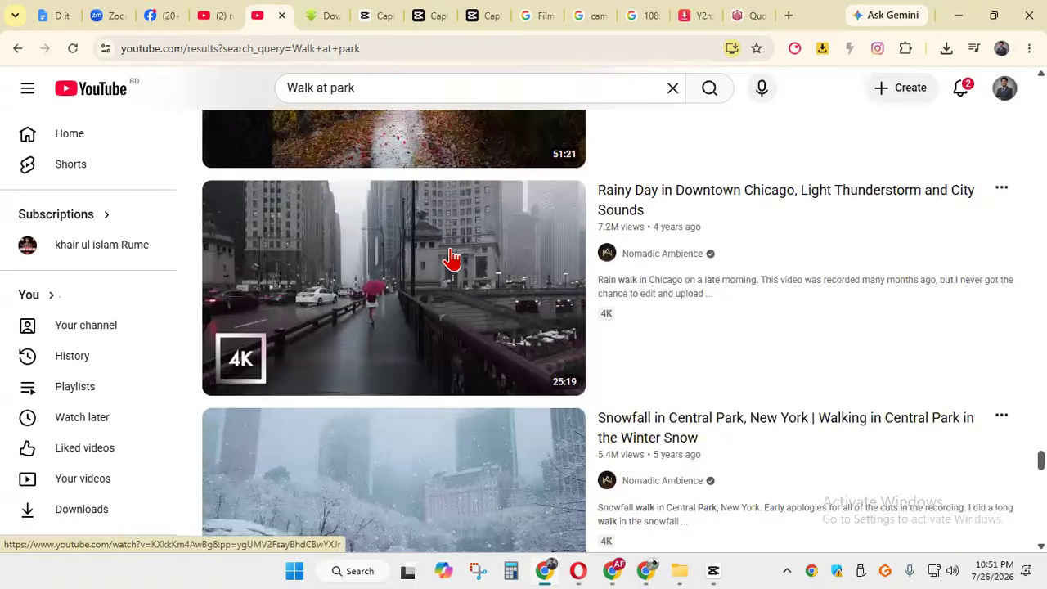
scroll(451, 260, down, 12)
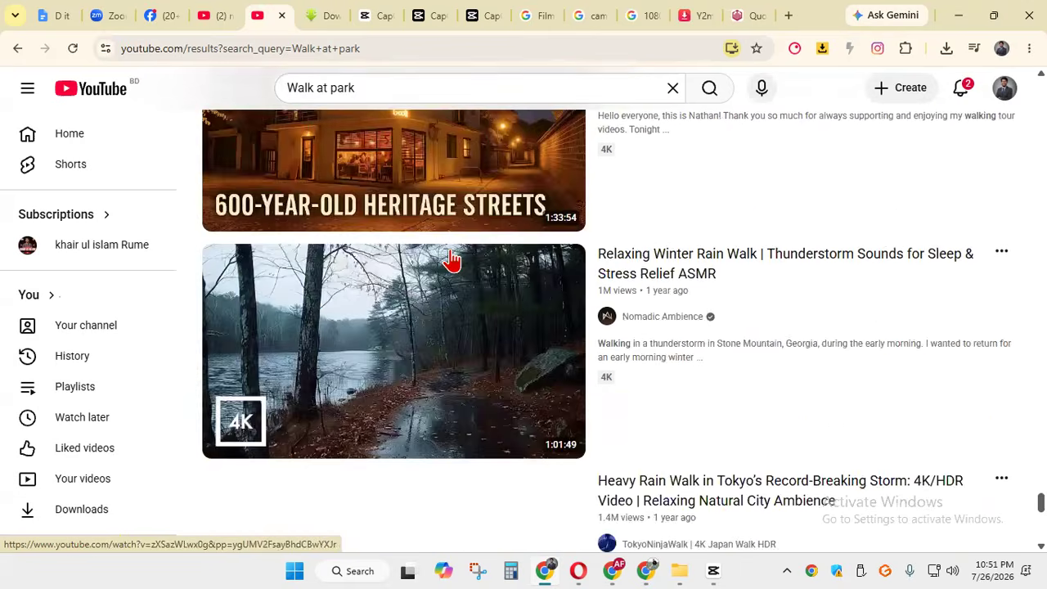
scroll(451, 261, down, 3)
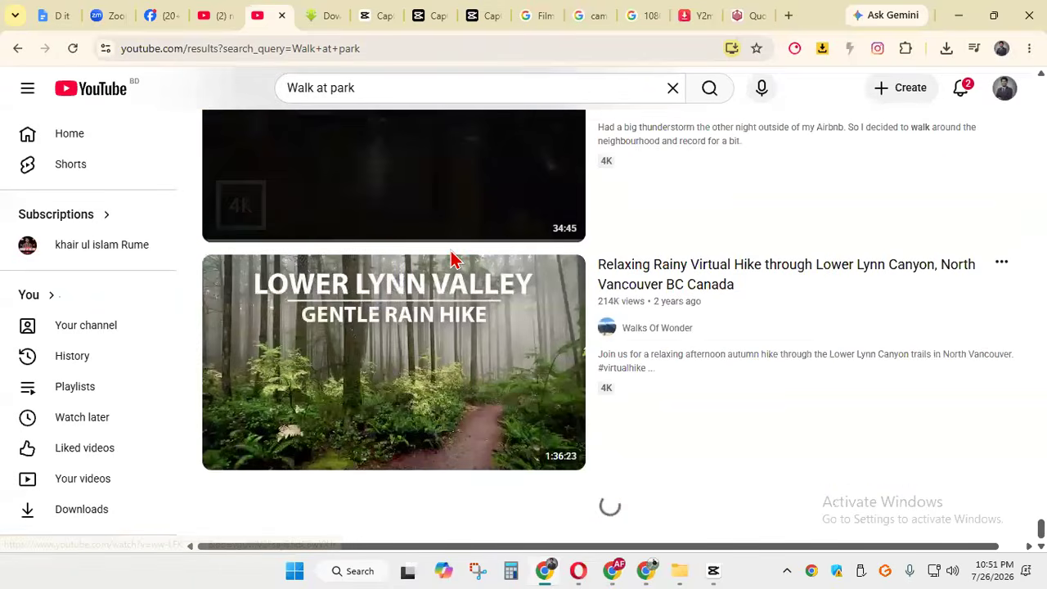
scroll(493, 365, down, 4)
scroll(493, 366, down, 4)
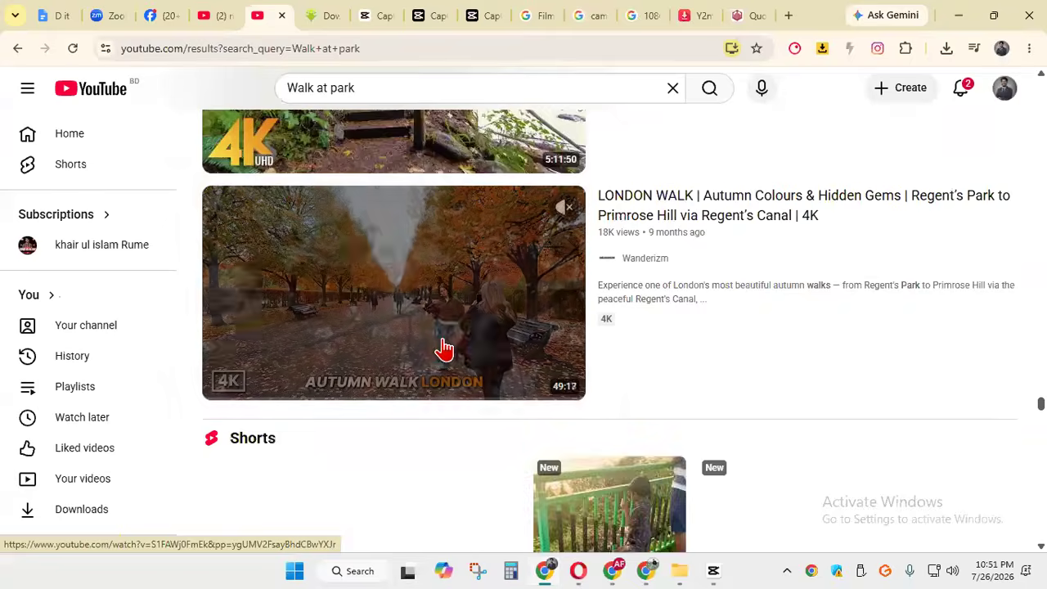
scroll(444, 351, down, 4)
scroll(442, 339, up, 2)
scroll(443, 340, down, 2)
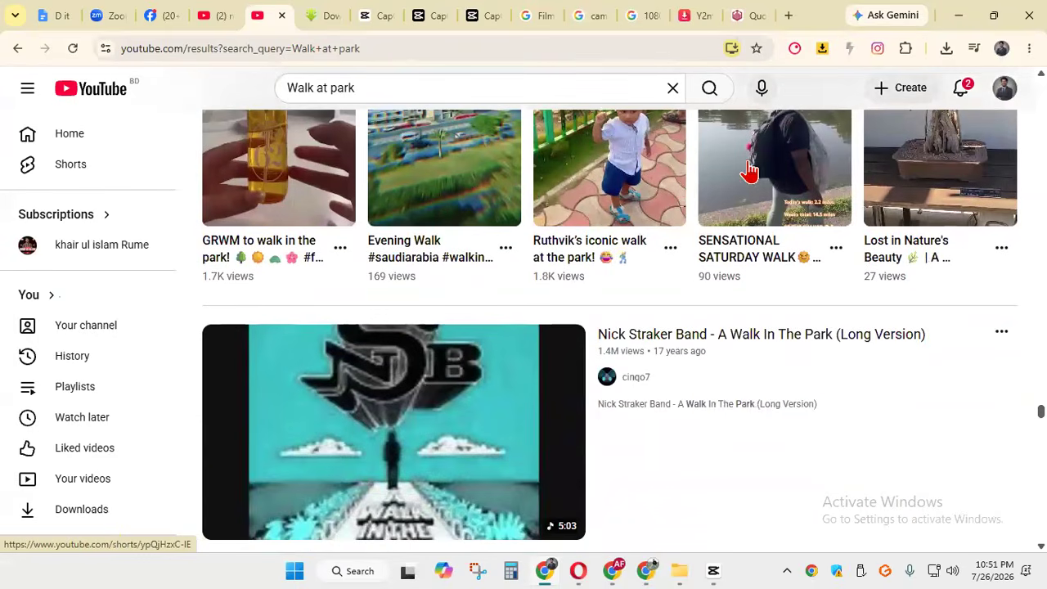
scroll(779, 249, up, 2)
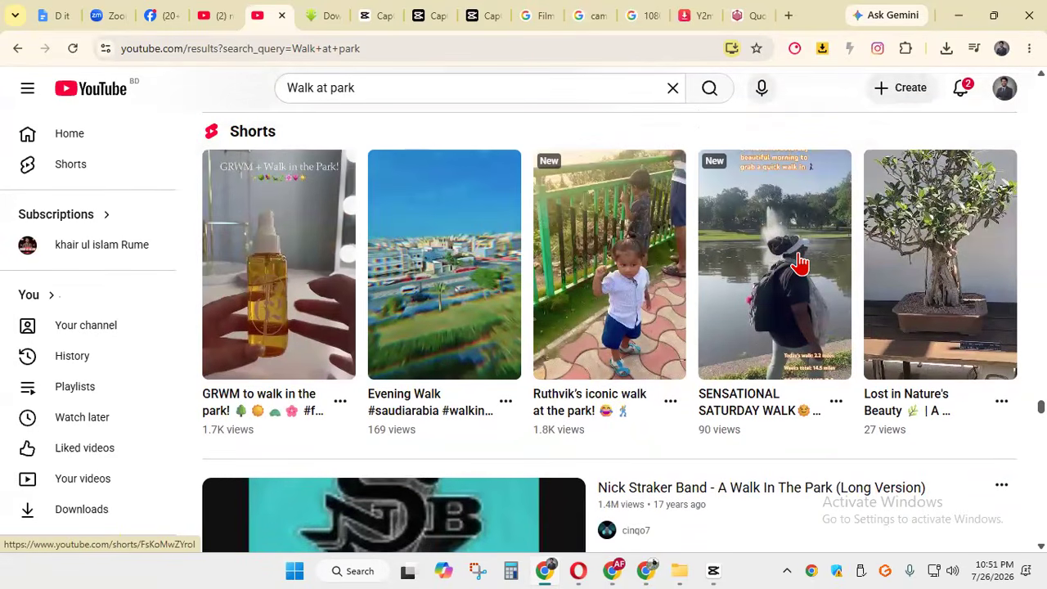
scroll(634, 304, down, 13)
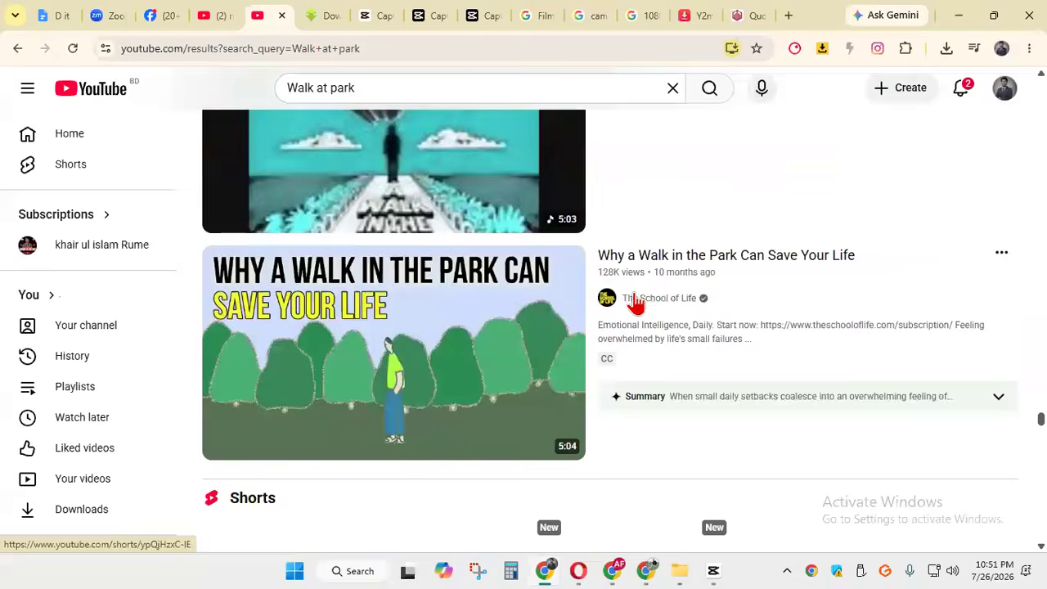
scroll(534, 315, up, 3)
scroll(533, 311, down, 3)
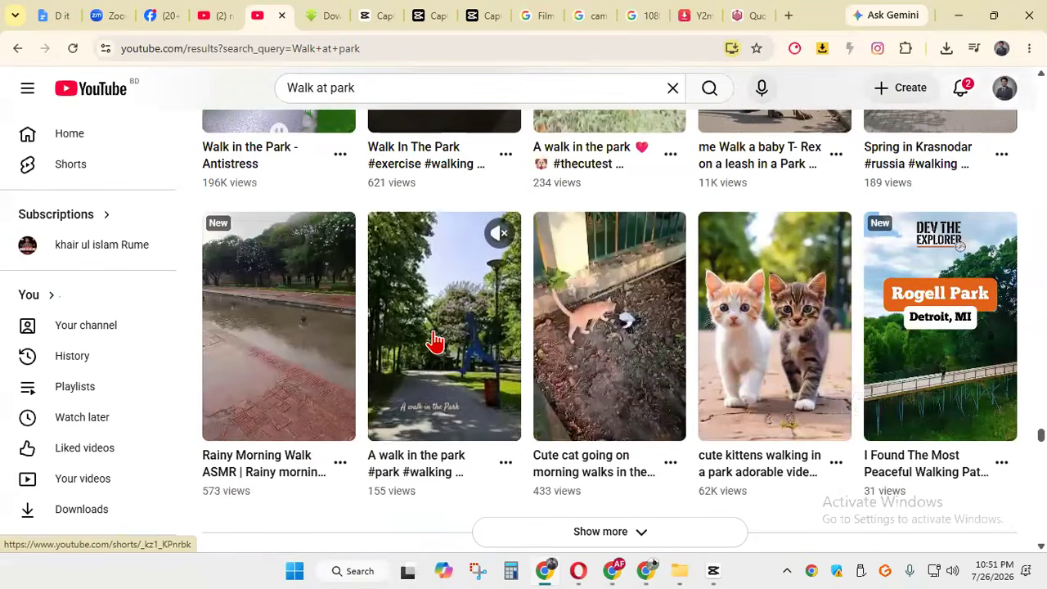
scroll(436, 340, down, 12)
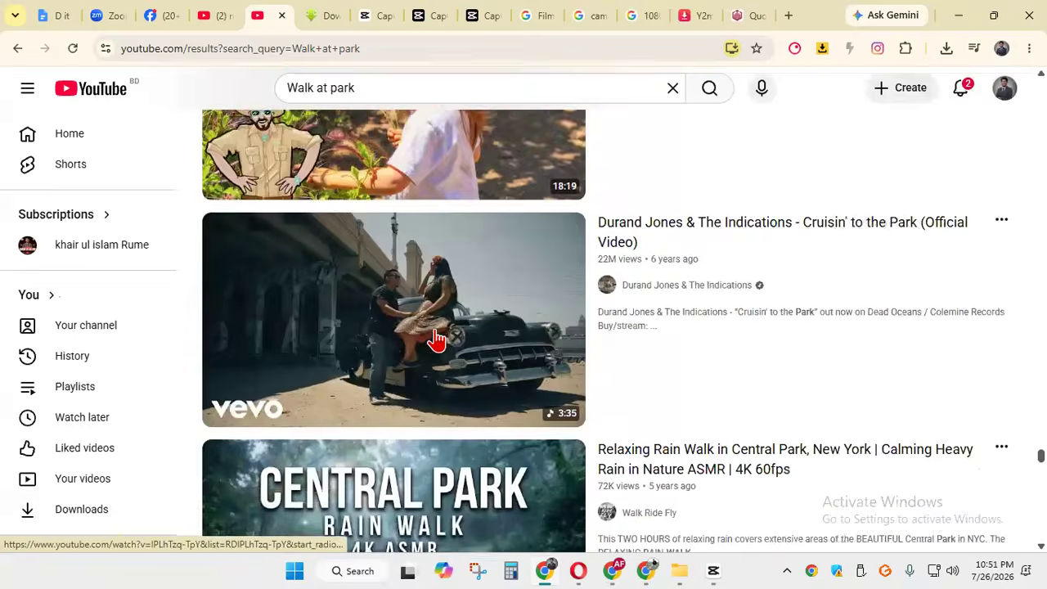
scroll(437, 340, down, 15)
scroll(437, 340, up, 2)
scroll(436, 340, down, 13)
scroll(438, 337, down, 10)
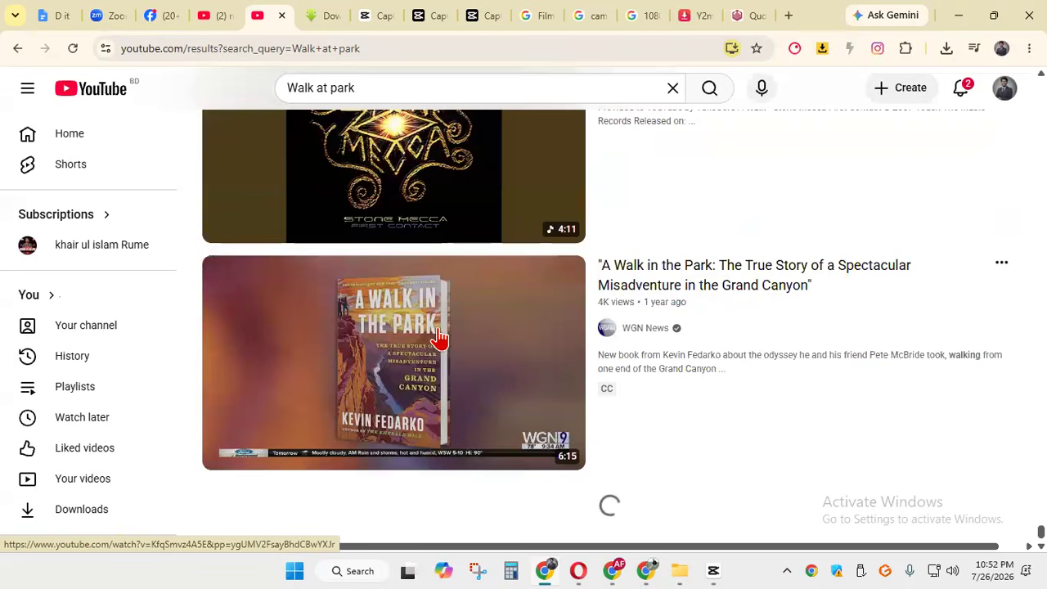
scroll(439, 338, down, 12)
scroll(503, 358, down, 4)
scroll(502, 357, up, 3)
scroll(502, 357, down, 10)
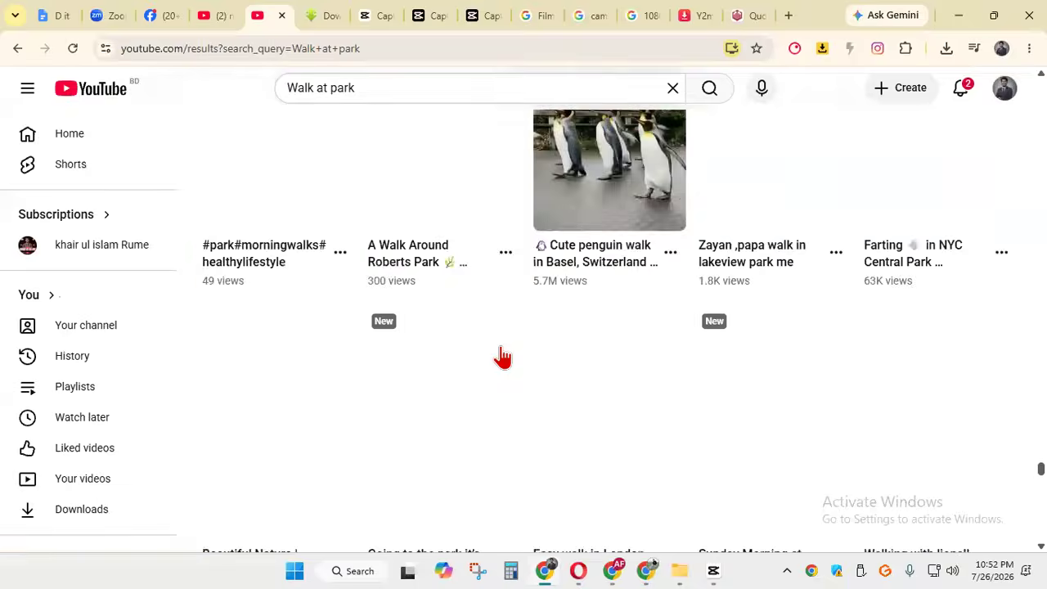
scroll(503, 358, down, 8)
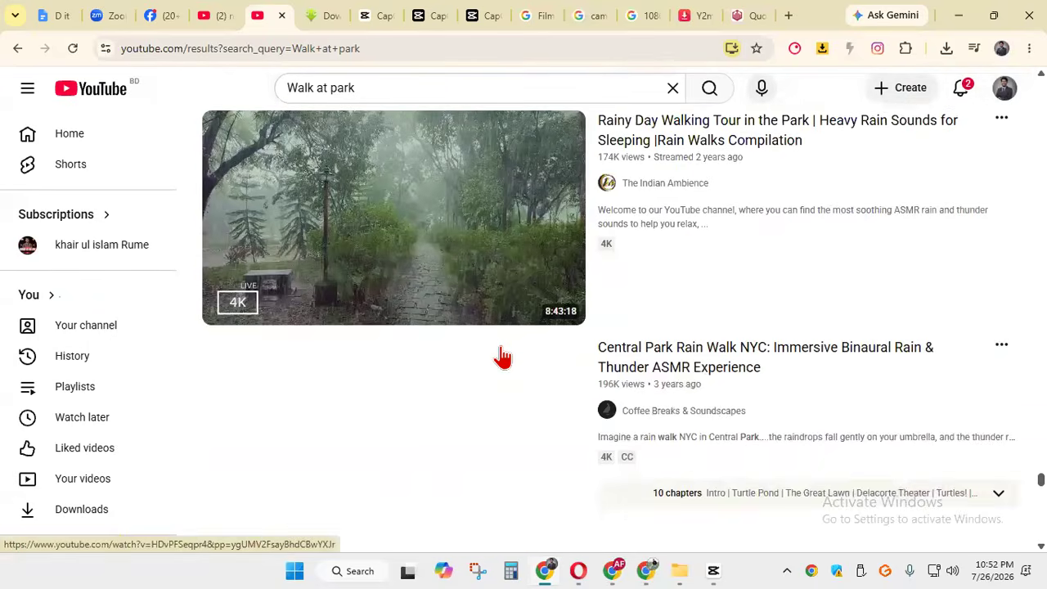
scroll(503, 358, down, 4)
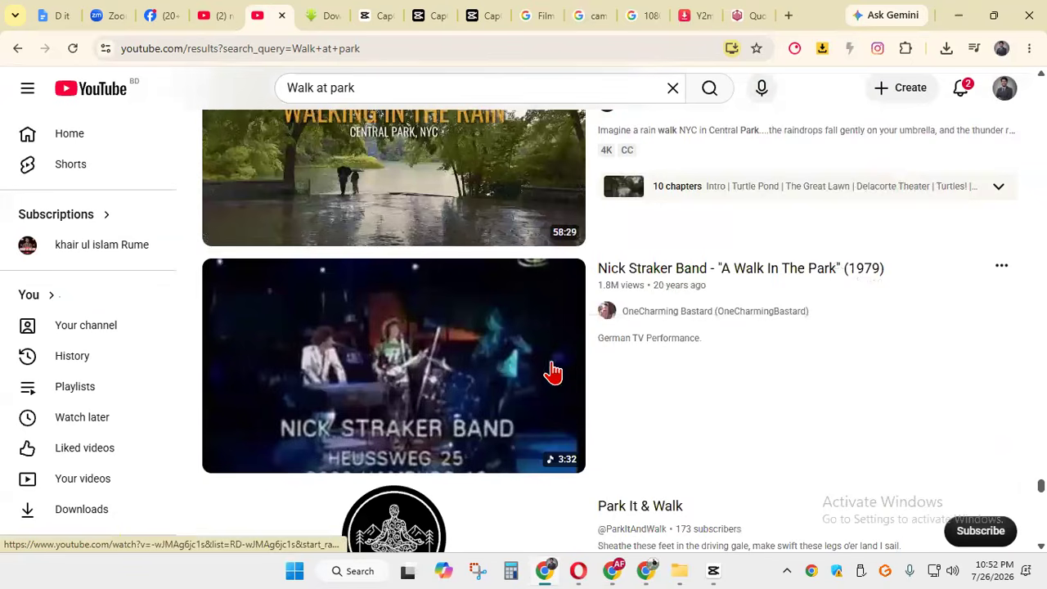
In the import dialog, open New folder (24), filter files to 1–128 MB, and show large thumbnails
click(965, 15)
scroll(399, 299, down, 10)
scroll(401, 302, down, 8)
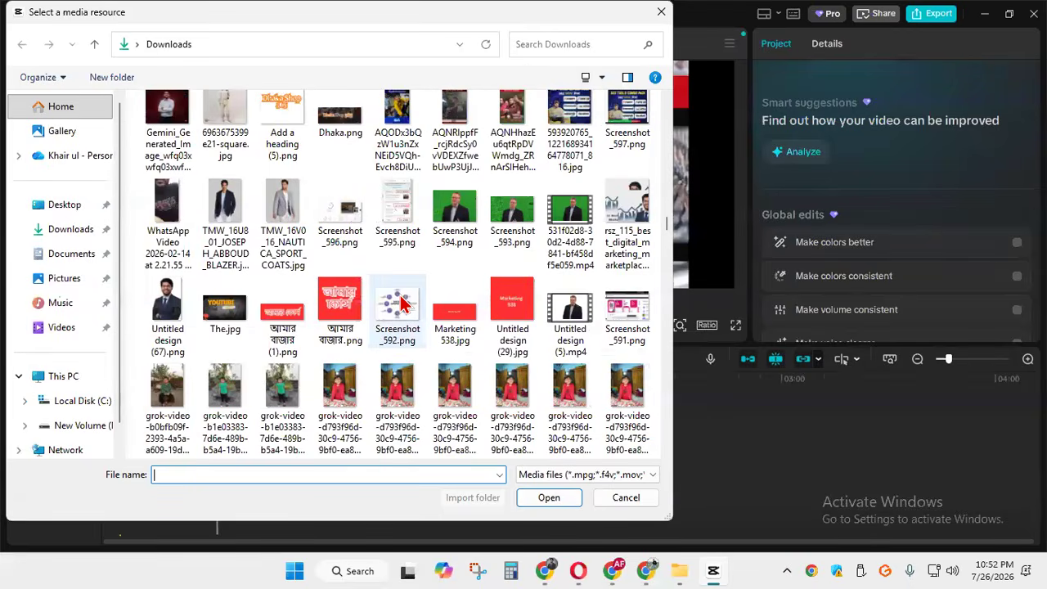
scroll(400, 303, down, 10)
scroll(400, 302, down, 10)
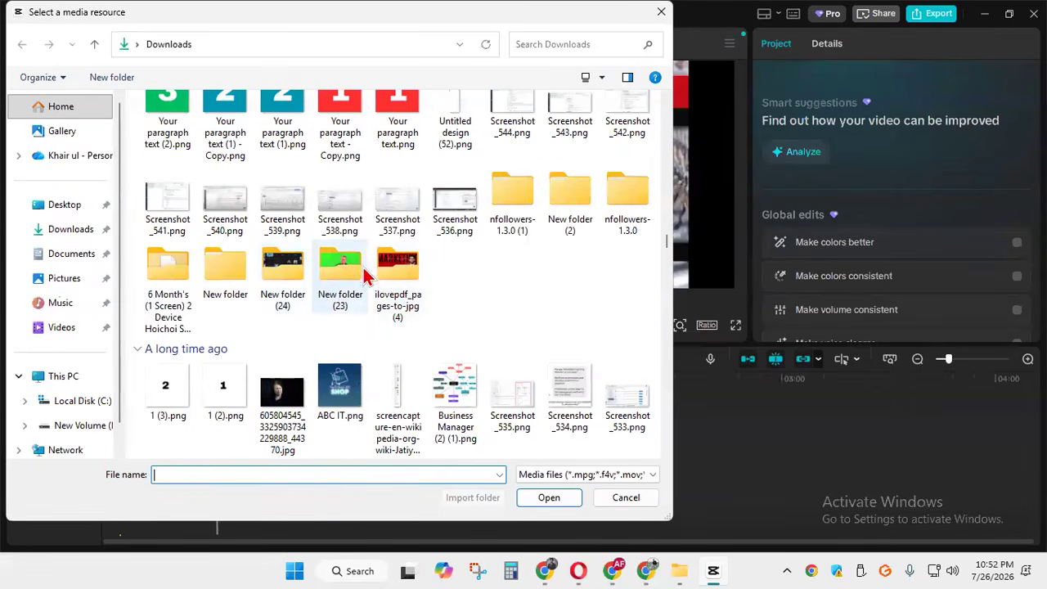
click(295, 275)
double_click(294, 275)
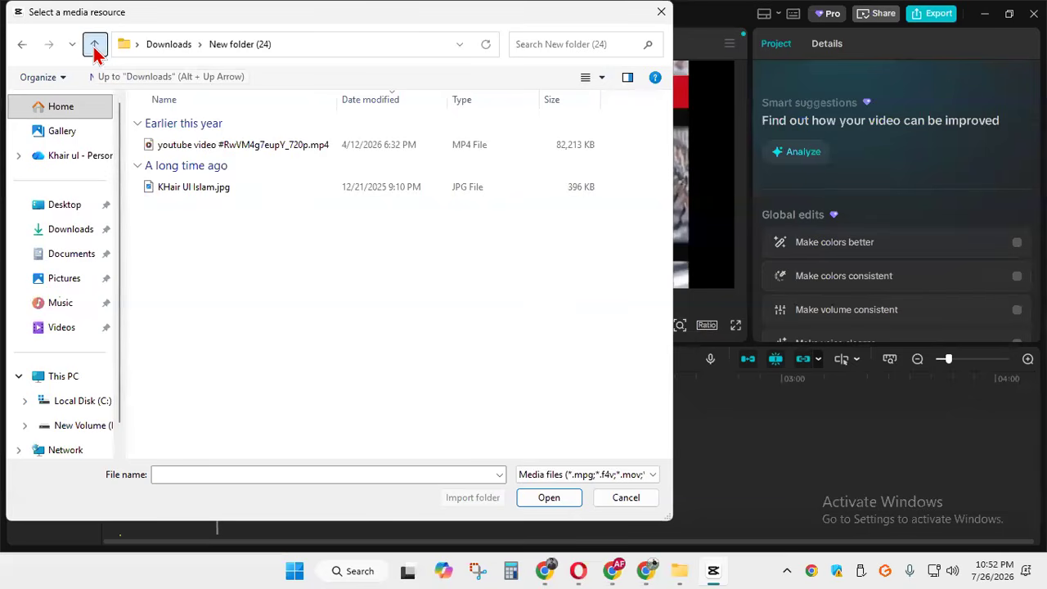
click(596, 100)
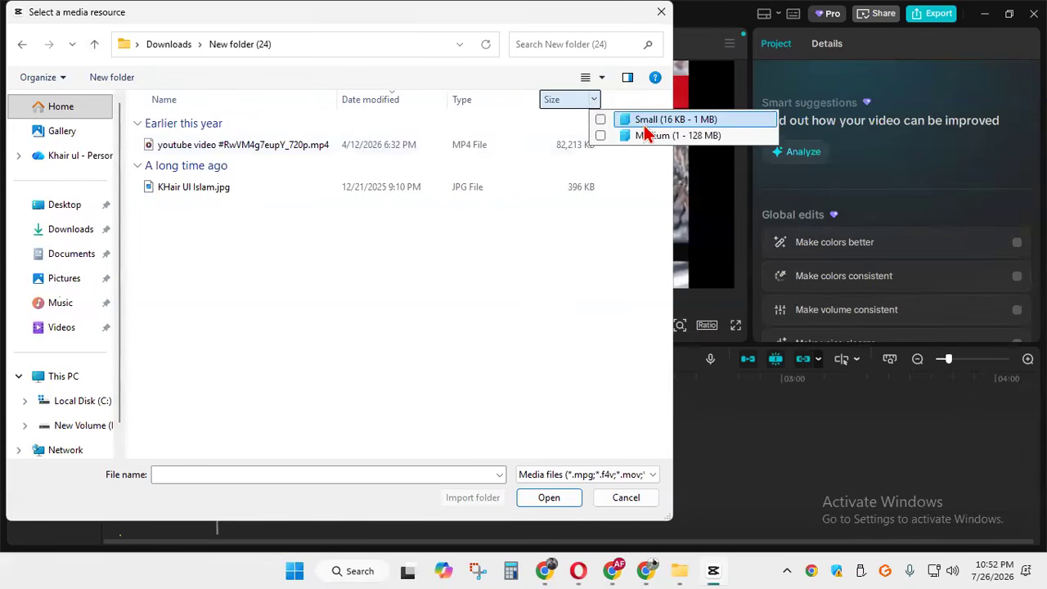
click(635, 136)
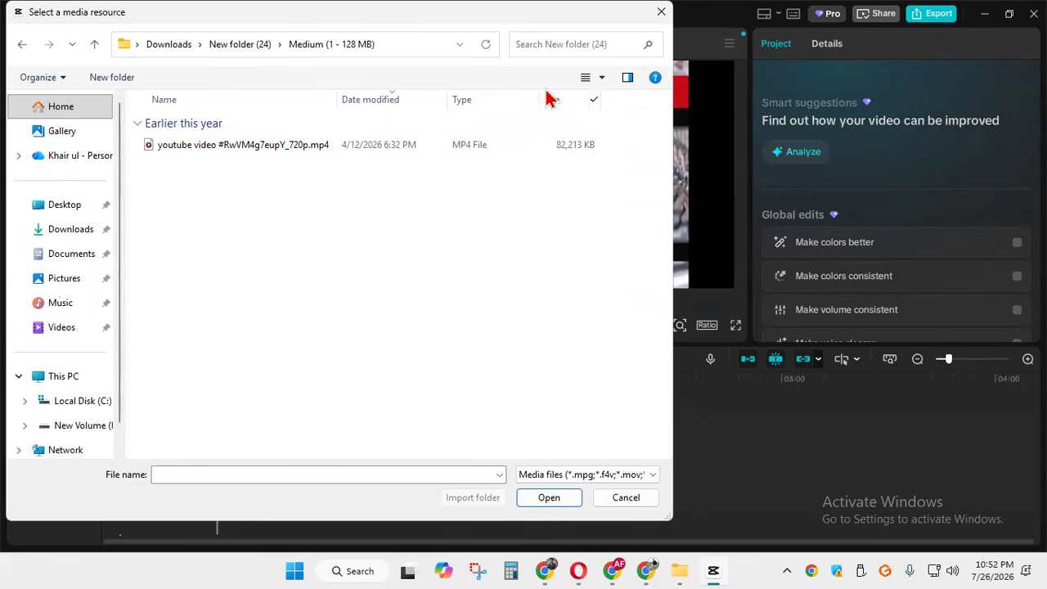
click(602, 78)
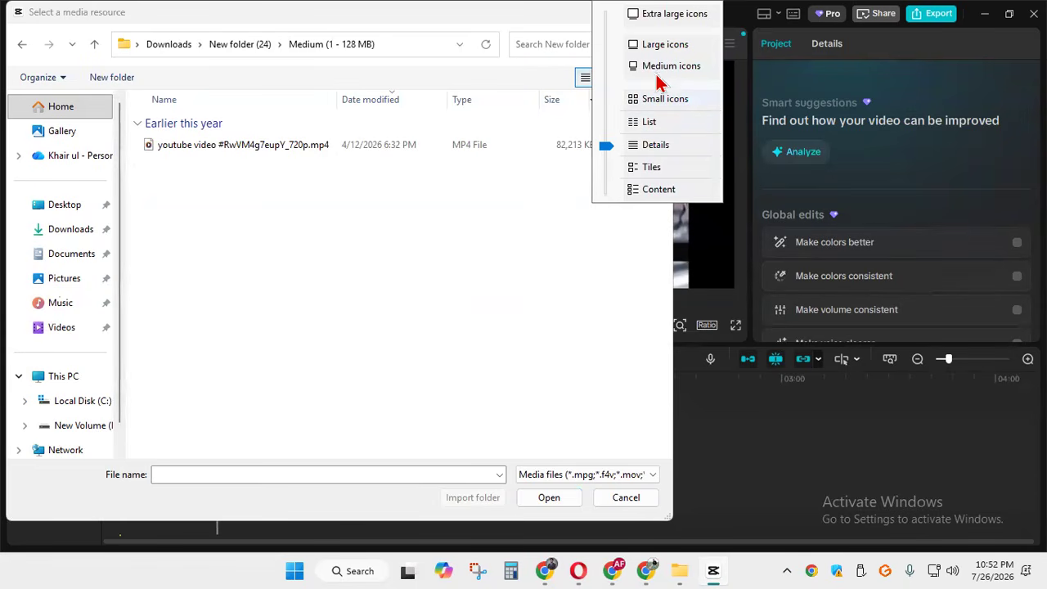
click(660, 47)
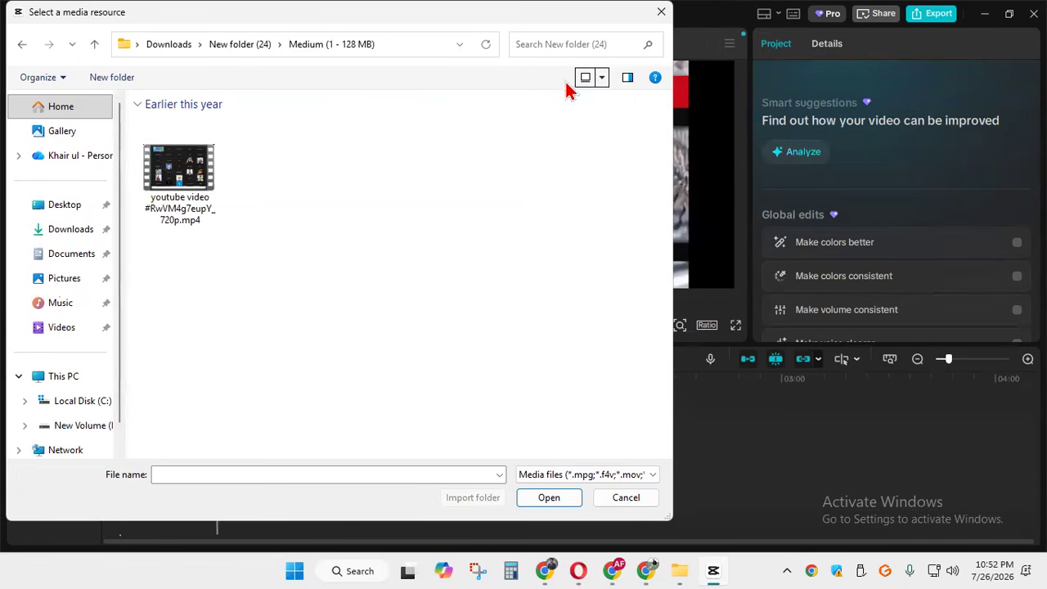
From Downloads, open New folder (23) and import RUN-IN-SEABEACH-broken-heart-ver.mp4
click(94, 45)
scroll(276, 237, down, 5)
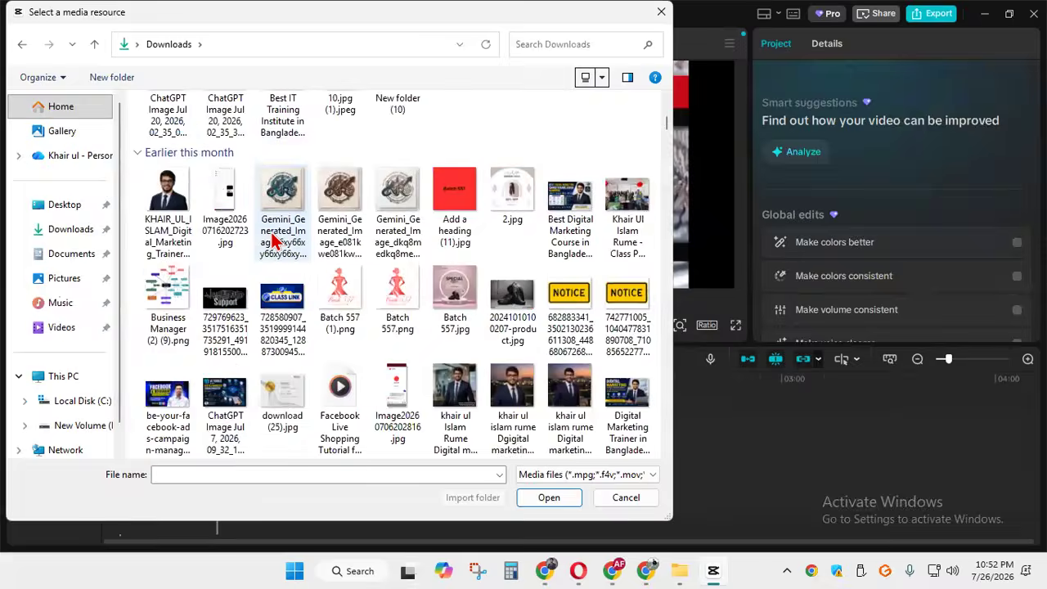
scroll(276, 237, down, 15)
scroll(276, 237, down, 15)
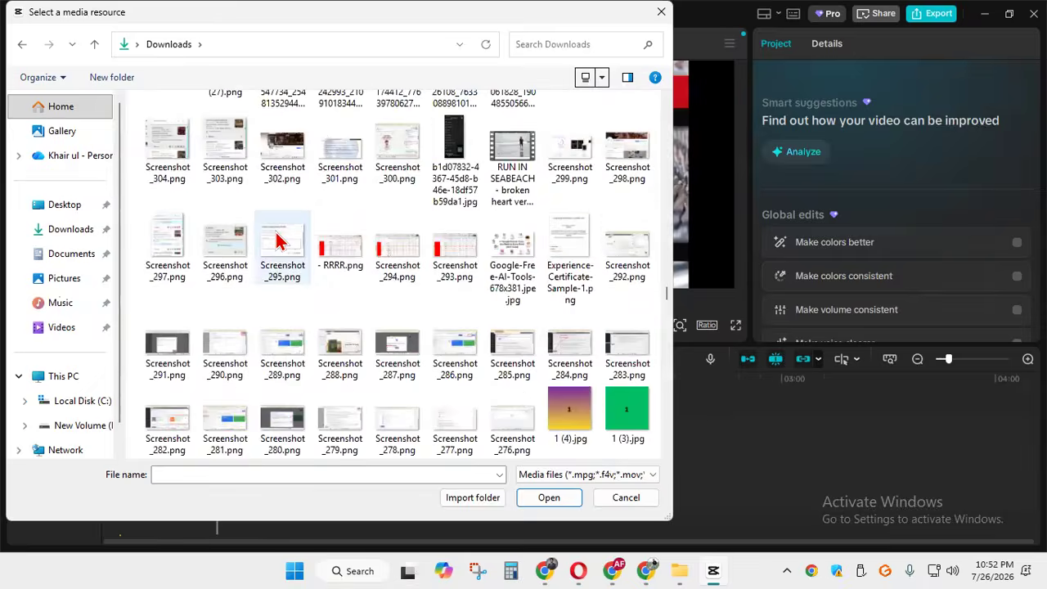
scroll(276, 237, down, 5)
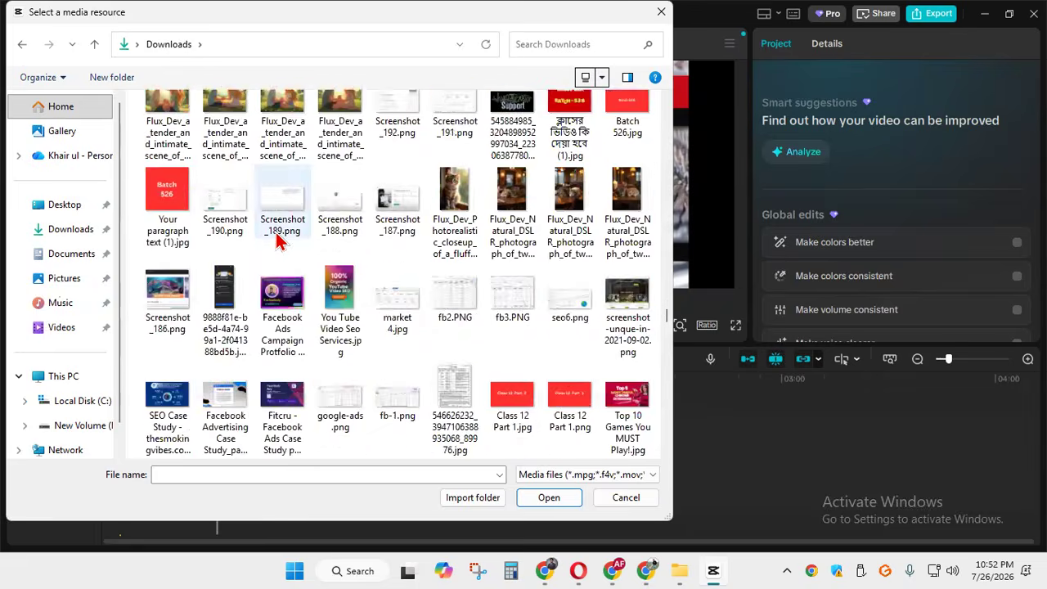
scroll(278, 237, down, 5)
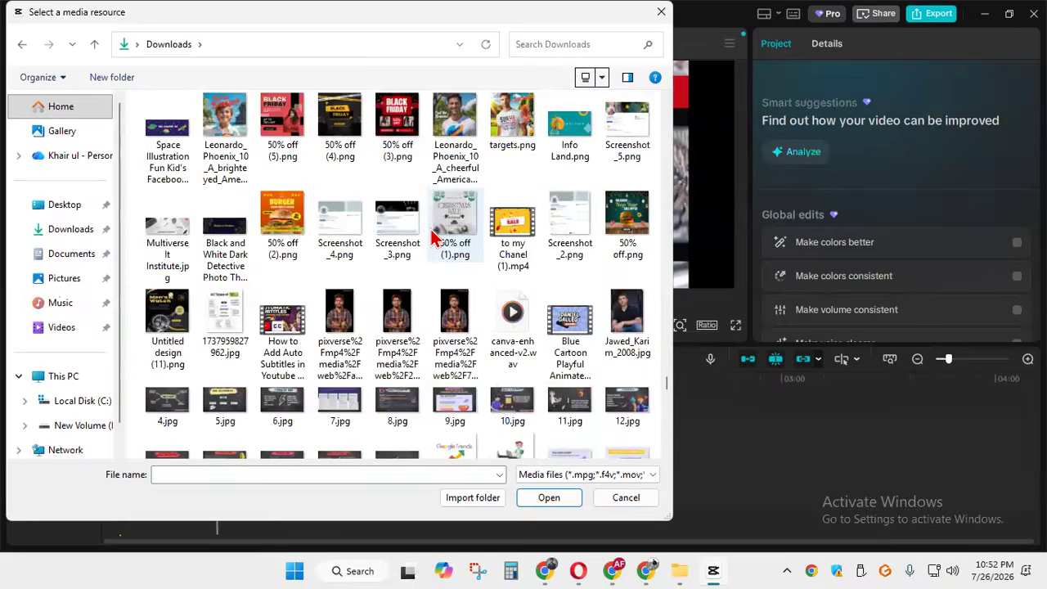
scroll(435, 238, up, 5)
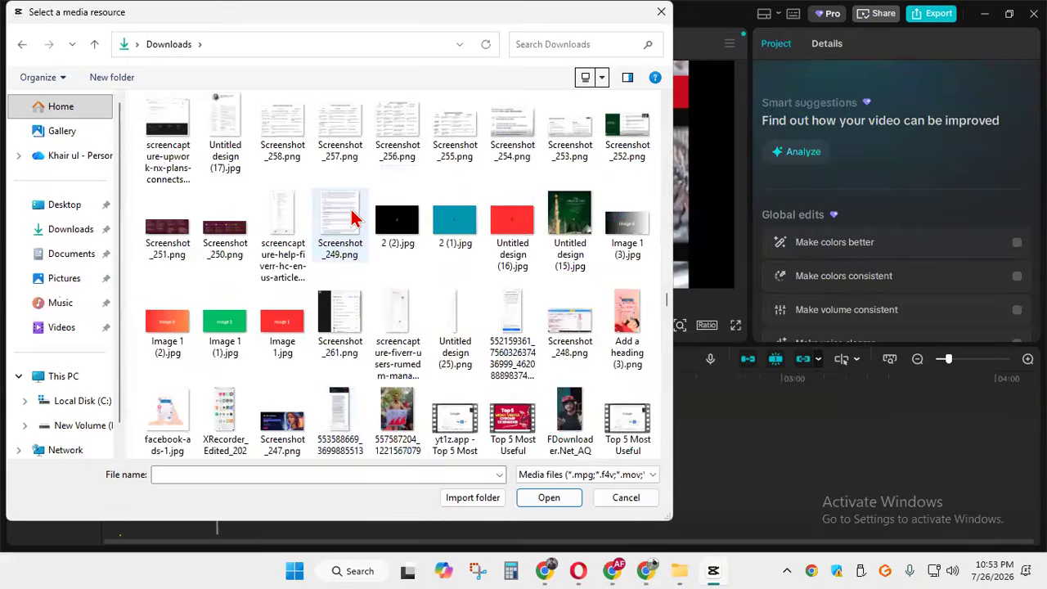
scroll(353, 215, up, 5)
scroll(475, 241, down, 2)
scroll(285, 221, up, 4)
scroll(285, 221, up, 10)
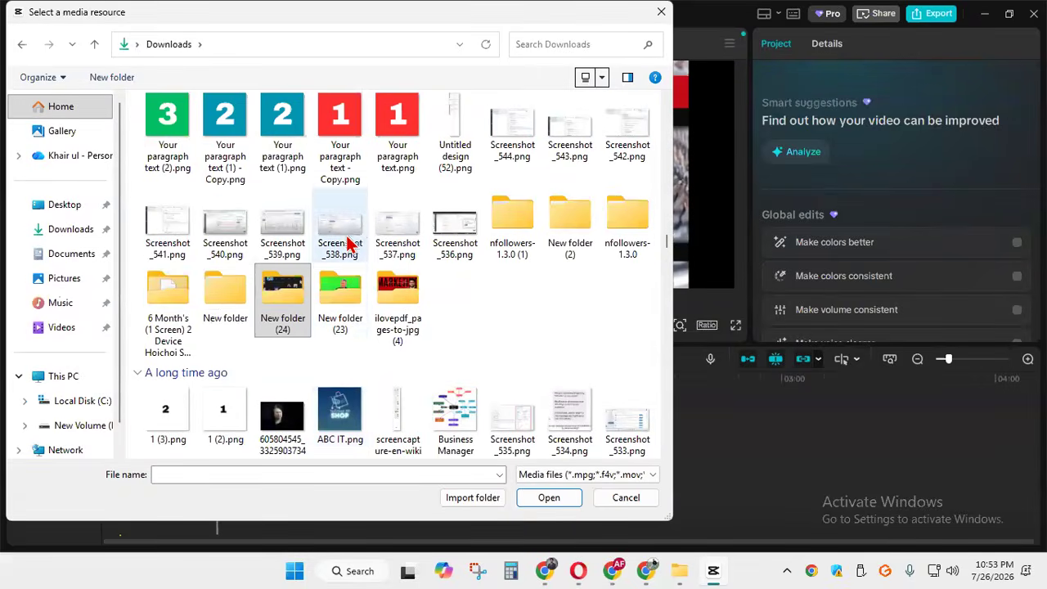
double_click(339, 286)
click(268, 315)
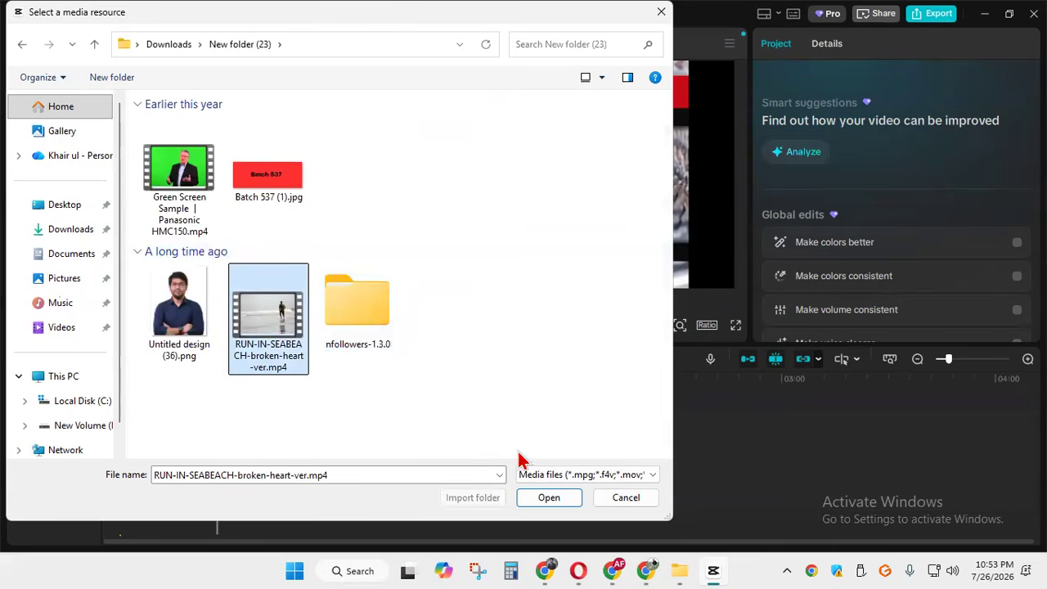
click(559, 503)
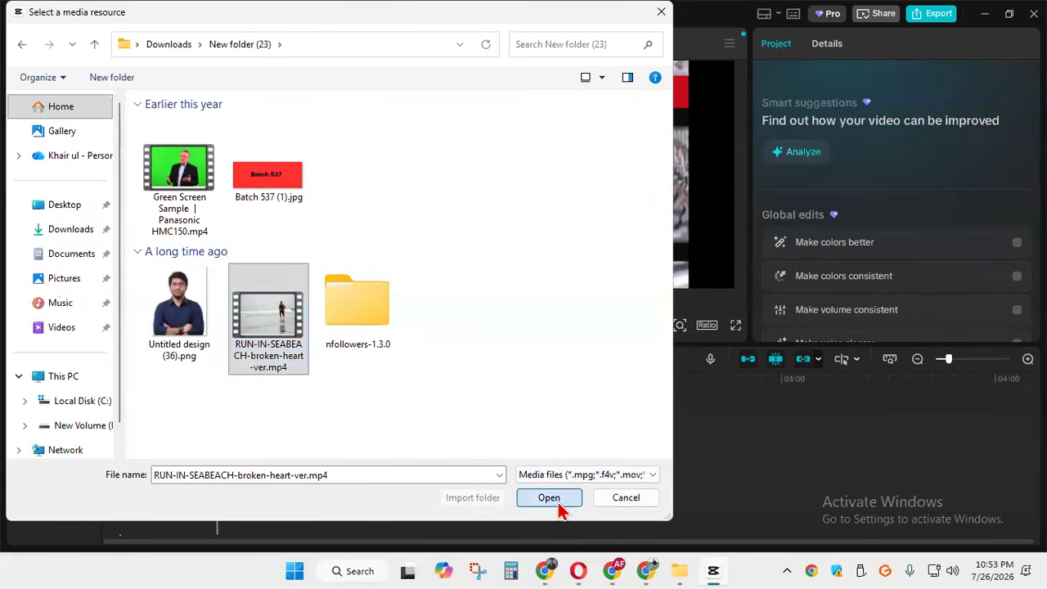
Add the green-screen Woman clip, drag it after the news footage, and park the playhead on it
scroll(221, 231, down, 4)
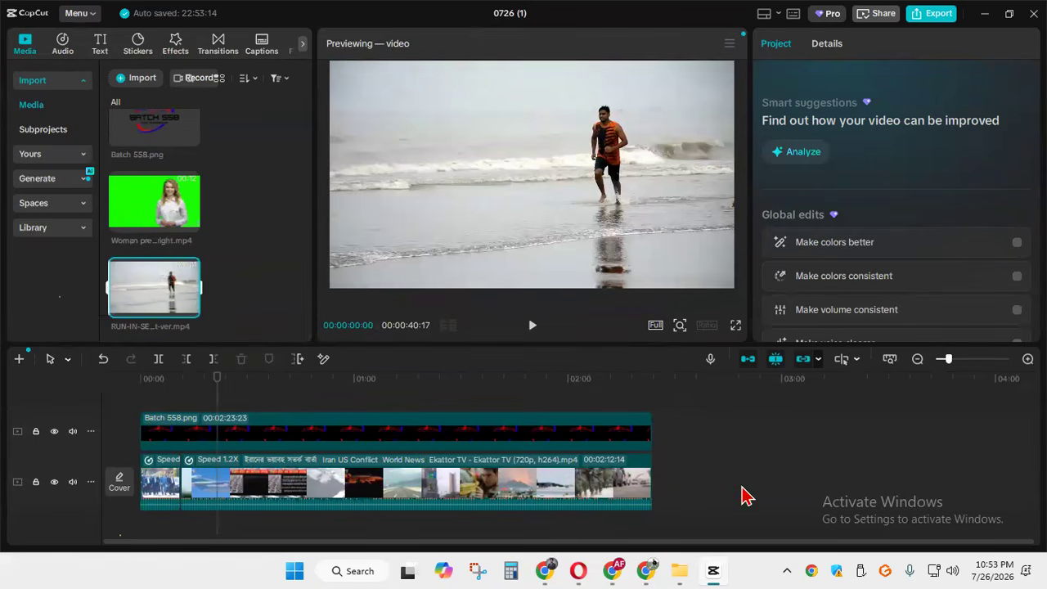
click(190, 225)
click(190, 227)
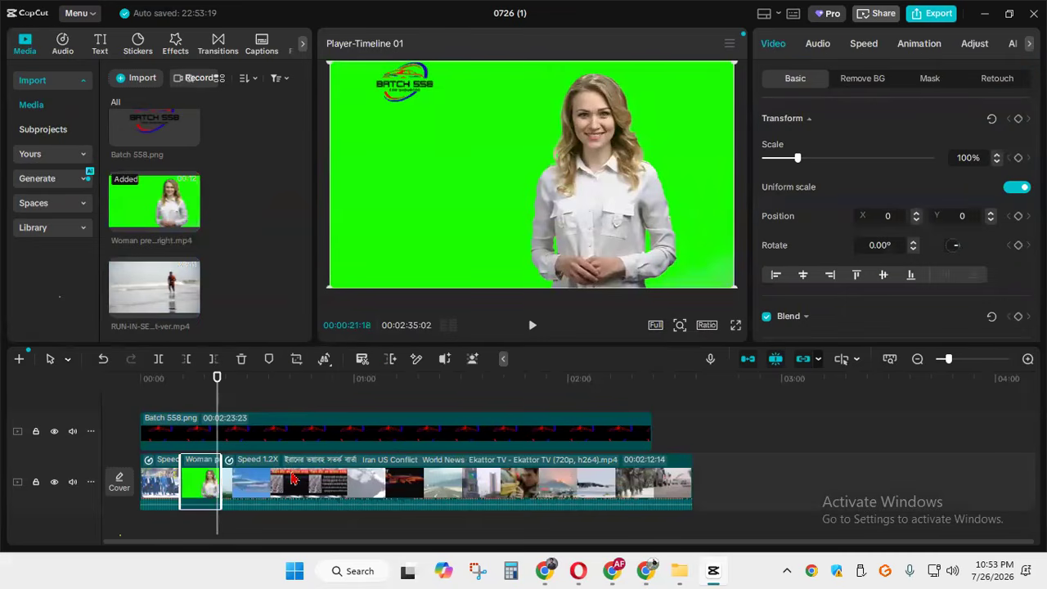
click(292, 431)
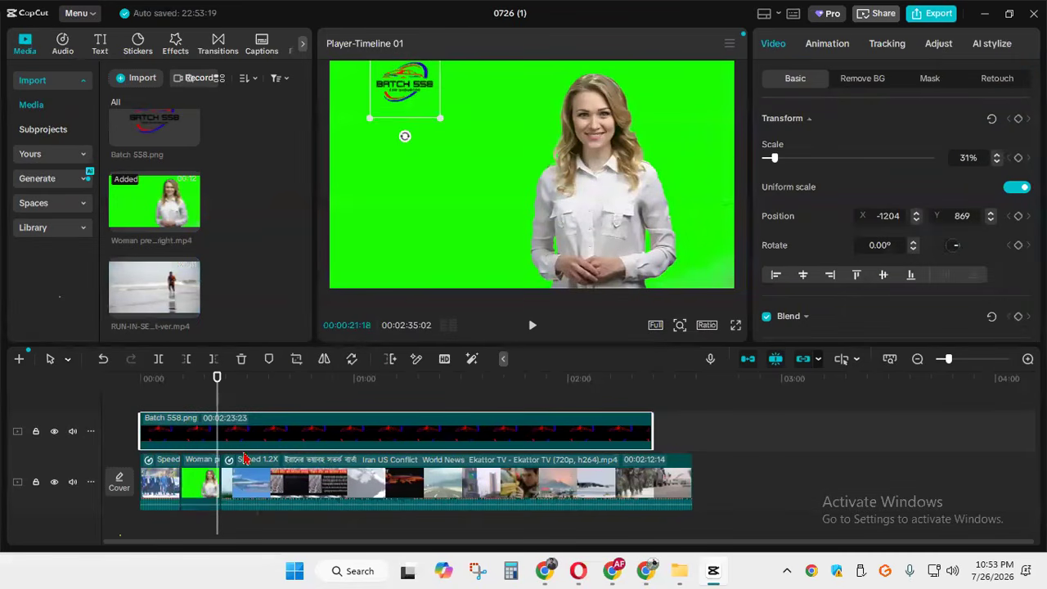
drag(199, 490, 696, 473)
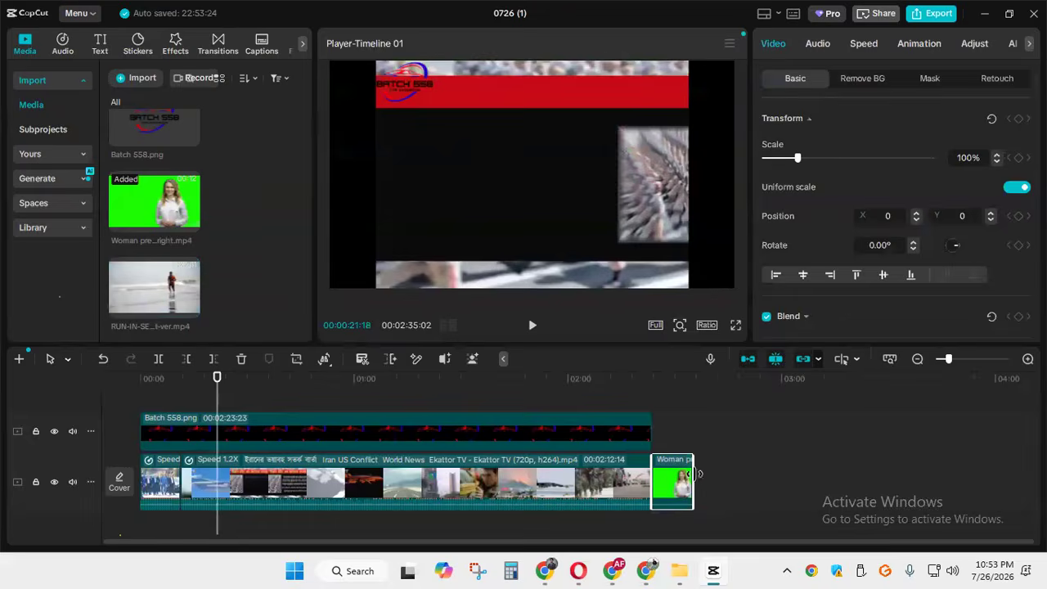
drag(214, 401, 655, 409)
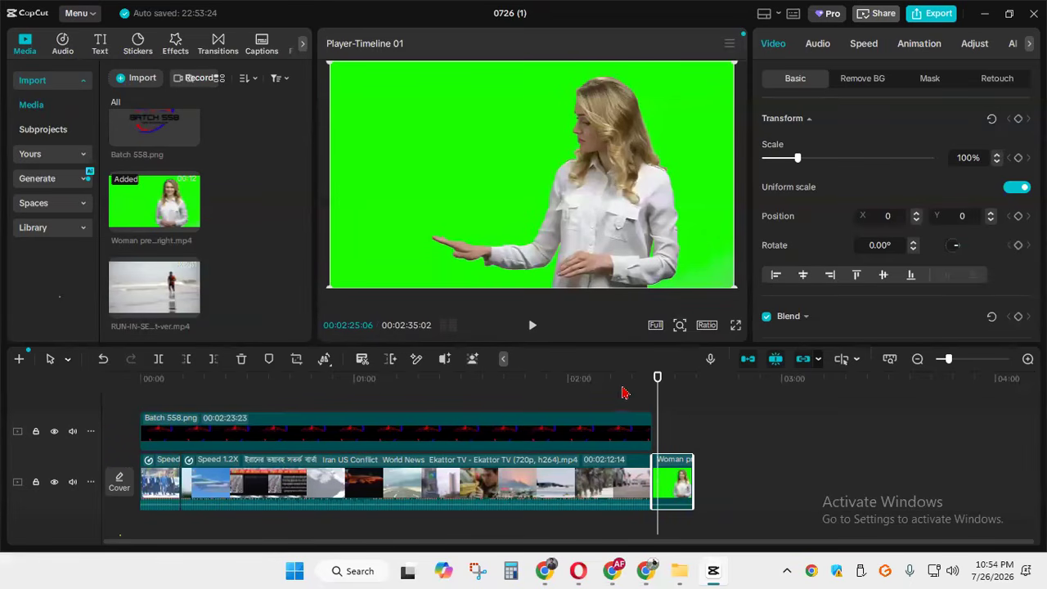
drag(663, 408, 667, 408)
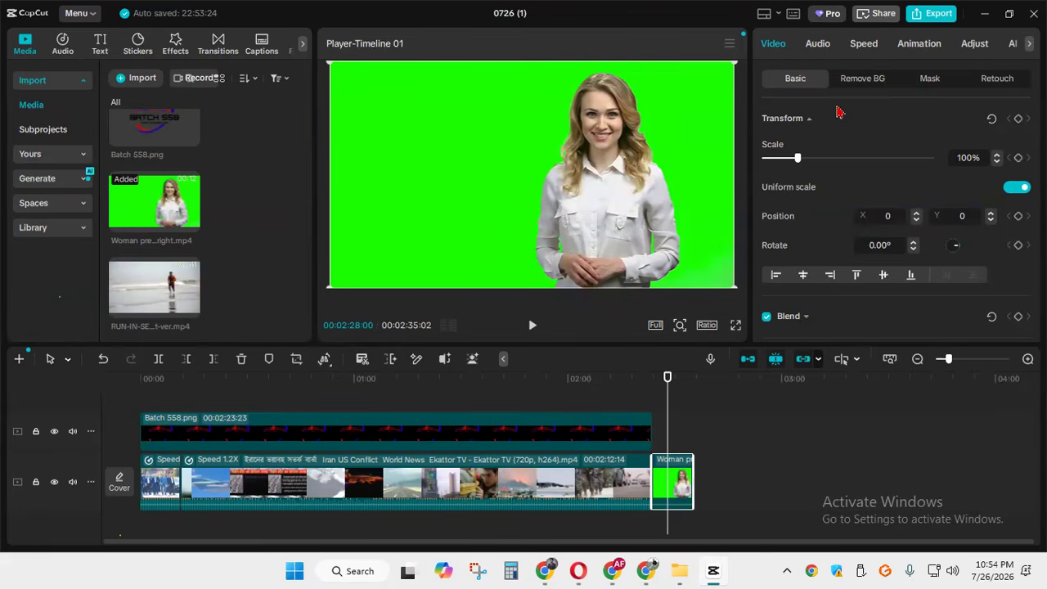
Enable Chroma key, sample the green backdrop with the colour picker, and check it full screen
click(859, 84)
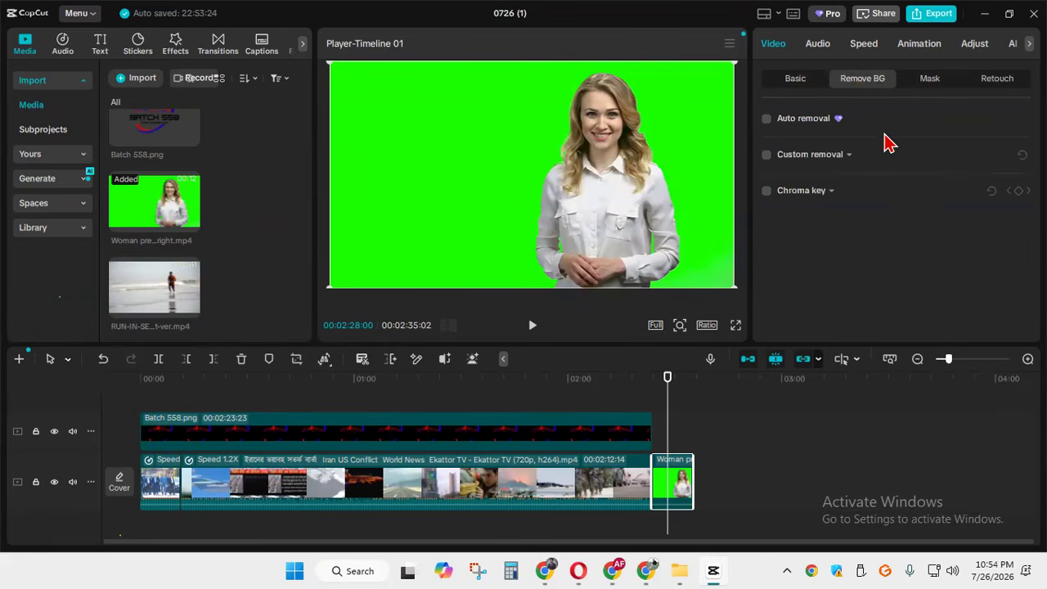
click(767, 195)
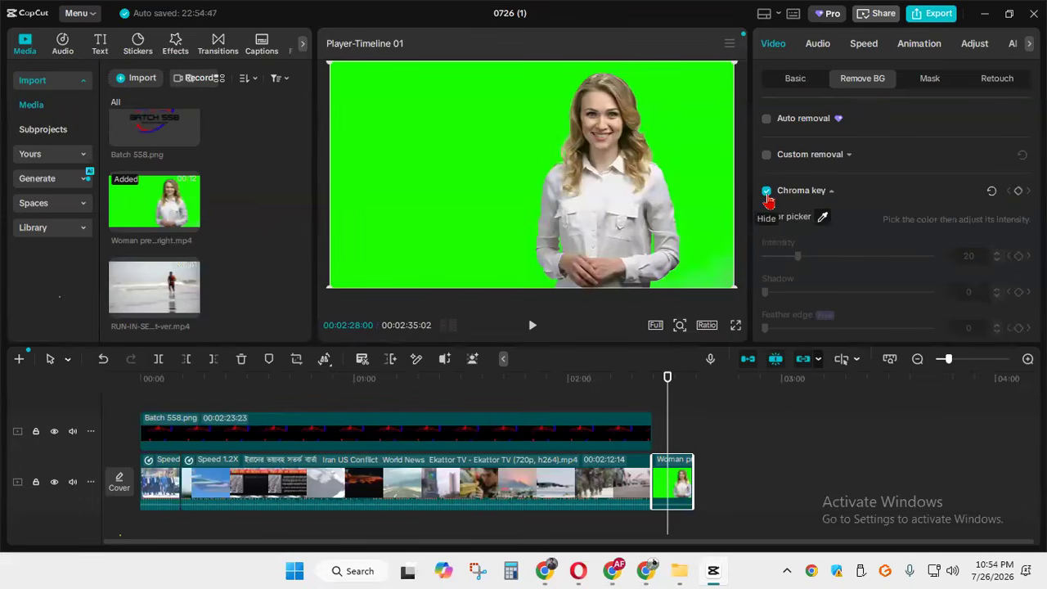
click(819, 219)
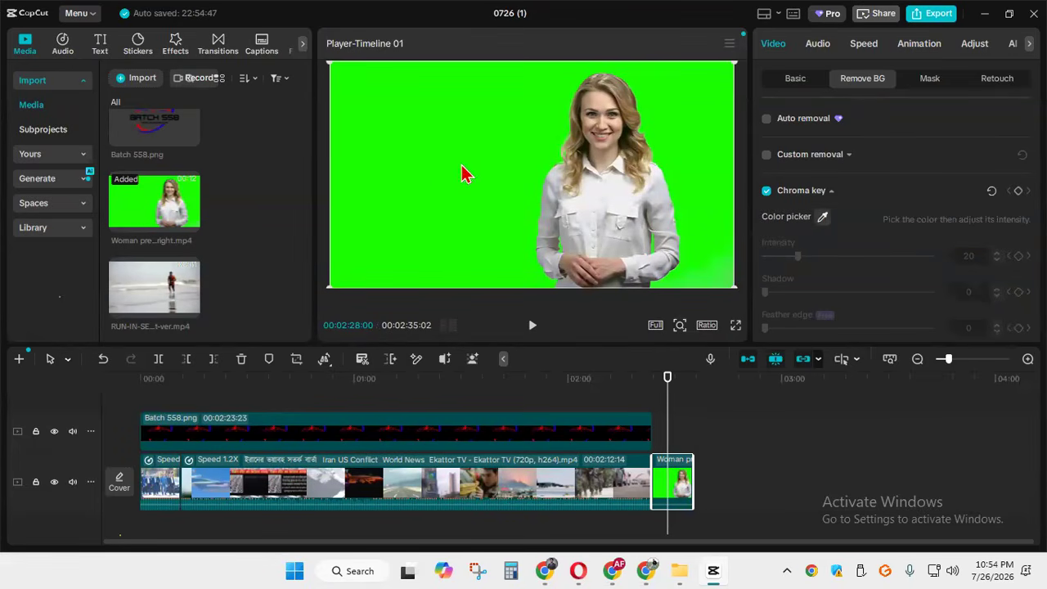
click(823, 220)
drag(433, 205, 423, 143)
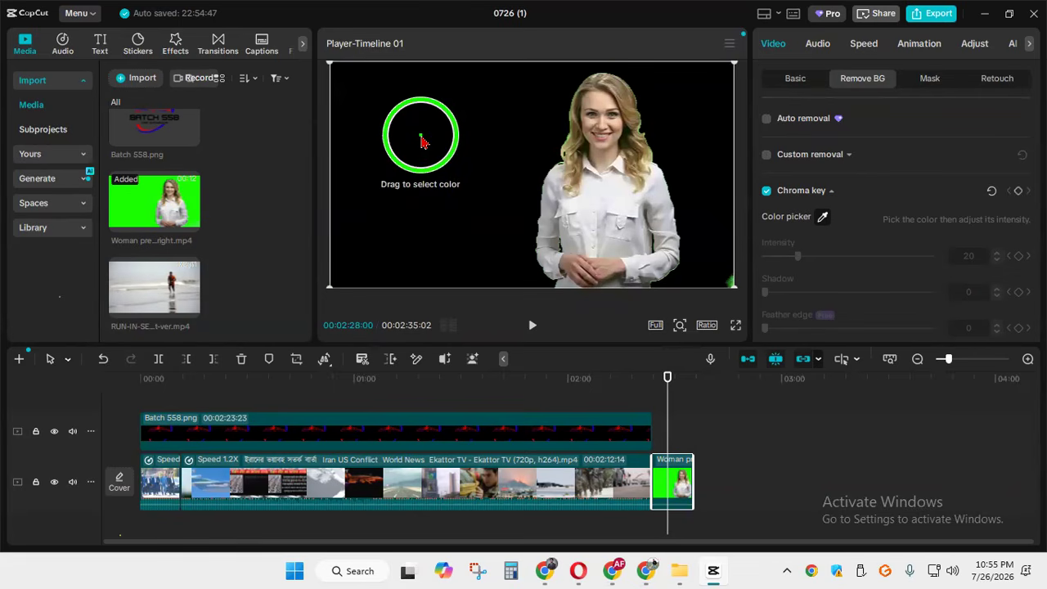
drag(423, 144, 722, 270)
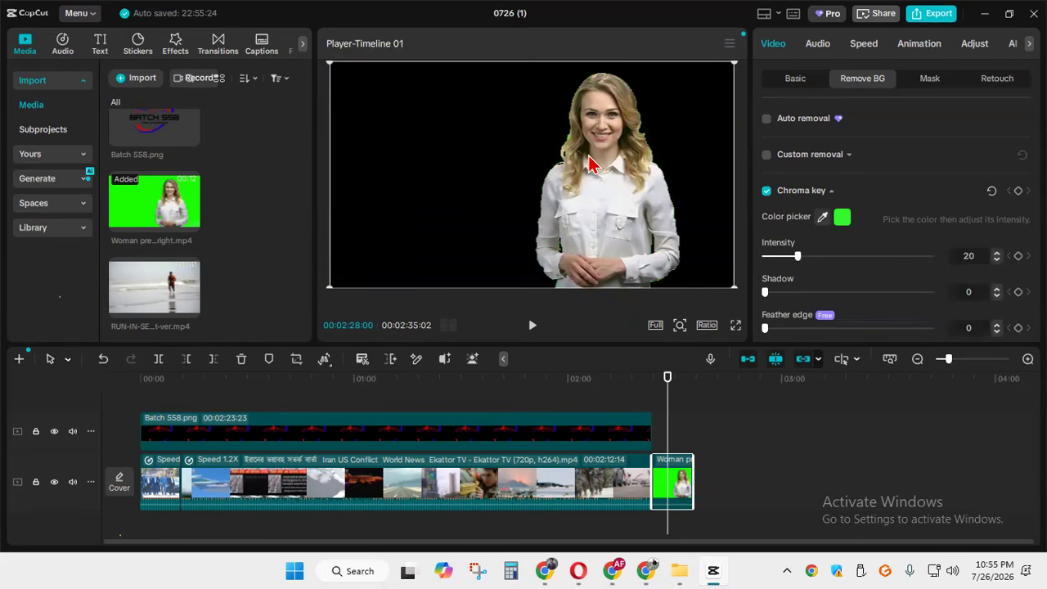
click(735, 327)
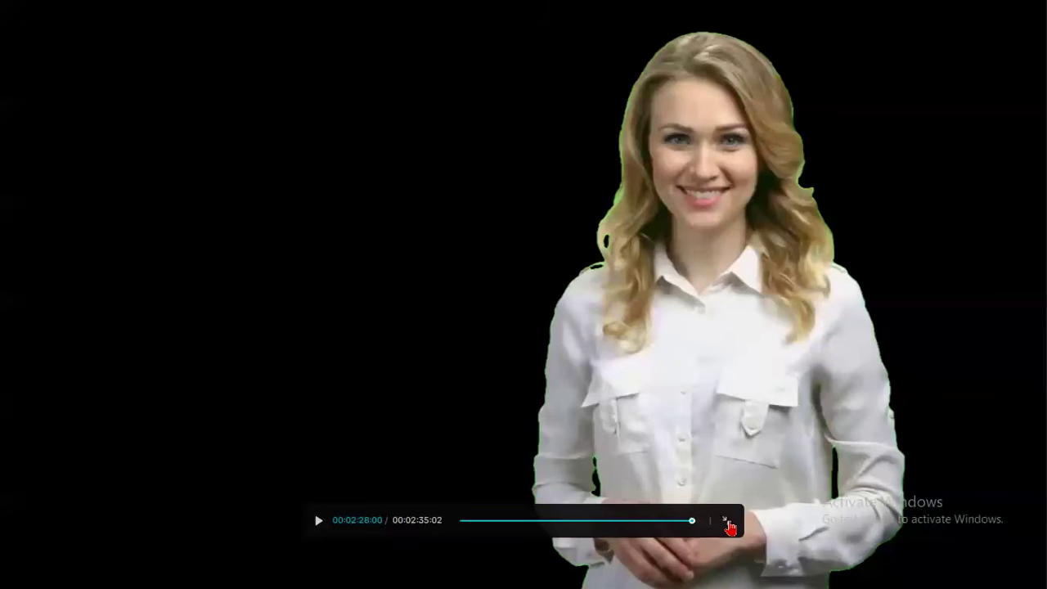
click(726, 522)
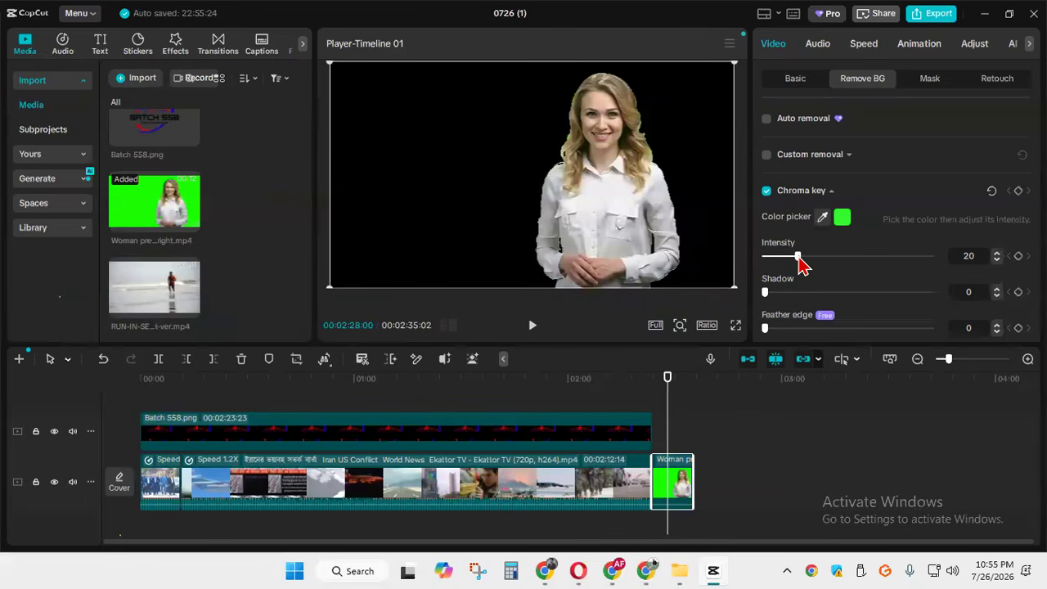
Set the presenter clip's chroma key Intensity slider to 36 and Shadow slider to 29
scroll(806, 319, down, 1)
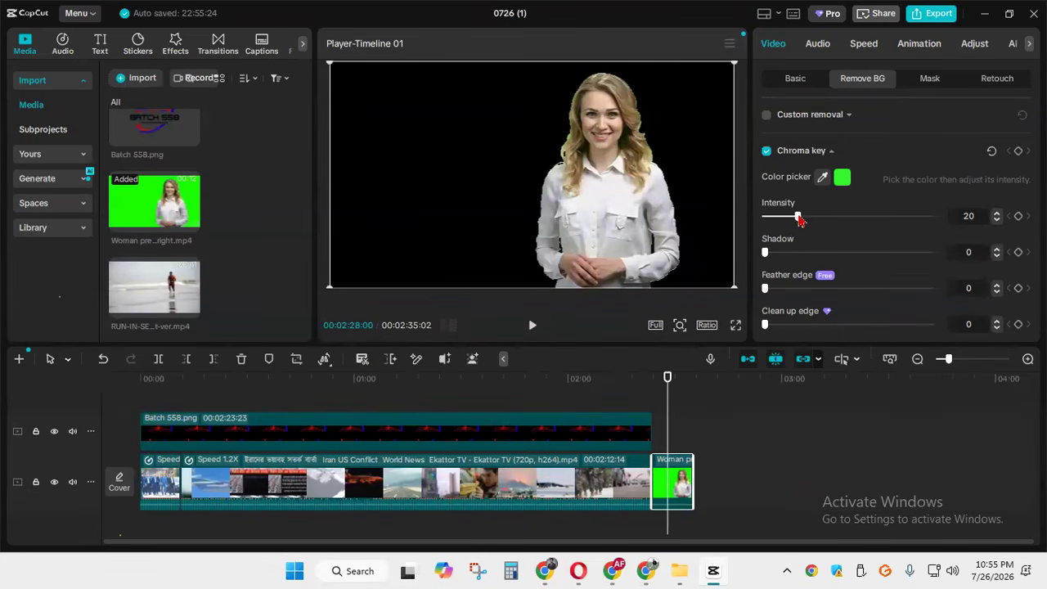
mouse_move(799, 220)
mouse_down()
mouse_move(816, 218)
mouse_move(769, 219)
mouse_move(872, 227)
mouse_move(784, 217)
mouse_move(808, 215)
mouse_up()
drag(770, 256, 815, 256)
drag(818, 220, 832, 222)
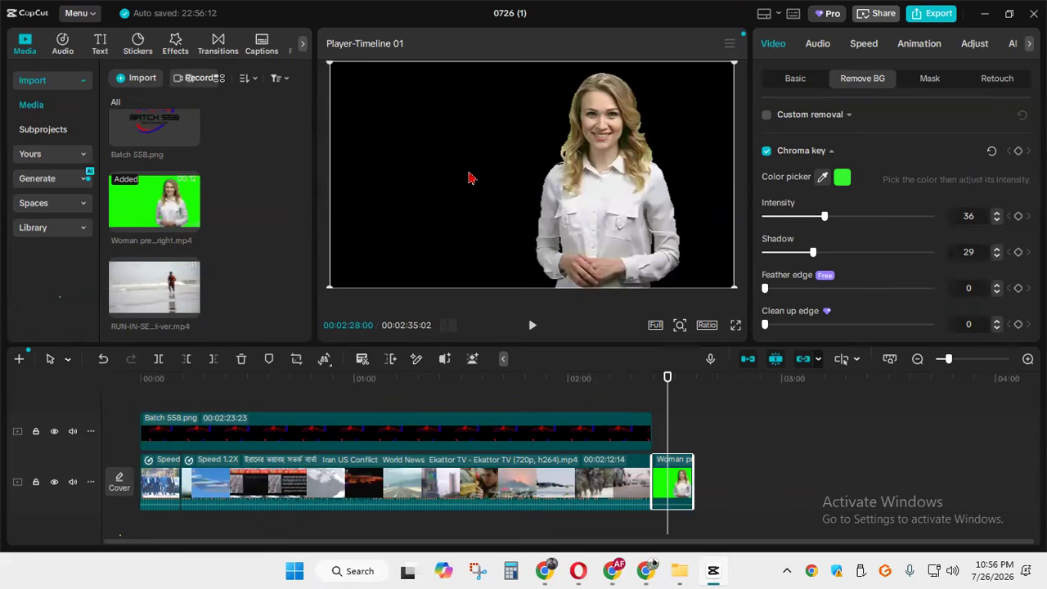
Start a media import and browse the Downloads folder for the subscribe thumbnail
click(125, 81)
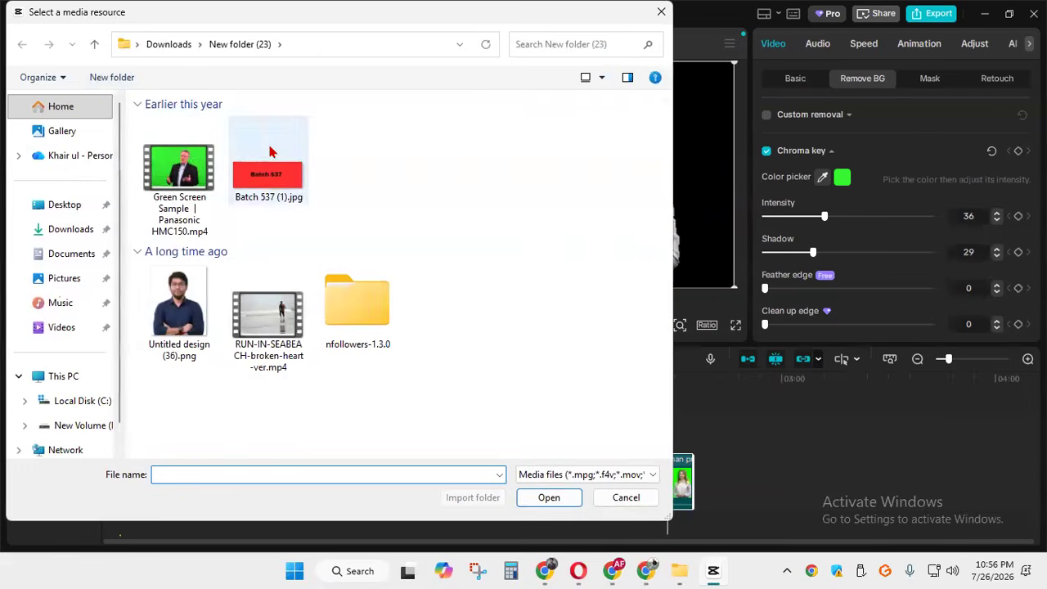
click(94, 44)
scroll(335, 243, down, 15)
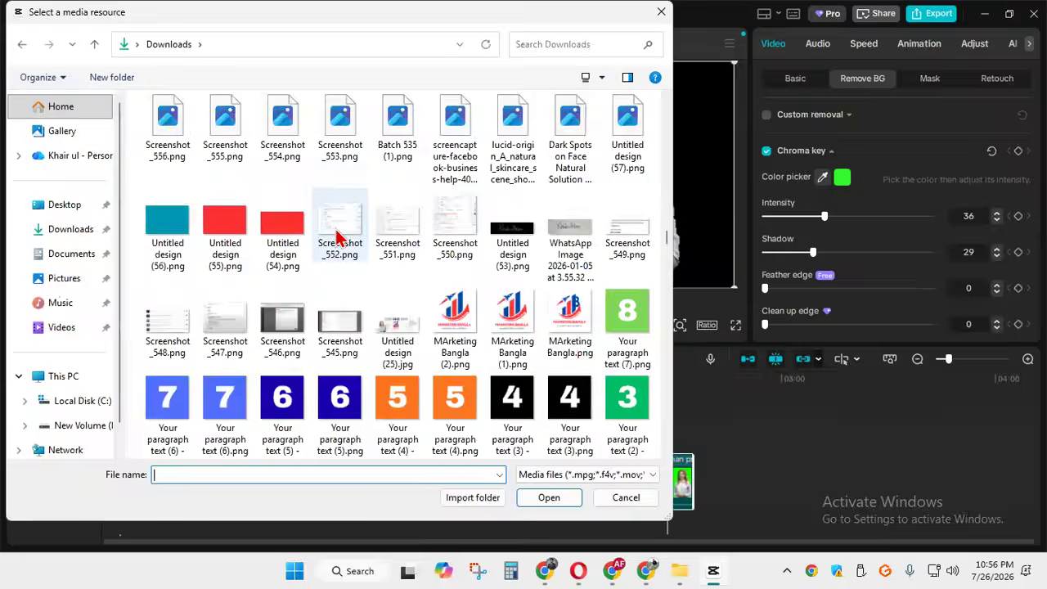
scroll(340, 235, up, 15)
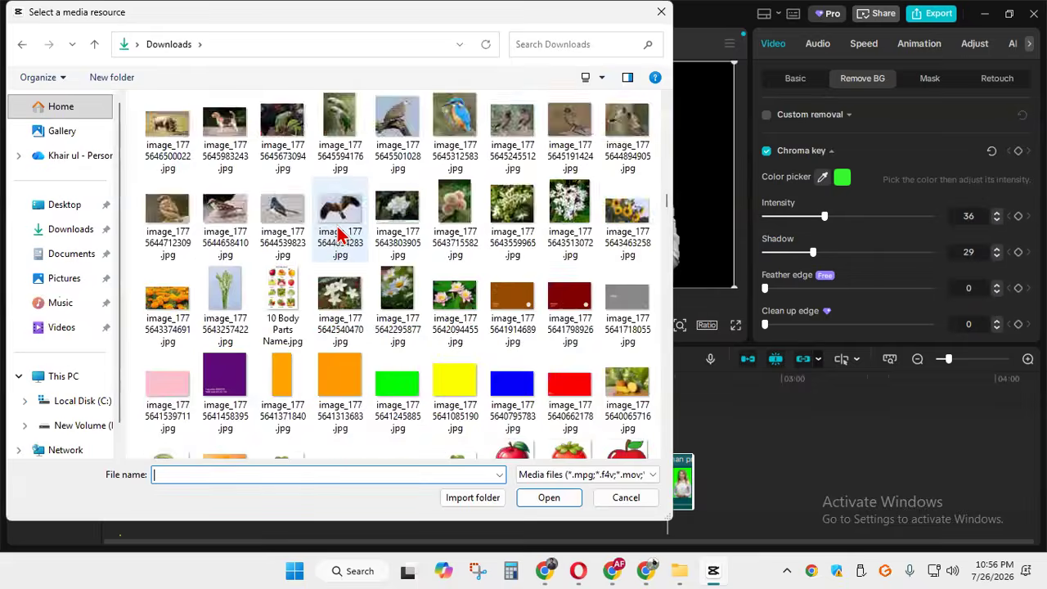
scroll(339, 235, up, 15)
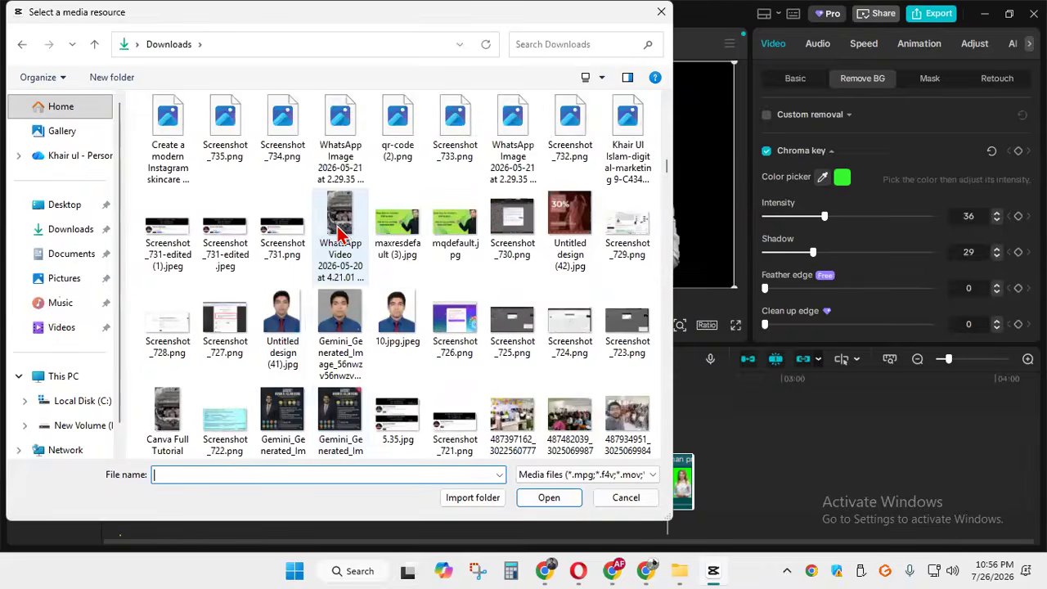
scroll(339, 235, up, 15)
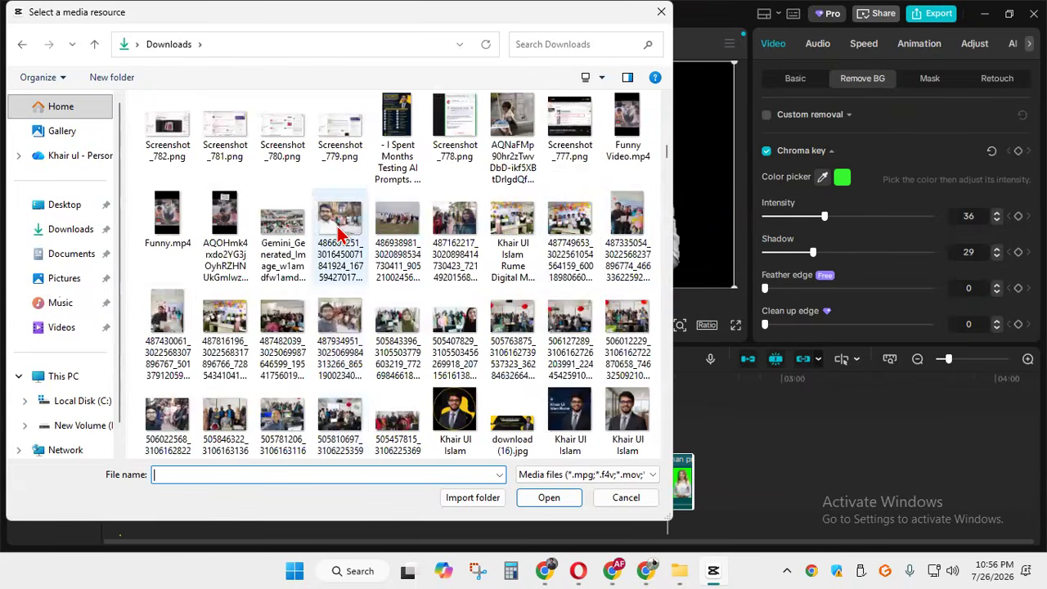
scroll(661, 293, up, 10)
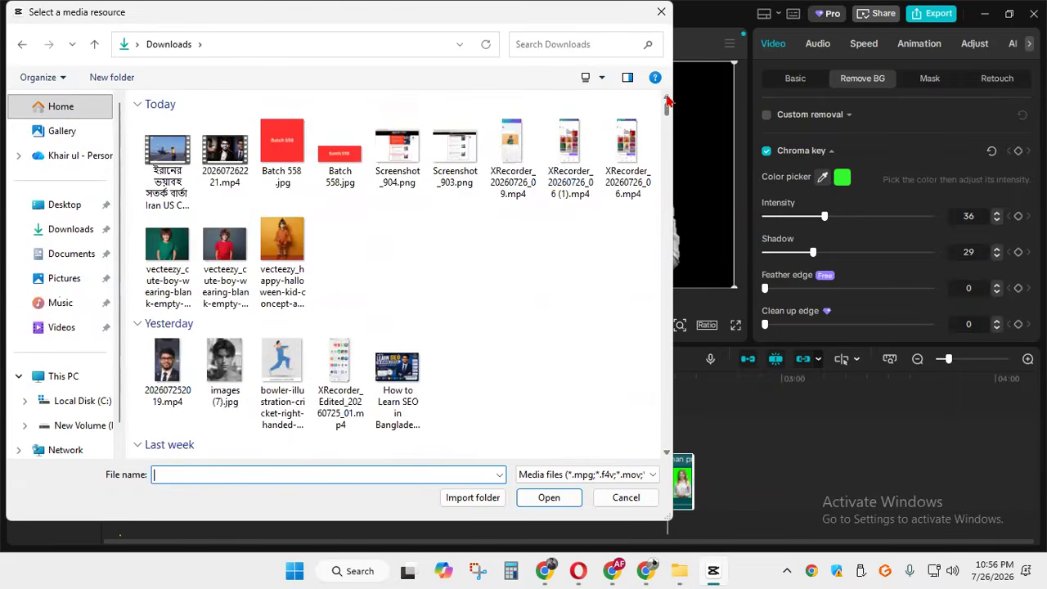
scroll(483, 237, down, 6)
scroll(482, 254, up, 2)
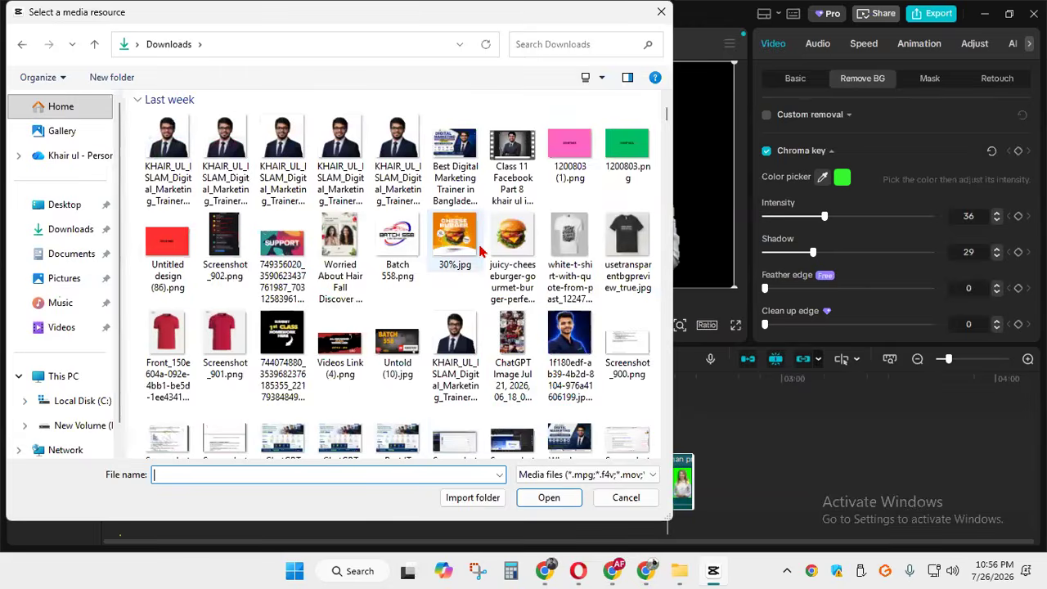
scroll(482, 253, down, 2)
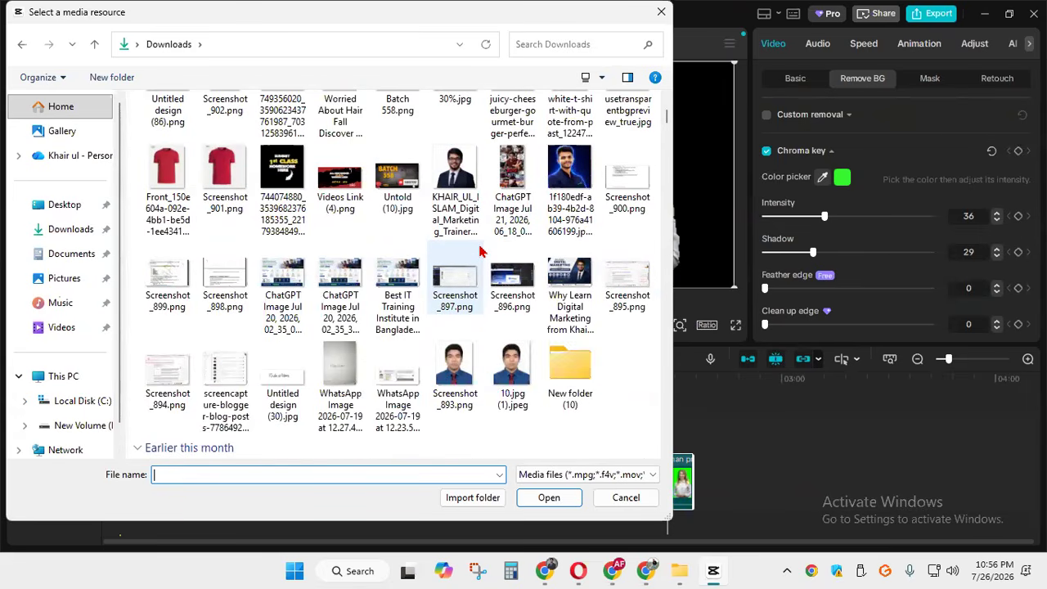
scroll(482, 253, down, 3)
scroll(482, 253, up, 5)
Import Untold (10).jpg and place it on the main track before the presenter clip
click(398, 343)
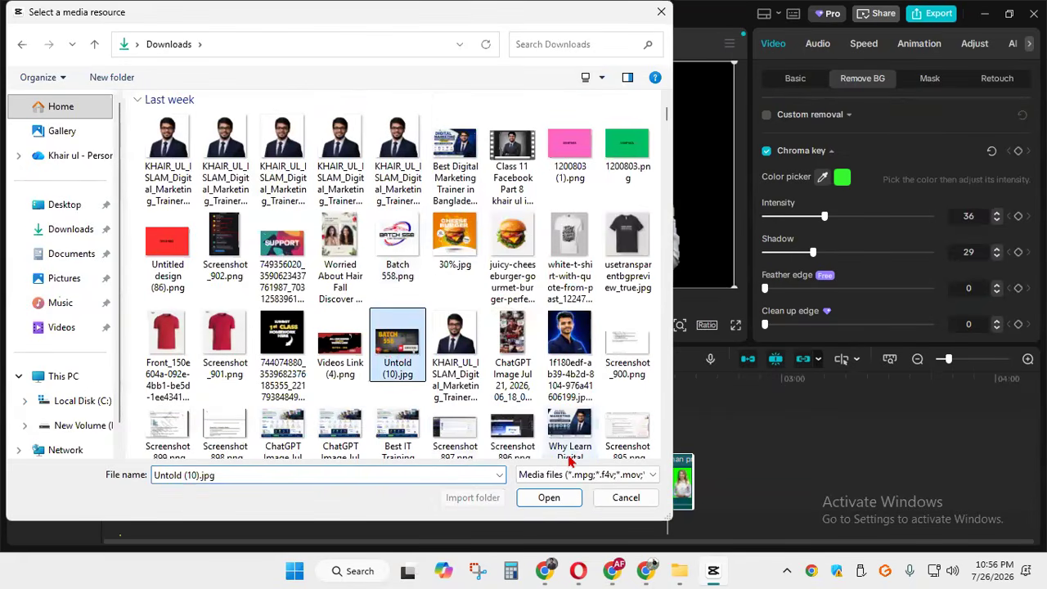
click(553, 500)
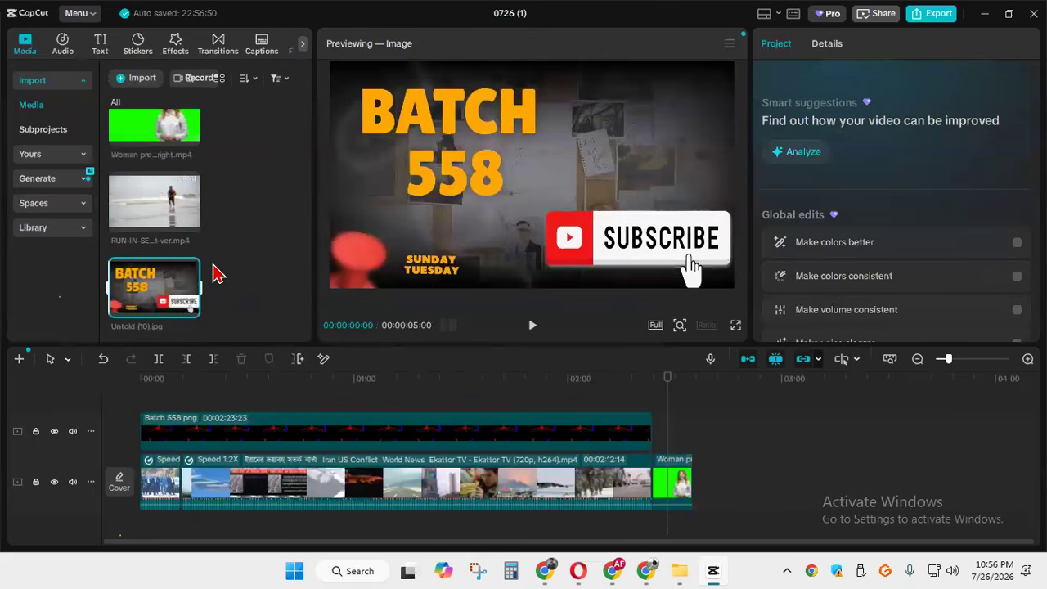
click(190, 314)
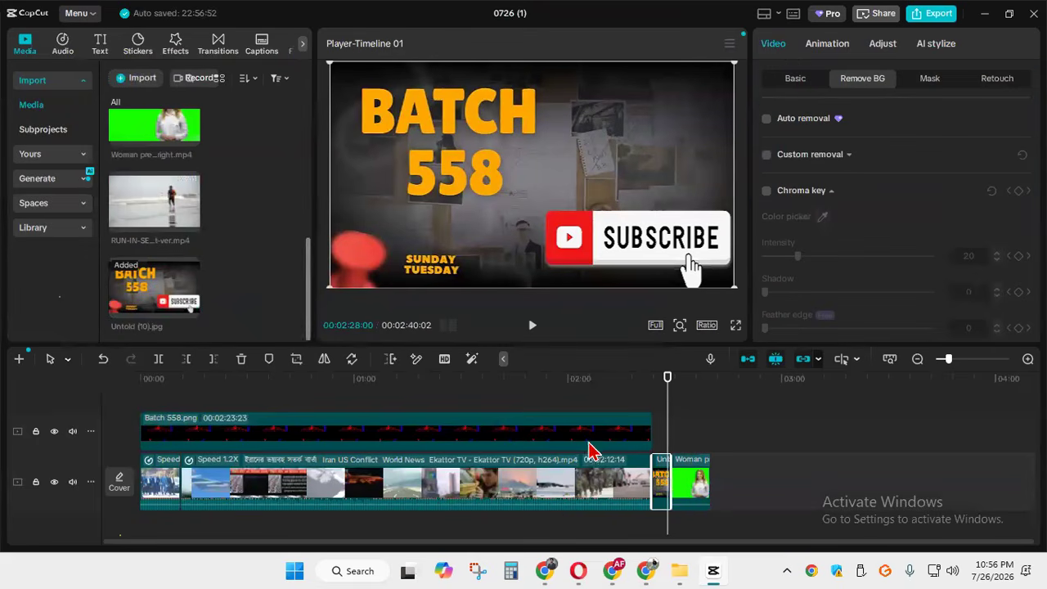
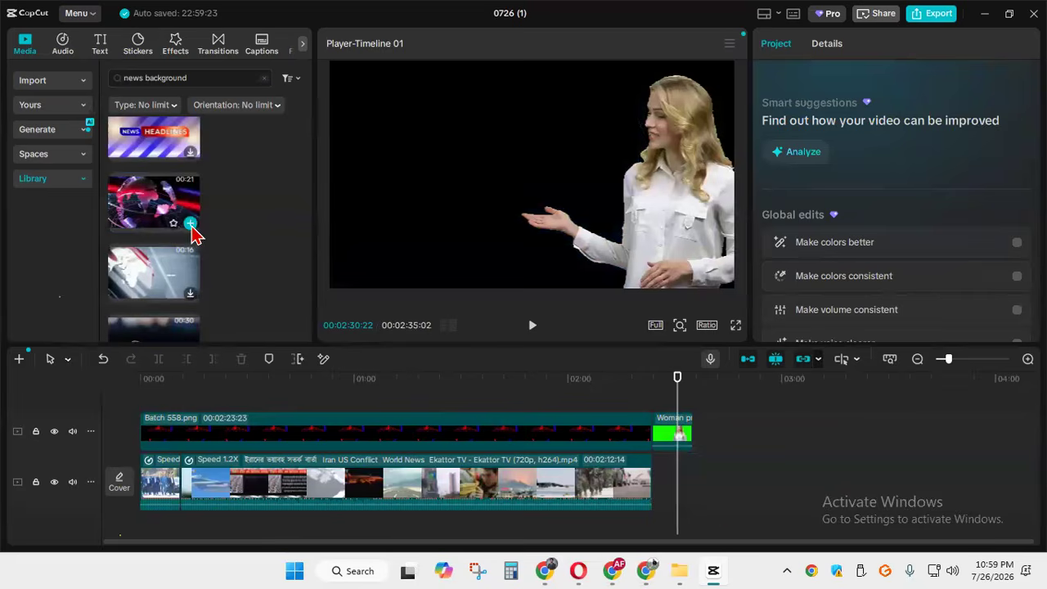
Undo the 3D World News replacement so the presenter appears over the Blue News background again
drag(679, 396, 652, 385)
key(ctrl+z)
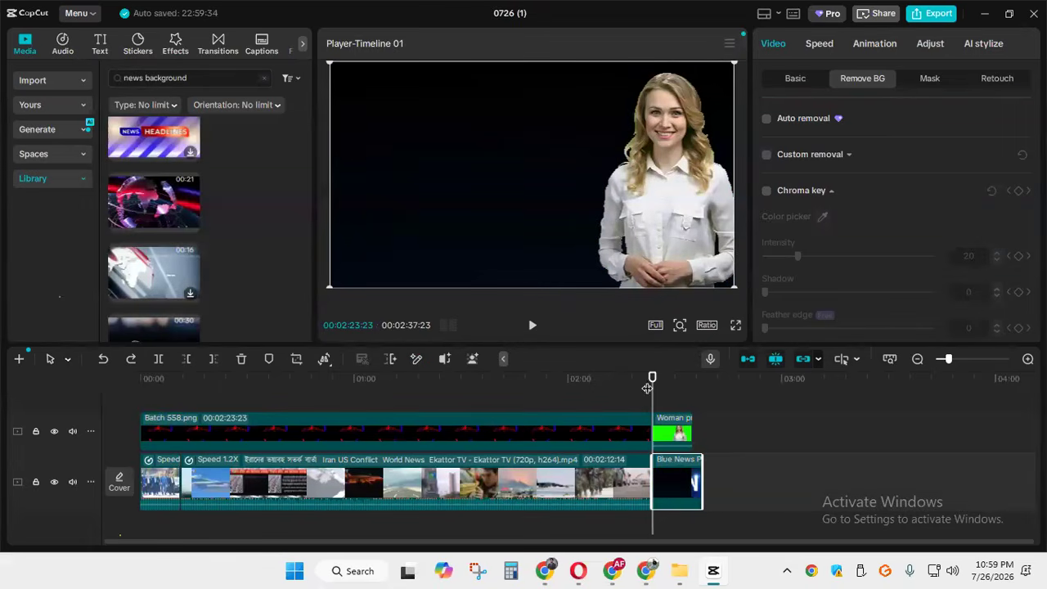
drag(652, 388, 675, 390)
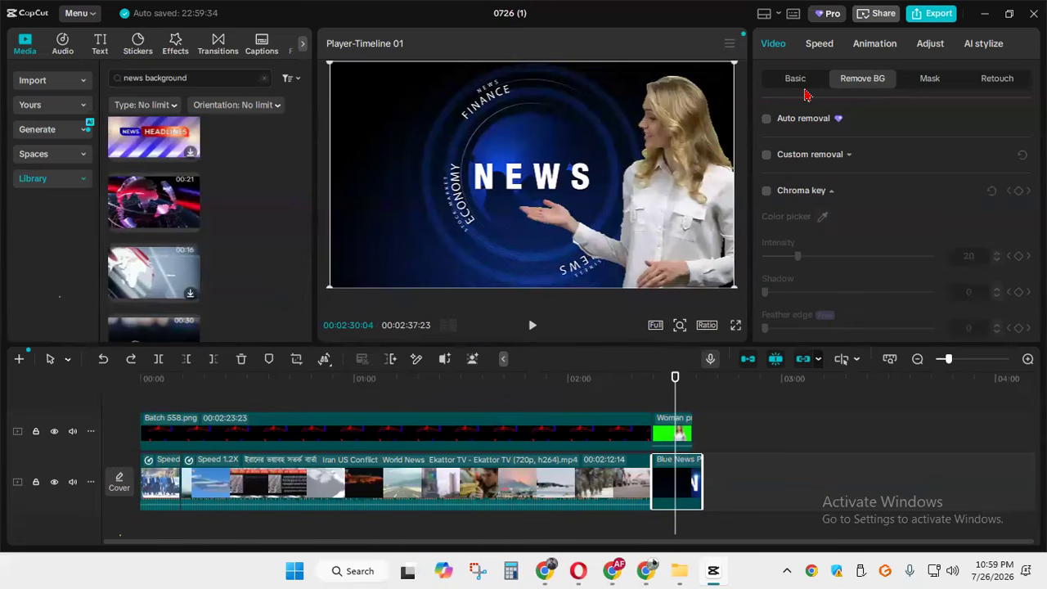
Add the green-screen woman clip from local media and place it after Blue News
scroll(175, 153, down, 5)
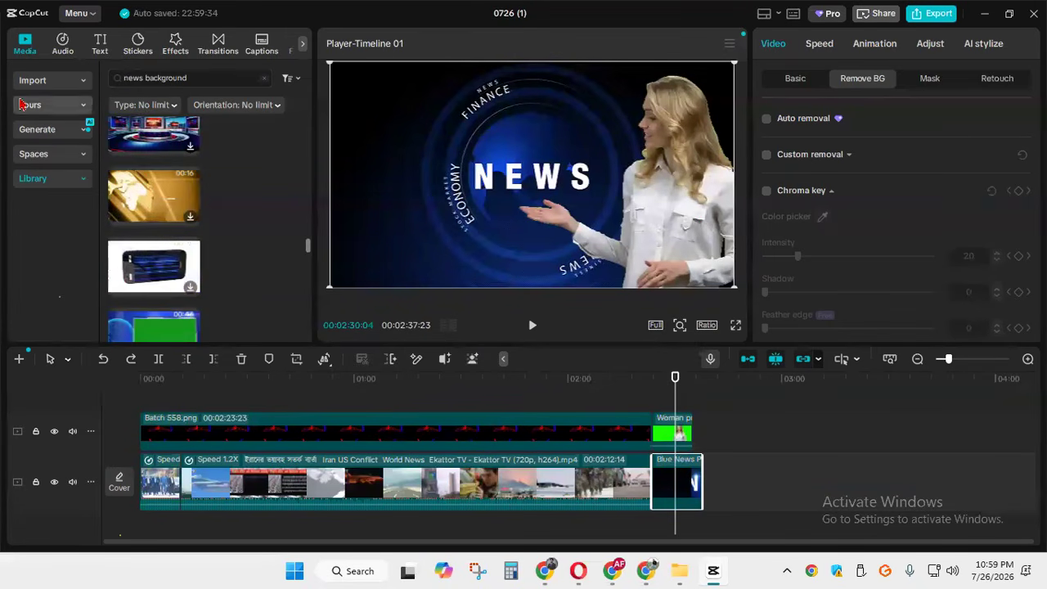
click(37, 81)
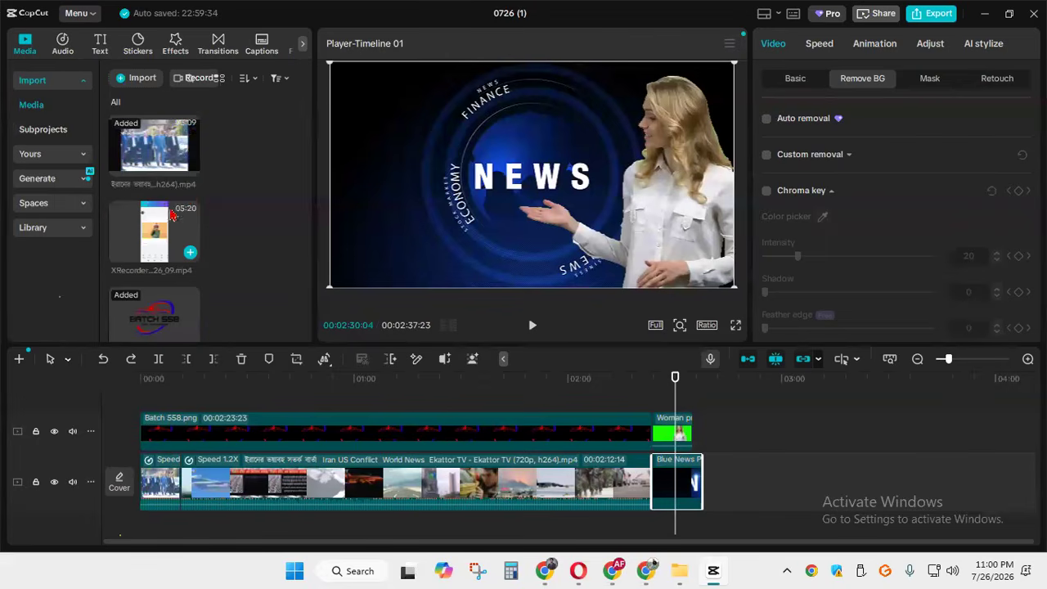
scroll(219, 212, down, 1)
scroll(217, 212, down, 2)
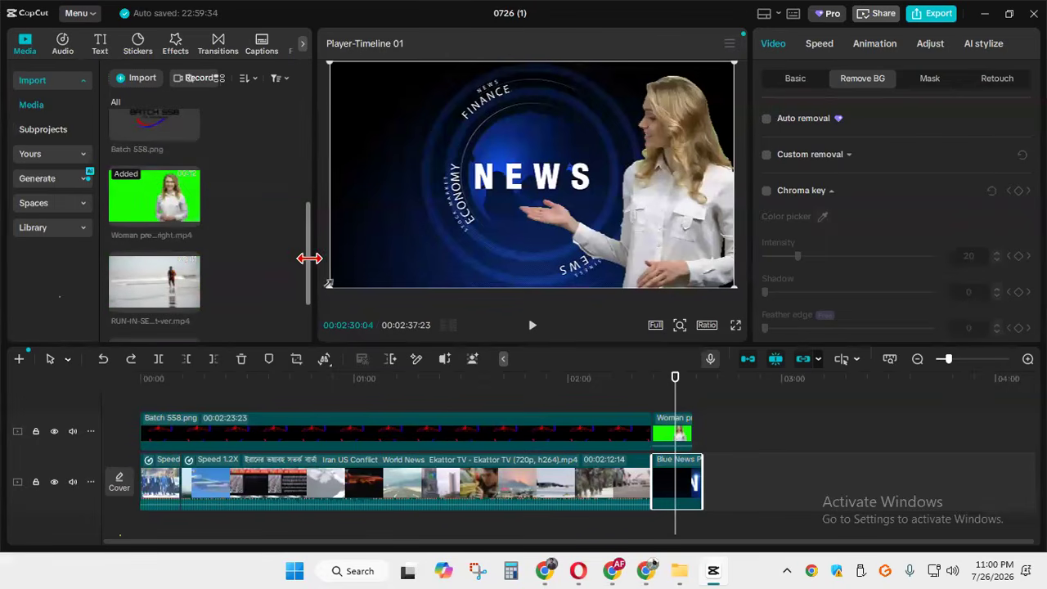
click(190, 217)
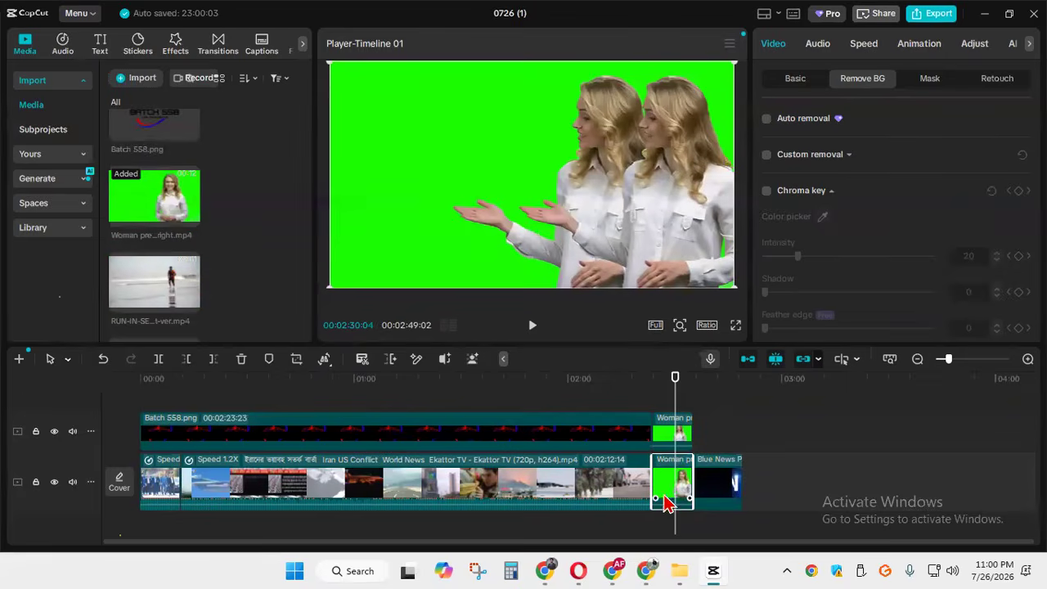
drag(734, 480, 766, 492)
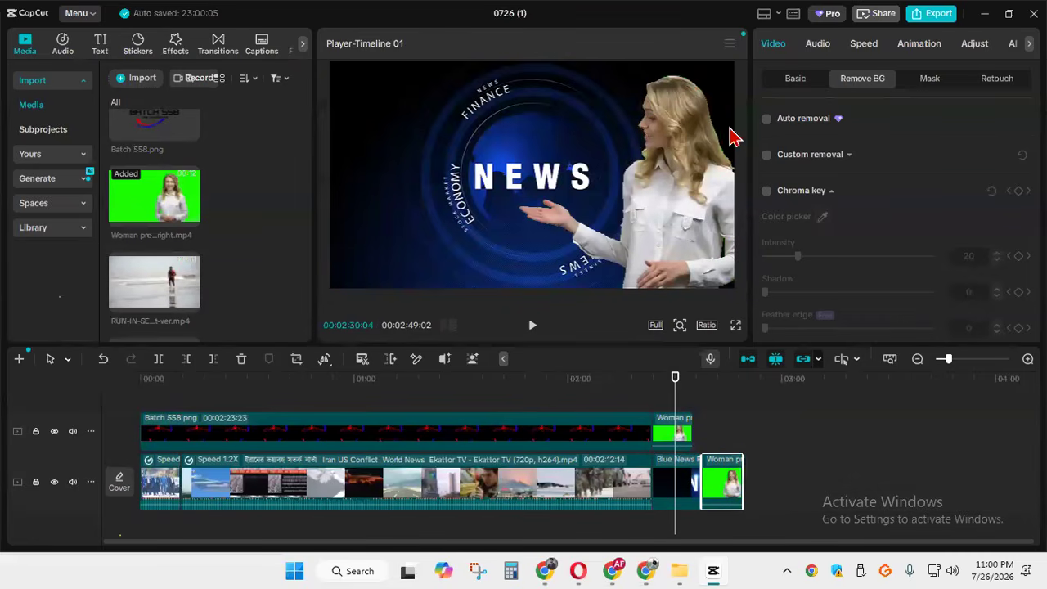
click(715, 381)
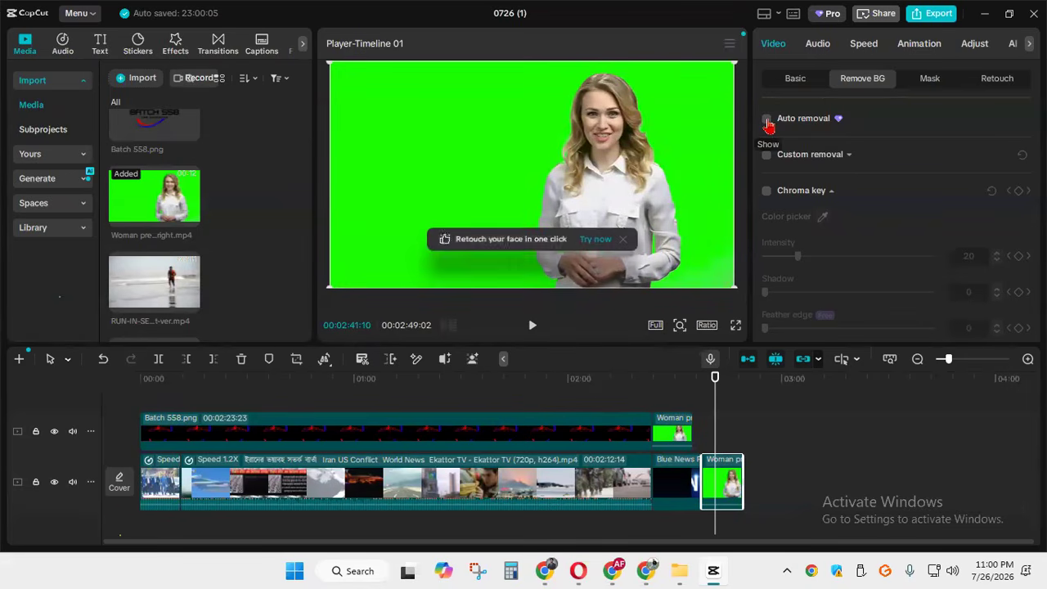
Turn on Remove BG auto removal for the new presenter clip, then return to about 00:35
click(767, 118)
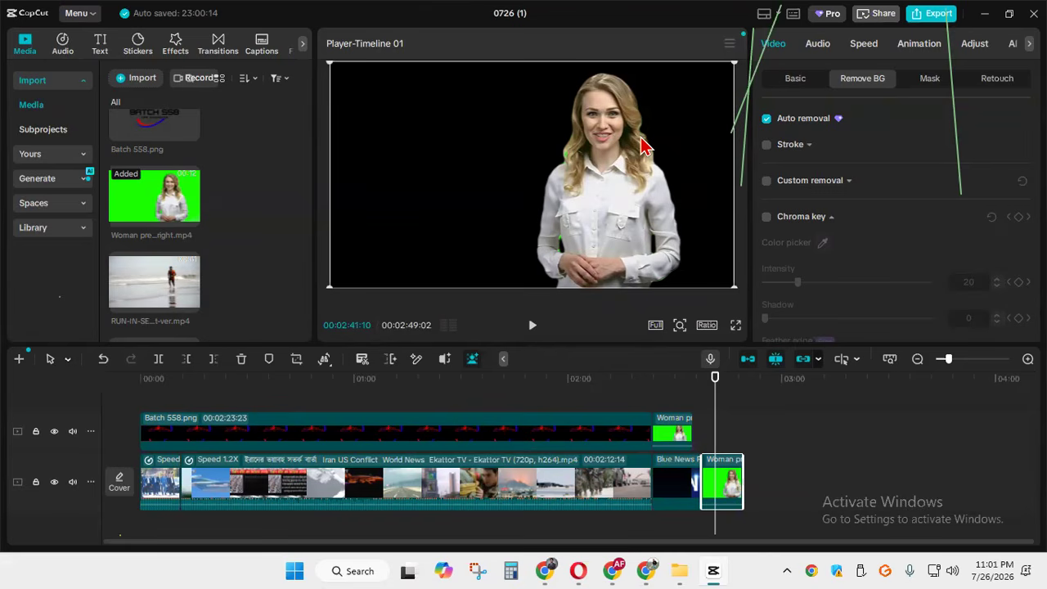
click(711, 400)
drag(709, 401, 387, 357)
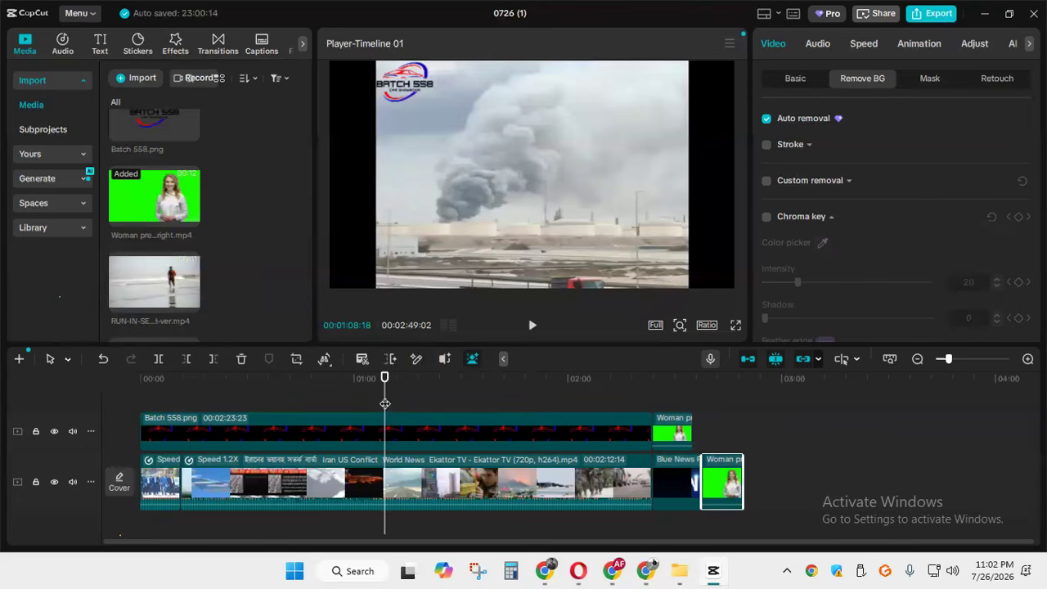
drag(382, 404, 511, 403)
drag(577, 394, 598, 391)
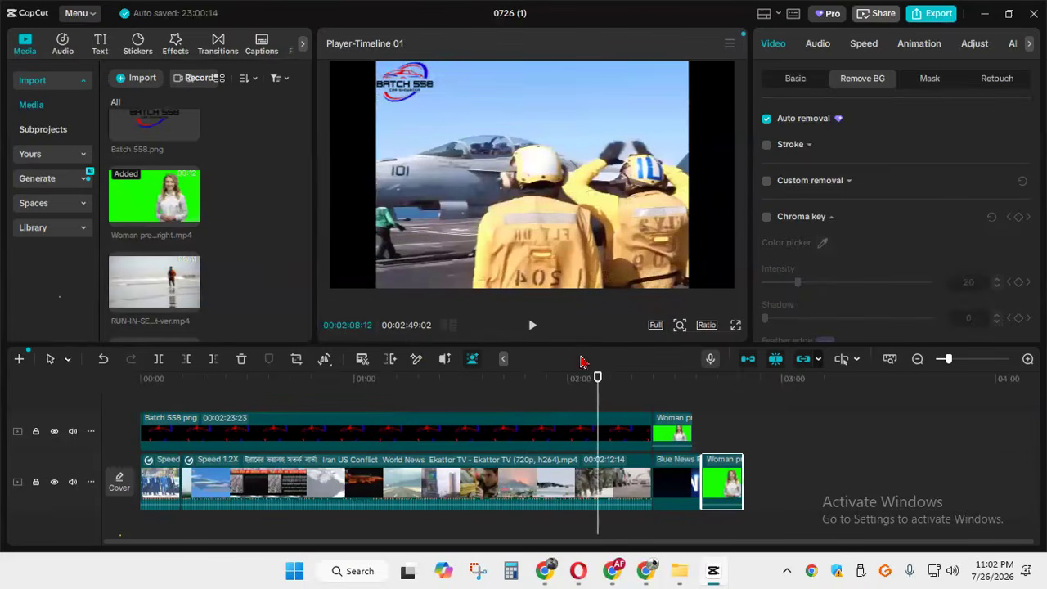
drag(599, 398, 720, 410)
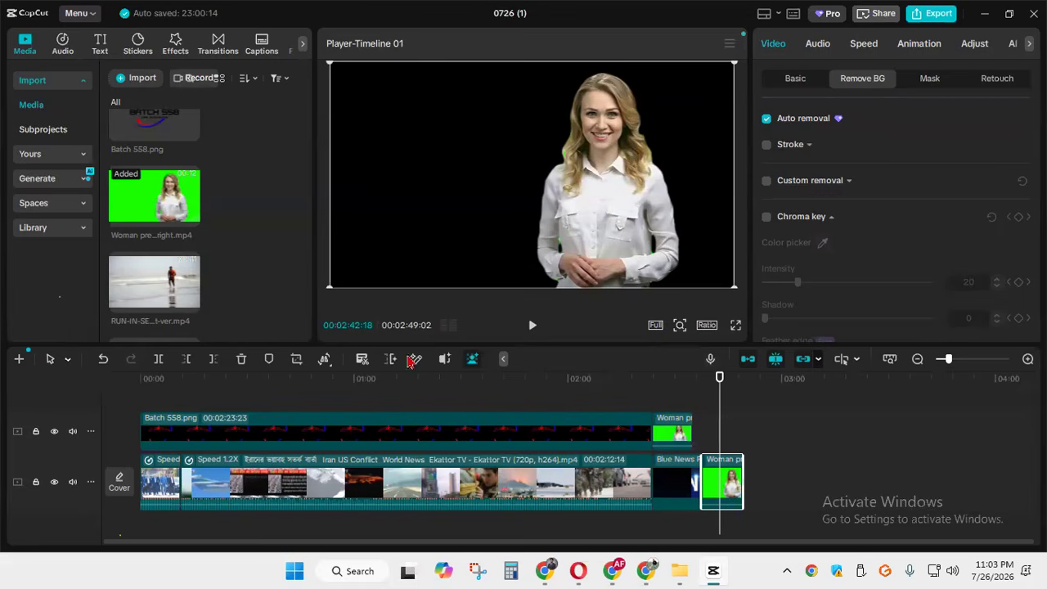
drag(605, 378, 278, 389)
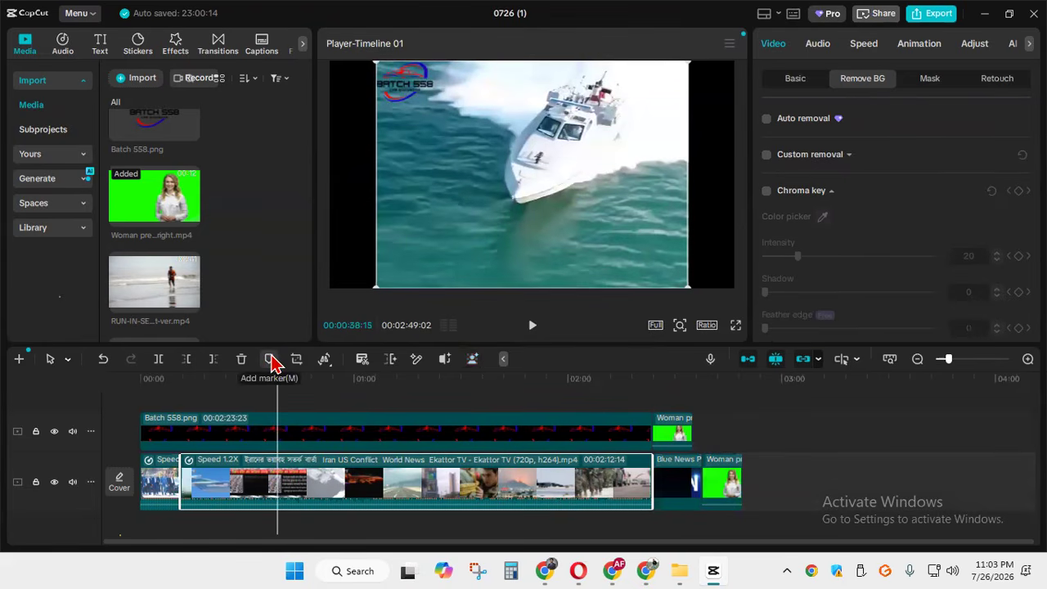
Add a marker at 00:00:54:27 on the news clip and rename it 'Text'
click(272, 364)
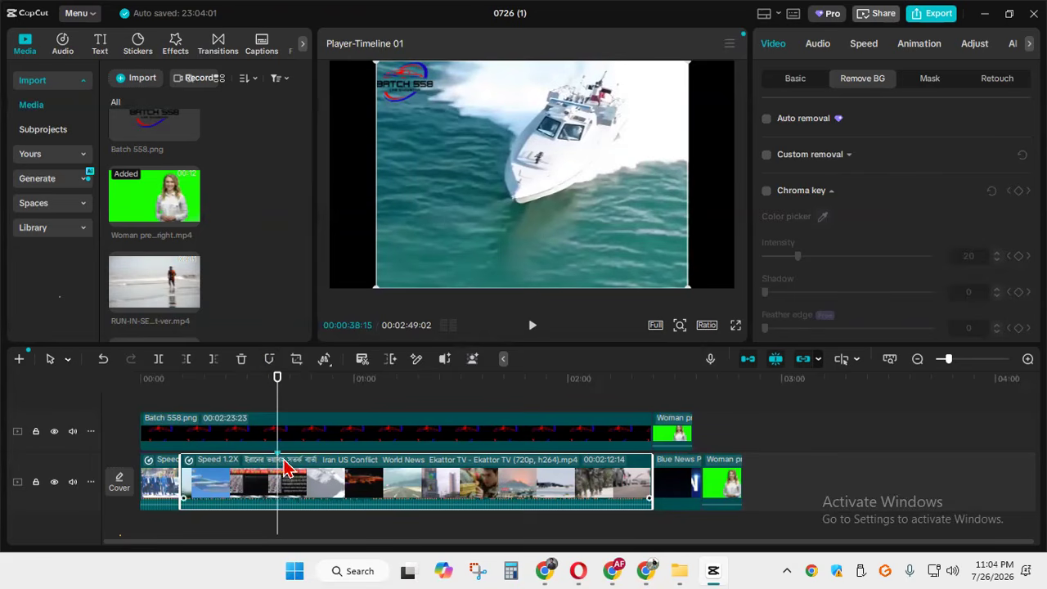
click(281, 456)
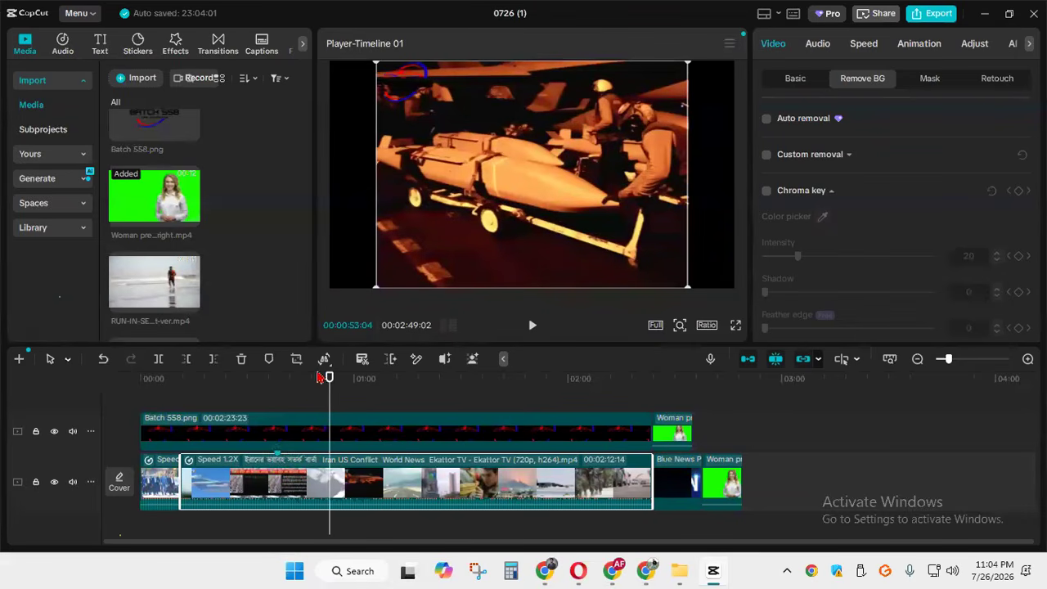
mouse_move(326, 405)
mouse_down()
mouse_move(147, 396)
mouse_move(375, 405)
mouse_move(144, 399)
mouse_move(570, 405)
mouse_move(544, 414)
mouse_move(393, 412)
mouse_move(323, 372)
mouse_move(246, 377)
mouse_up()
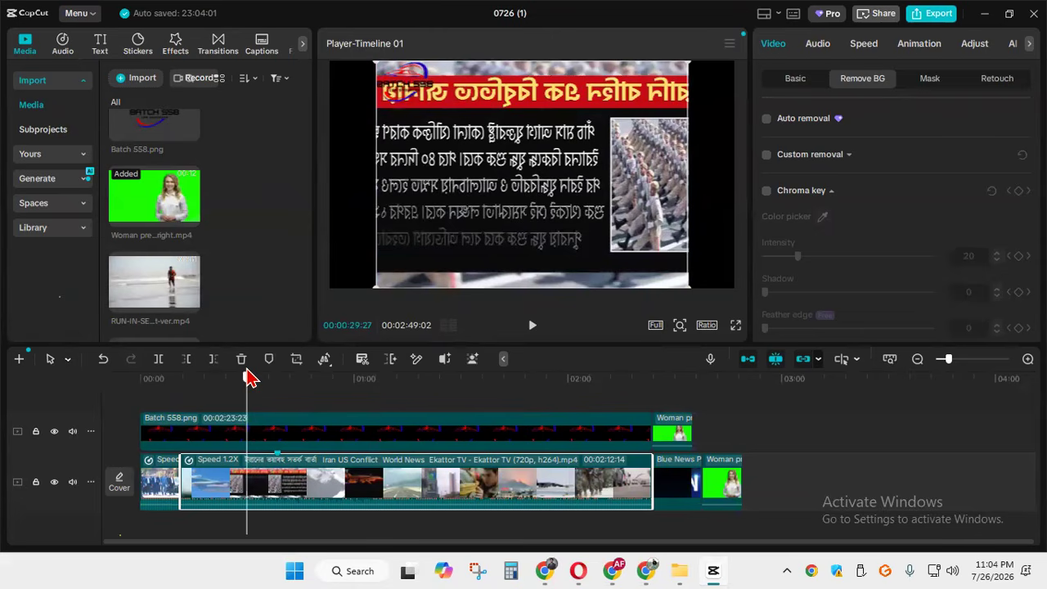
right_click(280, 463)
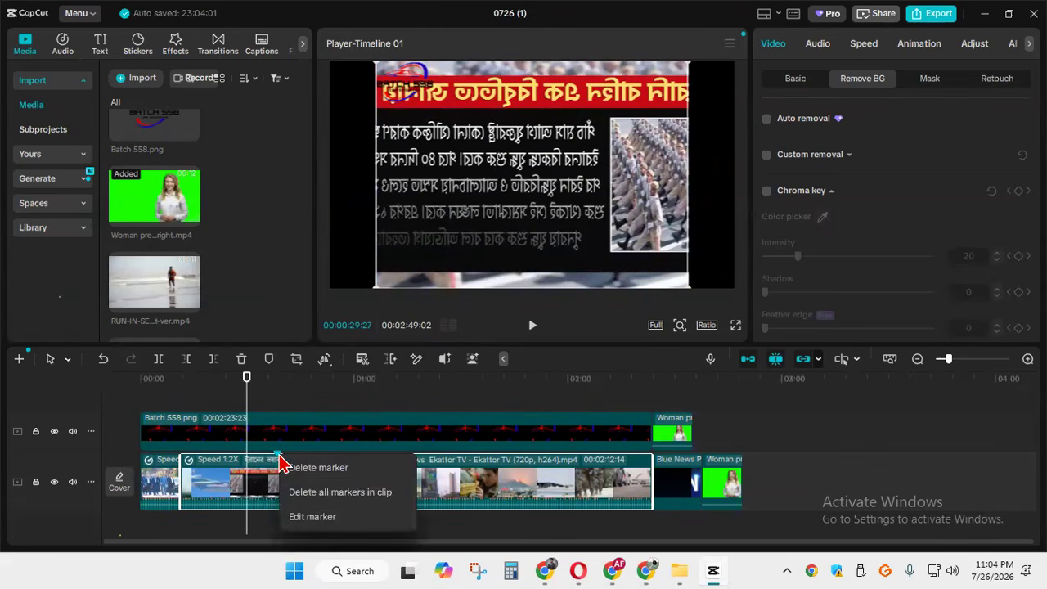
click(330, 517)
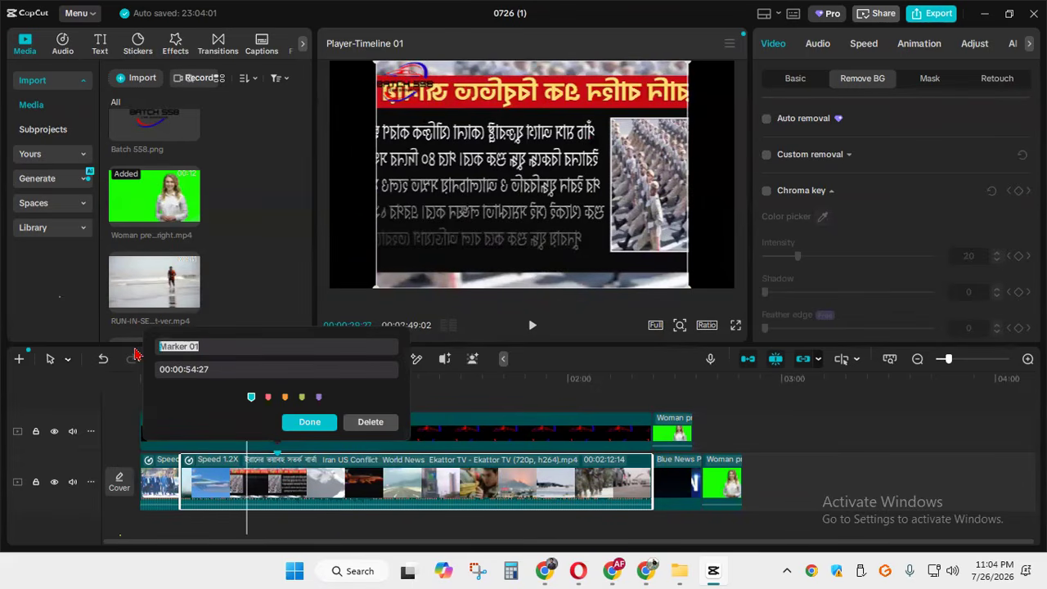
text(Text)
click(309, 422)
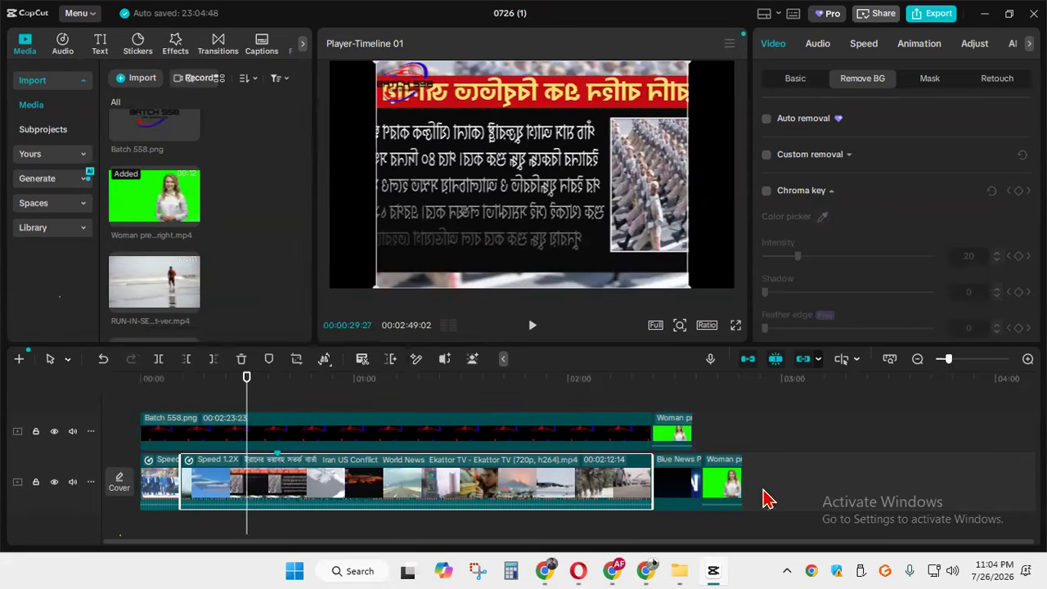
Add a red marker named 'Cut' at 00:49 on the news clip
click(1028, 359)
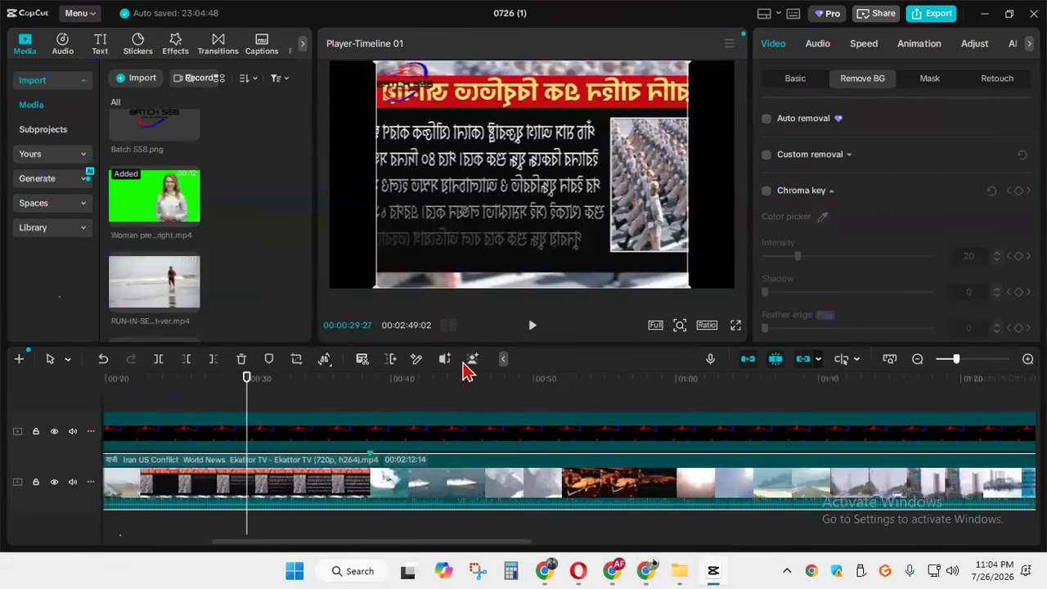
click(370, 415)
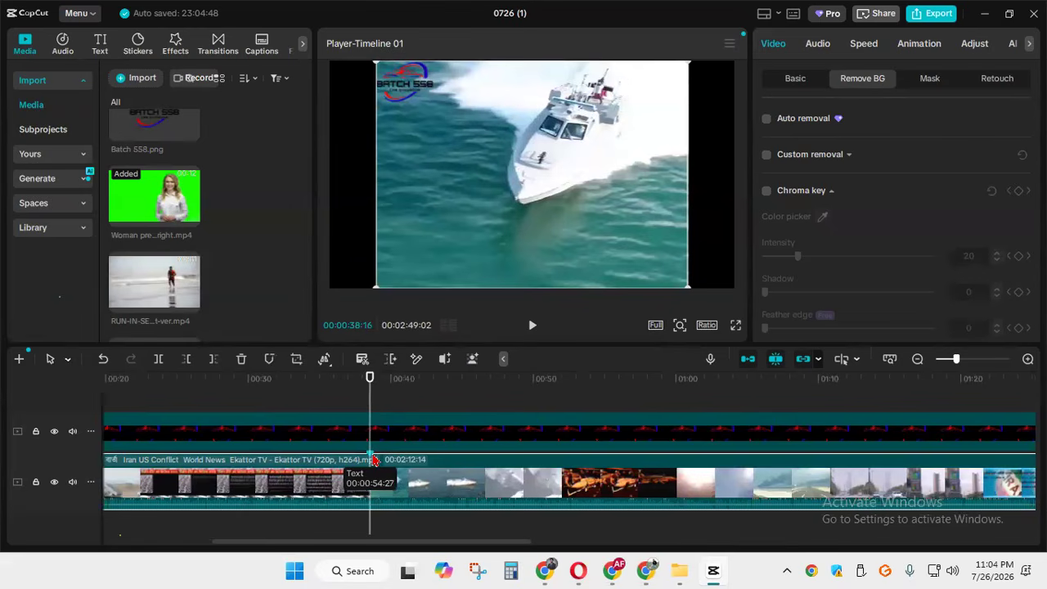
drag(370, 423, 519, 426)
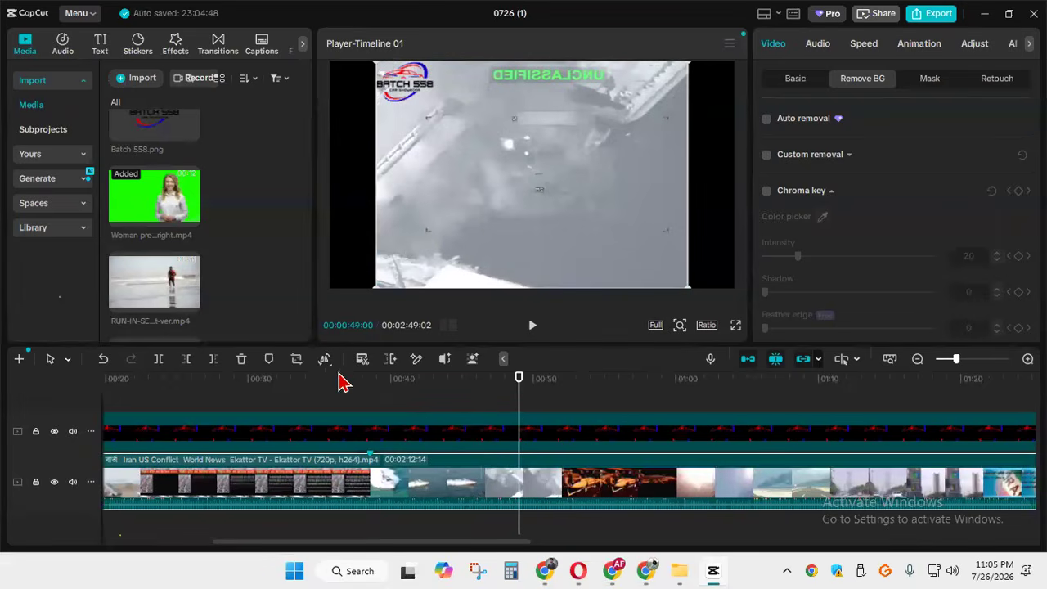
click(271, 360)
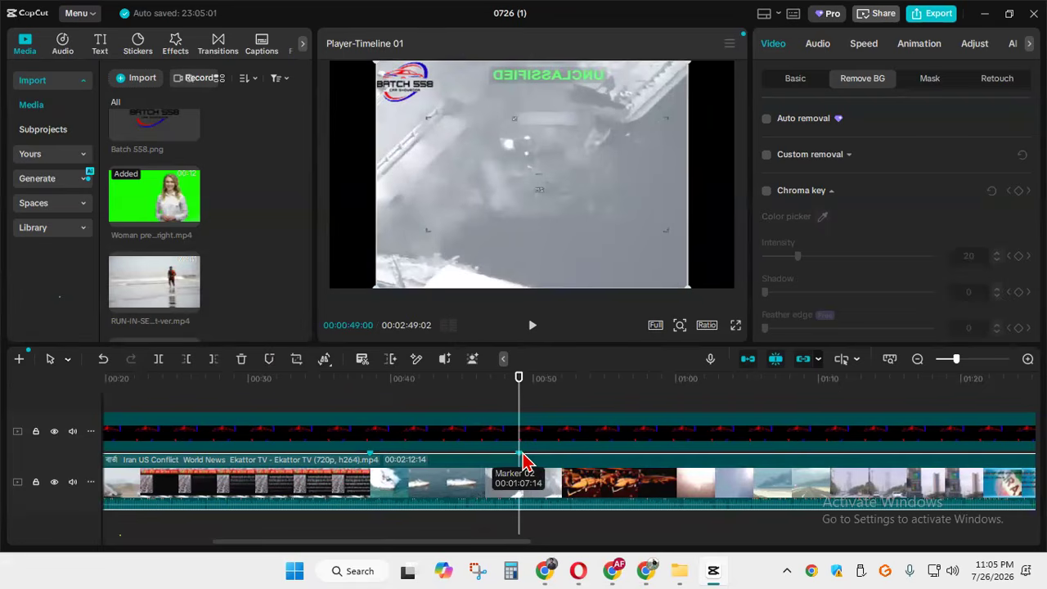
right_click(521, 460)
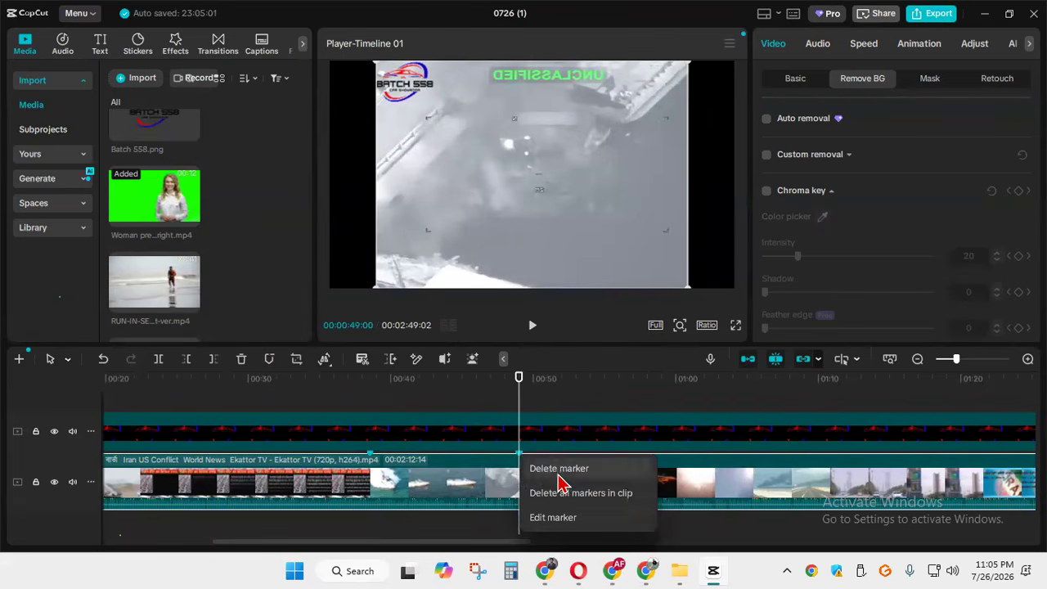
click(554, 517)
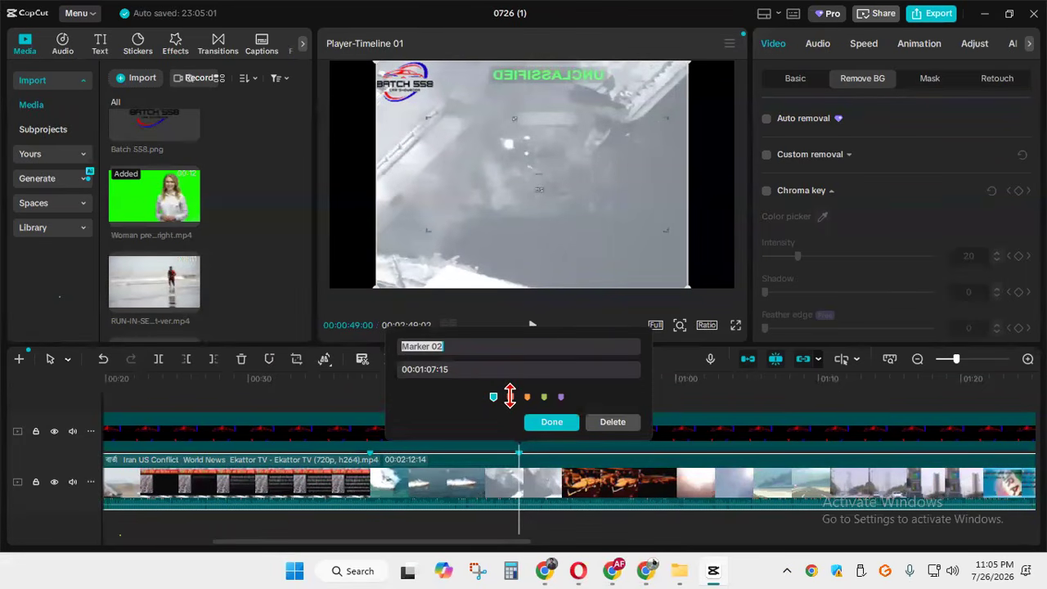
click(509, 396)
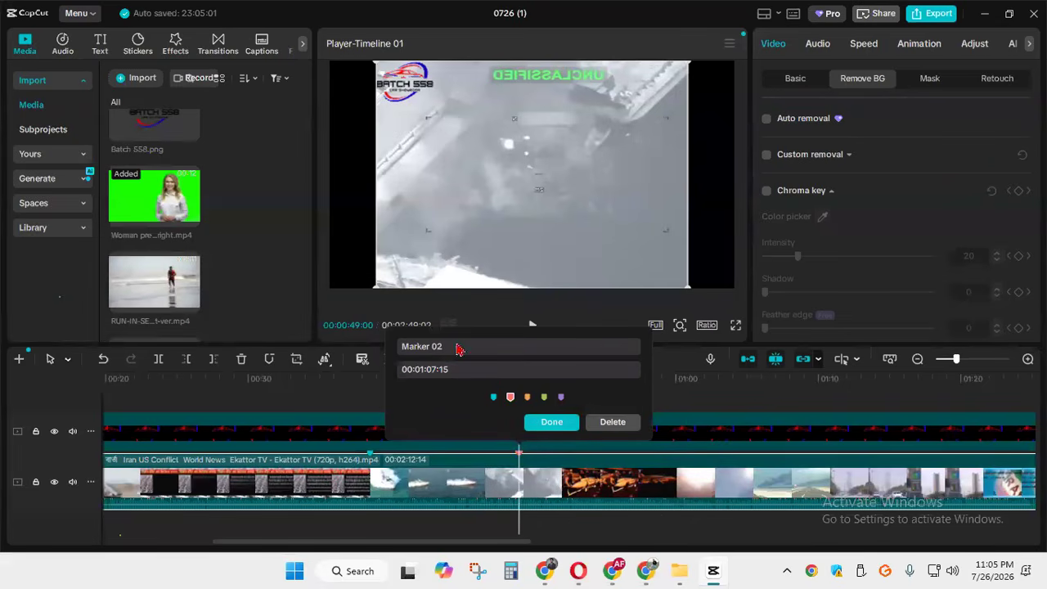
drag(458, 346, 363, 352)
text(Cut)
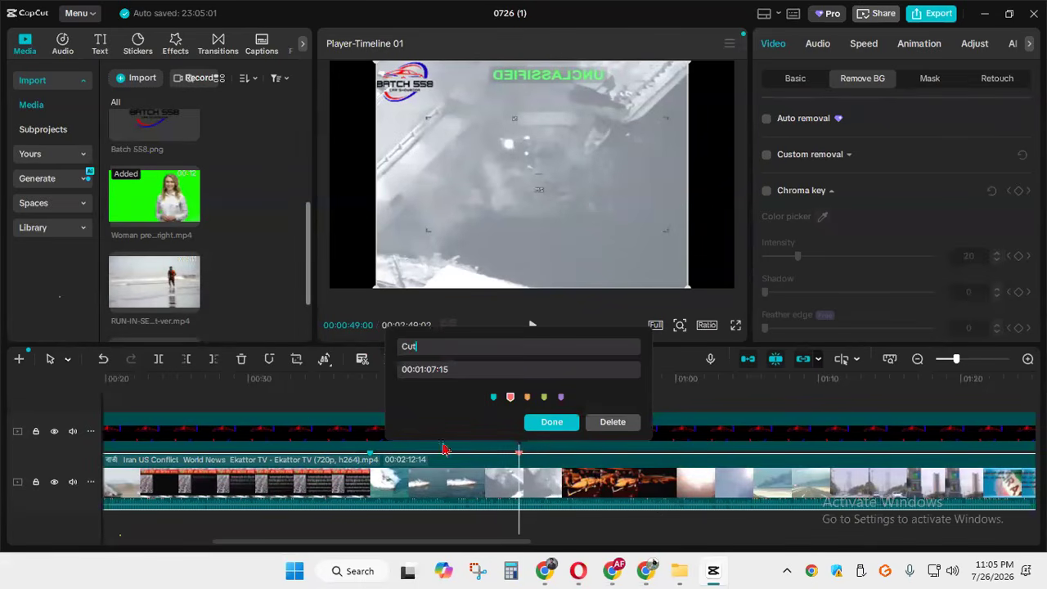
click(570, 427)
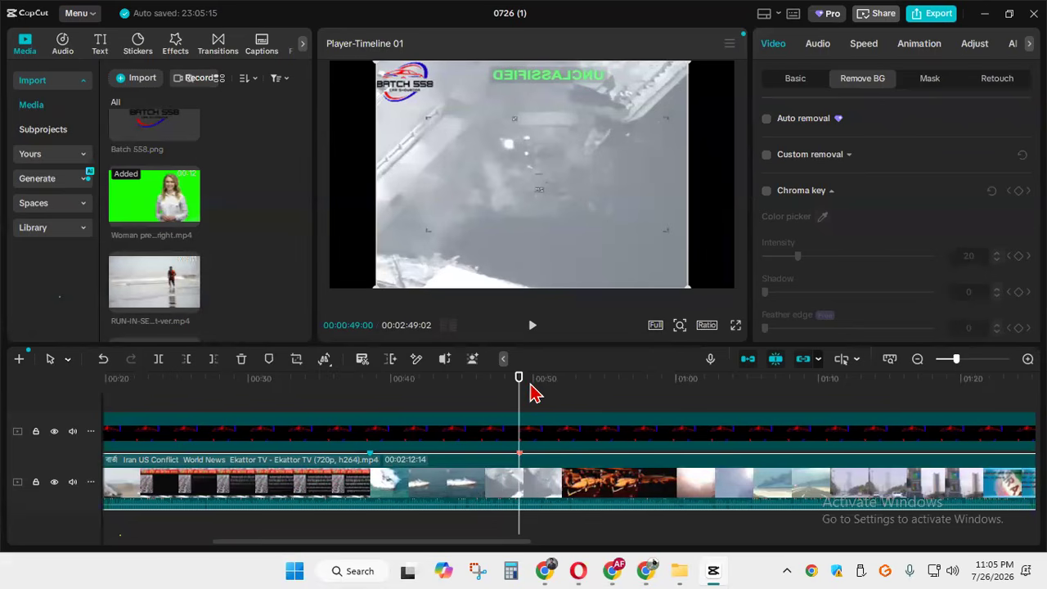
Position the playhead at about 00:44 in the boat footage for a freeze frame
drag(521, 415, 604, 409)
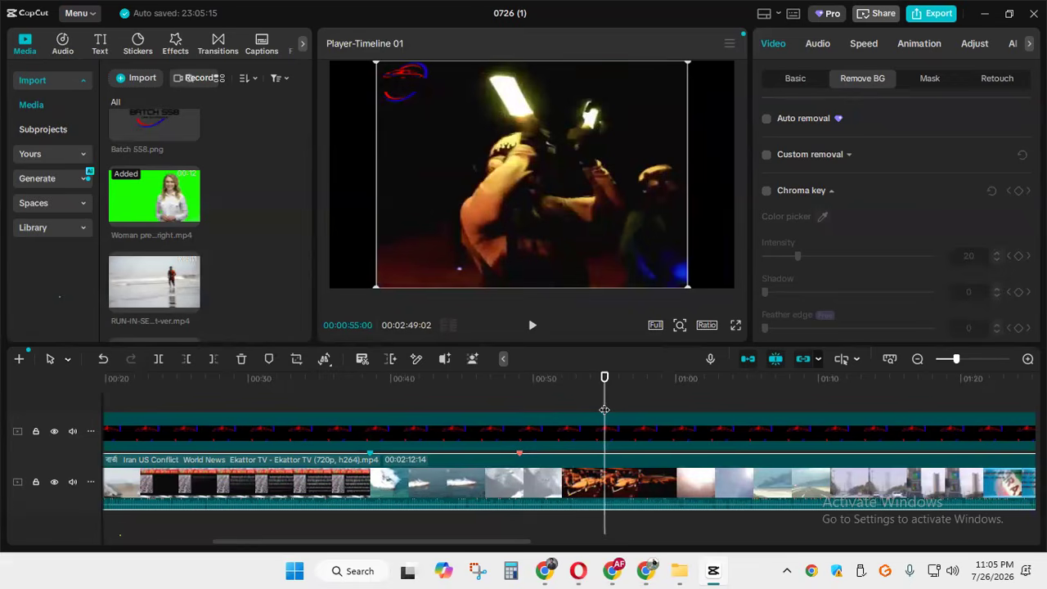
click(324, 358)
drag(602, 411, 394, 405)
Insert a freeze frame into the boat footage at 00:00:44:14
click(325, 365)
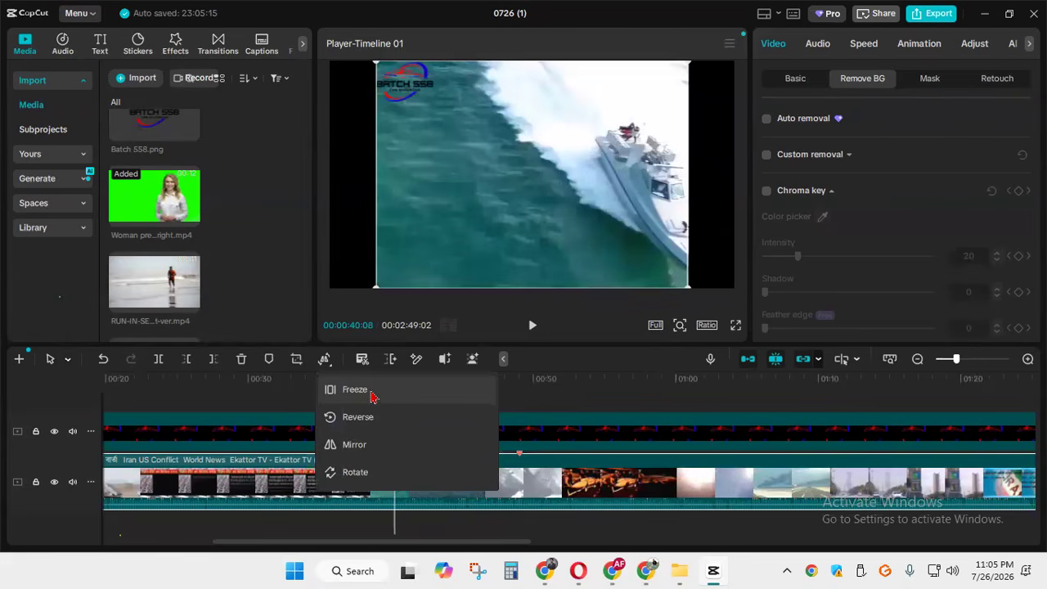
click(532, 326)
click(533, 326)
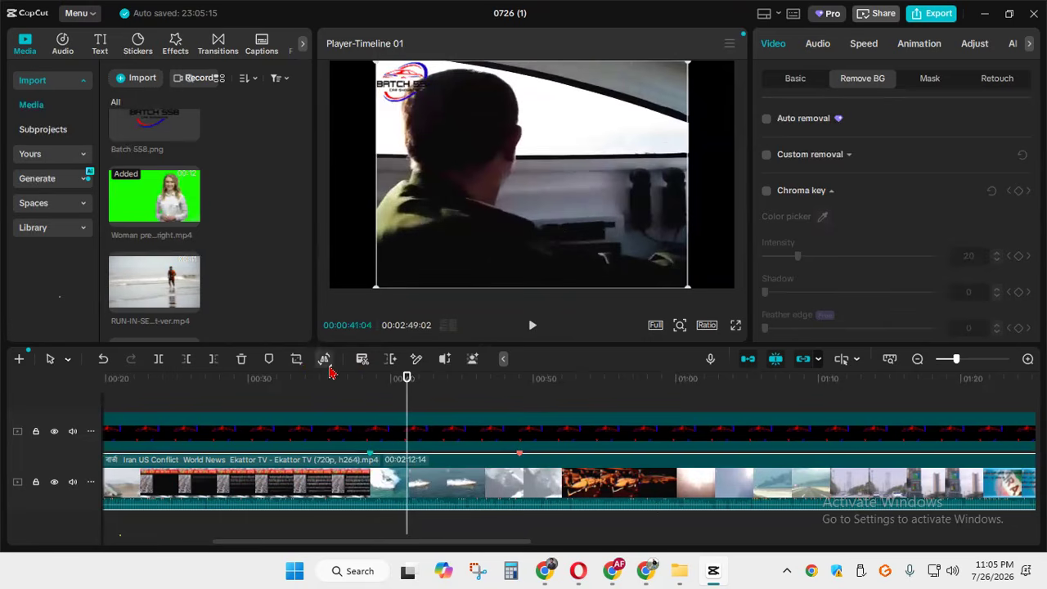
mouse_move(326, 362)
click(343, 390)
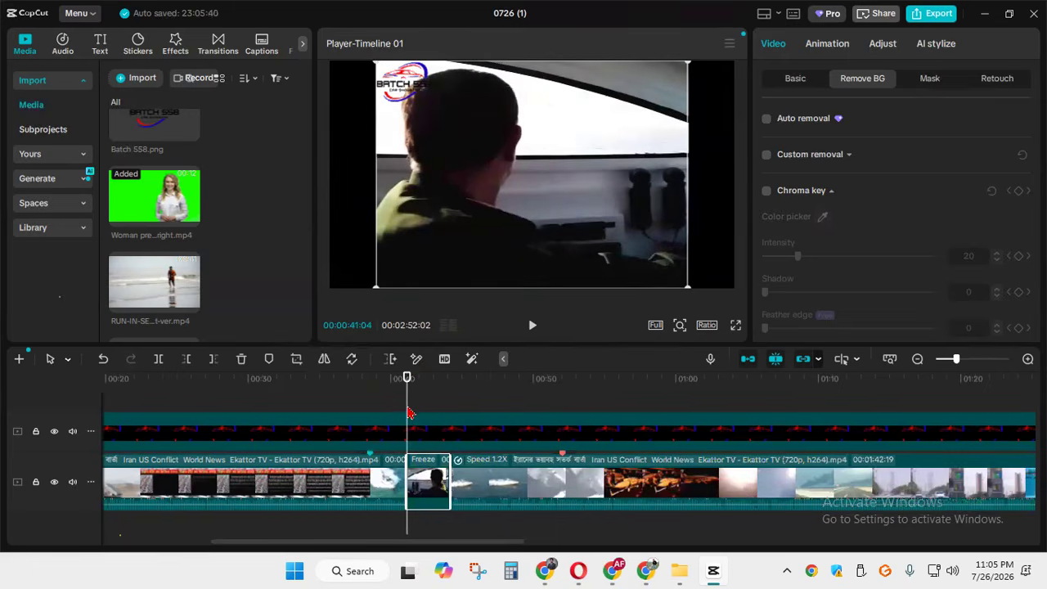
Flip the Batch 558 logo overlay horizontally with Mirror
click(398, 406)
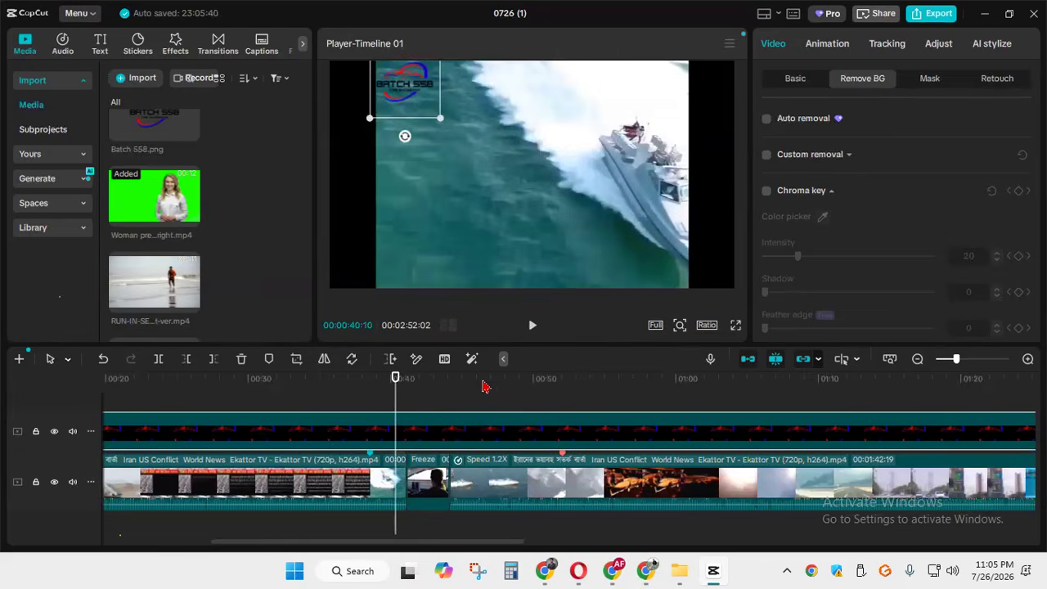
click(534, 328)
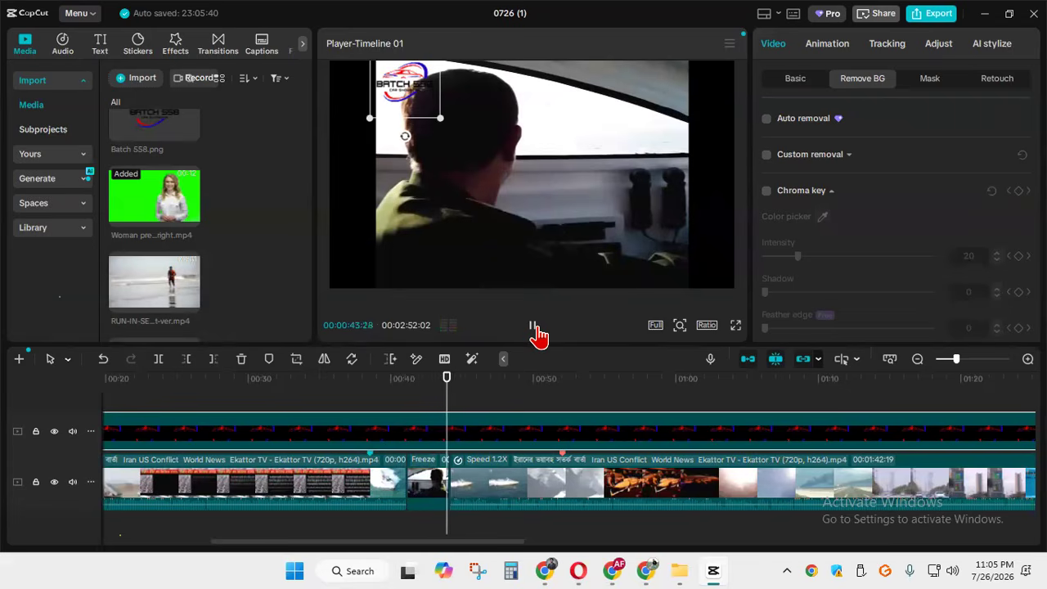
click(536, 331)
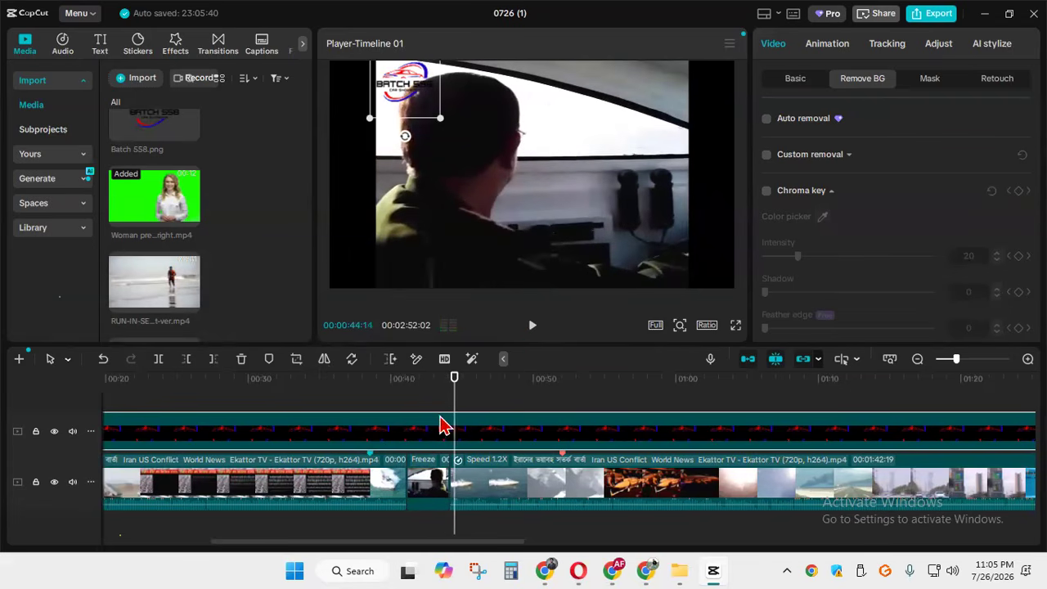
click(327, 370)
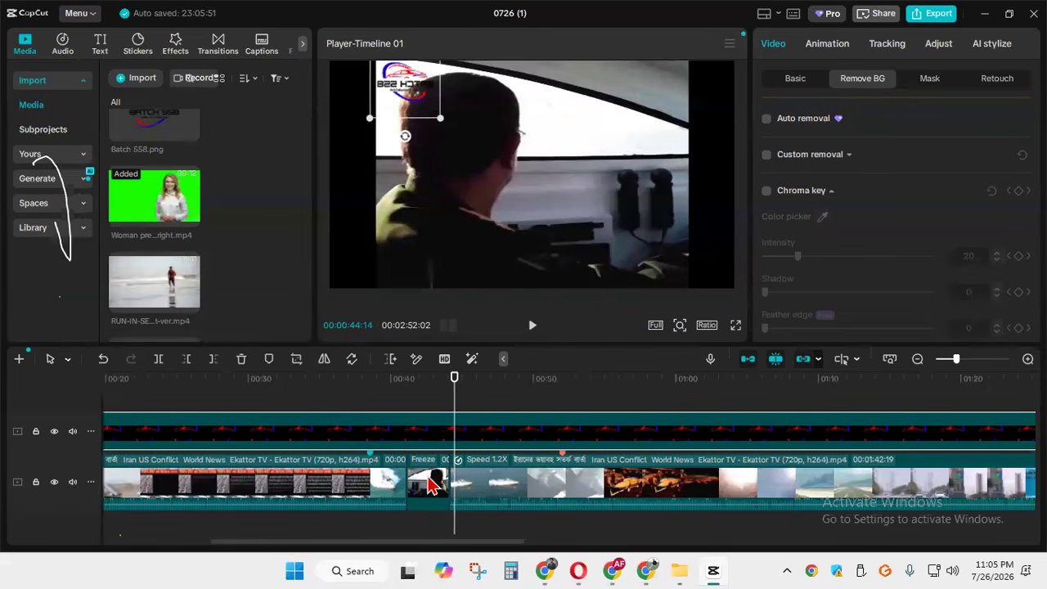
Select the sped-up clip after the freeze and scroll along the timeline
click(452, 473)
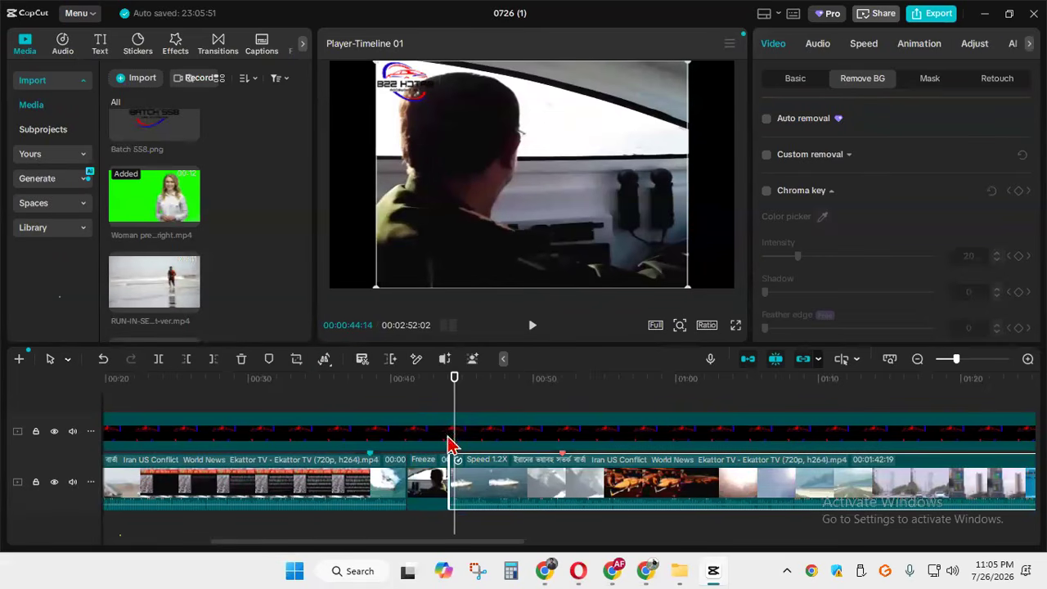
click(327, 366)
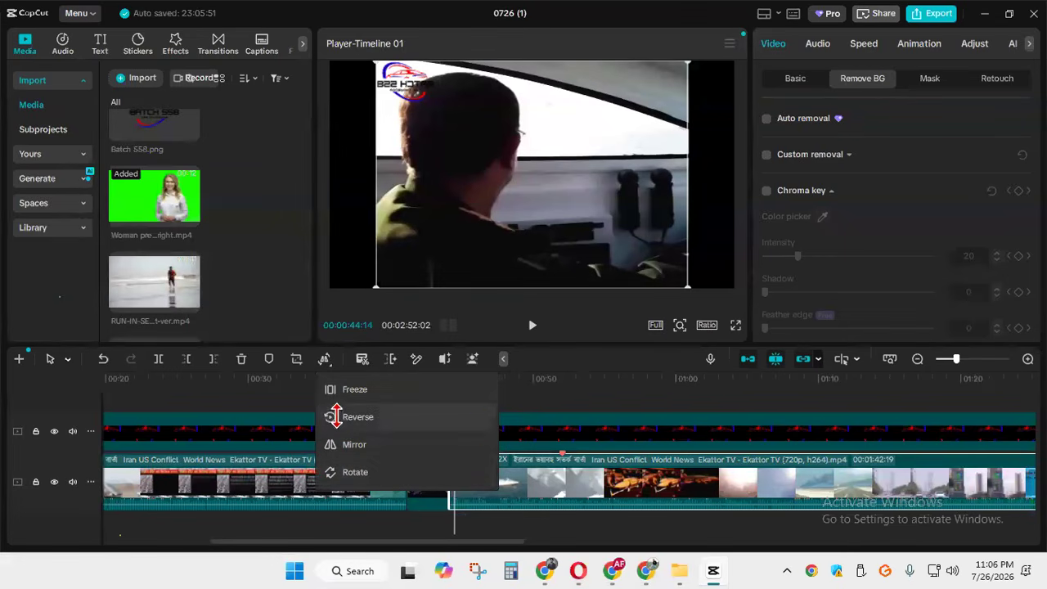
drag(458, 543, 953, 563)
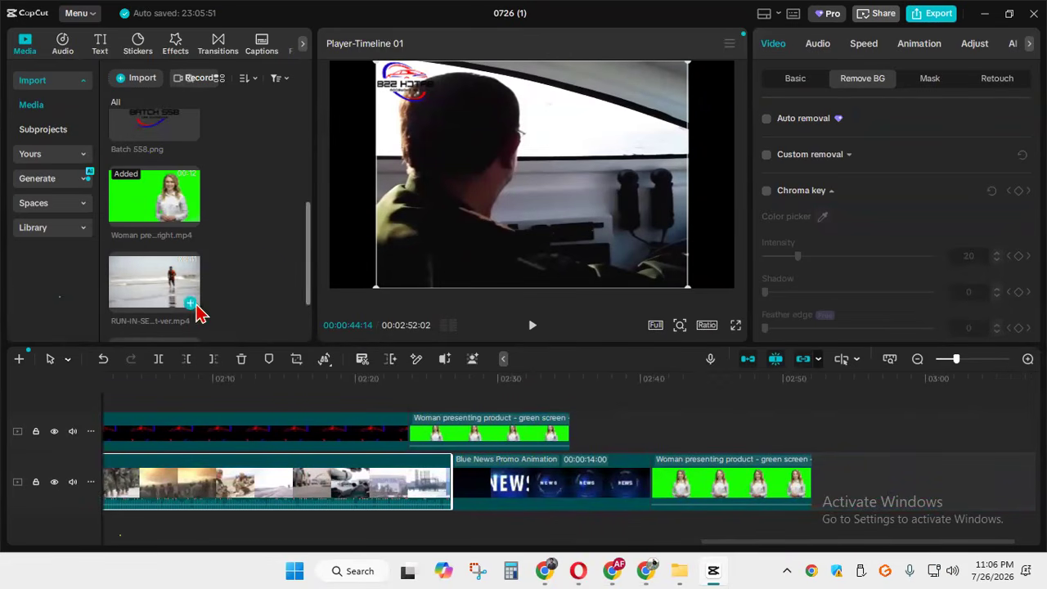
Add RUN-IN-SEABEACH-broken-heart-ver.mp4 after the freeze and cut its end to about 27 seconds
click(187, 305)
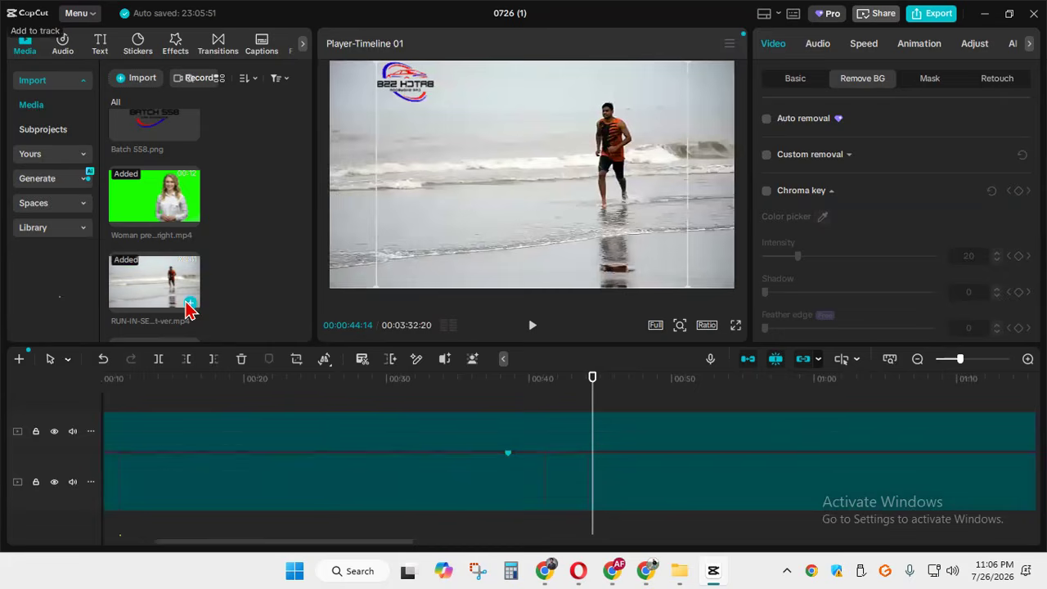
drag(593, 400, 980, 424)
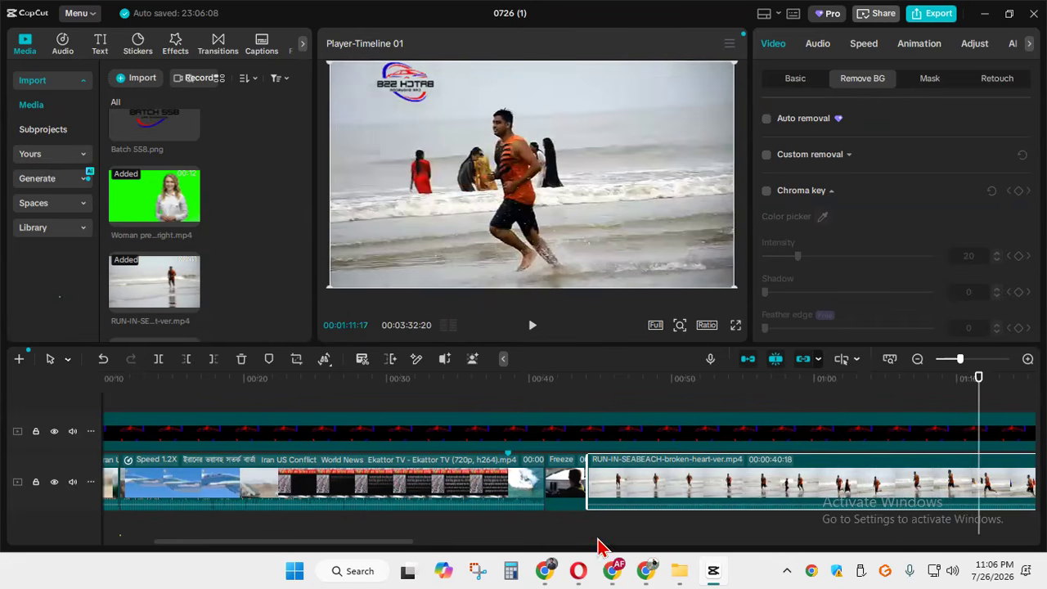
drag(390, 543, 466, 543)
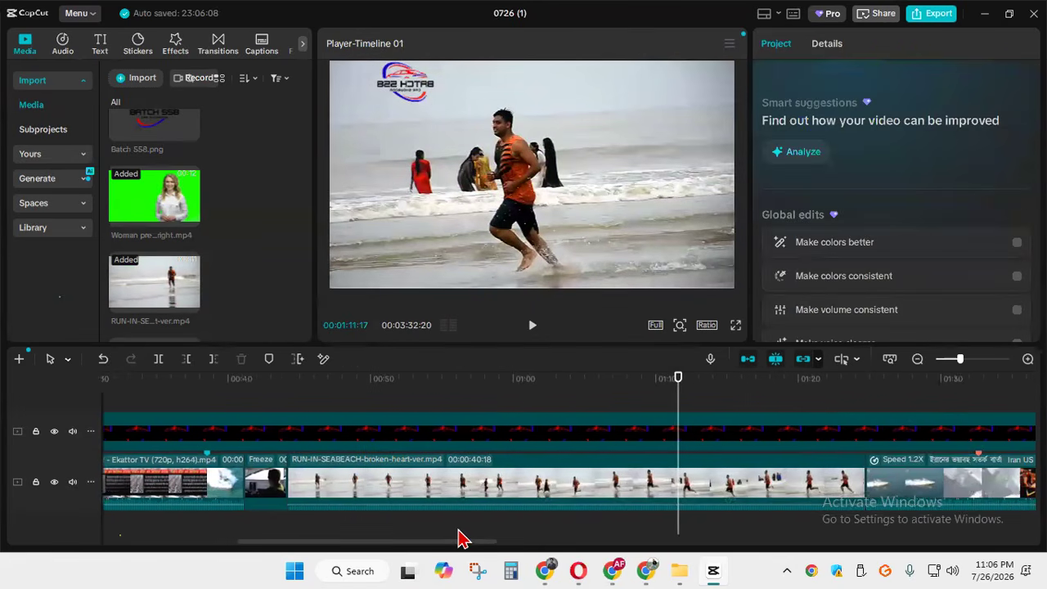
click(161, 366)
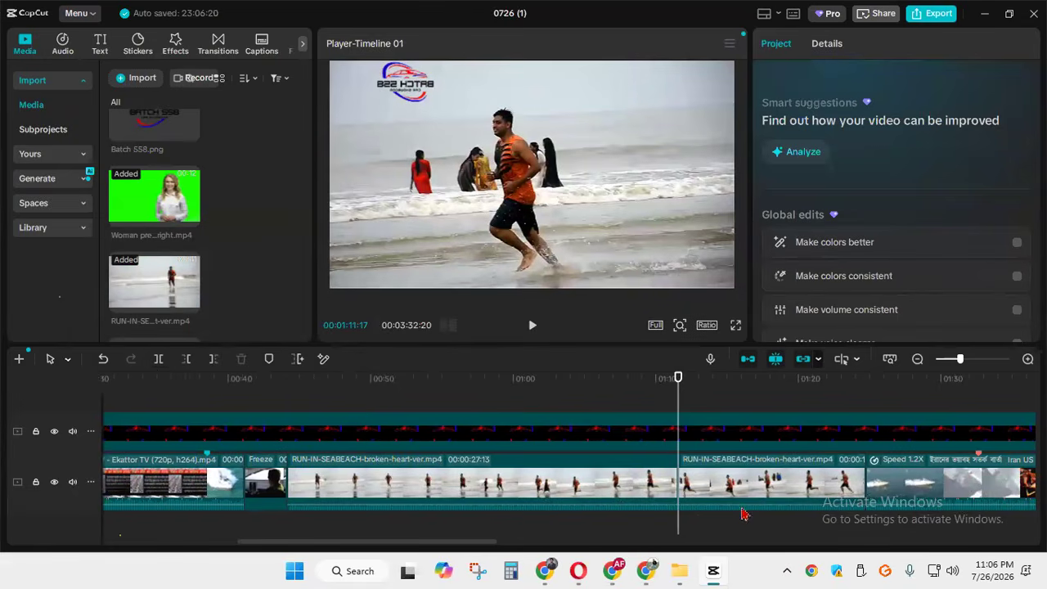
click(745, 511)
key(Delete)
drag(672, 409, 439, 401)
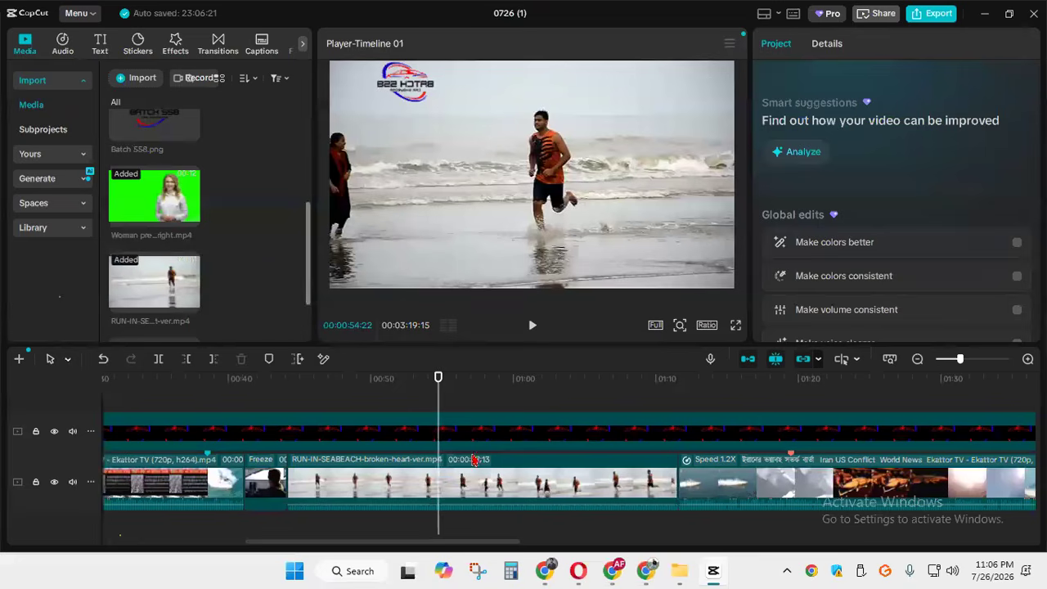
Split the beach clip at about 00:54 and 01:04, then select the middle piece
click(159, 359)
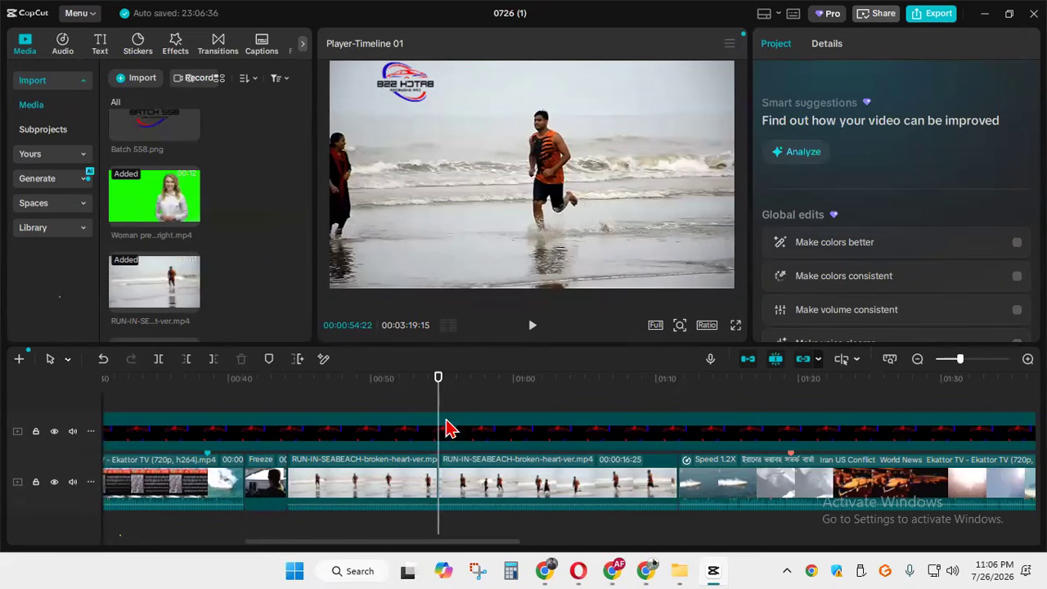
drag(439, 412, 578, 419)
click(160, 360)
drag(571, 409, 456, 389)
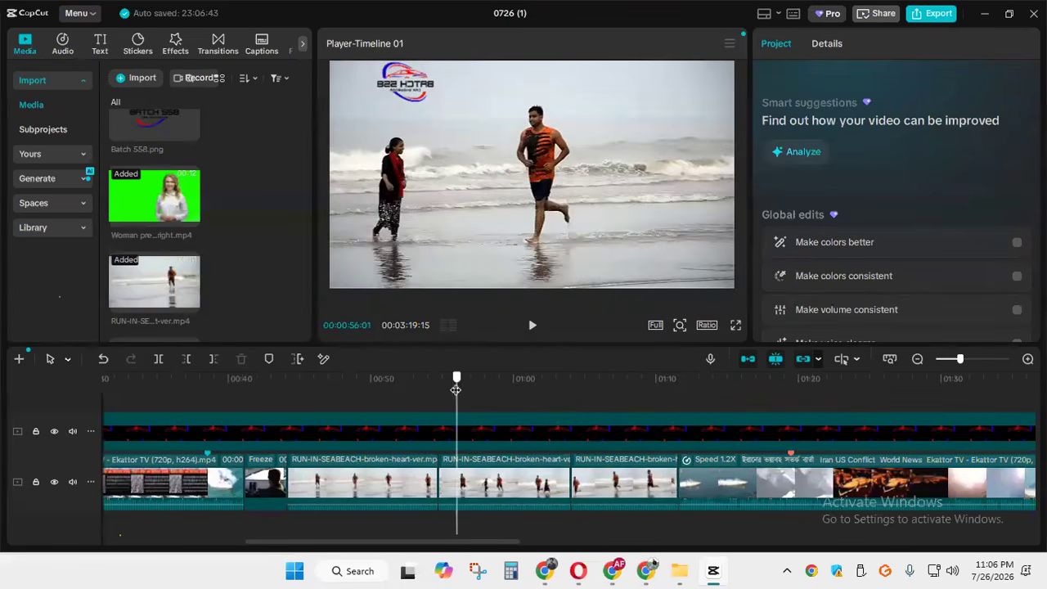
click(483, 476)
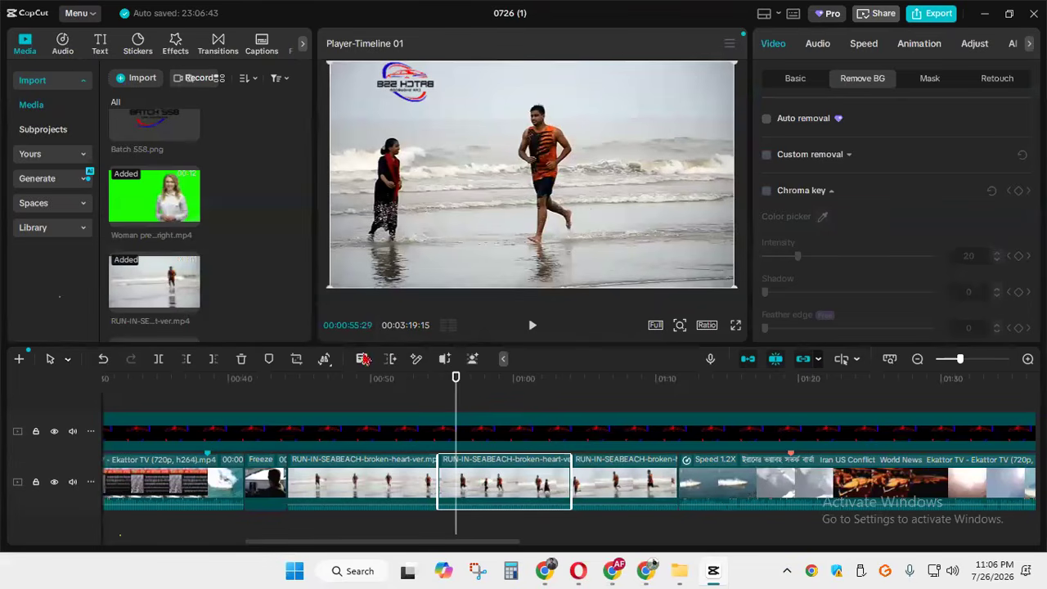
Reverse the middle beach section and play it back to check the result
click(325, 360)
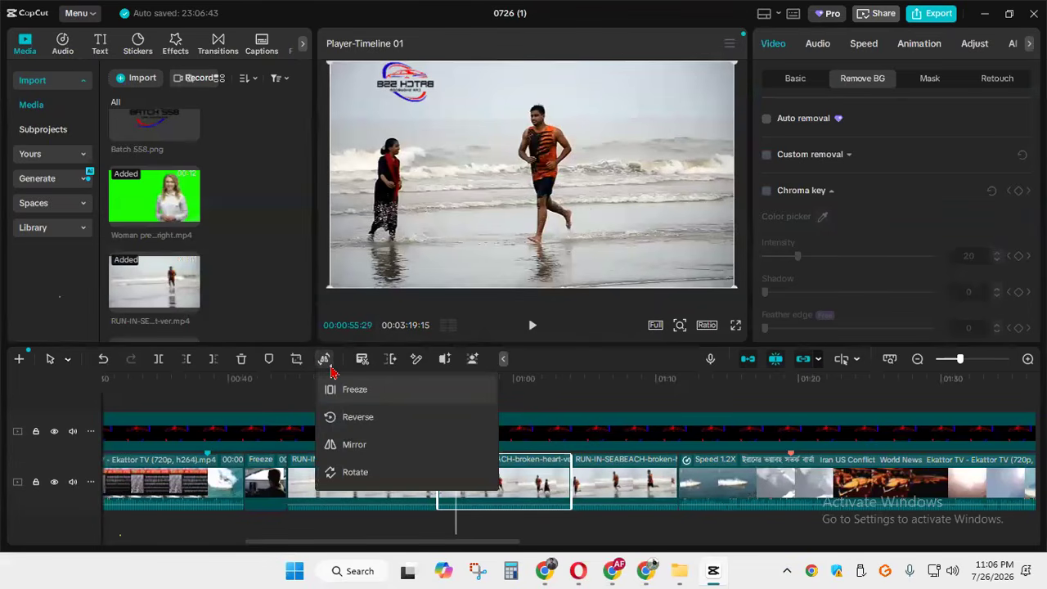
mouse_move(331, 366)
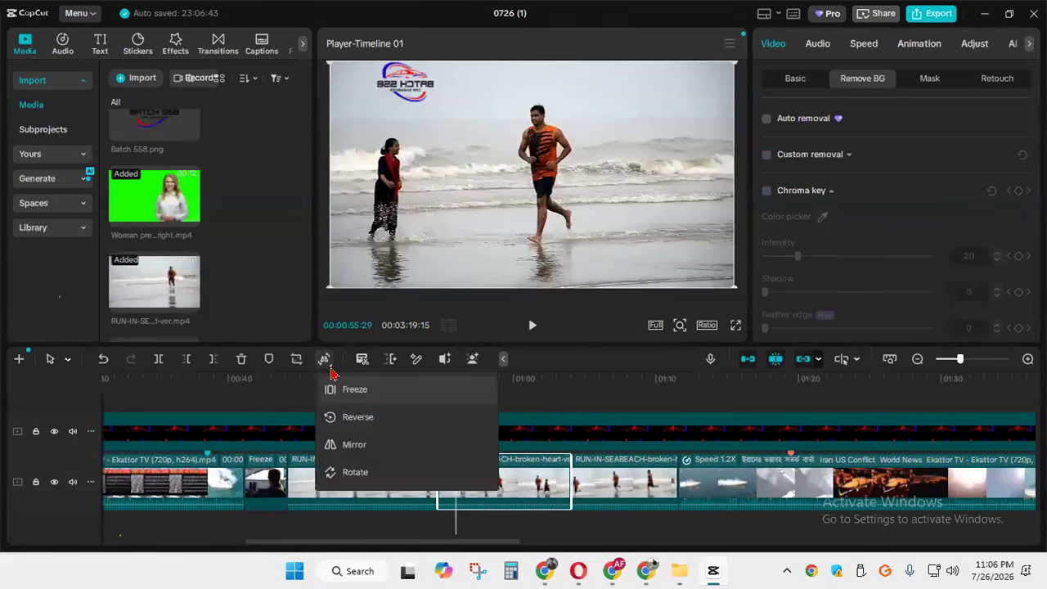
click(353, 420)
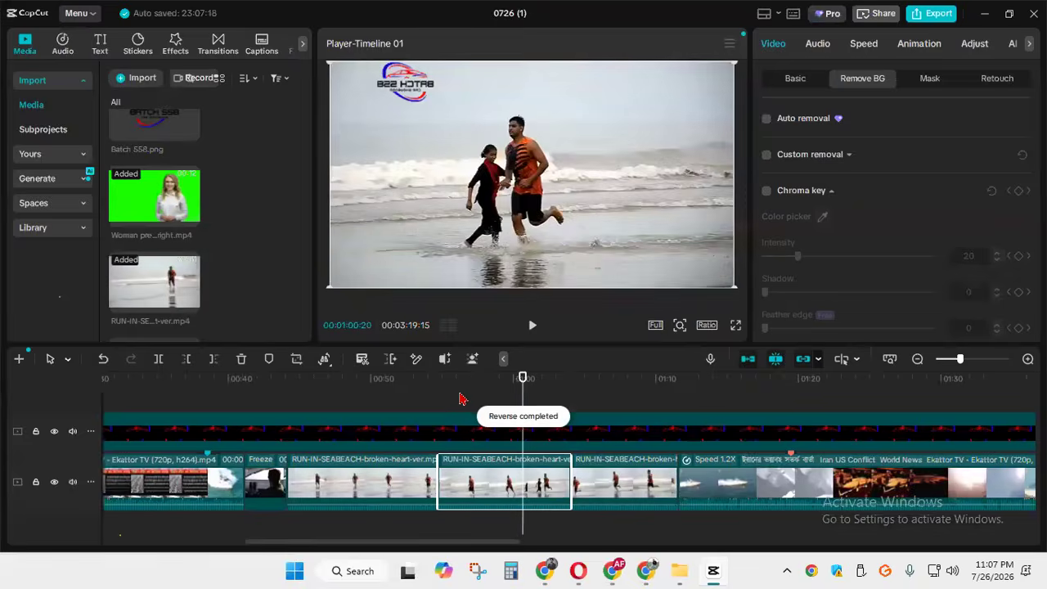
drag(523, 397, 439, 394)
click(532, 325)
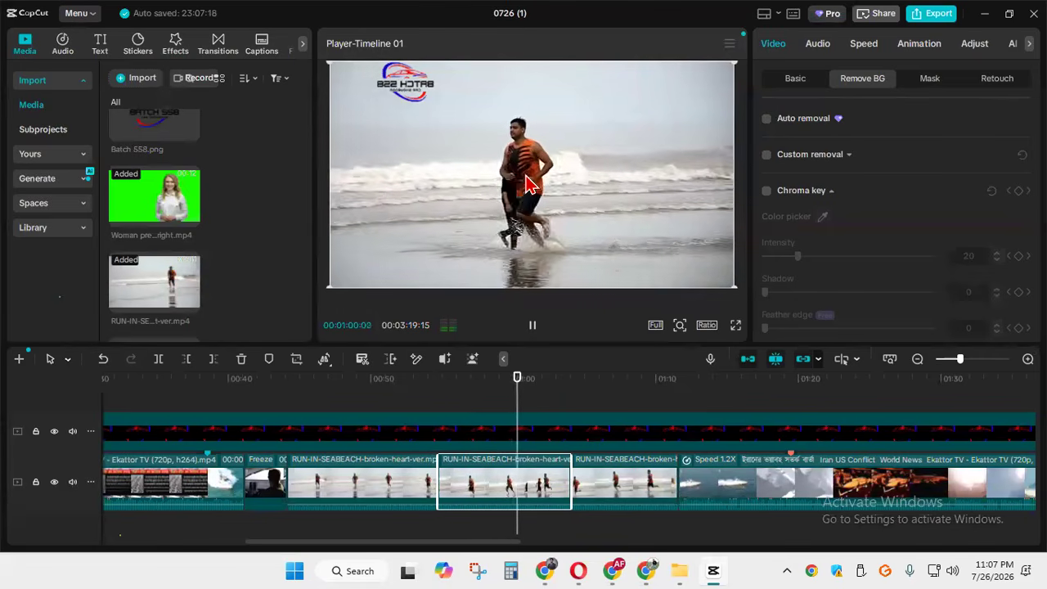
click(537, 335)
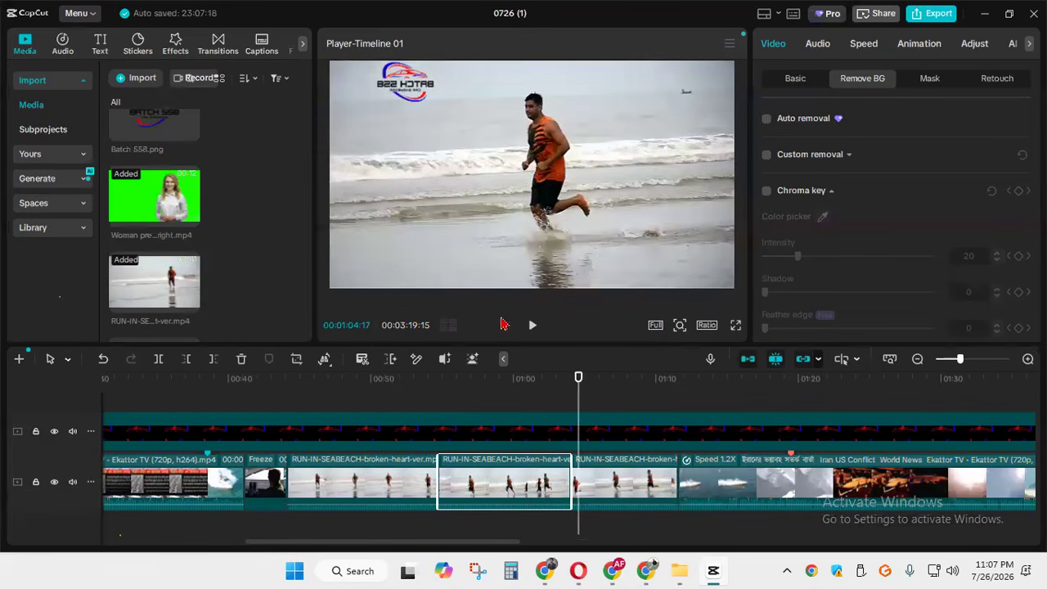
click(530, 327)
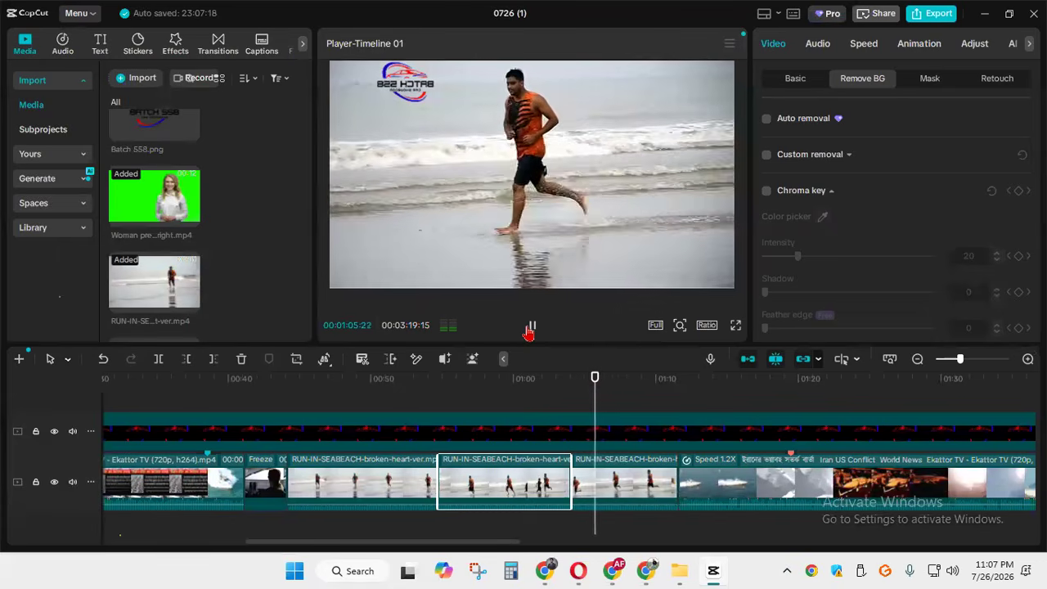
click(531, 330)
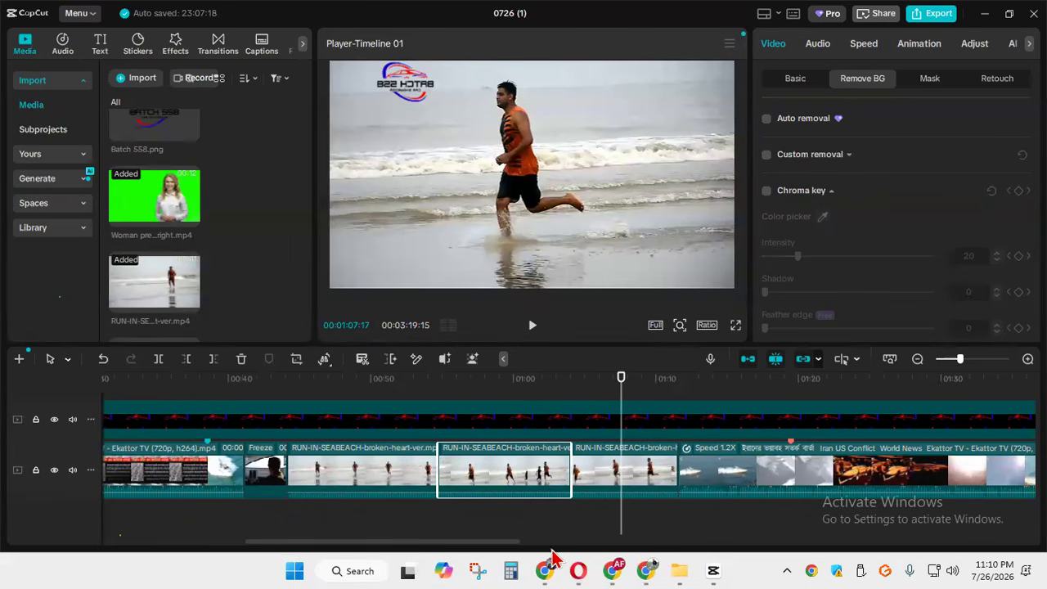
Delete the Blue News Promo Animation clip, shortening the project to 00:03:05:15
drag(466, 544, 794, 533)
click(776, 481)
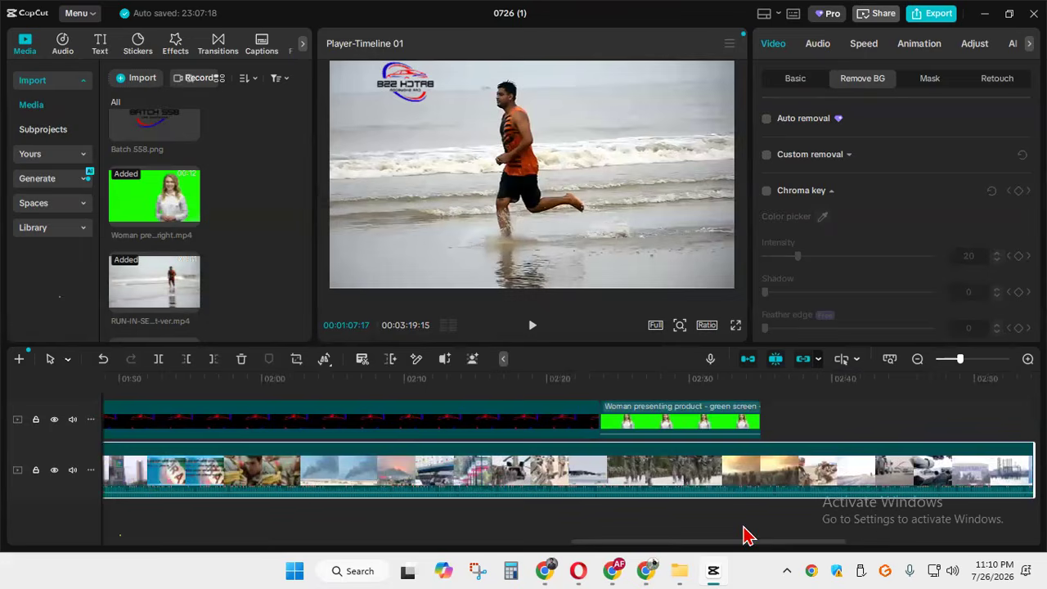
click(669, 541)
drag(669, 542, 788, 546)
drag(232, 391, 830, 439)
drag(782, 541, 831, 547)
click(513, 473)
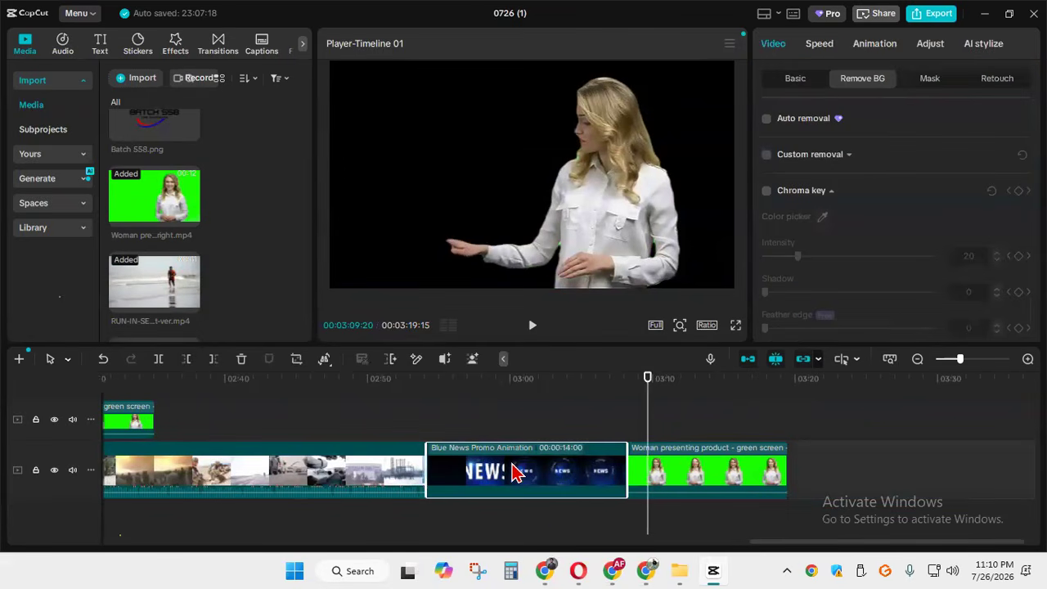
key(Delete)
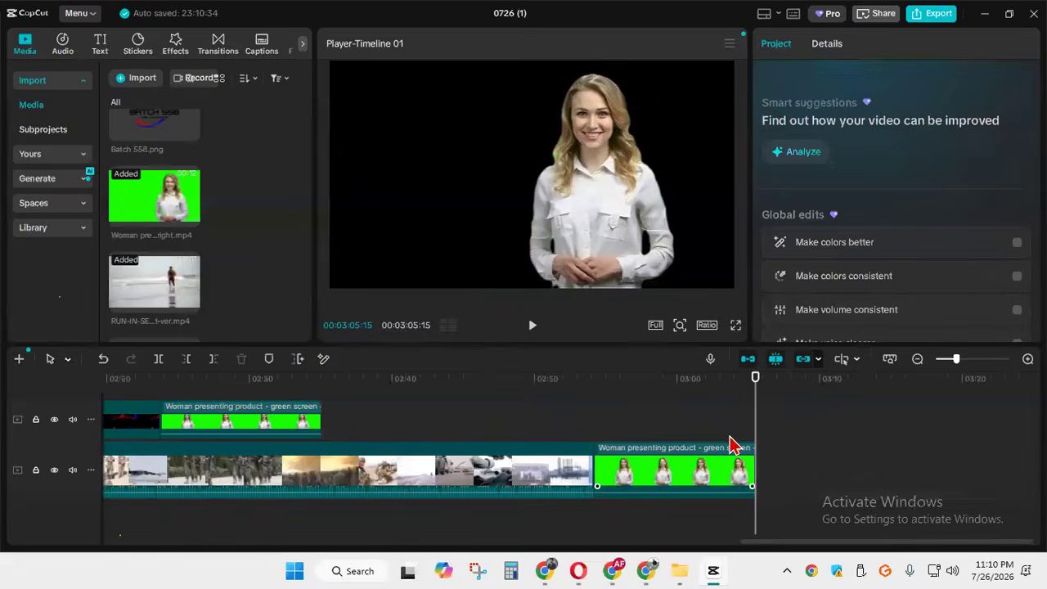
mouse_move(158, 287)
scroll(158, 286, up, 3)
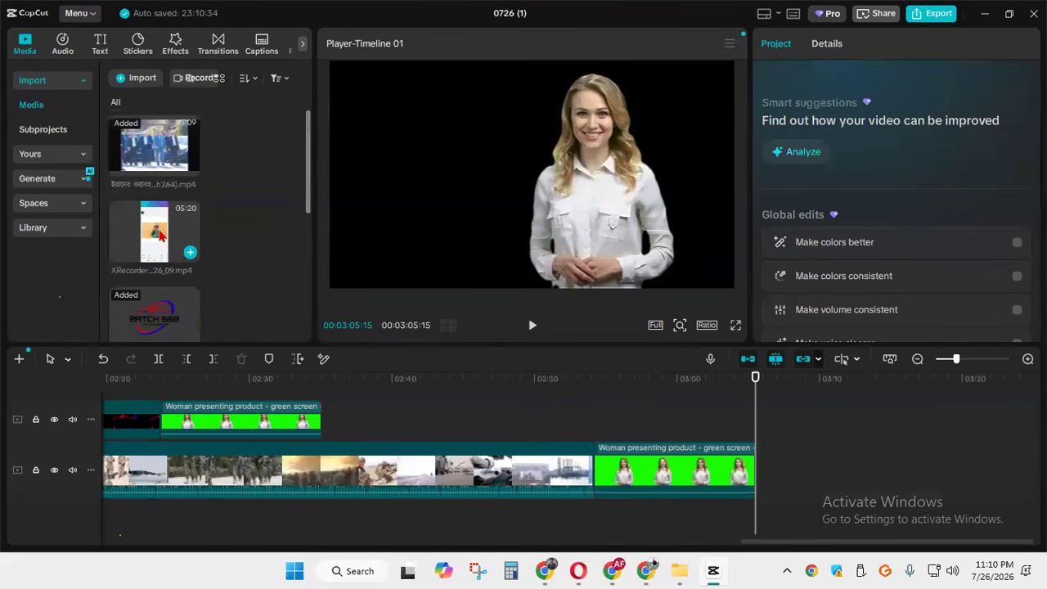
scroll(163, 260, down, 1)
scroll(190, 287, down, 2)
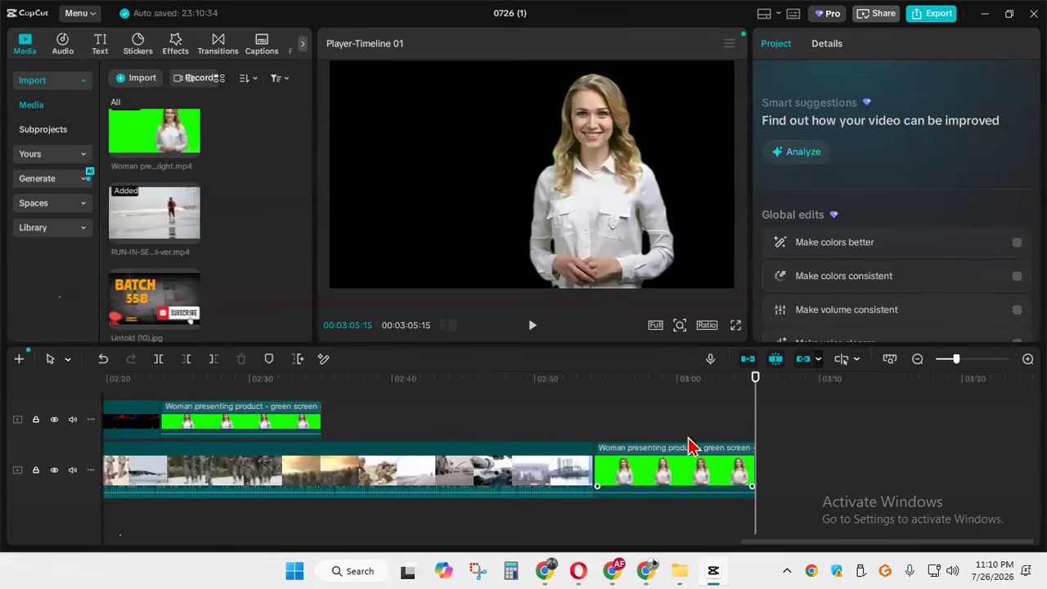
Place the RUN-IN-SEABEACH clip at the track's end and show its Basic transform settings at 03:01
drag(736, 546, 854, 495)
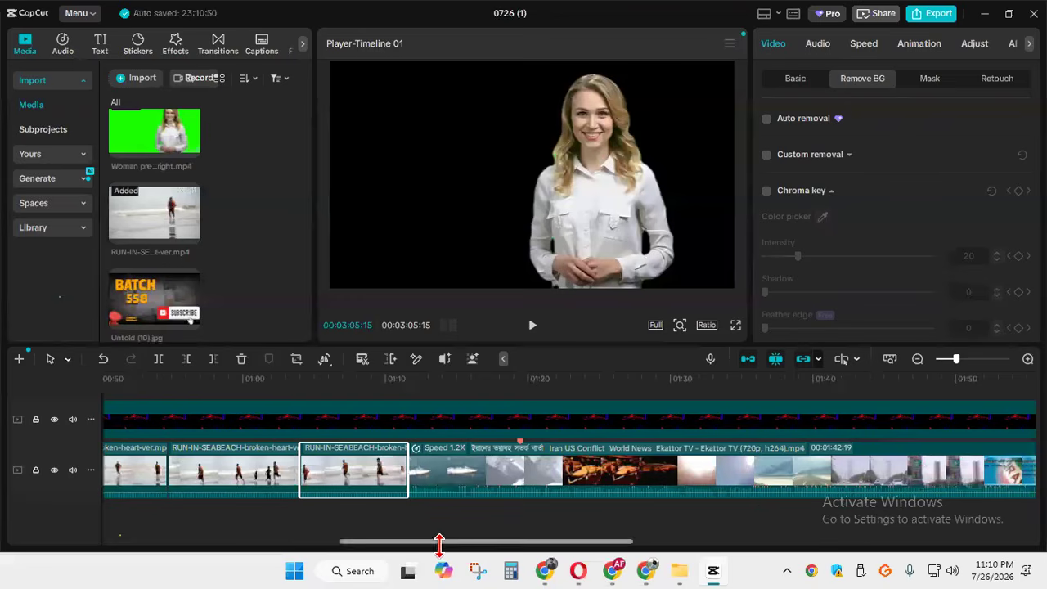
drag(352, 487, 854, 478)
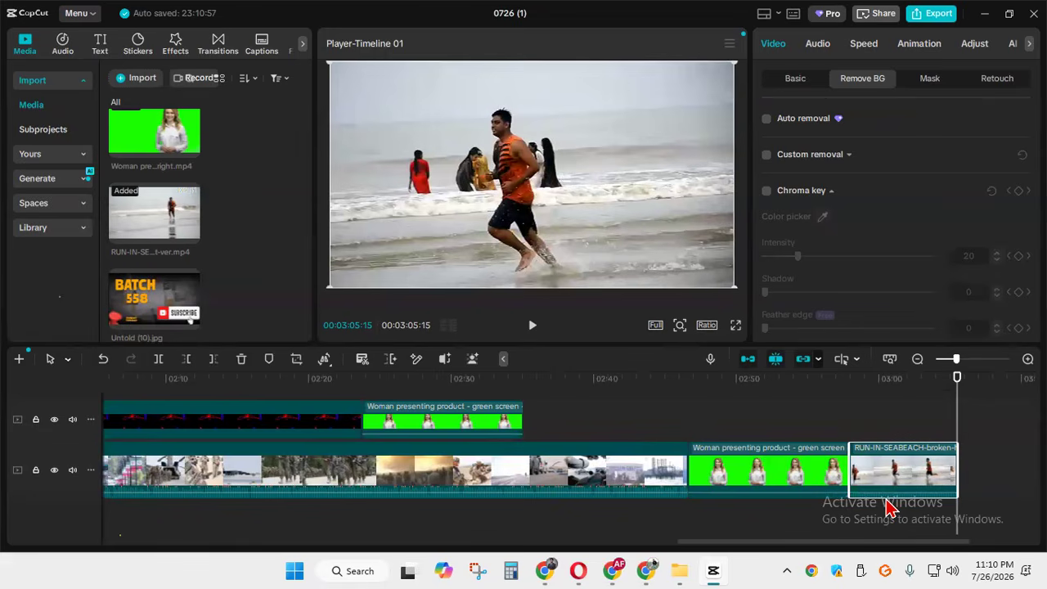
drag(956, 399, 905, 399)
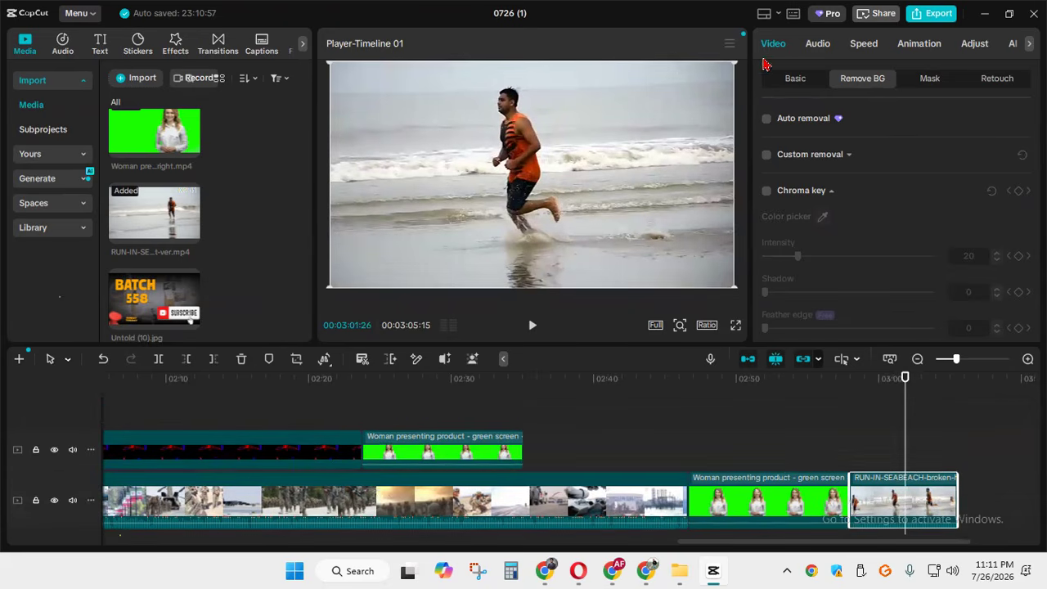
click(790, 84)
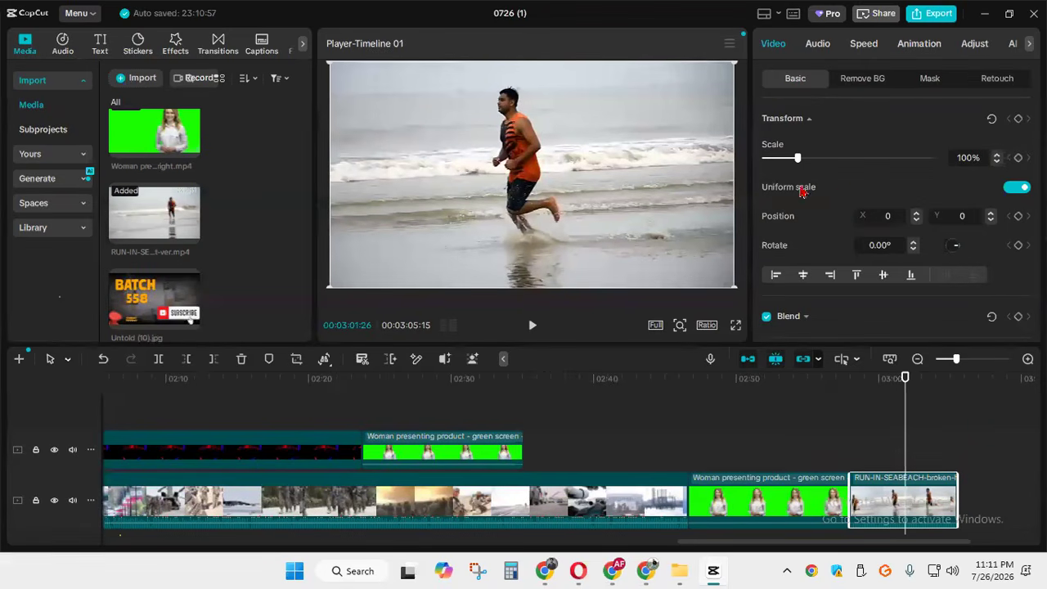
Zoom the beach clip to 187% and move the playhead back to about 02:59
mouse_move(804, 169)
mouse_down()
mouse_move(816, 169)
mouse_move(795, 169)
mouse_move(830, 169)
mouse_move(802, 169)
mouse_up()
click(897, 415)
drag(896, 415, 866, 408)
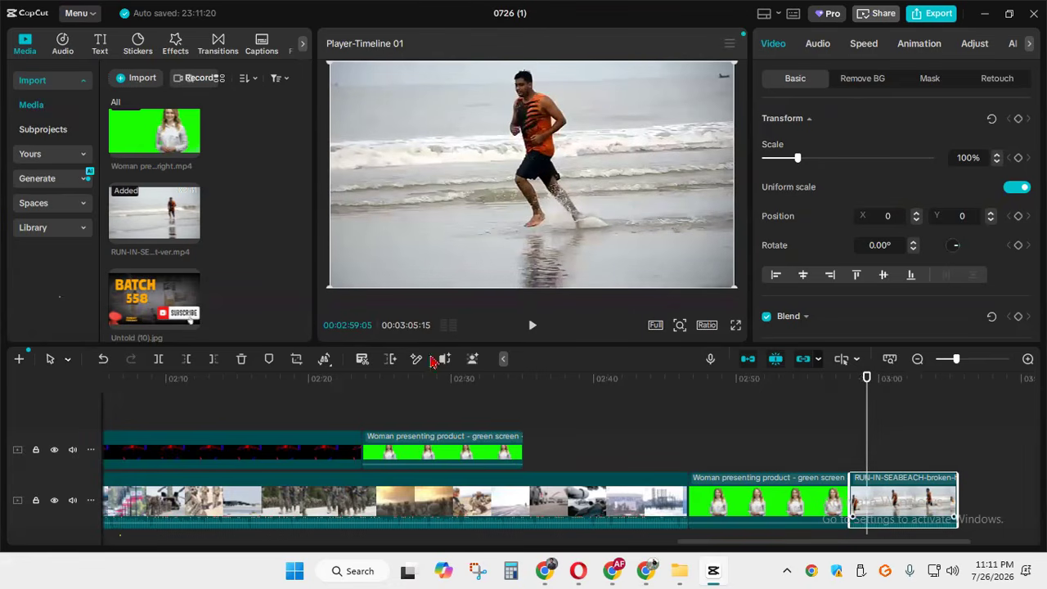
Delete the zoomed beach clip, re-add RUN-IN-SEABEACH at the end, and go to 03:03
mouse_move(180, 250)
key(Delete)
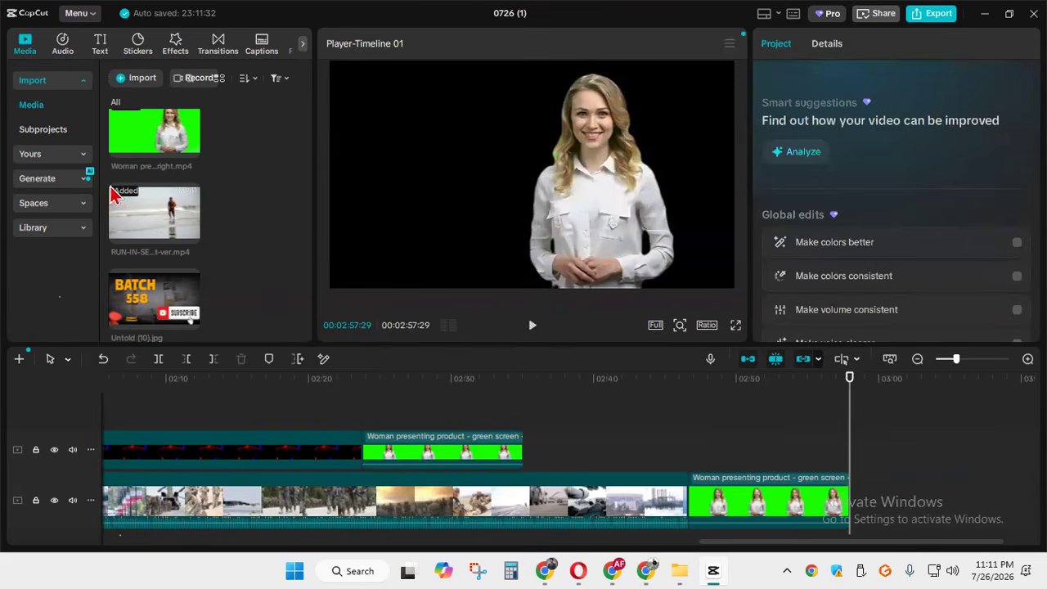
click(190, 236)
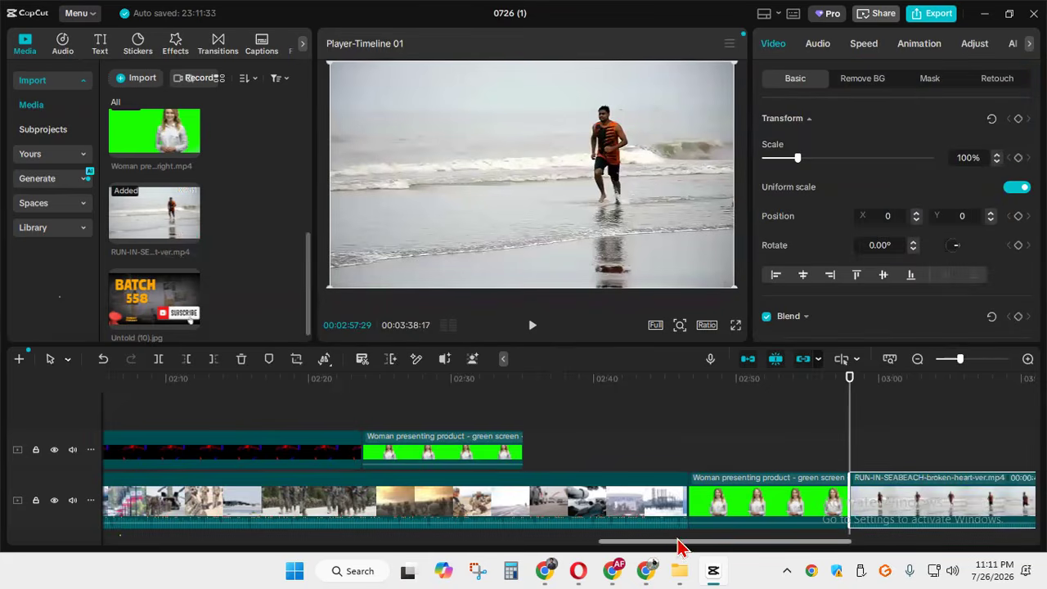
drag(678, 552, 760, 549)
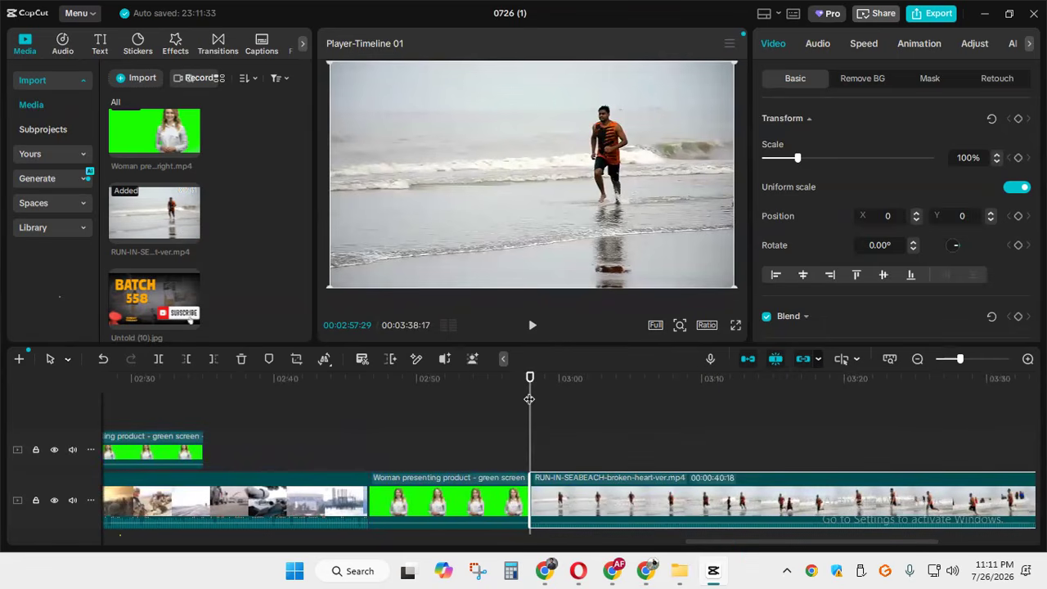
drag(530, 394, 601, 402)
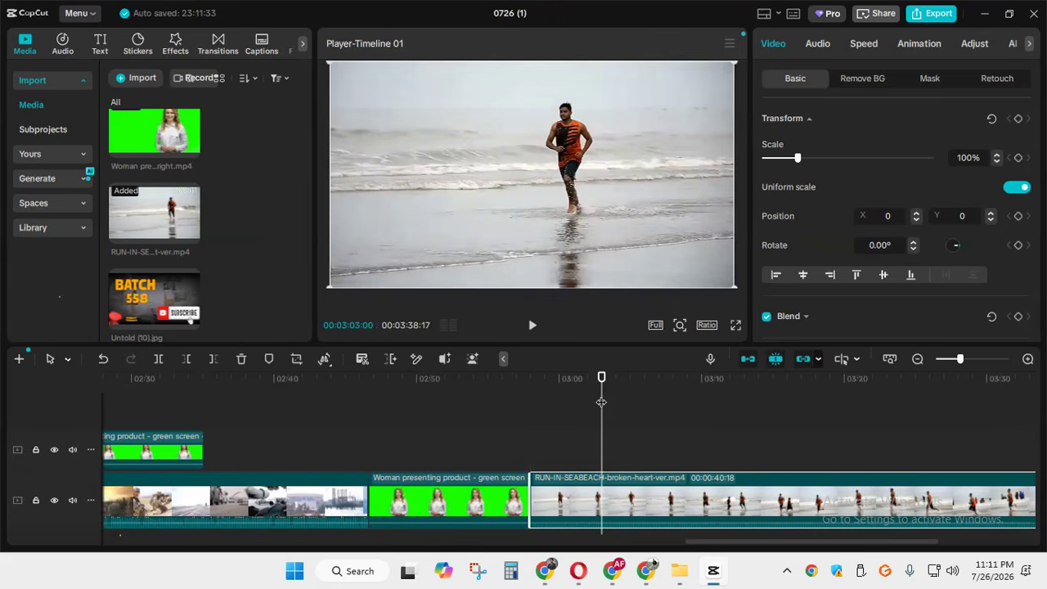
Keyframe the beach clip at 100% at 03:03, then zoom to 178% on the runner
click(1019, 158)
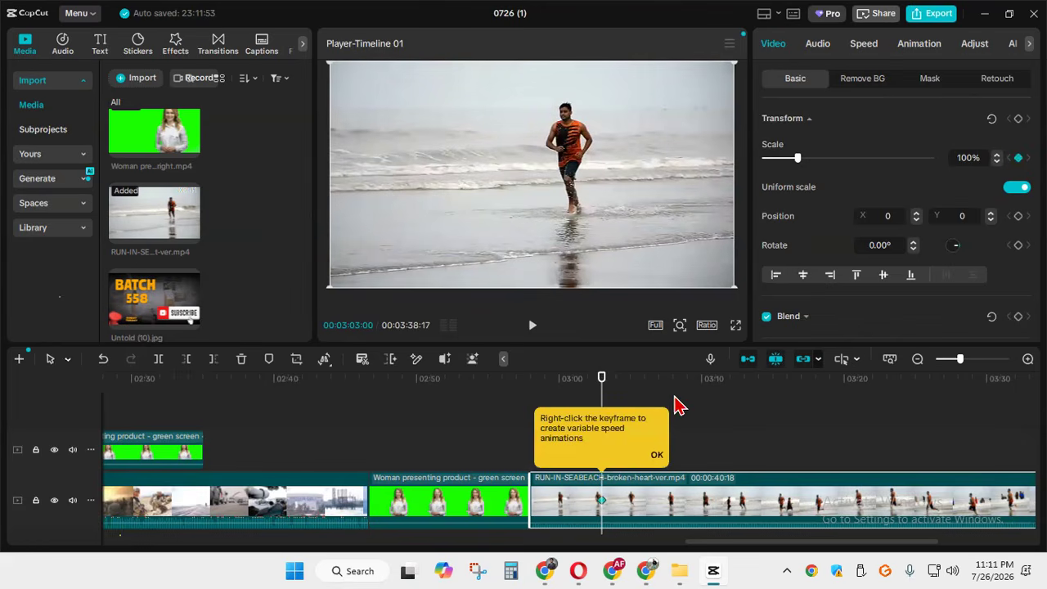
drag(602, 394, 611, 393)
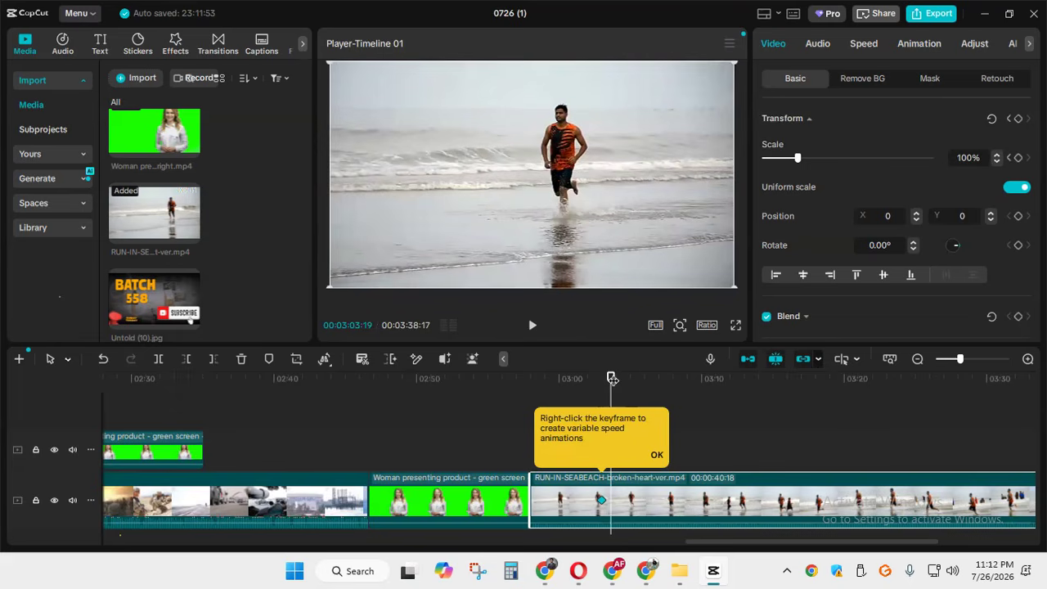
drag(802, 162, 824, 158)
drag(661, 158, 618, 194)
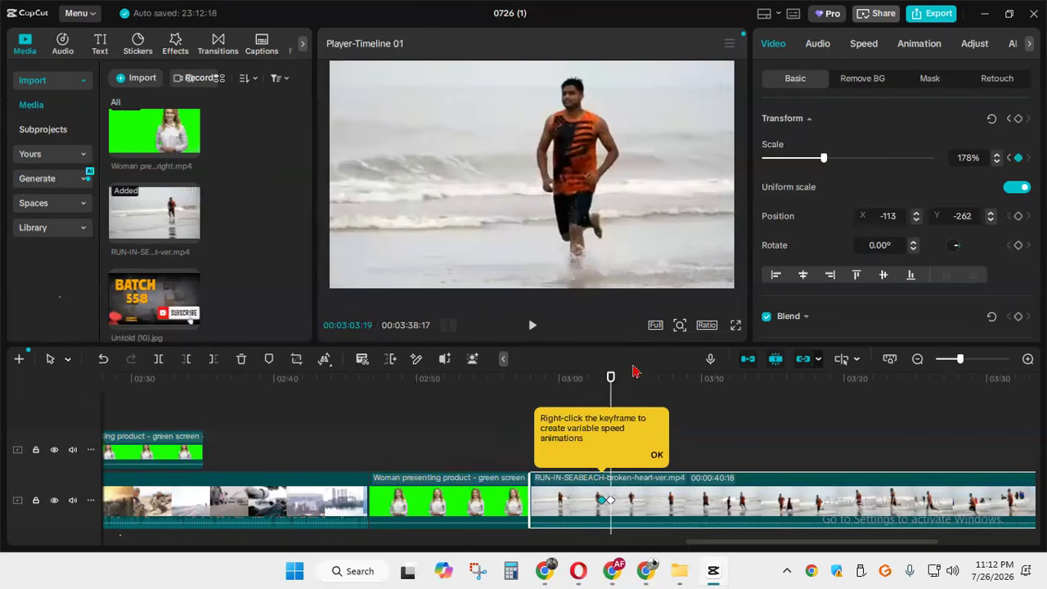
drag(611, 395, 707, 392)
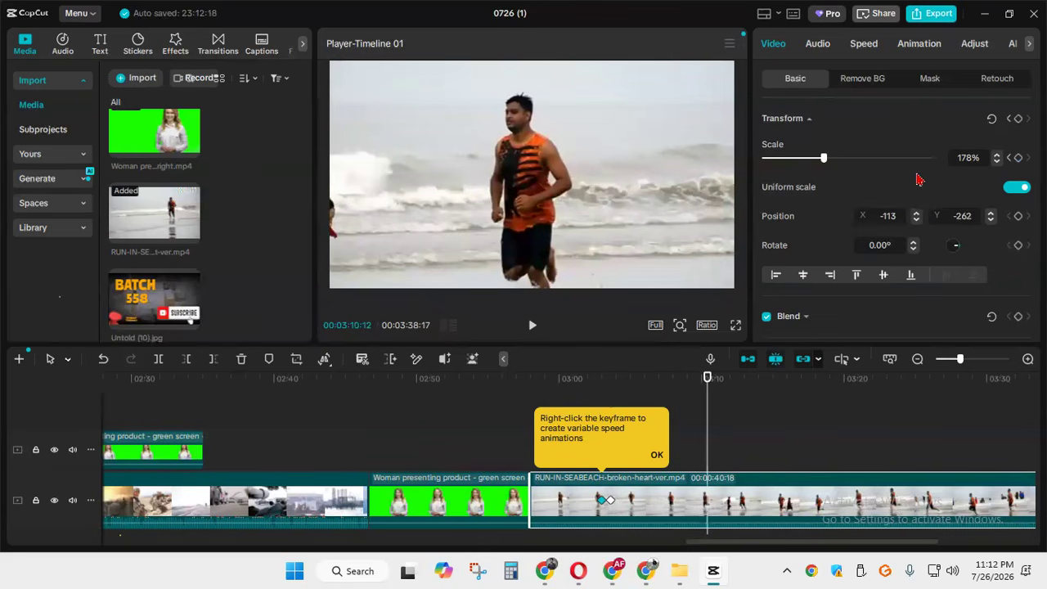
Add a Scale keyframe holding the beach clip at 178% at 03:10:12
click(1019, 159)
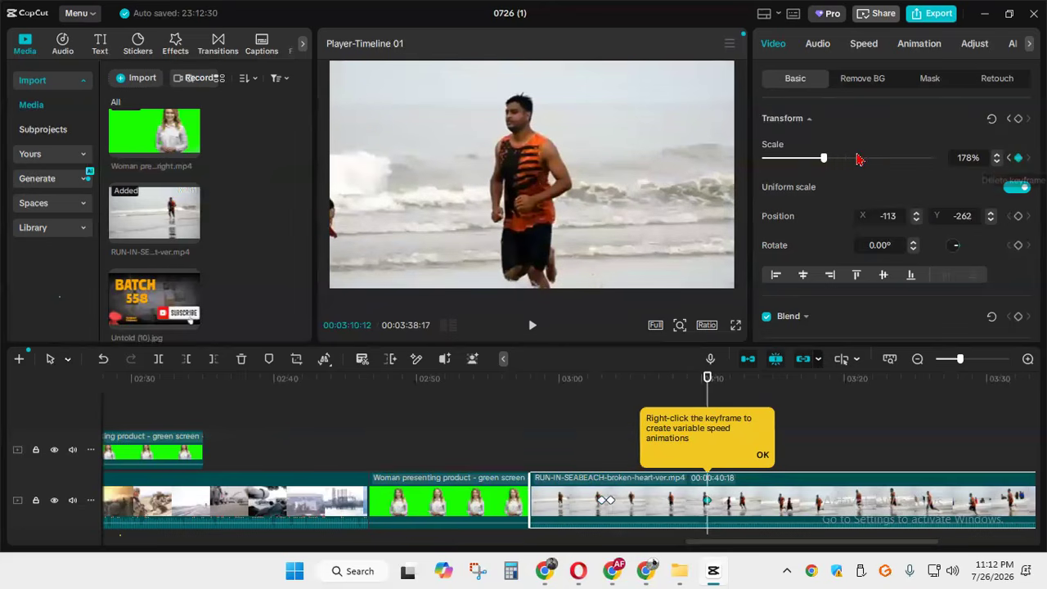
drag(826, 163, 814, 161)
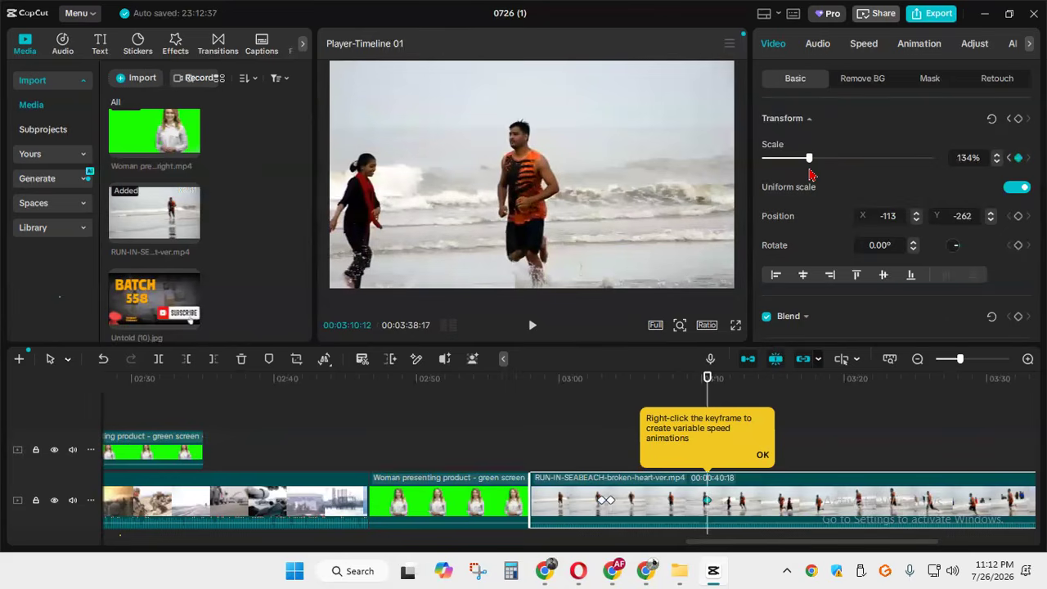
key(ctrl+z)
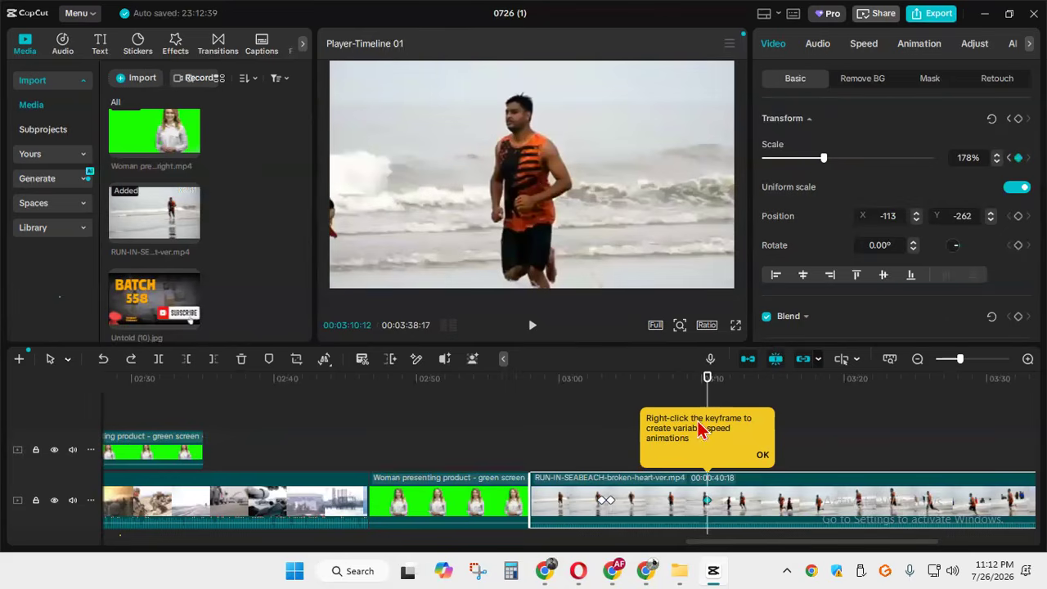
At 03:10:27, keyframe the beach clip back to 100% scale, centred at X 0, Y 0
drag(711, 400, 714, 400)
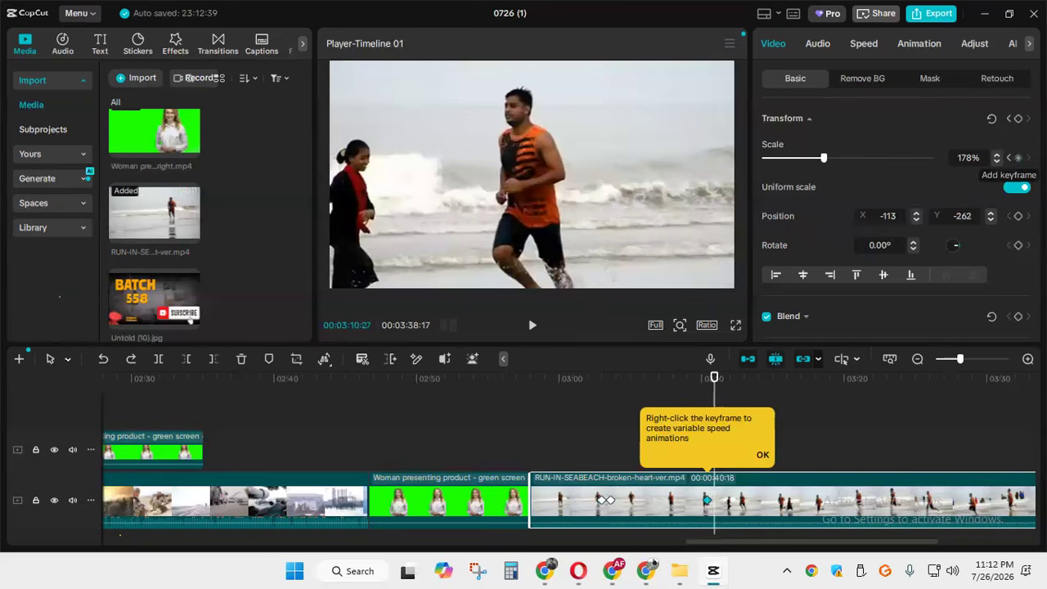
click(1019, 159)
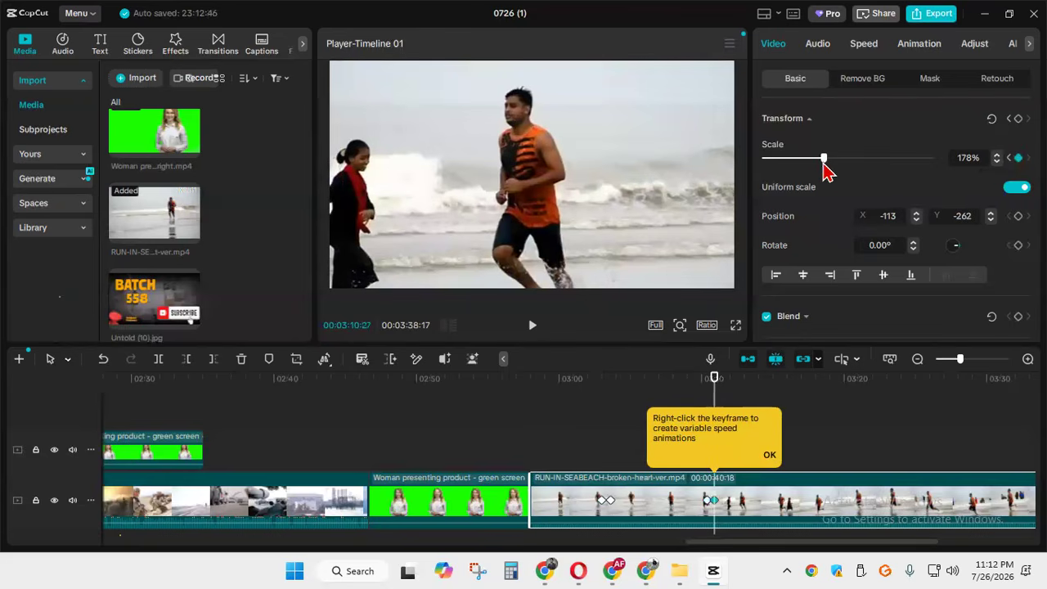
drag(824, 160, 798, 161)
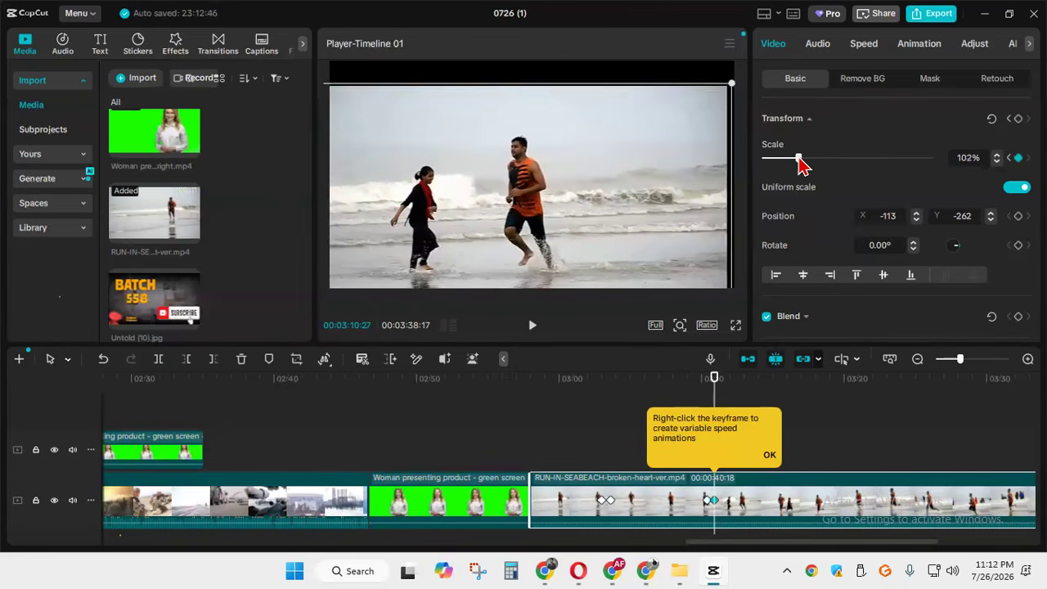
drag(644, 212, 586, 196)
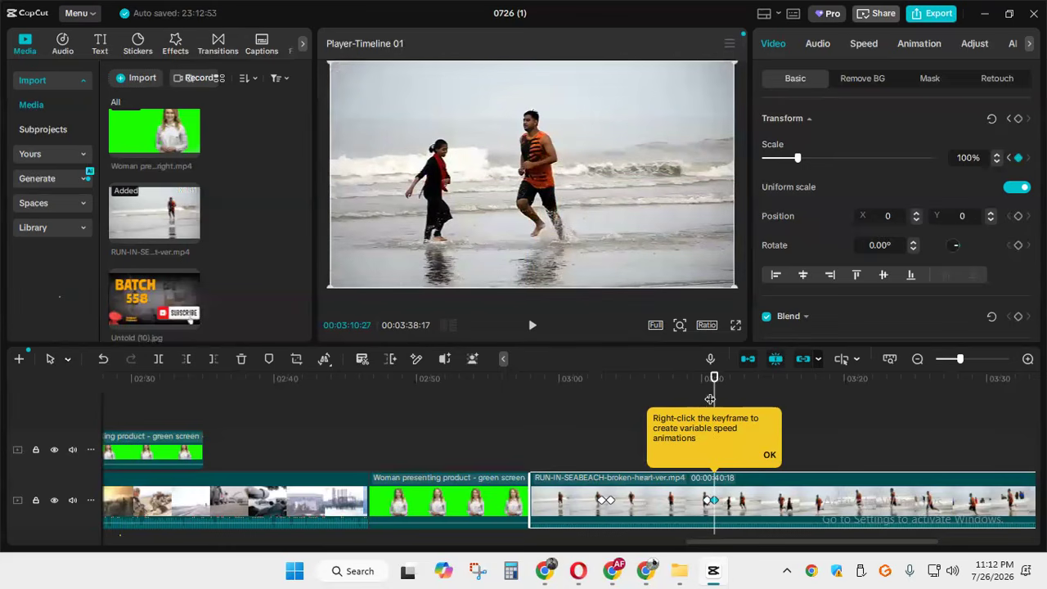
drag(710, 396, 573, 391)
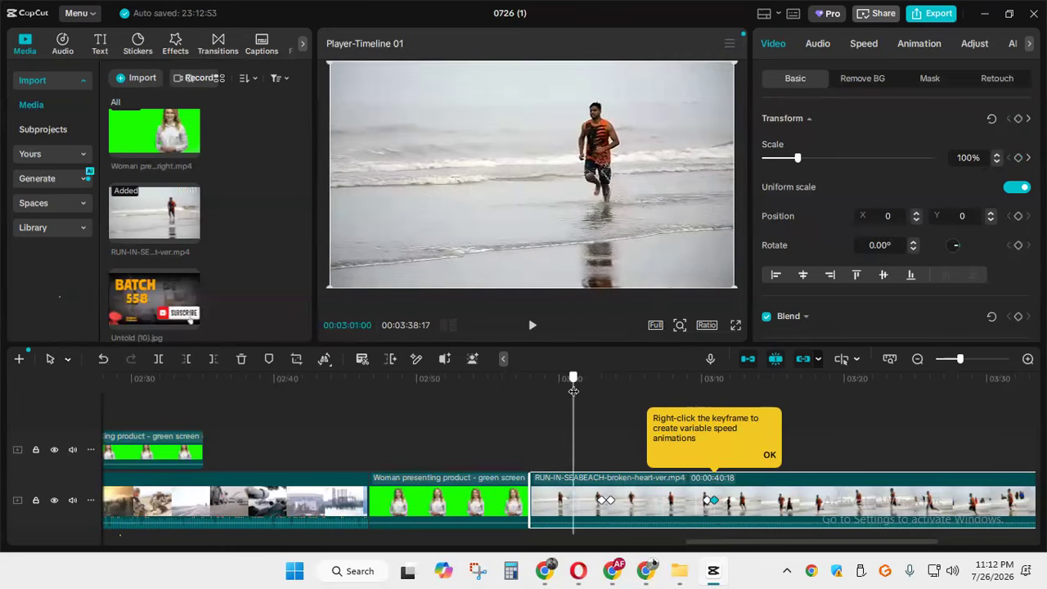
click(533, 328)
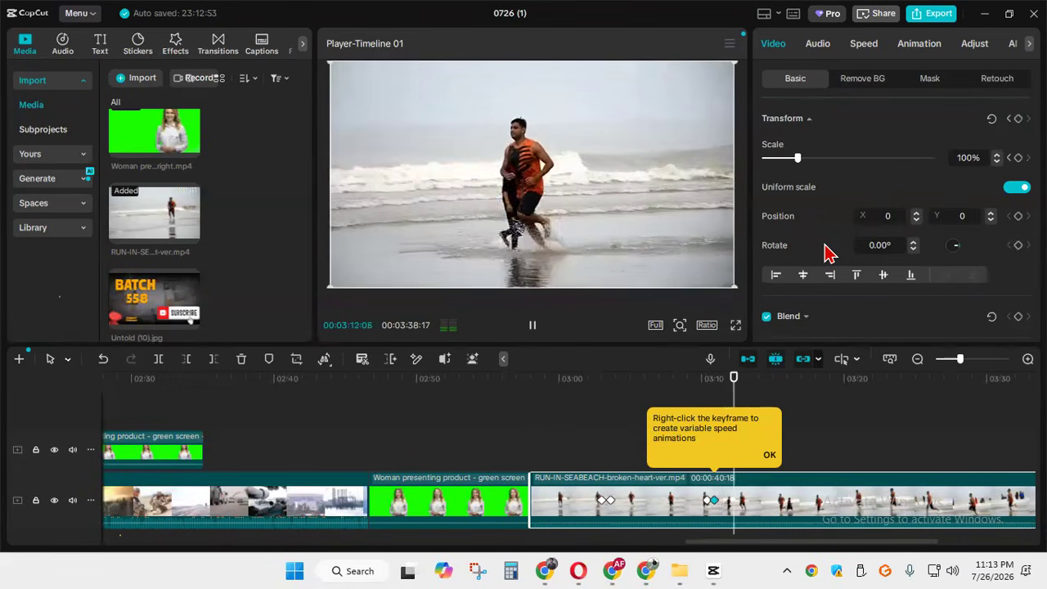
click(537, 330)
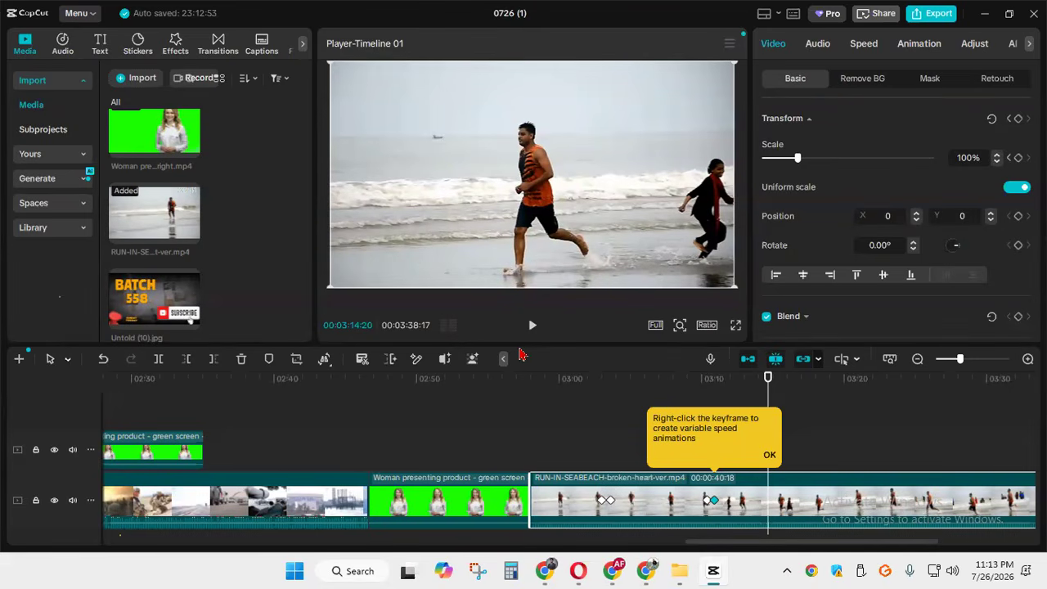
scroll(768, 180, down, 3)
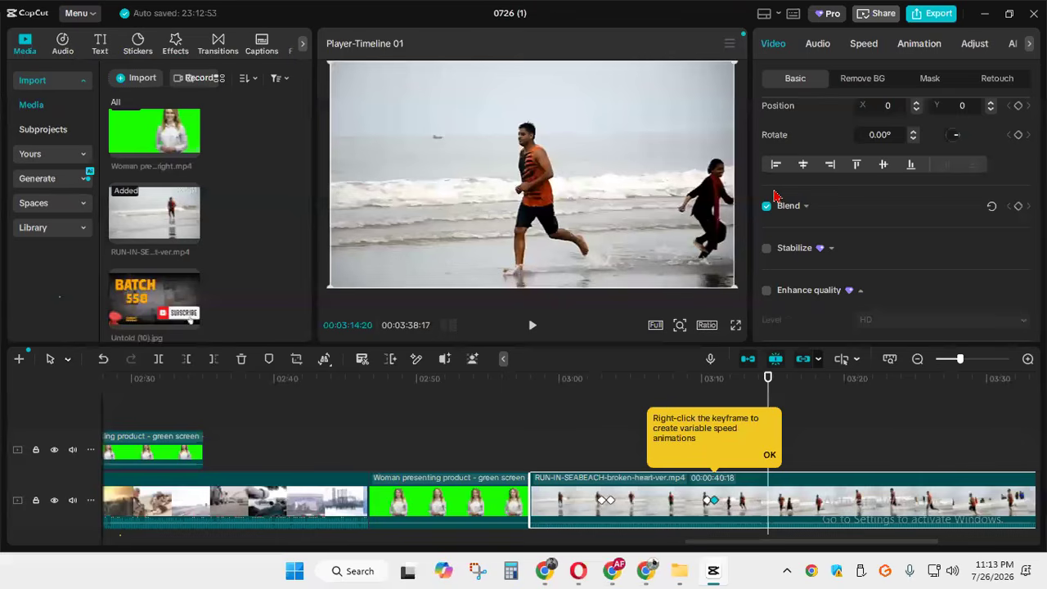
scroll(777, 233, up, 3)
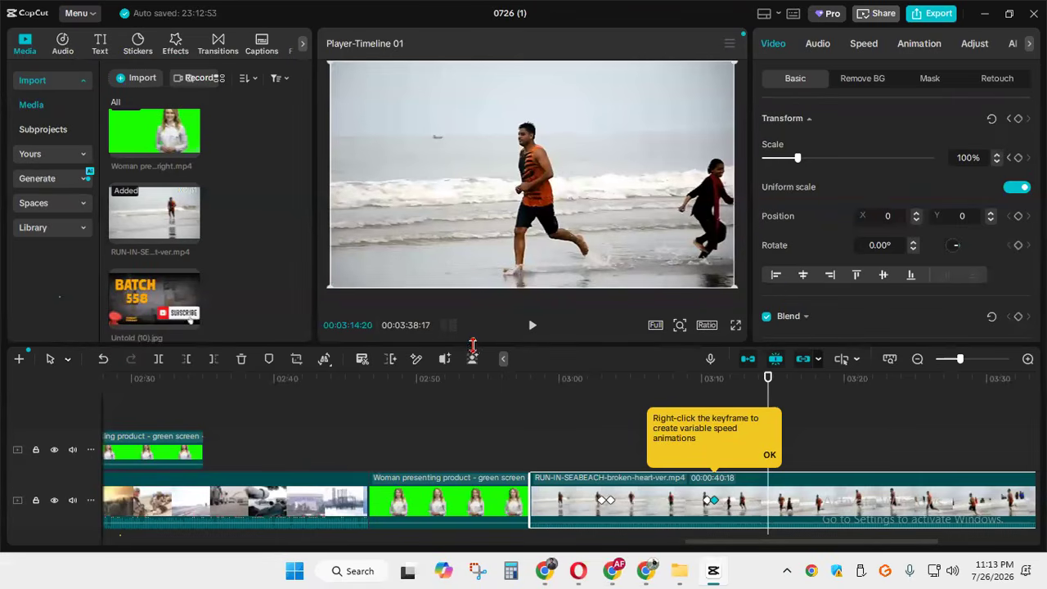
Move the presenter clip onto the overlay track above the beach clip near 02:48
drag(456, 508, 463, 444)
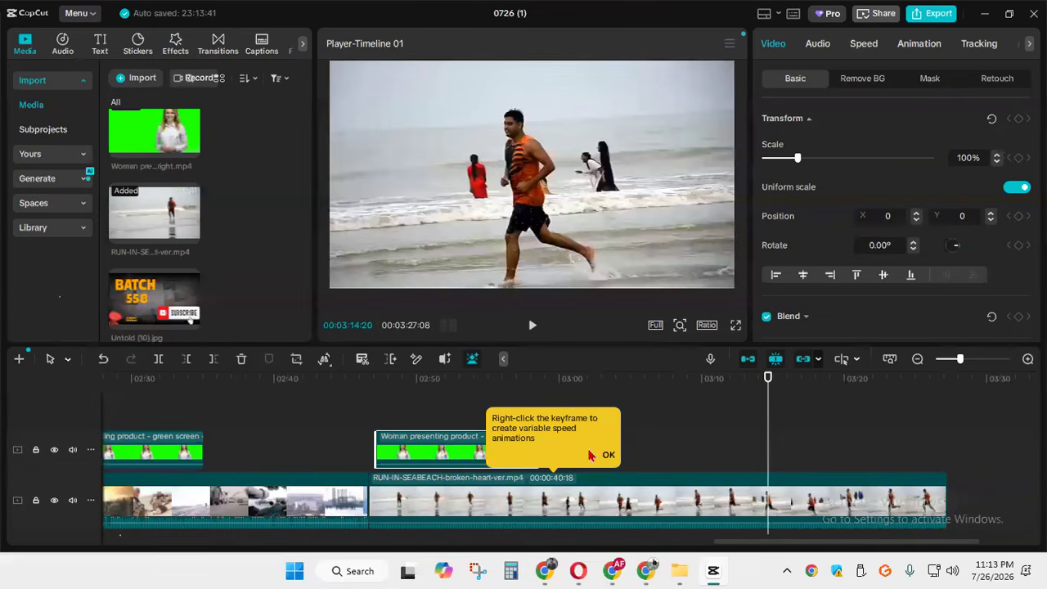
click(609, 457)
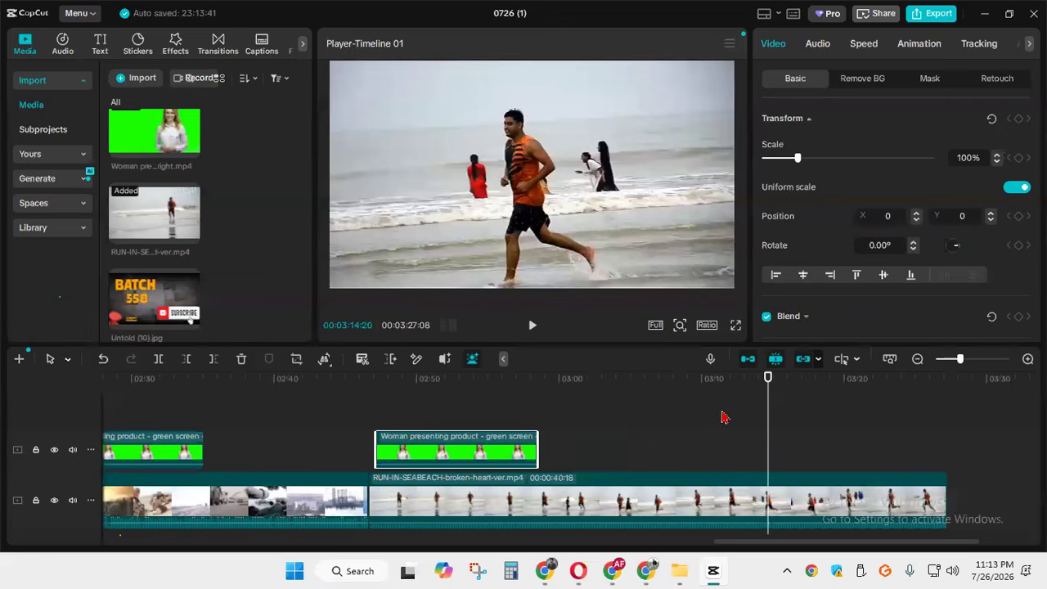
drag(767, 410, 400, 401)
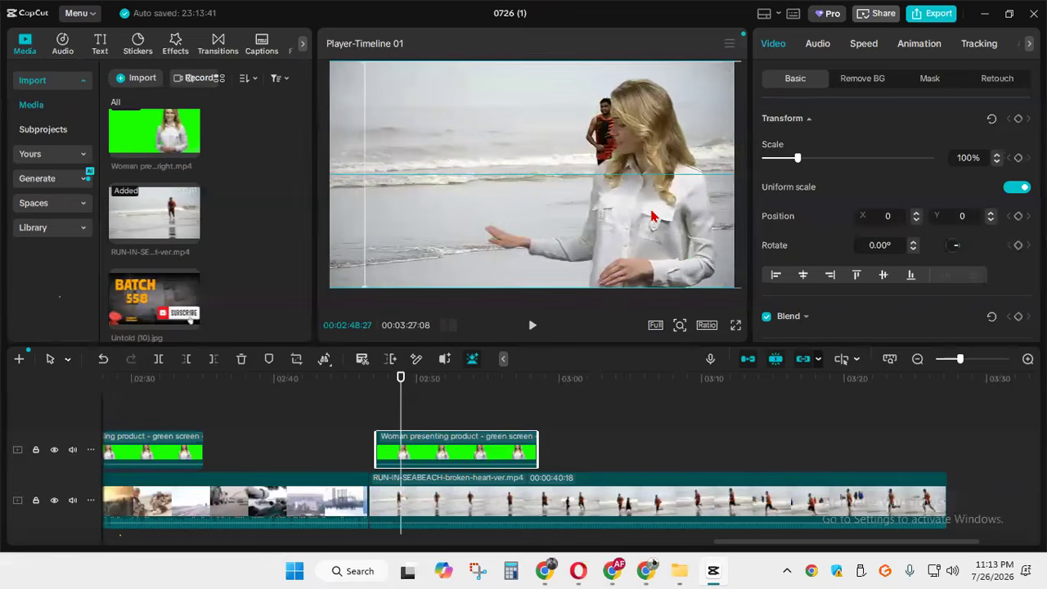
Scale the presenter overlay to 44%, aligned left, at X -946, Y -502
drag(643, 222, 606, 238)
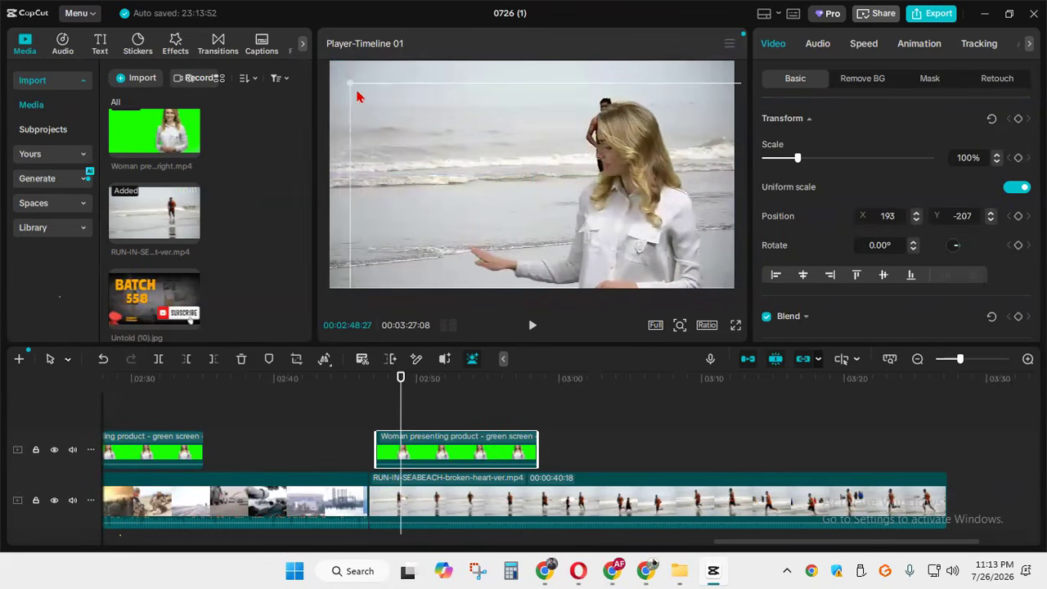
drag(351, 83, 557, 198)
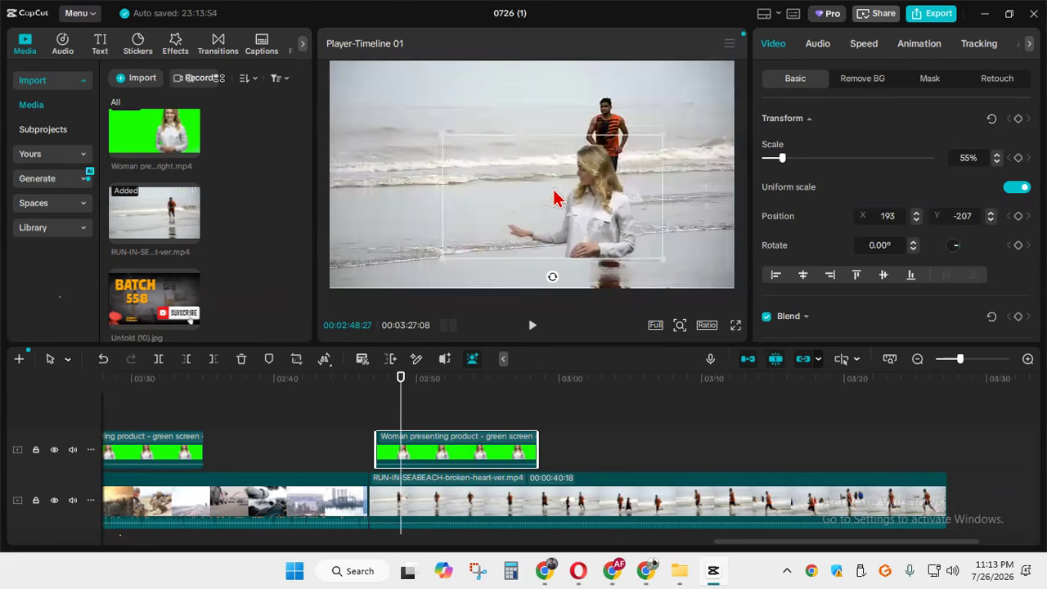
drag(630, 226, 664, 239)
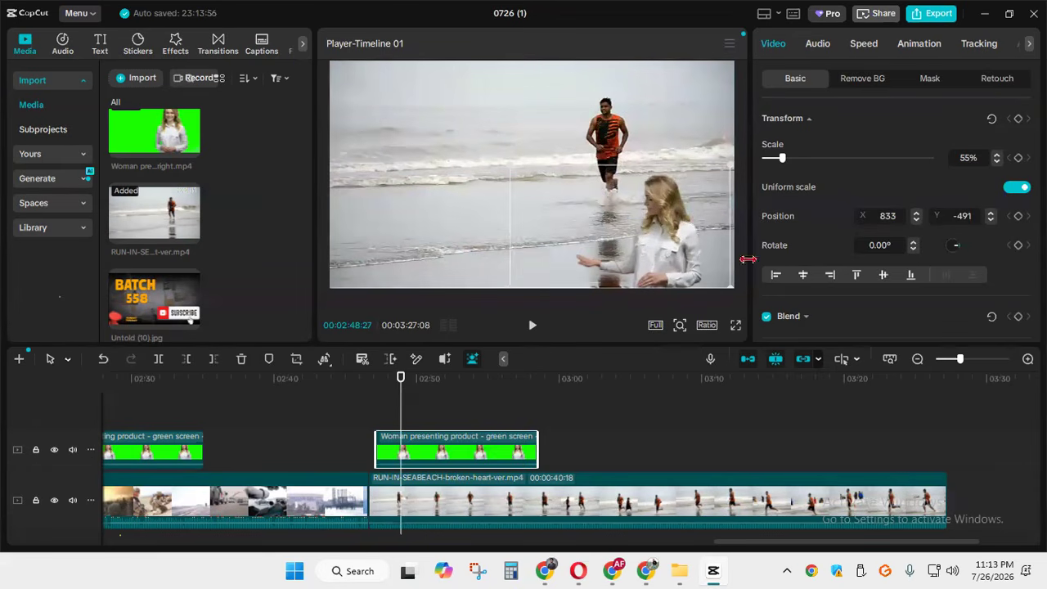
click(776, 278)
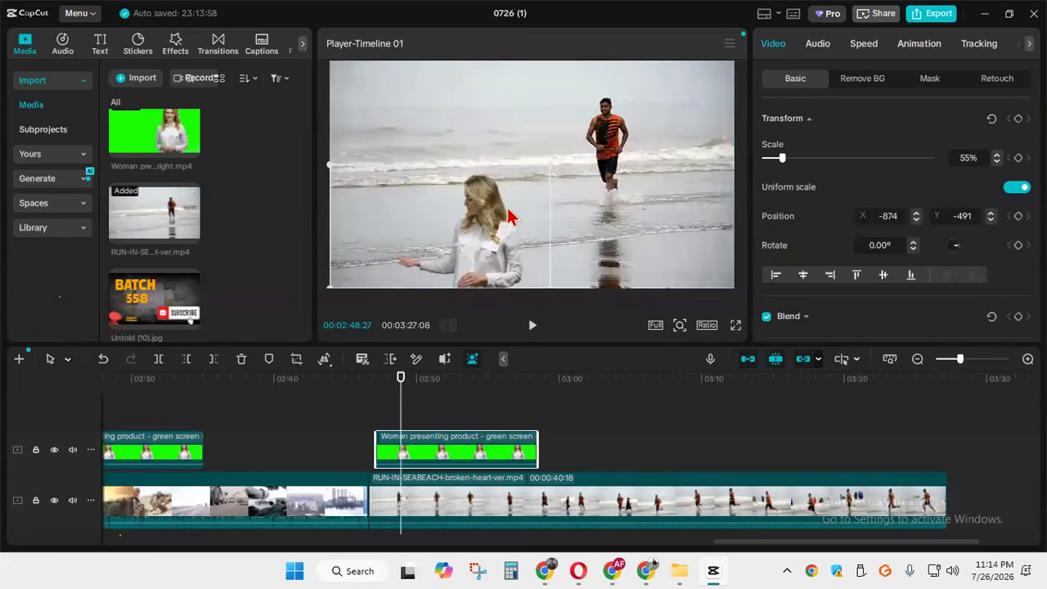
drag(330, 164, 352, 177)
drag(461, 237, 458, 248)
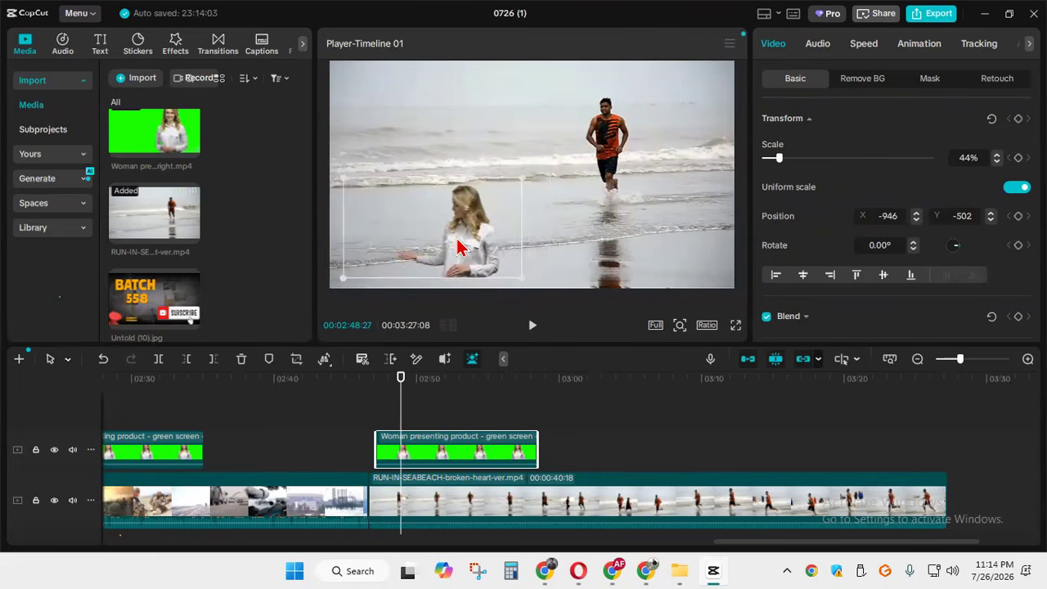
Crop both sides of the presenter clip and place it lower-left at X -1381, Y -602
click(297, 360)
drag(213, 268, 370, 264)
drag(844, 266, 775, 279)
click(856, 508)
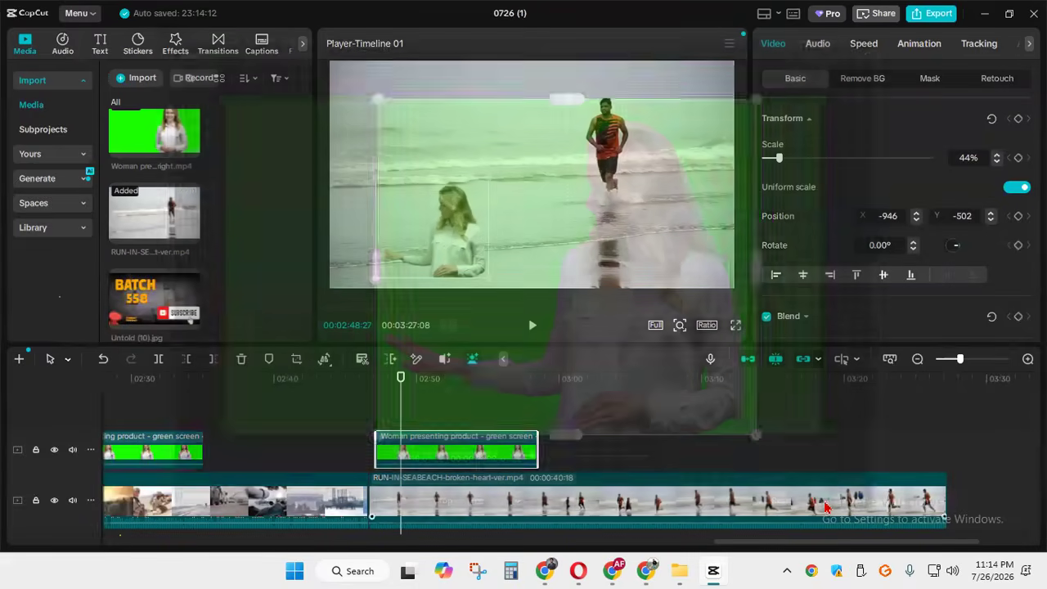
drag(419, 252, 404, 254)
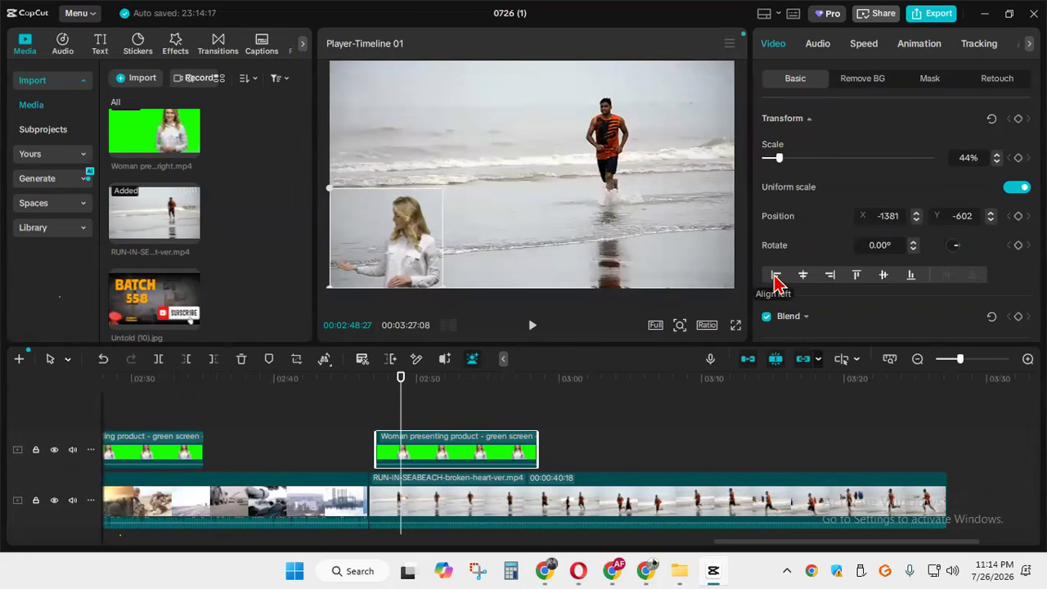
Try the right, centre, middle, top and left alignments on the presenter overlay
click(832, 277)
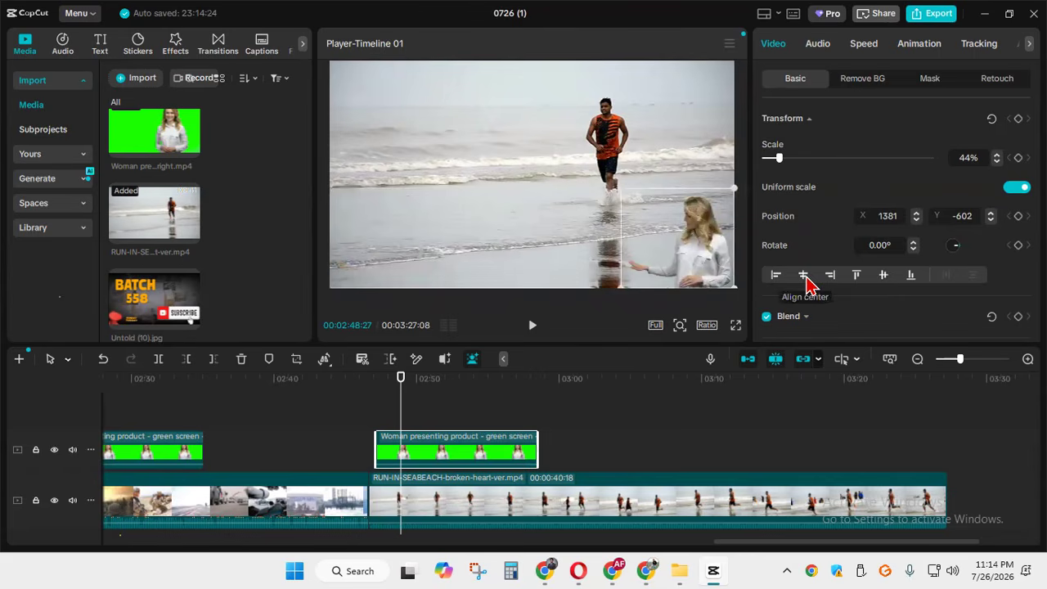
click(806, 279)
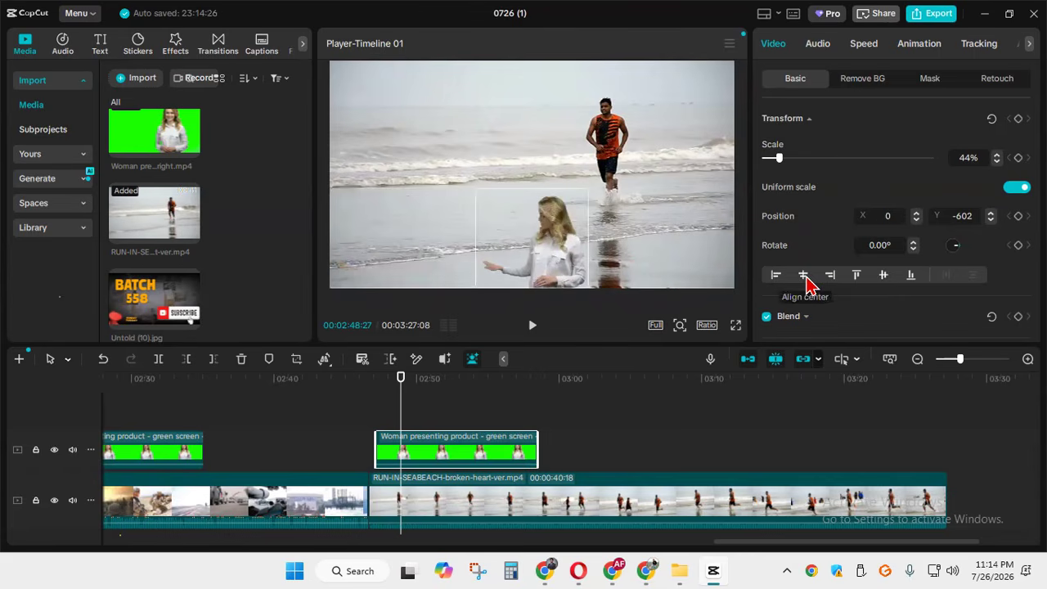
click(882, 276)
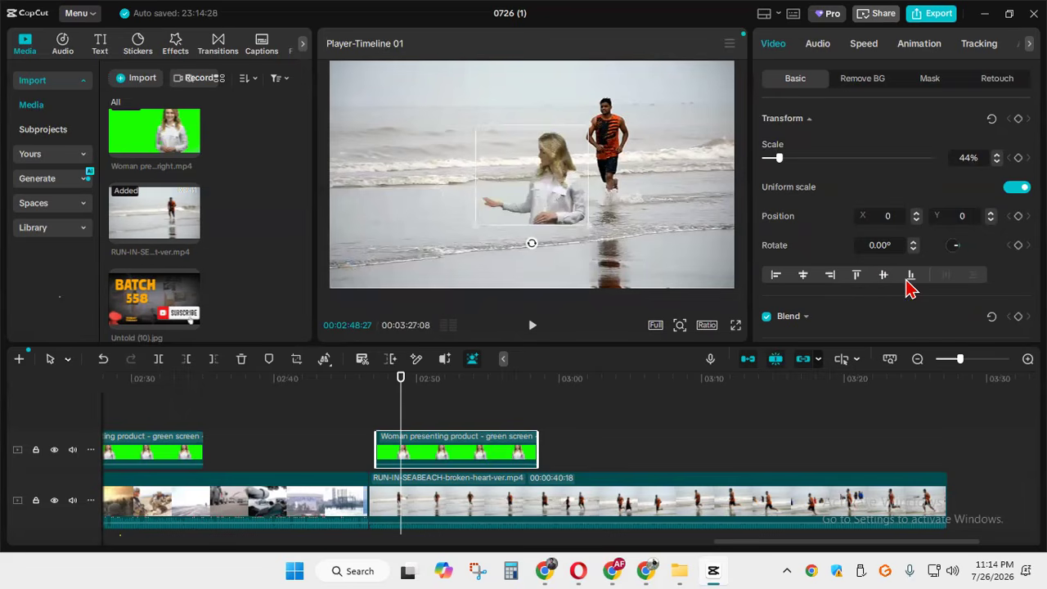
click(855, 277)
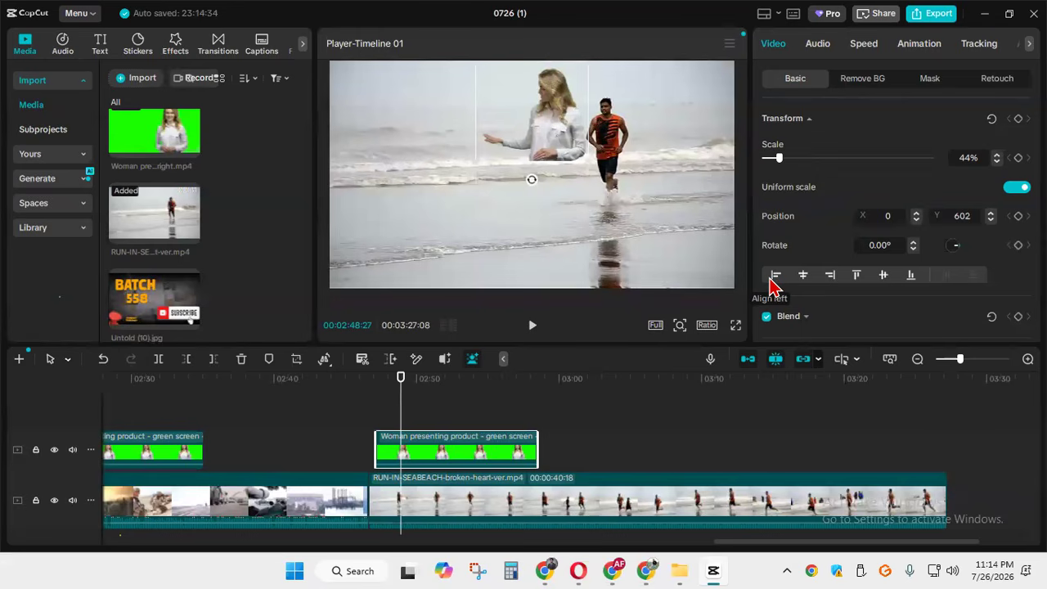
click(774, 278)
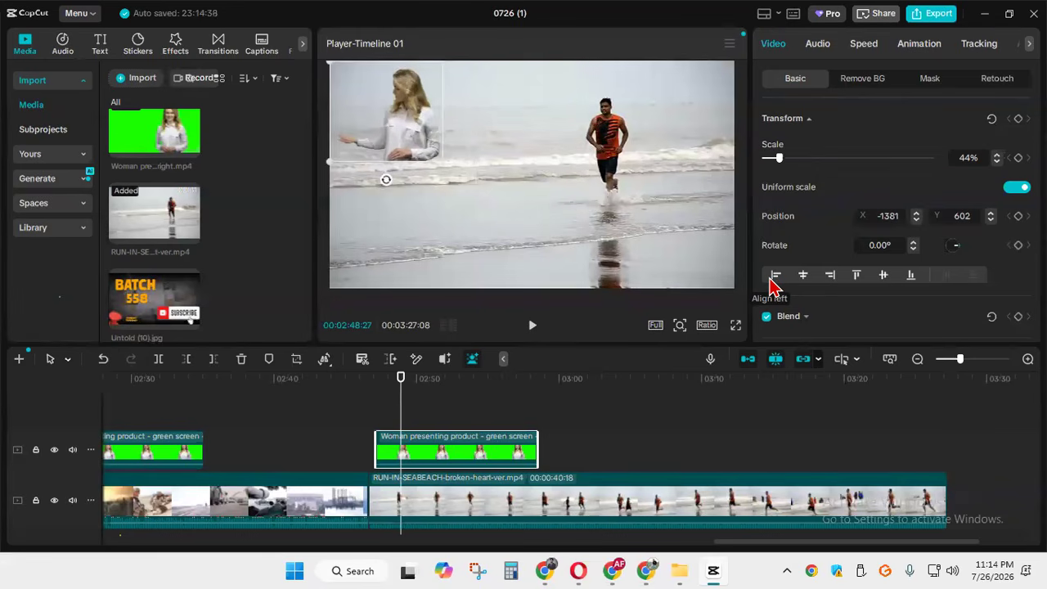
Align the presenter right and drag it to the bottom-right corner at X 1436, Y -602
click(831, 276)
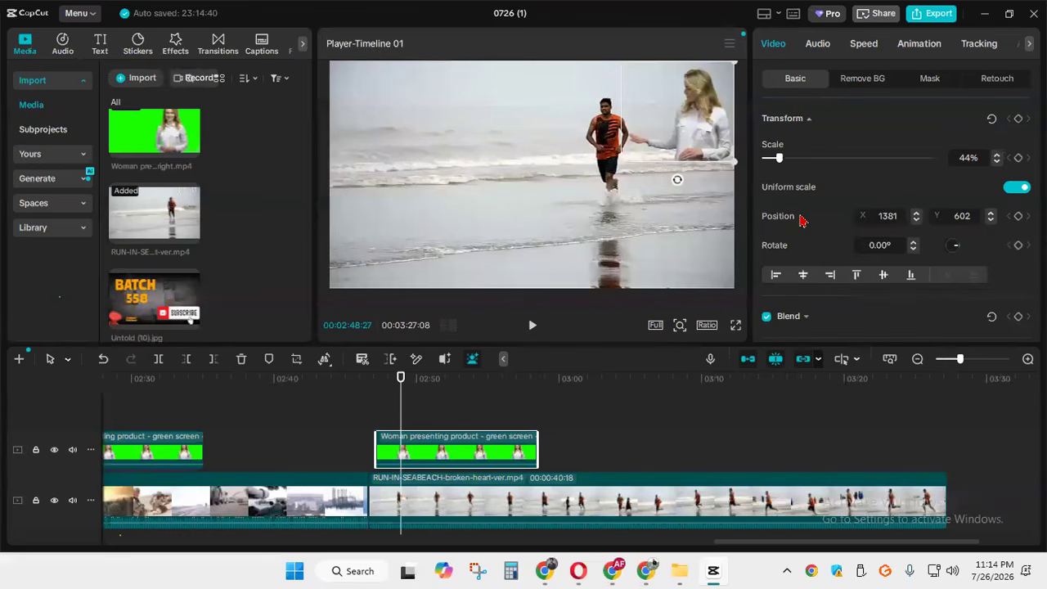
scroll(825, 186, down, 3)
drag(694, 125, 701, 252)
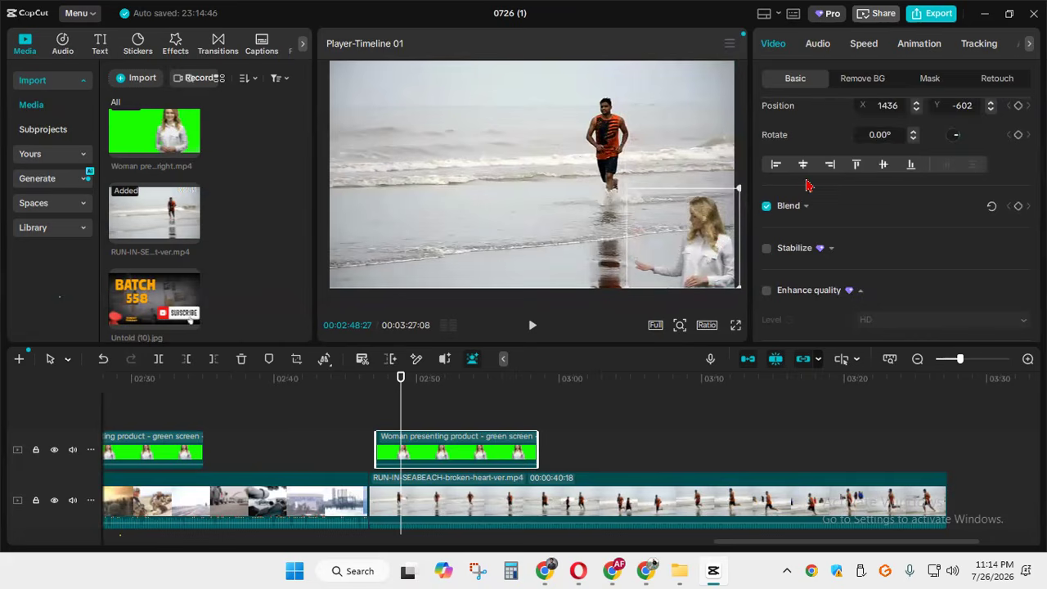
scroll(807, 187, down, 3)
scroll(789, 188, up, 3)
scroll(785, 214, down, 3)
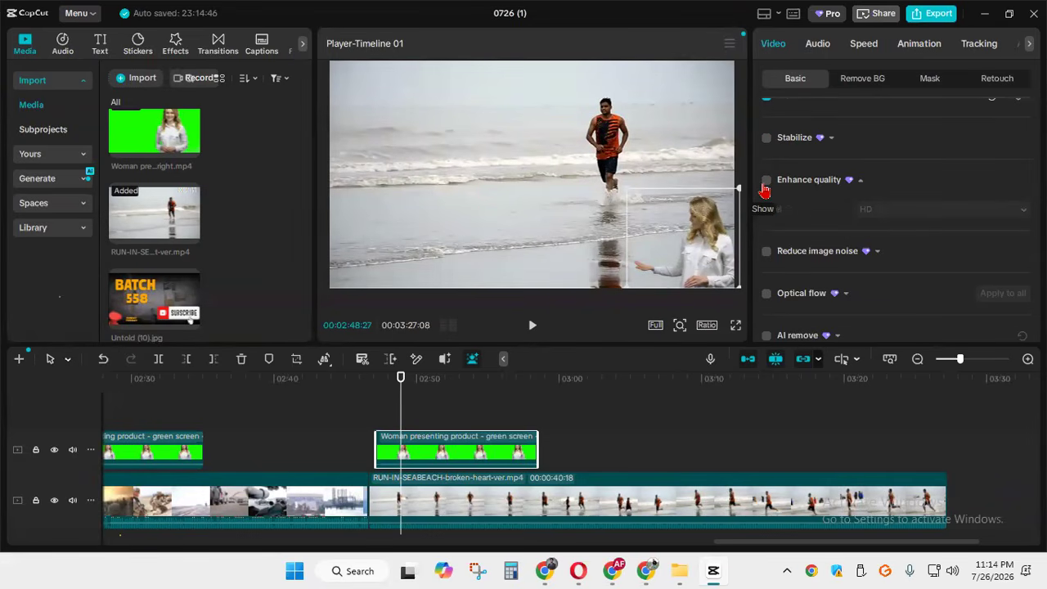
Review the presenter's Basic and Remove BG settings, then show its Mask options
scroll(798, 198, down, 3)
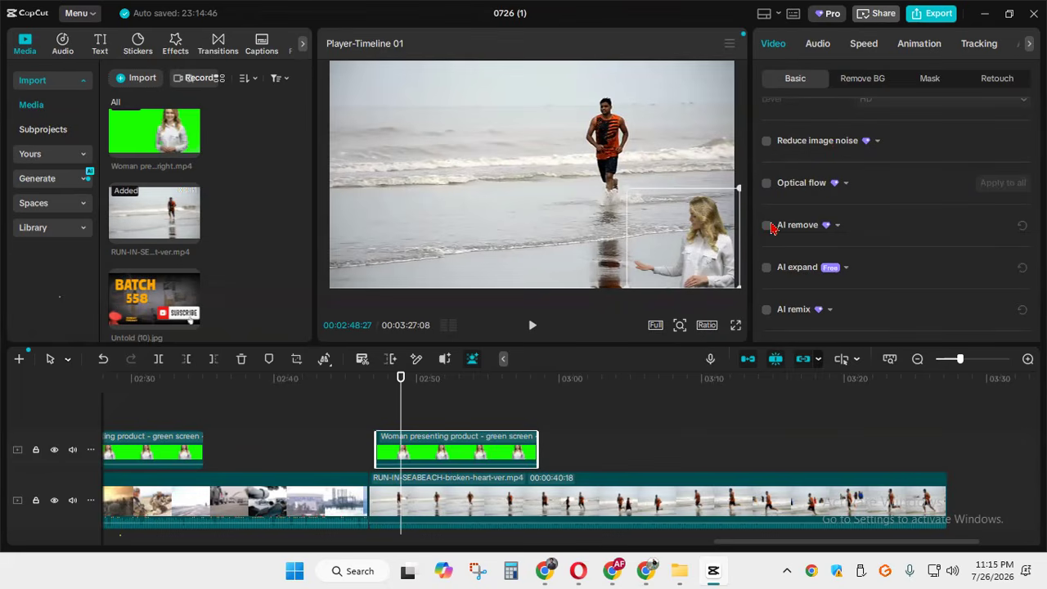
scroll(773, 227, down, 3)
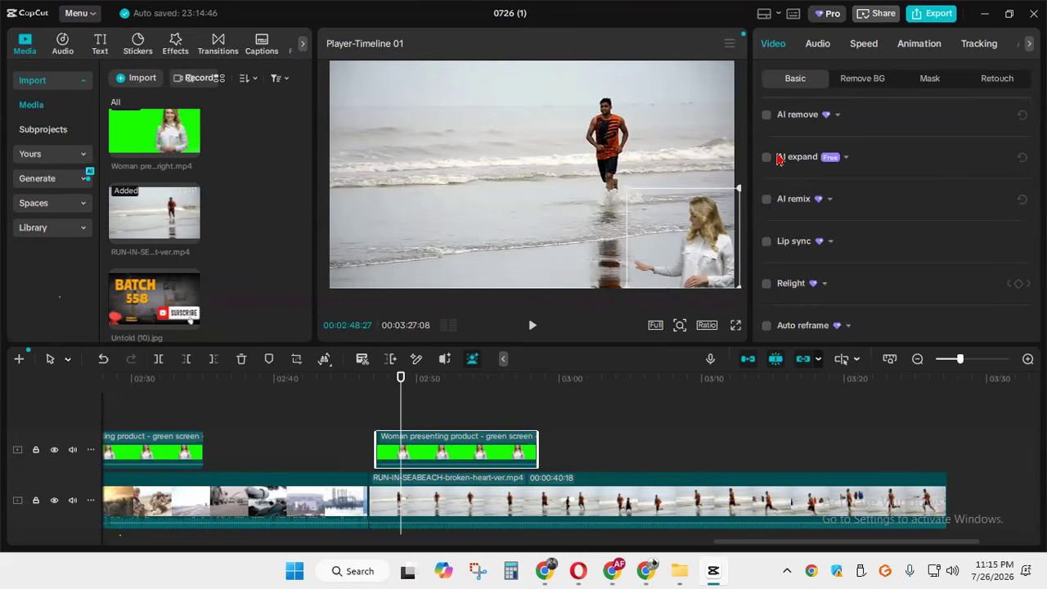
scroll(774, 184, down, 8)
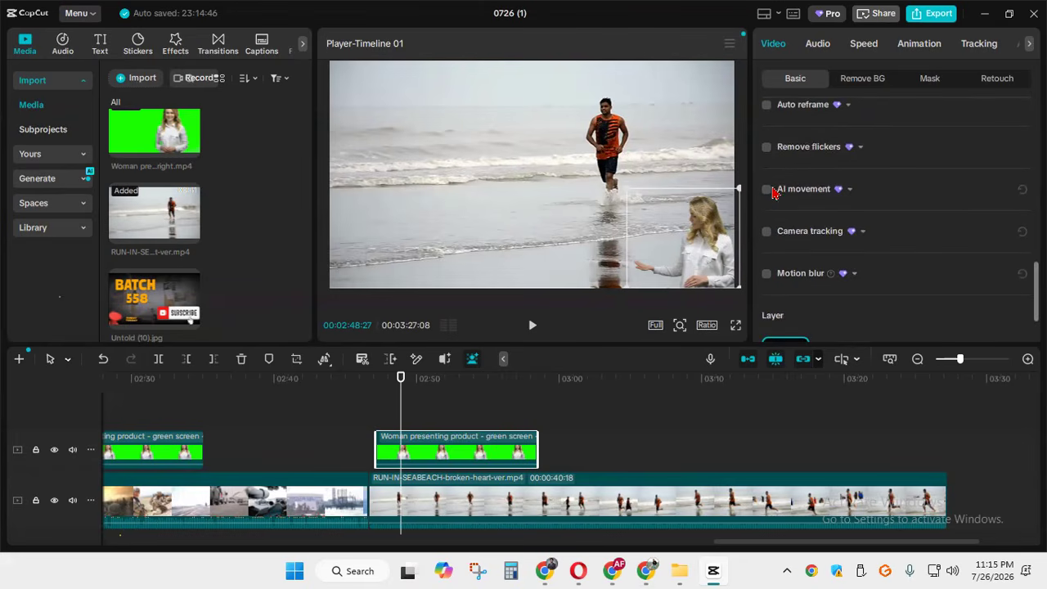
scroll(769, 205, up, 15)
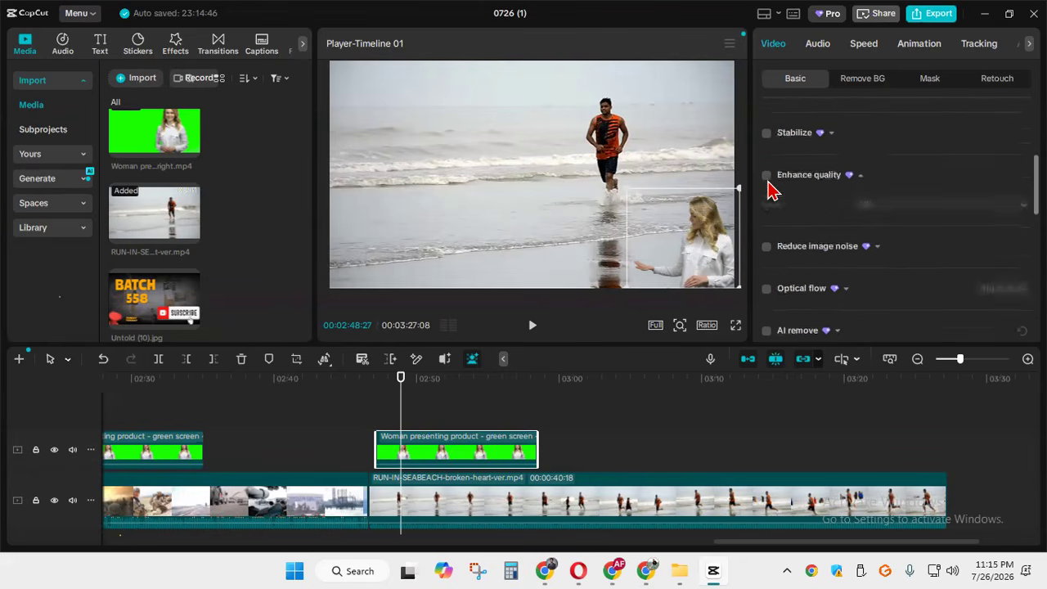
click(863, 81)
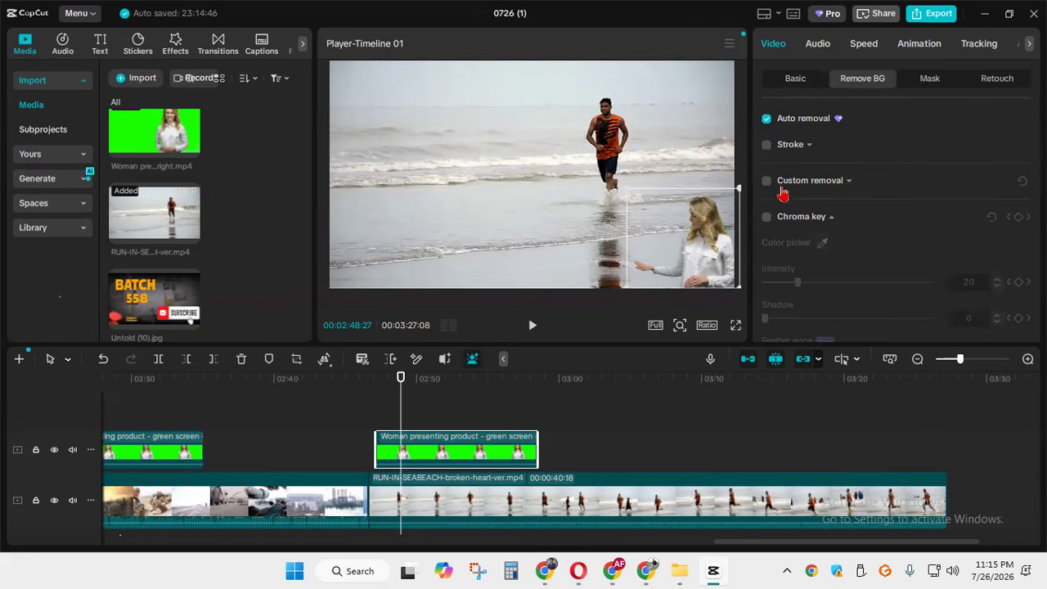
click(930, 81)
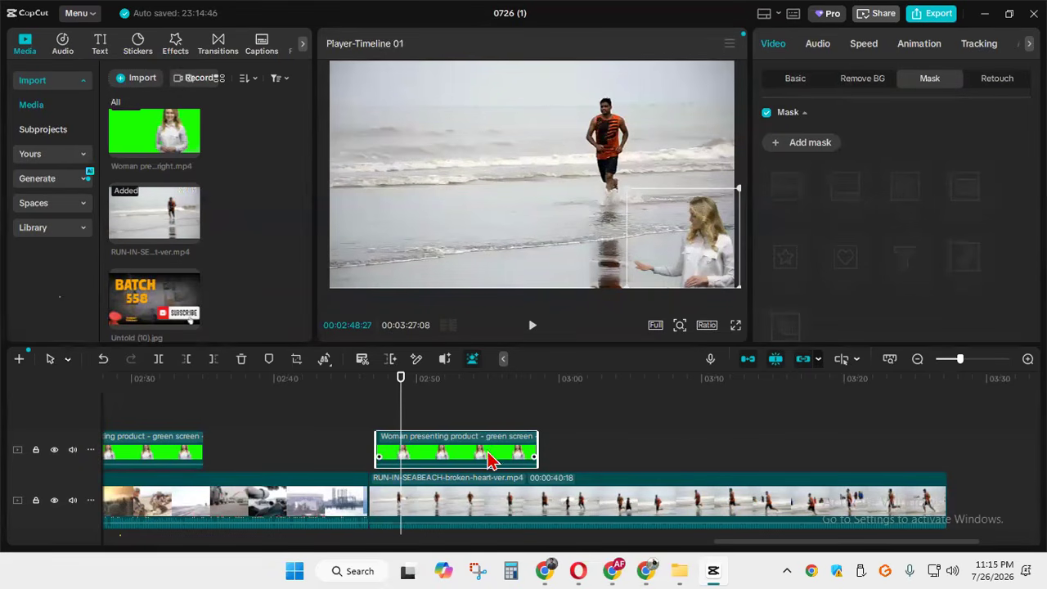
Delete the presenter overlay and add a new green-screen clip after the beach clip
key(Delete)
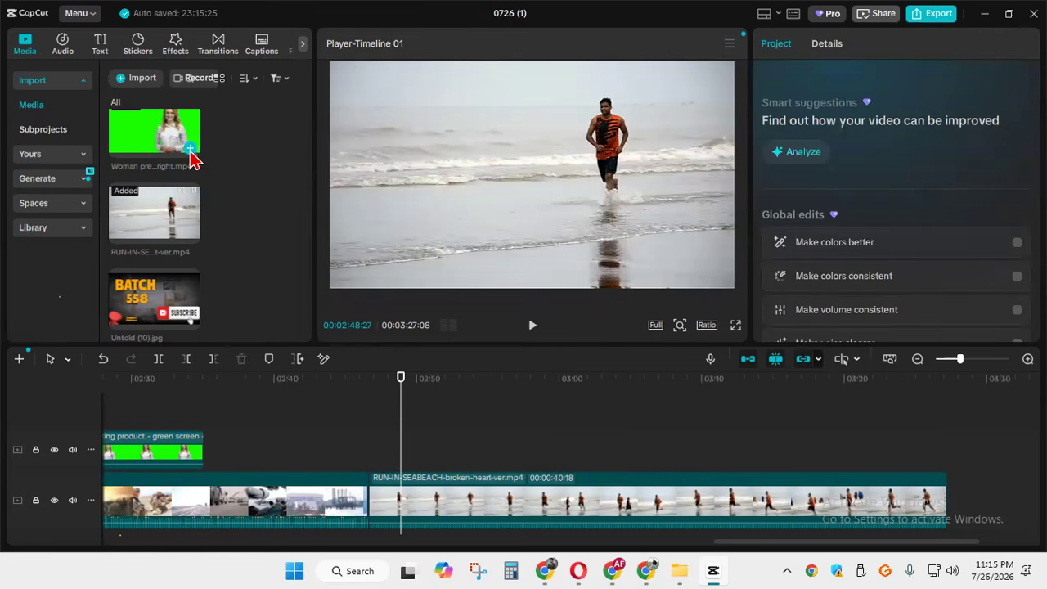
click(191, 152)
drag(480, 519, 851, 518)
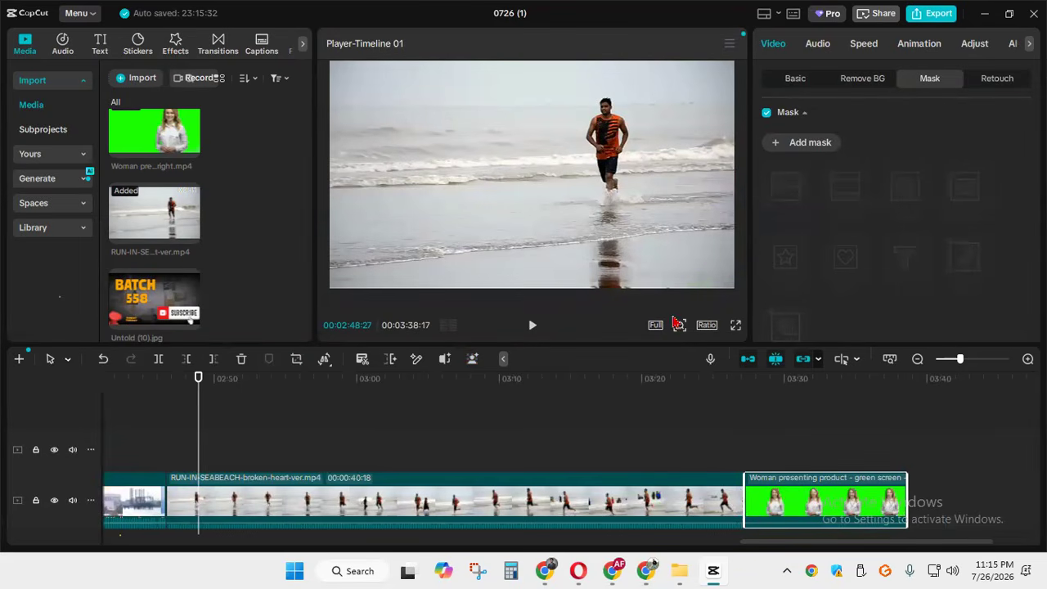
drag(195, 404, 755, 427)
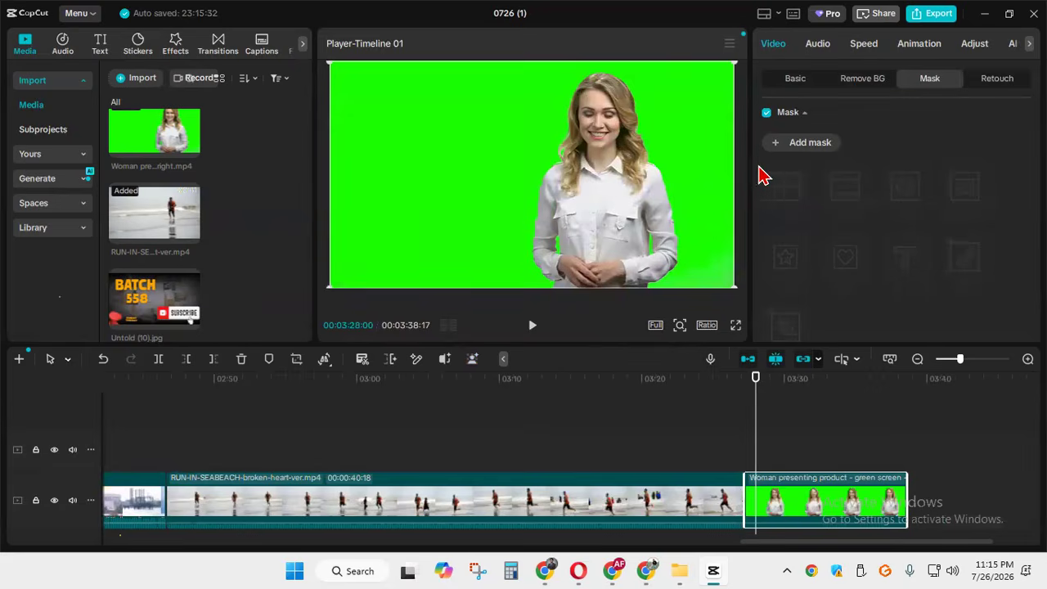
Add a Circle mask to the end presenter clip, enlarged and centred around her
click(792, 147)
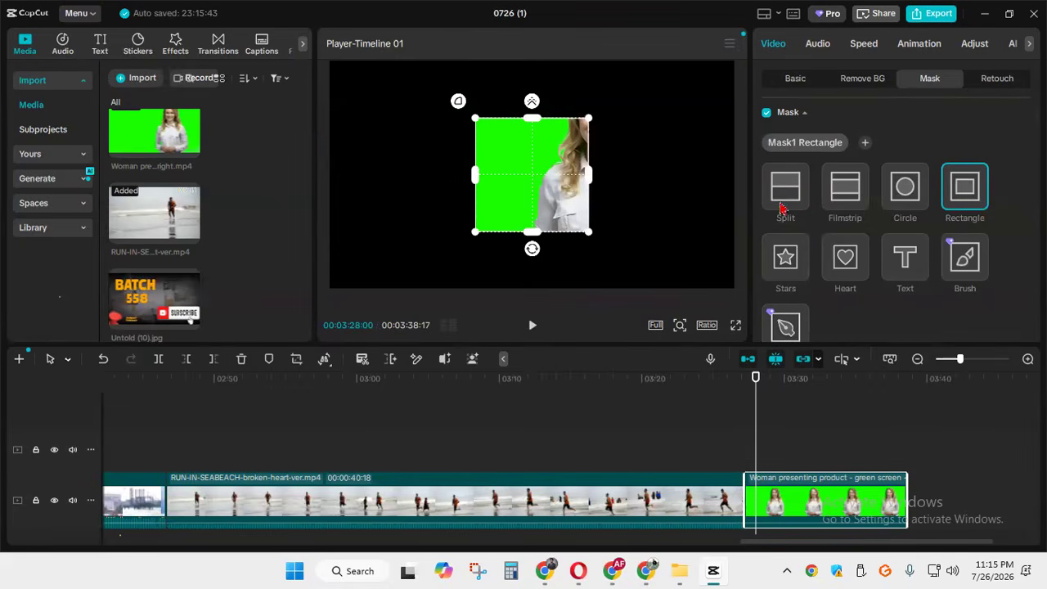
click(902, 194)
drag(593, 240, 631, 273)
drag(554, 223, 605, 223)
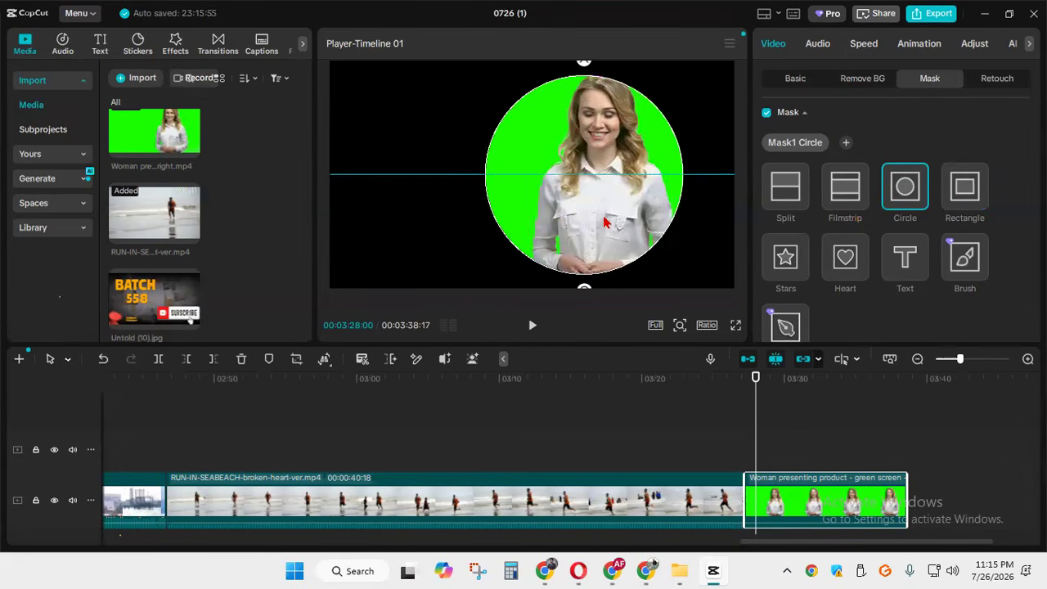
drag(686, 280, 697, 285)
drag(627, 228, 634, 230)
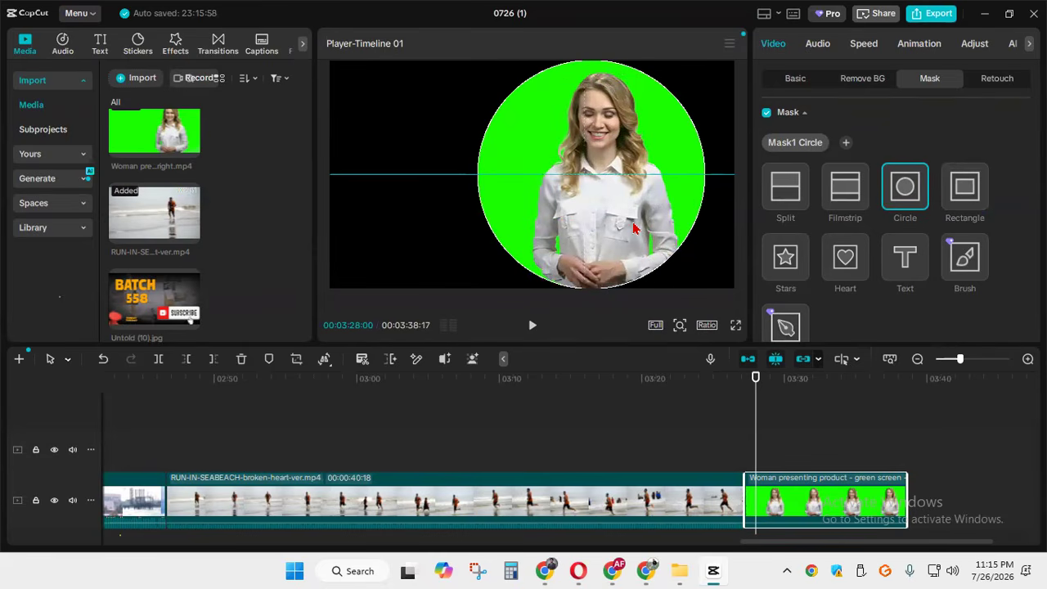
Shrink the circle-masked presenter and drag it toward the bottom-right of the frame
click(859, 82)
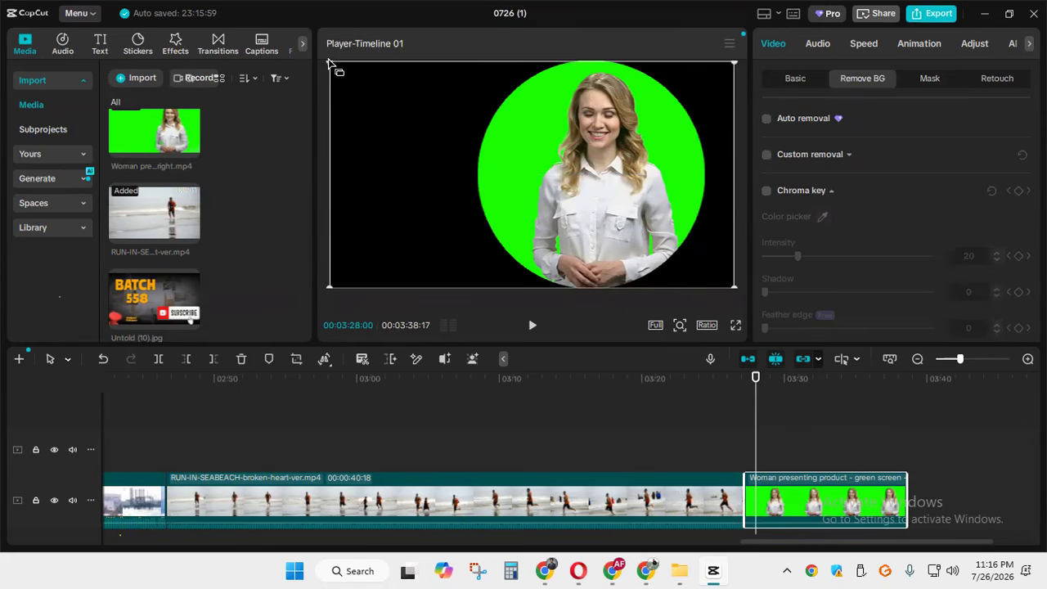
drag(330, 63, 467, 134)
drag(581, 207, 665, 252)
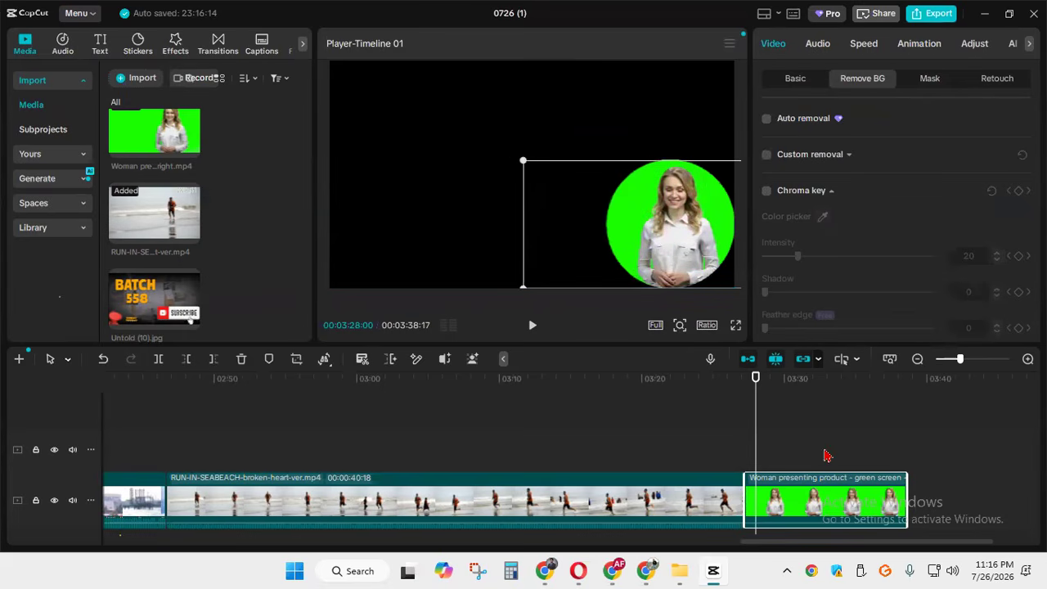
Move the presenter clip onto the track above the beach clip, then shrink it further and tuck it into the bottom-right corner
drag(823, 518, 671, 460)
drag(736, 384, 594, 383)
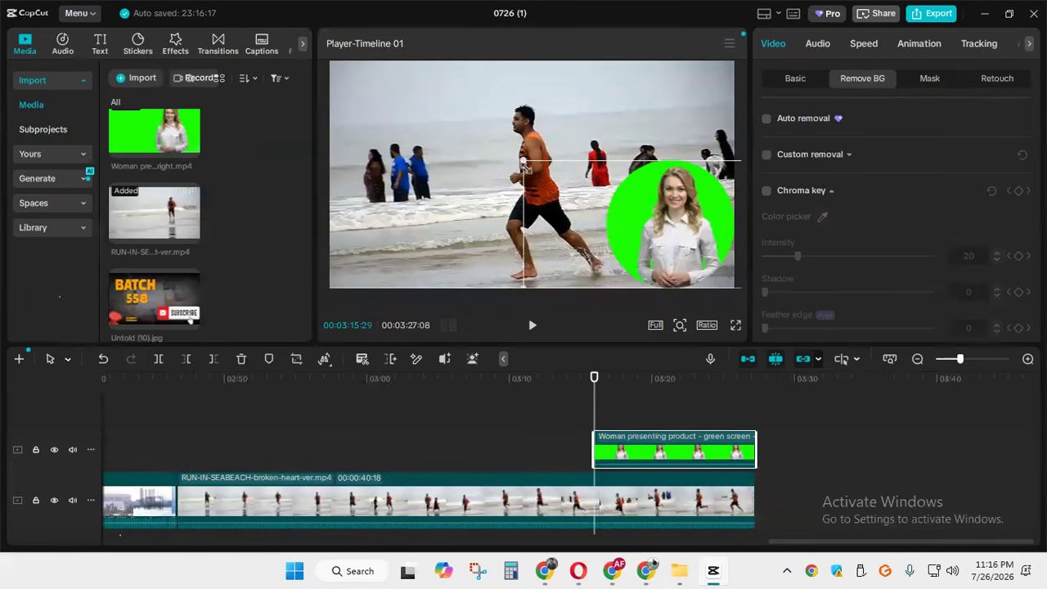
drag(523, 160, 559, 183)
mouse_move(668, 242)
mouse_down()
mouse_move(696, 249)
mouse_move(687, 245)
mouse_up()
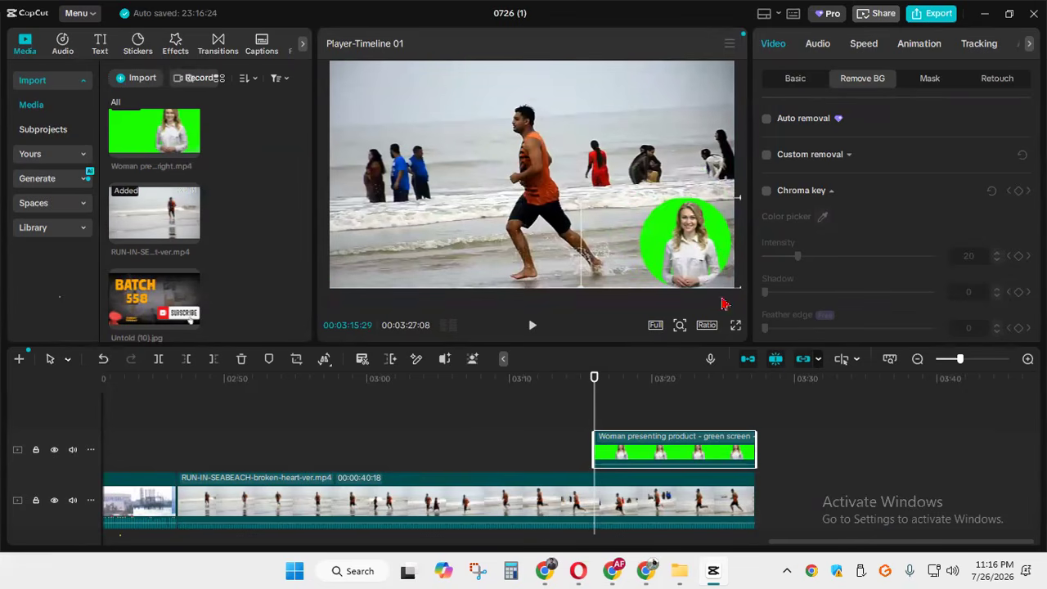
Preview the beach scene full-screen, pause at 03:23:21, then return to the editor
click(735, 325)
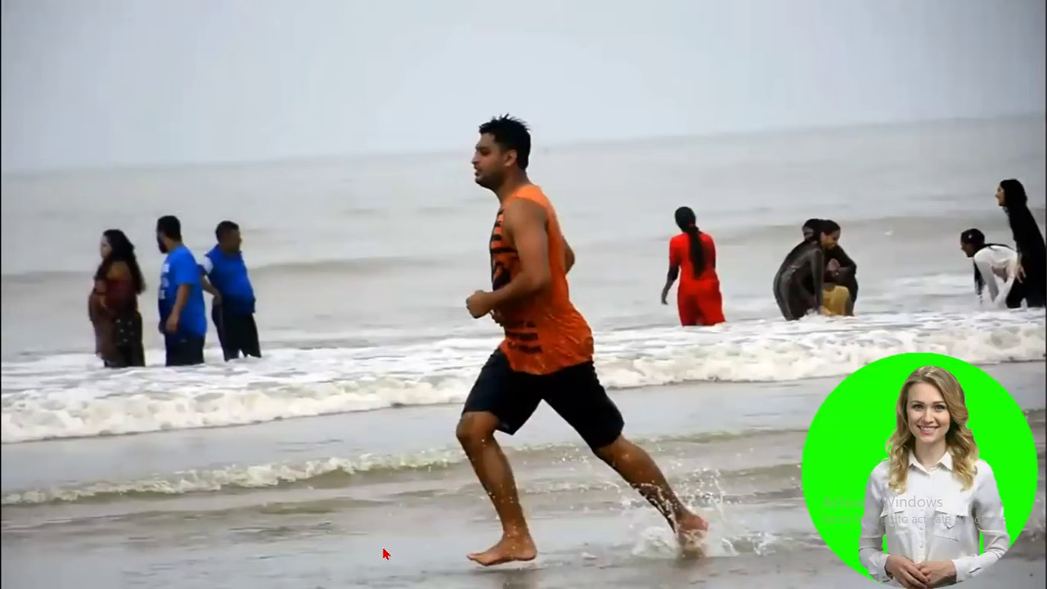
mouse_move(541, 303)
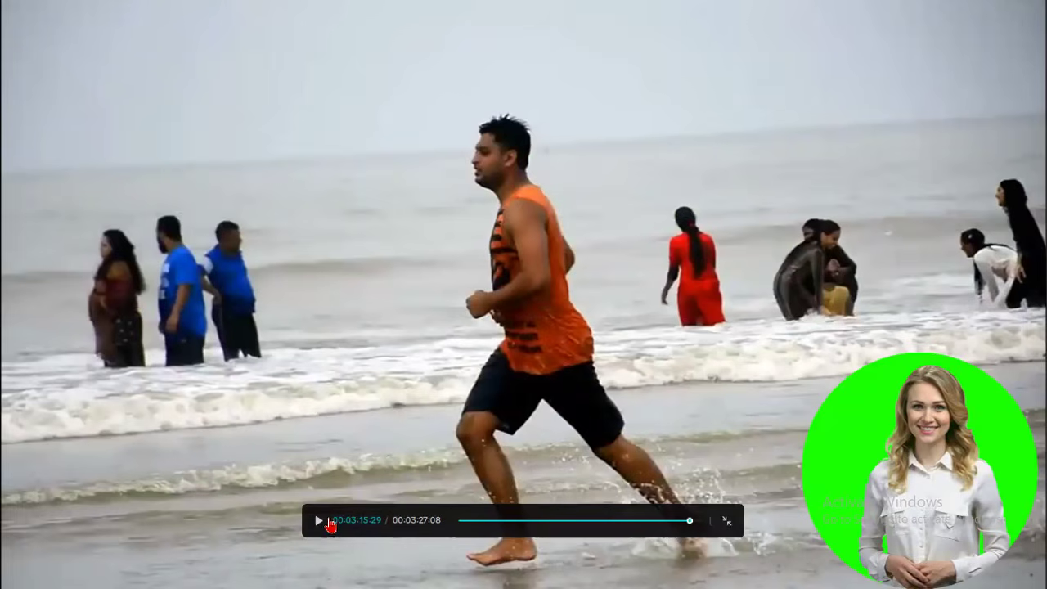
click(320, 522)
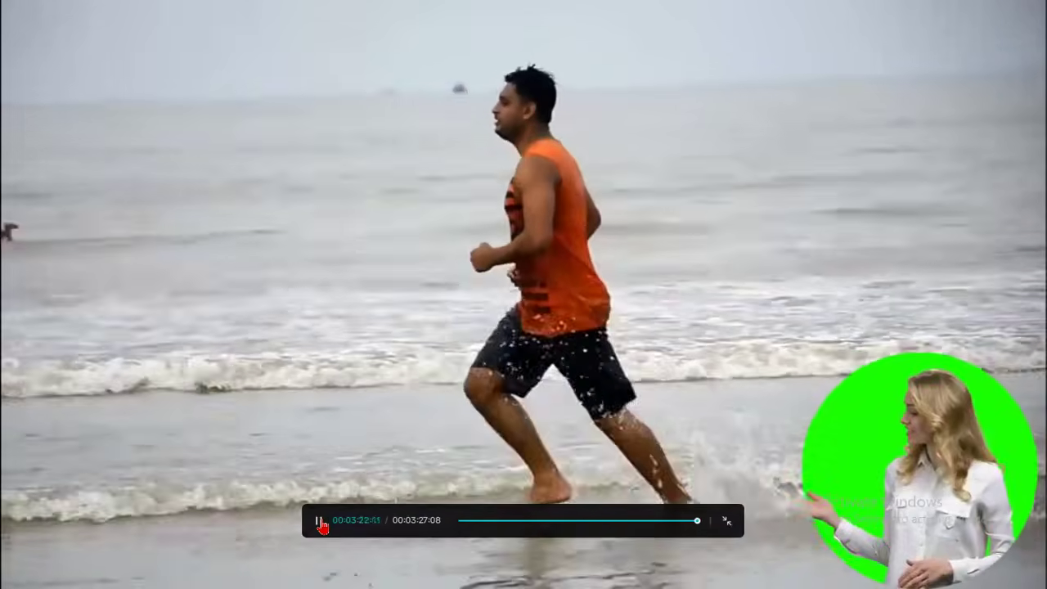
click(320, 522)
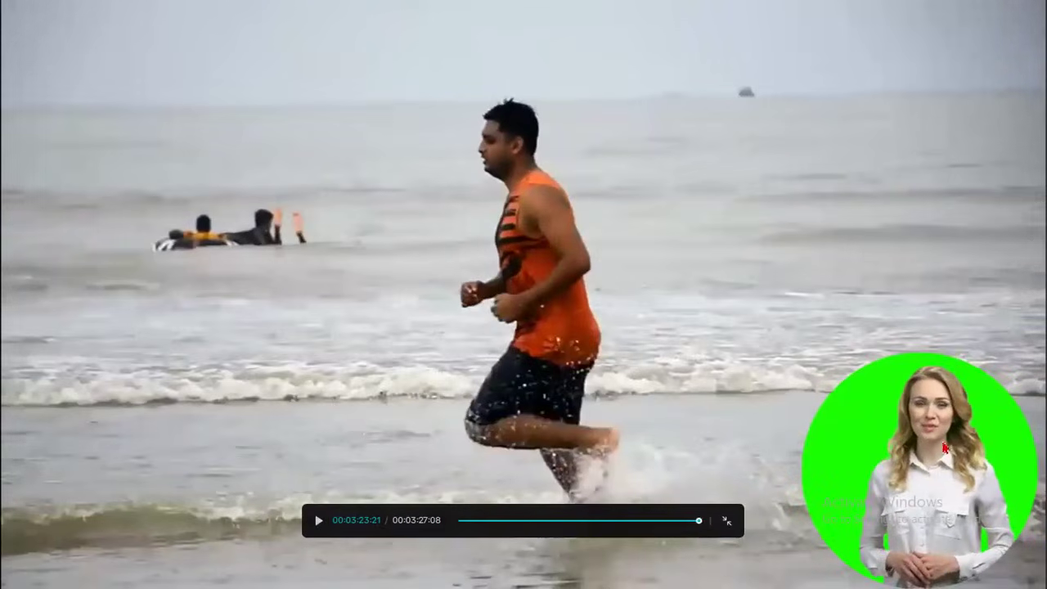
click(727, 523)
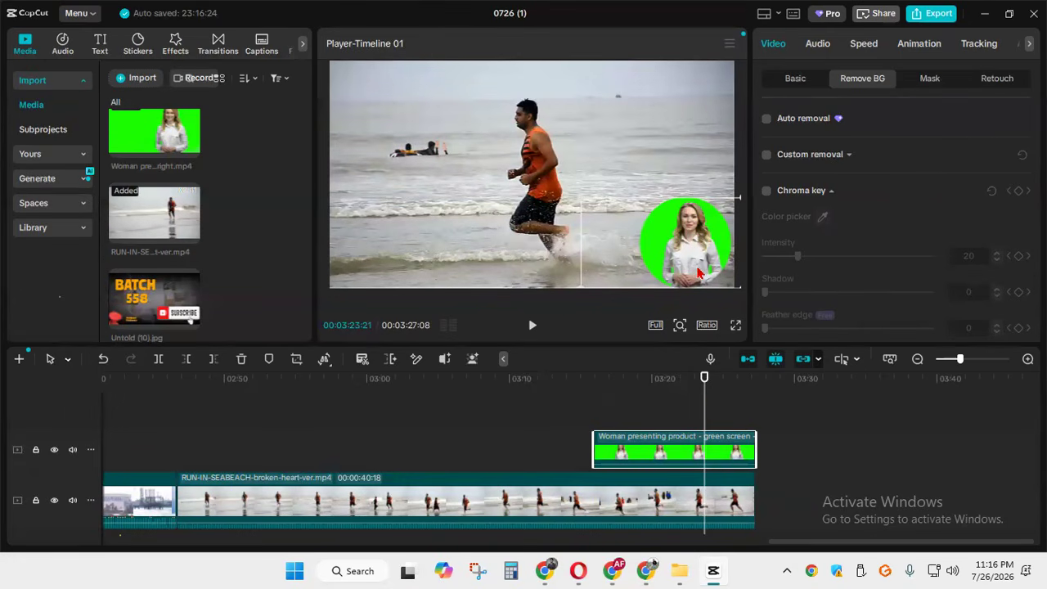
Delete the round overlay and add the green-screen presenter clip after the beach footage
key(Delete)
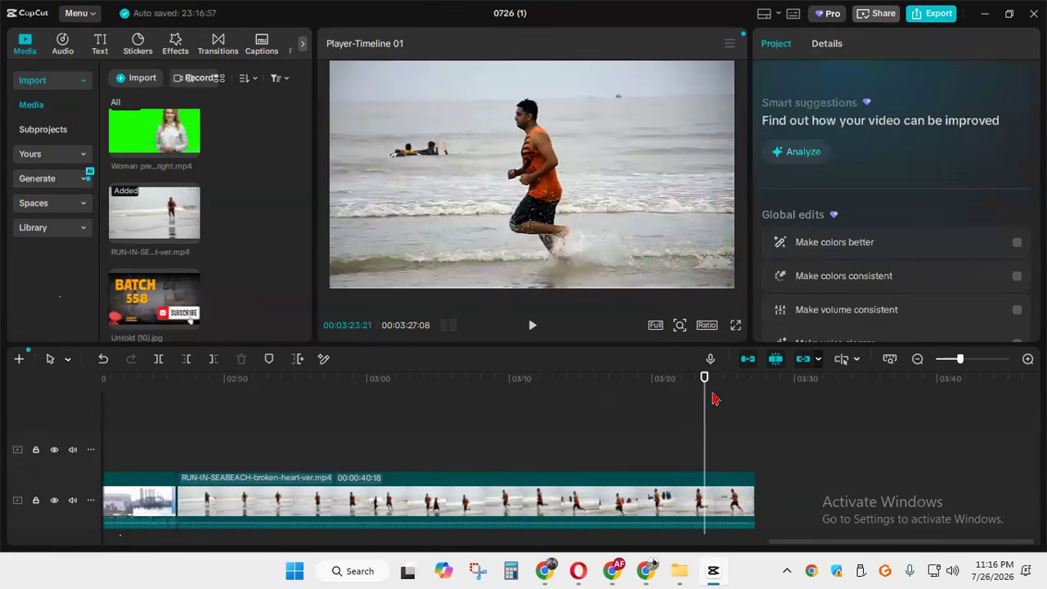
click(190, 149)
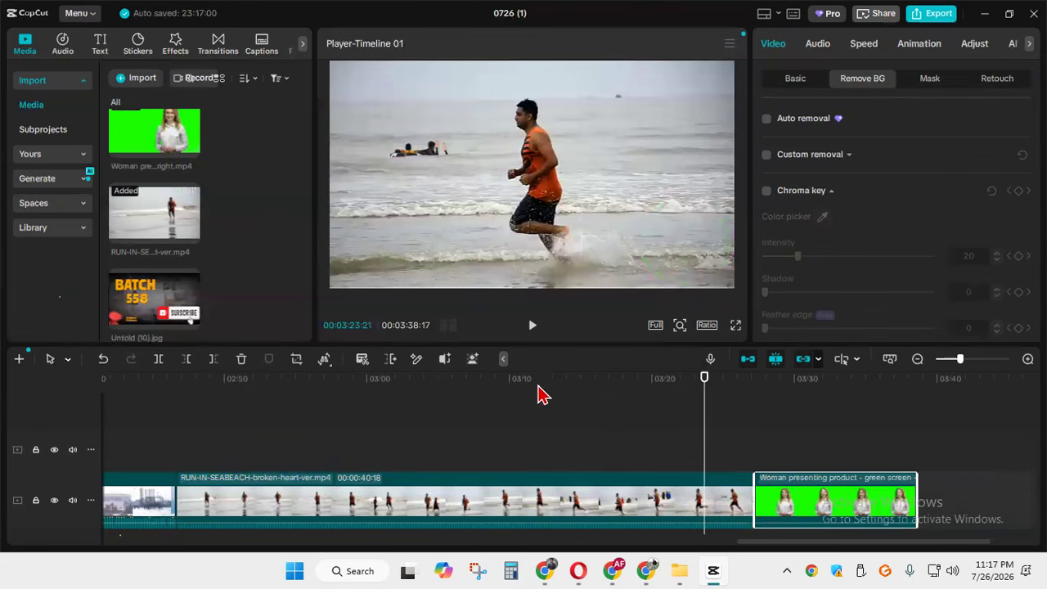
click(746, 438)
click(763, 422)
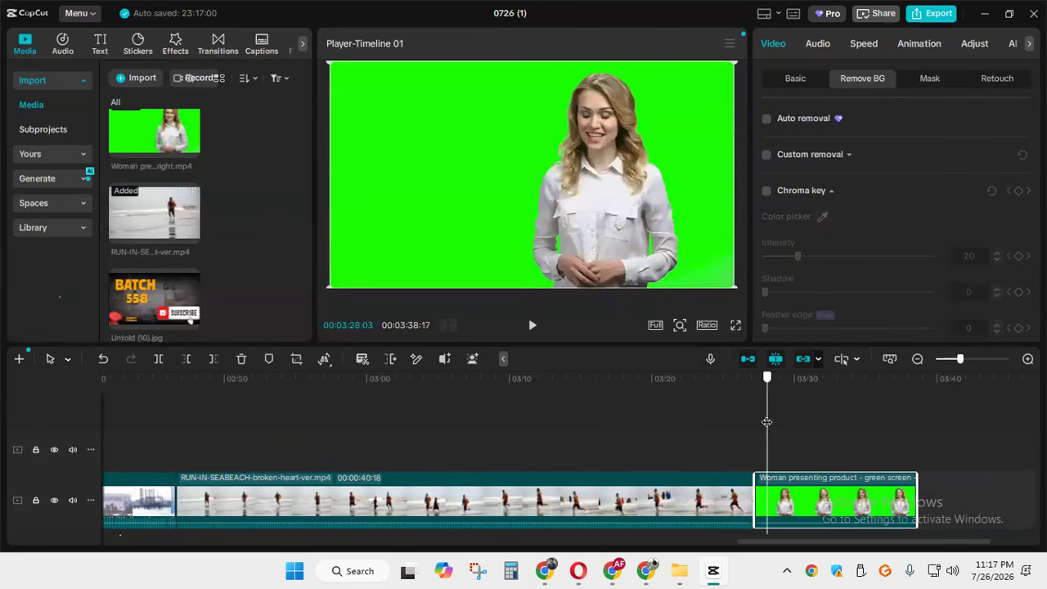
Enlarge and reposition the presenter until it fills the frame with no black bar
drag(331, 284, 156, 322)
drag(643, 194, 663, 144)
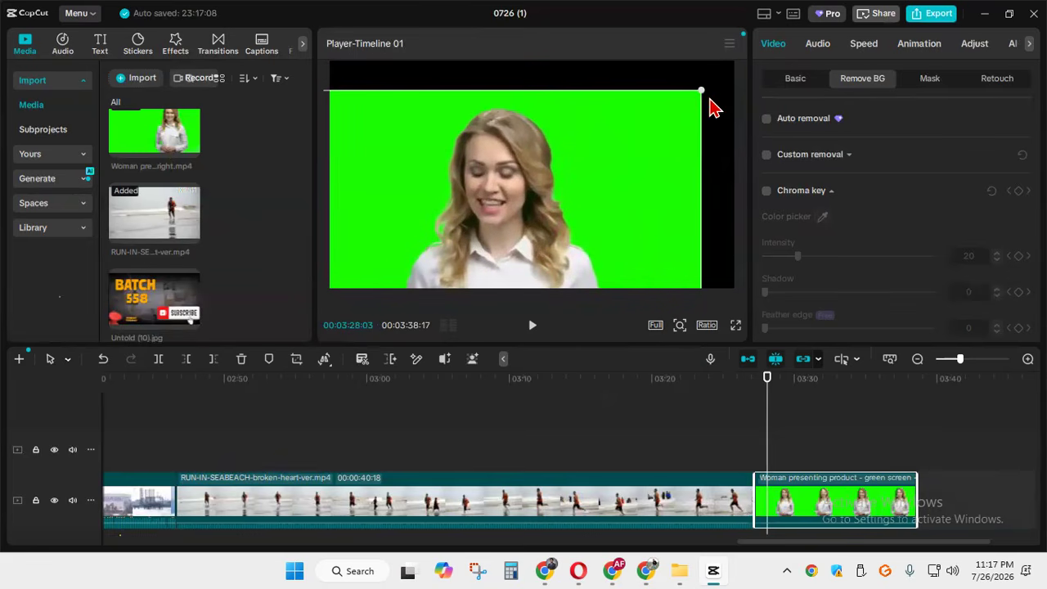
drag(702, 91, 757, 72)
drag(630, 170, 659, 154)
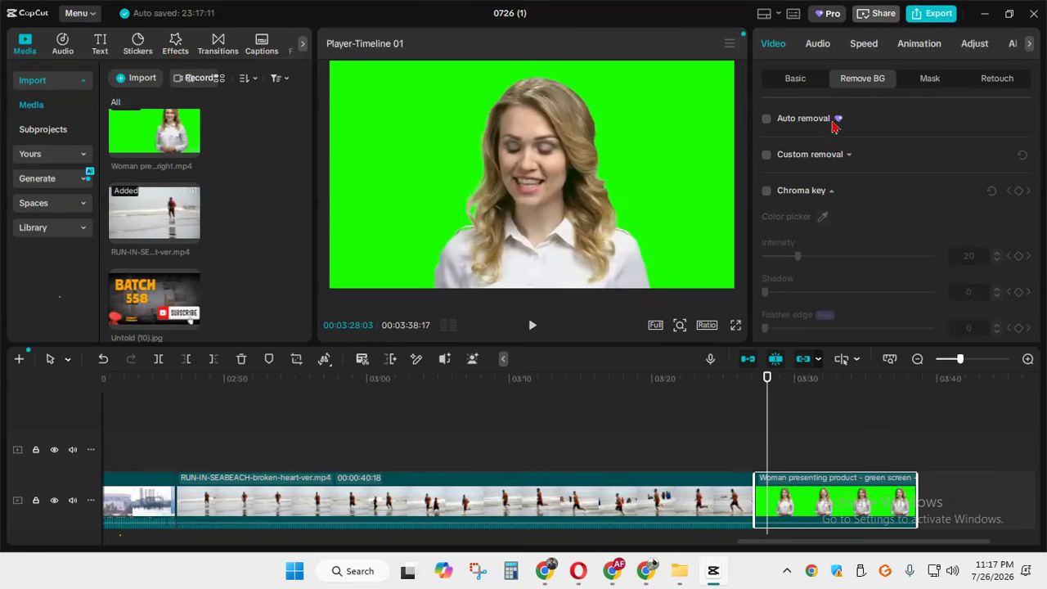
Show the presenter clip's Retouch settings and scroll through the Skin options
click(998, 87)
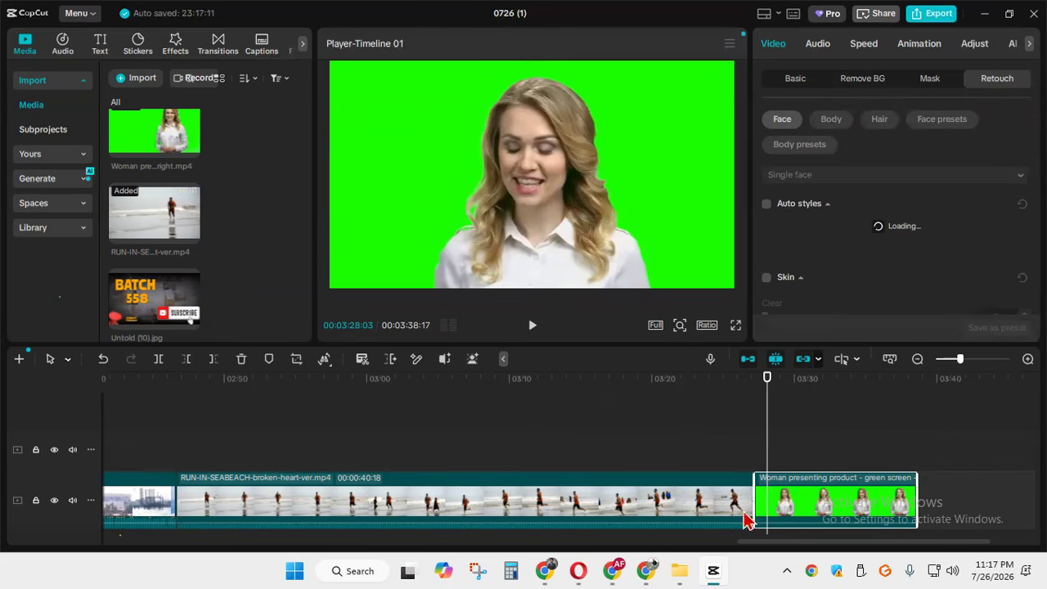
scroll(877, 251, down, 3)
scroll(874, 249, up, 3)
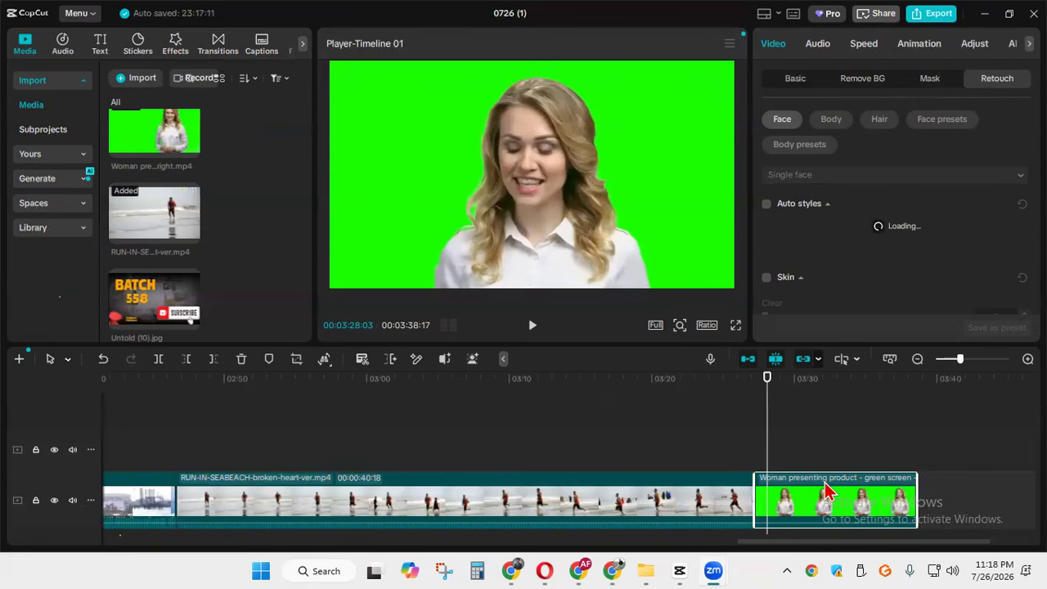
scroll(798, 303, down, 3)
scroll(851, 279, up, 3)
scroll(767, 304, down, 3)
scroll(859, 250, down, 3)
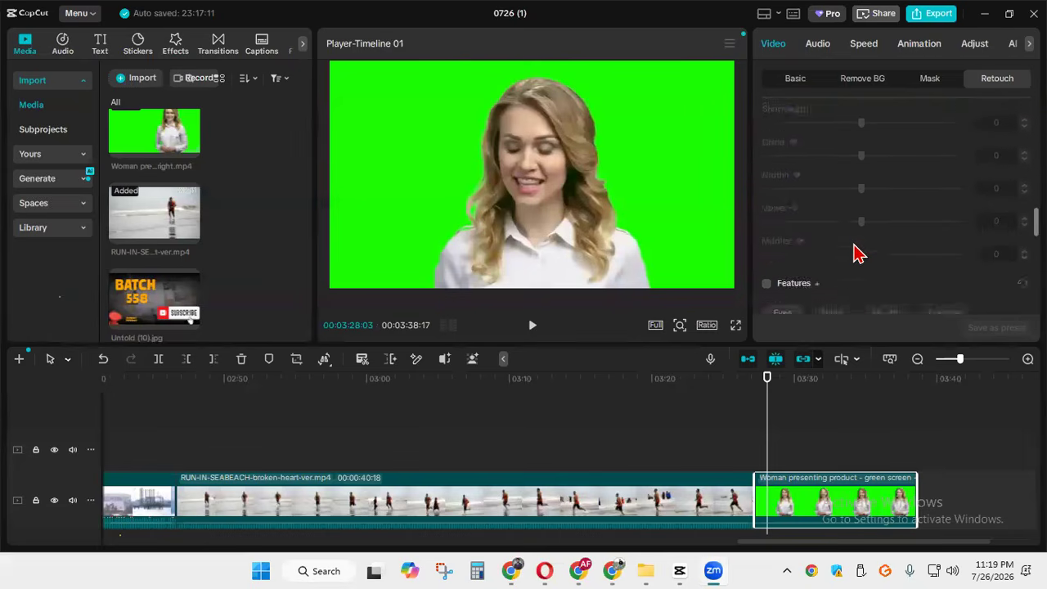
scroll(851, 250, up, 5)
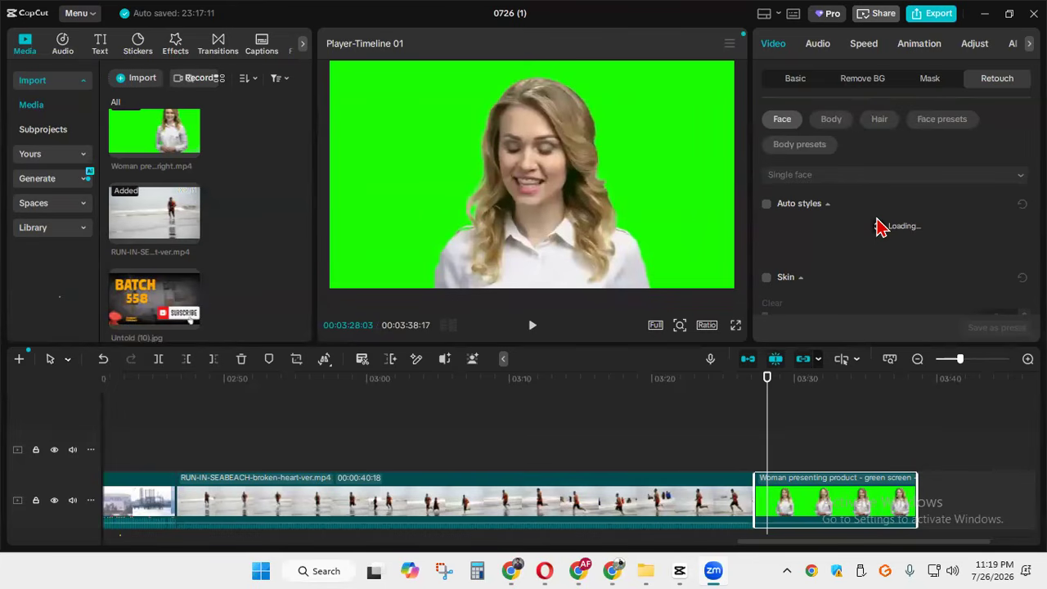
scroll(777, 270, down, 1)
scroll(777, 271, down, 2)
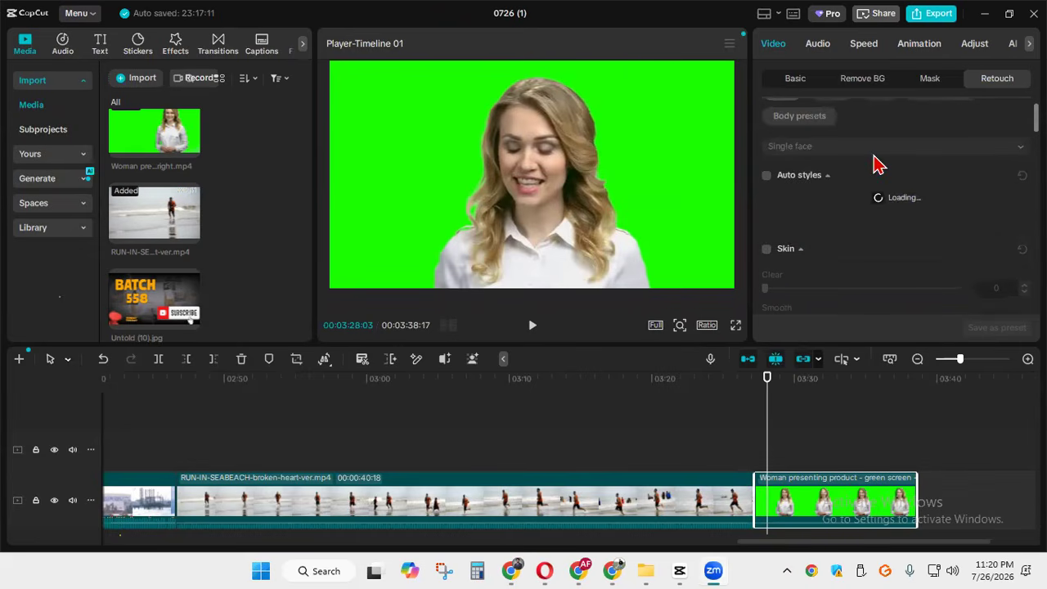
scroll(875, 164, up, 1)
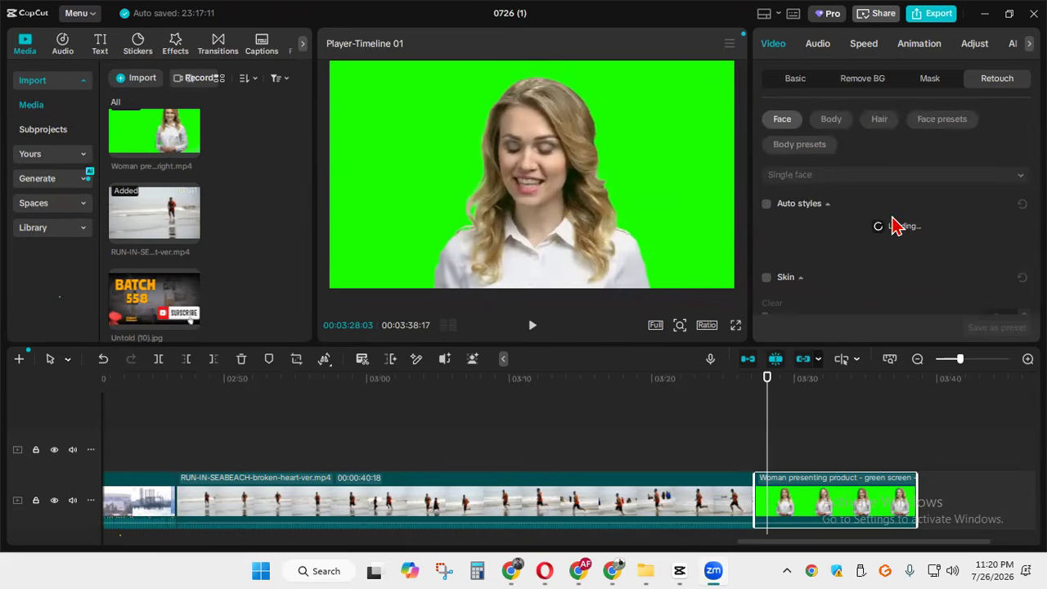
Switch to the Audio settings and bring up the Voiceover recorder
click(818, 49)
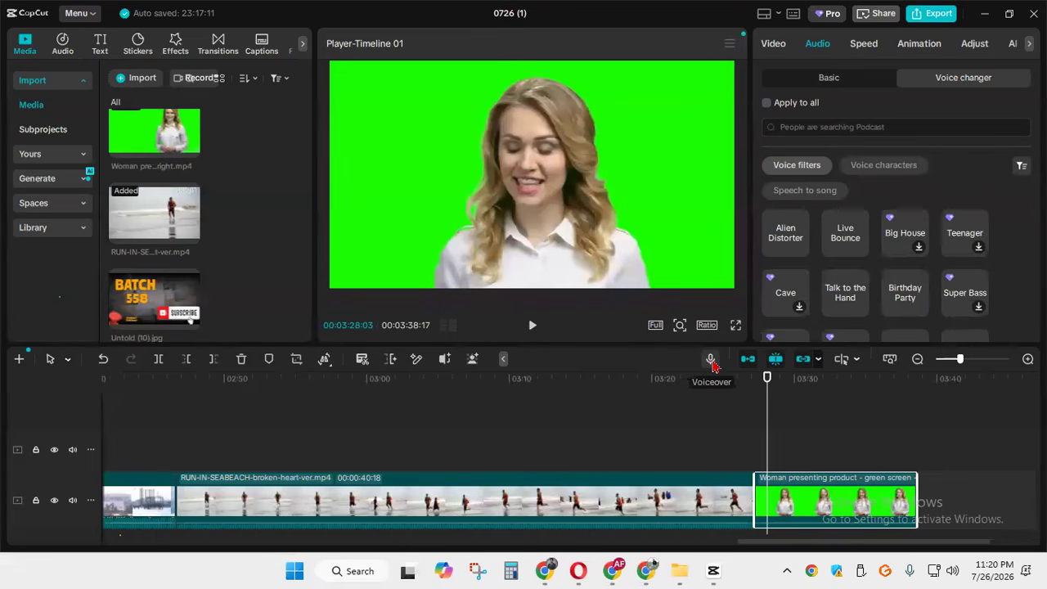
click(711, 361)
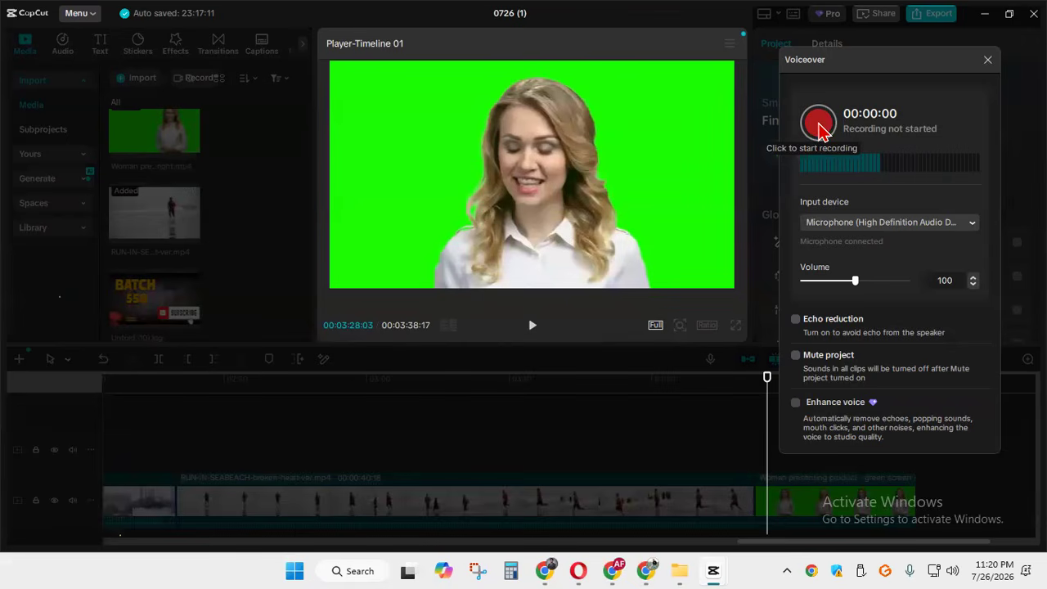
Record about 20 seconds of voiceover as Voiceover1, then close the recorder
click(819, 125)
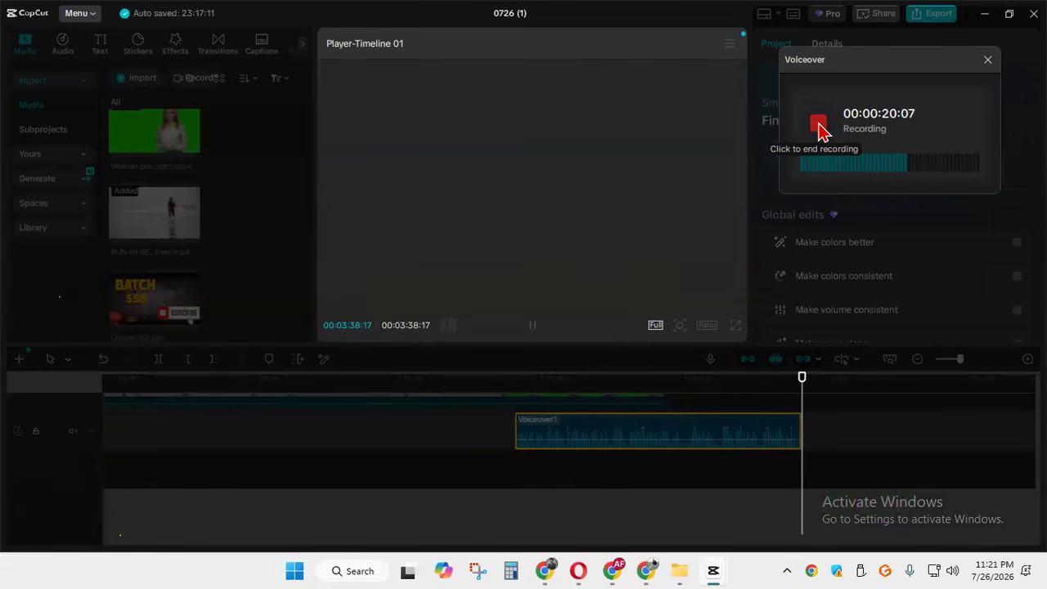
click(819, 124)
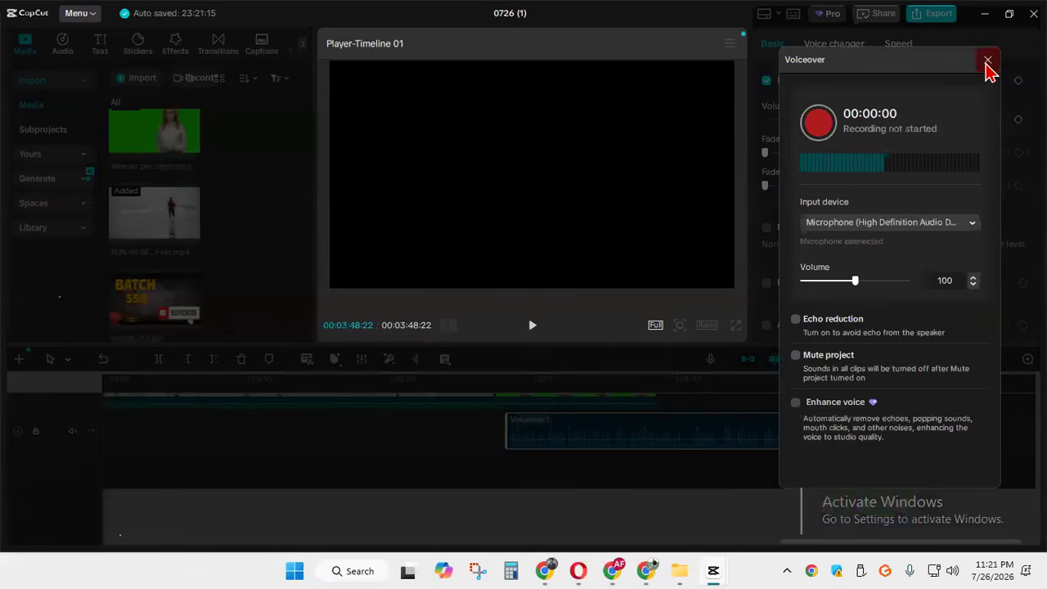
click(988, 62)
Play the presenter section with the voiceover, then raise Voiceover1's volume to 10.7dB
drag(801, 387, 510, 407)
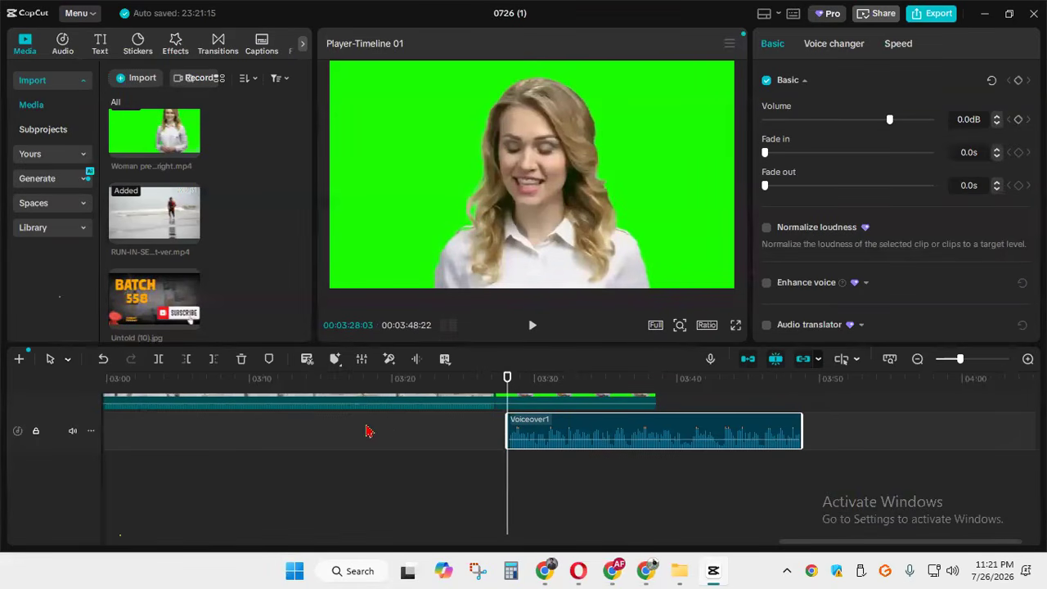
click(532, 327)
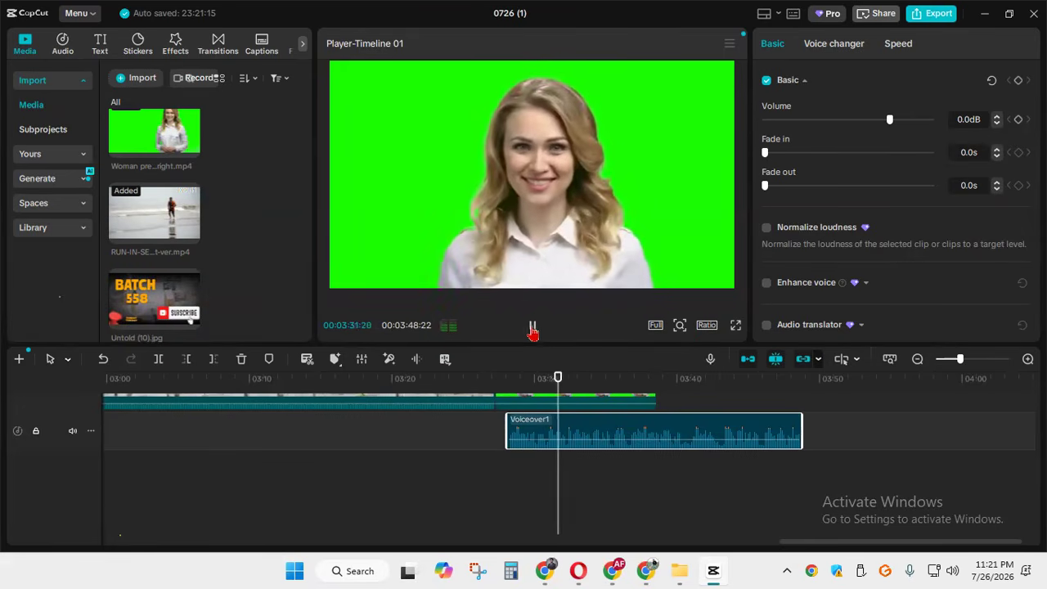
click(954, 565)
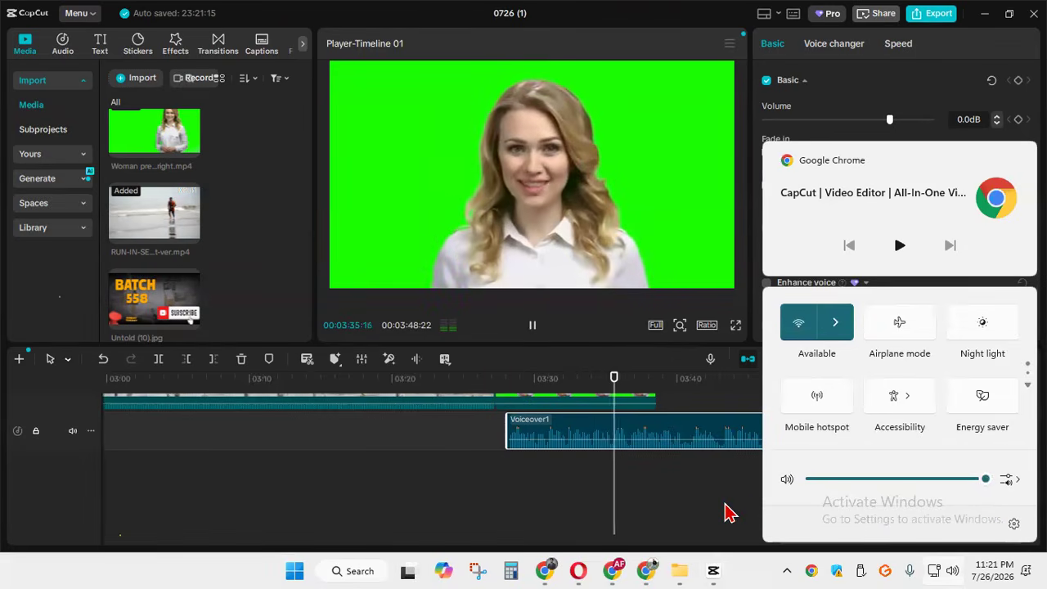
click(701, 510)
click(710, 449)
key(space)
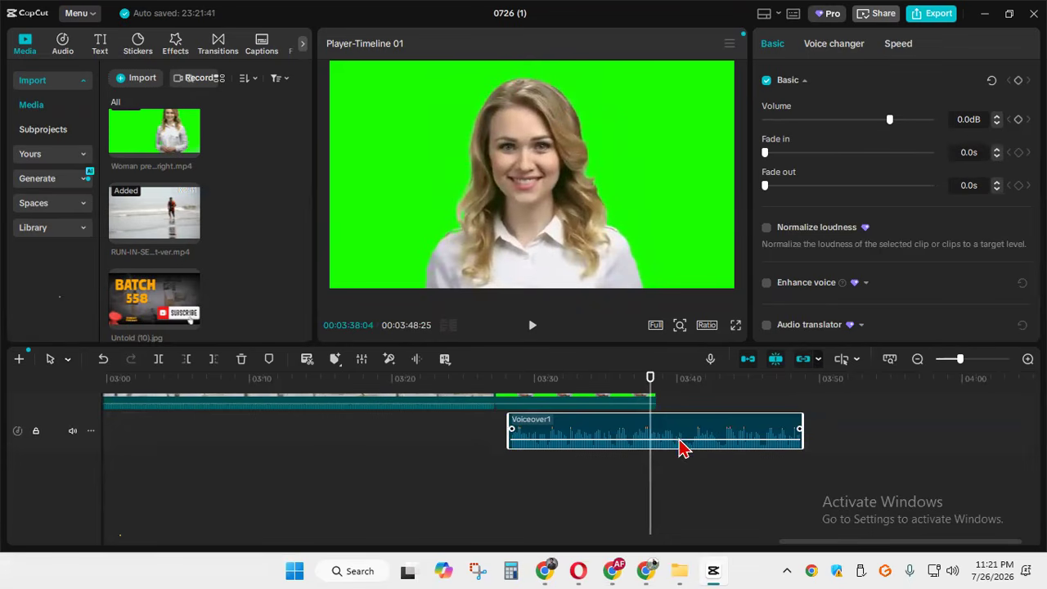
drag(681, 441, 680, 434)
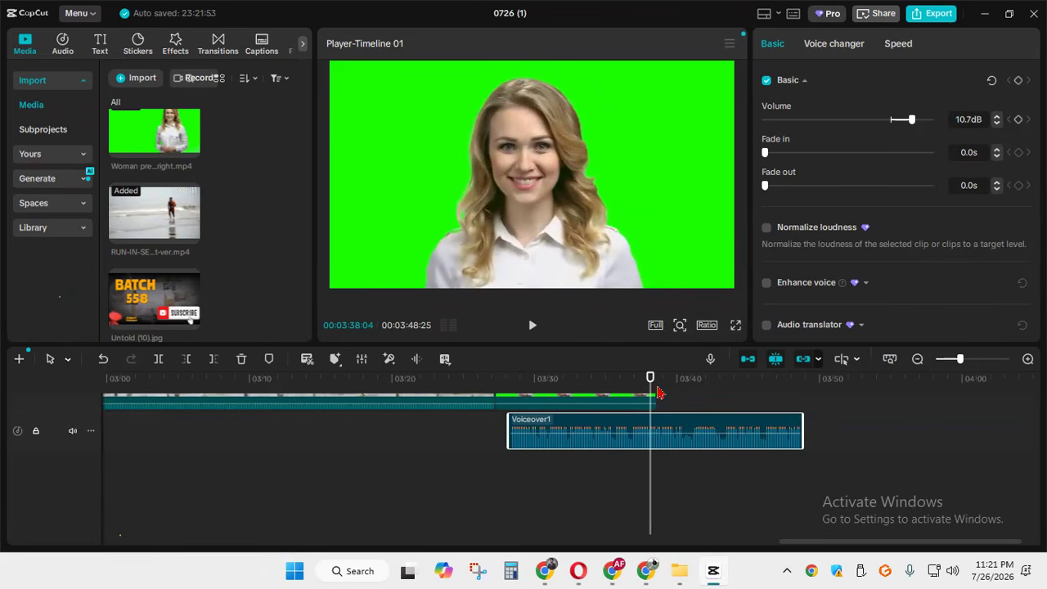
Replay to compare, try -15.5dB, and settle Voiceover1's volume at 2.0dB
drag(652, 395, 514, 407)
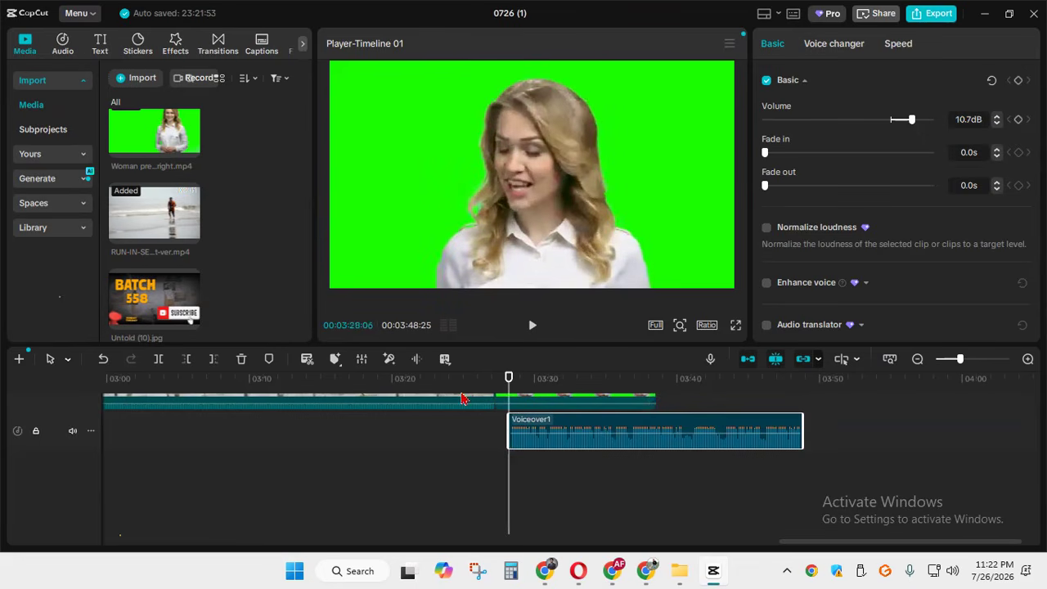
click(532, 328)
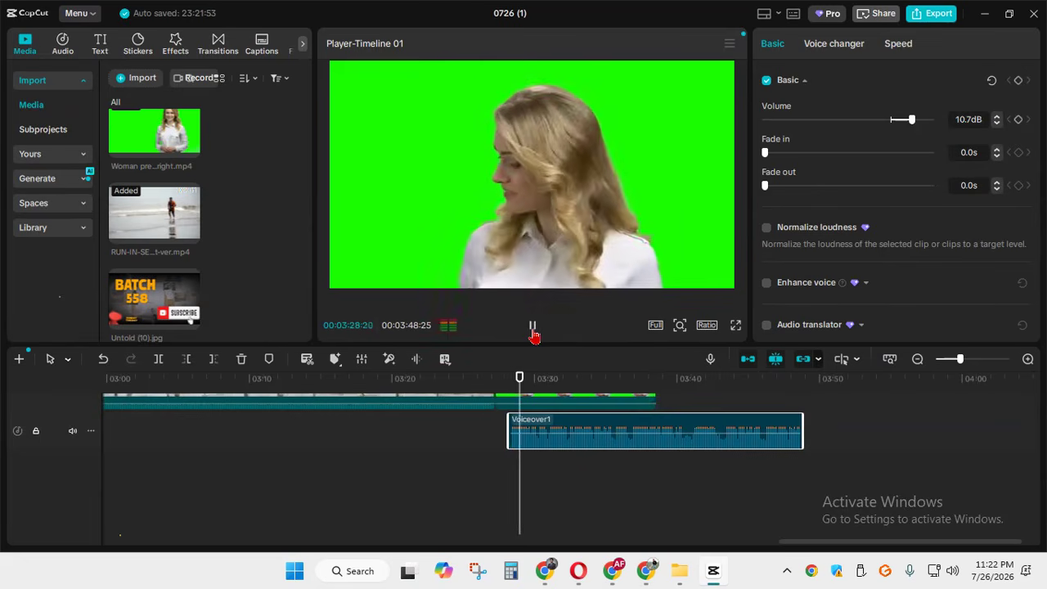
click(532, 327)
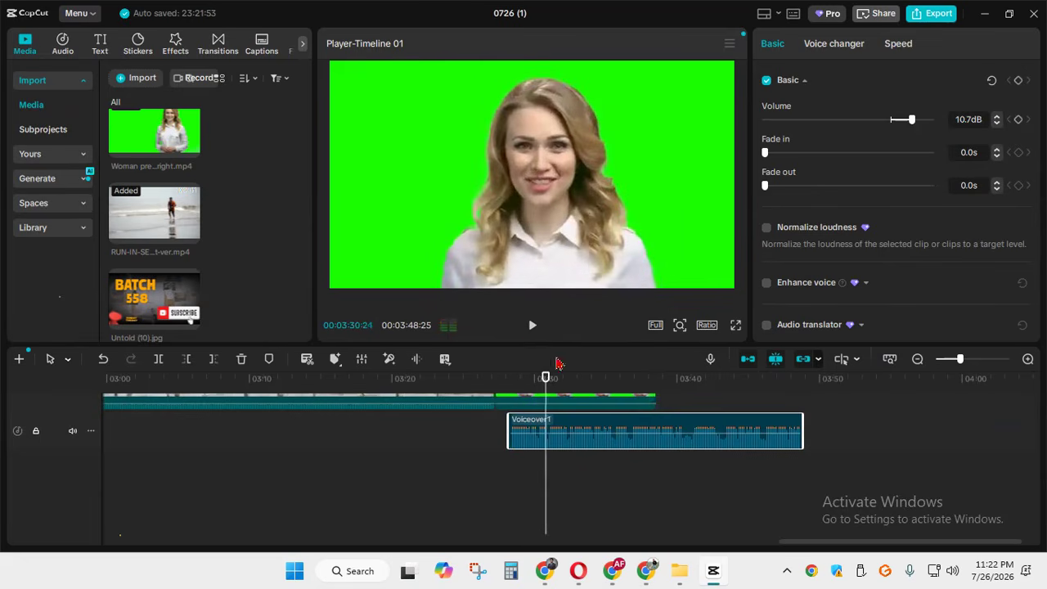
drag(611, 433, 611, 452)
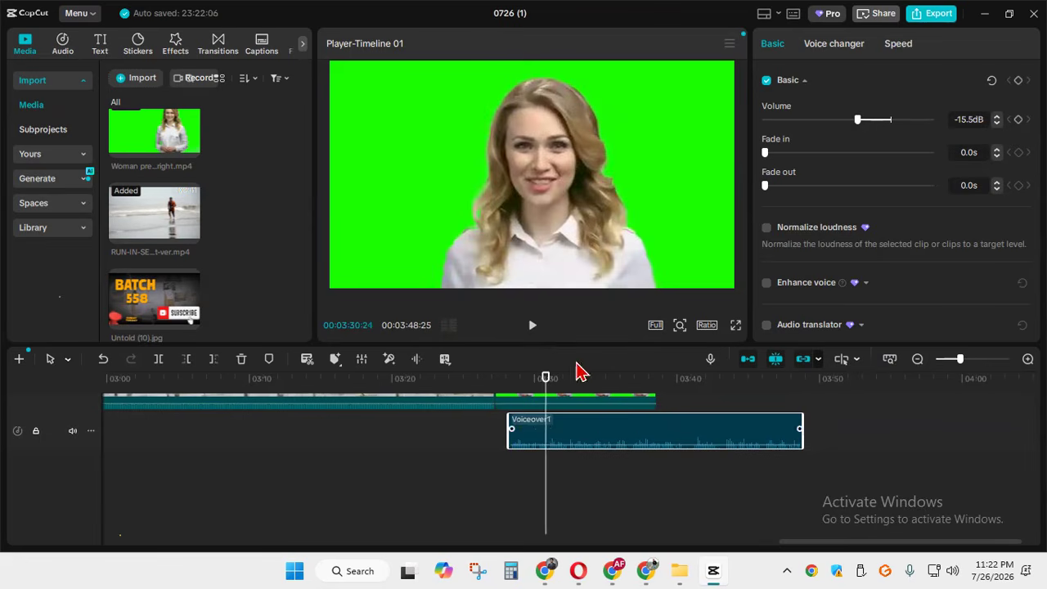
click(535, 334)
click(533, 330)
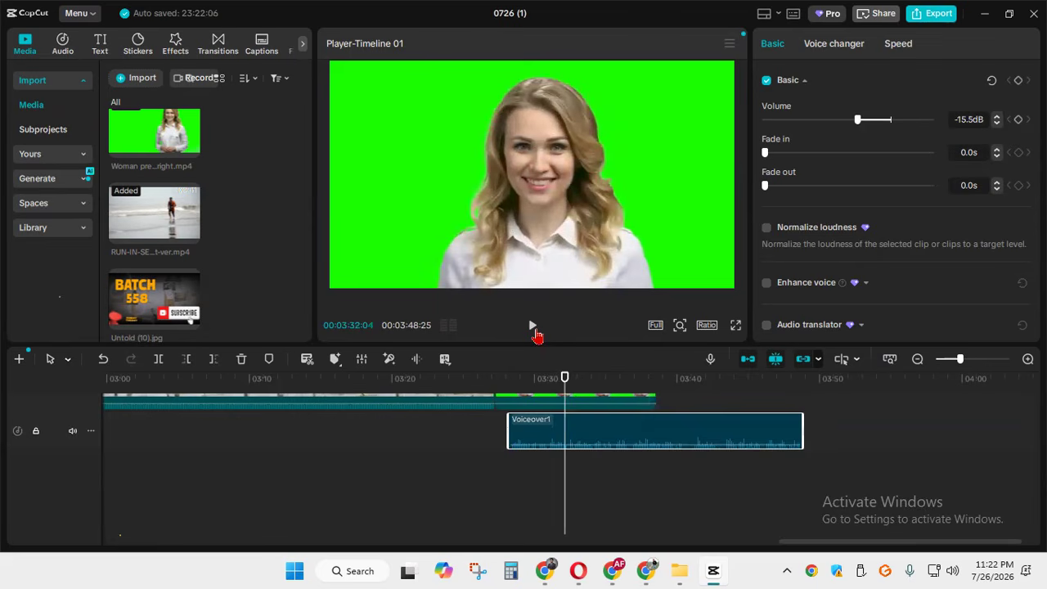
drag(583, 445, 582, 429)
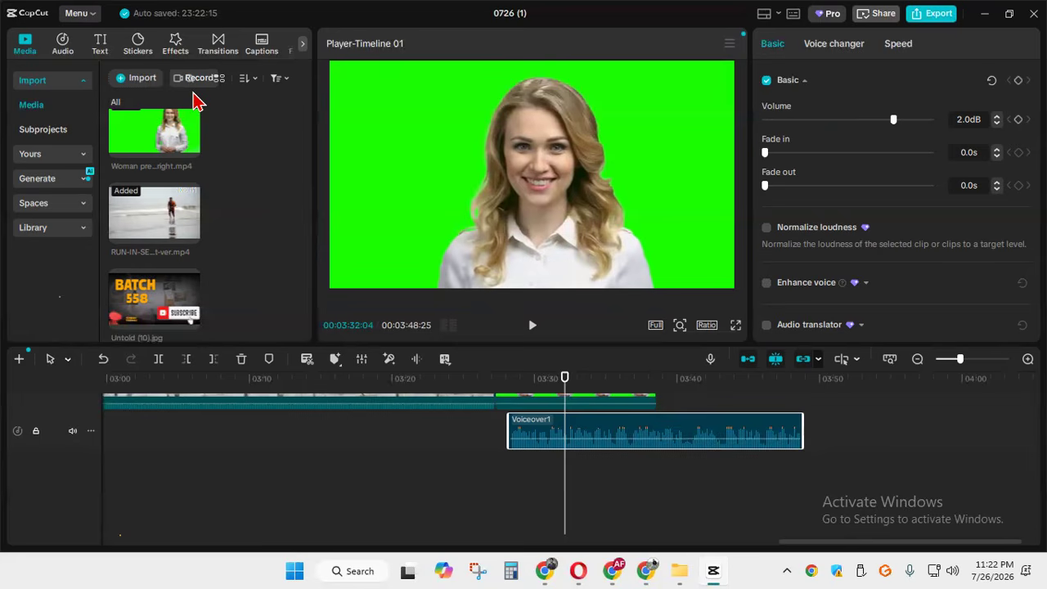
Import 0725 (1).MP3 from the Excel folder on New Volume (D:)
click(143, 80)
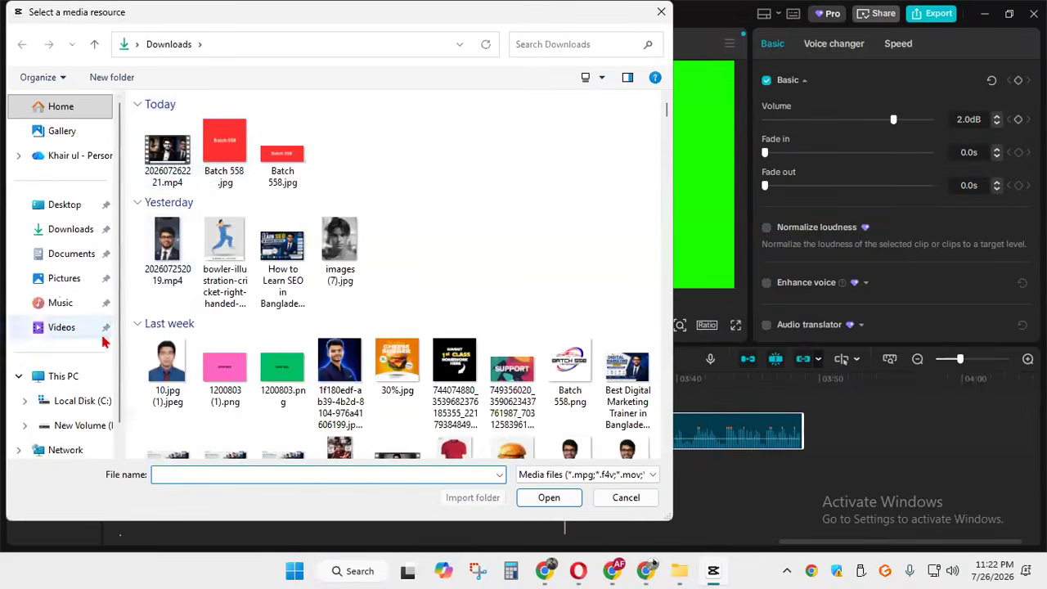
click(90, 396)
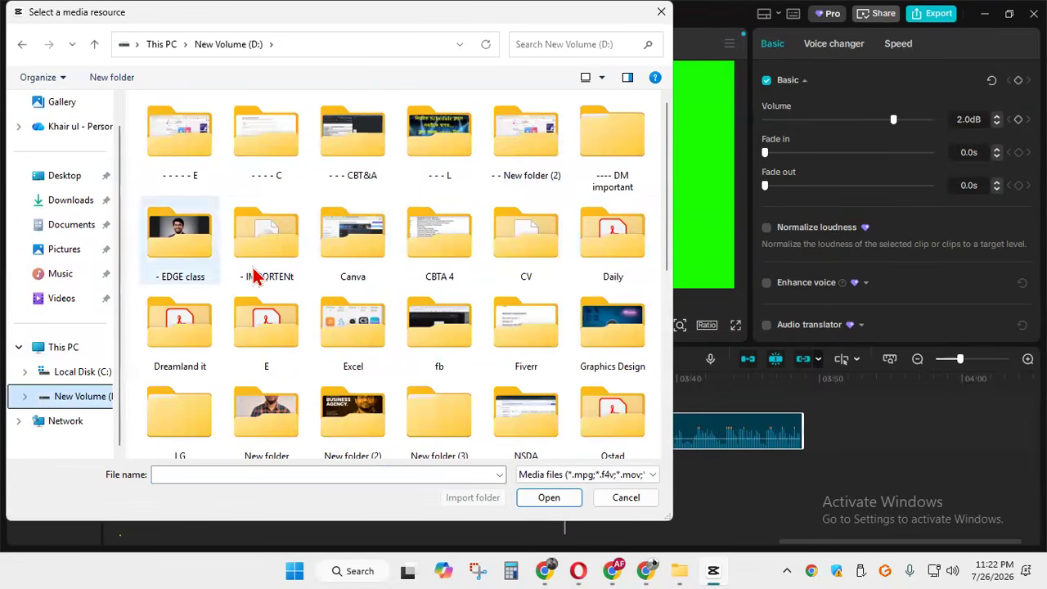
double_click(353, 326)
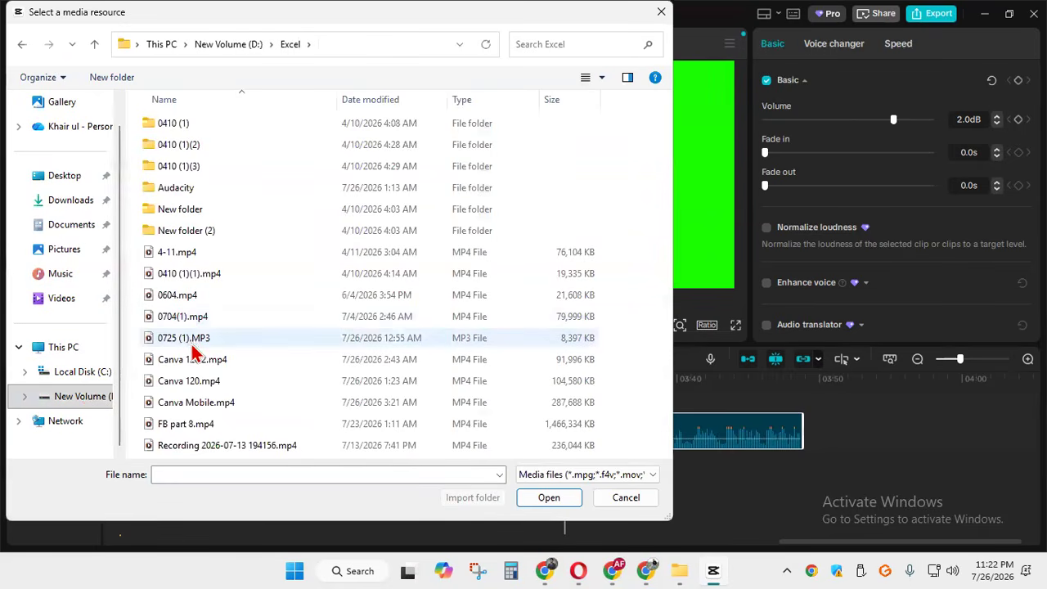
click(187, 343)
click(540, 497)
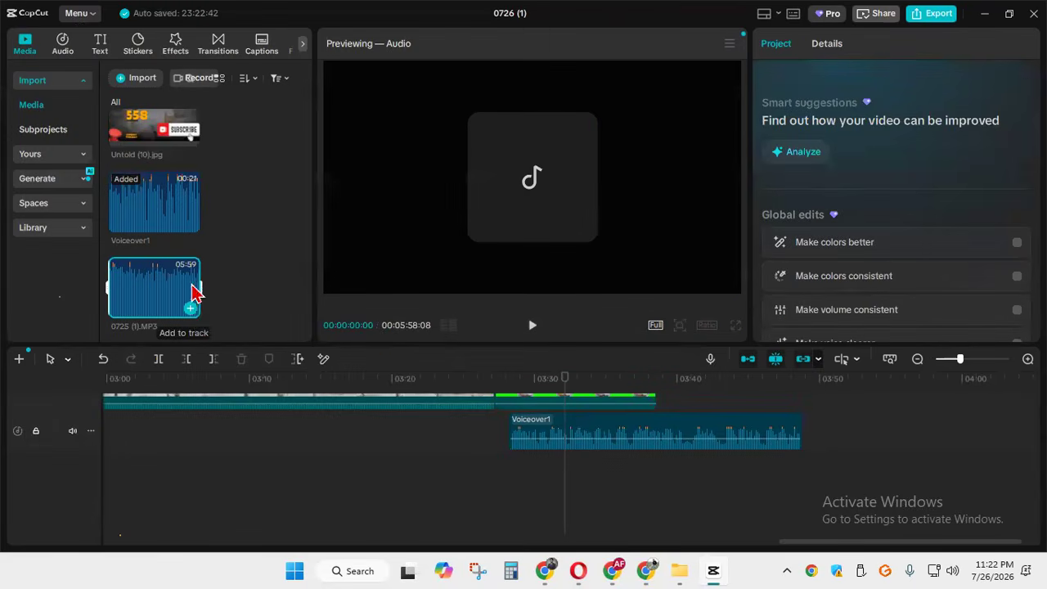
Add 0725 (1).MP3 from the media library to the timeline
scroll(167, 212, down, 5)
scroll(175, 210, down, 3)
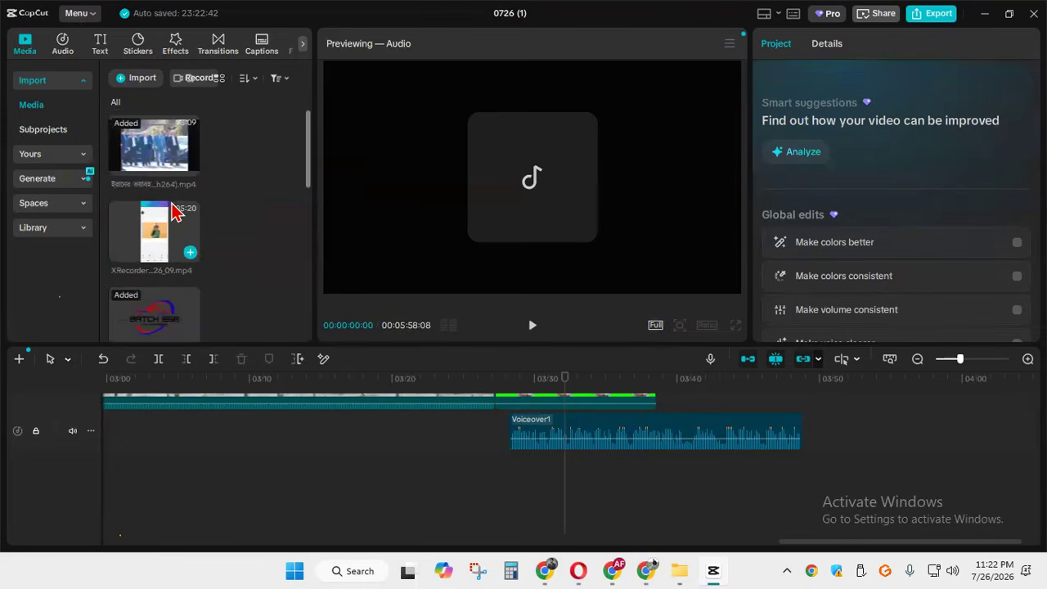
scroll(187, 299, up, 7)
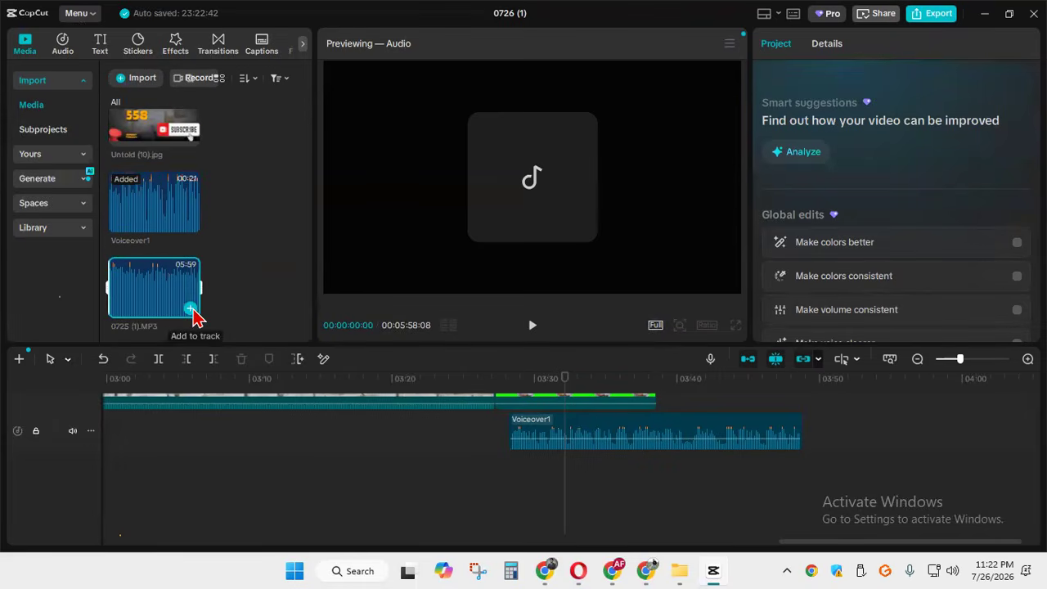
click(190, 308)
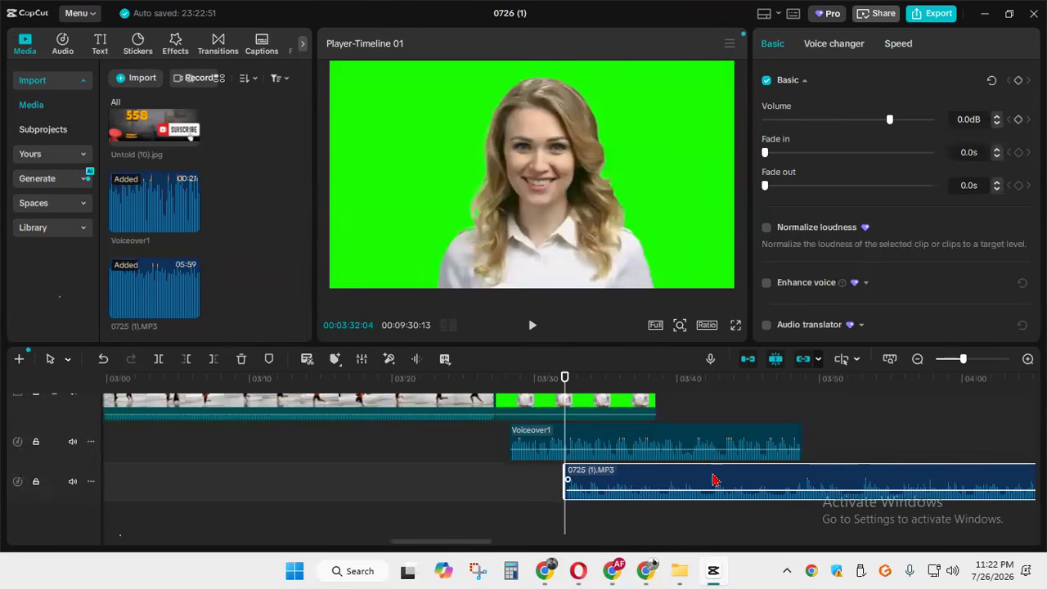
Align the MP3 clip's start and move Voiceover1 earlier to about 03:00
drag(671, 469, 652, 468)
click(573, 405)
drag(565, 402, 803, 417)
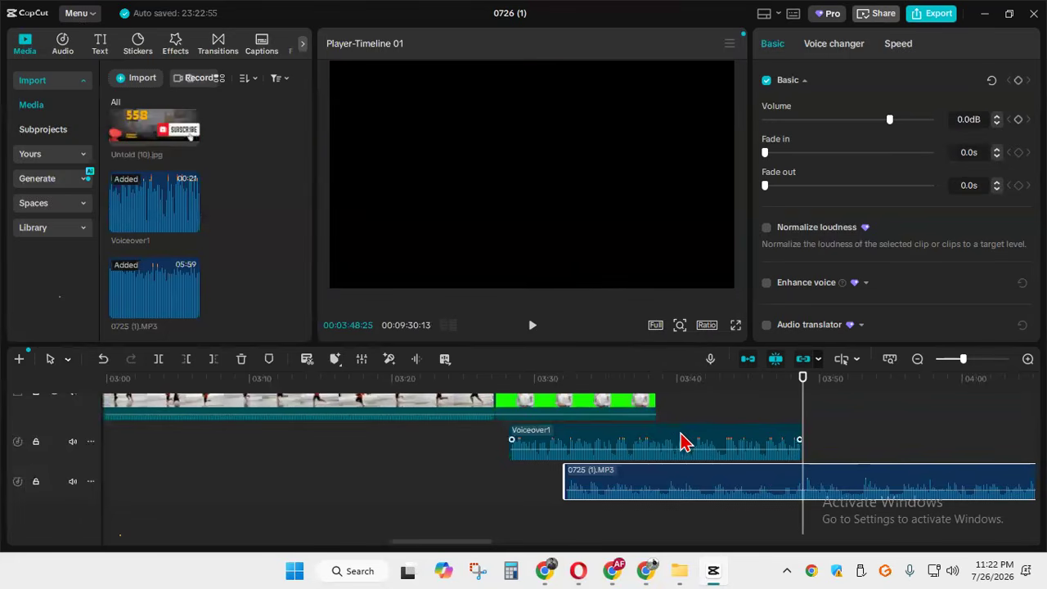
drag(706, 439, 213, 441)
Split the 0725 (1).MP3 clip at 03:46:23 and delete the tail after the cut
drag(798, 409, 774, 406)
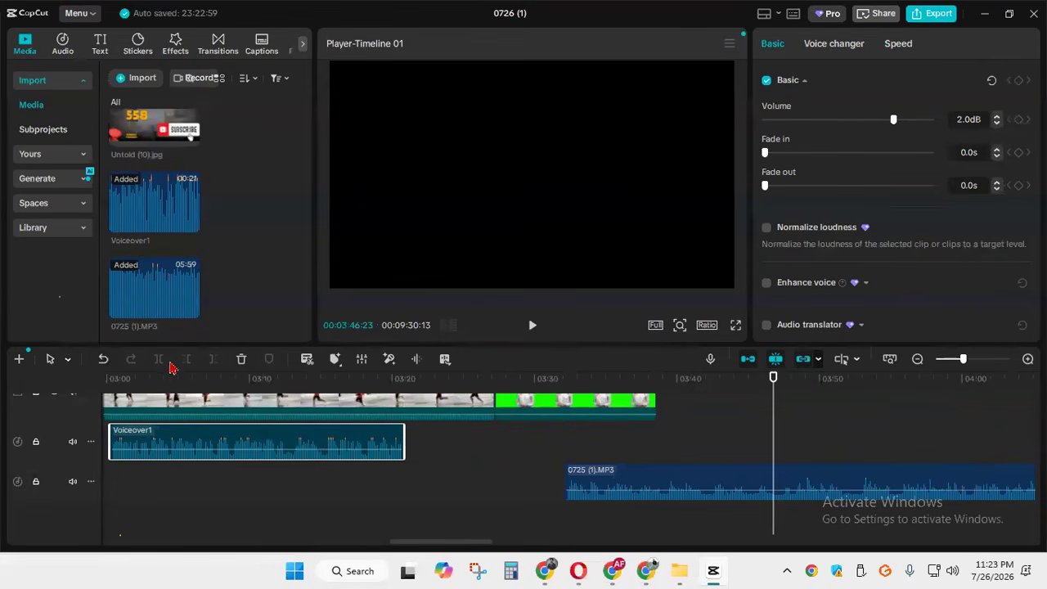
click(724, 479)
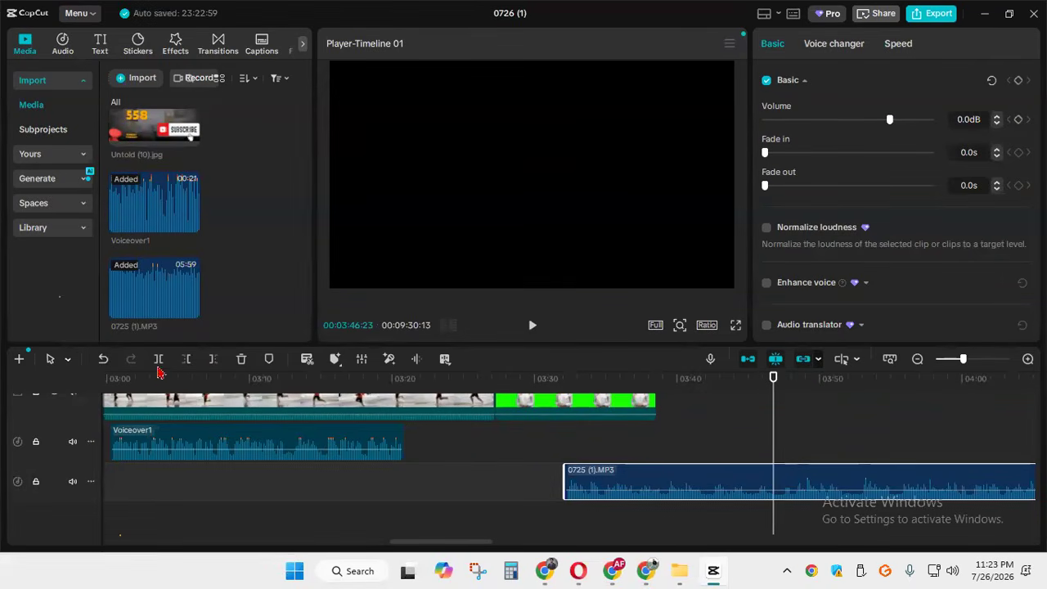
click(158, 360)
click(828, 491)
key(Delete)
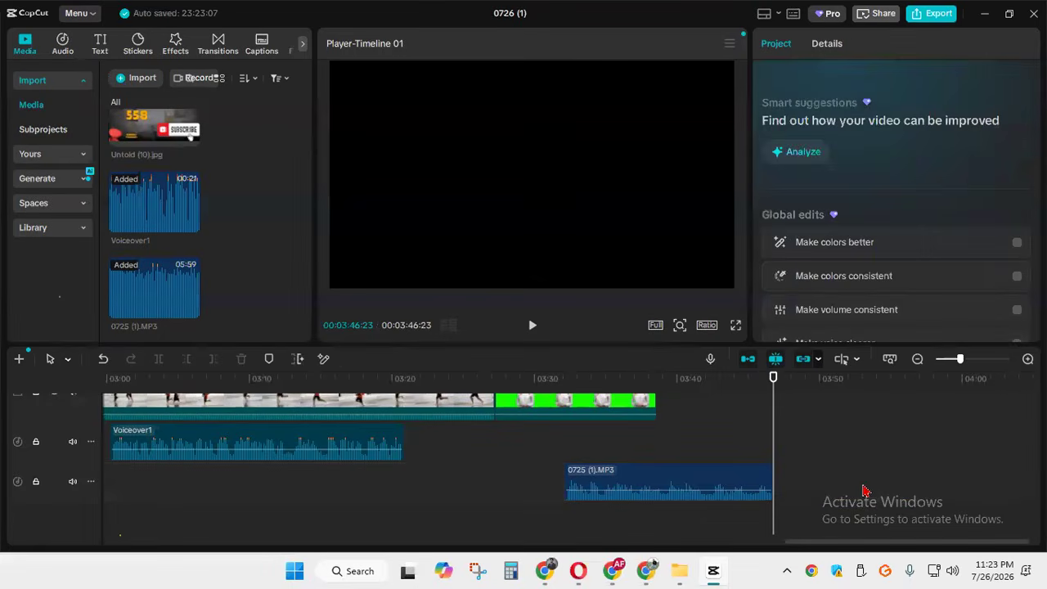
drag(778, 433, 575, 428)
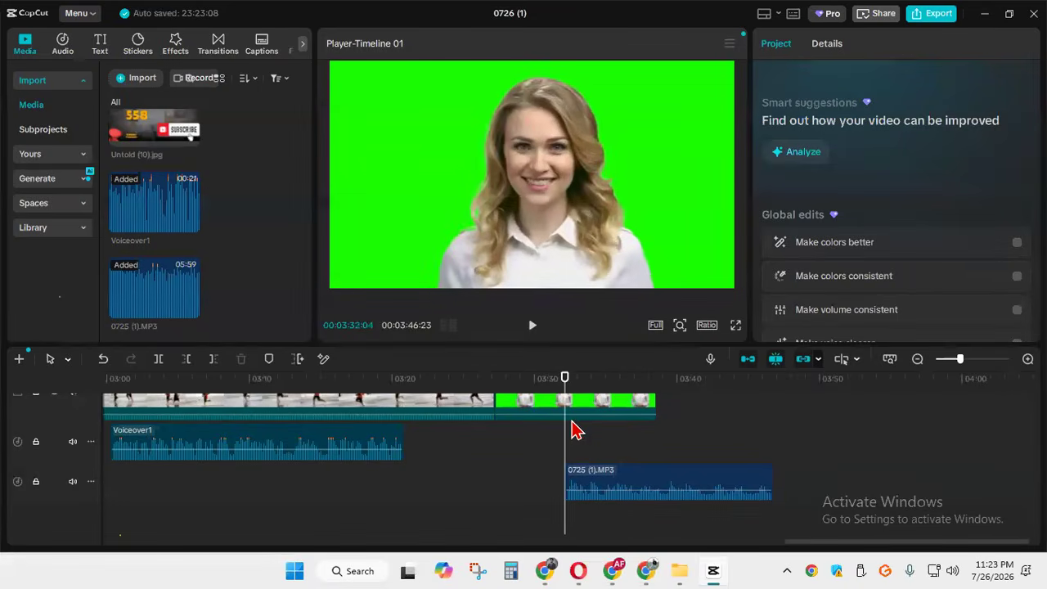
Select the 0725 (1).MP3 clip and raise its volume to 8.5dB
click(647, 475)
click(710, 479)
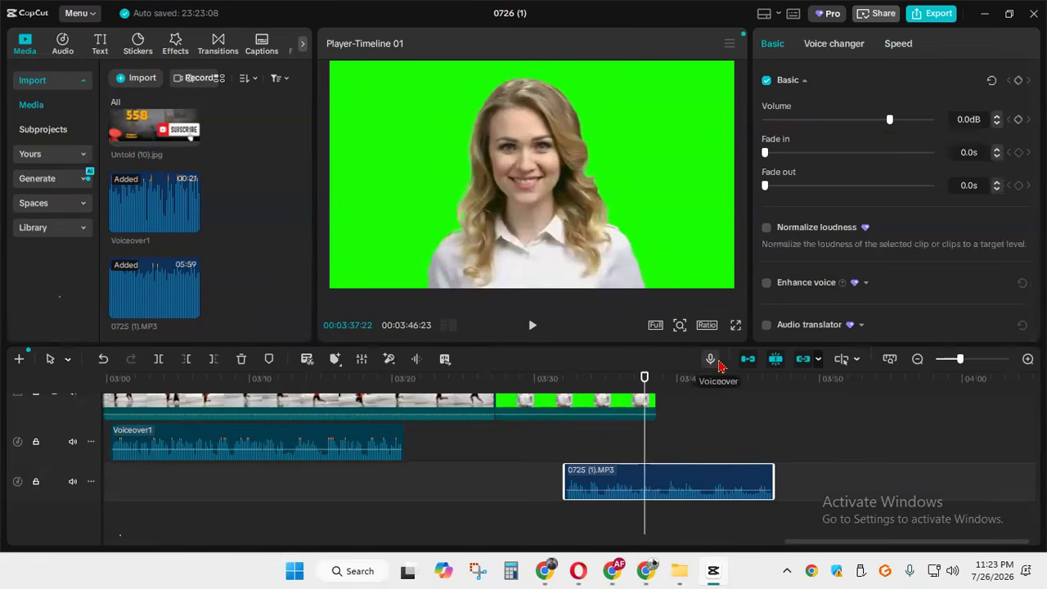
mouse_move(712, 564)
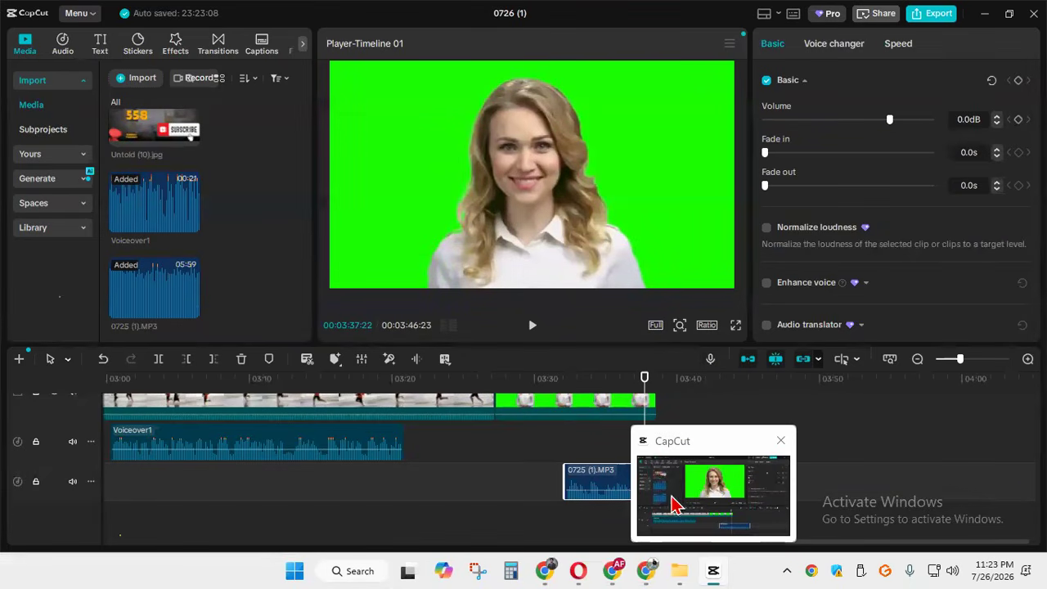
click(702, 499)
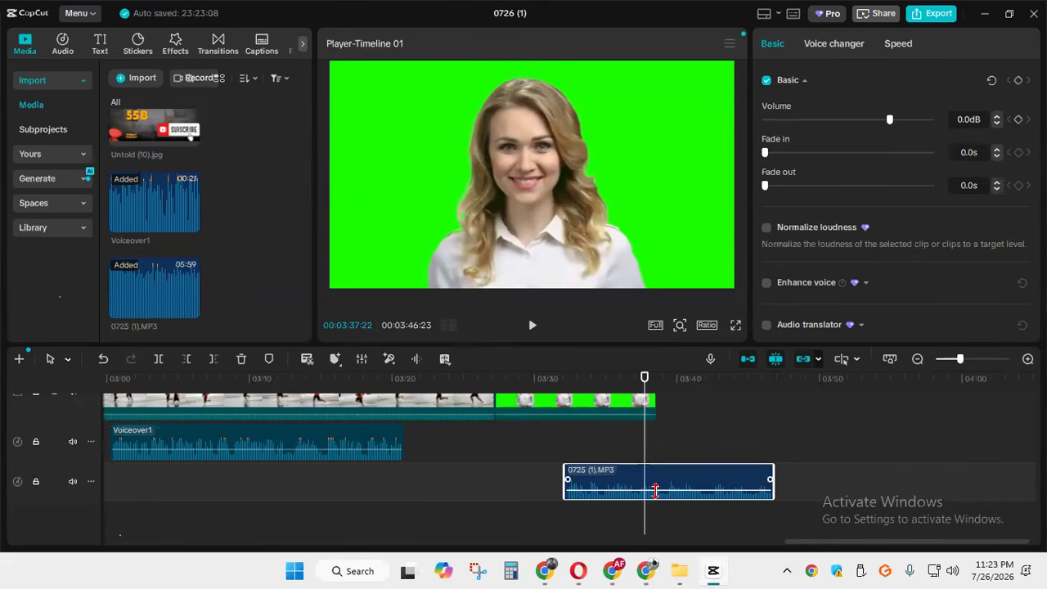
mouse_move(655, 490)
drag(656, 491, 656, 481)
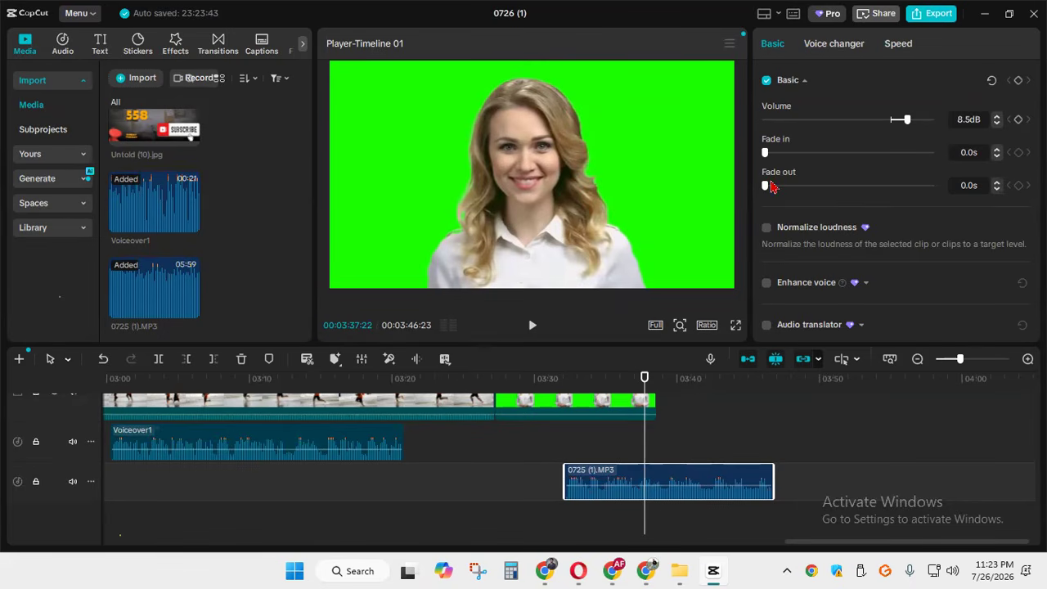
Add a fade-in to the start of the song around 03:32:04
click(544, 419)
click(547, 430)
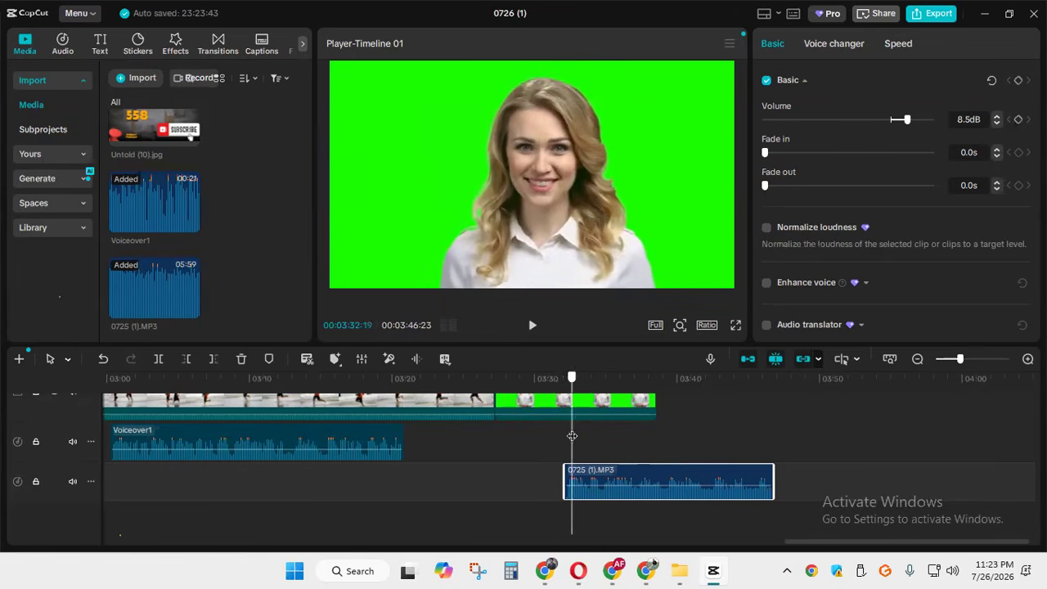
drag(767, 154, 860, 165)
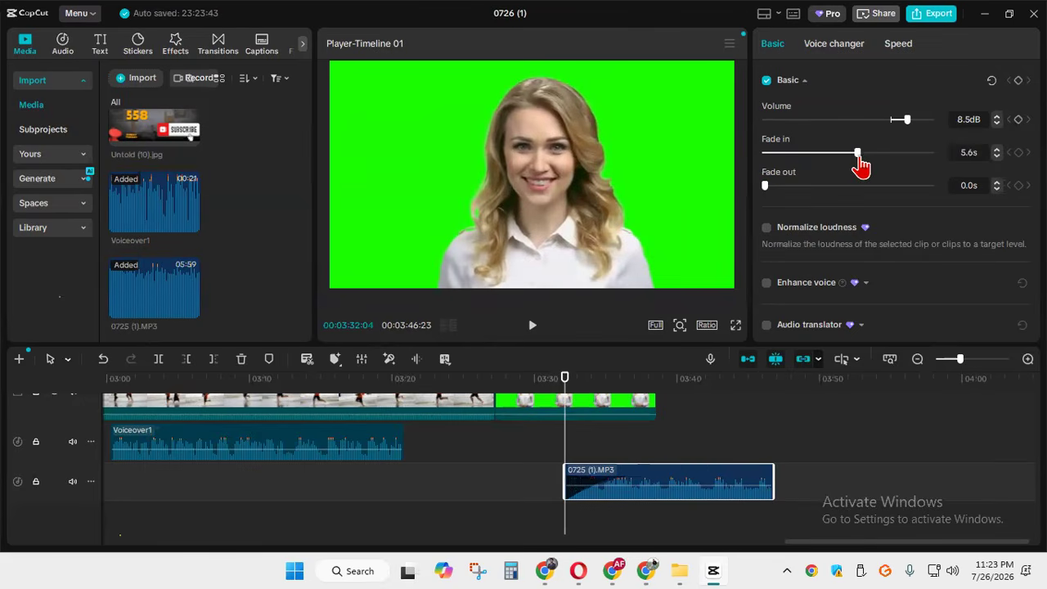
Move the green-screen presenter clip to sit after the beach runners clip
drag(571, 419, 623, 460)
click(563, 440)
mouse_move(610, 404)
mouse_down()
mouse_move(604, 463)
mouse_move(614, 462)
mouse_move(603, 442)
mouse_move(727, 442)
mouse_up()
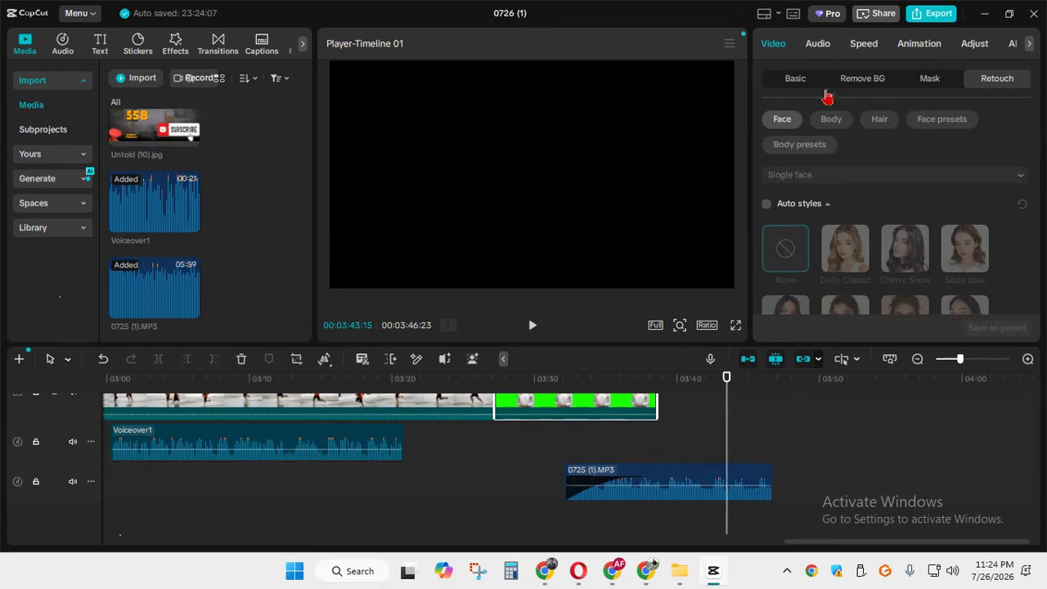
Try a fade-out on the song, then reset both fade-in and fade-out to 0.0s
click(686, 483)
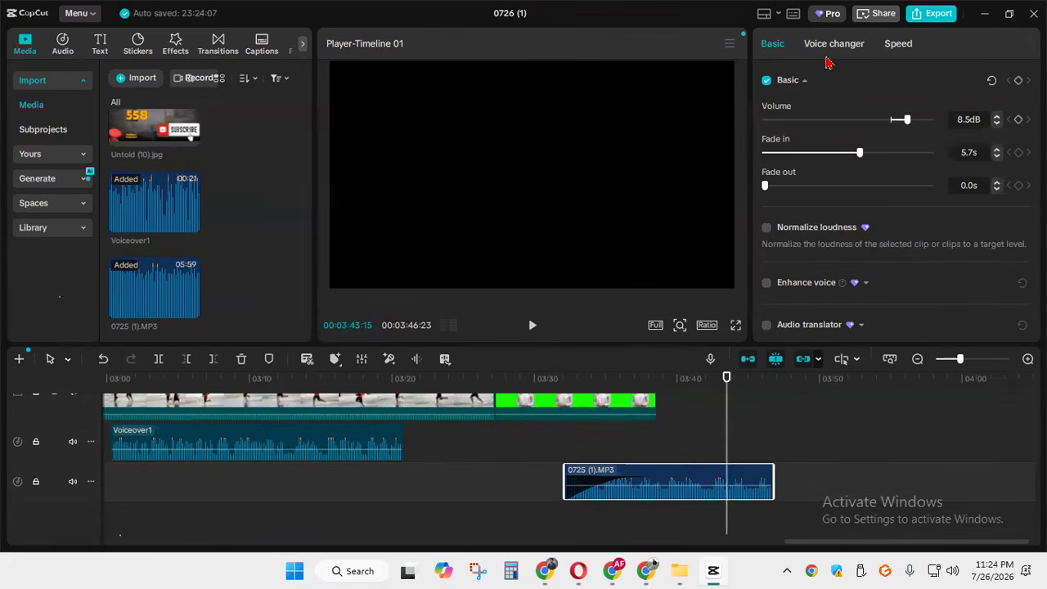
drag(766, 189, 860, 198)
drag(726, 422, 696, 449)
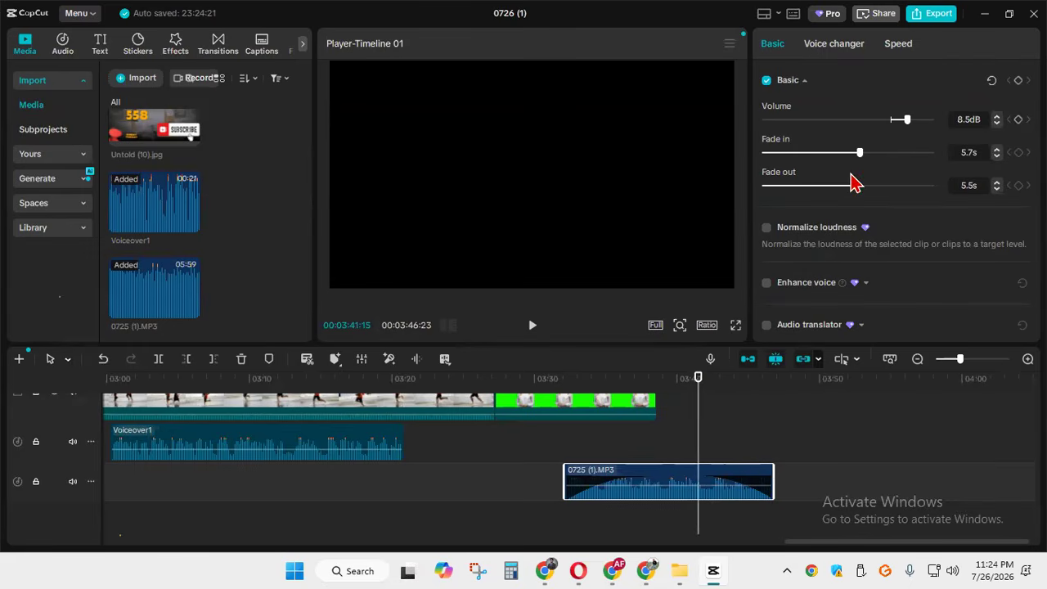
drag(859, 153, 720, 156)
drag(857, 187, 751, 191)
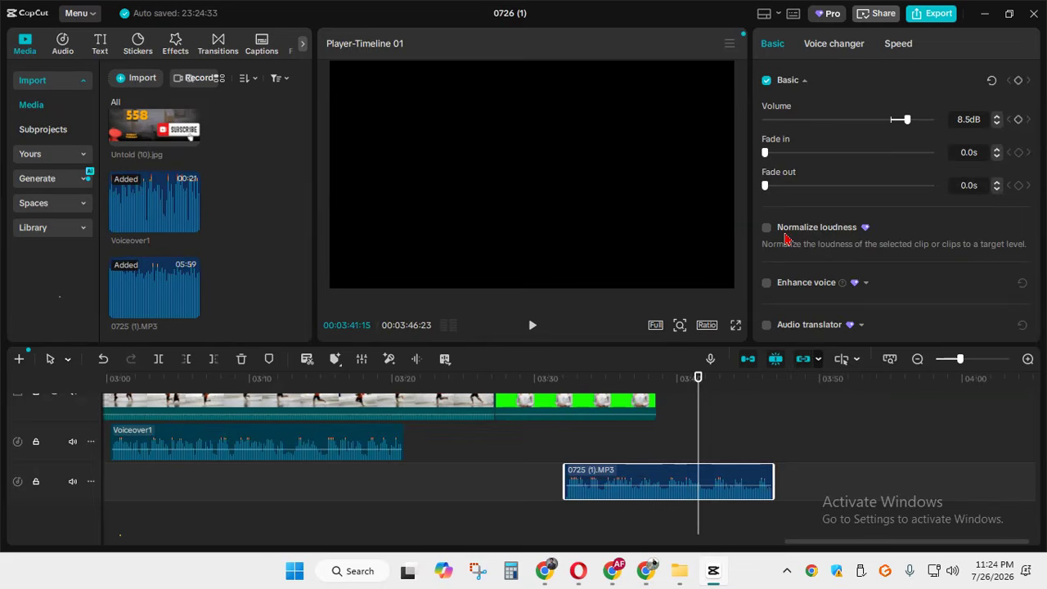
scroll(785, 238, down, 2)
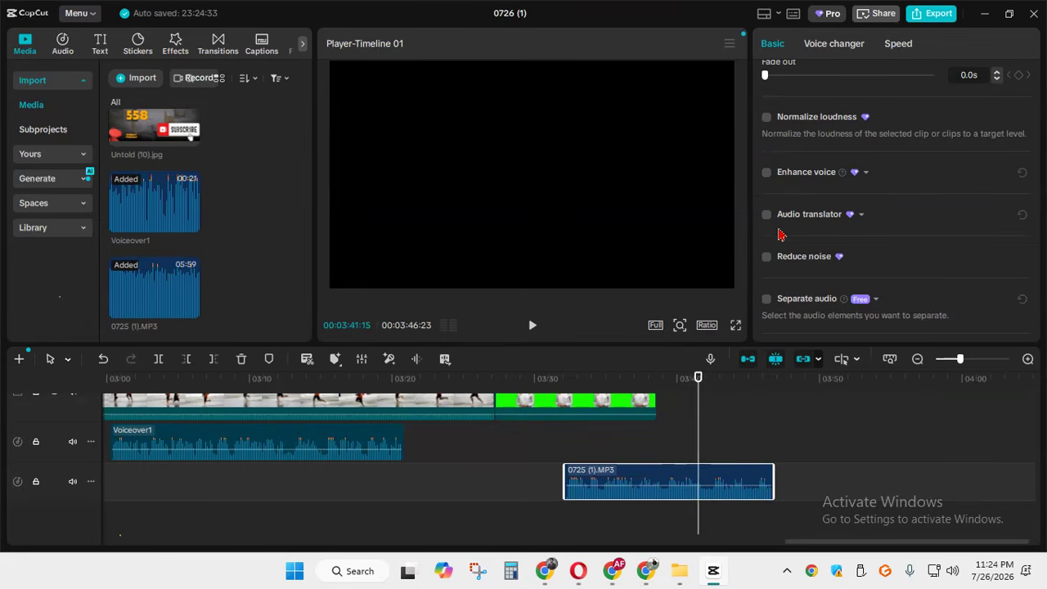
scroll(772, 257, down, 1)
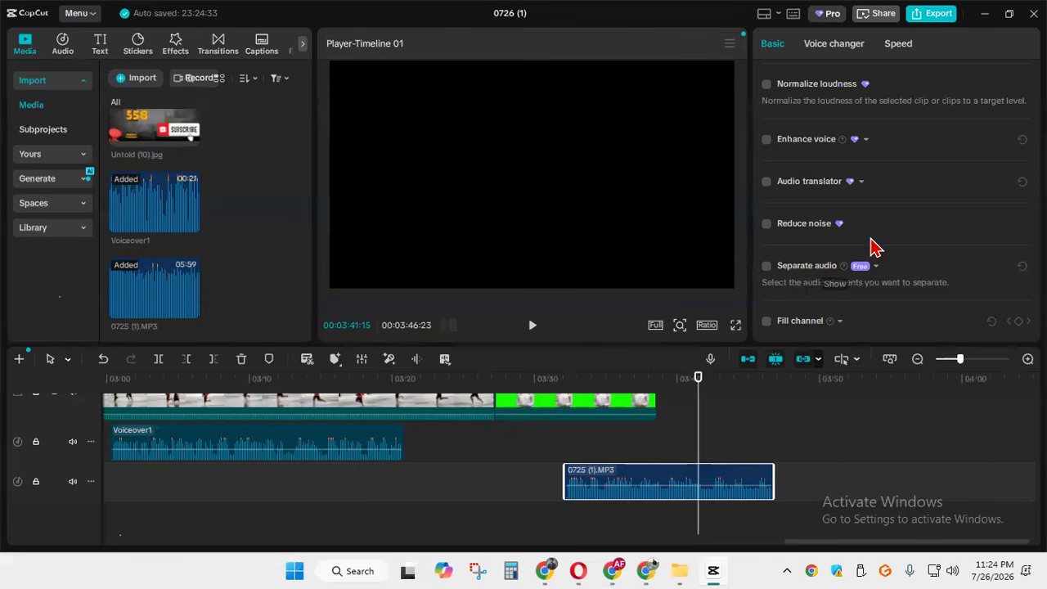
scroll(872, 244, up, 4)
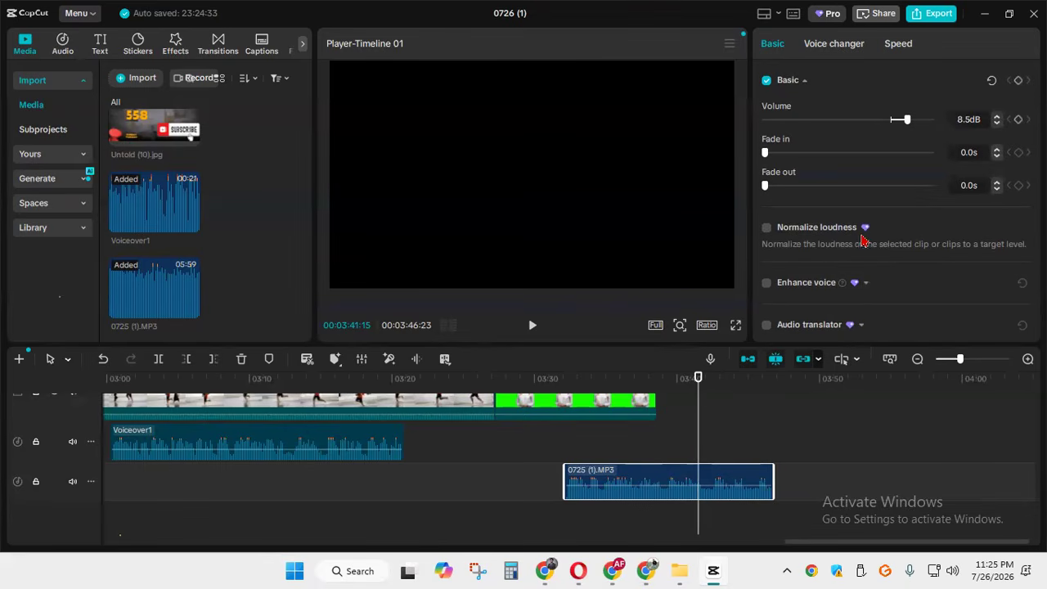
Open the Voice changer for 0725 (1).MP3 and browse the voice character presets
click(851, 47)
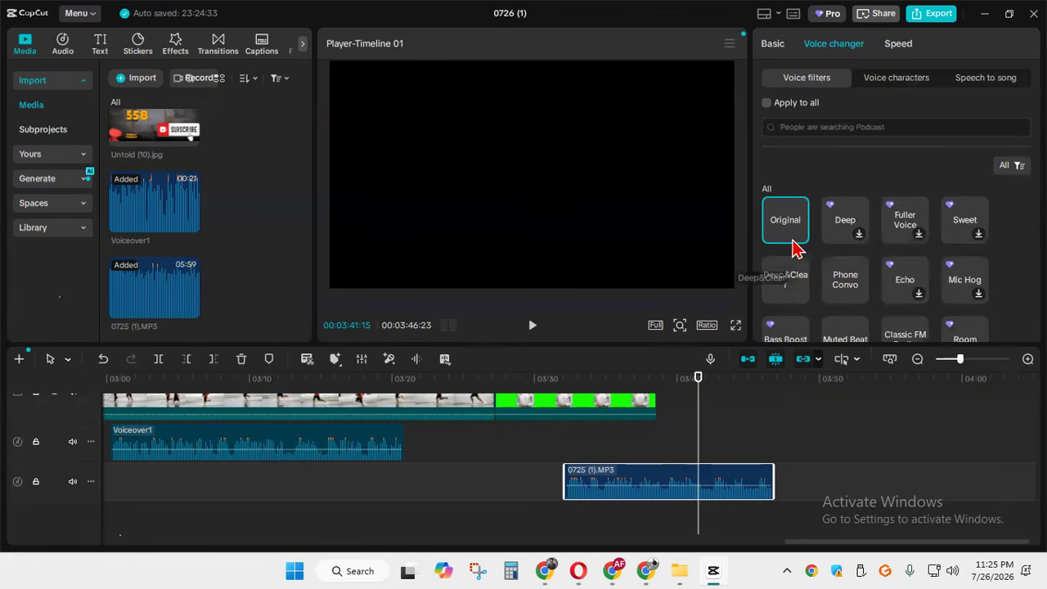
scroll(826, 273, down, 5)
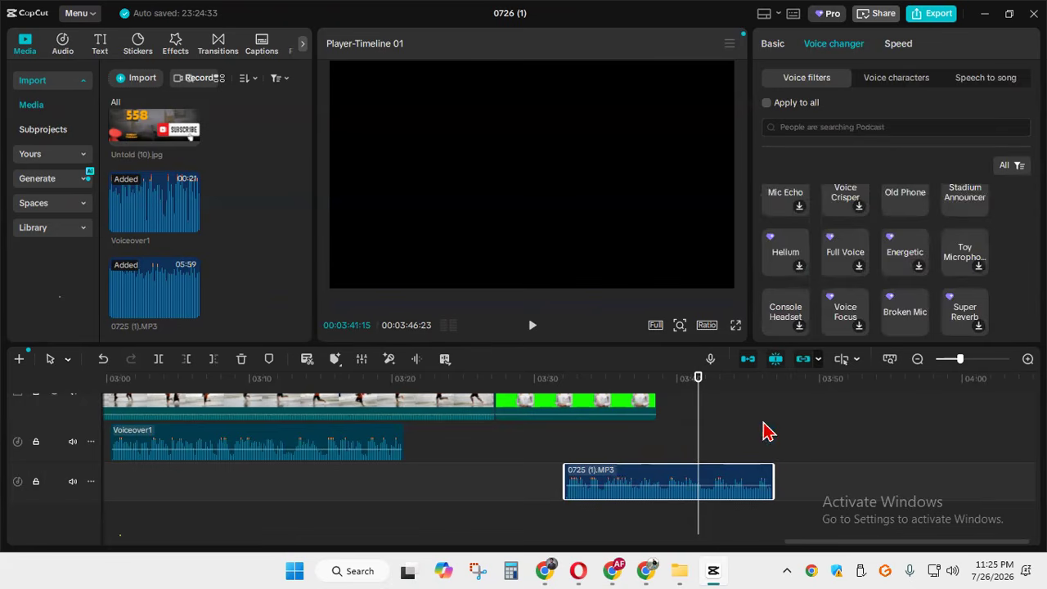
scroll(765, 296, down, 1)
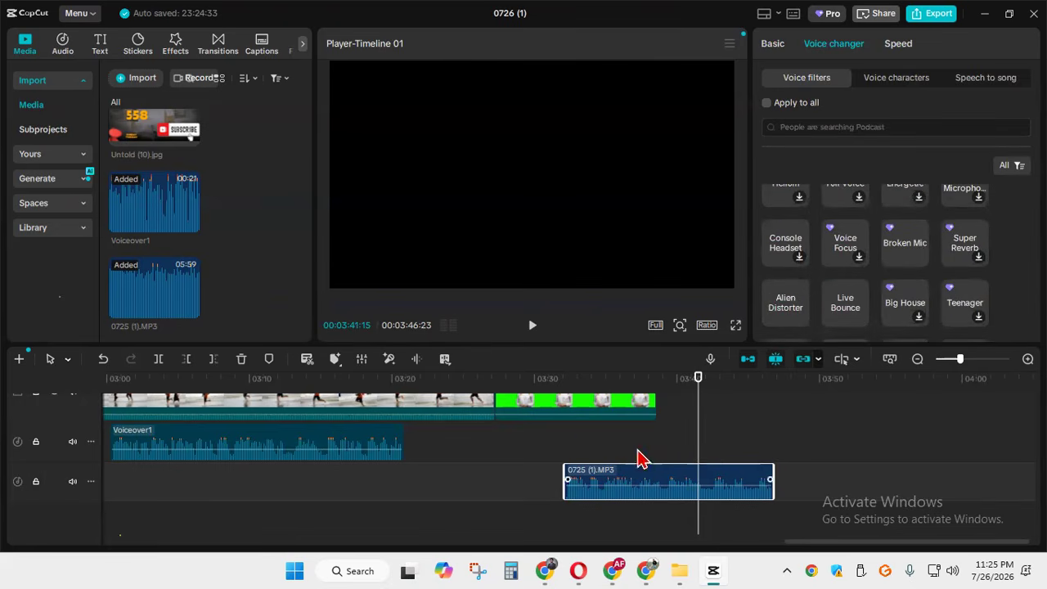
scroll(839, 278, up, 5)
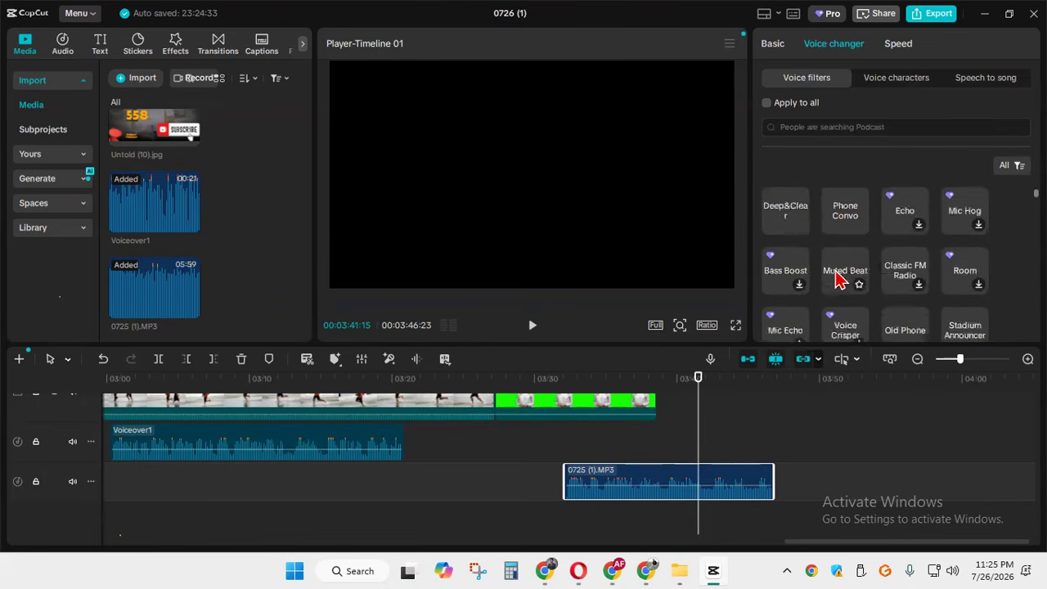
scroll(839, 278, up, 2)
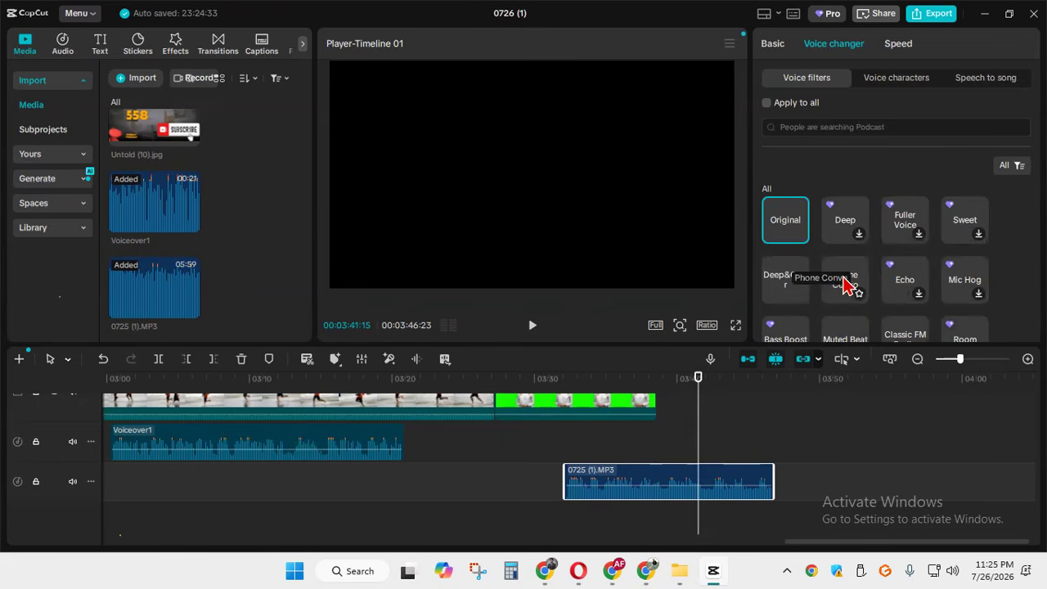
click(896, 82)
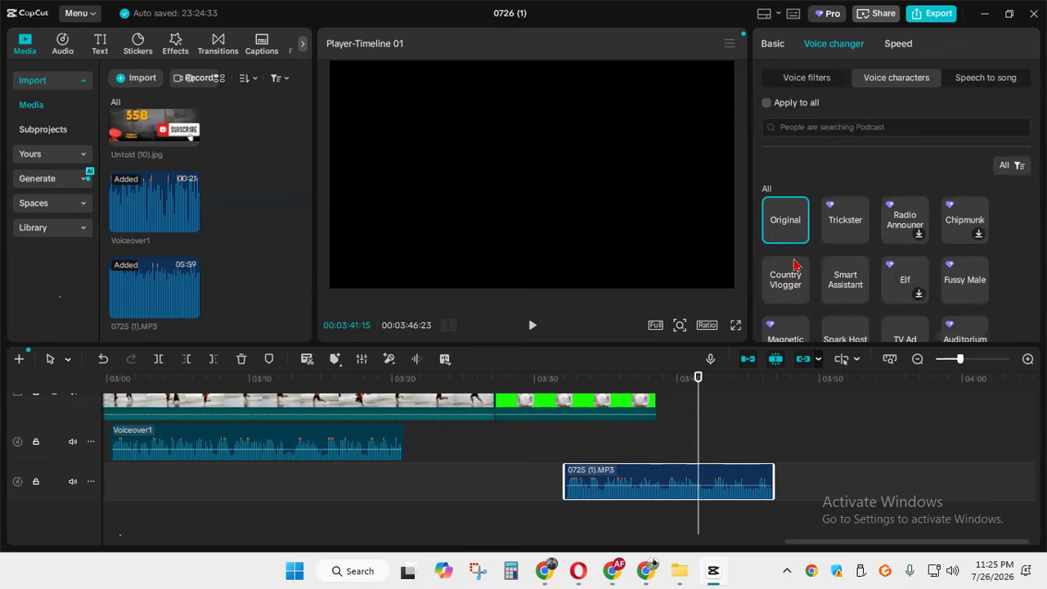
Move the playhead back to about 03:40 and bring up the Speech to song styles
drag(698, 378, 683, 379)
scroll(847, 298, down, 2)
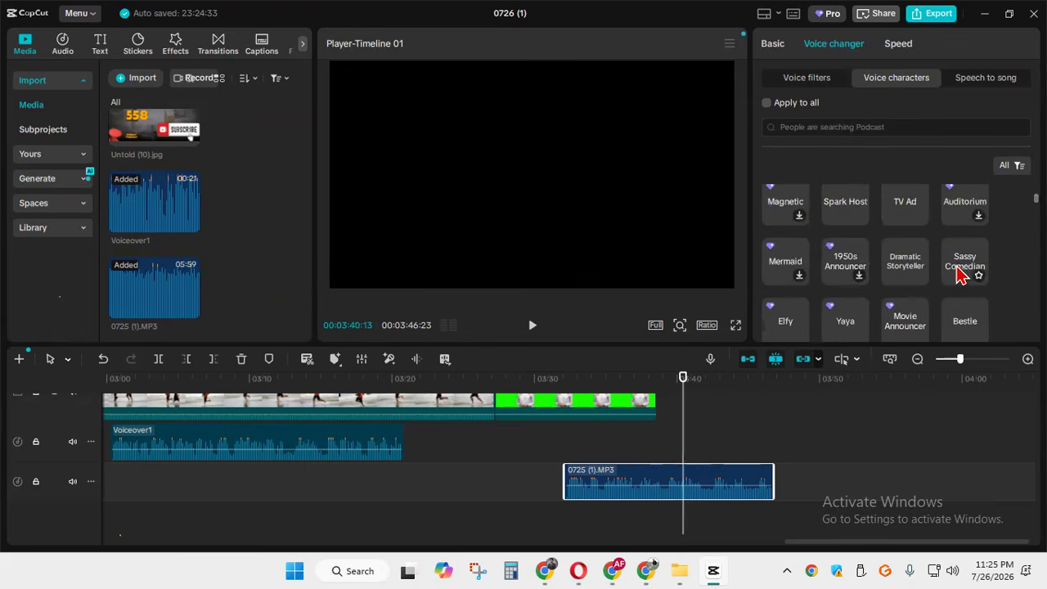
scroll(959, 275, down, 1)
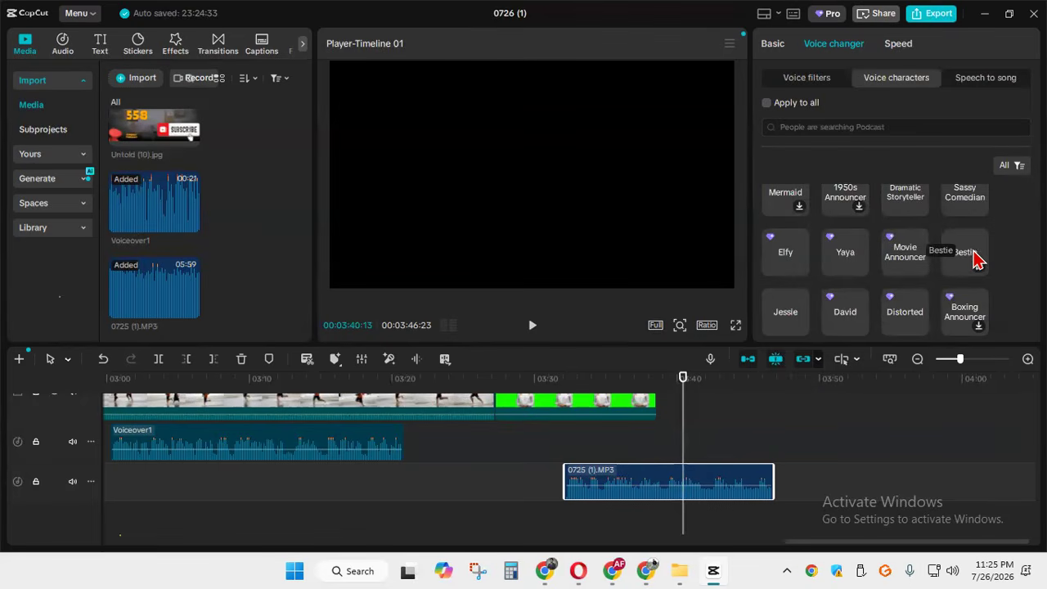
scroll(784, 305, down, 1)
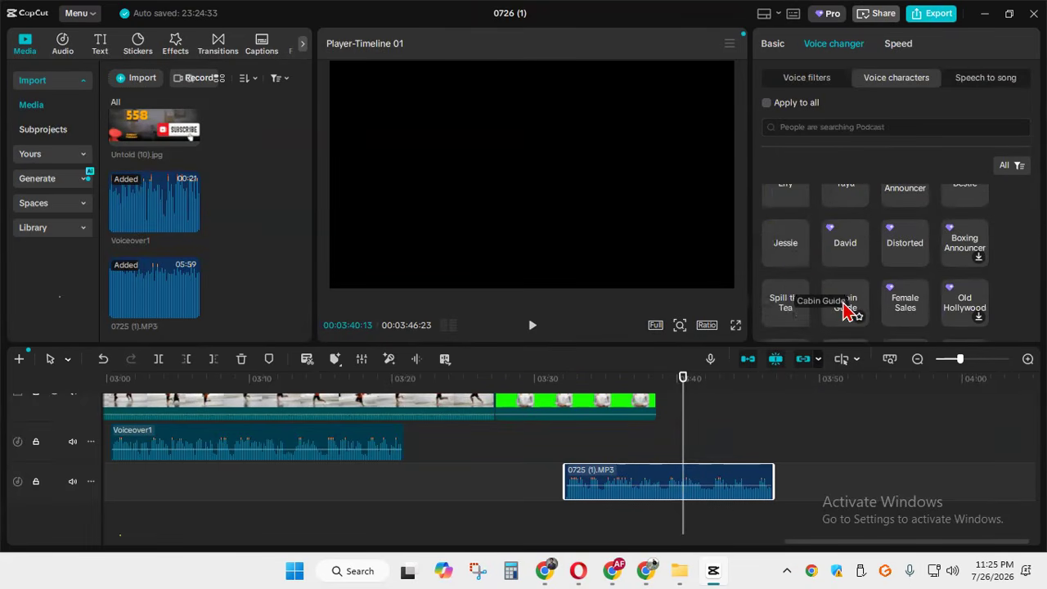
scroll(847, 309, down, 1)
scroll(765, 287, up, 3)
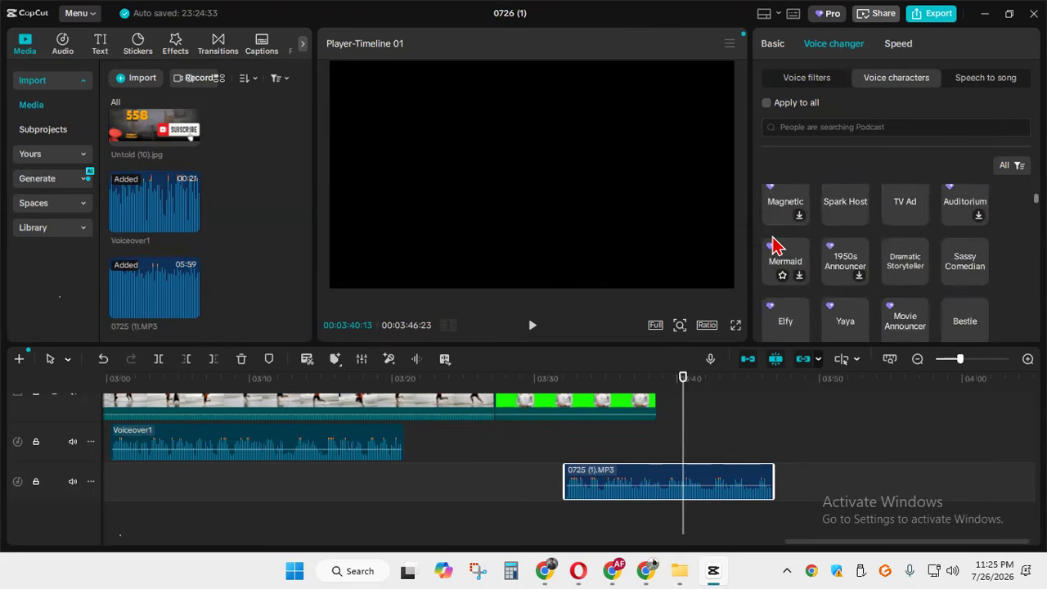
click(1000, 85)
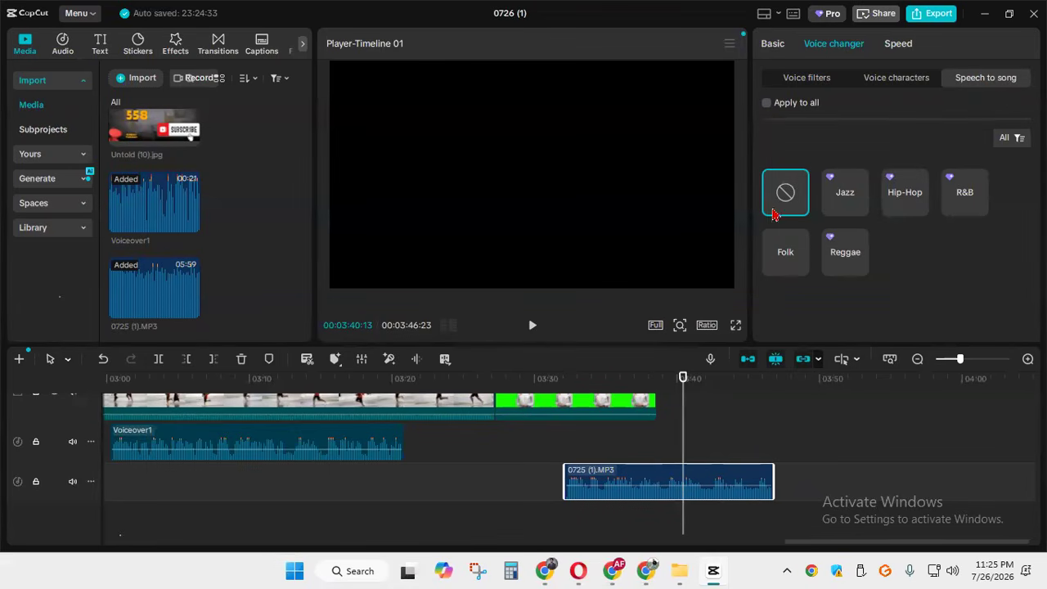
Apply the Folk speech-to-song style to 0725 (1).MP3 and play the timeline to preview it
click(643, 426)
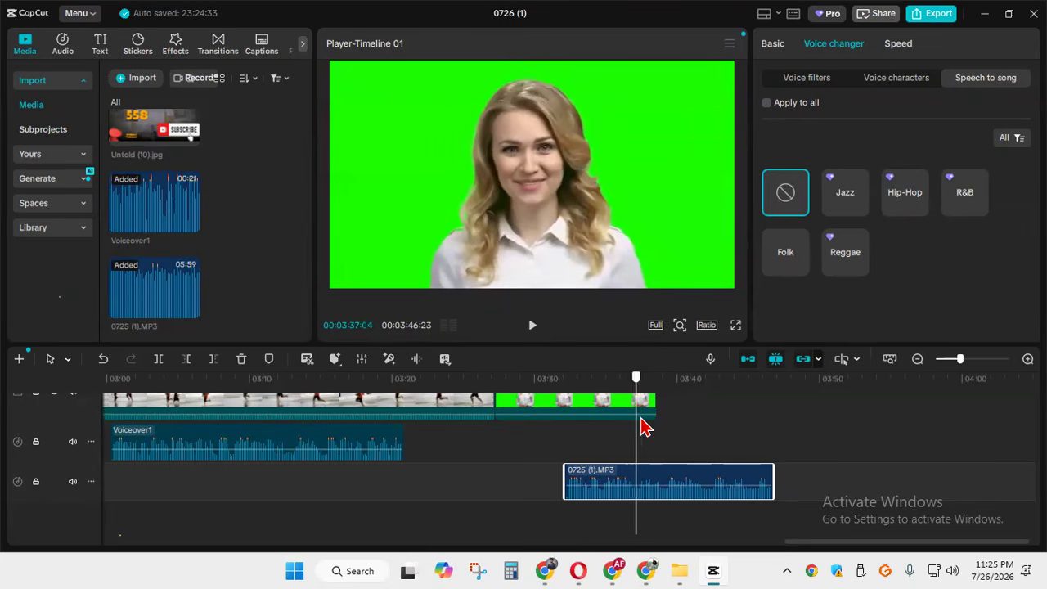
click(788, 254)
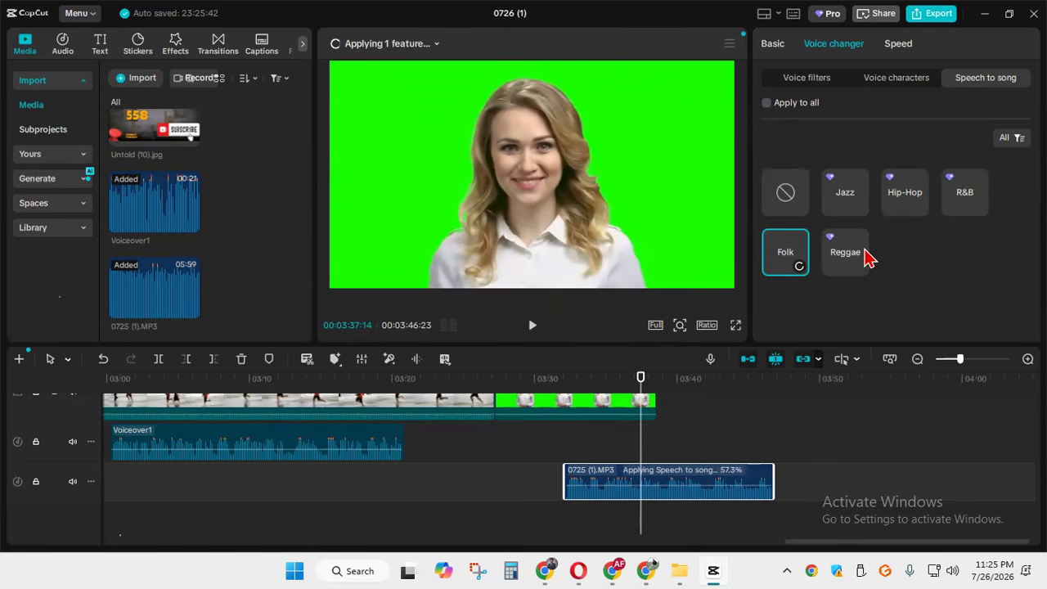
click(533, 327)
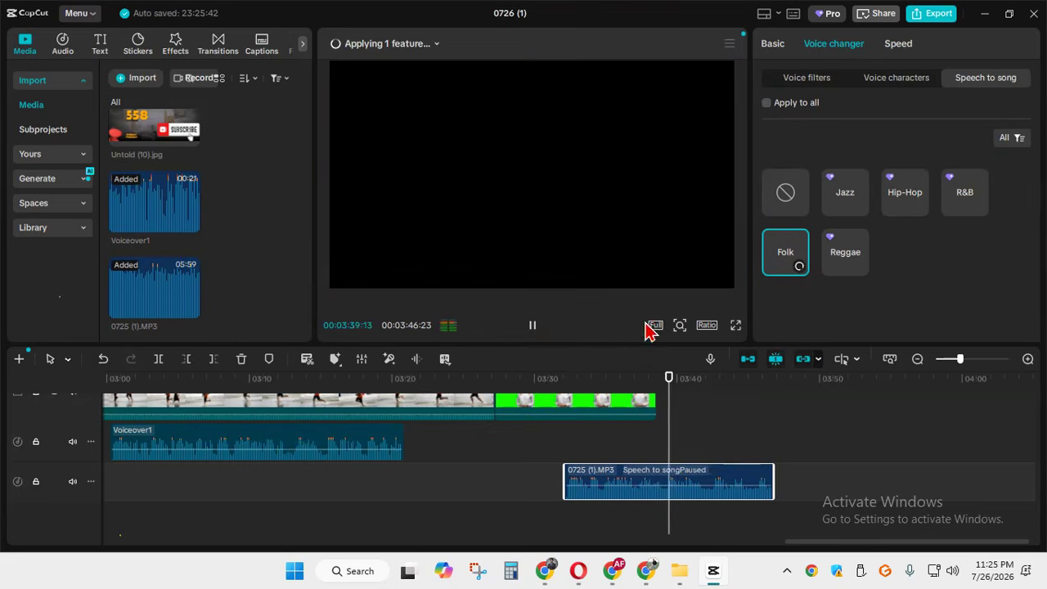
key(space)
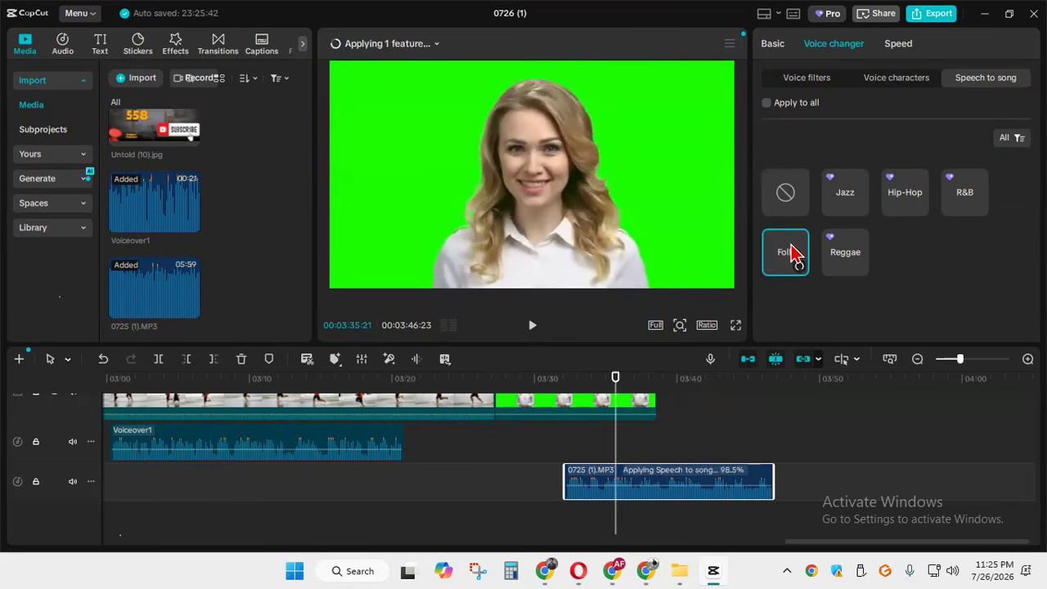
click(536, 327)
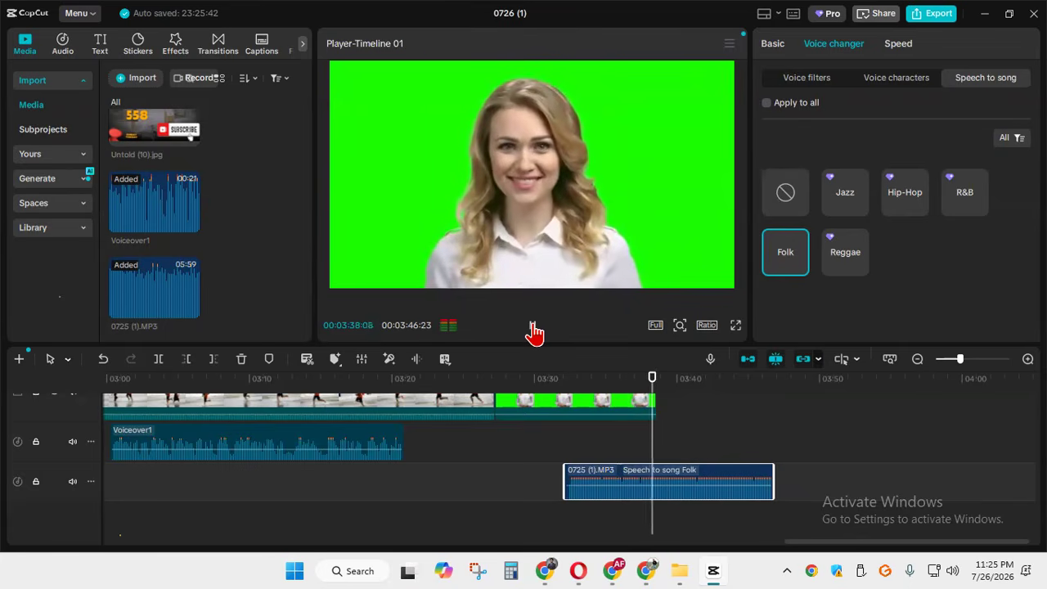
click(532, 327)
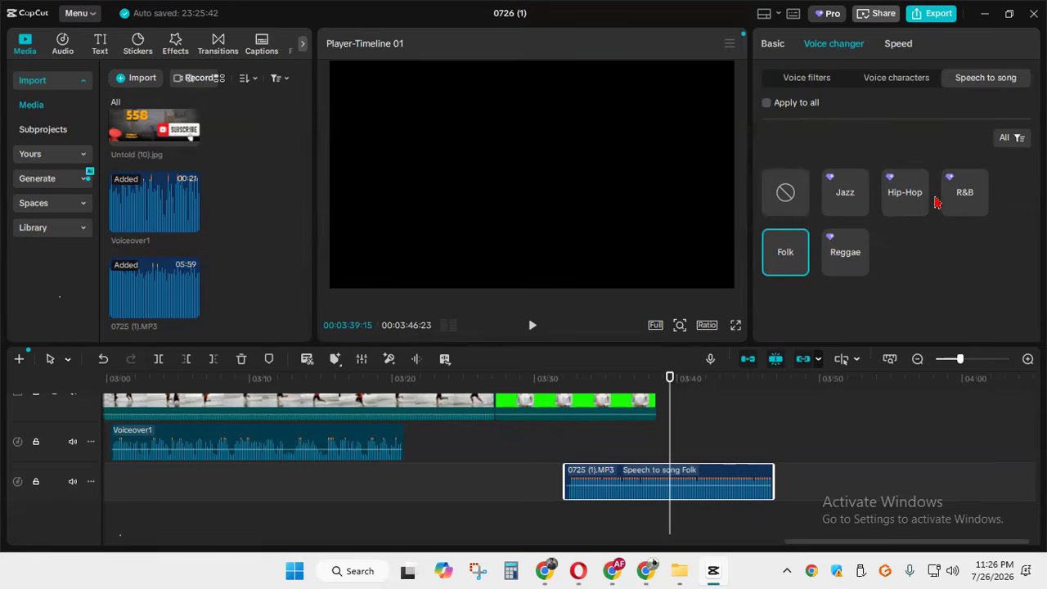
Push the Folk MP3 clip later and slide Voiceover1 beneath the green-screen presenter near 03:30
click(808, 78)
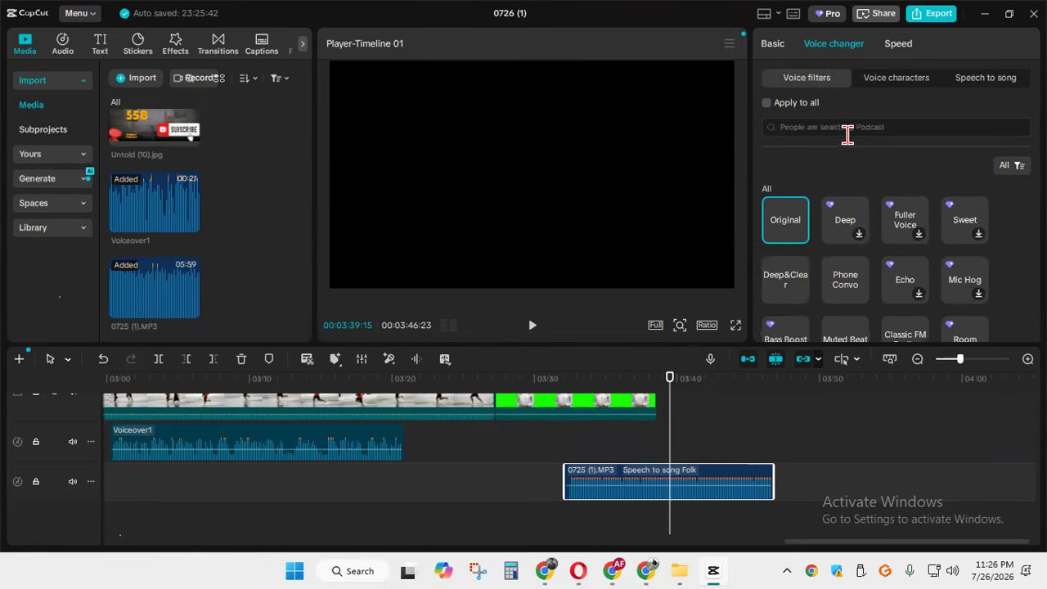
click(900, 44)
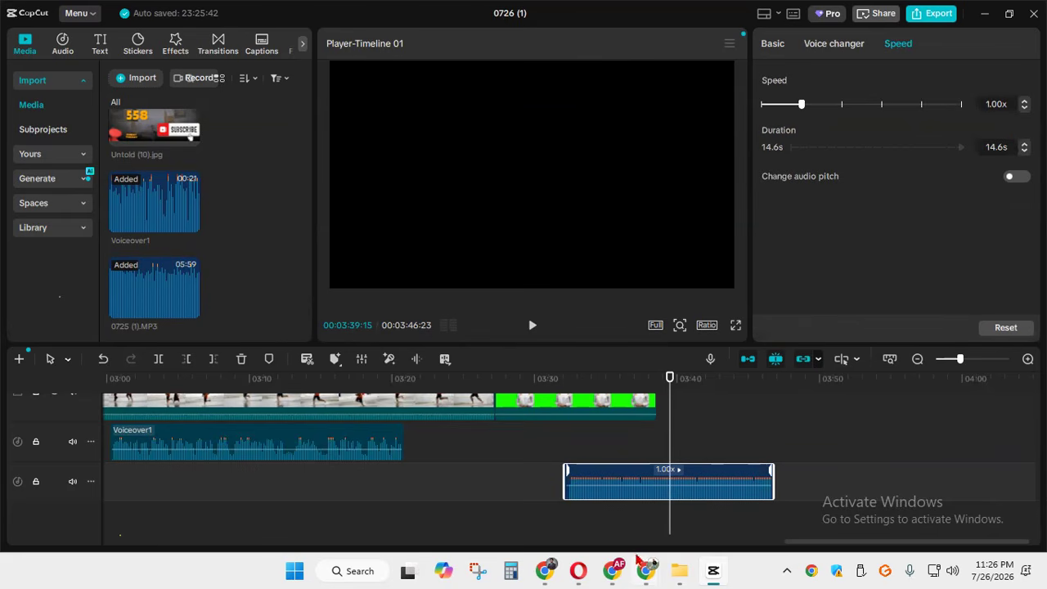
mouse_move(810, 543)
mouse_down()
mouse_move(755, 552)
mouse_move(819, 543)
mouse_up()
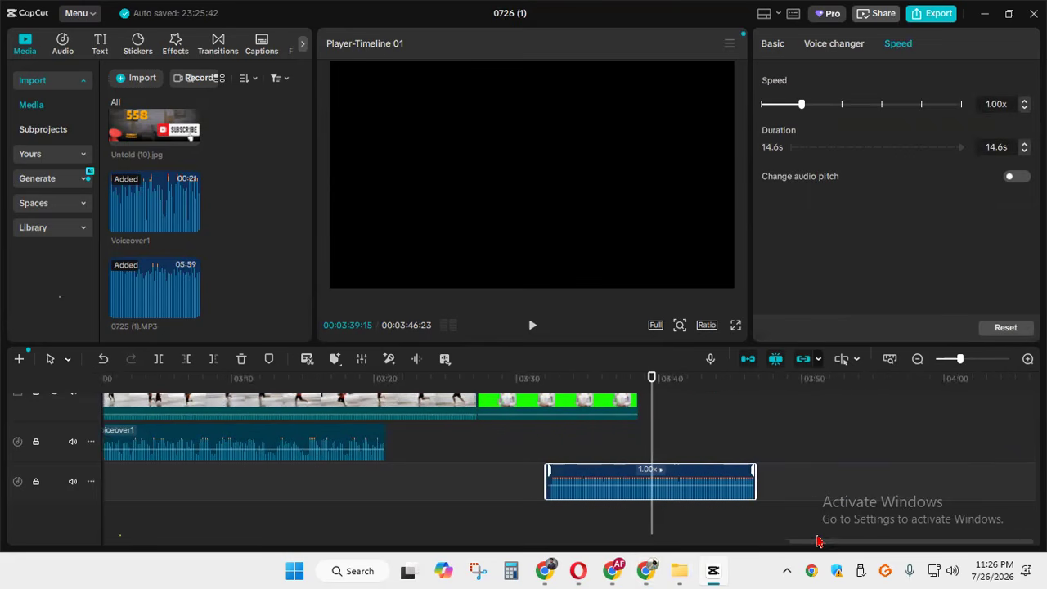
drag(684, 497, 929, 490)
drag(319, 441, 708, 440)
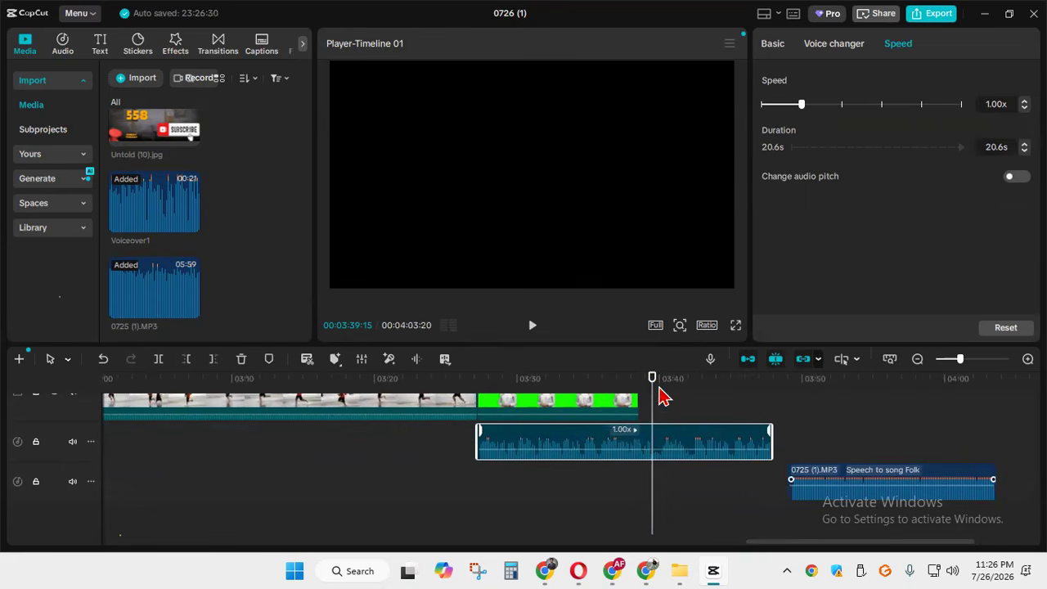
mouse_move(652, 395)
mouse_down()
mouse_move(483, 395)
mouse_move(639, 395)
mouse_up()
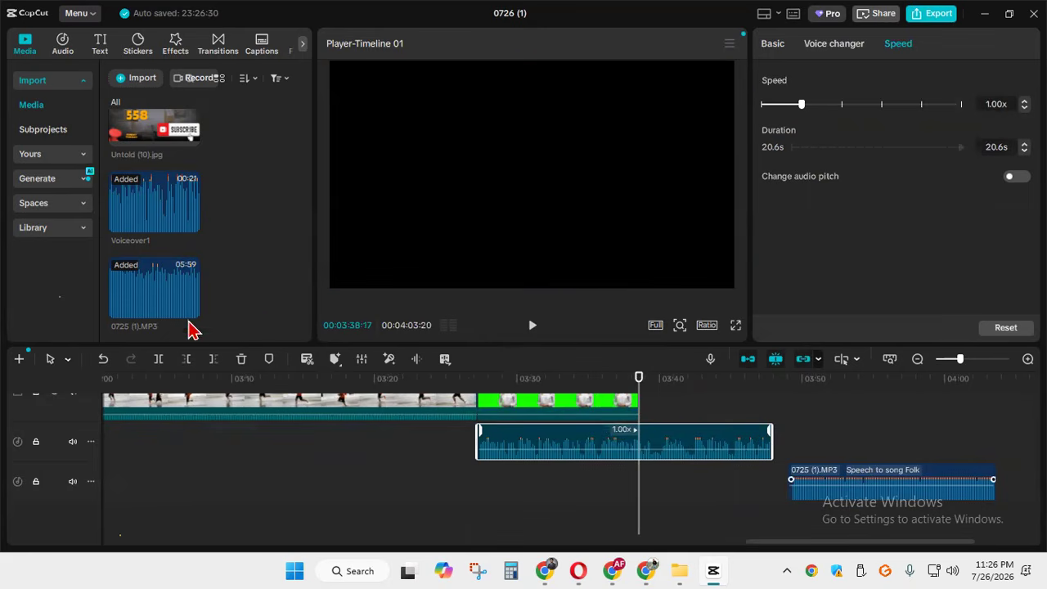
Split Voiceover1 at the presenter clip's end and delete the leftover tail
click(158, 358)
click(702, 430)
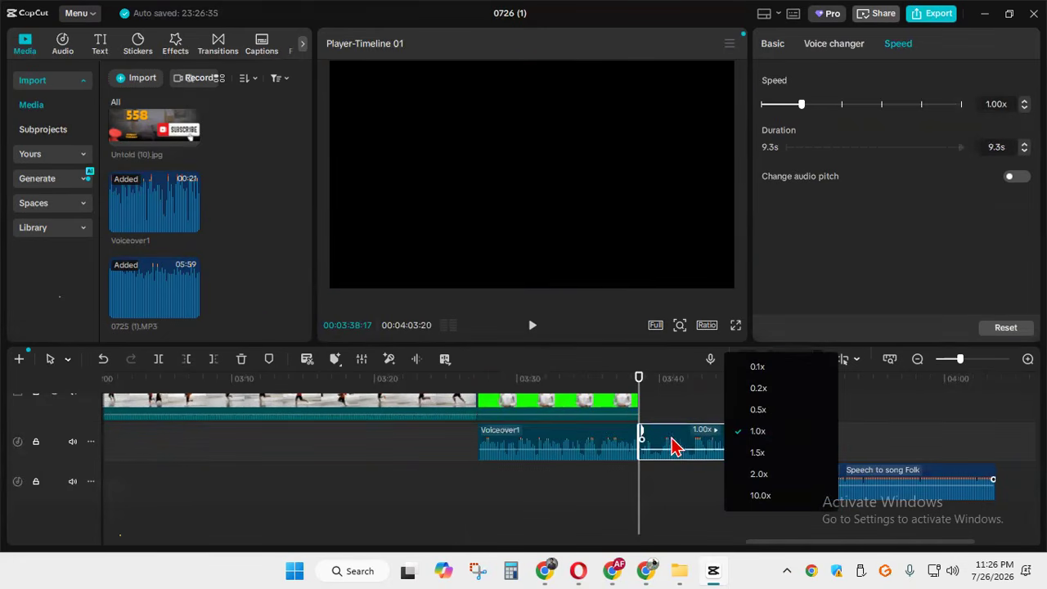
click(670, 433)
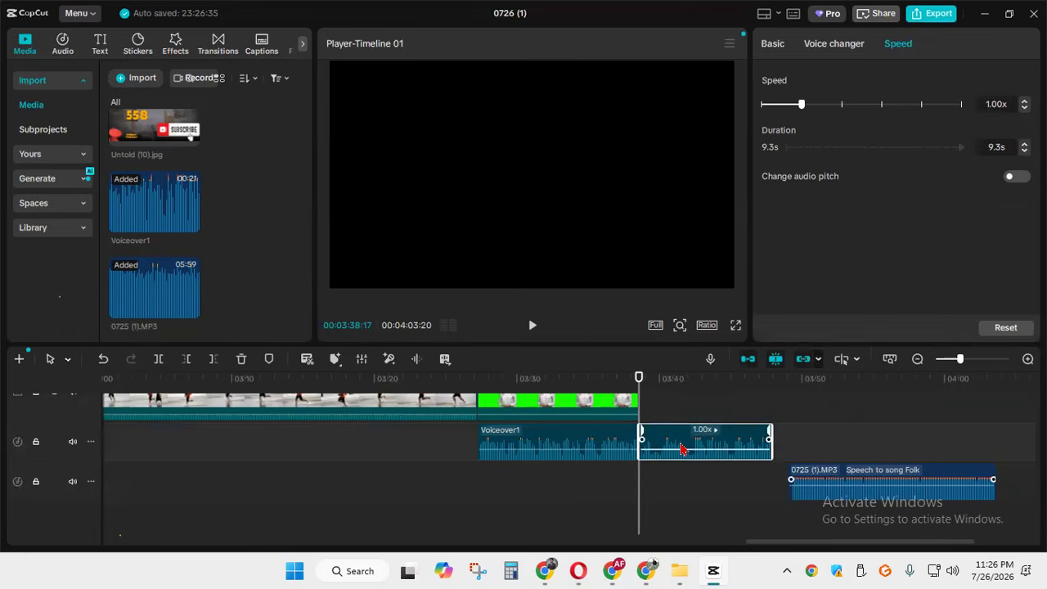
key(Delete)
drag(640, 378, 521, 403)
Set both the green-screen presenter clip and Voiceover1 to 1.1x speed
scroll(688, 450, up, 2)
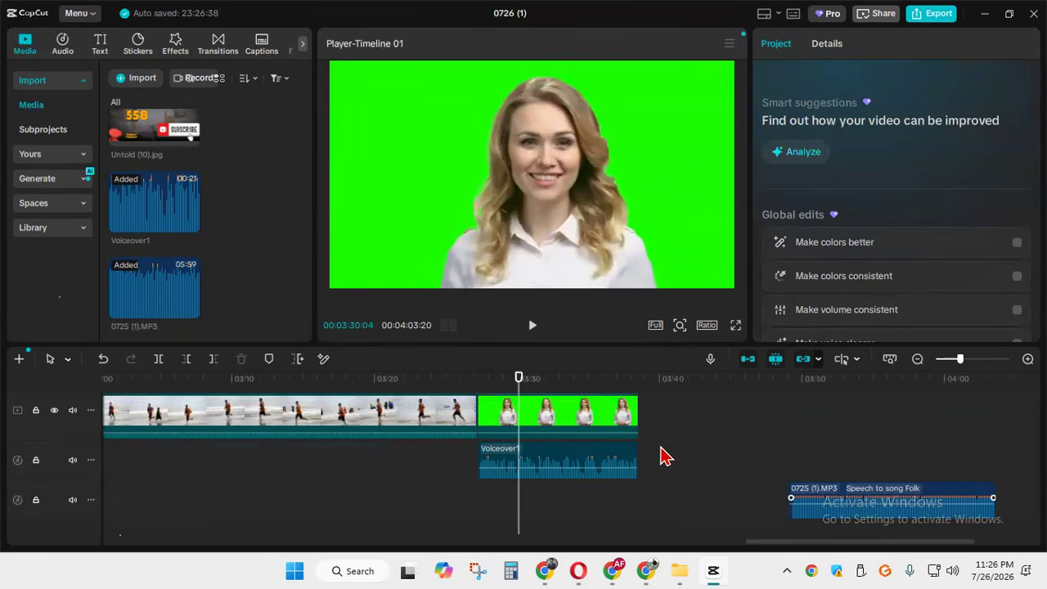
click(571, 424)
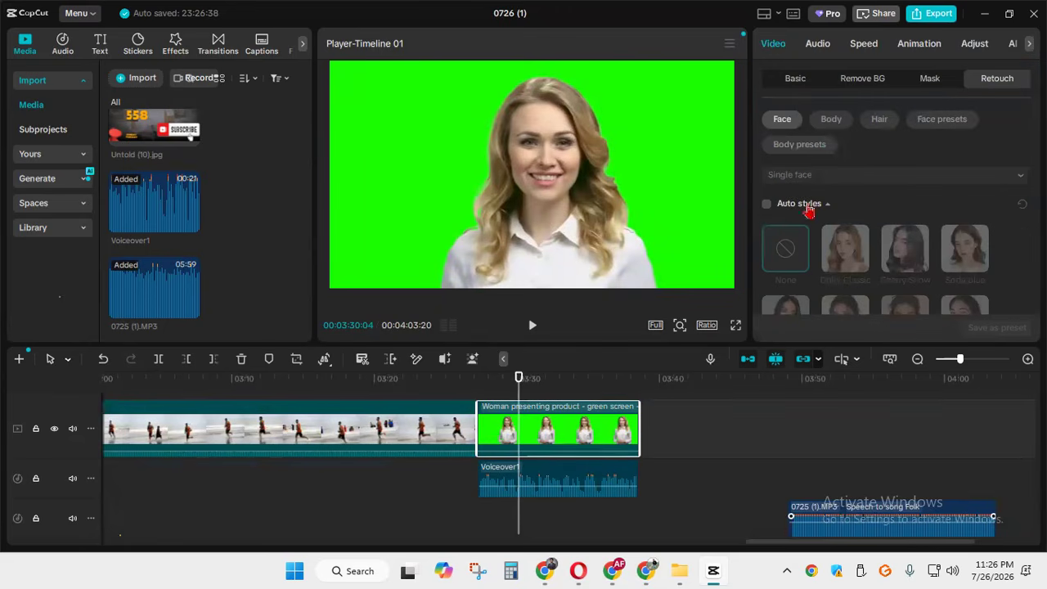
click(867, 45)
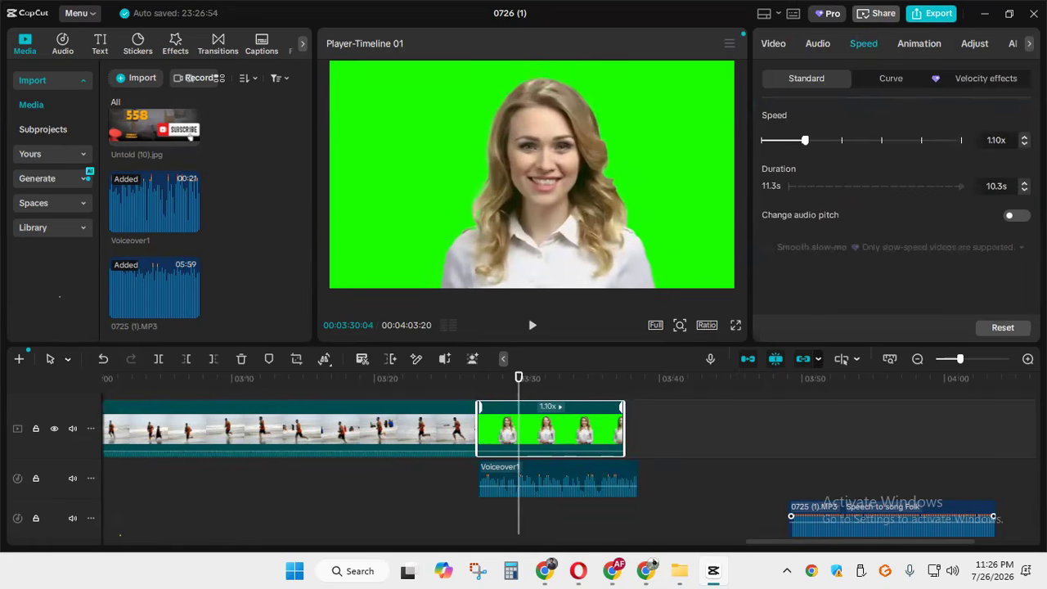
click(582, 484)
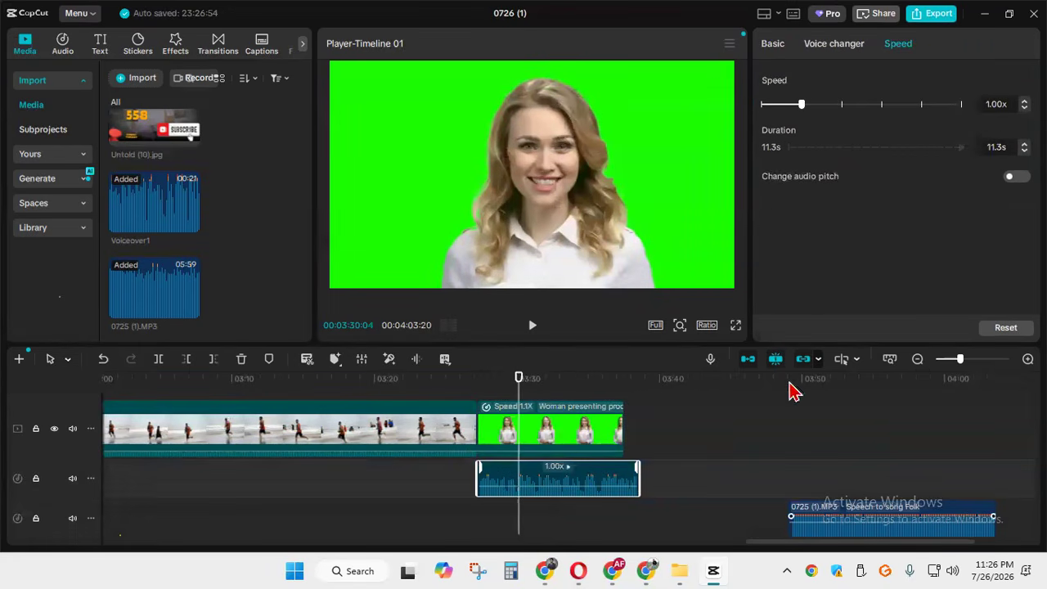
click(1024, 101)
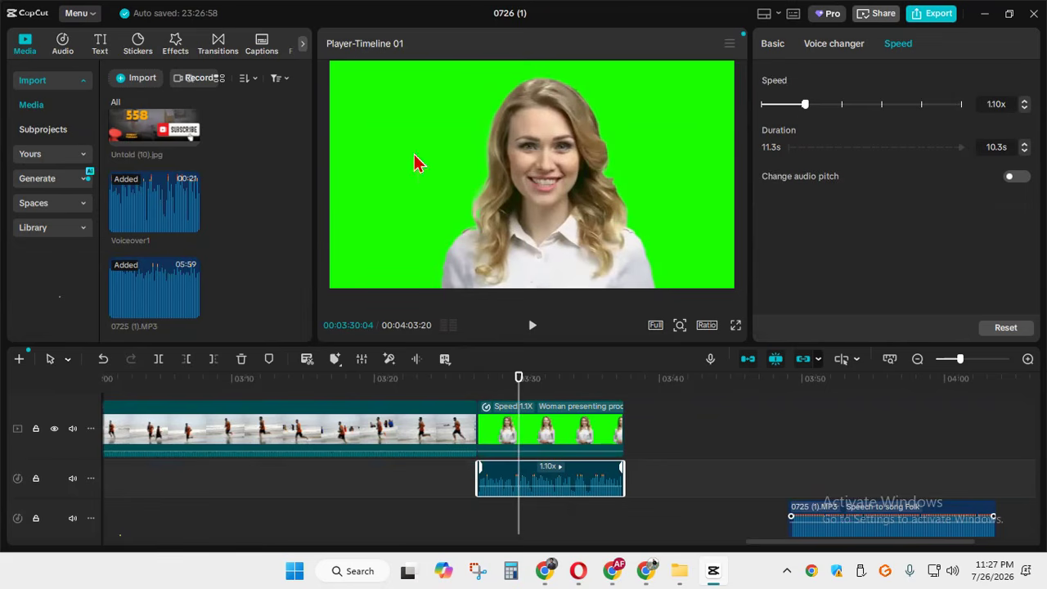
Select the green-screen 'Woman presenting' clip to show its Retouch settings
click(714, 428)
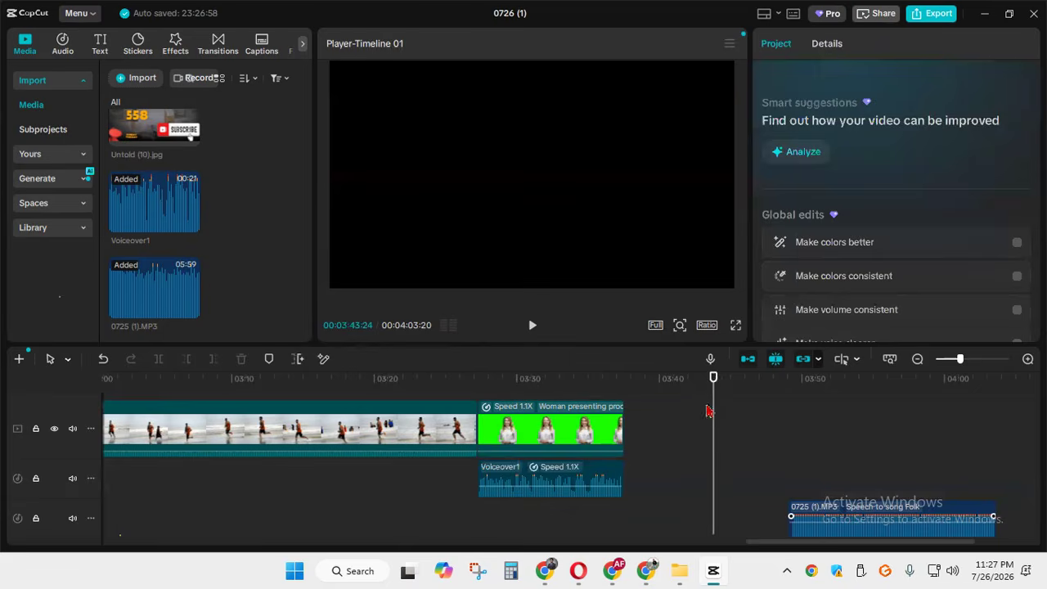
click(551, 428)
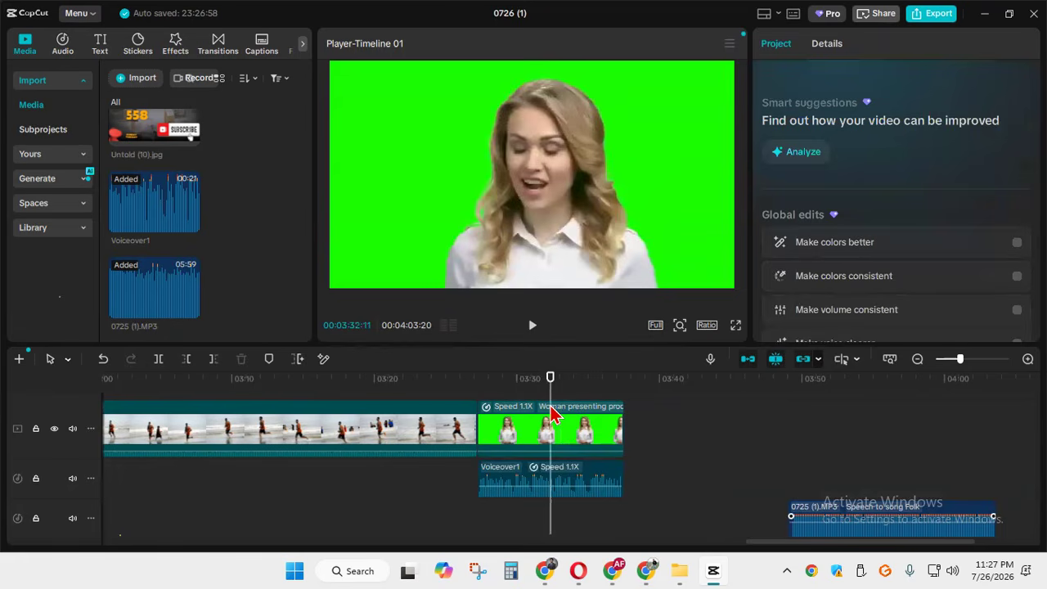
scroll(818, 215, down, 2)
scroll(803, 215, up, 2)
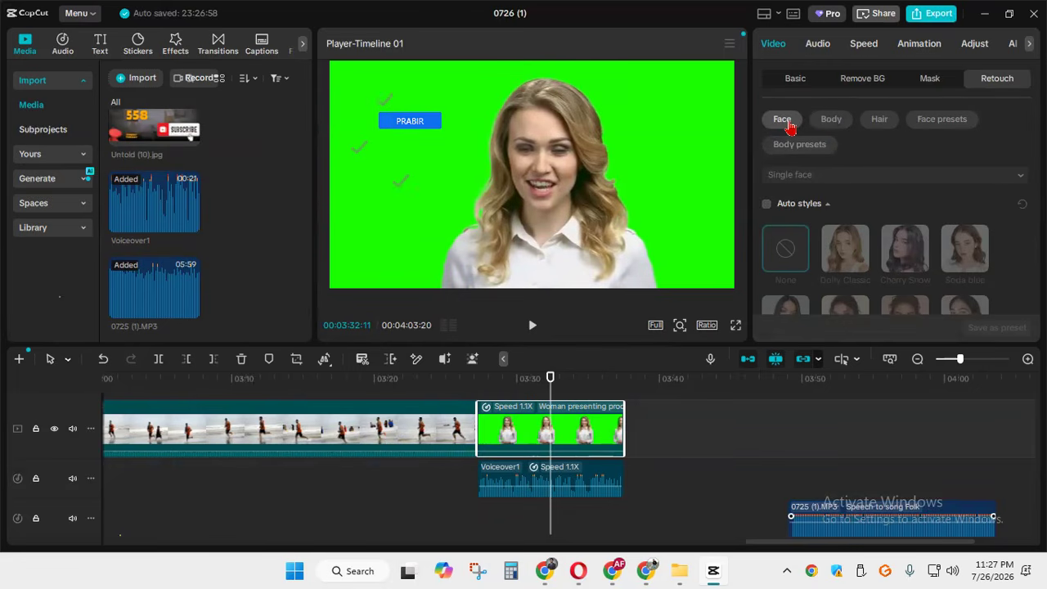
Enable Auto styles and choose Foxy Eyes after trying Dolly Classic, Cherry Snow and Soda blue
click(766, 204)
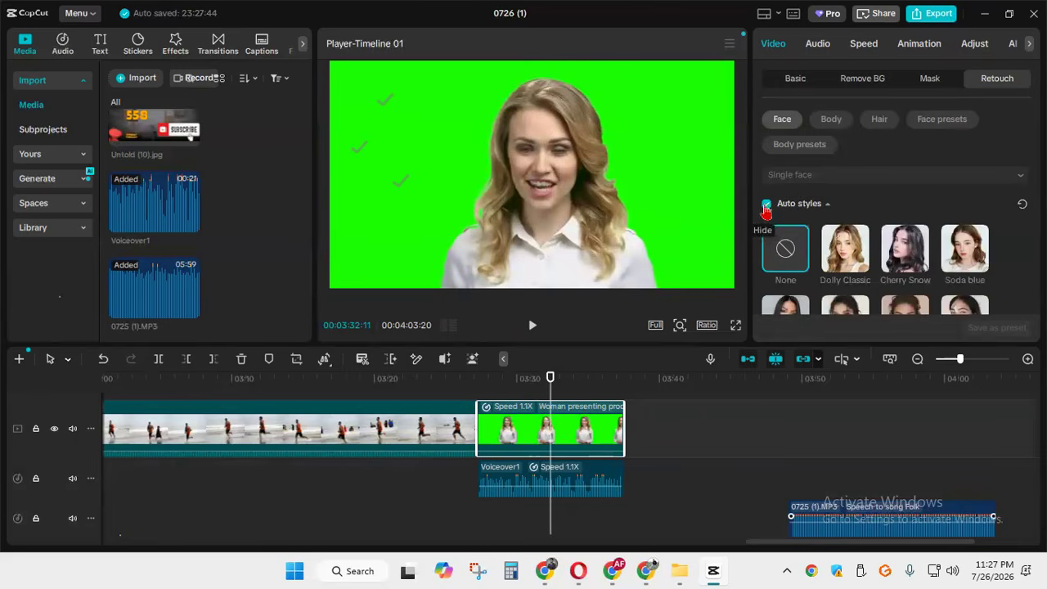
click(865, 234)
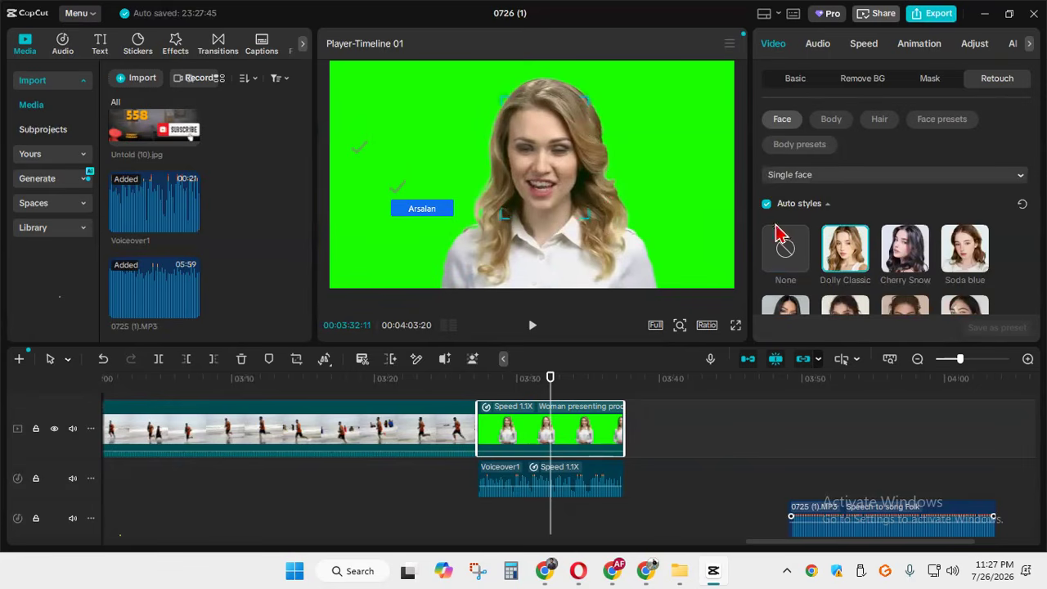
click(918, 260)
click(982, 256)
scroll(978, 255, down, 5)
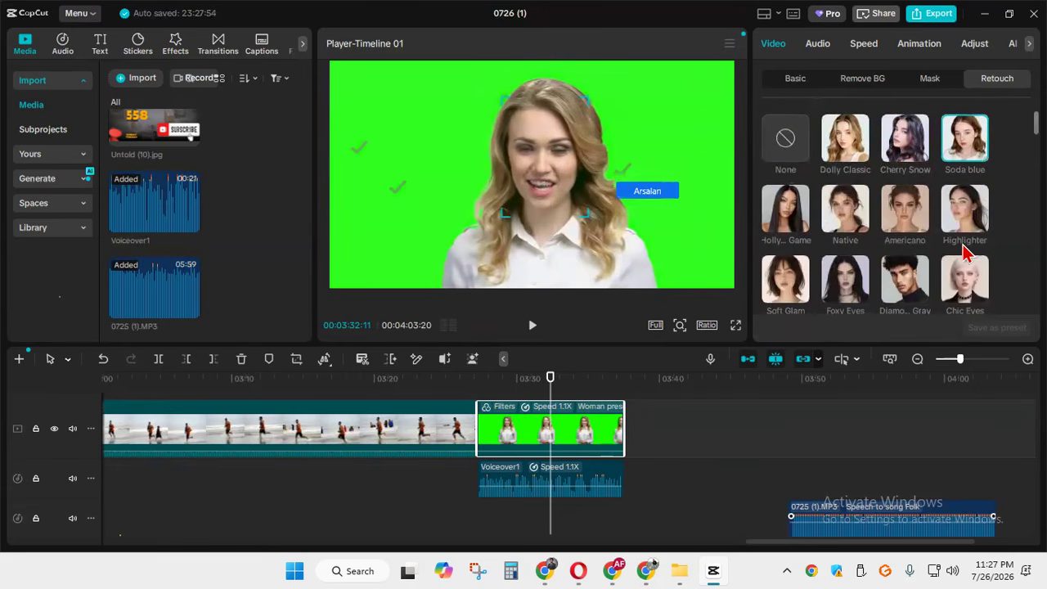
scroll(910, 246, up, 5)
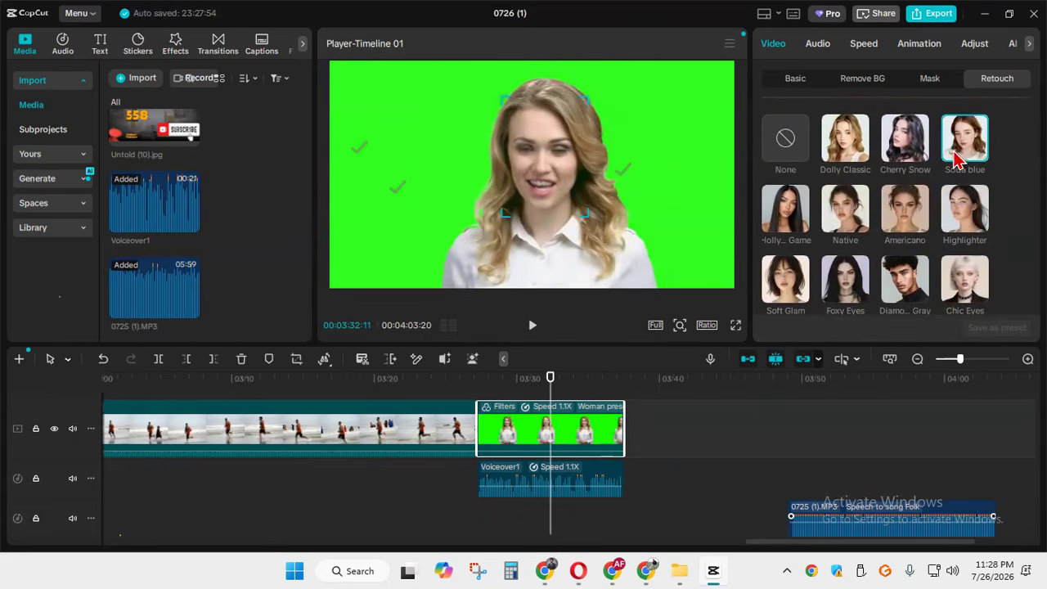
click(851, 296)
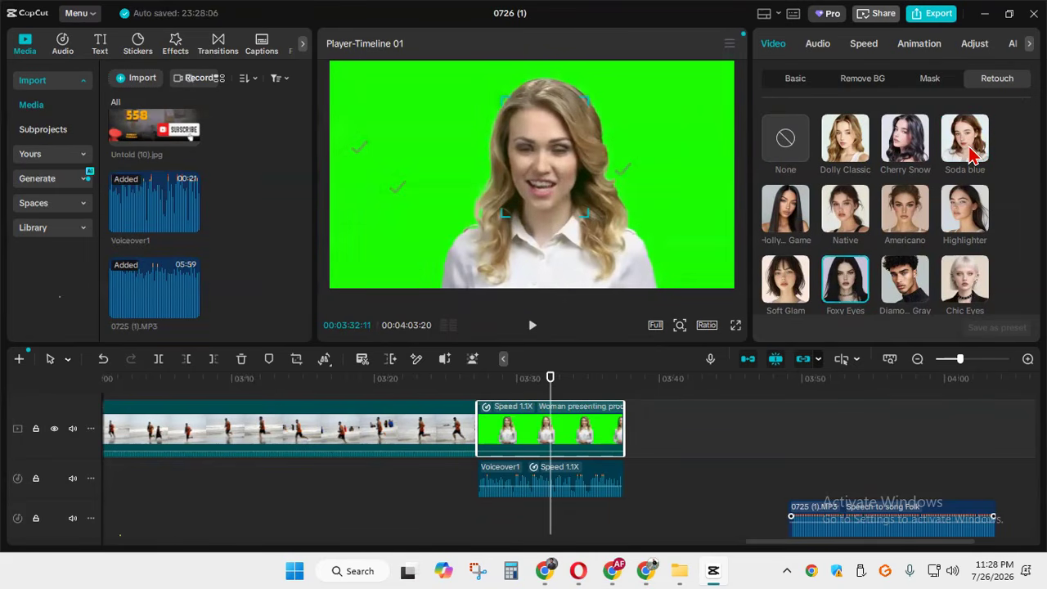
click(973, 154)
click(837, 288)
scroll(868, 246, down, 5)
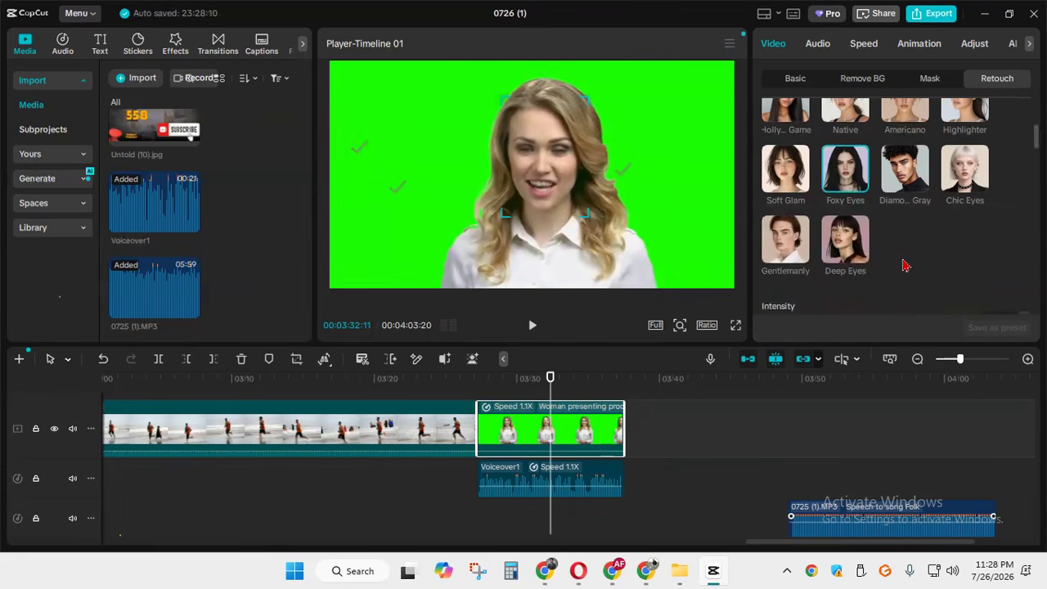
Set the Foxy Eyes intensity to 61 and enable Skin retouching
mouse_move(905, 210)
mouse_down()
mouse_move(937, 215)
mouse_move(886, 215)
mouse_up()
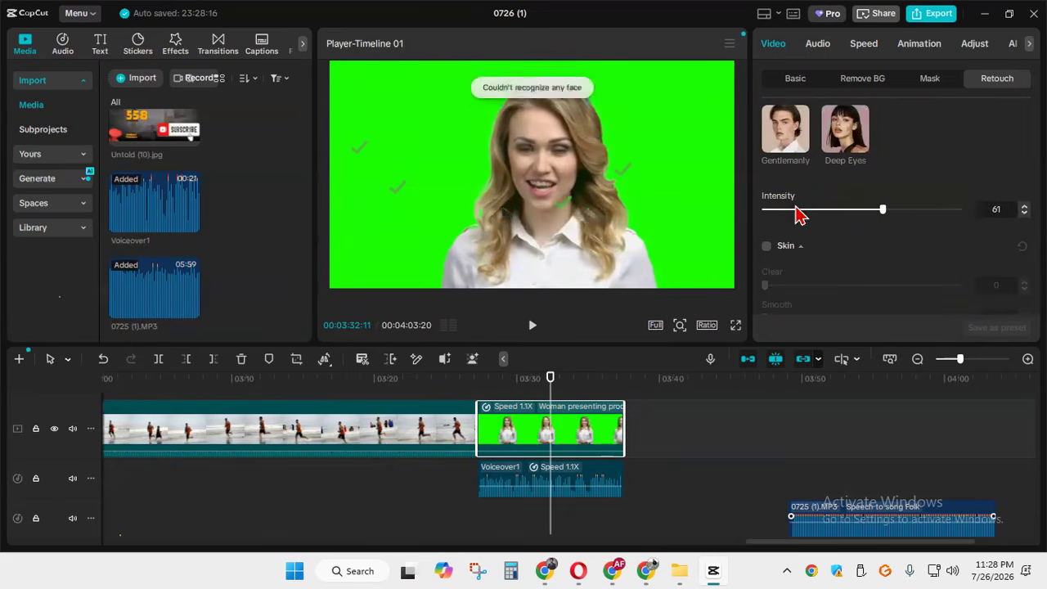
scroll(761, 176, down, 2)
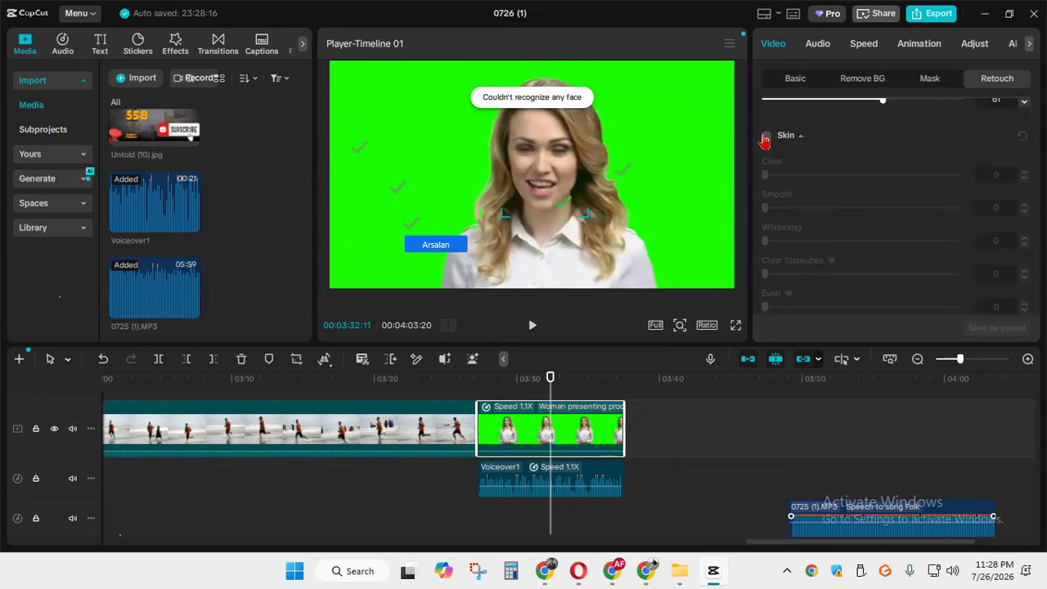
click(769, 139)
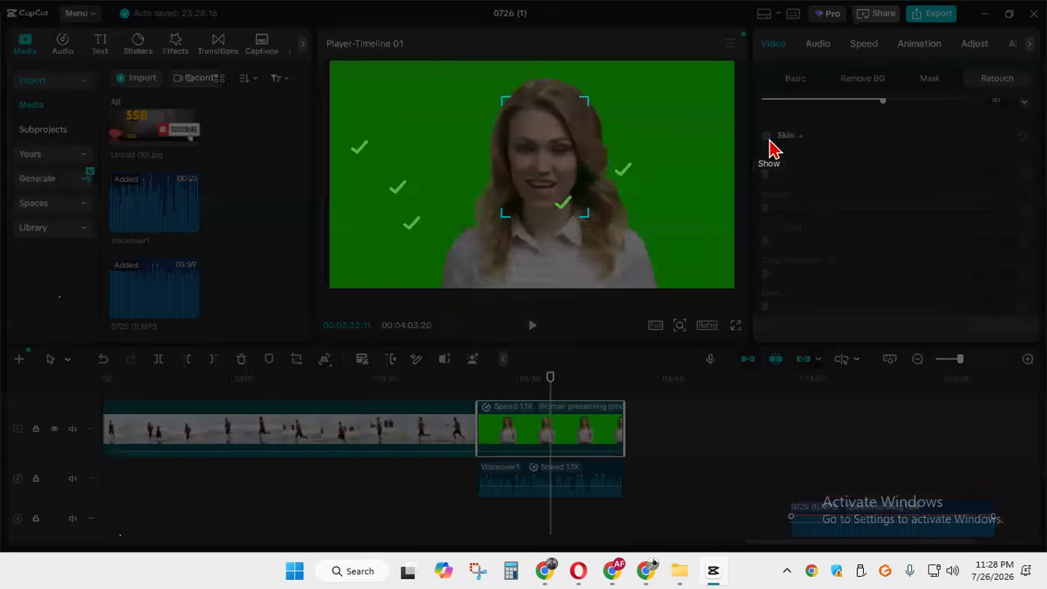
click(499, 335)
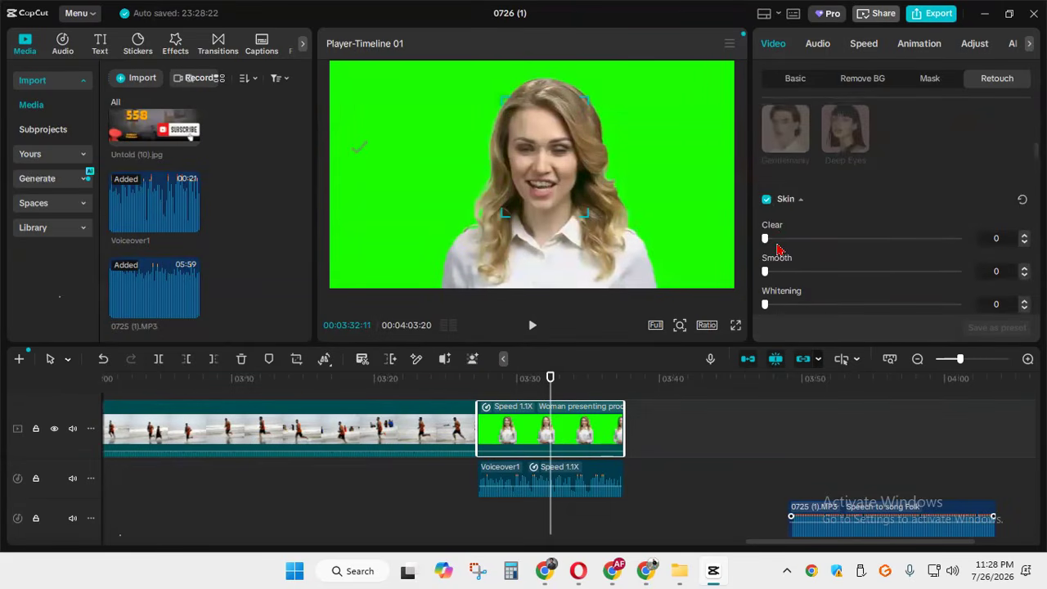
Set skin Clear to 8, testing Smooth but leaving it at 0
mouse_move(765, 239)
mouse_down()
mouse_move(909, 237)
mouse_move(787, 238)
mouse_move(898, 243)
mouse_move(781, 252)
mouse_up()
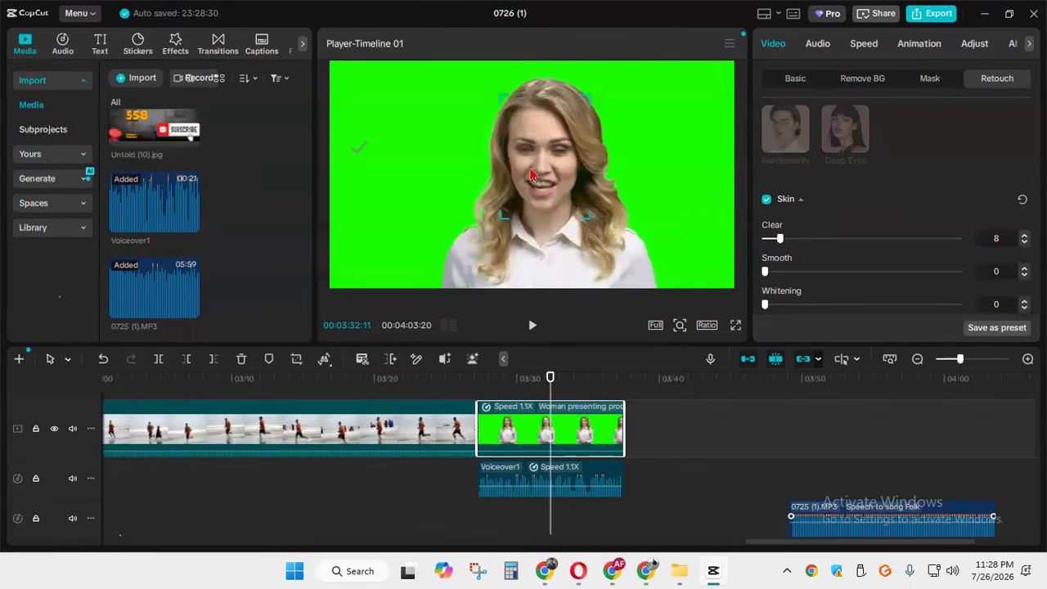
drag(766, 272, 917, 271)
drag(815, 281, 687, 303)
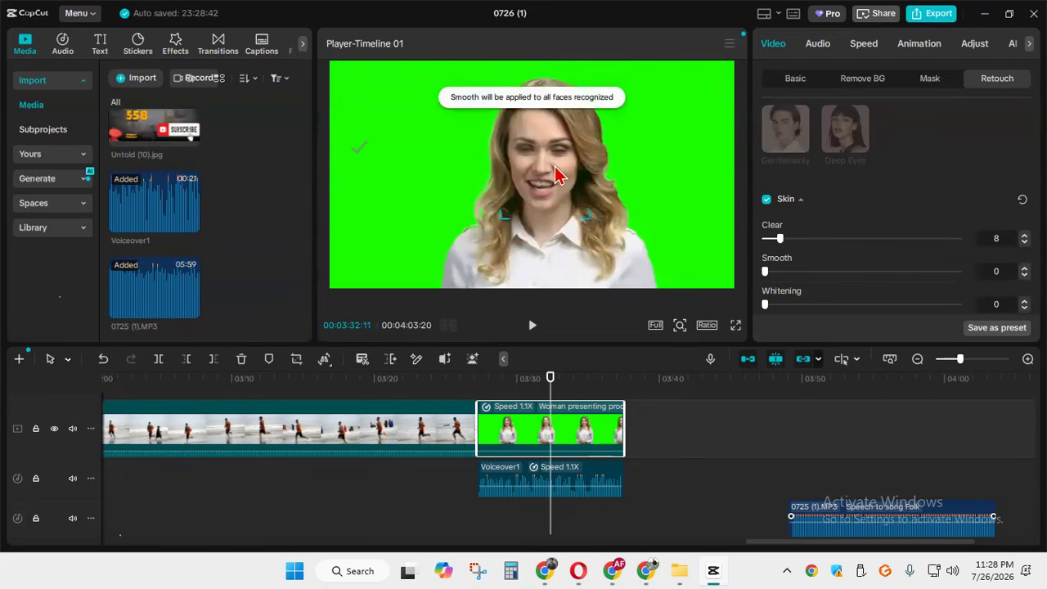
mouse_move(769, 277)
mouse_down()
mouse_move(982, 253)
mouse_move(786, 288)
mouse_move(749, 280)
mouse_up()
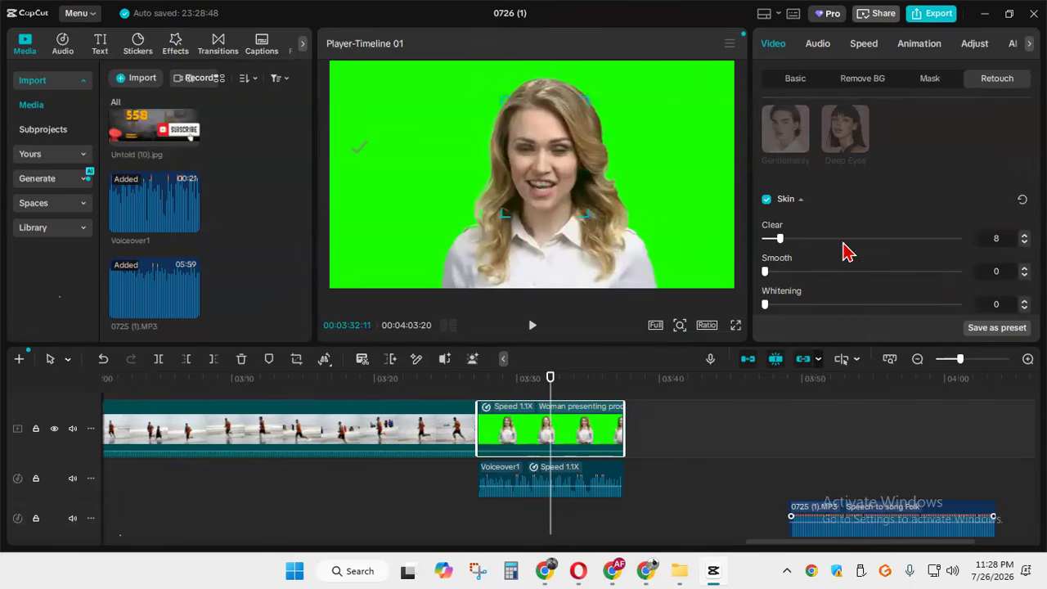
scroll(847, 252, down, 3)
Test the Whitening, Even and Smile lines sliders, leaving each at 0
drag(766, 195, 744, 210)
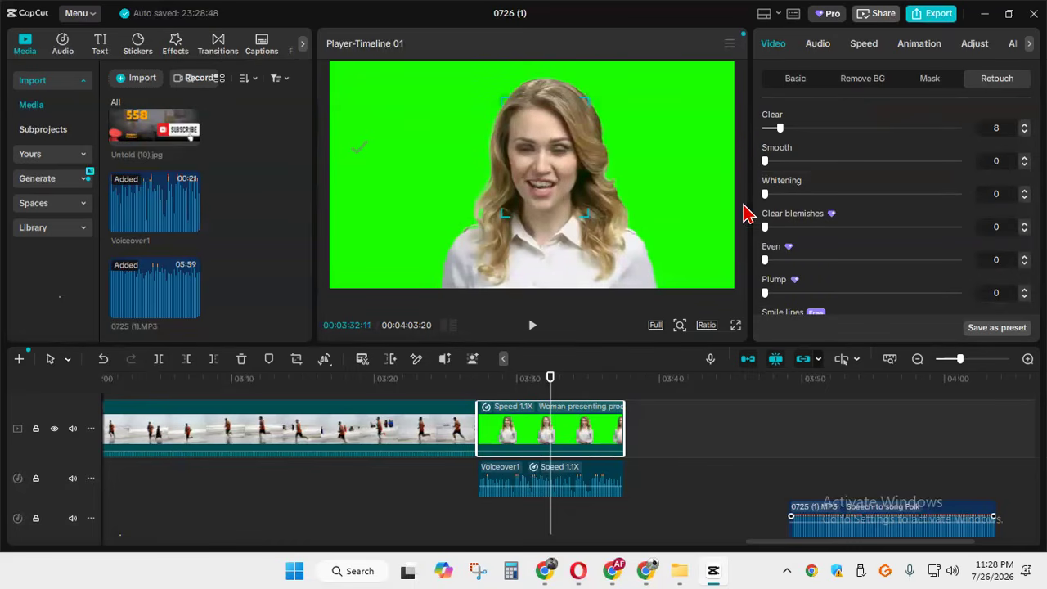
scroll(783, 242, down, 3)
scroll(784, 189, up, 3)
mouse_move(770, 235)
mouse_down()
mouse_move(882, 238)
mouse_move(734, 243)
mouse_move(849, 230)
mouse_move(762, 237)
mouse_up()
scroll(768, 266, down, 3)
mouse_move(766, 150)
mouse_down()
mouse_move(821, 163)
mouse_move(739, 166)
mouse_move(807, 197)
mouse_move(911, 197)
mouse_move(739, 201)
mouse_up()
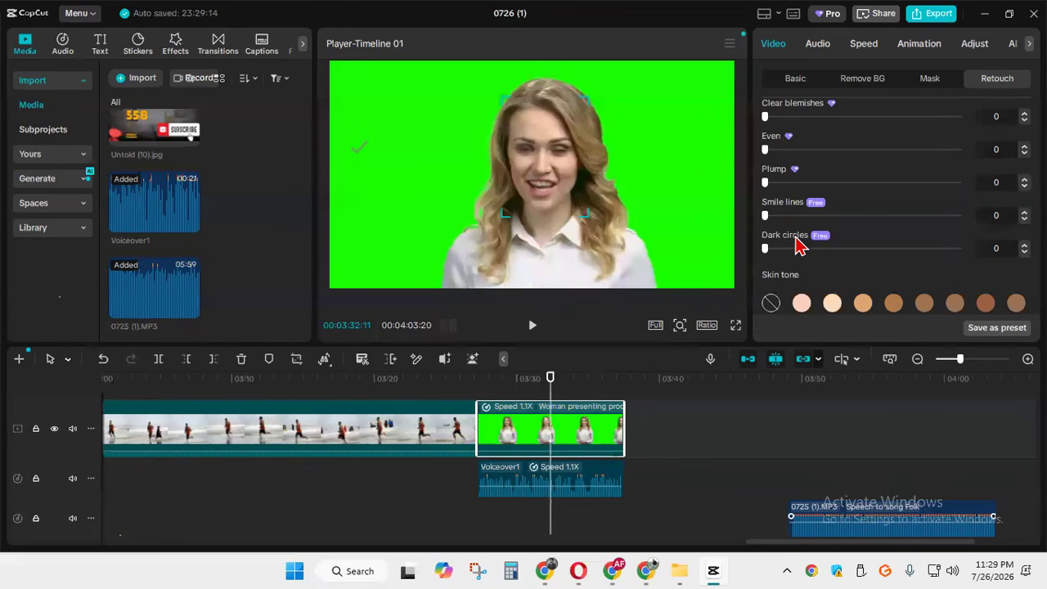
scroll(777, 235, down, 3)
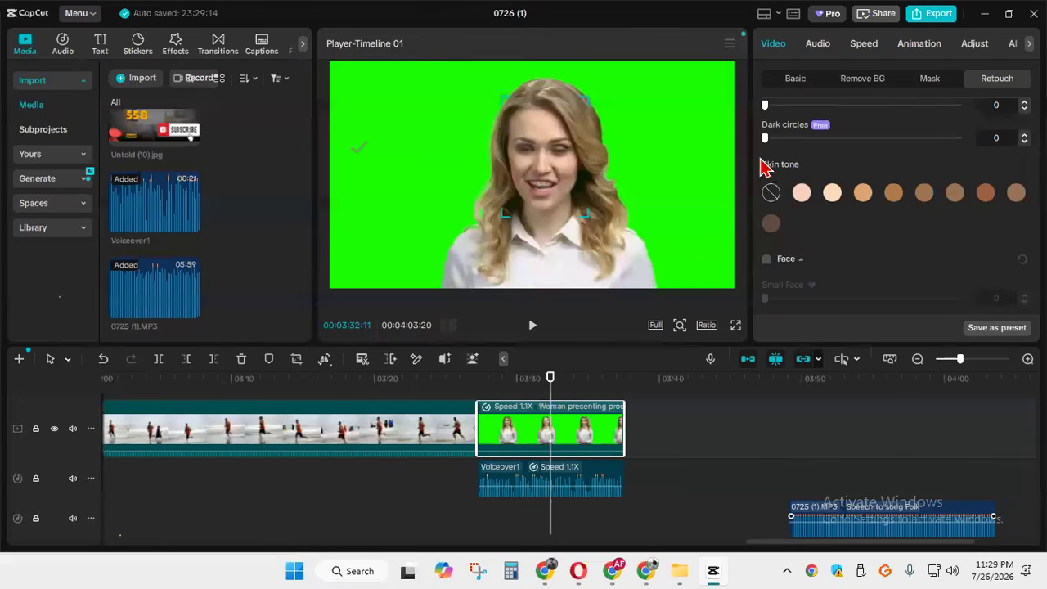
scroll(766, 163, up, 3)
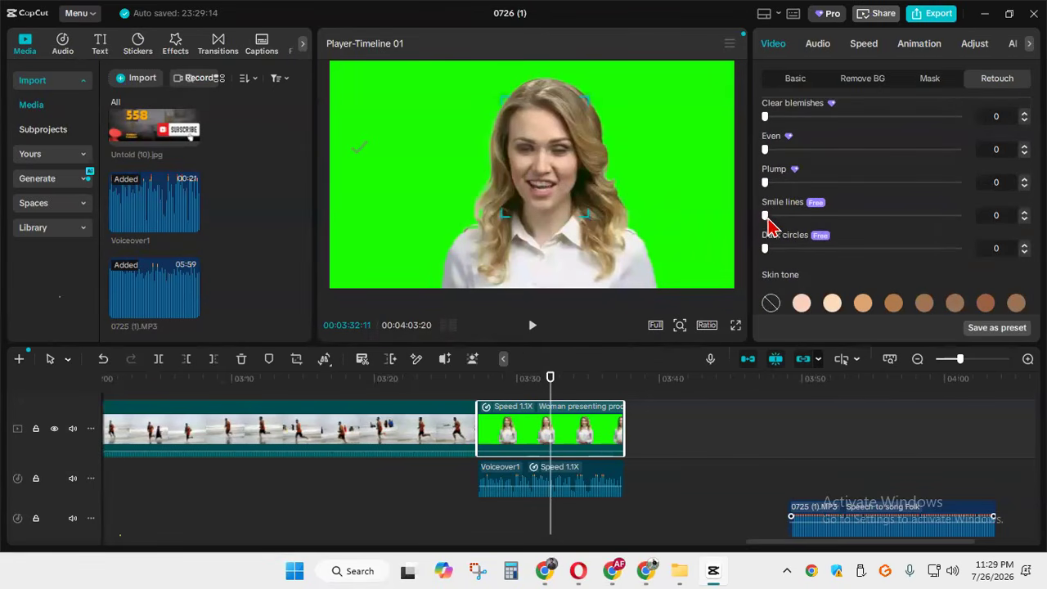
mouse_move(766, 220)
mouse_down()
mouse_move(954, 217)
mouse_move(753, 222)
mouse_up()
scroll(843, 187, down, 2)
scroll(841, 187, down, 2)
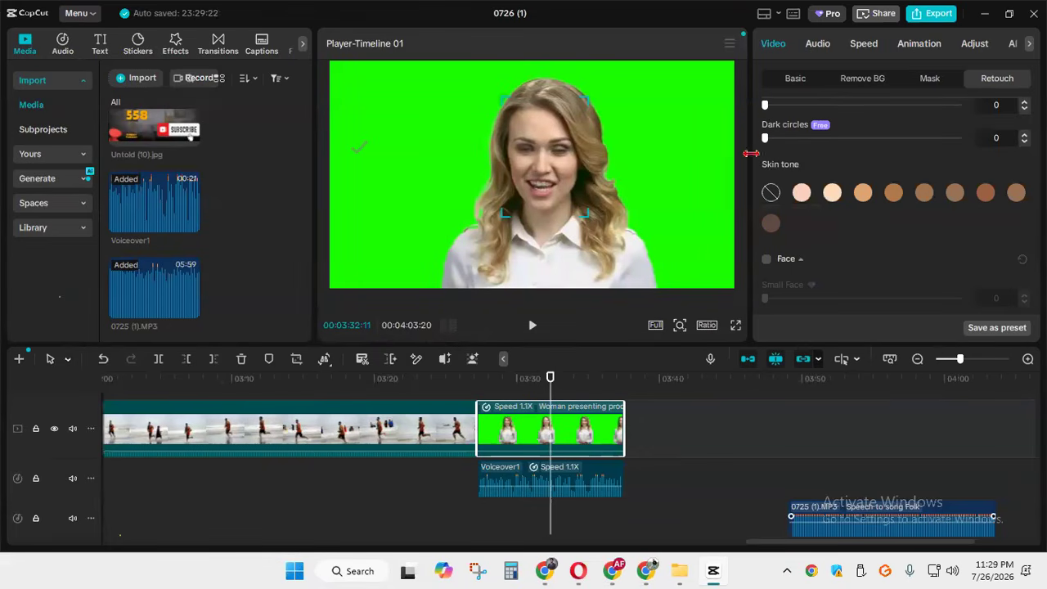
Pick a skin tone swatch and set its Warmth to 0 and Degree to 60
click(773, 225)
scroll(859, 269, down, 3)
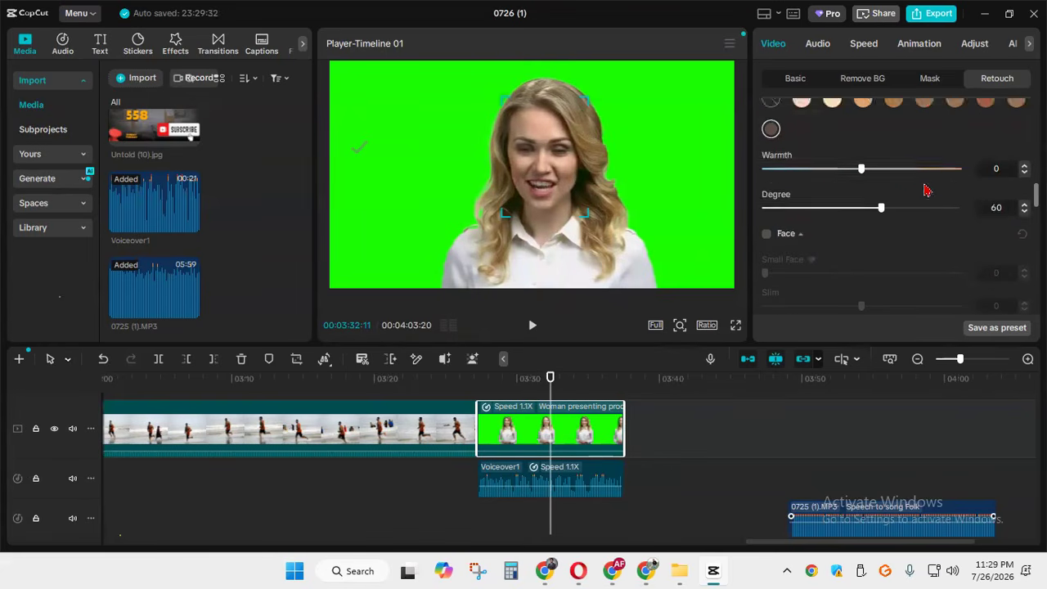
mouse_move(867, 153)
mouse_down()
mouse_move(977, 161)
mouse_move(861, 166)
mouse_up()
mouse_move(887, 201)
mouse_down()
mouse_move(952, 194)
mouse_move(786, 198)
mouse_move(901, 201)
mouse_move(881, 202)
mouse_up()
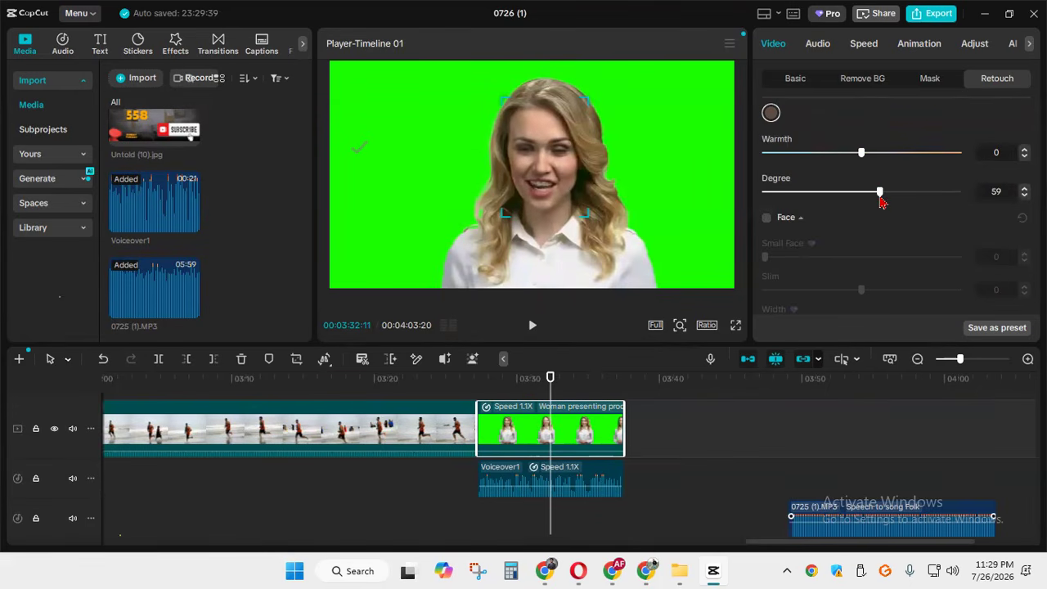
scroll(887, 174, up, 3)
click(801, 196)
drag(938, 262, 857, 266)
scroll(892, 213, down, 6)
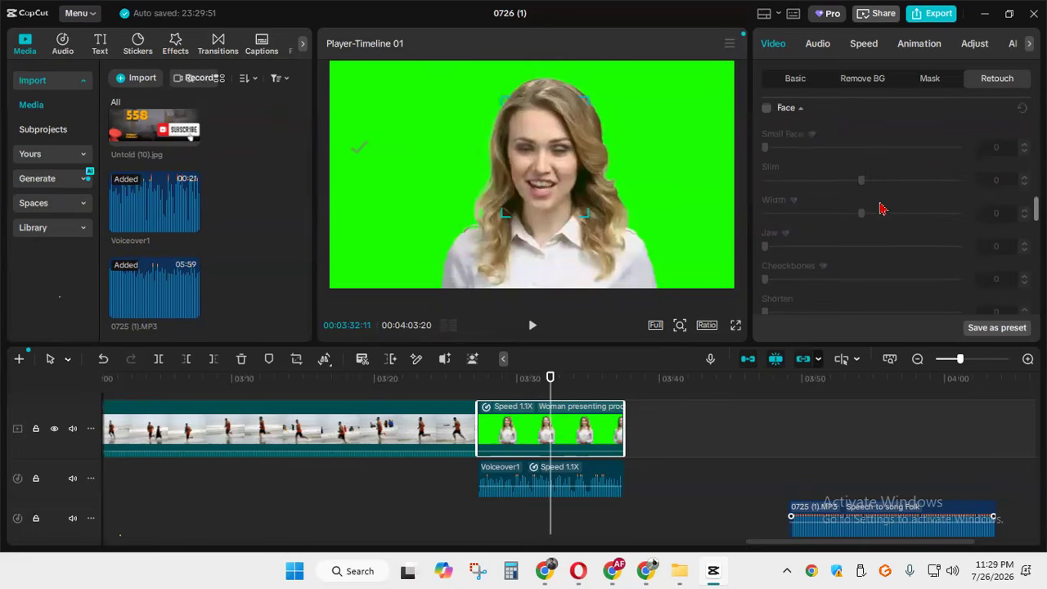
scroll(820, 196, up, 3)
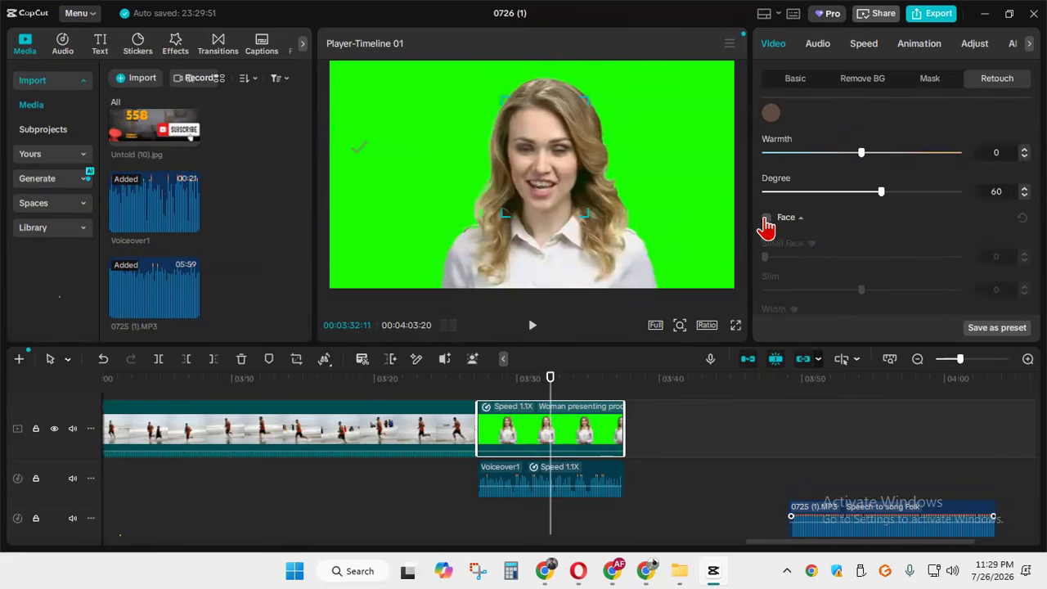
Enable face reshaping and experiment with the face size, slim and width sliders
click(767, 218)
scroll(802, 172, down, 2)
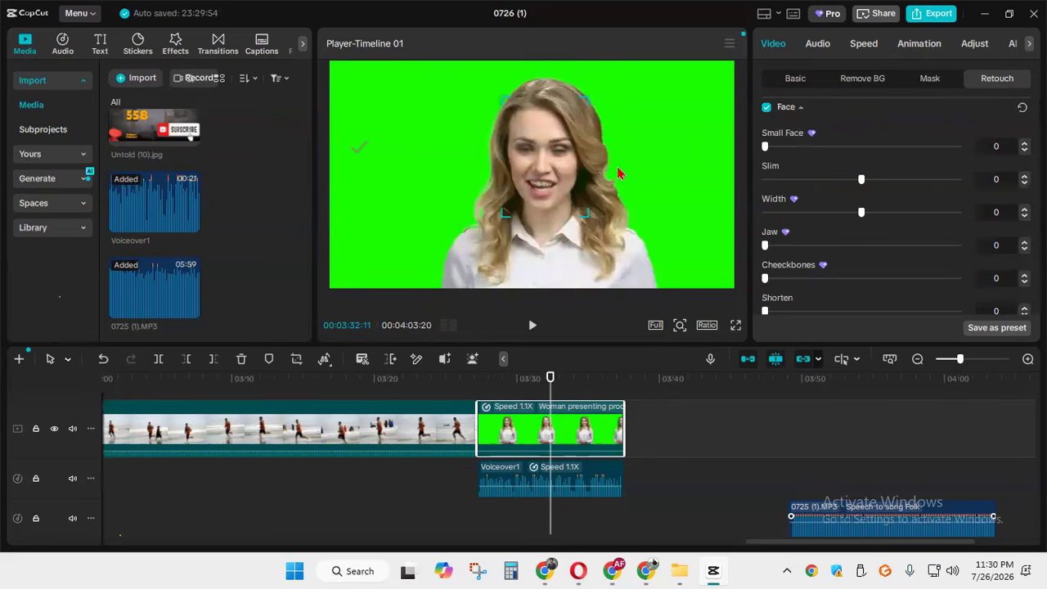
mouse_move(766, 152)
mouse_down()
mouse_move(952, 149)
mouse_move(803, 147)
mouse_move(954, 163)
mouse_move(791, 163)
mouse_move(752, 150)
mouse_up()
drag(863, 180, 959, 180)
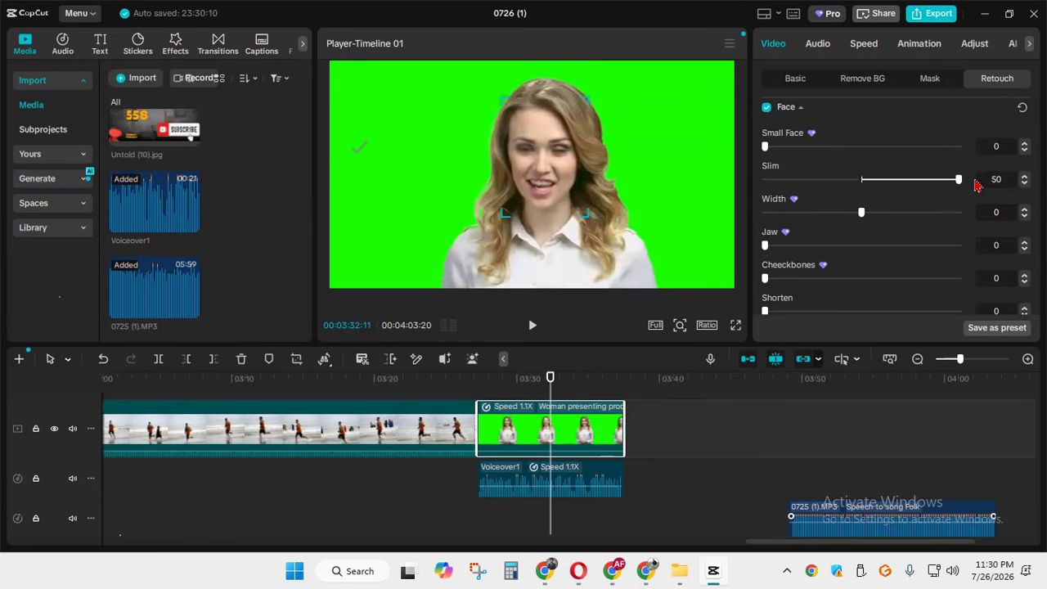
drag(953, 189, 863, 179)
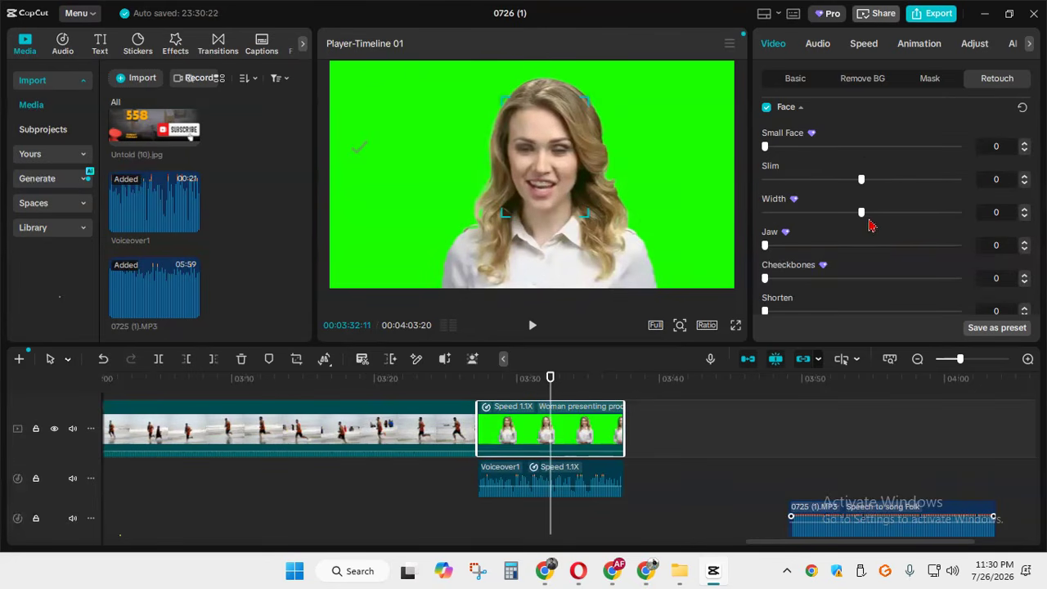
drag(867, 217, 763, 213)
click(873, 213)
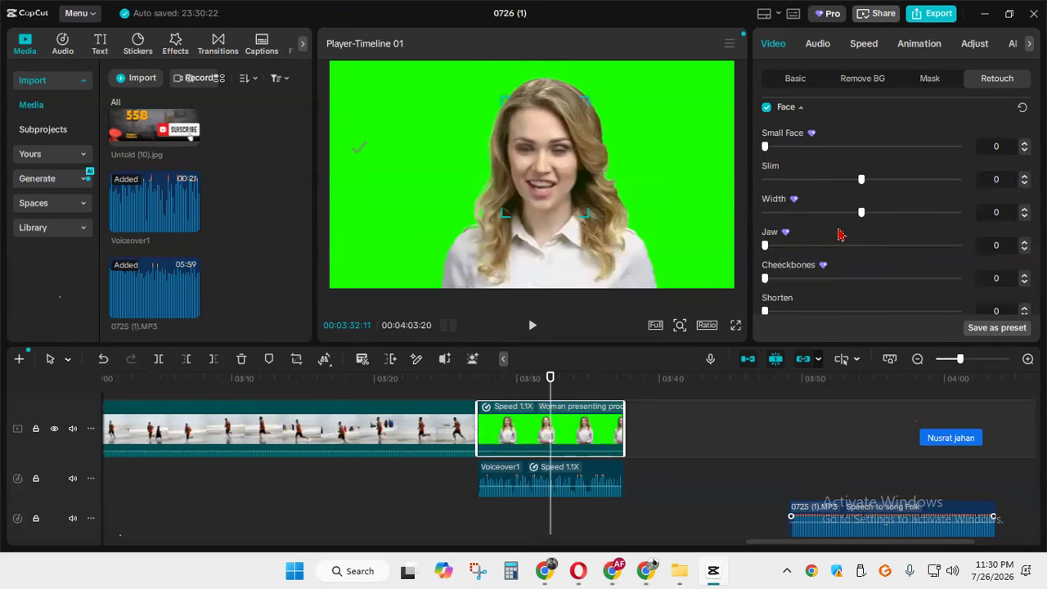
Set Jaw to 28, then try the Cheekbones and V shape sliders
drag(767, 252, 920, 250)
click(826, 255)
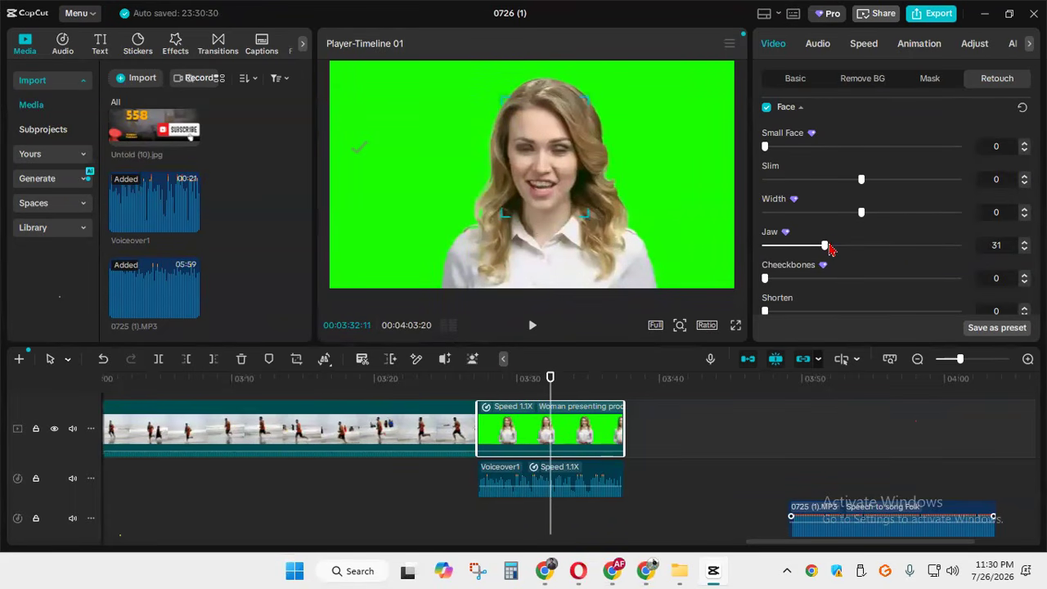
scroll(777, 279, down, 3)
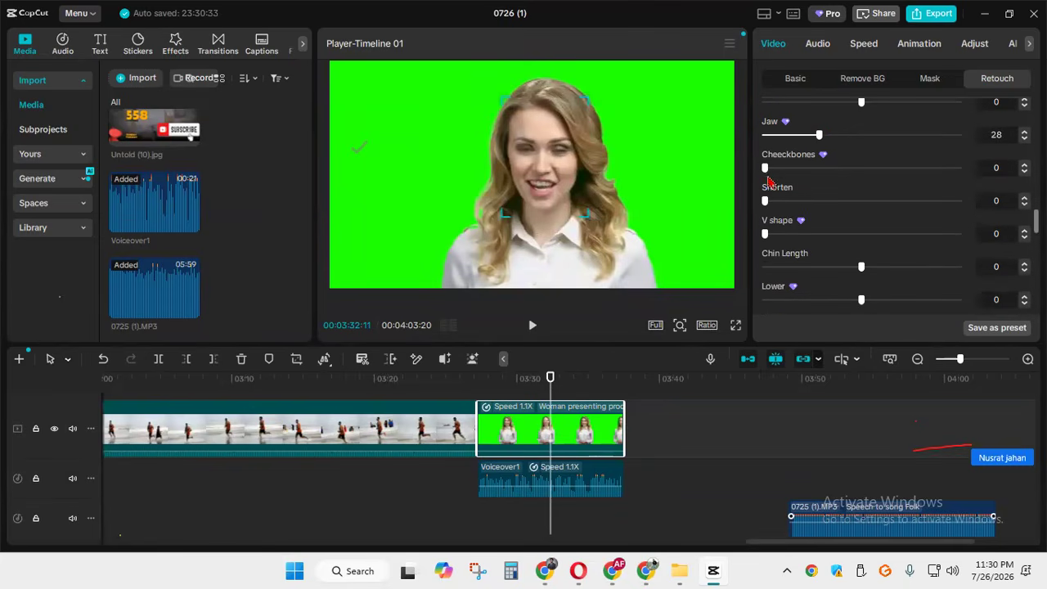
drag(766, 177, 763, 209)
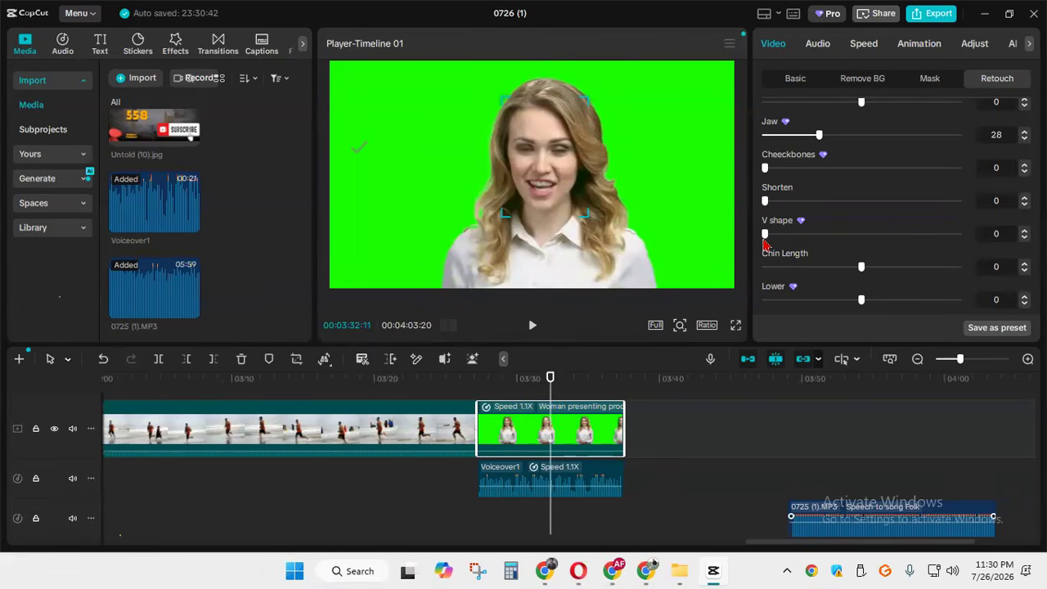
mouse_move(766, 234)
mouse_down()
mouse_move(912, 234)
mouse_move(748, 245)
mouse_up()
scroll(788, 237, down, 5)
scroll(826, 205, up, 3)
scroll(870, 234, down, 3)
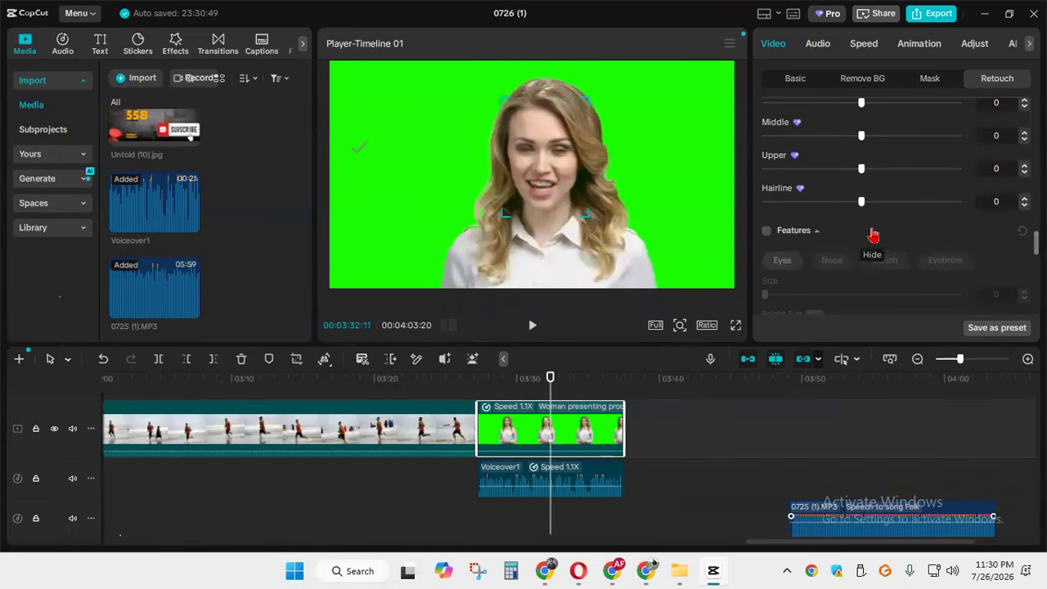
scroll(795, 295, down, 3)
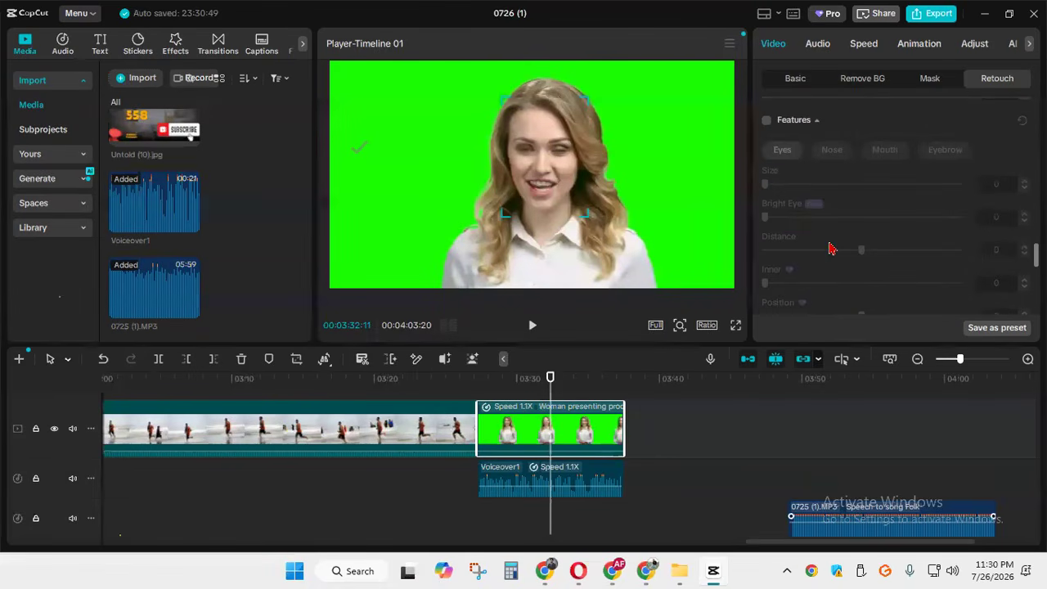
Enable facial feature retouching and widen the presenter's nose to 100
click(767, 122)
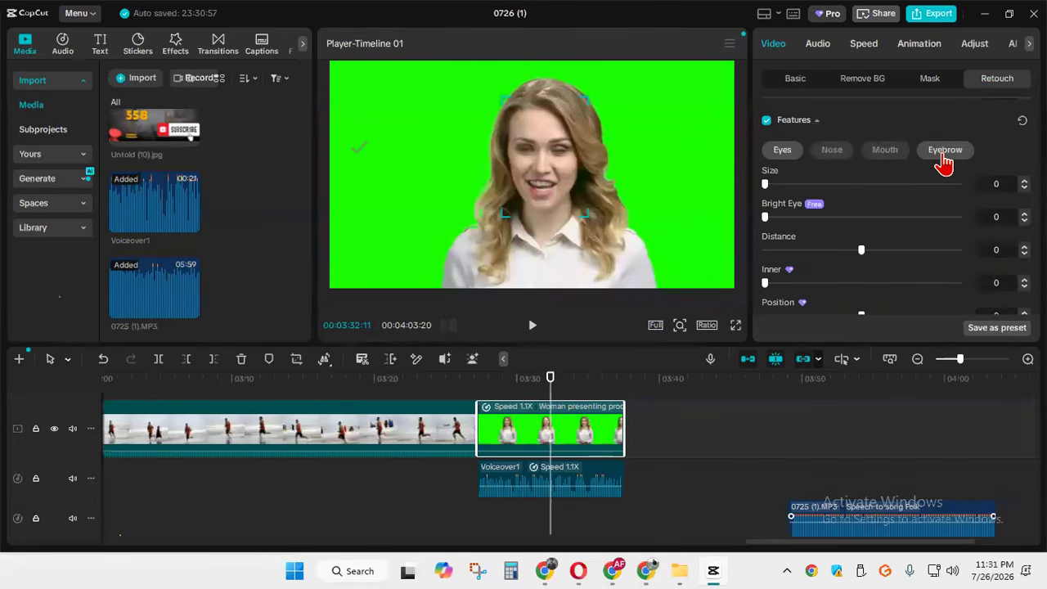
click(832, 153)
mouse_move(766, 184)
mouse_down()
mouse_move(987, 205)
mouse_move(747, 199)
mouse_up()
scroll(818, 188, down, 6)
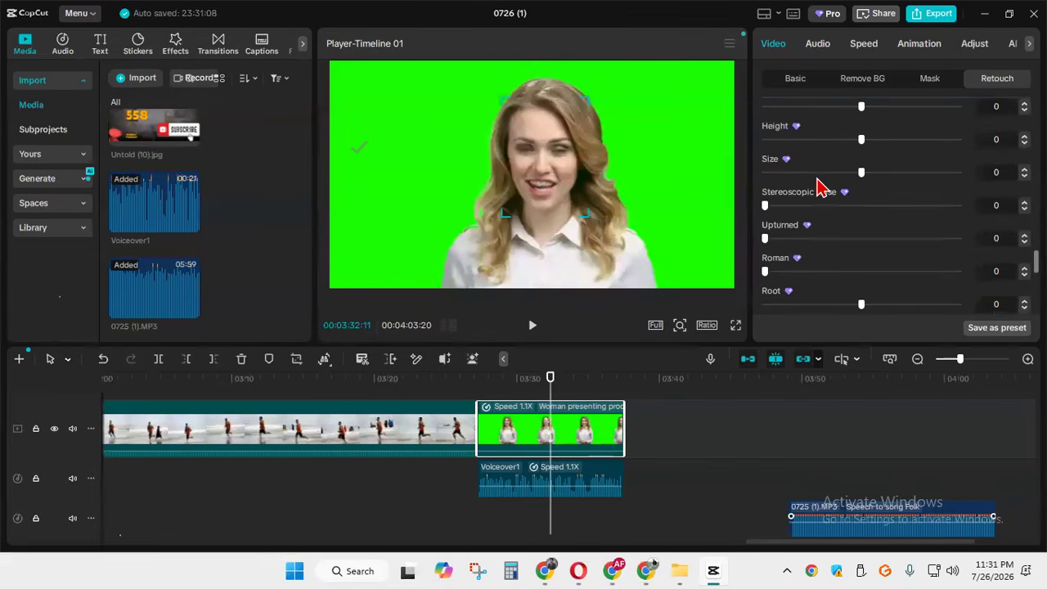
scroll(820, 194, down, 3)
scroll(818, 196, up, 3)
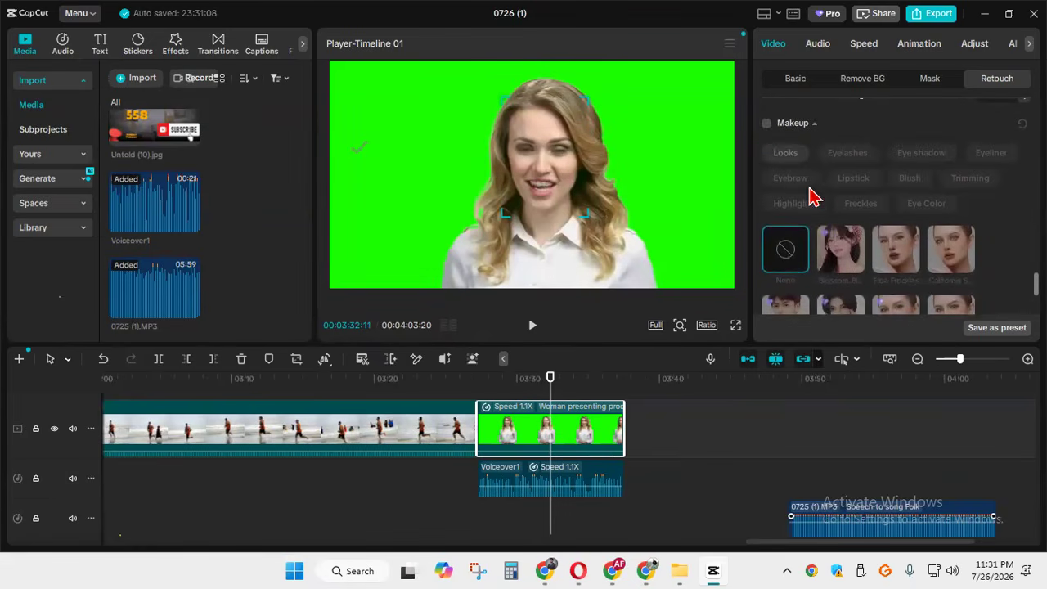
Apply the Orange Sea makeup look to the presenter
click(767, 129)
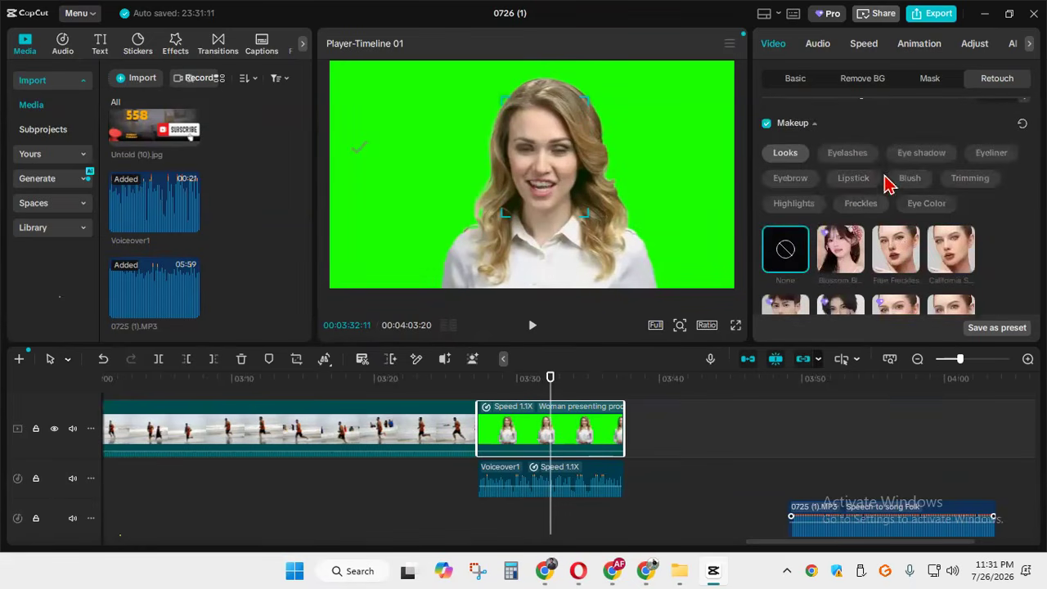
scroll(889, 180, down, 3)
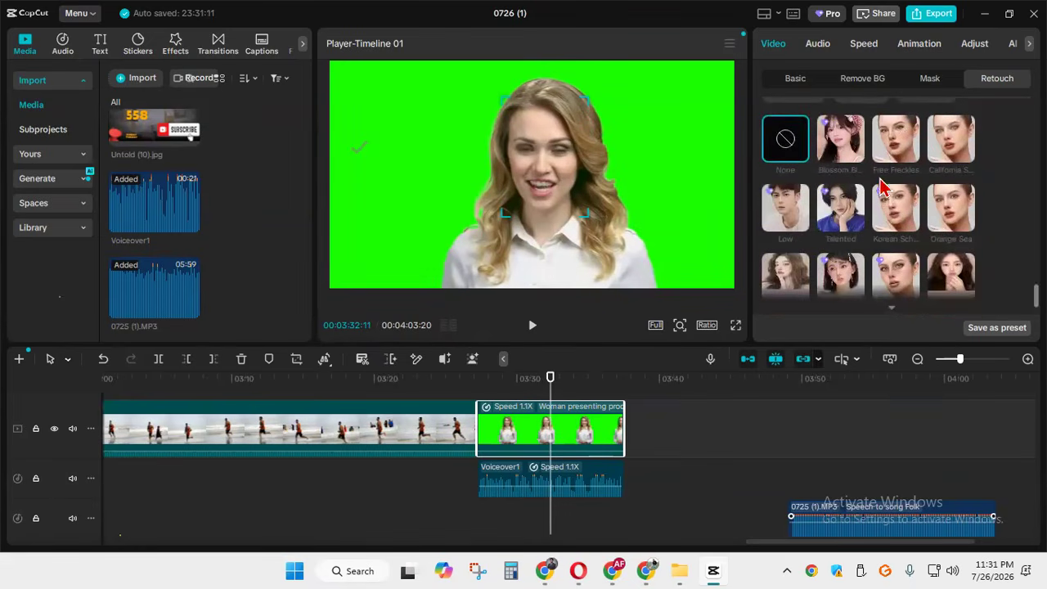
click(965, 211)
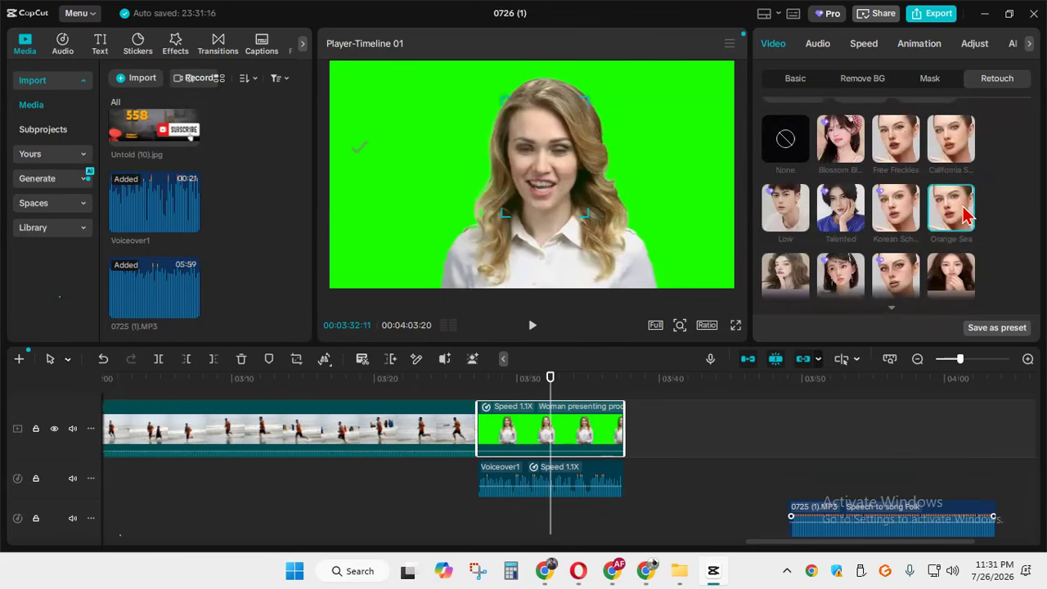
scroll(851, 147, down, 2)
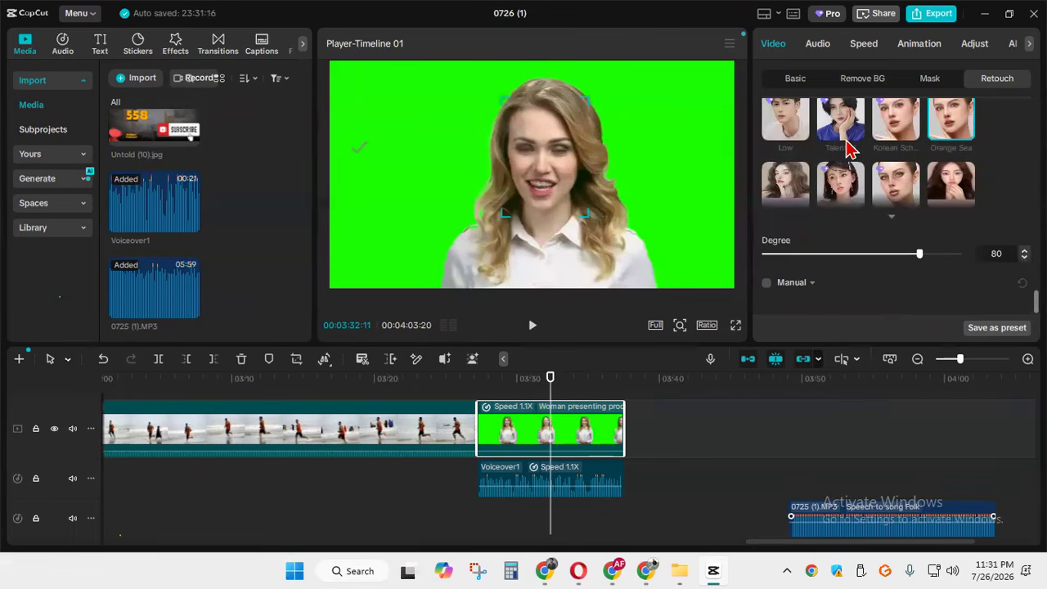
Enable manual face retouching with a brush size of 30
click(766, 284)
scroll(821, 230, down, 2)
click(786, 148)
mouse_move(810, 215)
mouse_down()
mouse_move(858, 214)
mouse_move(825, 219)
mouse_up()
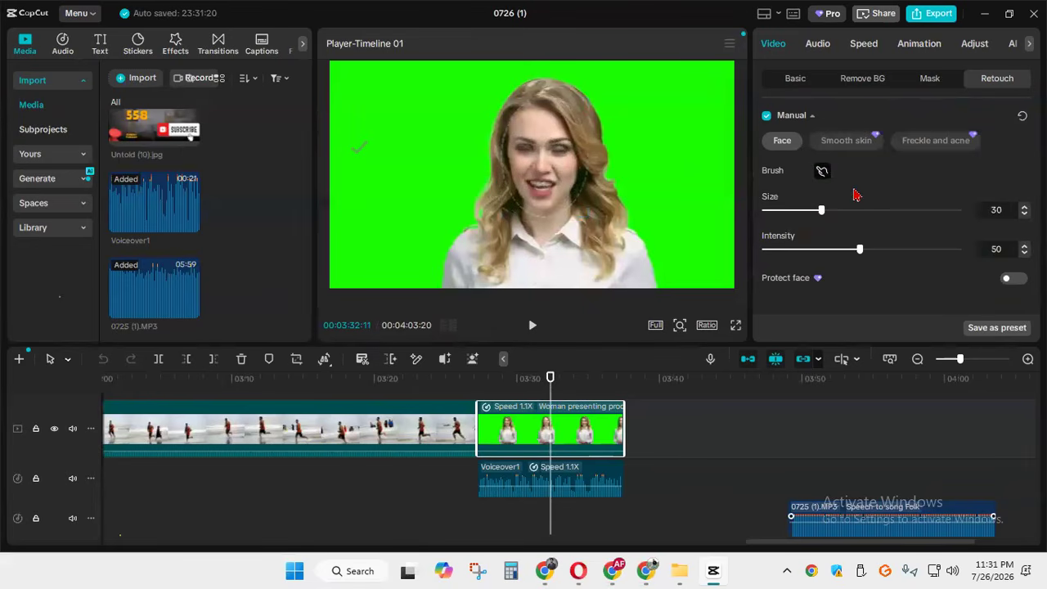
scroll(861, 193, down, 6)
scroll(861, 193, up, 8)
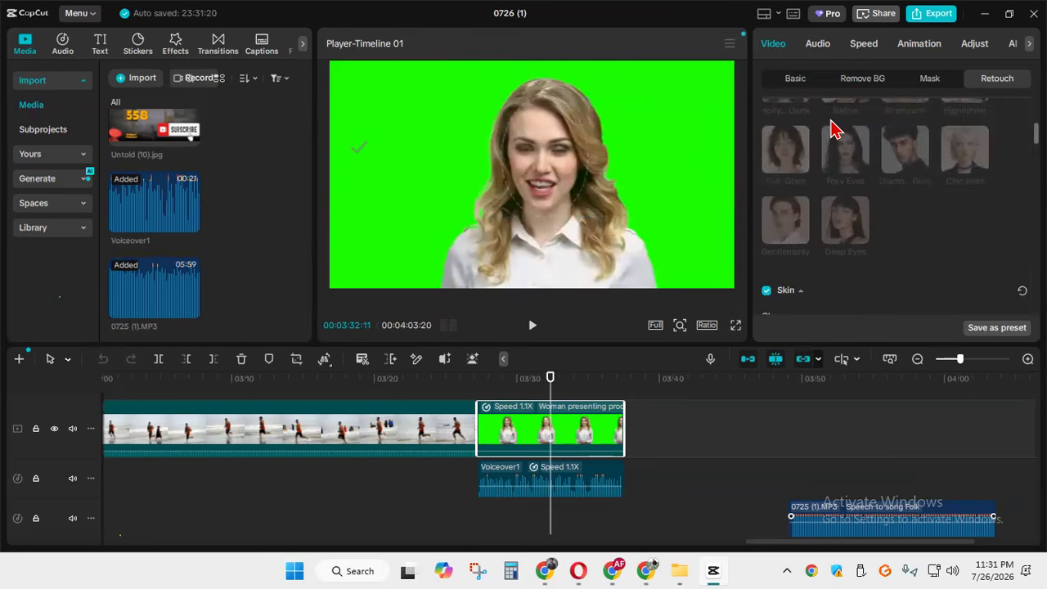
Move Voiceover1 earlier on the timeline and show the presenter clip's entrance animations
click(825, 49)
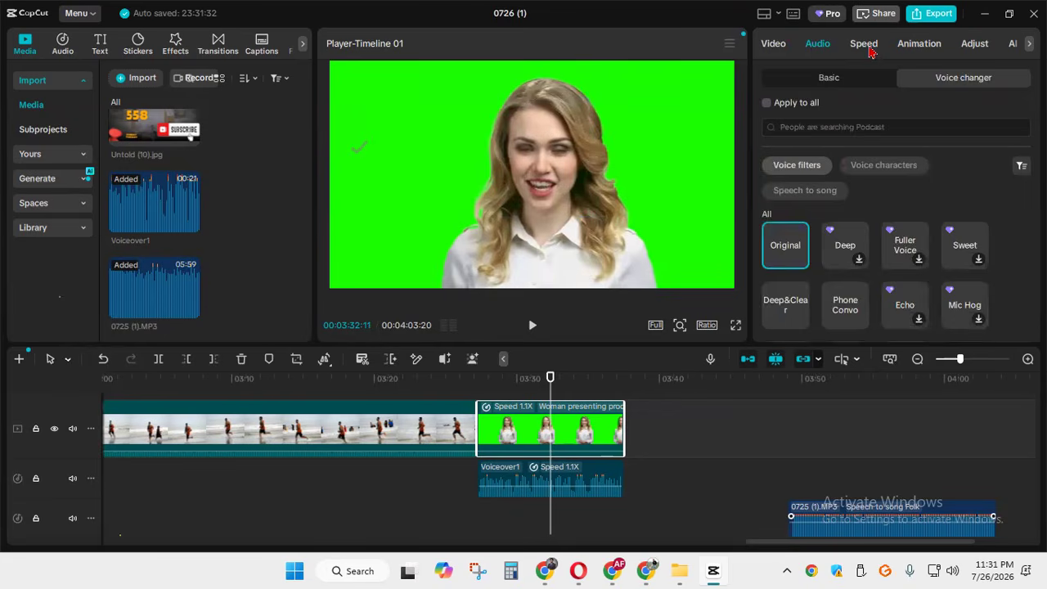
click(871, 52)
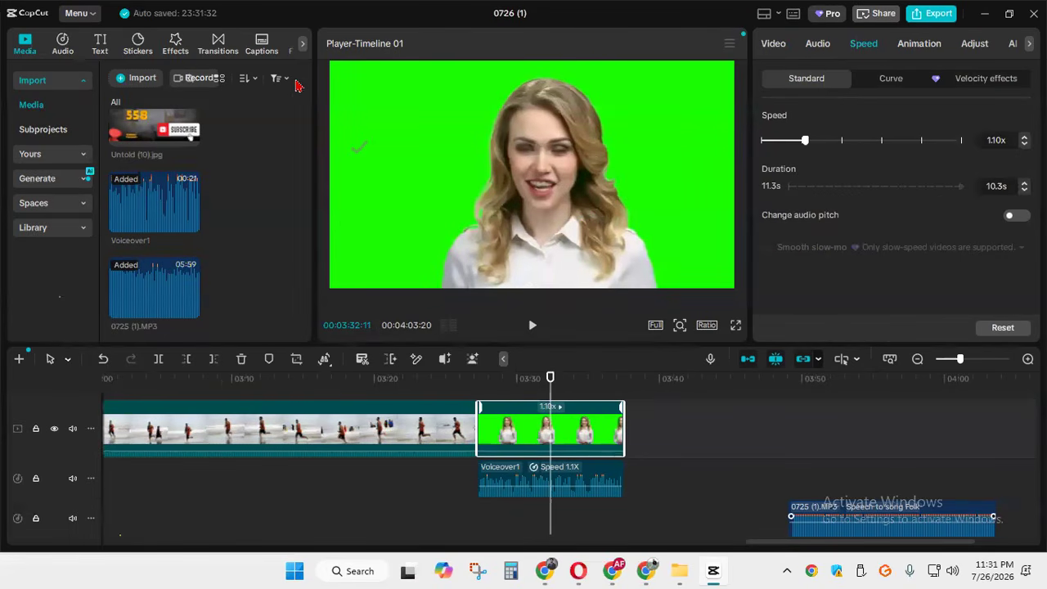
click(304, 49)
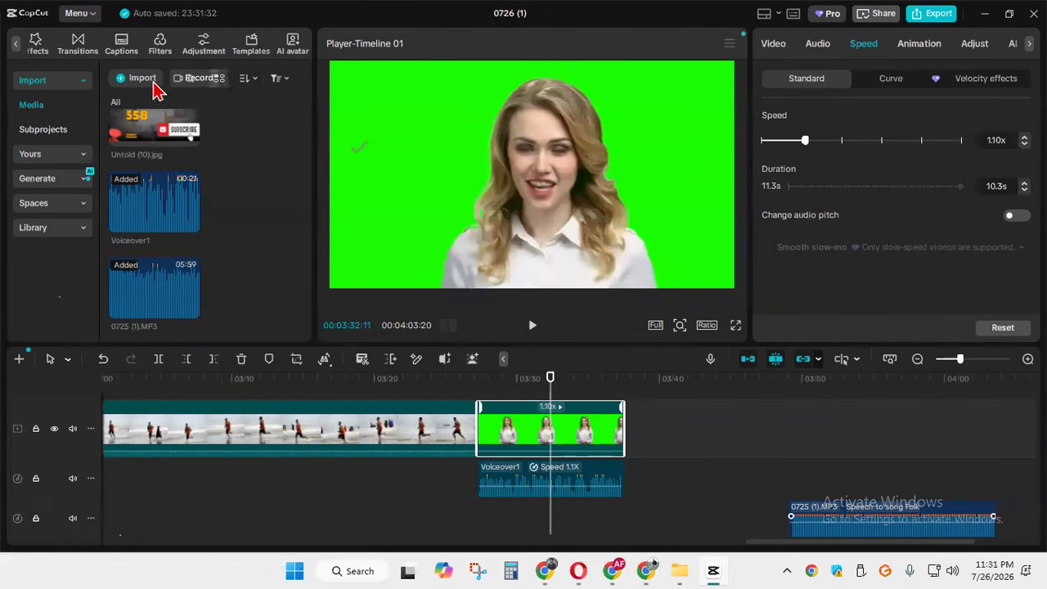
click(17, 45)
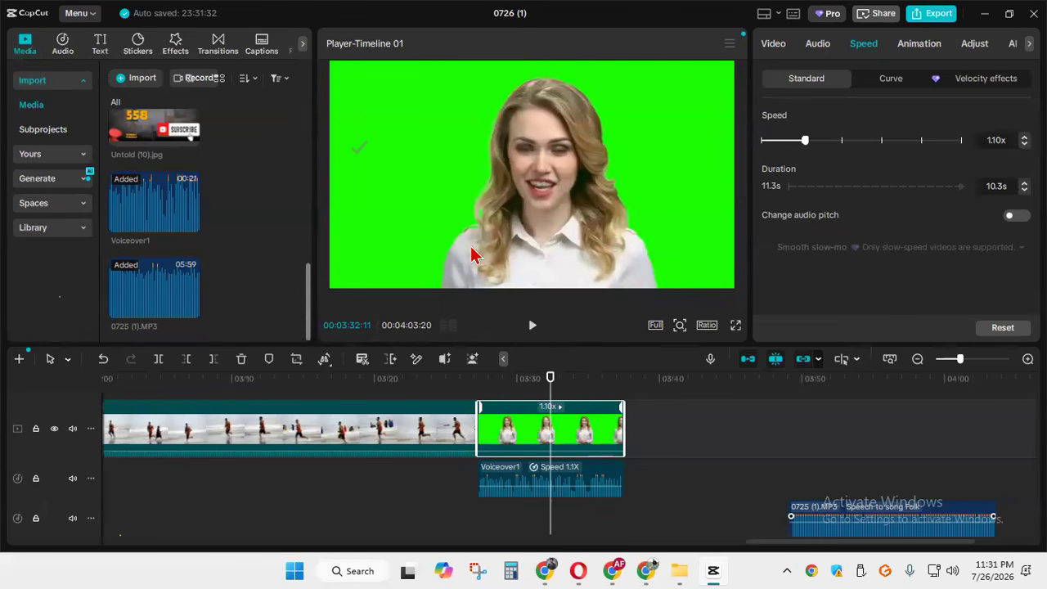
mouse_move(582, 466)
drag(583, 467, 367, 468)
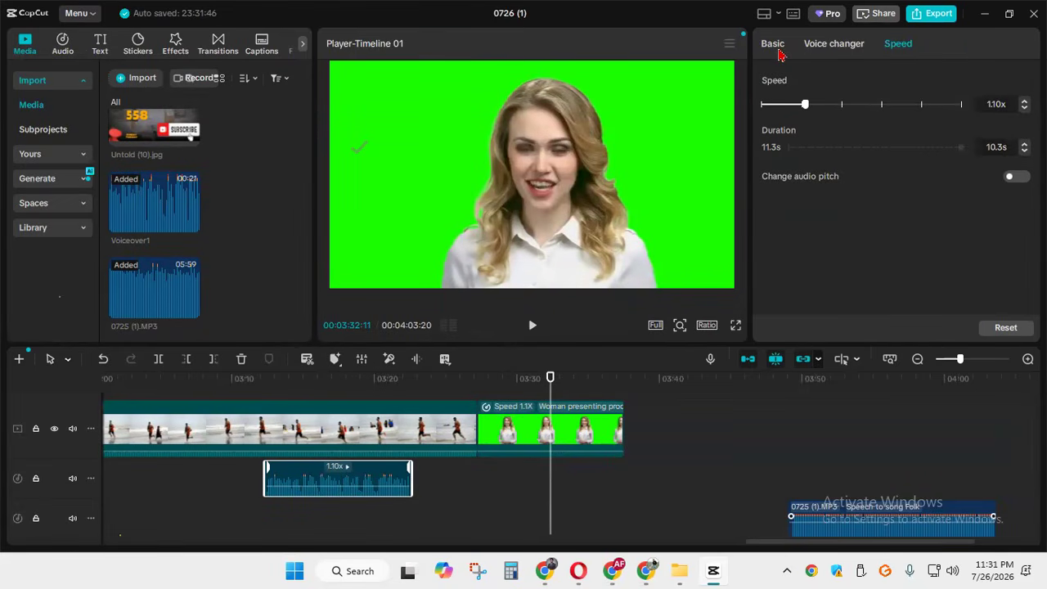
click(591, 426)
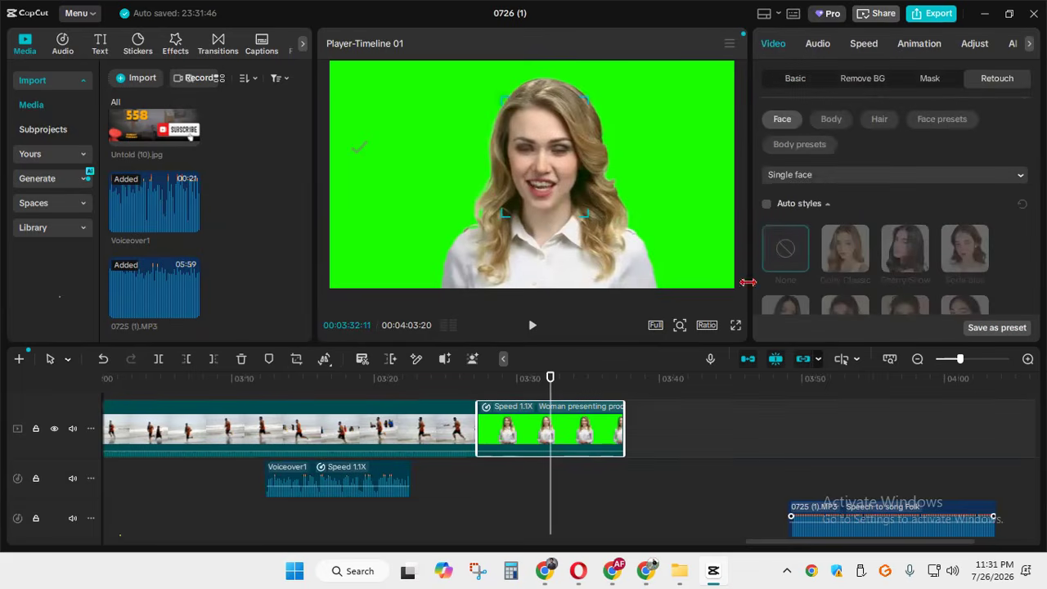
click(910, 47)
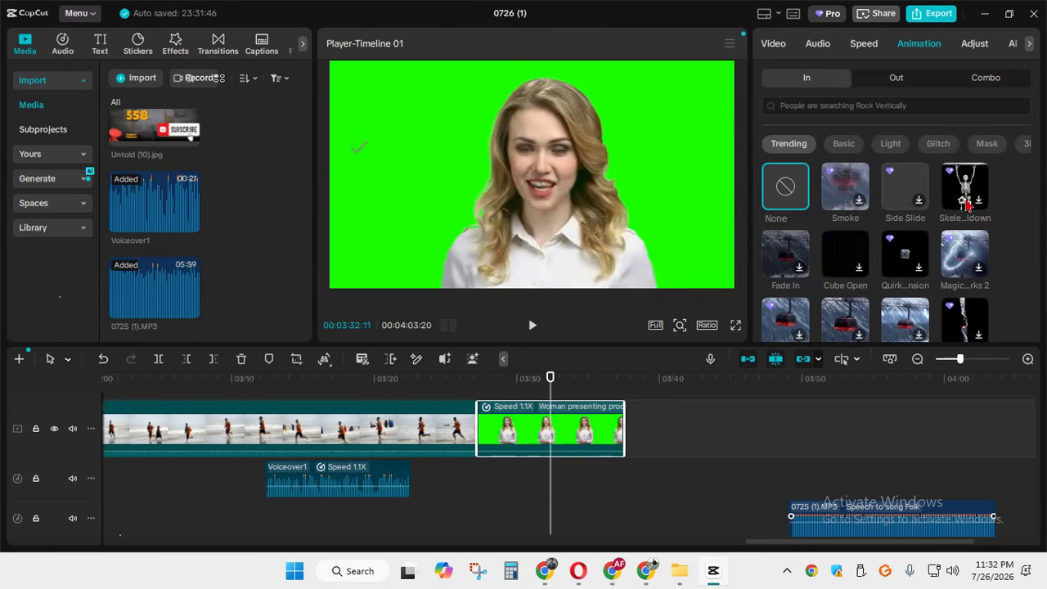
Try the Cube Open and Zoom Out entrance animations, varying duration between 1.2s and 3.6s
click(861, 275)
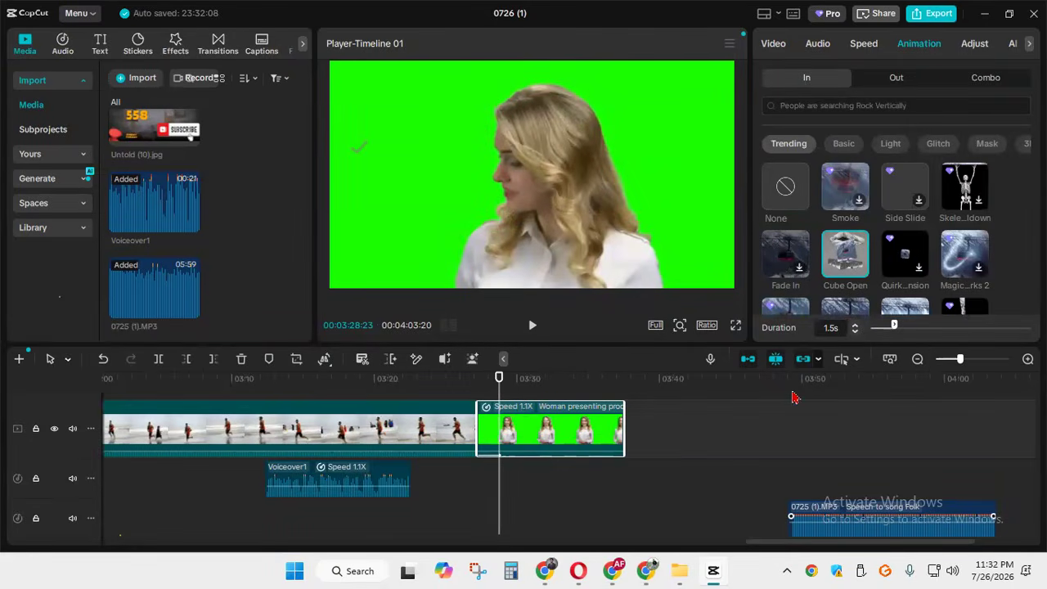
drag(962, 360, 965, 362)
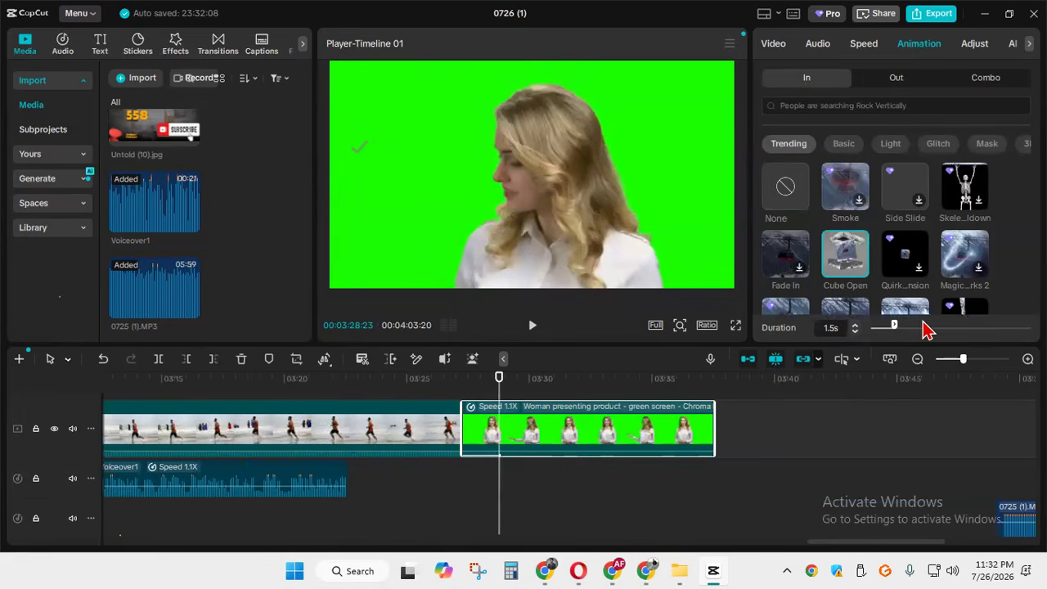
drag(900, 329, 925, 329)
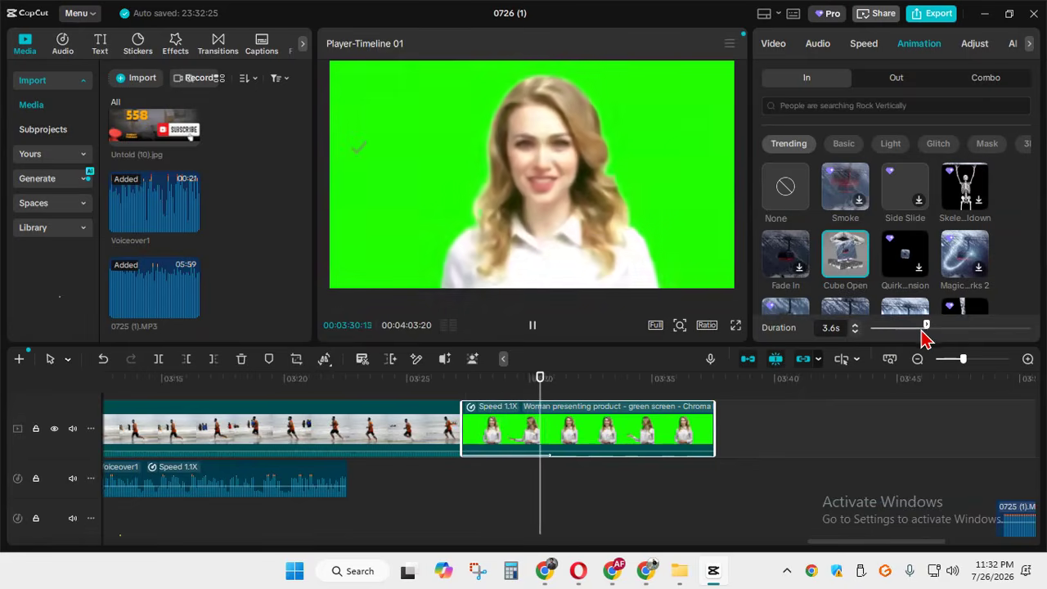
drag(928, 329, 888, 327)
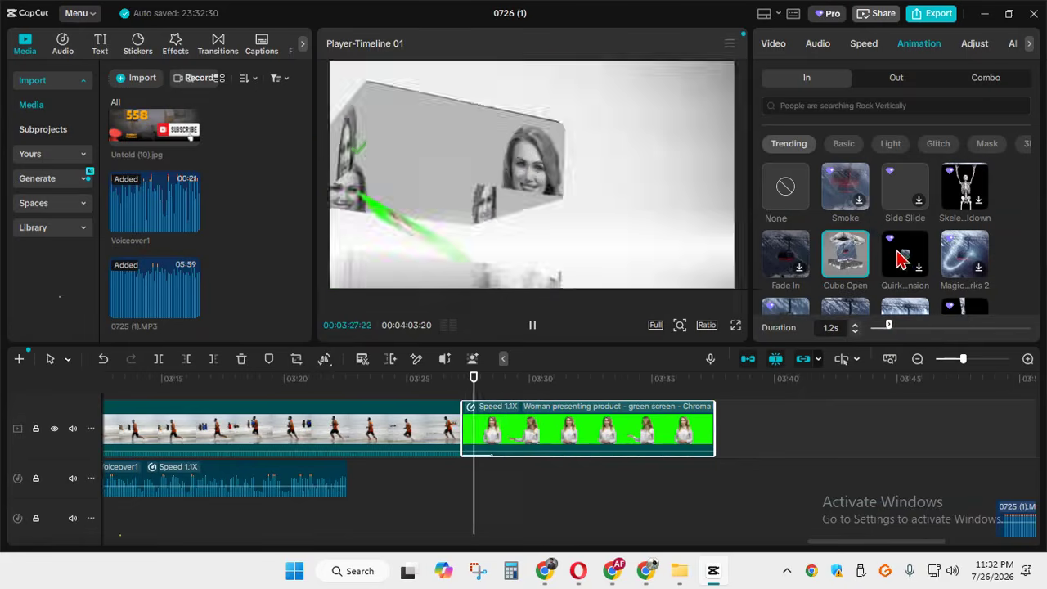
scroll(888, 239, down, 1)
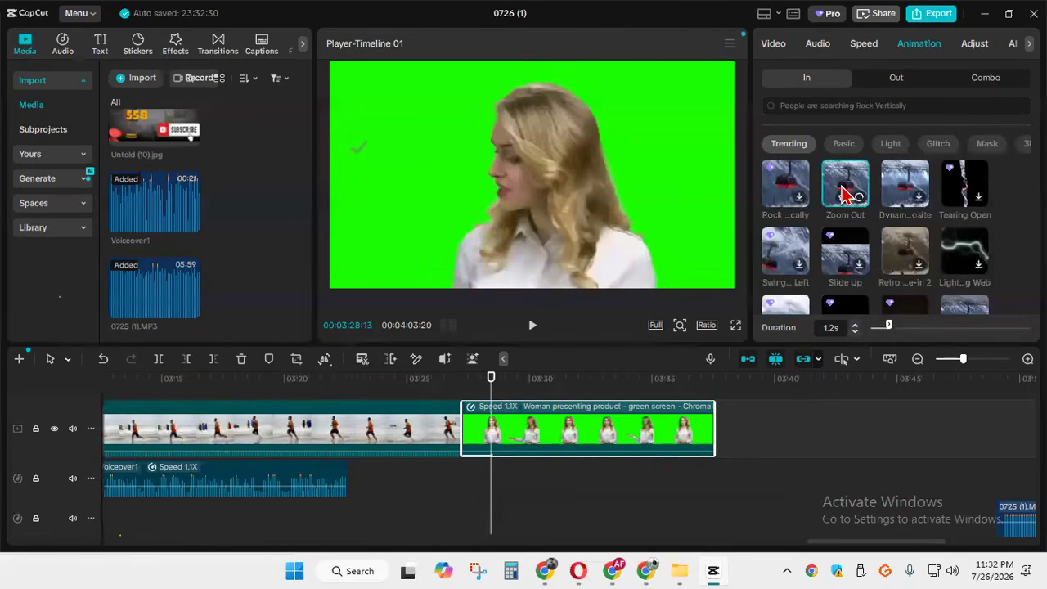
click(847, 194)
scroll(846, 194, up, 1)
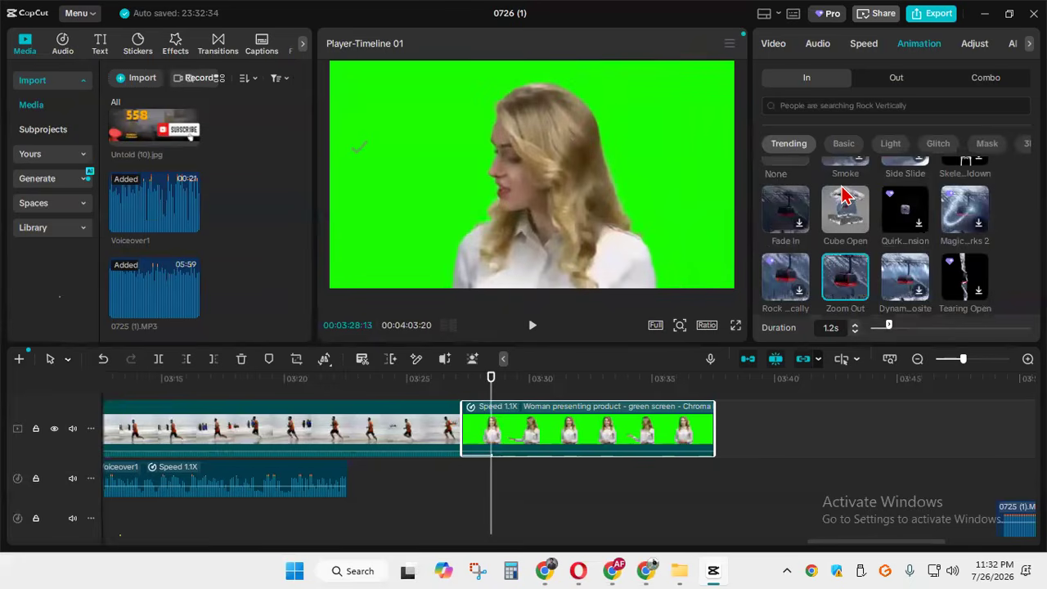
scroll(855, 200, down, 1)
scroll(900, 241, down, 1)
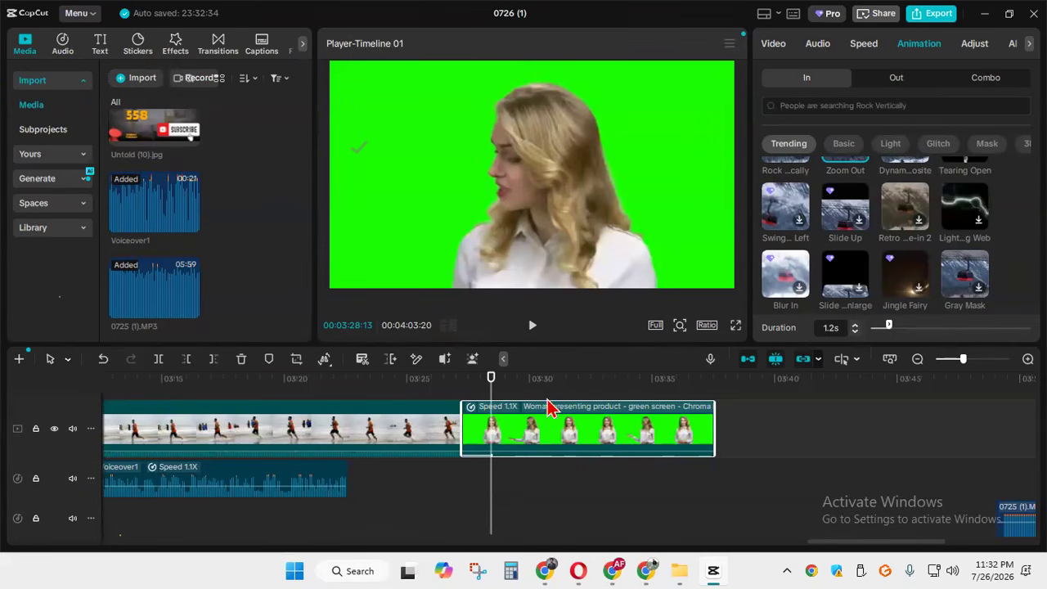
Apply the Lightning Web entrance animation, set its duration to 3.7s, and stop playback
drag(492, 395, 501, 394)
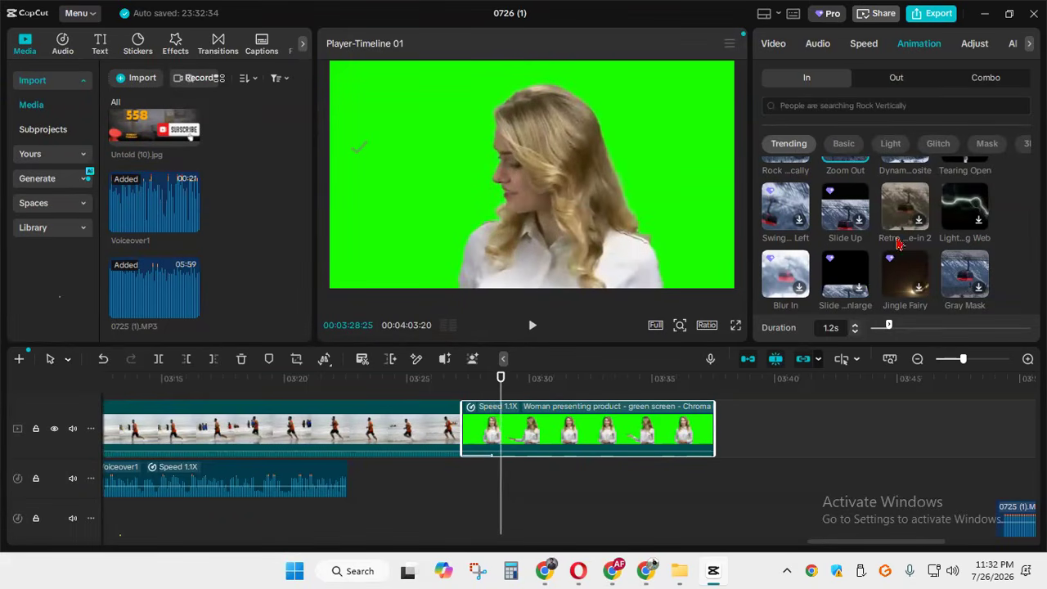
click(965, 206)
scroll(964, 217, up, 1)
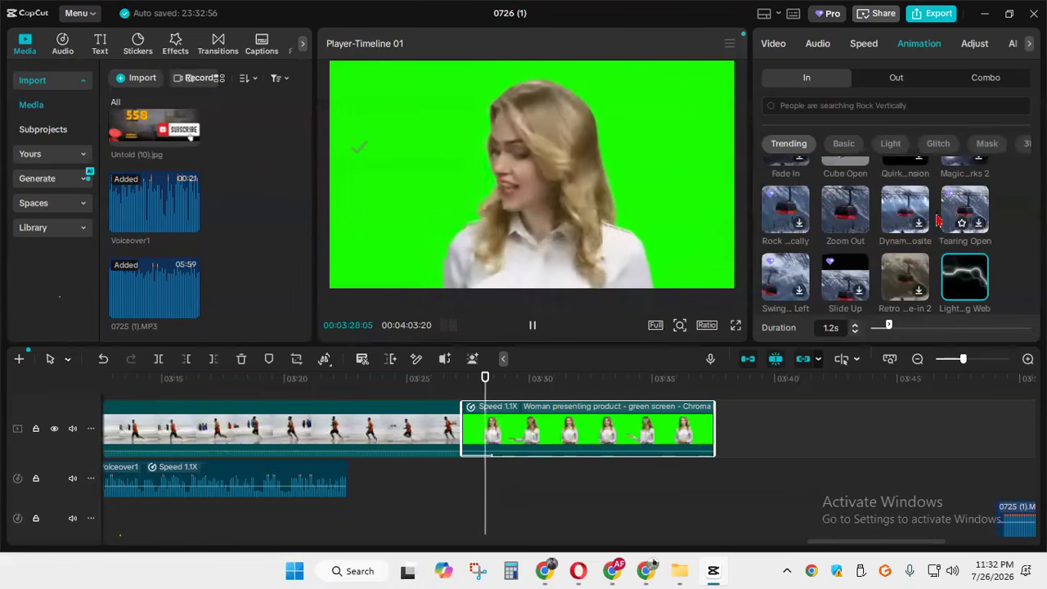
drag(905, 326, 968, 327)
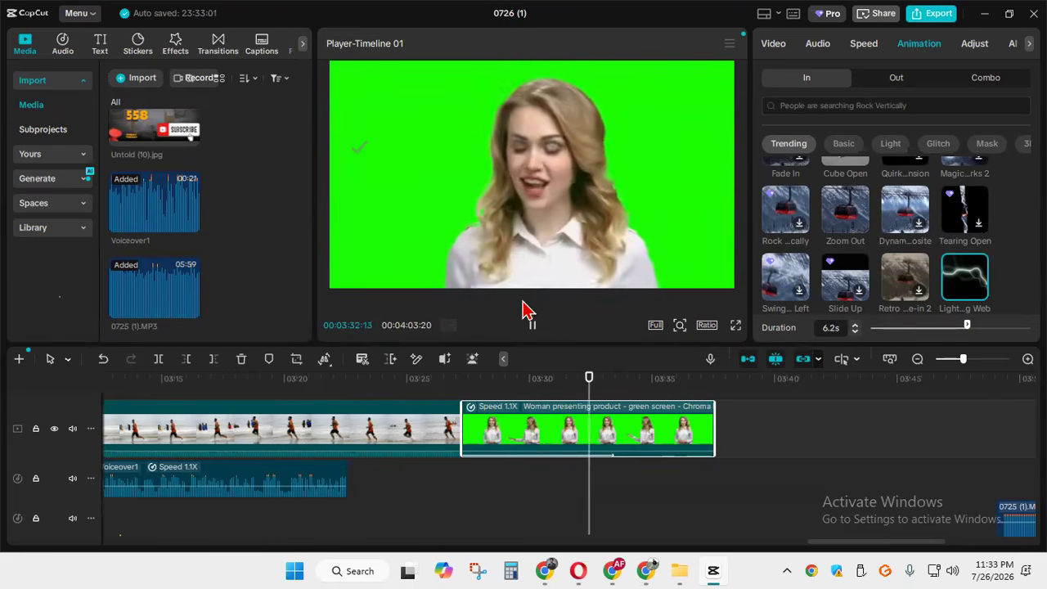
click(532, 325)
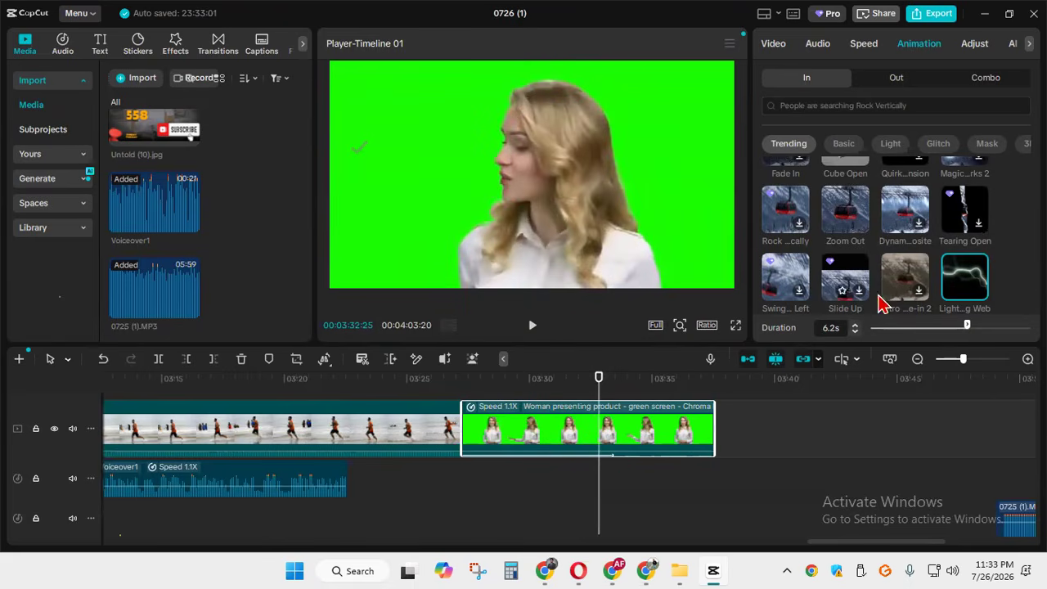
drag(932, 327, 928, 327)
scroll(839, 264, down, 2)
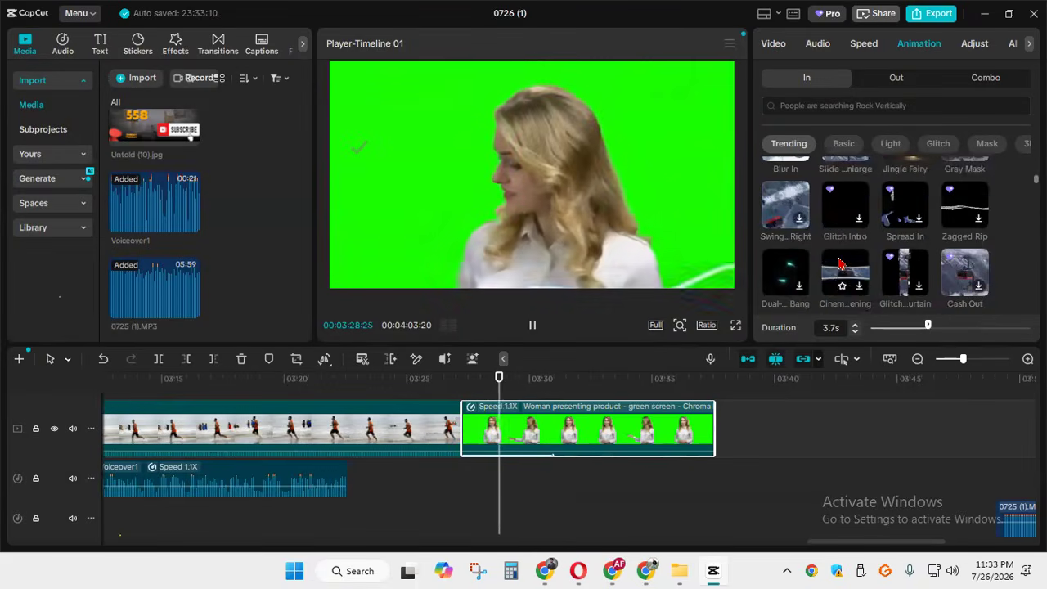
key(space)
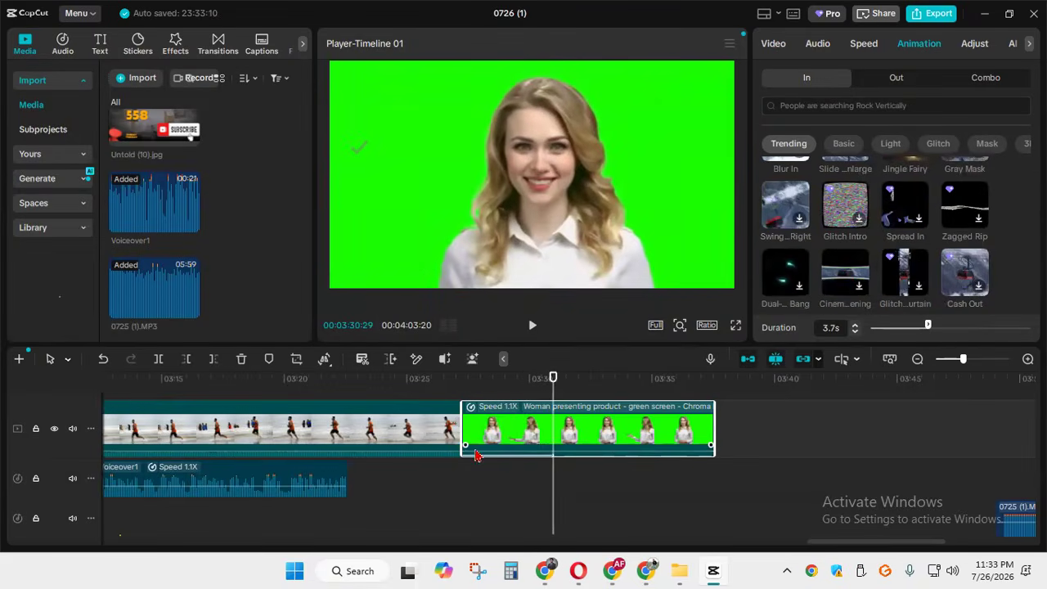
Apply the Dazzling Out exit animation to the presenter clip, lasting 2.4s
click(917, 82)
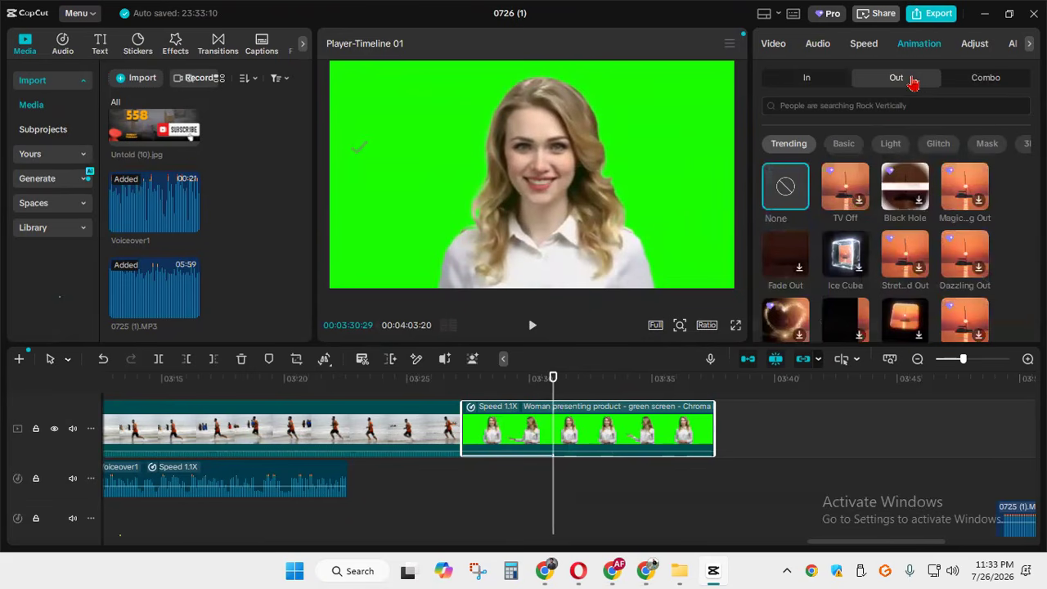
click(561, 409)
drag(553, 391, 684, 434)
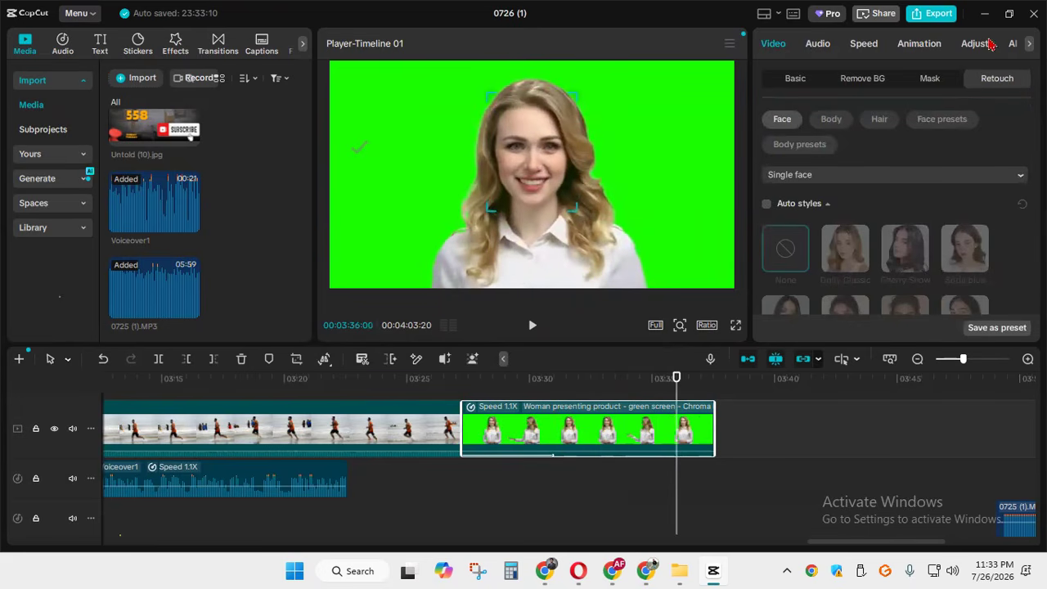
click(914, 46)
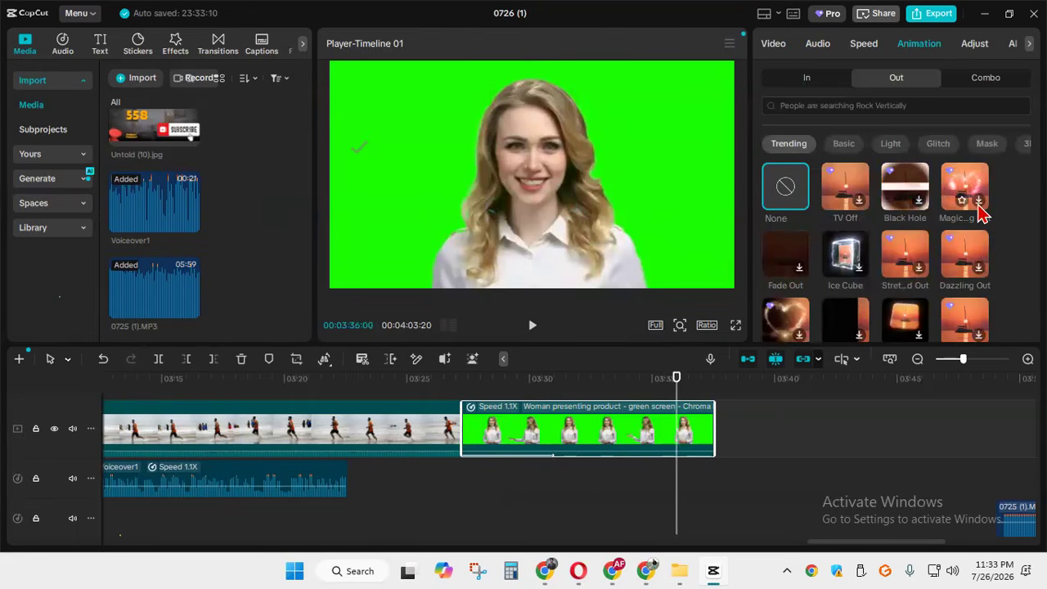
click(983, 265)
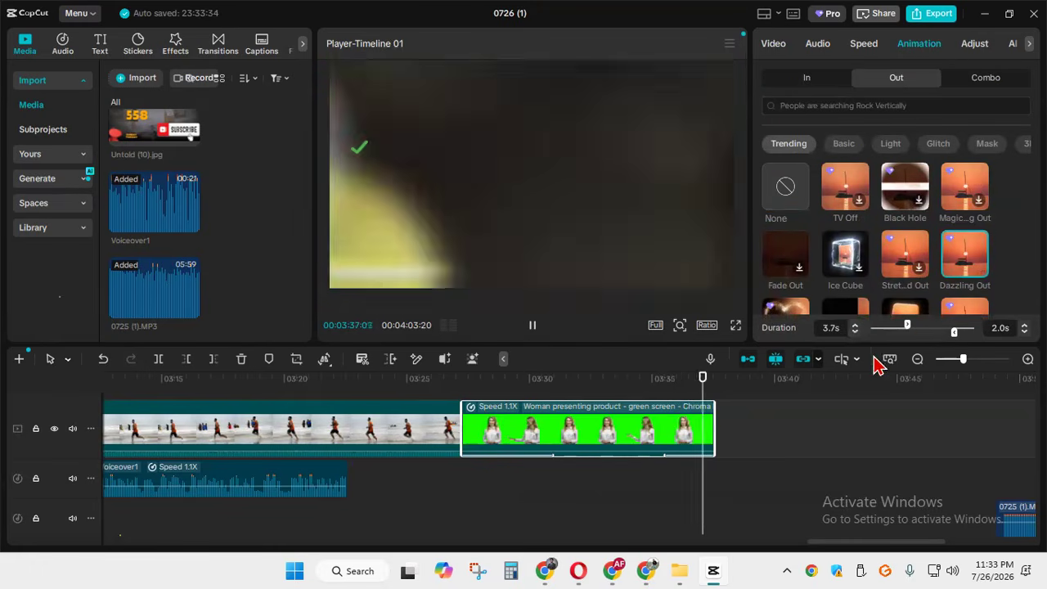
drag(951, 334, 927, 333)
click(950, 334)
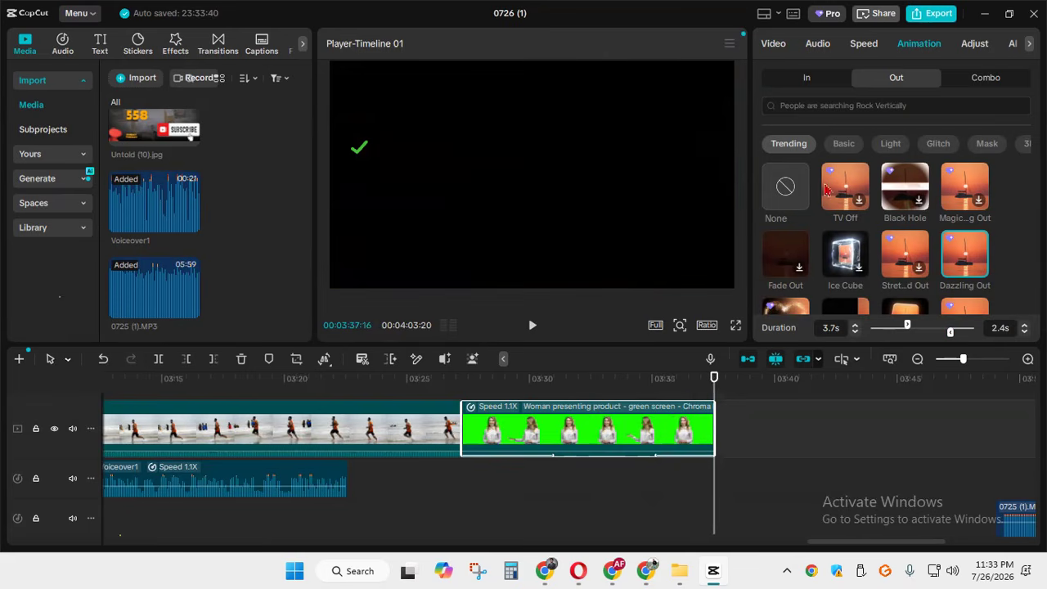
click(986, 77)
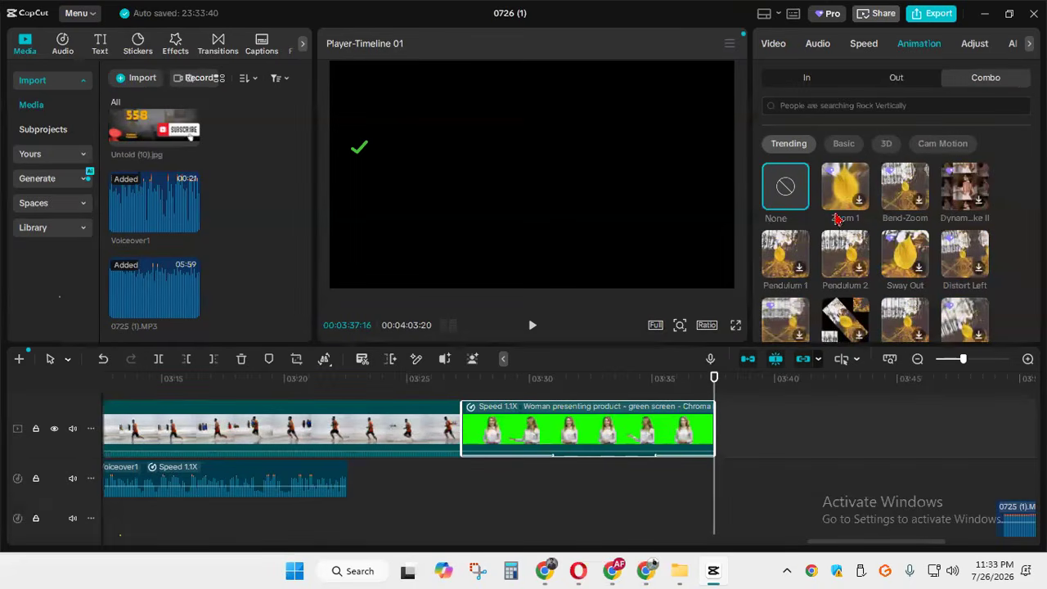
Try the Pendulum 1 combo animation, remove it, and browse the other animation presets
click(799, 270)
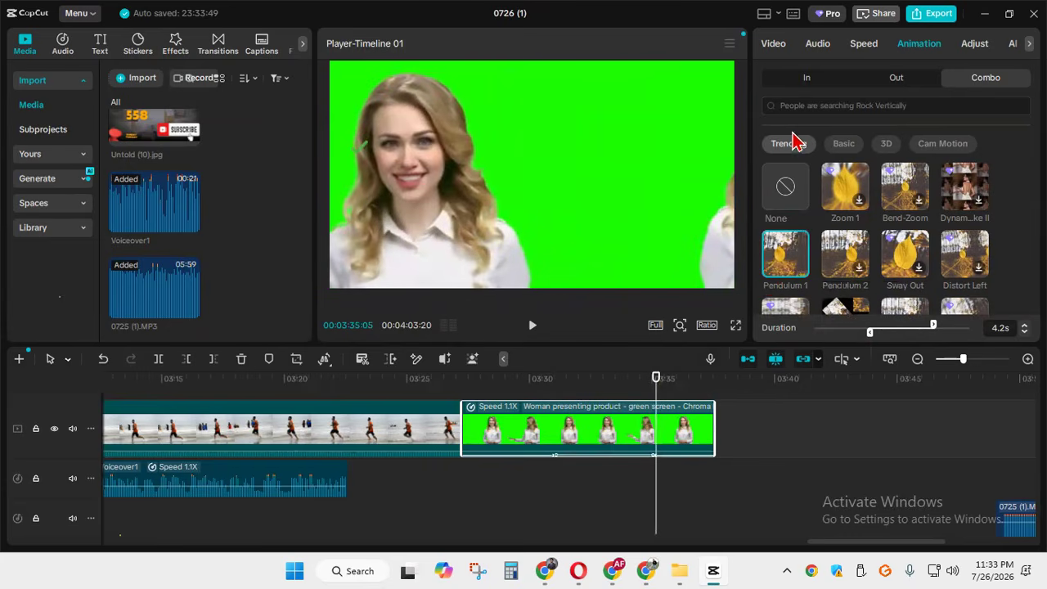
click(799, 202)
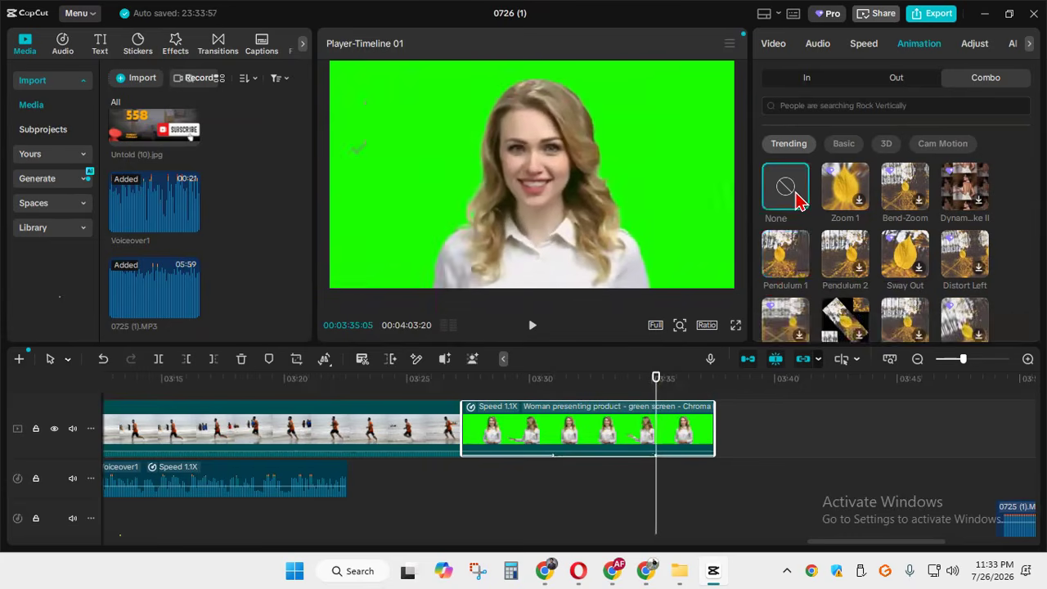
click(865, 88)
click(803, 82)
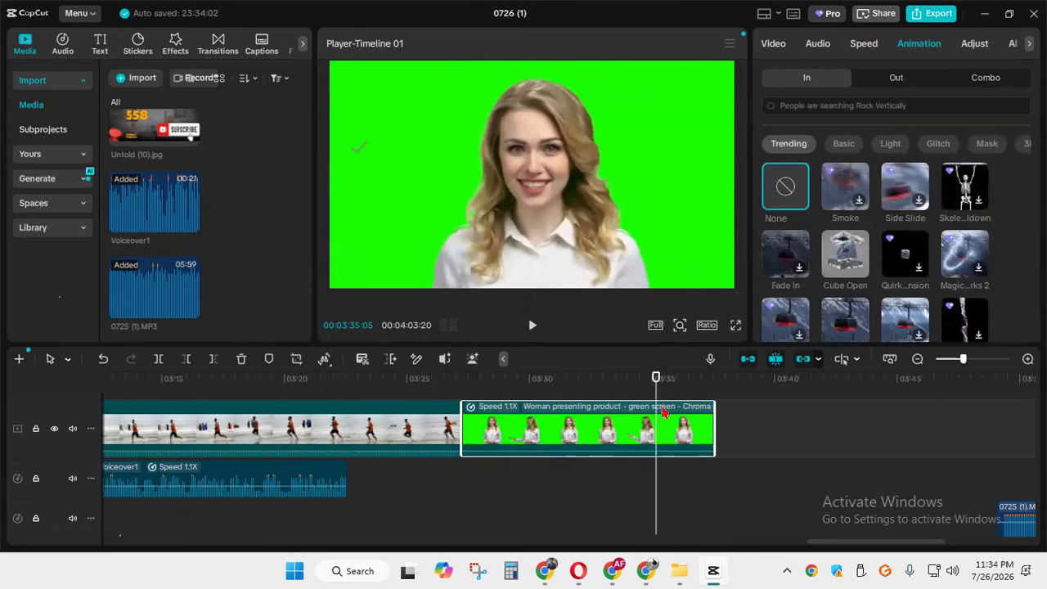
click(1003, 85)
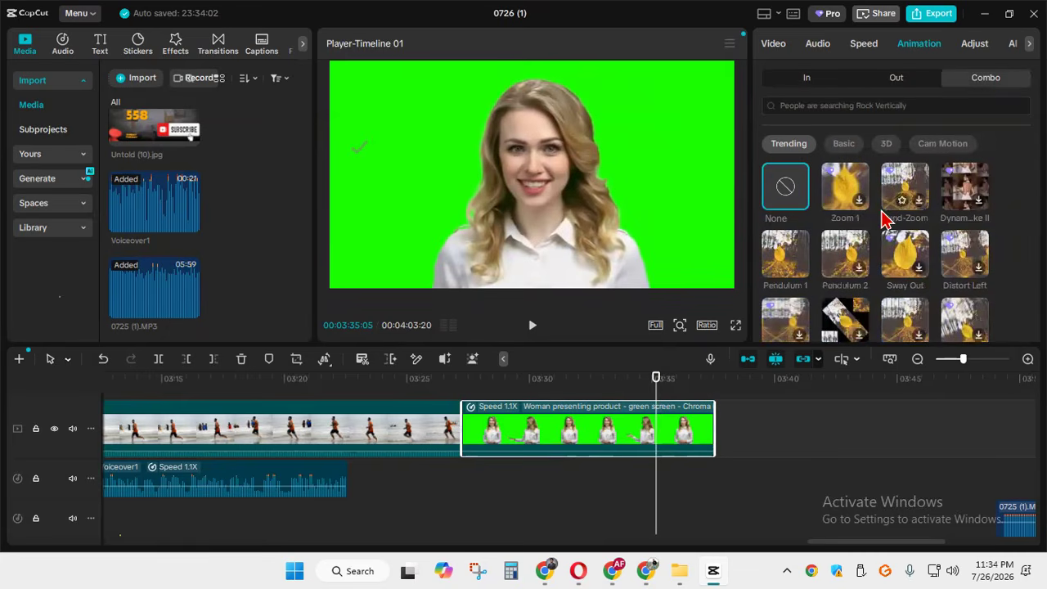
Apply the Pendulum 2 combo animation at 2.4s and scrub back to 03:30 to review
click(847, 260)
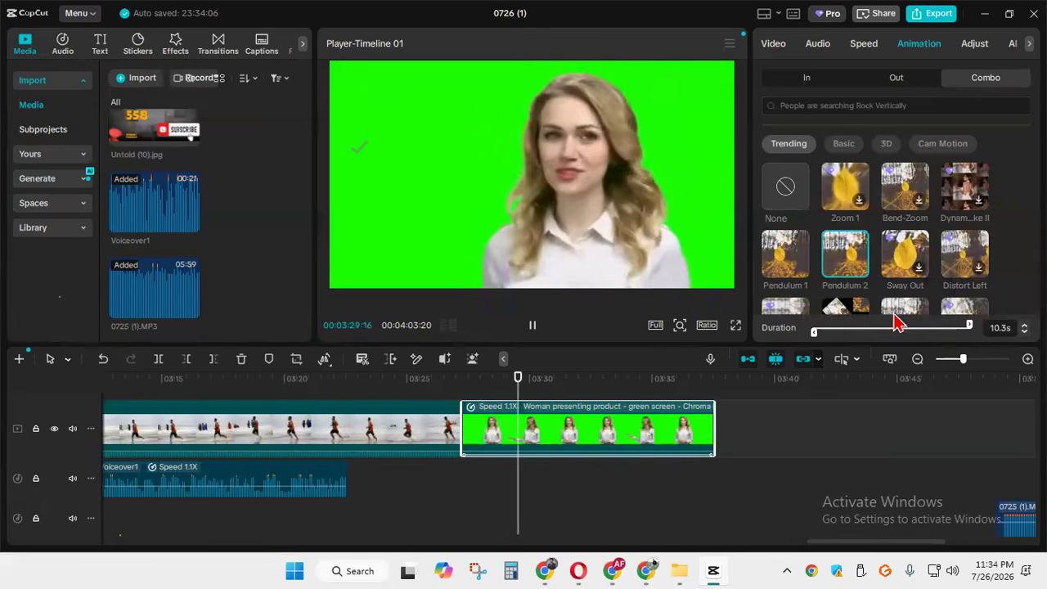
drag(969, 330, 858, 331)
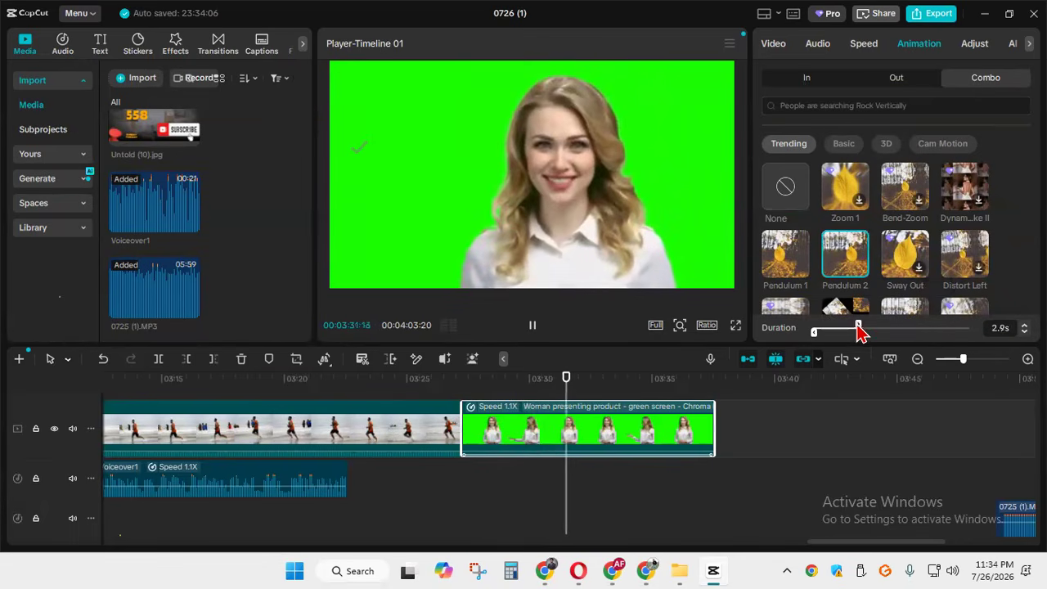
click(815, 330)
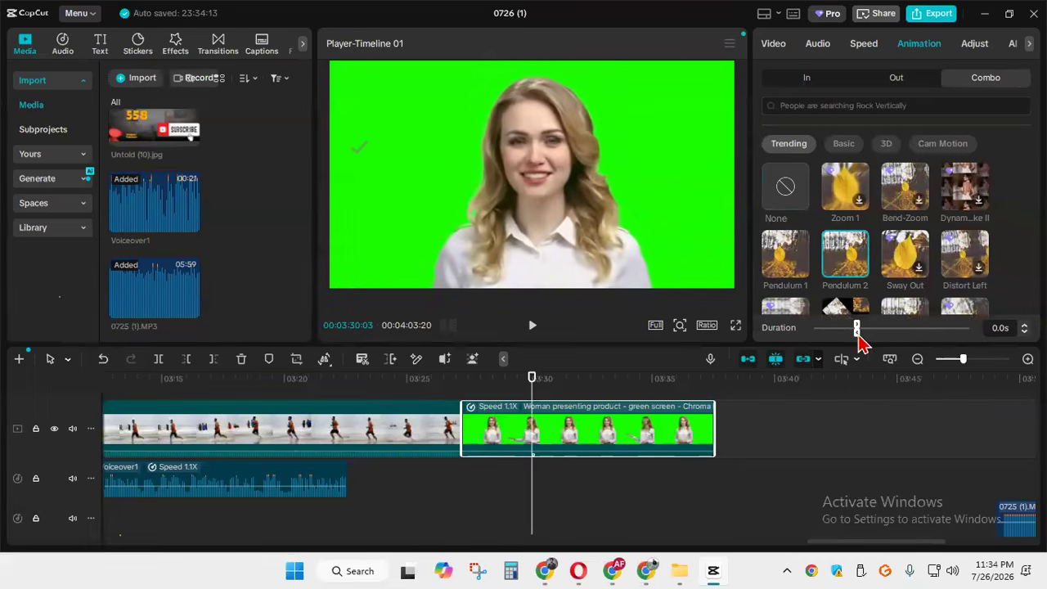
drag(859, 329, 882, 330)
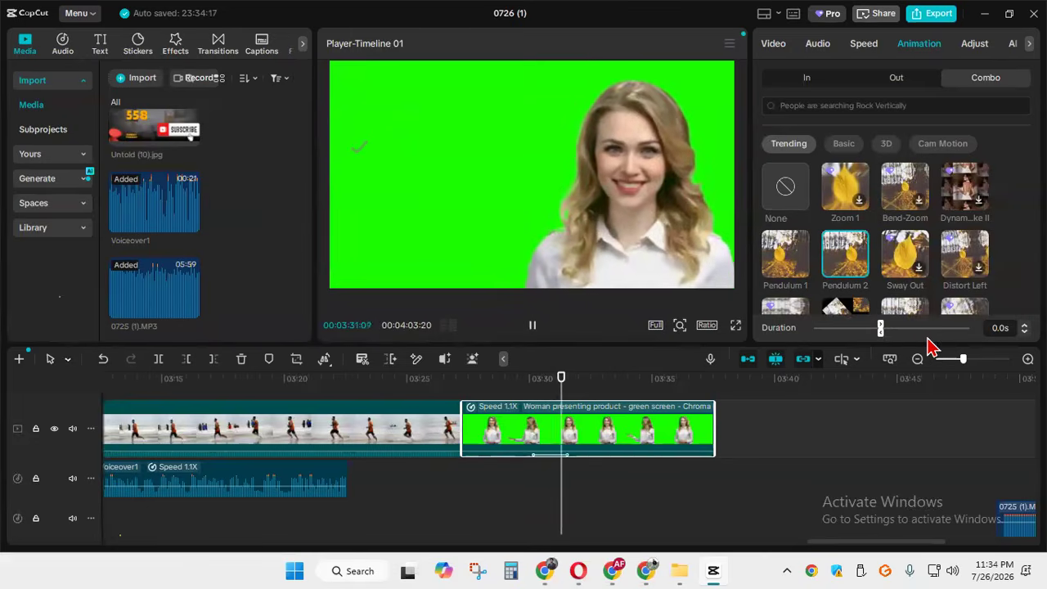
drag(858, 347, 846, 351)
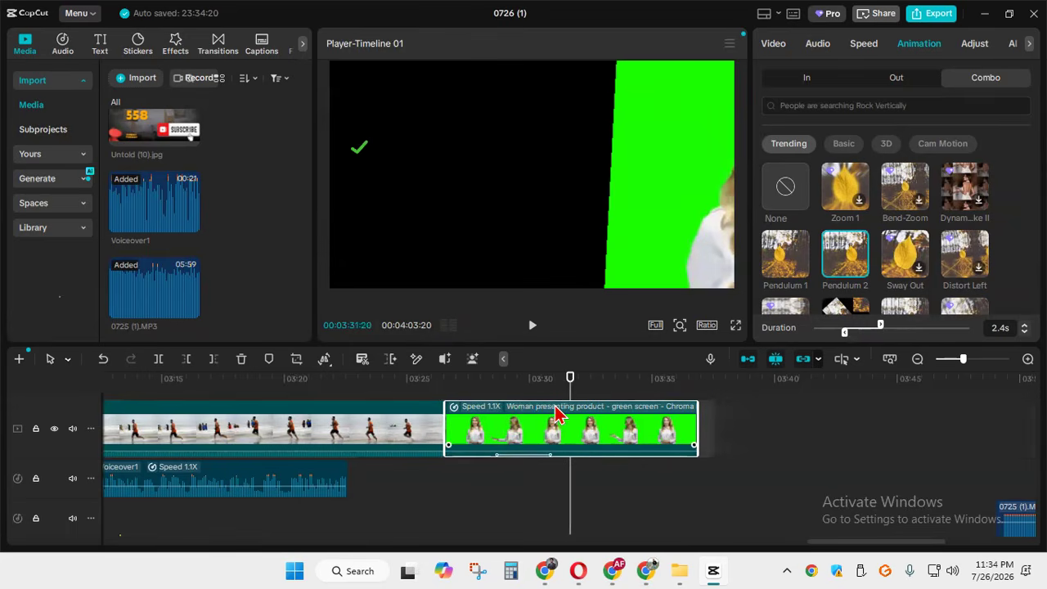
drag(568, 389, 490, 392)
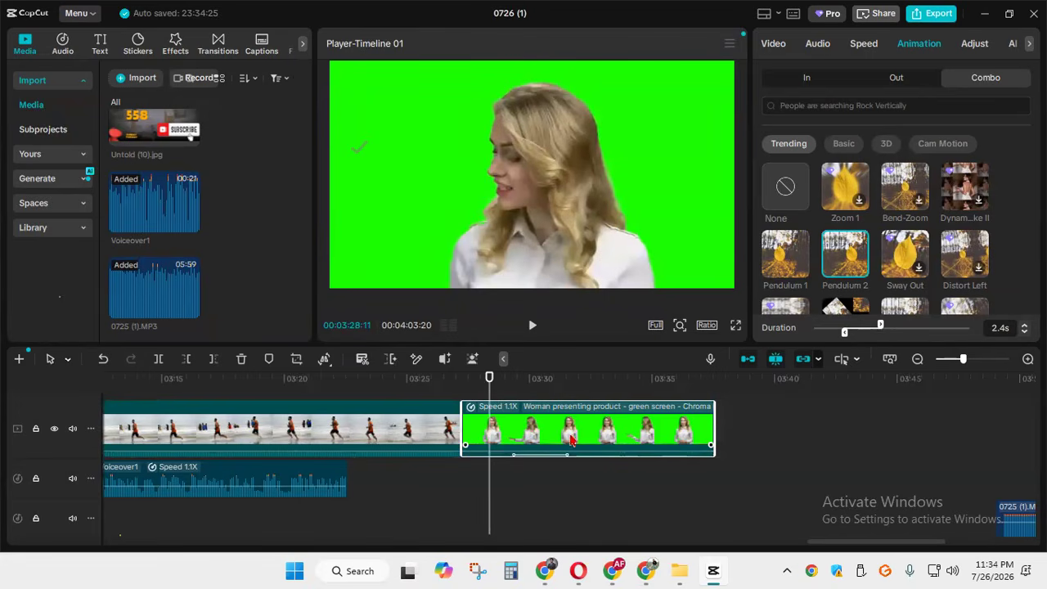
Set the combo animation to None and reselect the presenter clip at 03:31:14 for colour adjustments
click(786, 187)
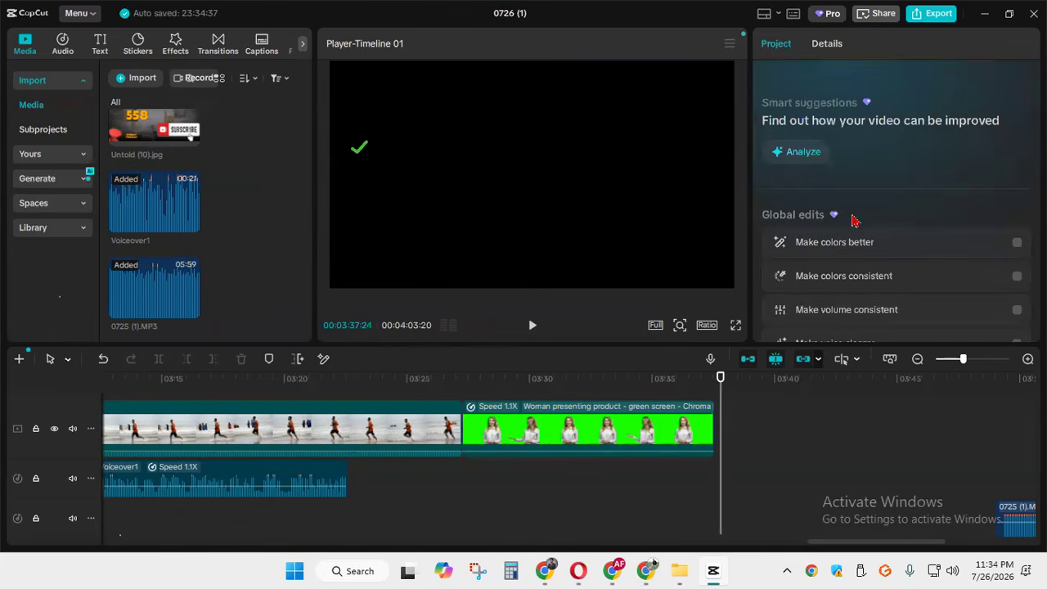
drag(717, 395, 565, 394)
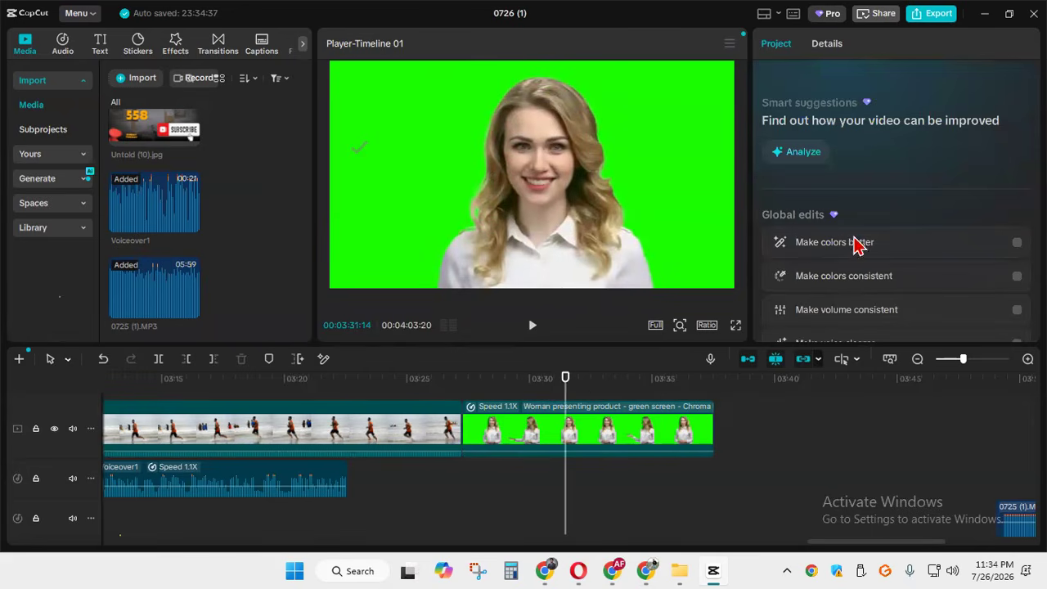
scroll(847, 287, down, 3)
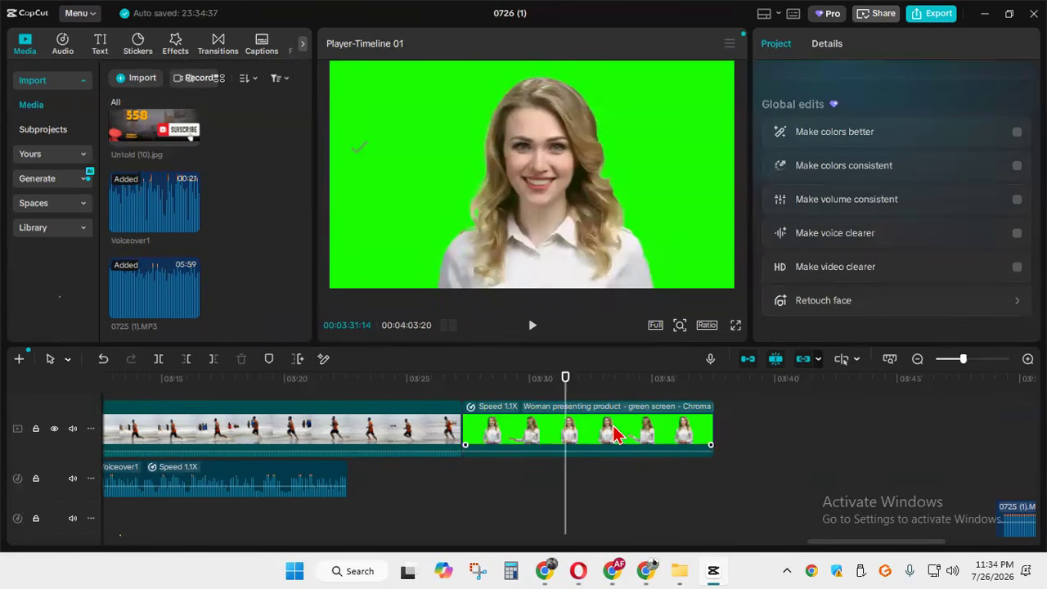
click(615, 437)
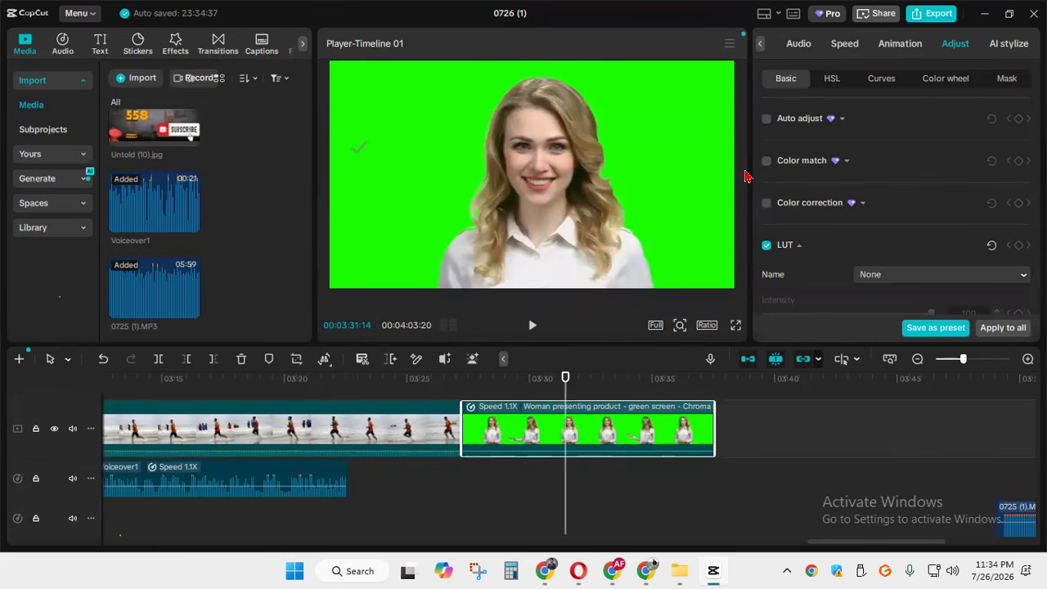
Turn on auto adjust with slightly lower intensity, and try color match without picking a reference
click(766, 119)
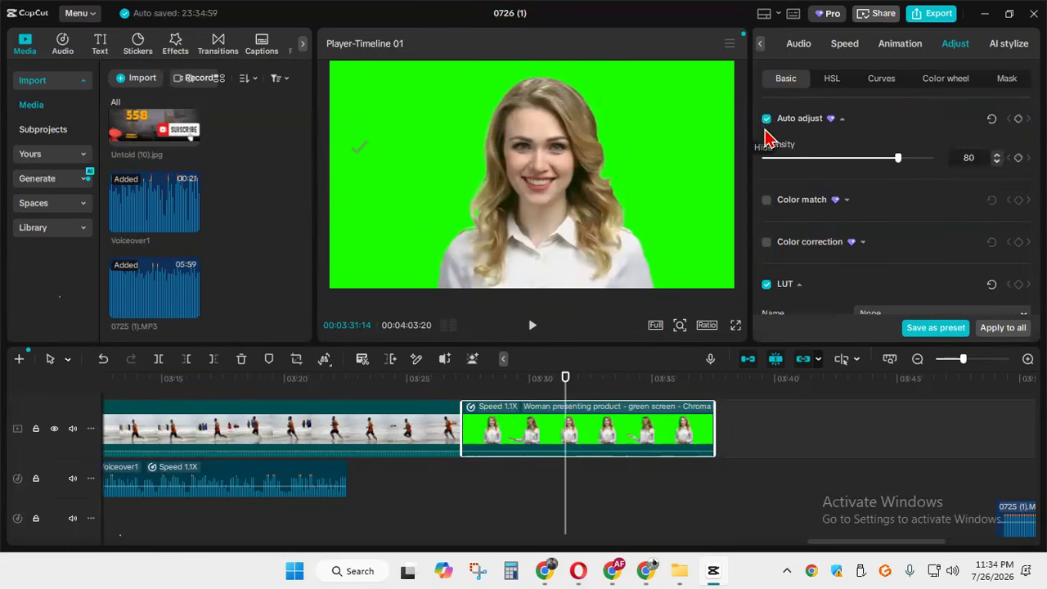
click(761, 45)
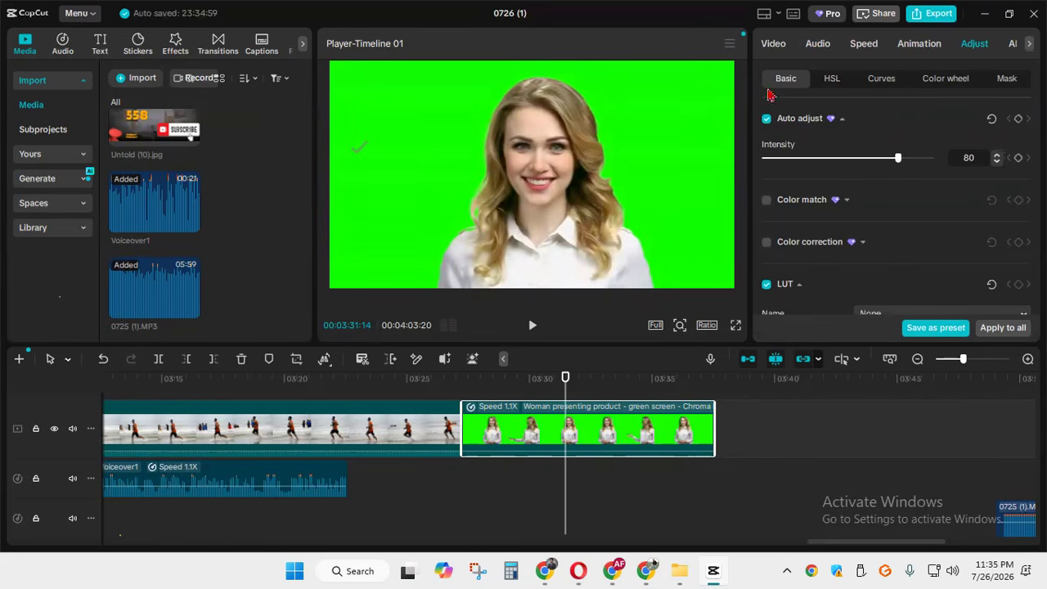
drag(898, 161, 876, 160)
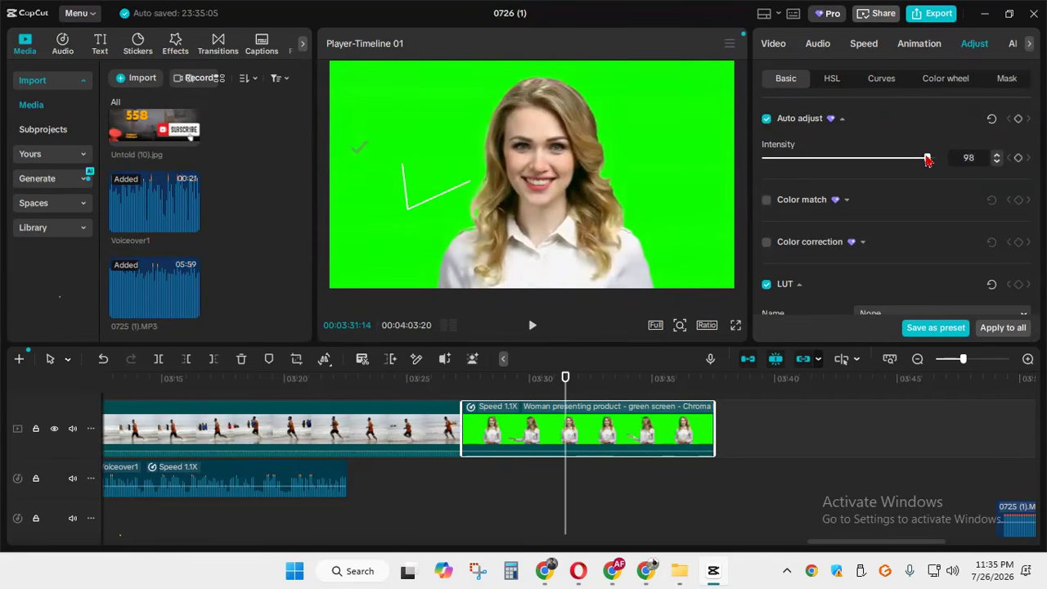
click(767, 203)
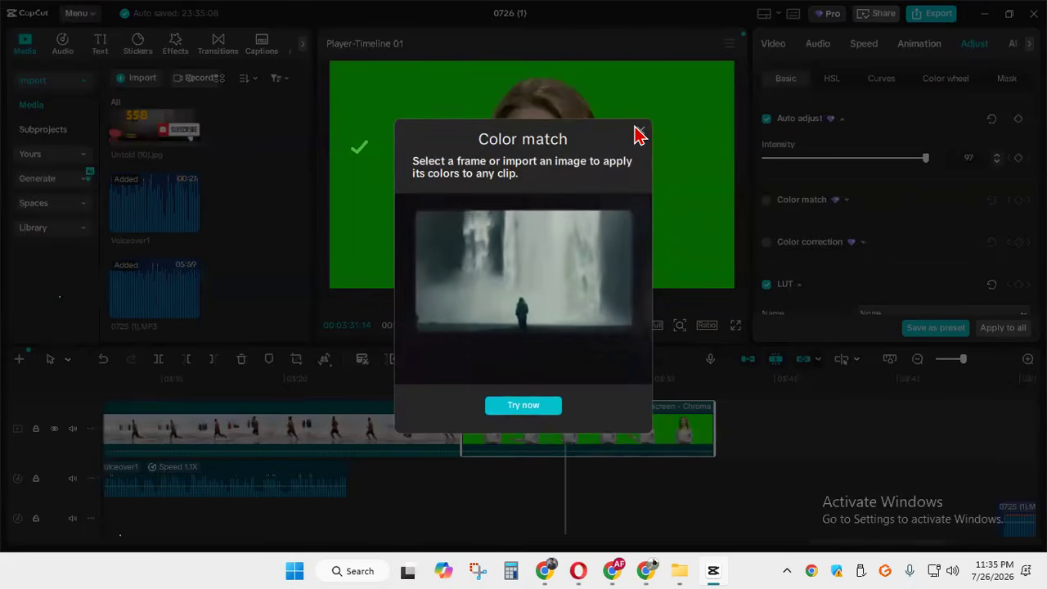
click(639, 135)
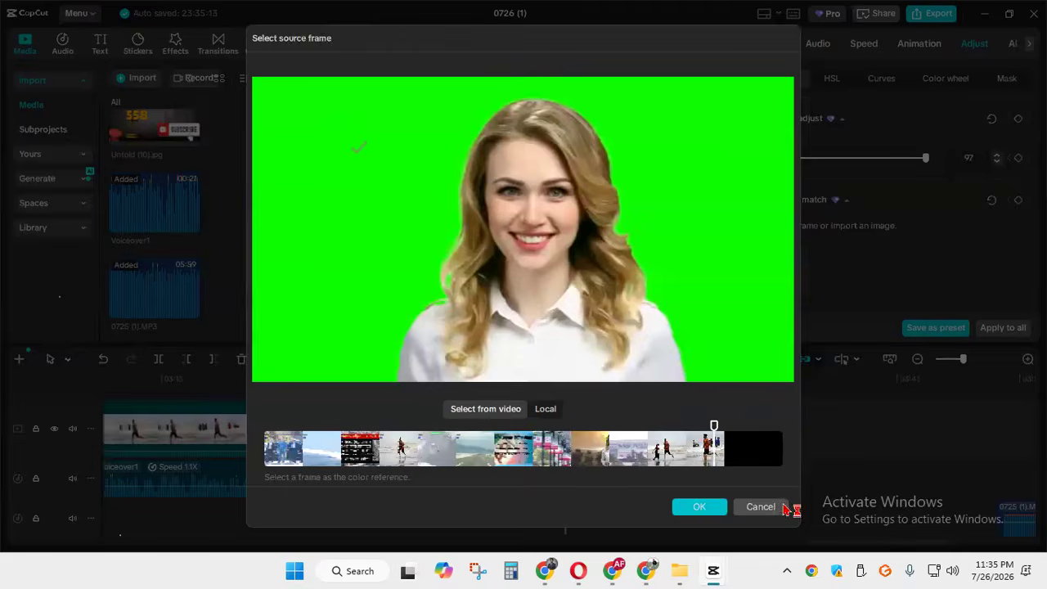
click(784, 507)
Set the clip's colour temperature to 29, saturation to 7 and exposure to 44
scroll(843, 212, down, 2)
scroll(842, 209, down, 5)
mouse_move(848, 188)
mouse_down()
mouse_move(896, 189)
mouse_move(786, 189)
mouse_move(860, 197)
mouse_up()
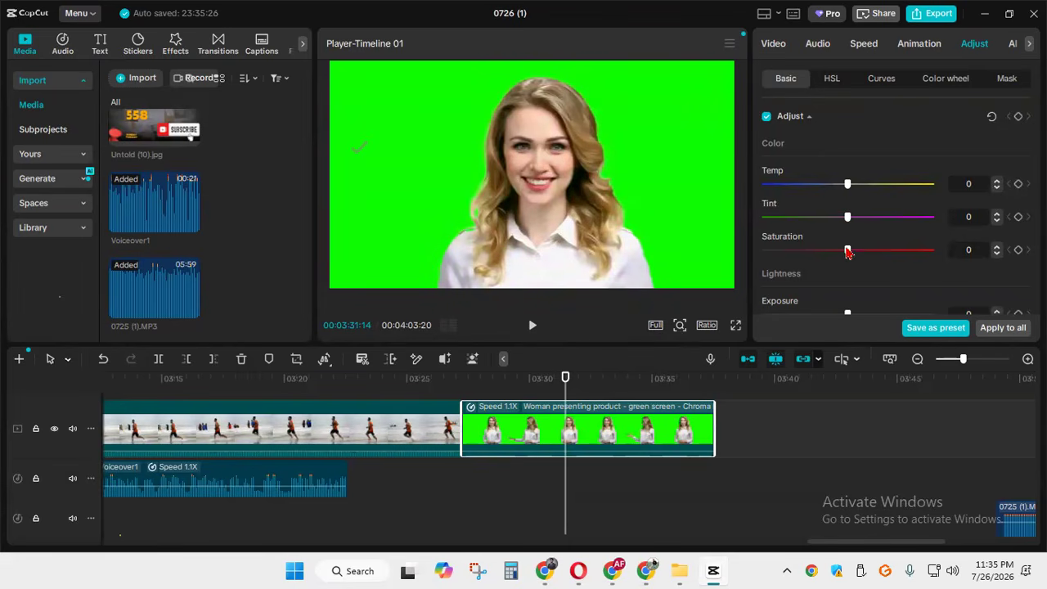
mouse_move(853, 259)
mouse_down()
mouse_move(936, 250)
mouse_move(802, 264)
mouse_move(842, 253)
mouse_move(859, 260)
mouse_up()
scroll(876, 241, down, 2)
drag(852, 209, 848, 243)
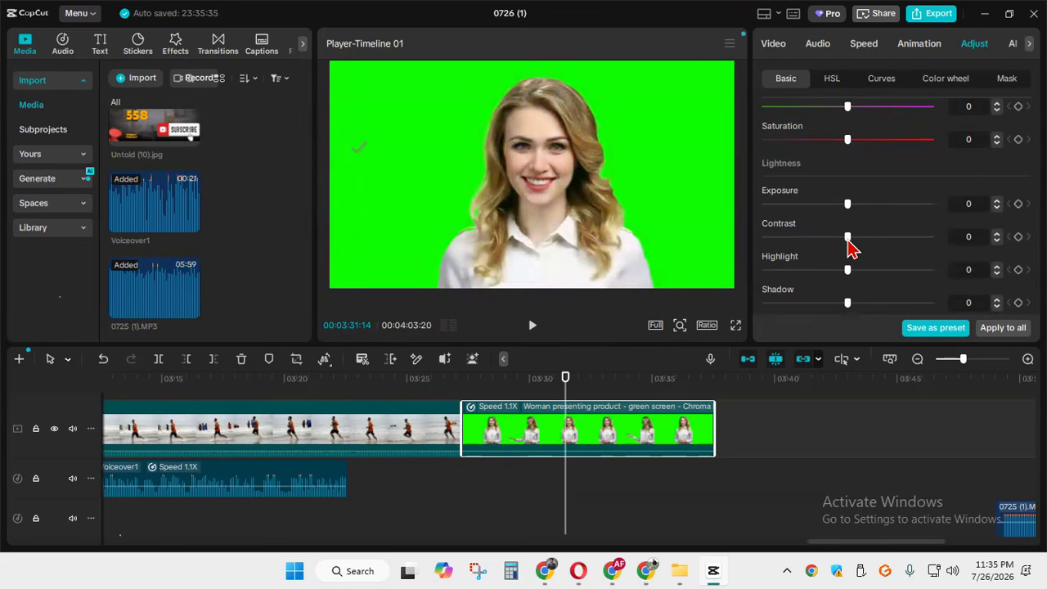
Sharpen the green-screen presenter clip to 11 and show its HSL controls
scroll(843, 246, down, 5)
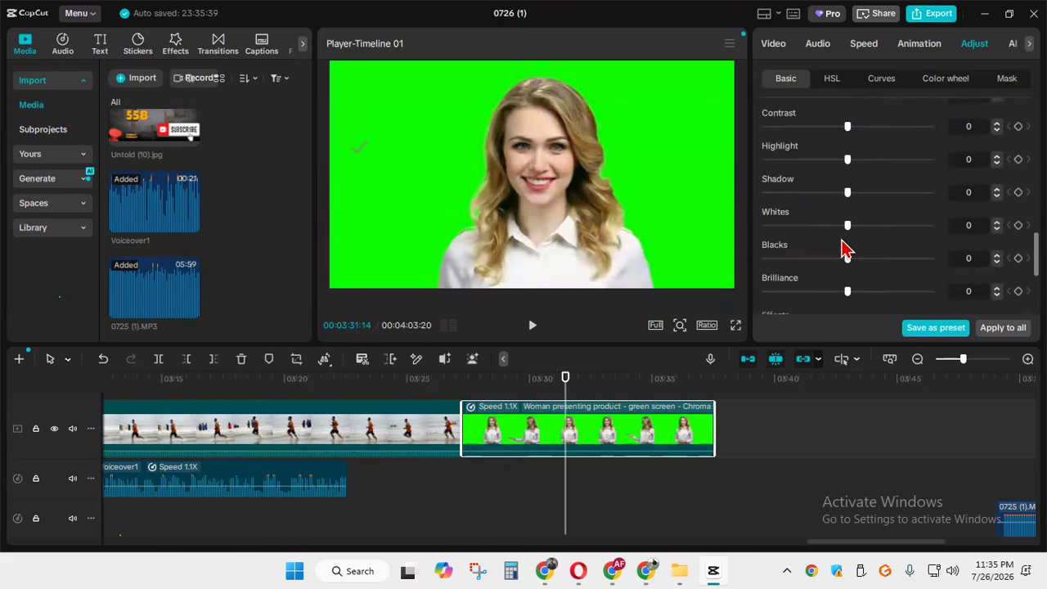
scroll(848, 235, down, 1)
drag(767, 174, 785, 195)
click(622, 434)
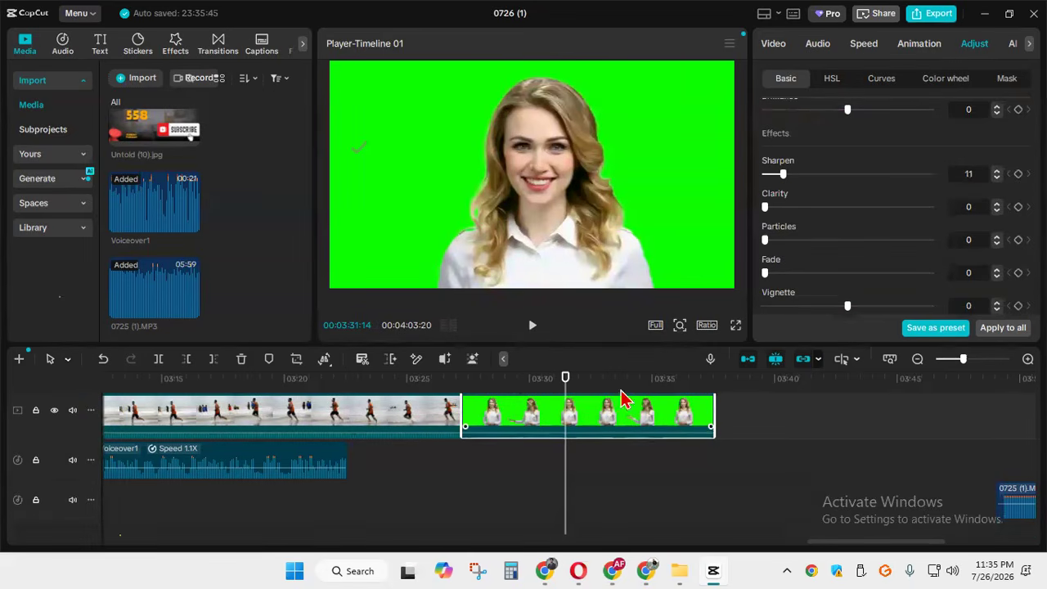
scroll(781, 290, up, 10)
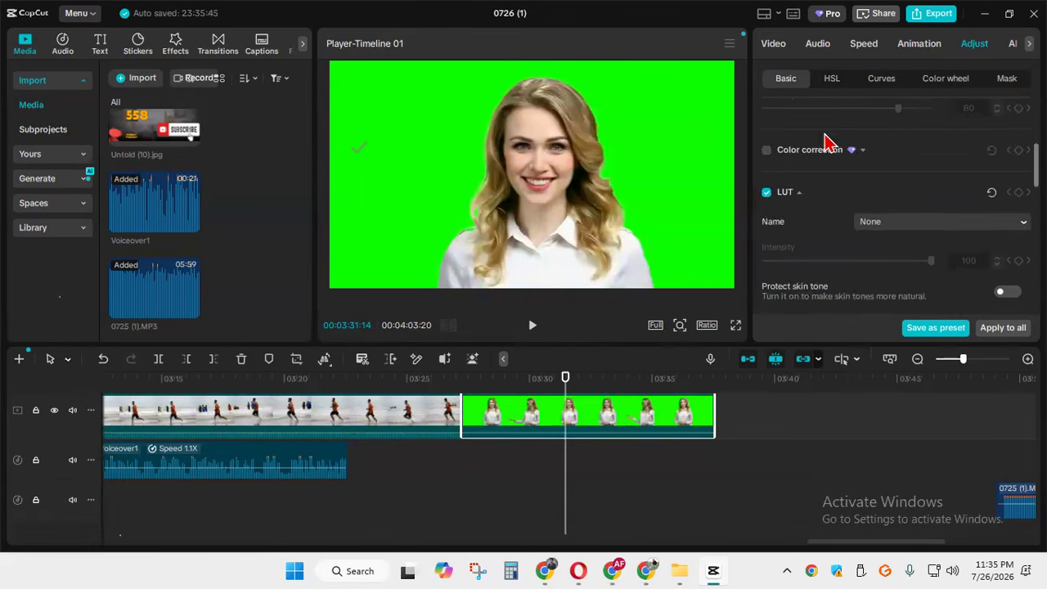
click(843, 82)
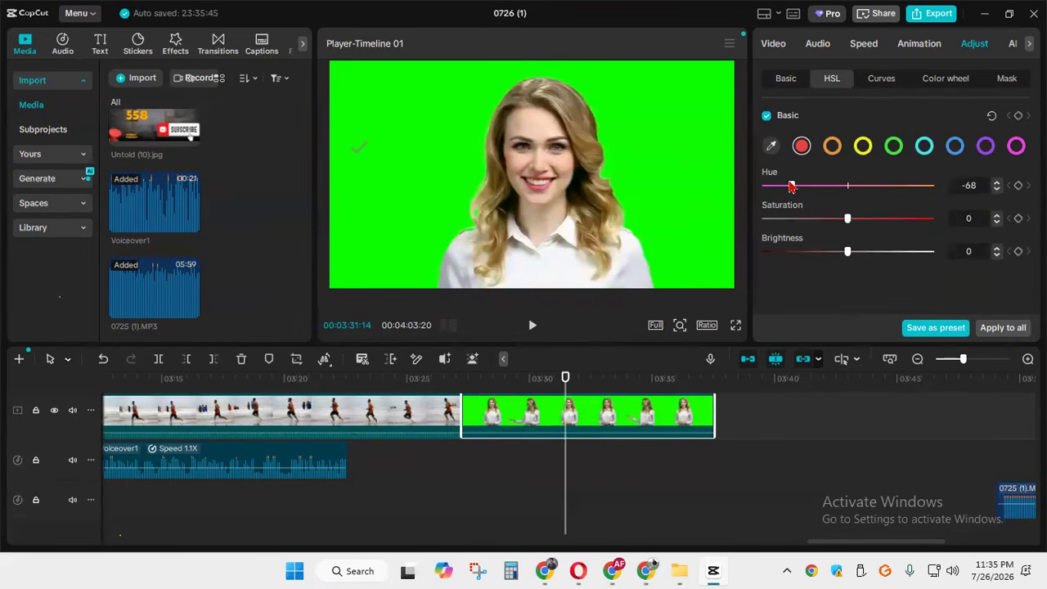
Shift red hue to -50 with saturation 89, and drain green saturation to about -92
drag(825, 189, 776, 186)
drag(923, 216, 922, 217)
click(898, 151)
drag(854, 227, 772, 227)
drag(851, 186, 753, 197)
mouse_move(869, 205)
mouse_down()
mouse_move(902, 198)
mouse_move(860, 194)
mouse_move(873, 193)
mouse_up()
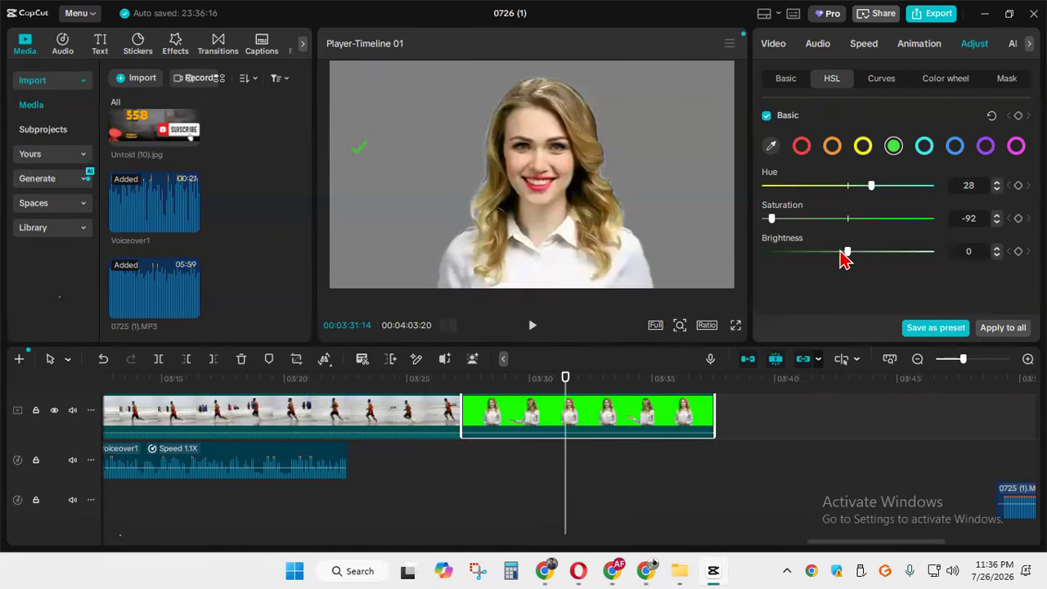
drag(904, 258, 858, 255)
Reselect red, then view the Curves, Color wheel and Mask options
click(803, 152)
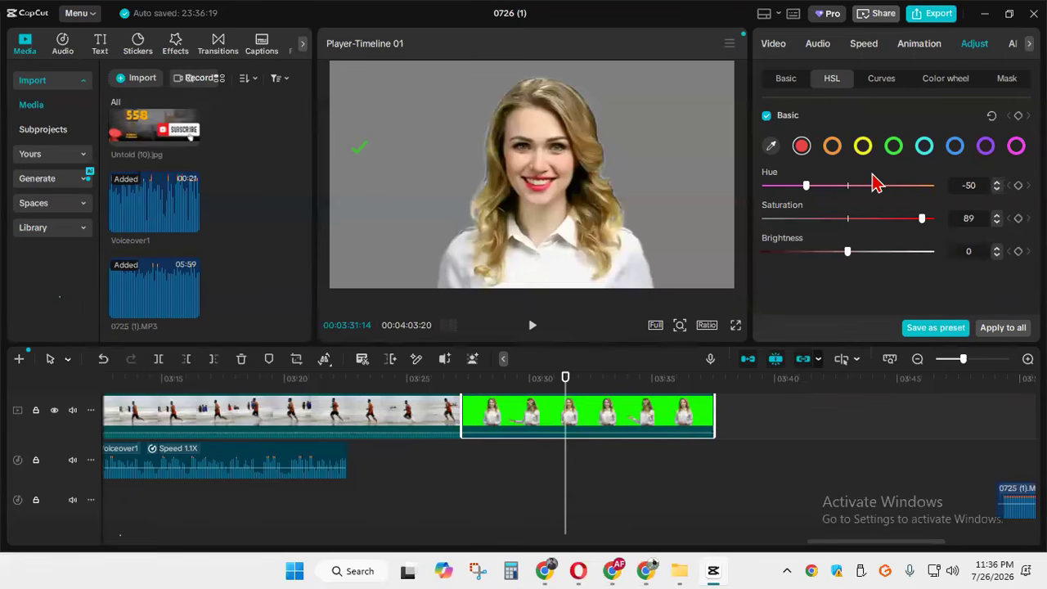
click(884, 82)
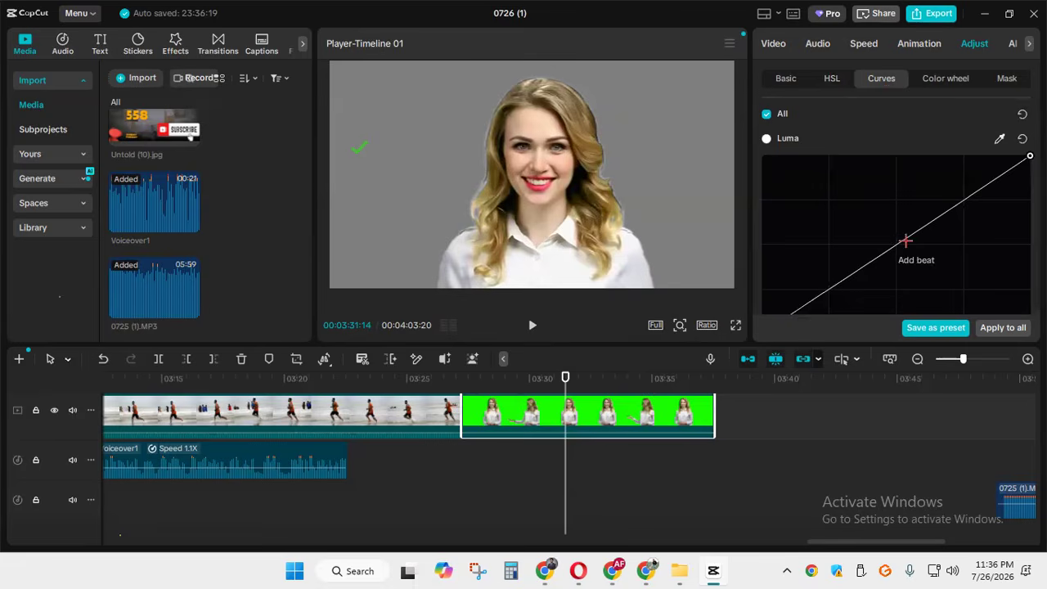
click(945, 85)
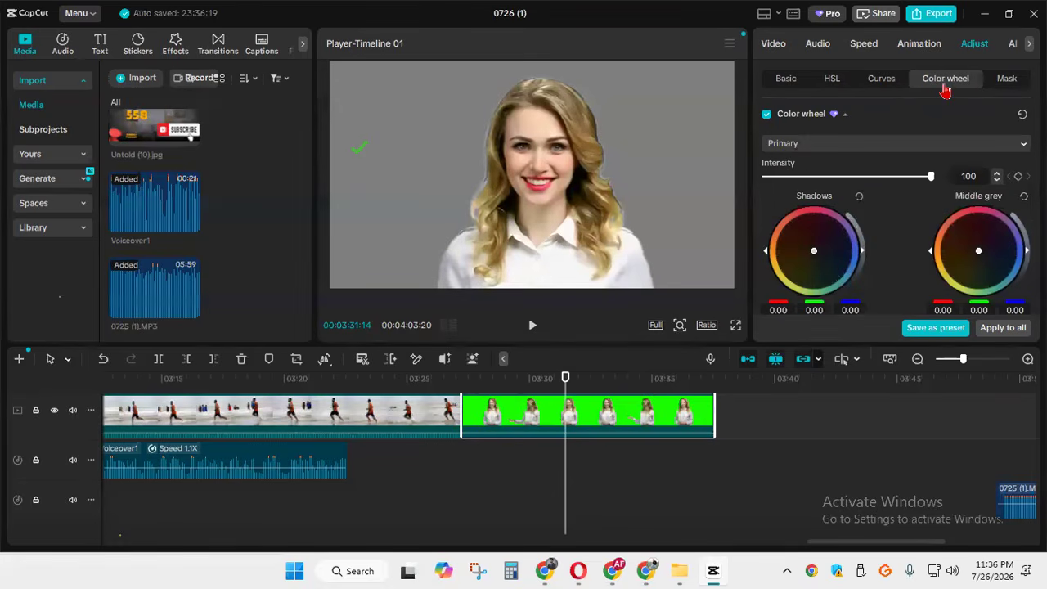
click(1004, 84)
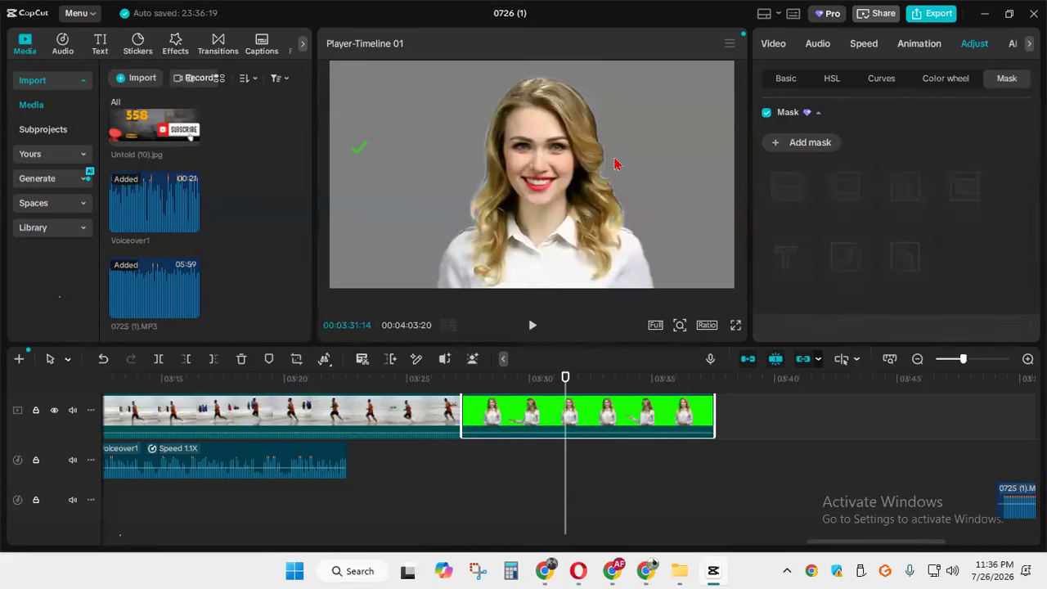
Browse the tracks in the Audio music library
click(64, 49)
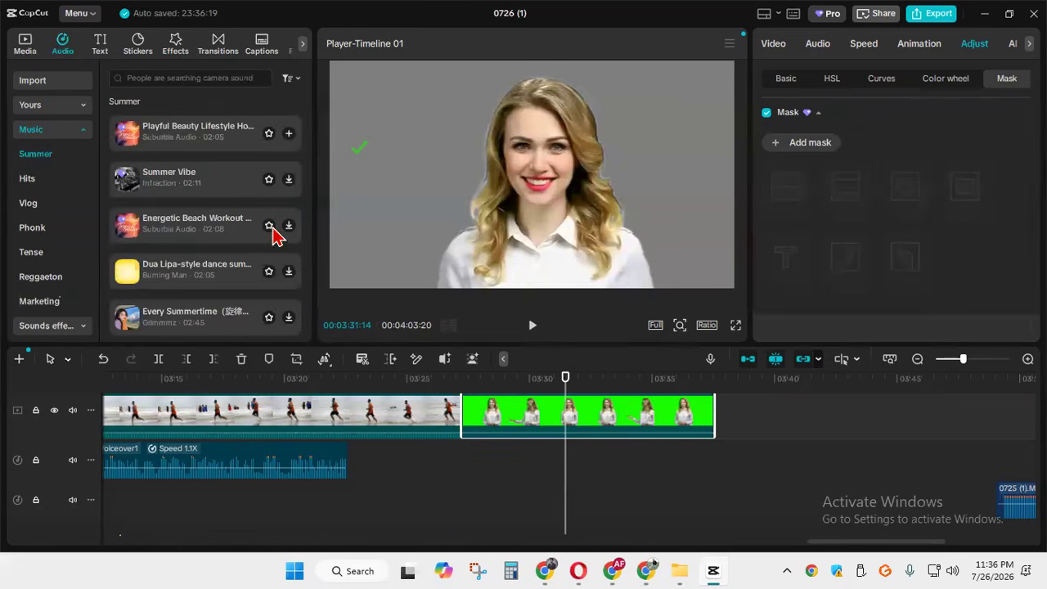
scroll(190, 206, down, 1)
scroll(191, 206, up, 1)
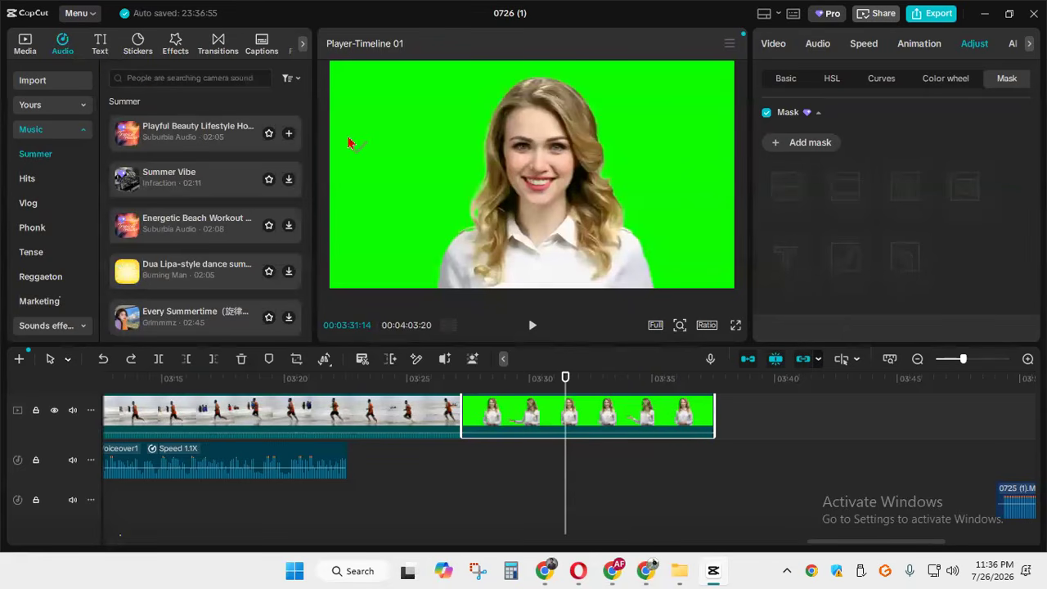
scroll(169, 190, down, 3)
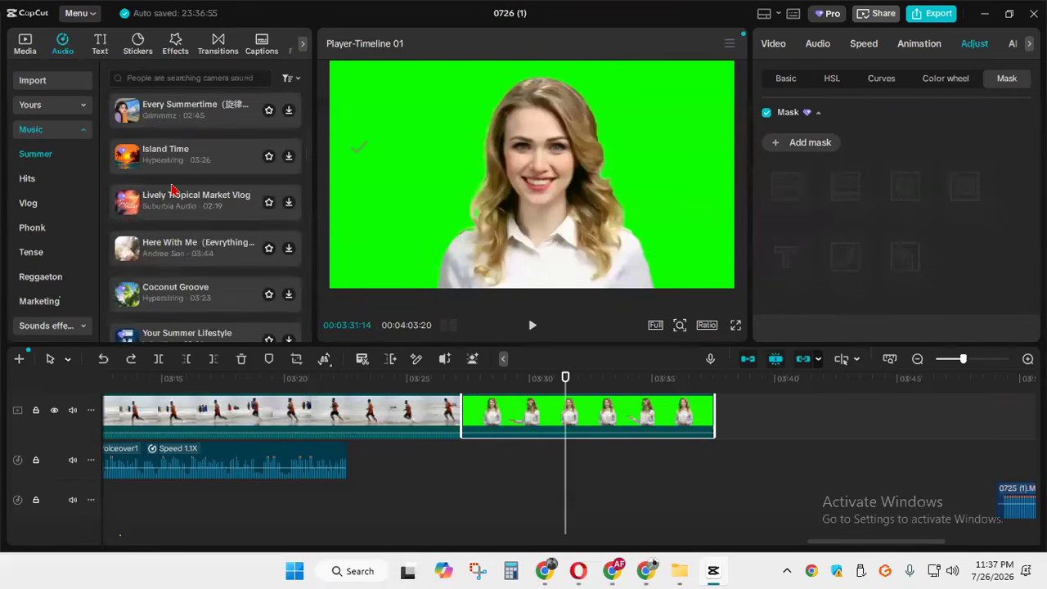
scroll(172, 190, down, 2)
scroll(150, 100, up, 4)
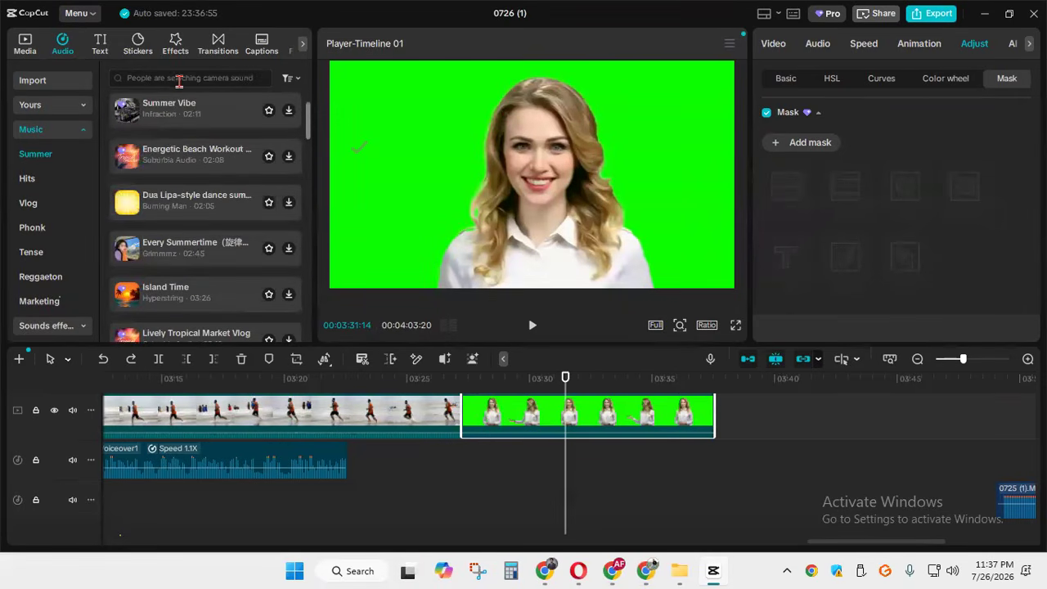
Search music for 'lugh', download the track Waver, then clear the search
click(179, 79)
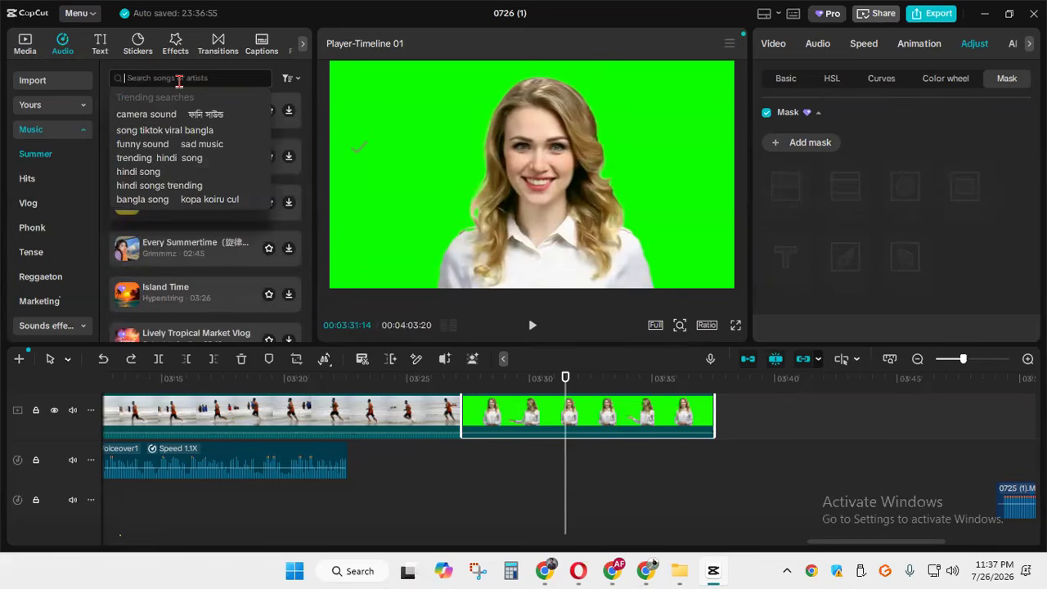
text(lu)
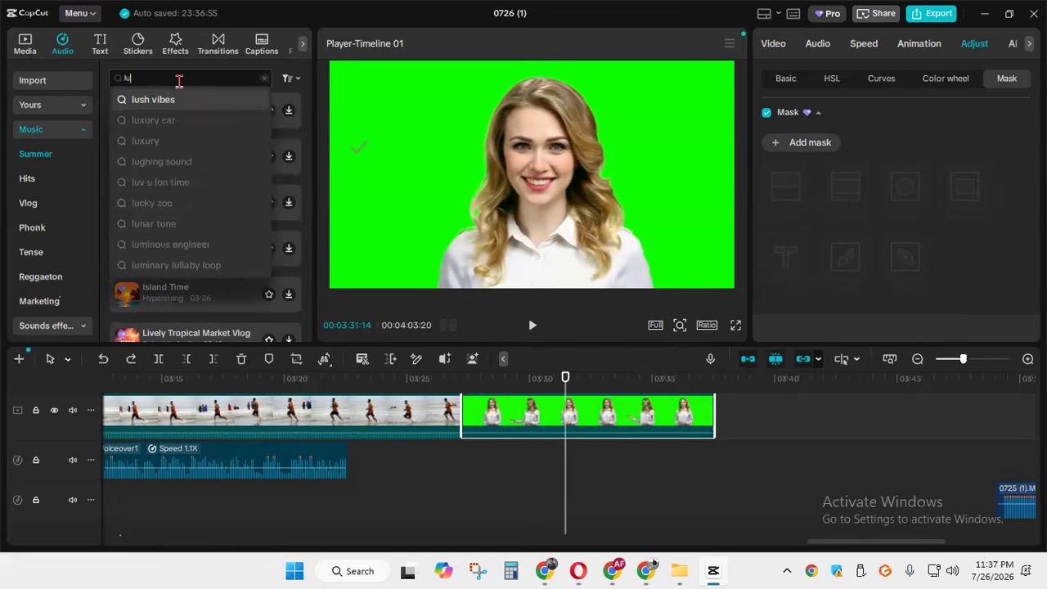
text(g)
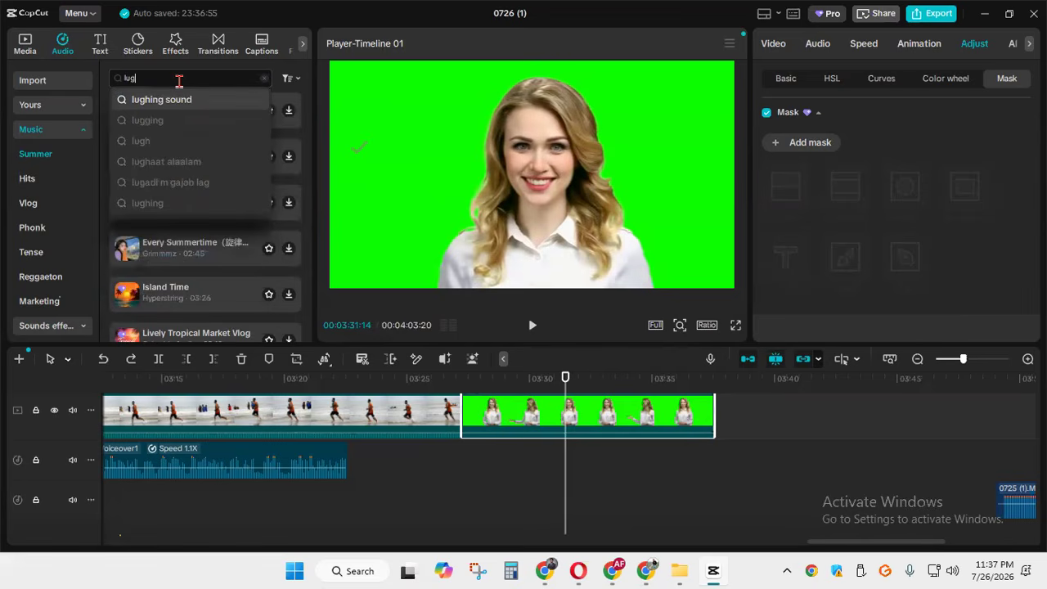
click(143, 141)
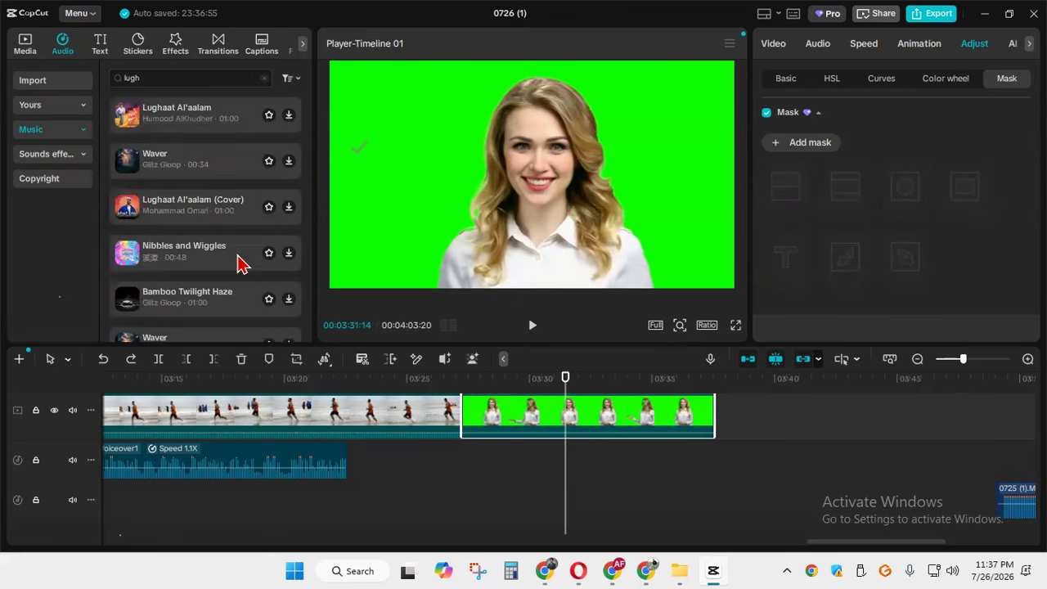
scroll(234, 262, down, 1)
scroll(209, 254, down, 2)
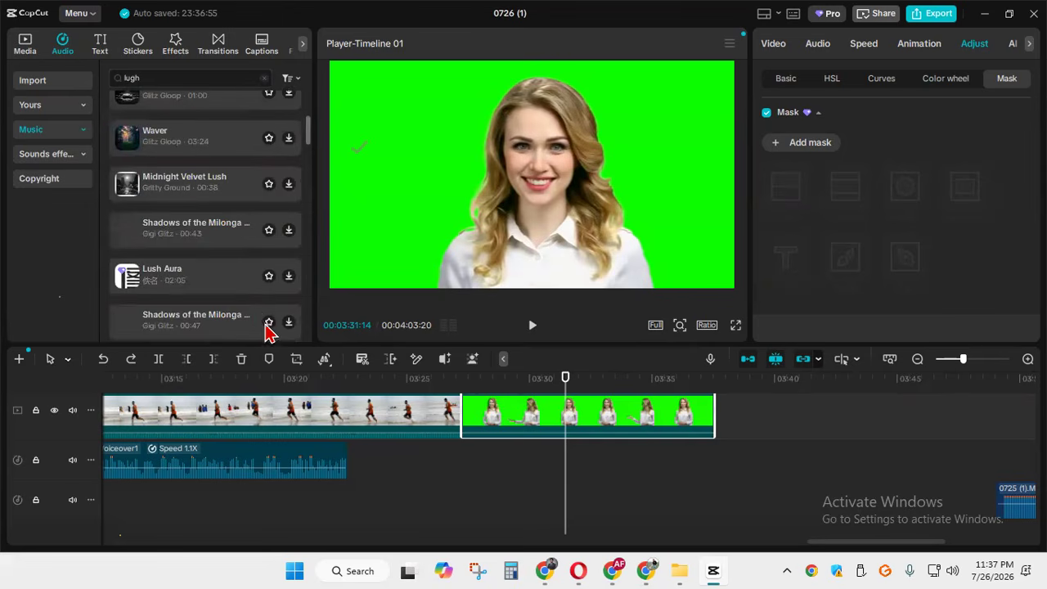
scroll(209, 204, up, 2)
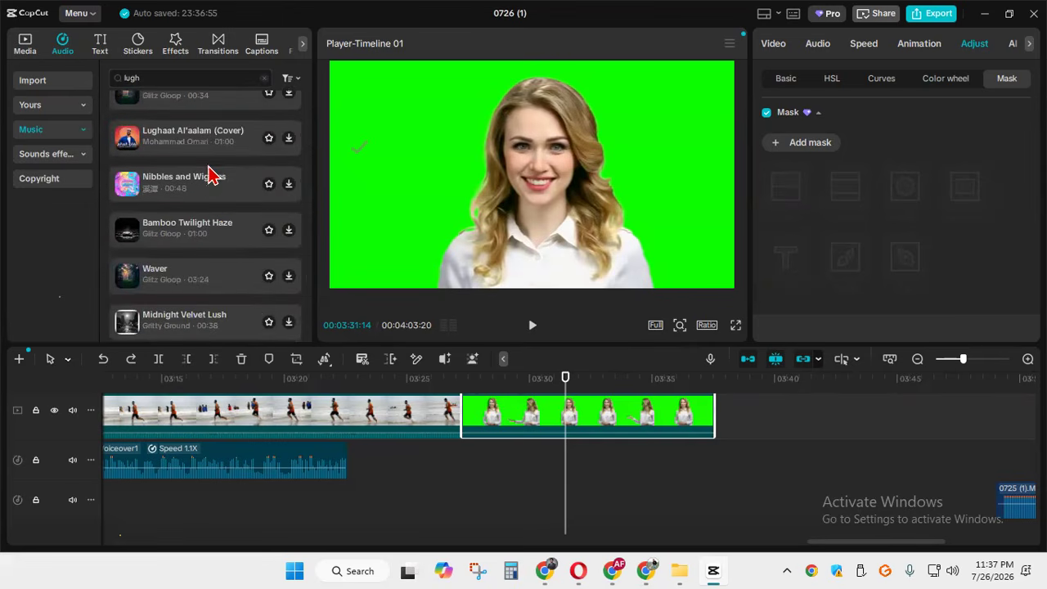
scroll(246, 192, up, 1)
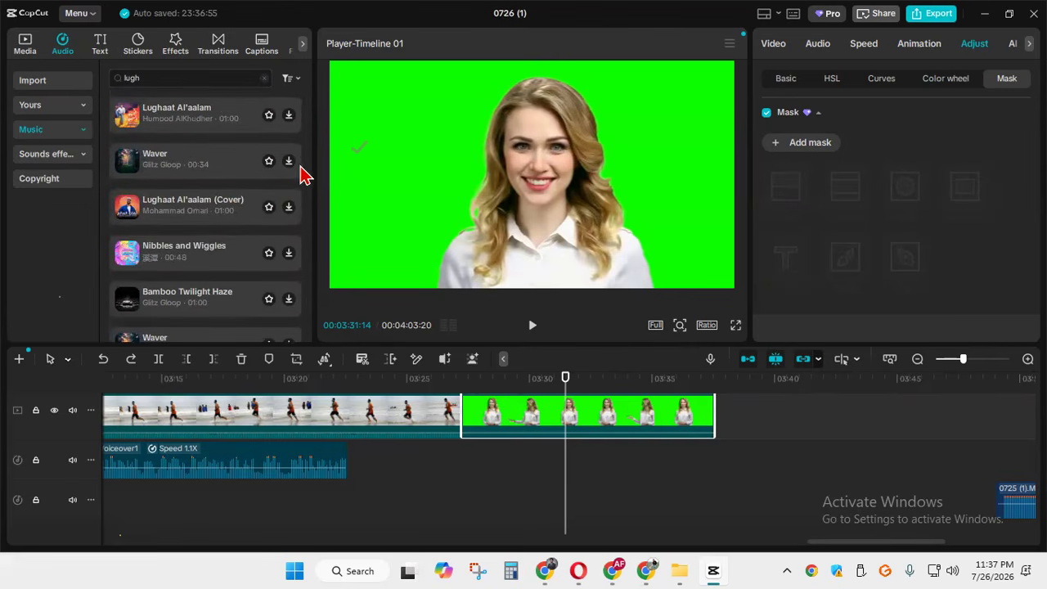
click(289, 162)
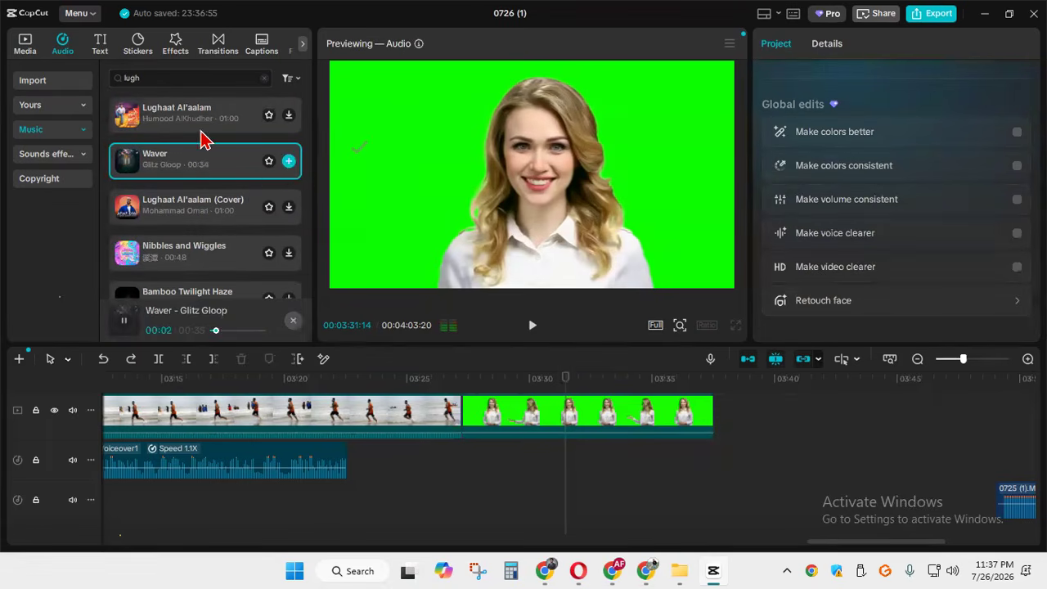
click(264, 78)
click(201, 80)
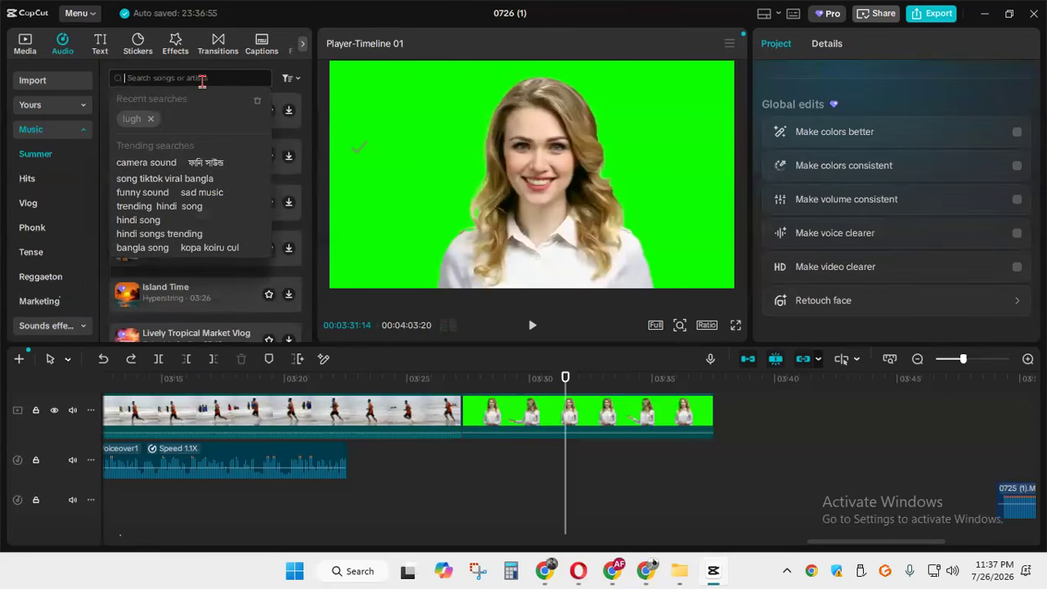
text(door)
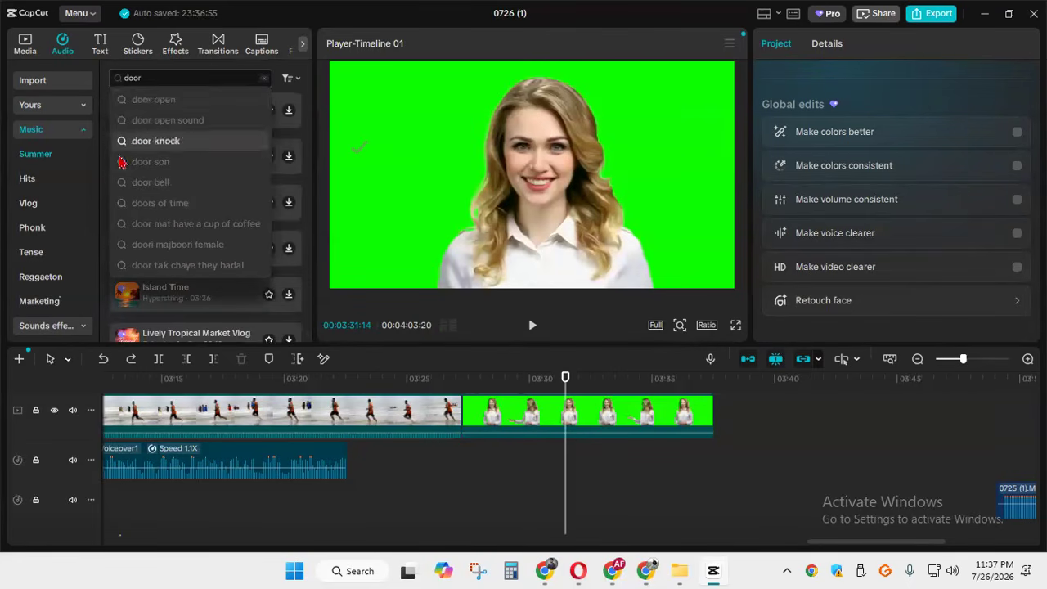
click(187, 183)
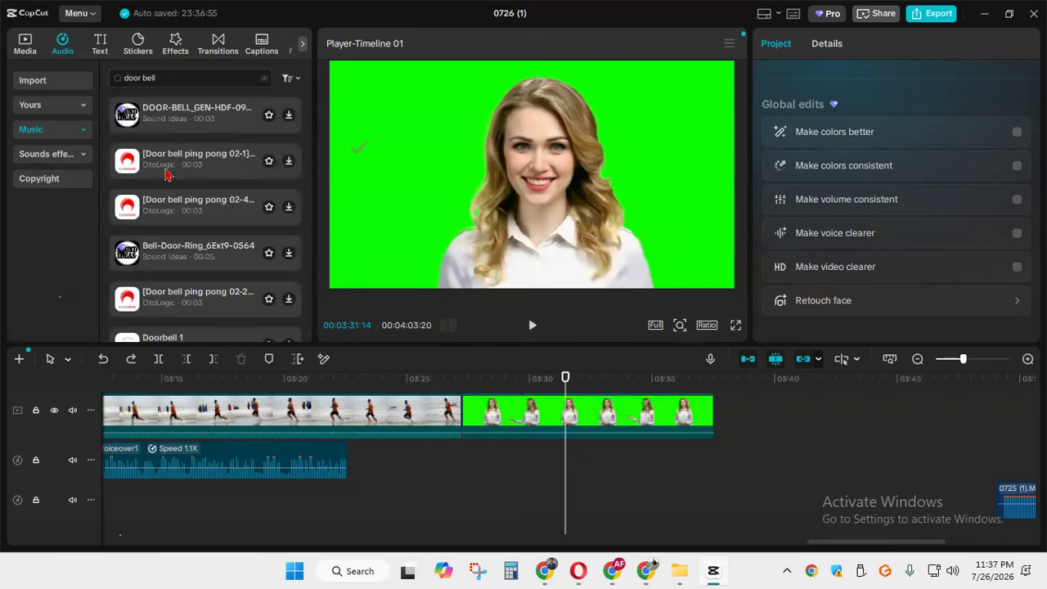
scroll(168, 180, down, 2)
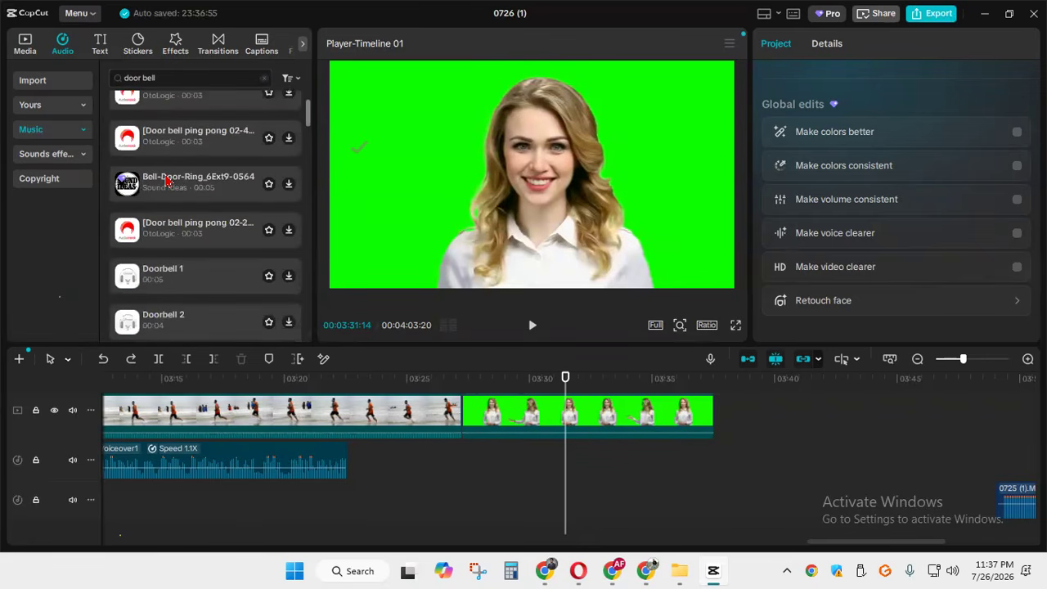
click(289, 139)
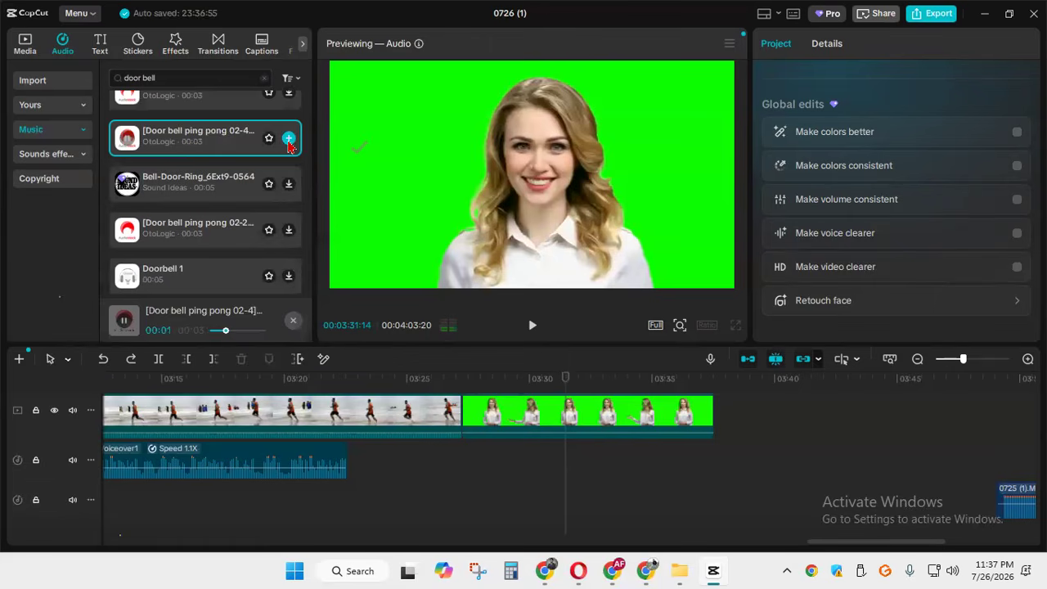
click(289, 139)
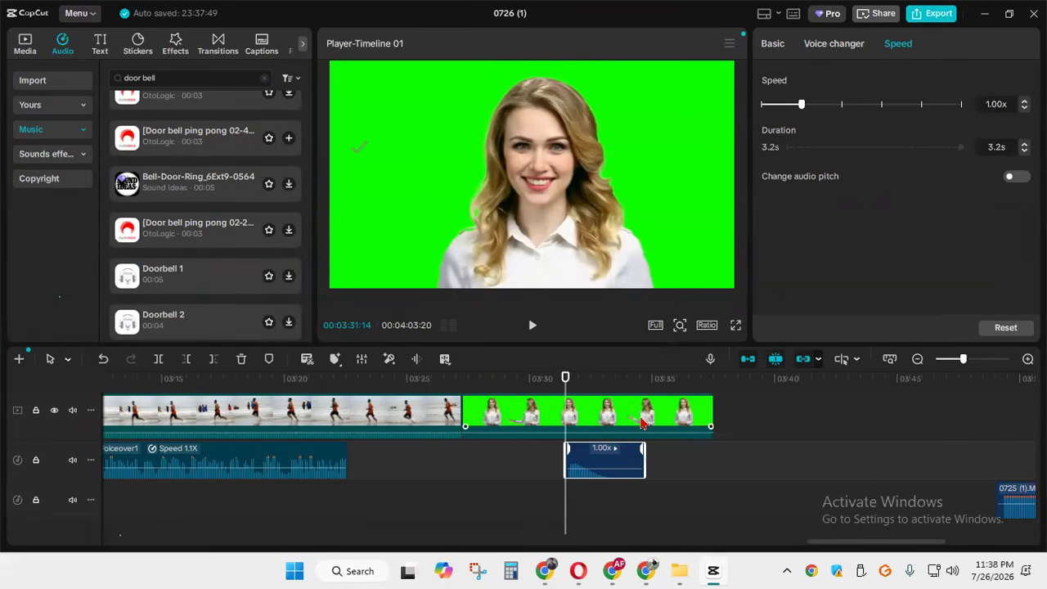
key(Delete)
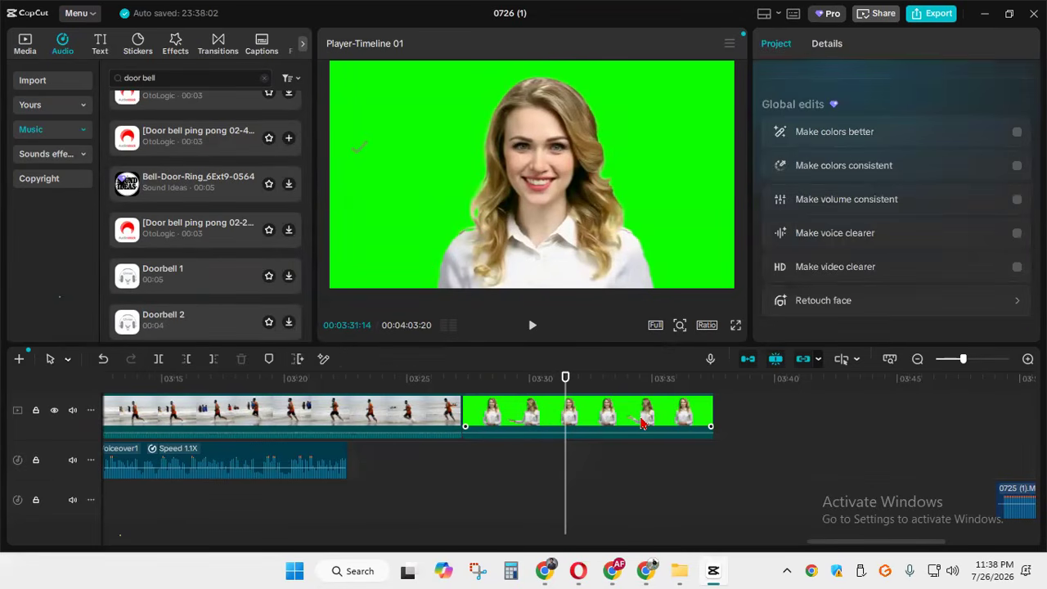
scroll(204, 189, up, 2)
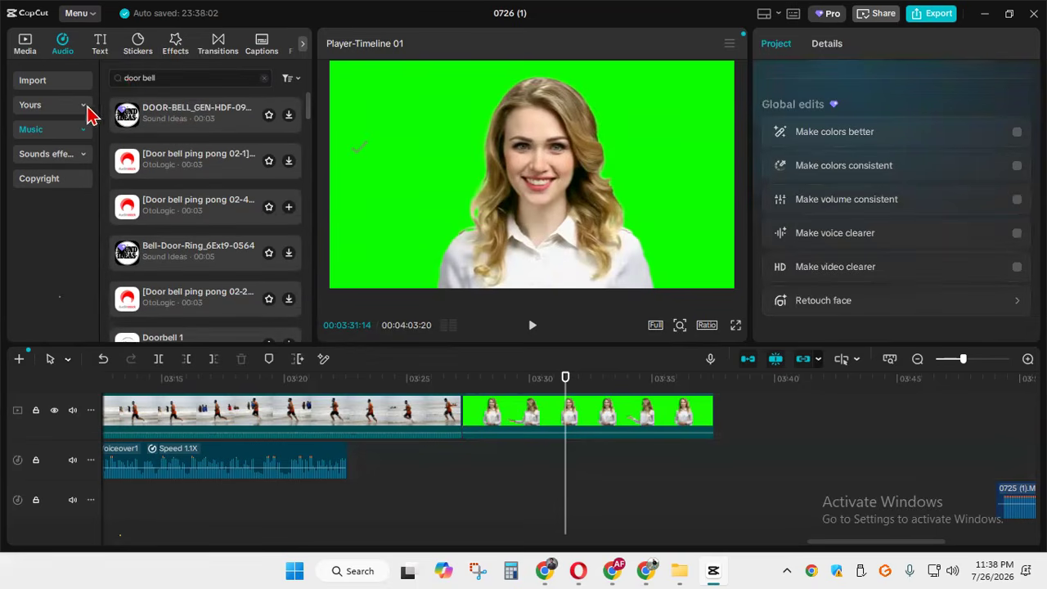
click(65, 155)
scroll(262, 292, down, 5)
scroll(262, 293, up, 5)
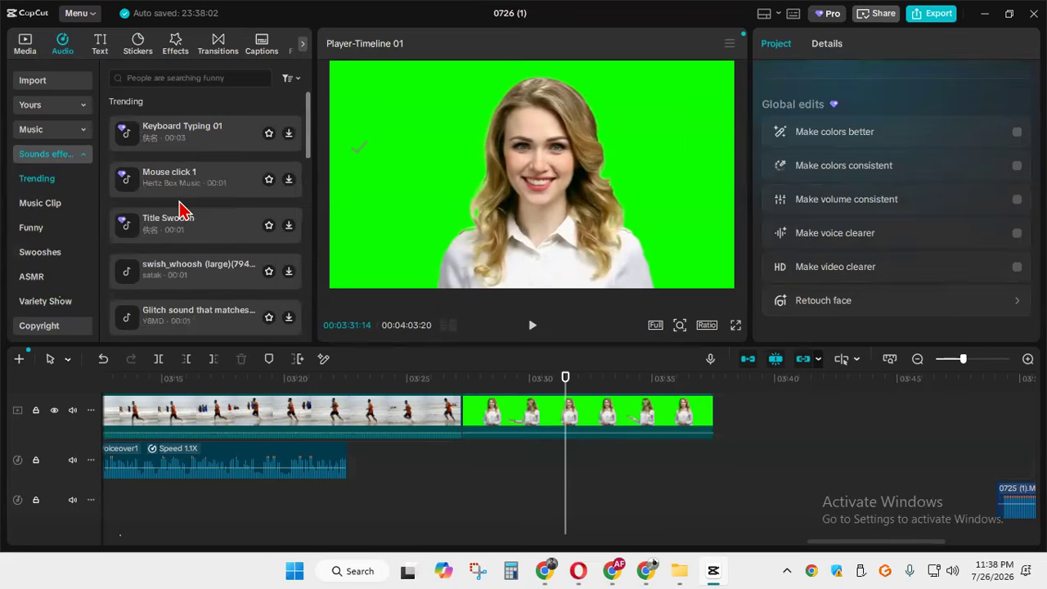
scroll(57, 250, down, 5)
scroll(63, 297, up, 5)
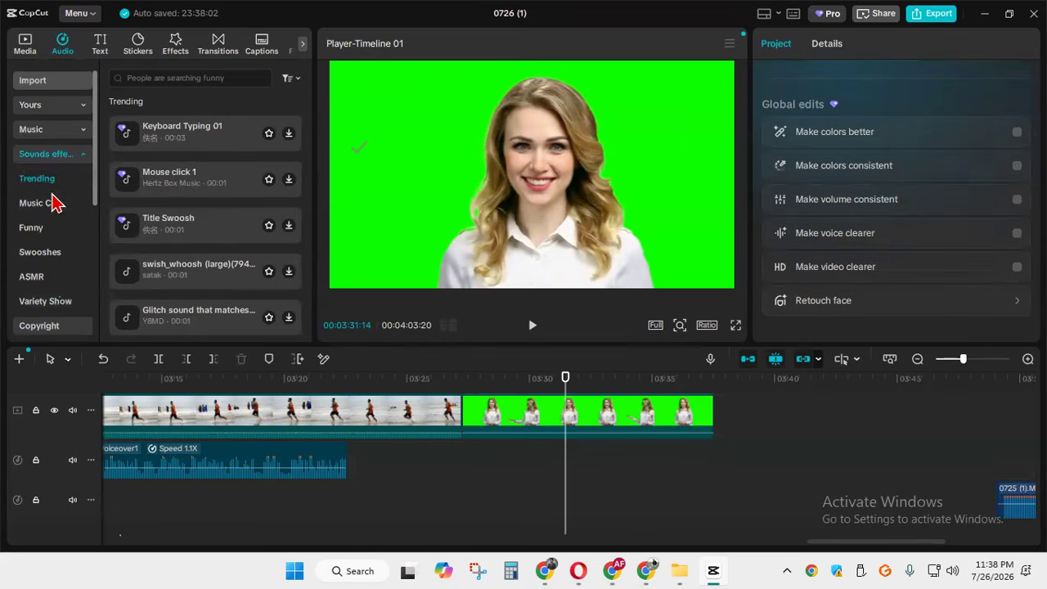
Add a Default text title at about 03:27 and stretch it over the presenter clip
click(101, 51)
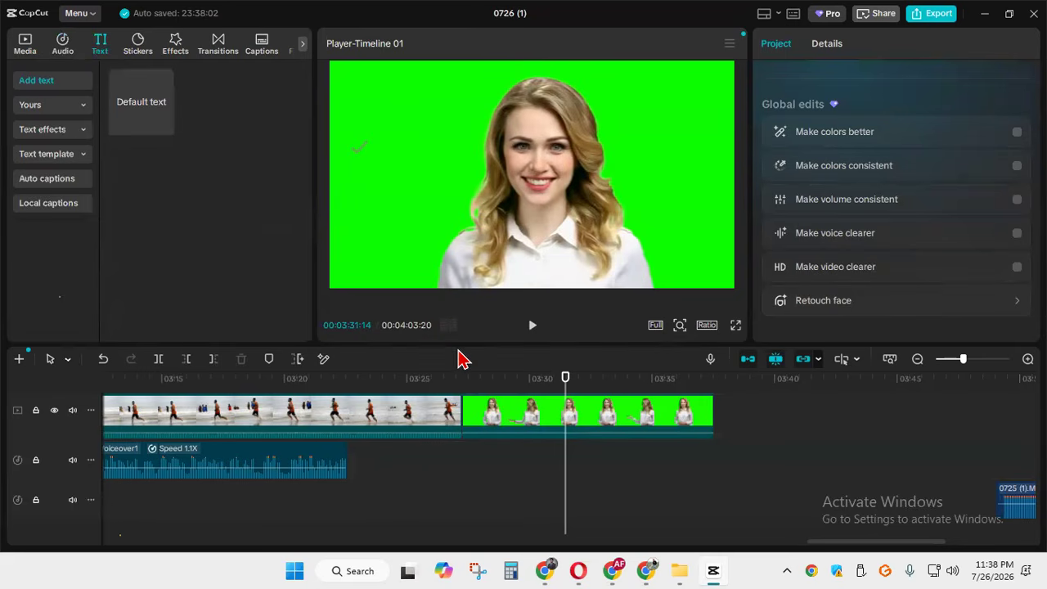
scroll(573, 413, up, 3)
drag(566, 415, 474, 401)
click(163, 124)
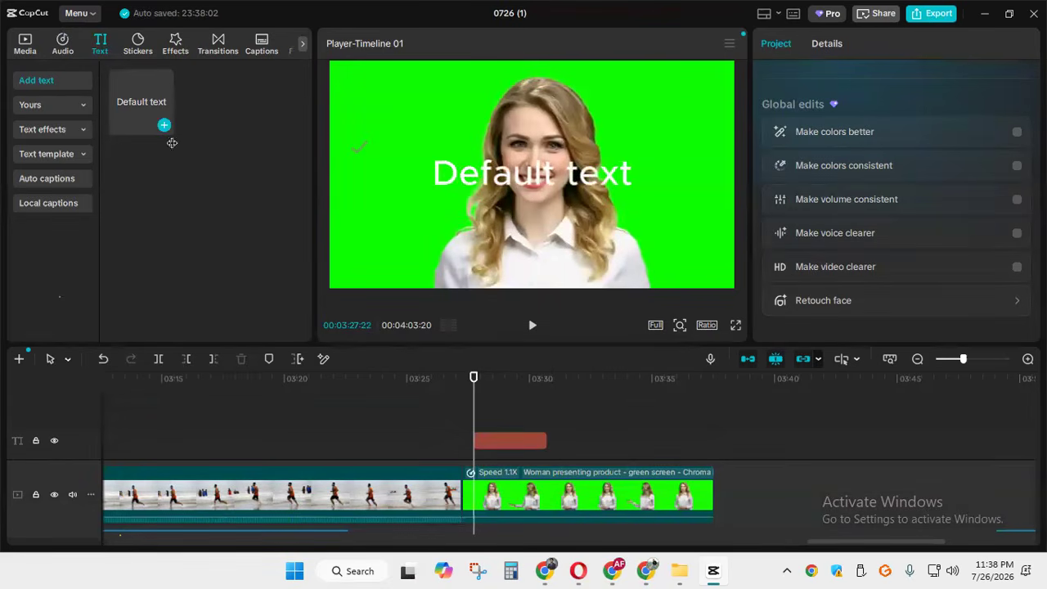
drag(493, 441, 709, 438)
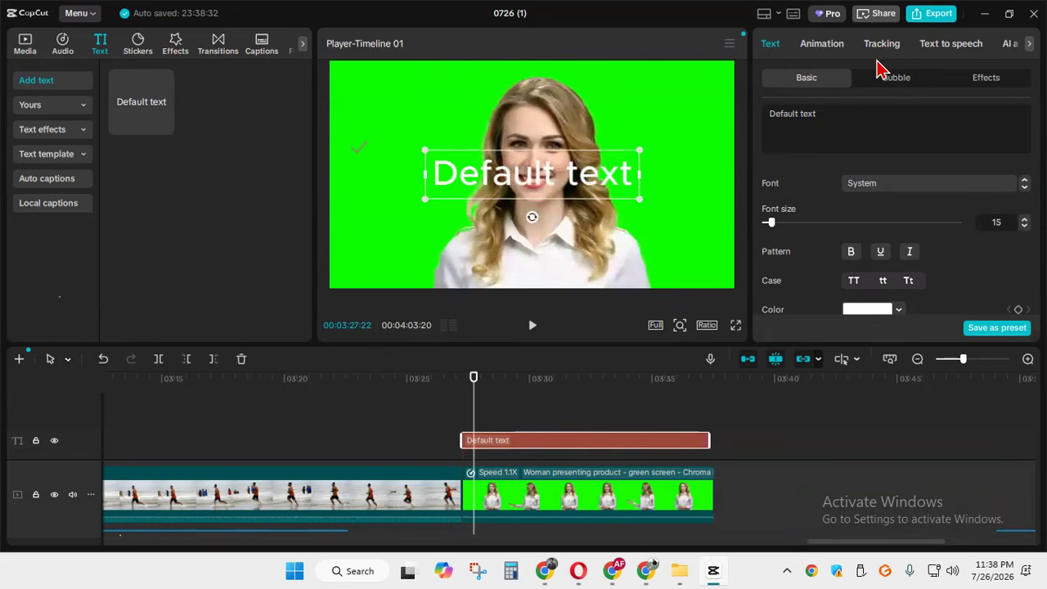
Replace the placeholder title text with the presenter's full name
drag(832, 112, 754, 113)
text(gkhgcjhgsdajgasd)
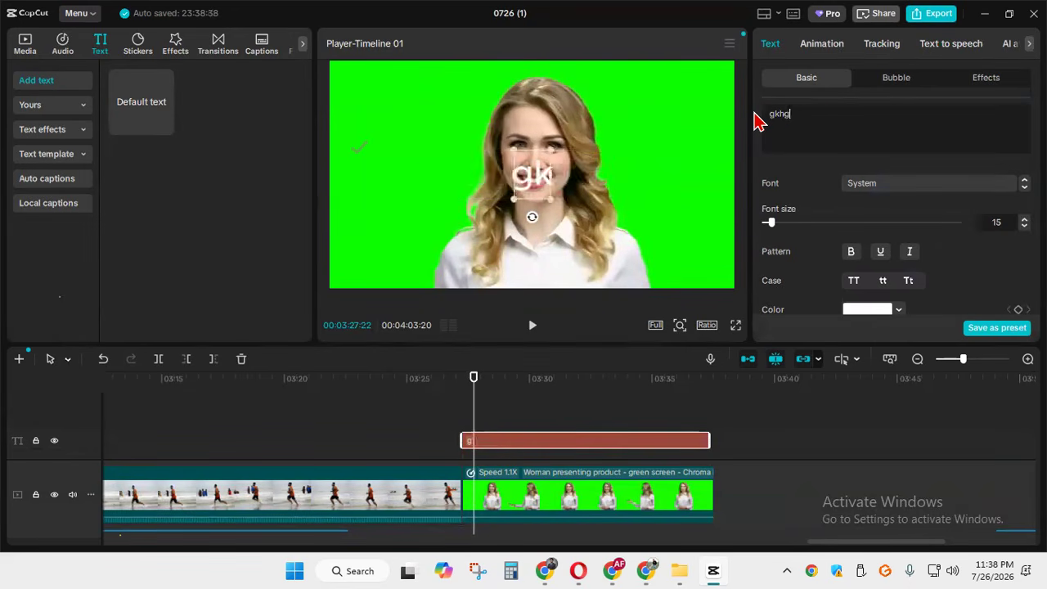
key(BackSpace)
key(BackSpace)
key(BackSpace)
key(BackSpace)
key(BackSpace)
key(BackSpace)
key(BackSpace)
key(BackSpace)
key(BackSpace)
key(BackSpace)
key(BackSpace)
key(BackSpace)
key(BackSpace)
key(BackSpace)
key(BackSpace)
key(BackSpace)
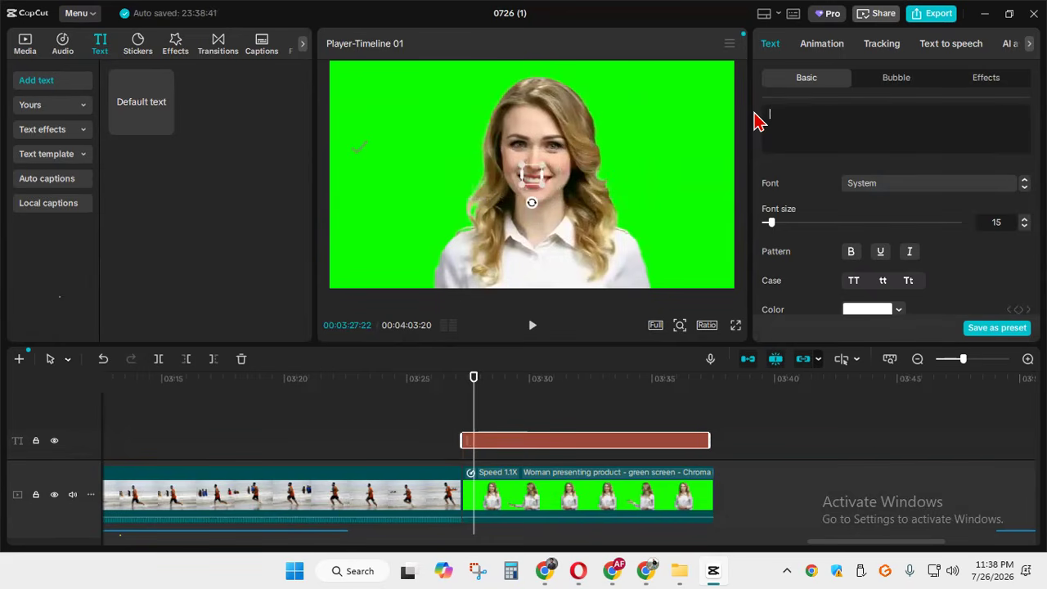
text(Khair)
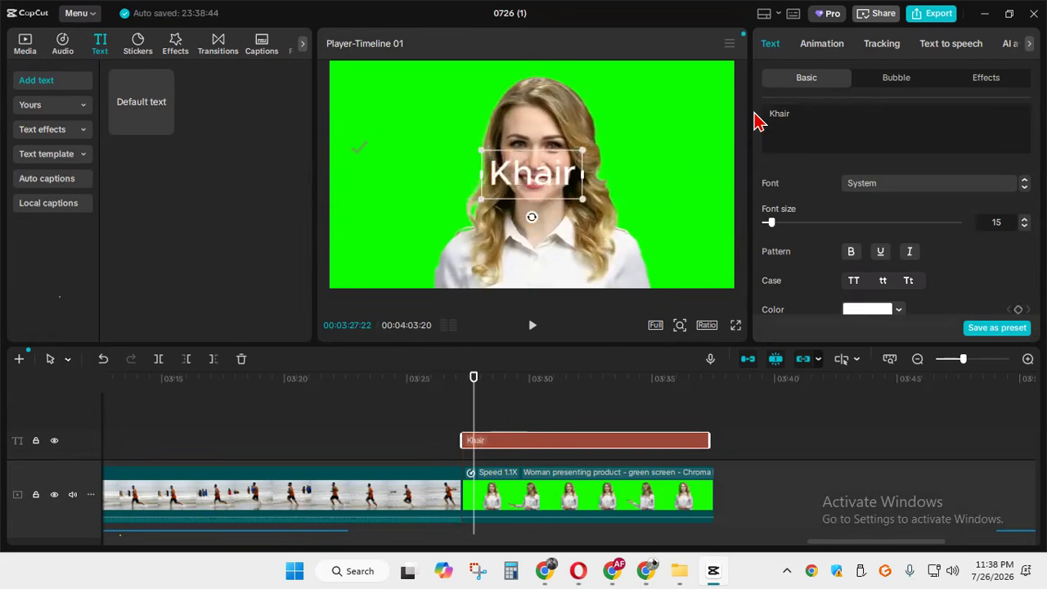
text( Ul)
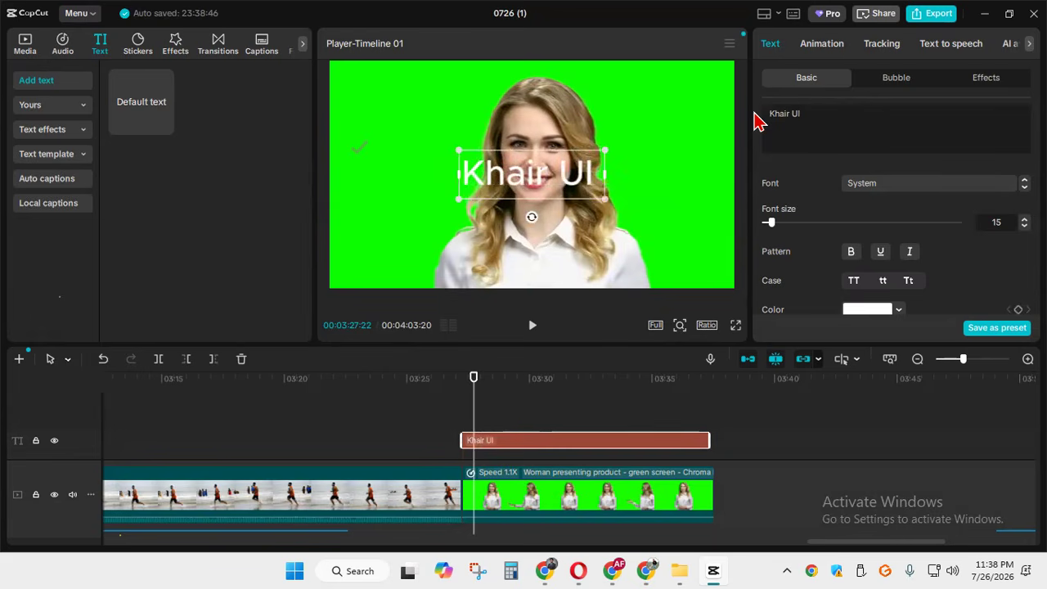
text( ISlam)
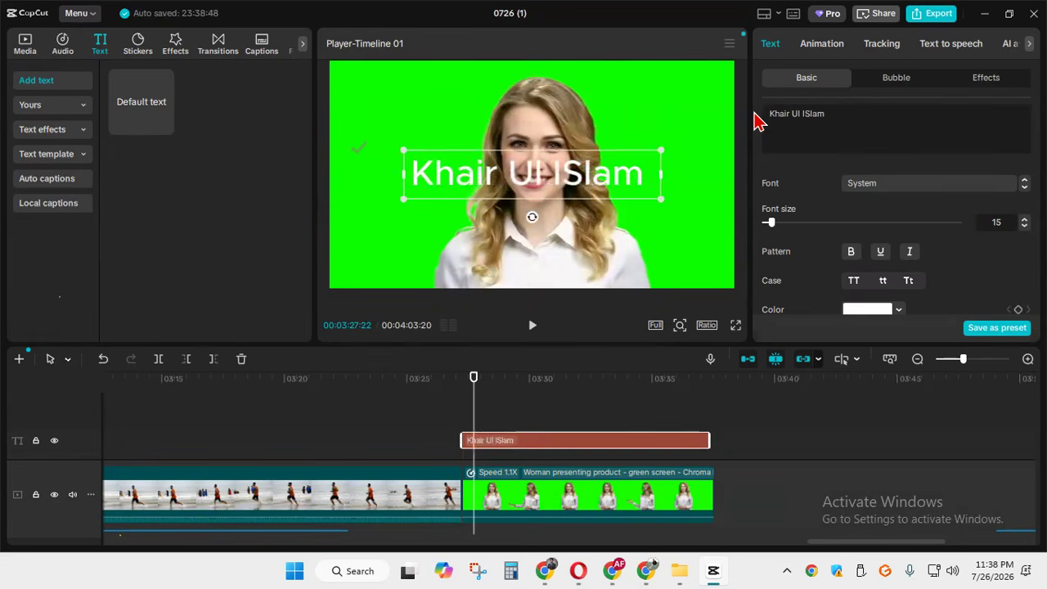
text( Rume)
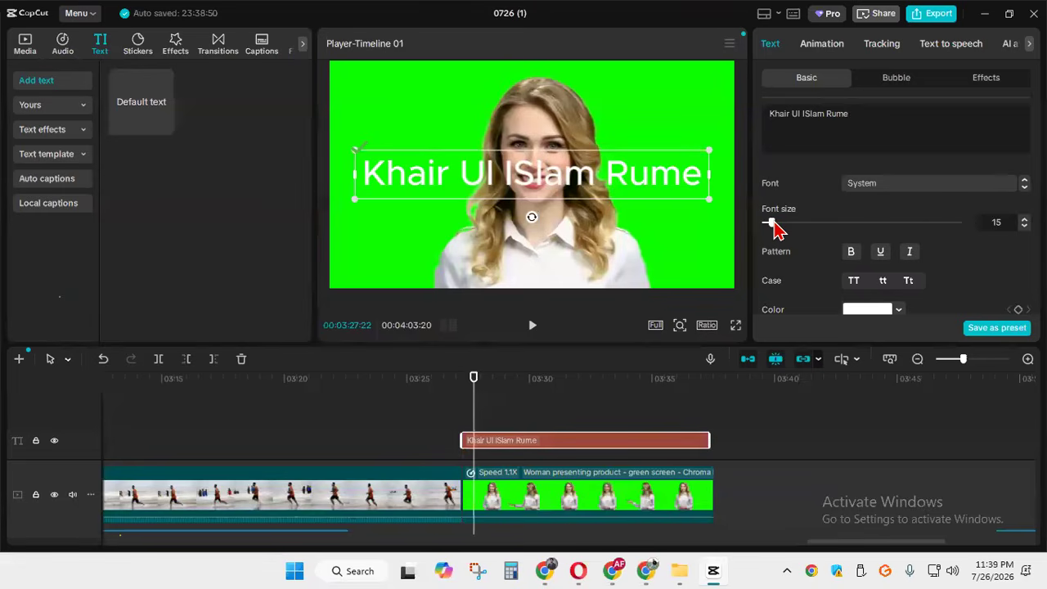
drag(773, 223, 773, 225)
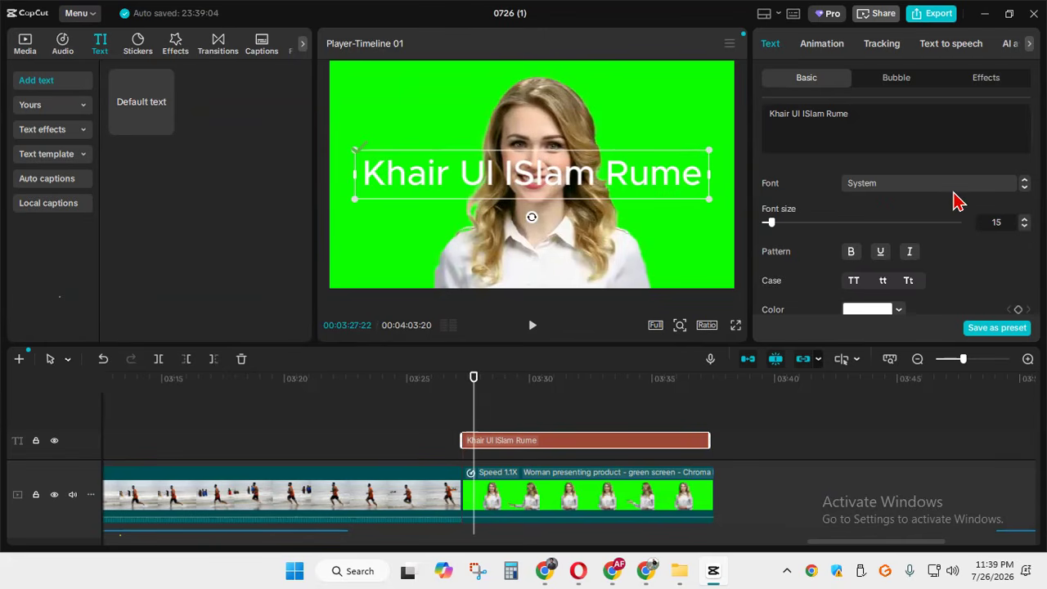
click(1013, 189)
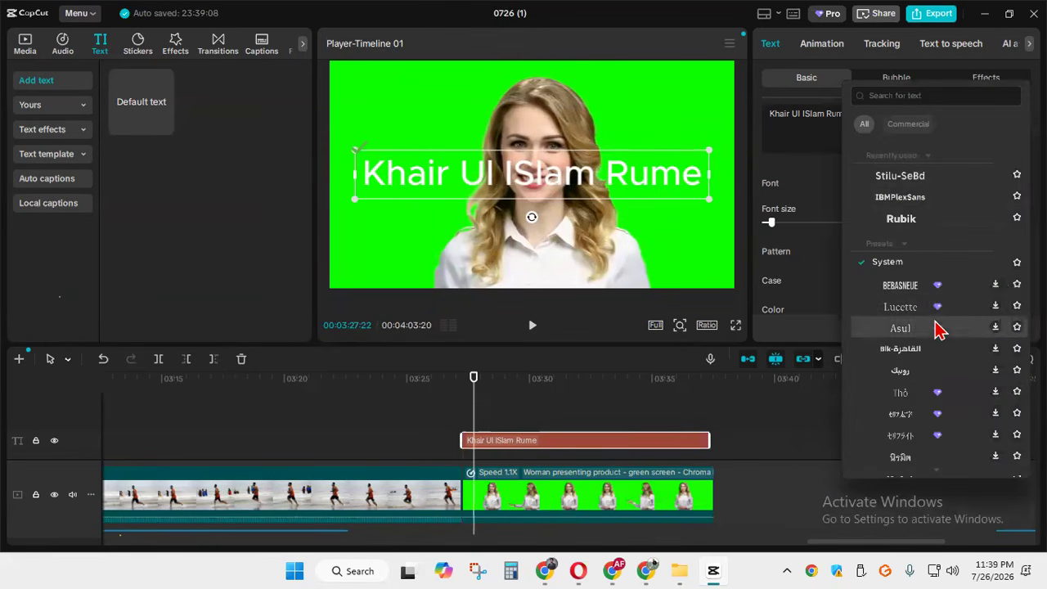
scroll(937, 333, down, 10)
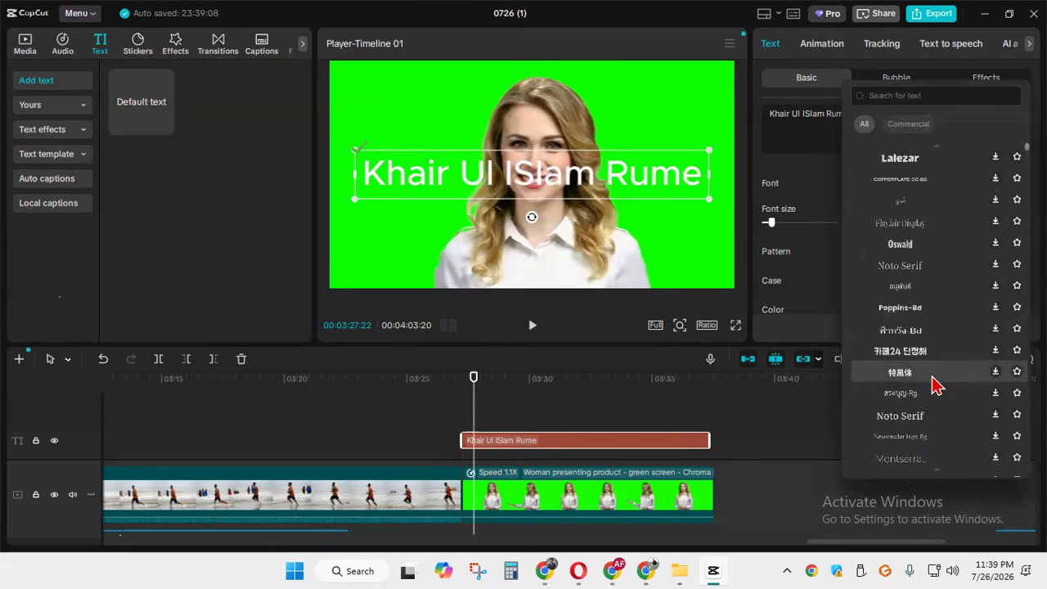
scroll(919, 346, down, 5)
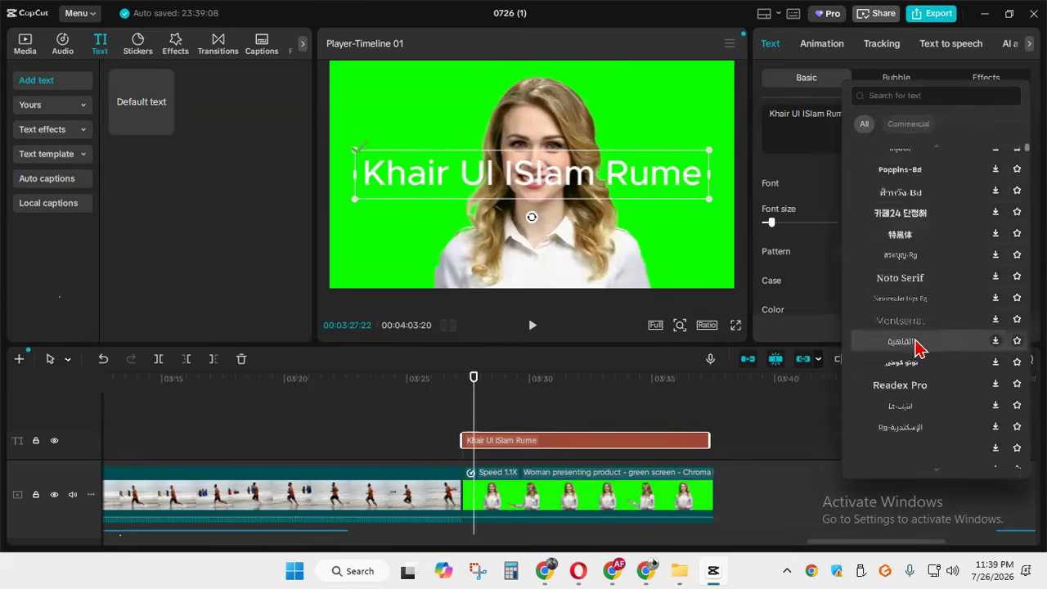
scroll(928, 384, down, 8)
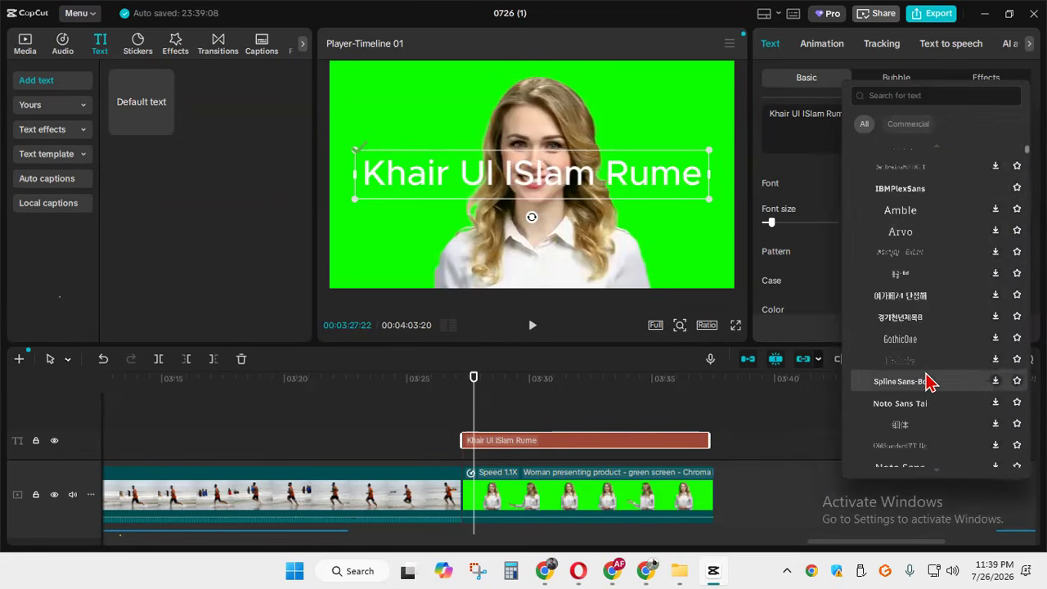
scroll(929, 385, down, 10)
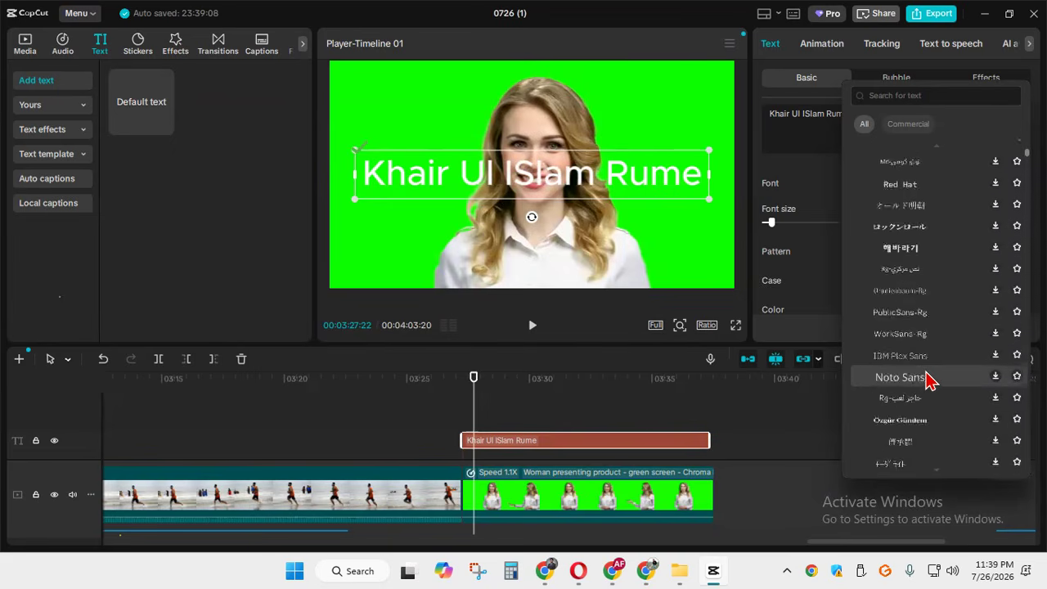
scroll(928, 377, down, 10)
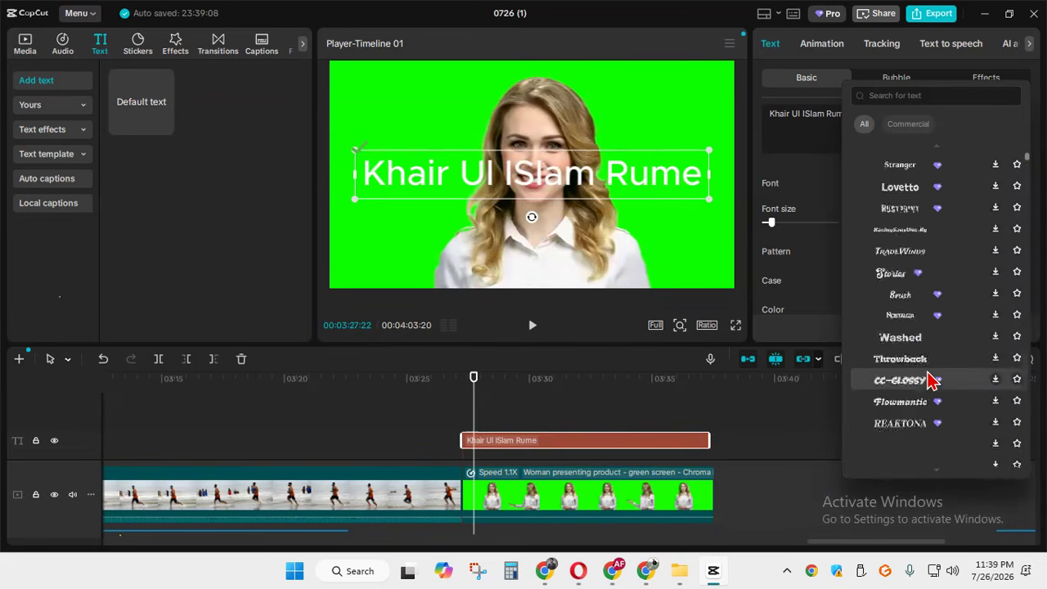
scroll(933, 381, down, 10)
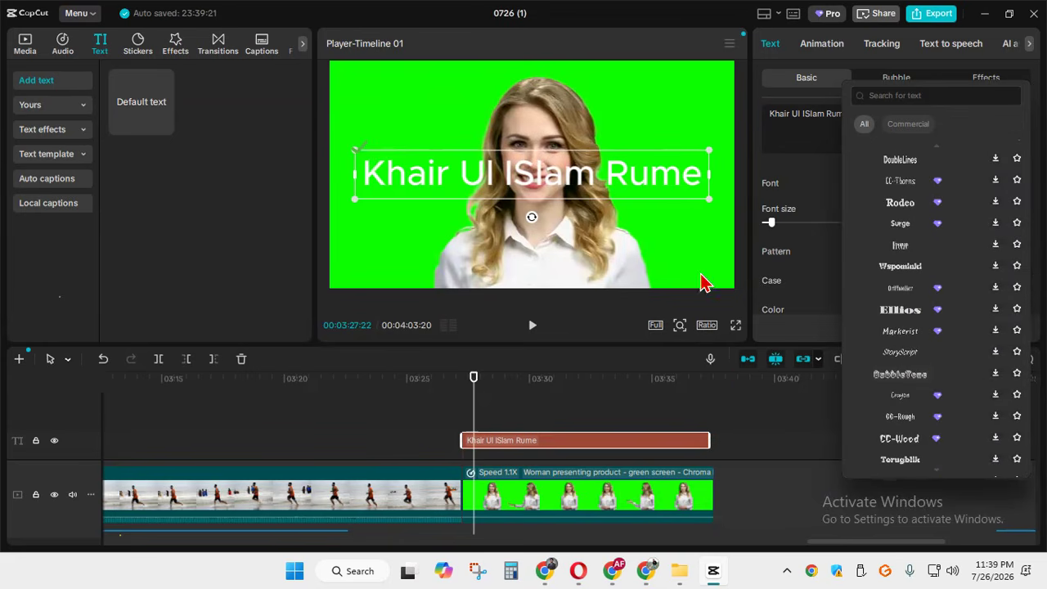
click(922, 386)
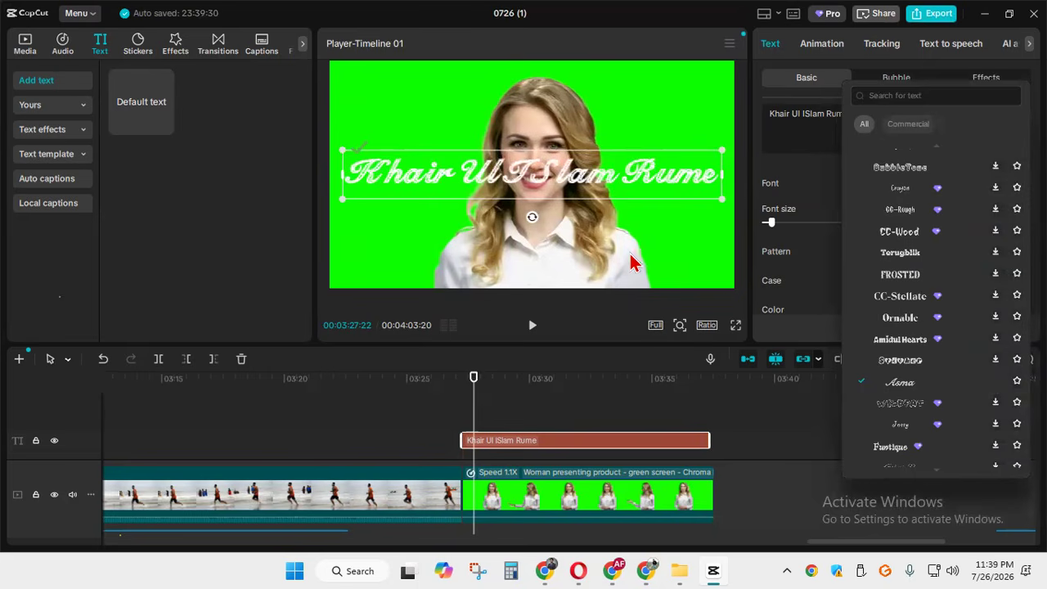
scroll(935, 328, down, 5)
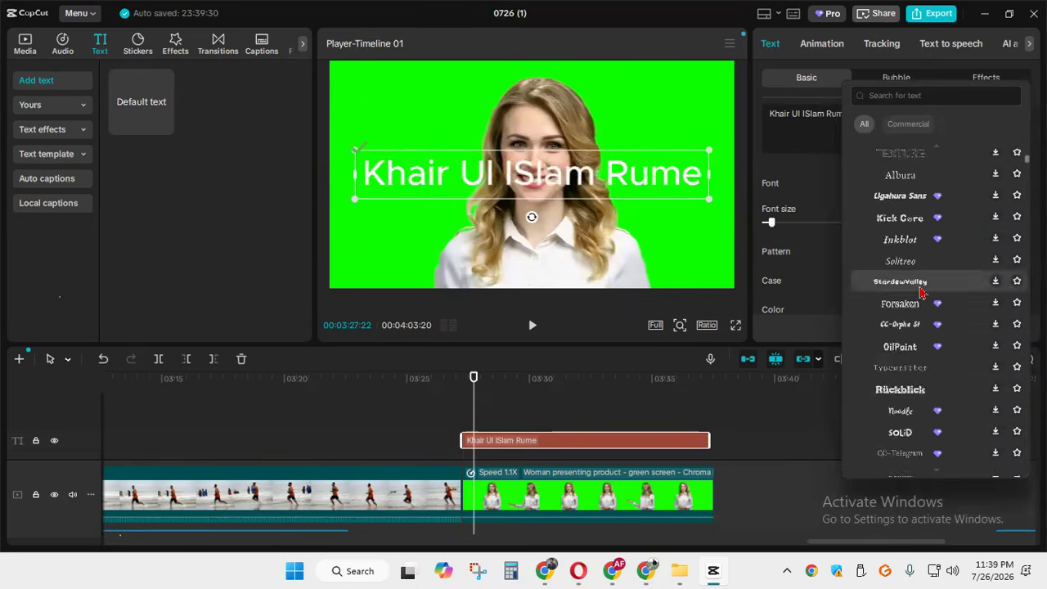
click(537, 256)
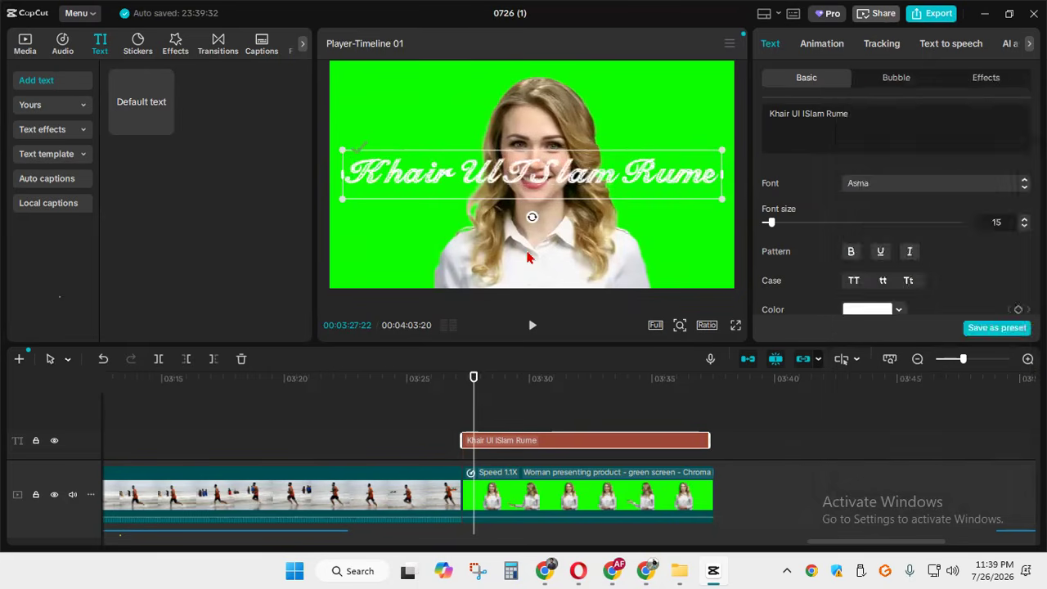
click(571, 185)
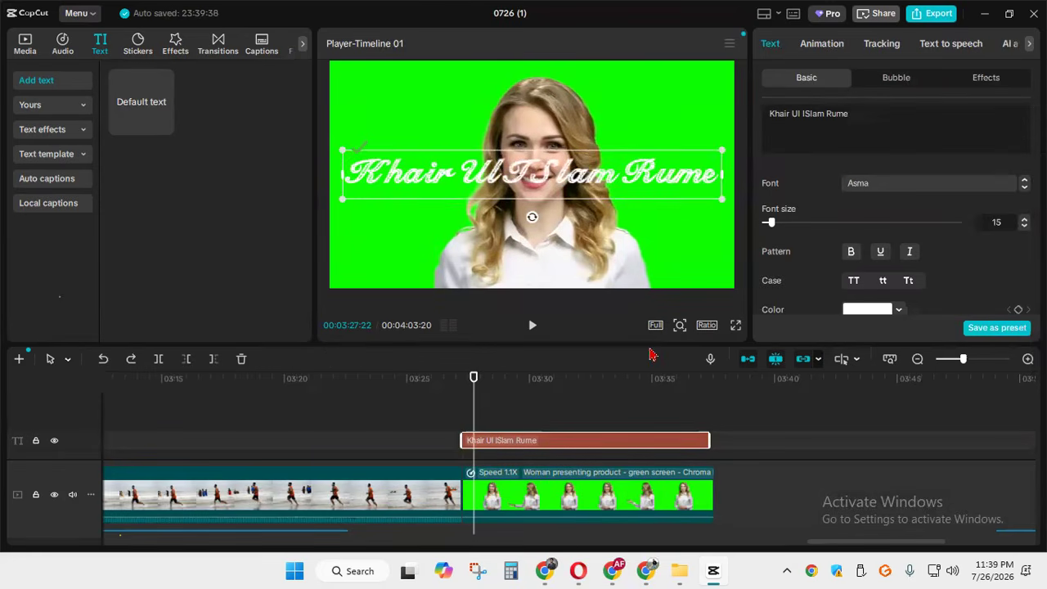
click(891, 192)
scroll(893, 188, up, 10)
click(895, 181)
click(930, 193)
scroll(1021, 167, up, 10)
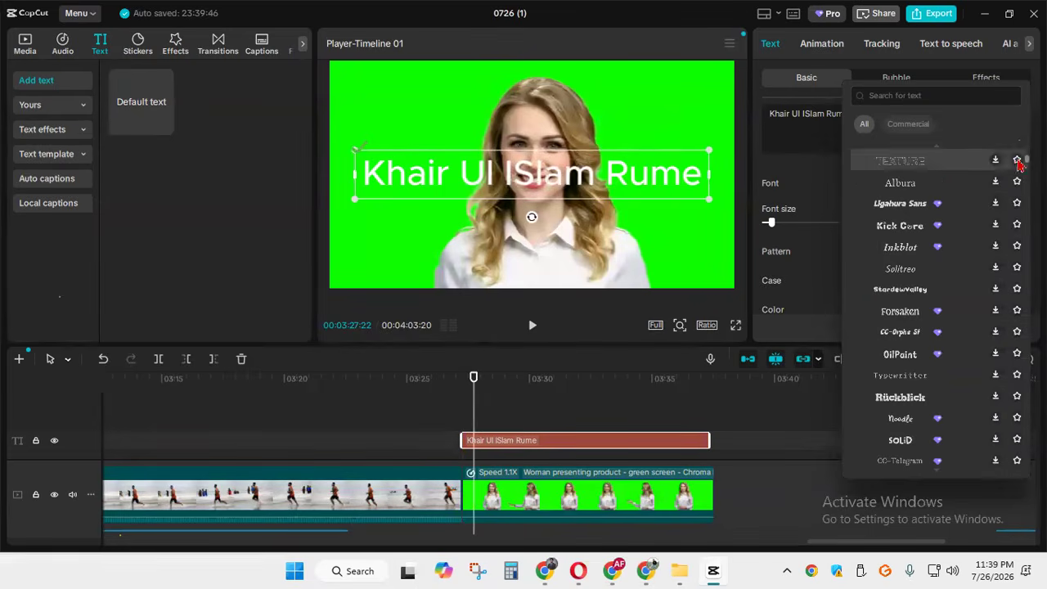
scroll(914, 204, up, 3)
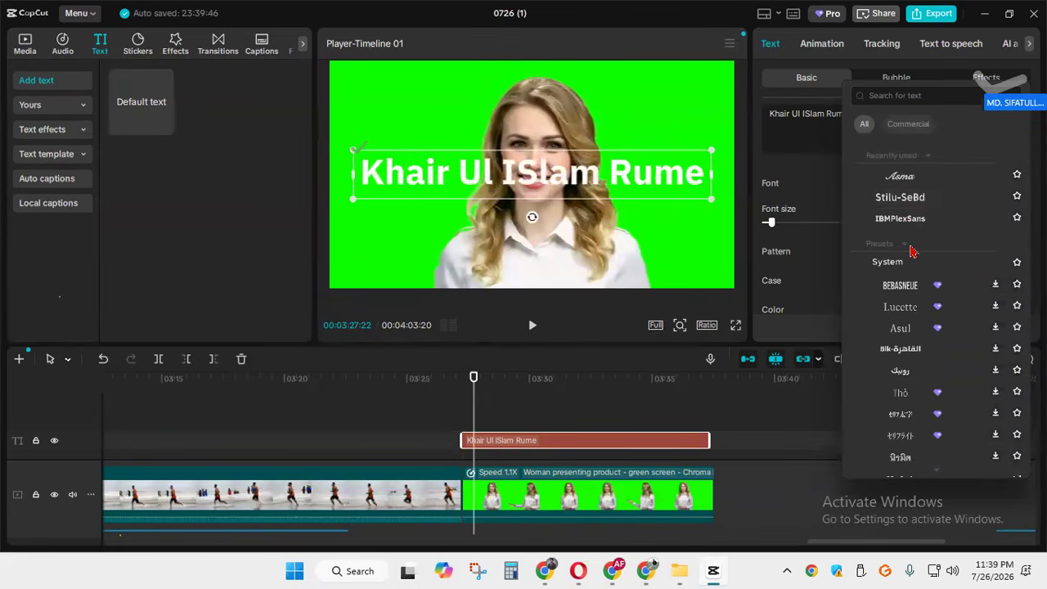
click(892, 261)
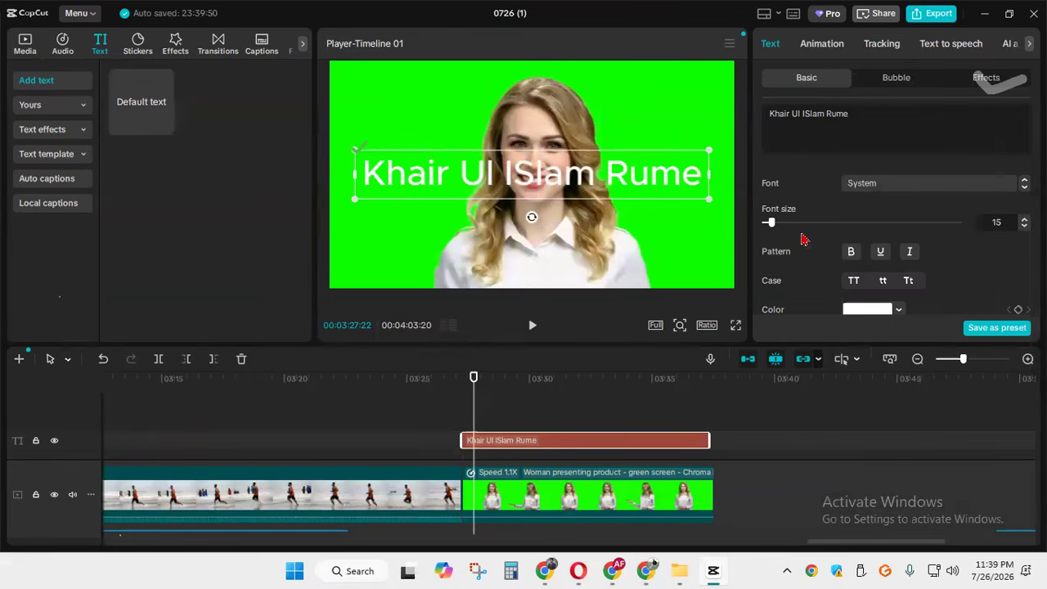
scroll(900, 270, down, 2)
Make the title text dark red, leaving letter spacing at 0
scroll(851, 261, up, 2)
scroll(927, 262, down, 2)
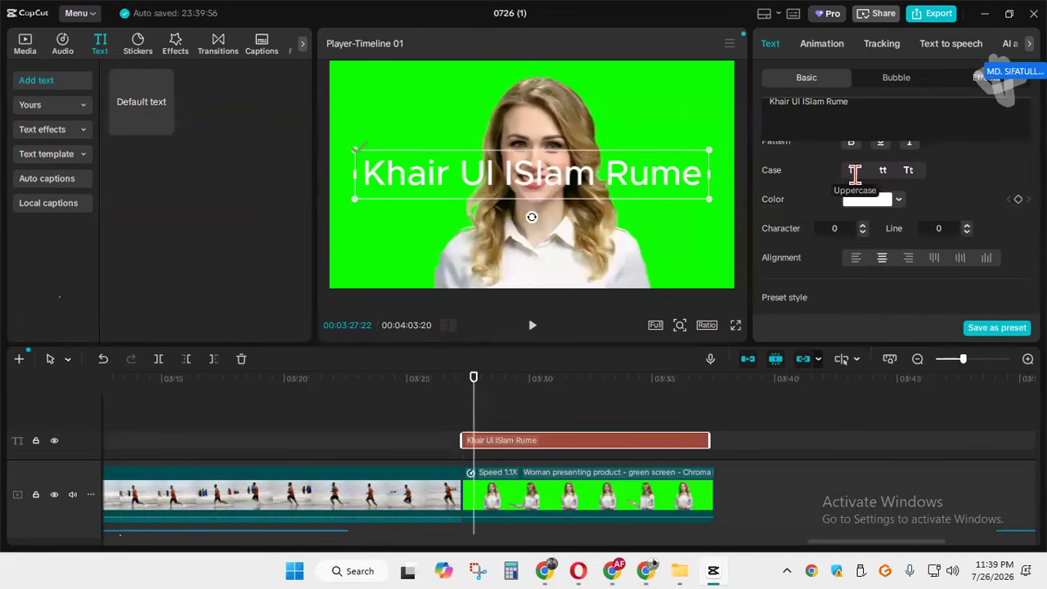
click(899, 199)
click(977, 243)
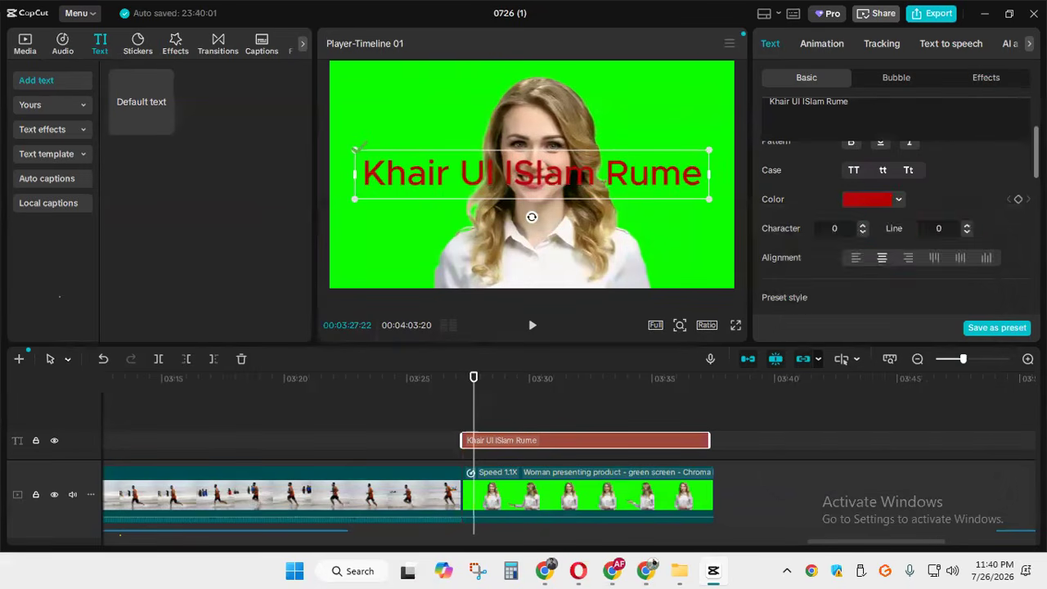
scroll(880, 233, down, 2)
scroll(876, 235, up, 2)
click(864, 225)
click(863, 225)
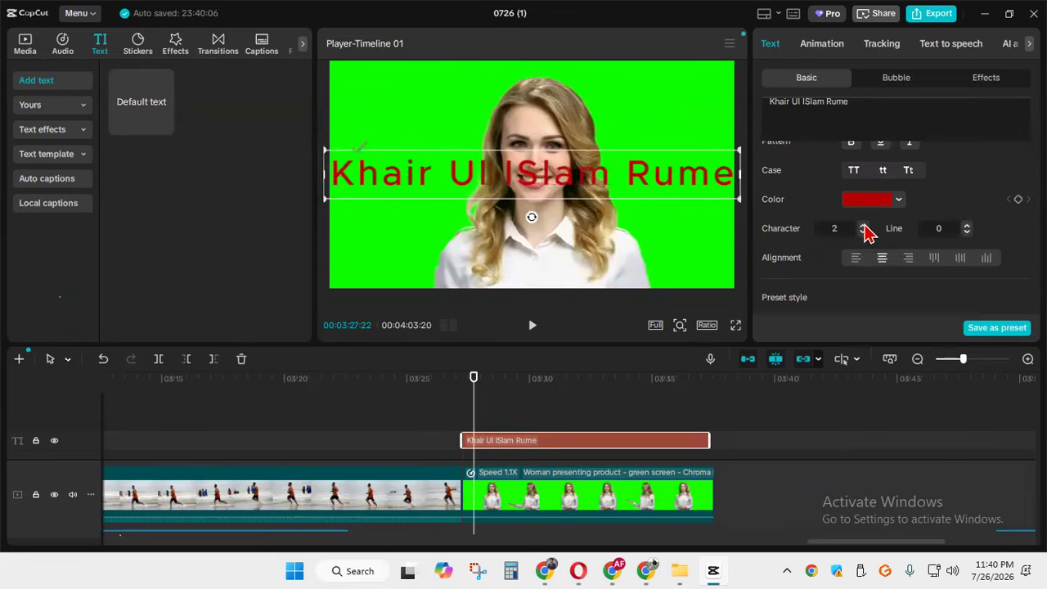
click(863, 232)
click(863, 232)
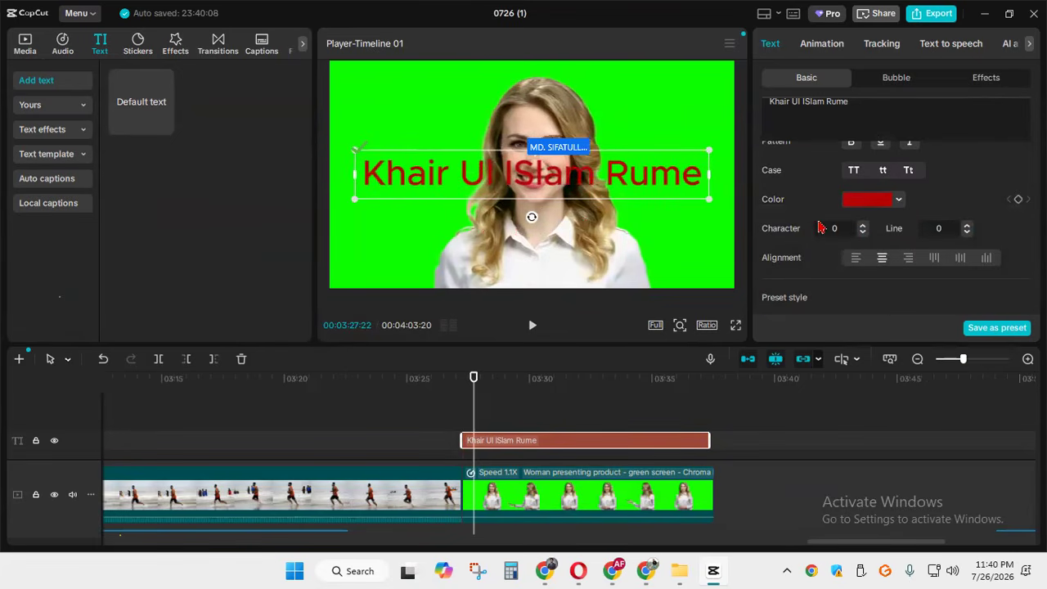
Break the name onto two lines and centre-align them
scroll(858, 217, down, 1)
scroll(861, 237, up, 1)
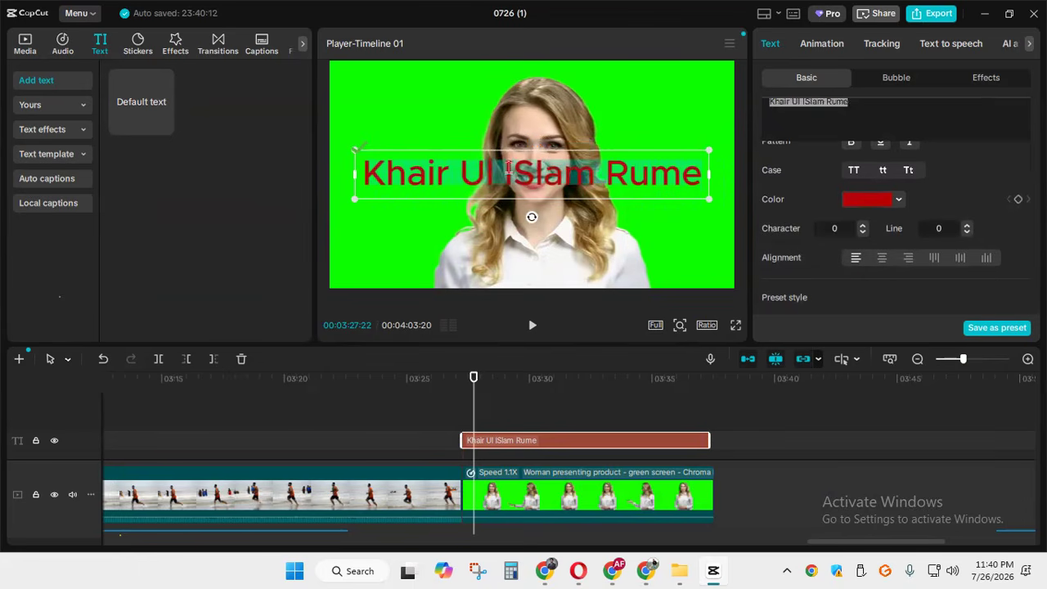
key(Return)
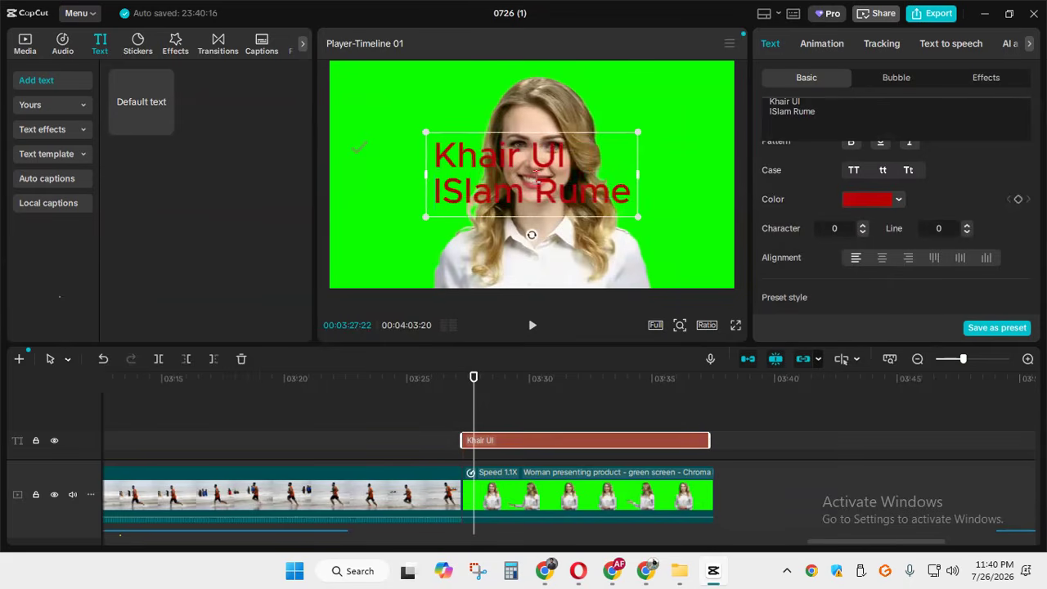
click(883, 259)
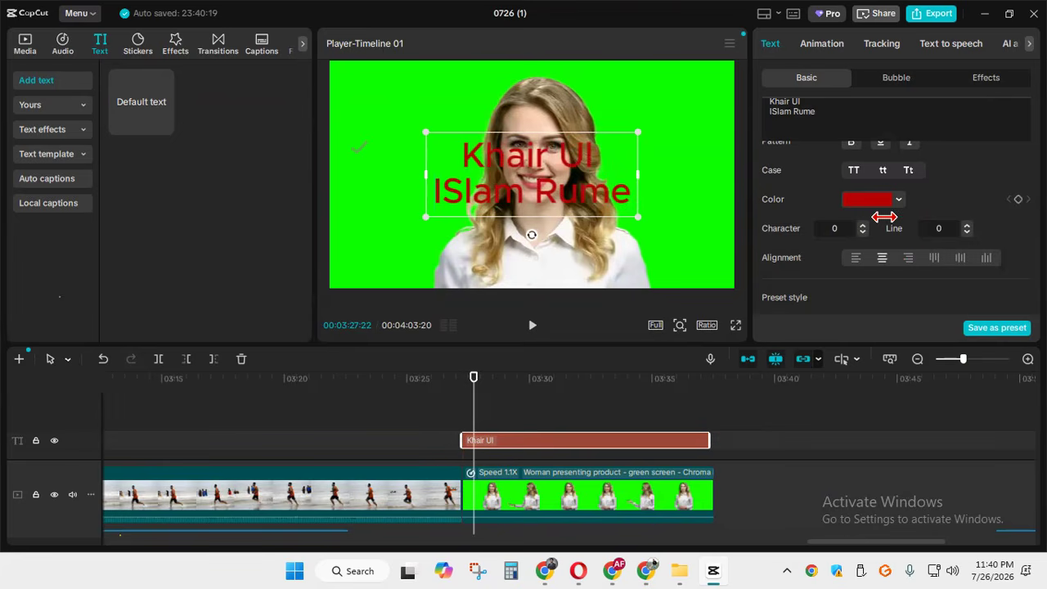
scroll(884, 218, down, 3)
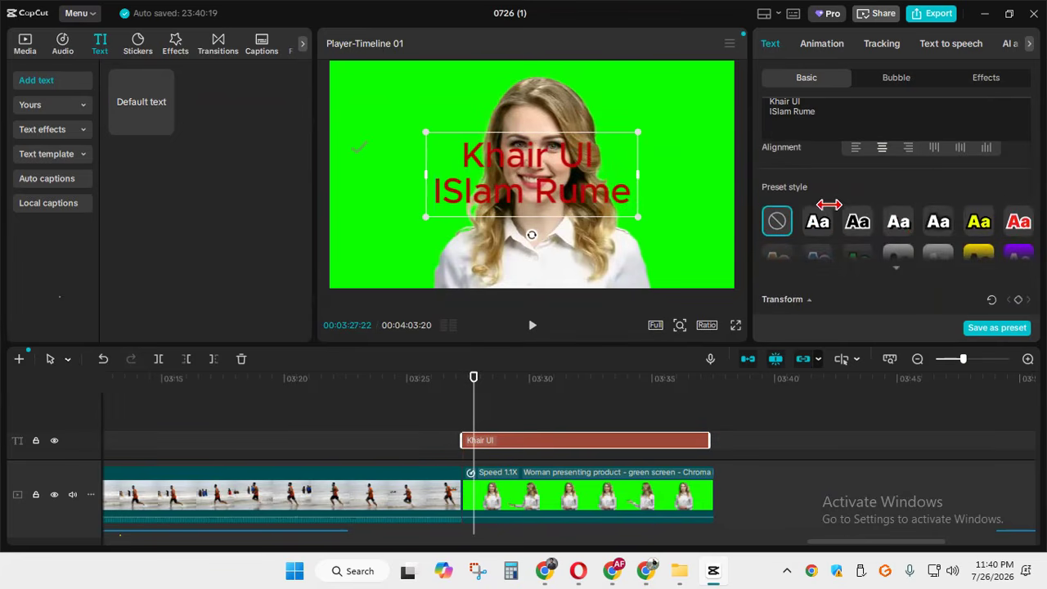
Apply the red preset text style with a white outline to the name title
click(857, 221)
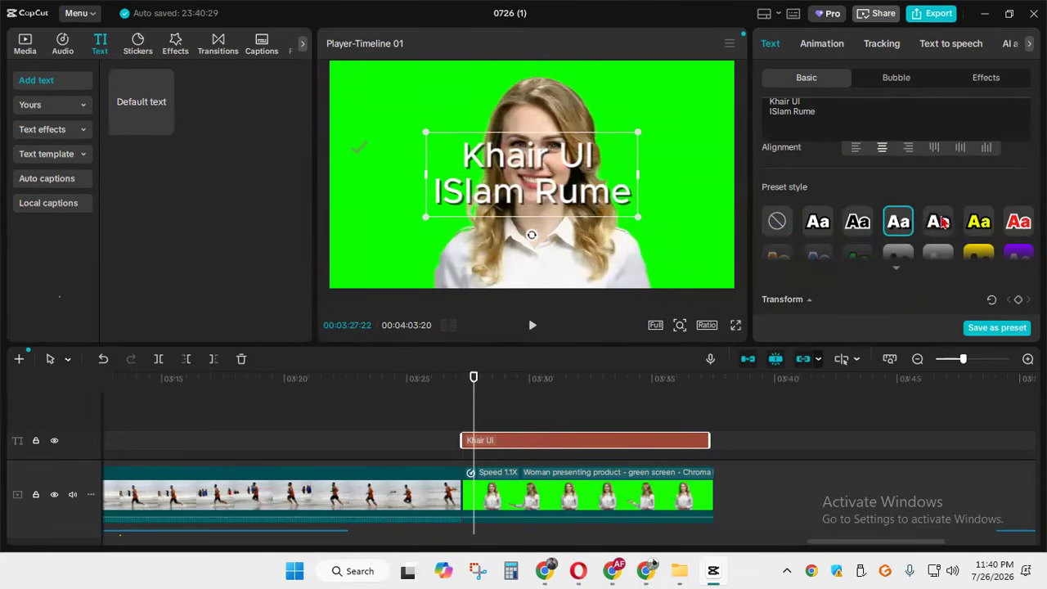
scroll(900, 180, down, 3)
scroll(903, 172, up, 3)
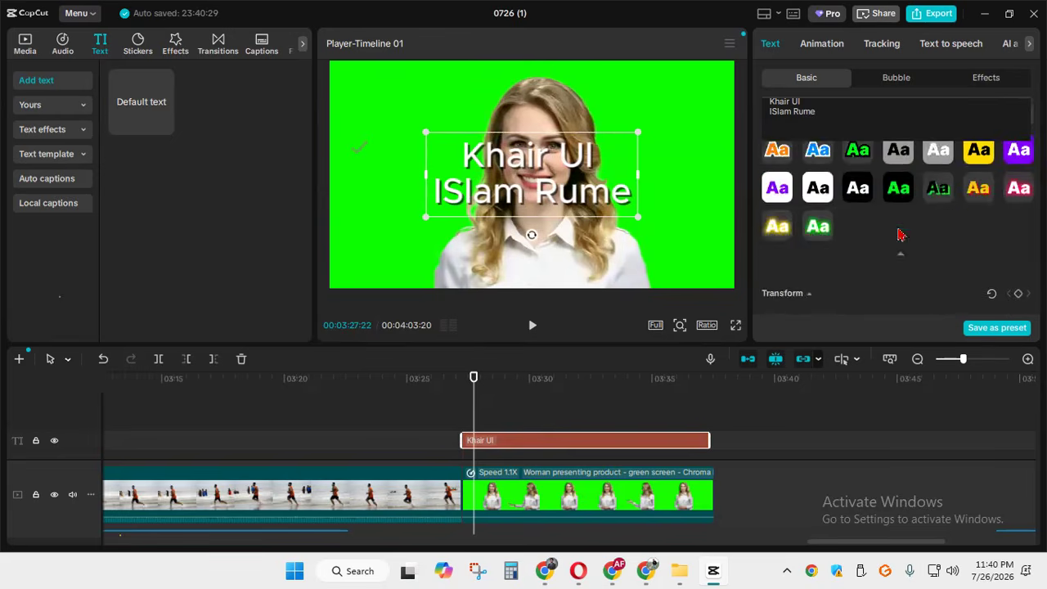
click(1019, 226)
Scale the title up to 118% and keep it horizontally centred
scroll(828, 238, down, 4)
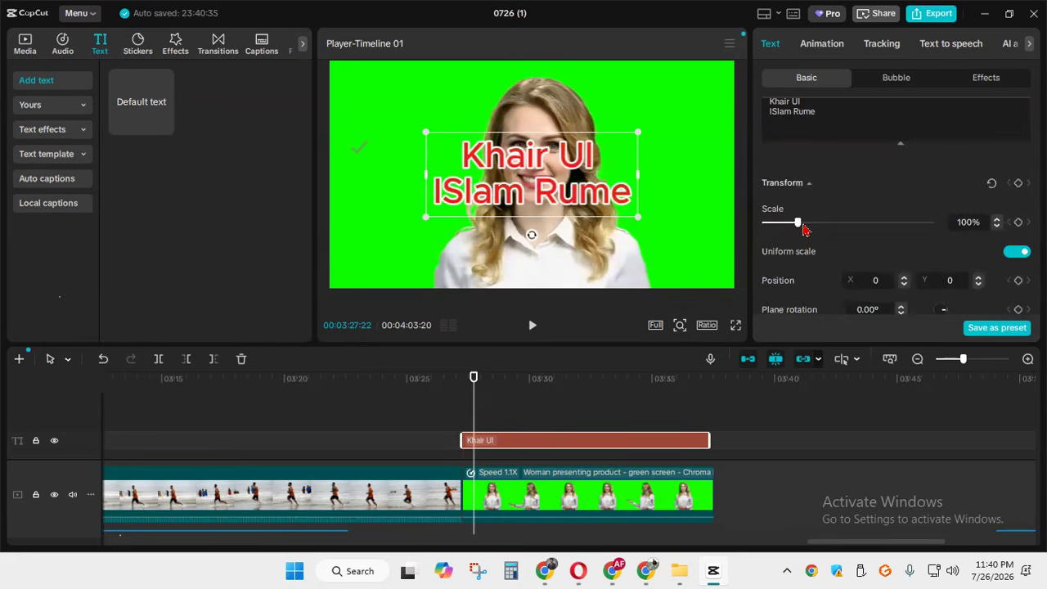
mouse_move(805, 228)
mouse_down()
mouse_move(816, 226)
mouse_move(805, 227)
mouse_up()
scroll(834, 229, down, 5)
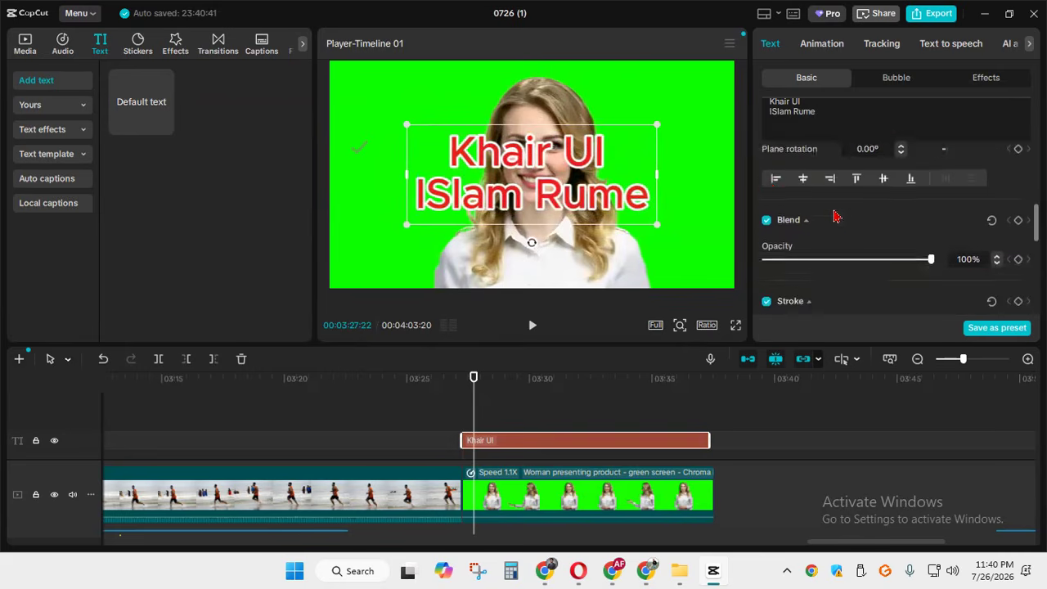
scroll(810, 225, up, 2)
click(776, 232)
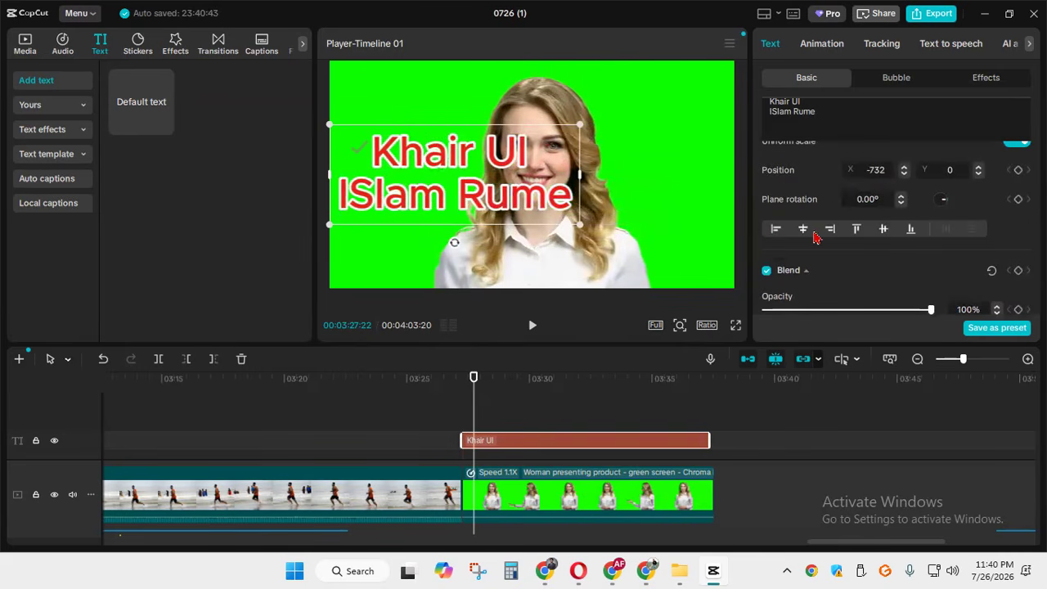
click(809, 234)
scroll(904, 211, down, 2)
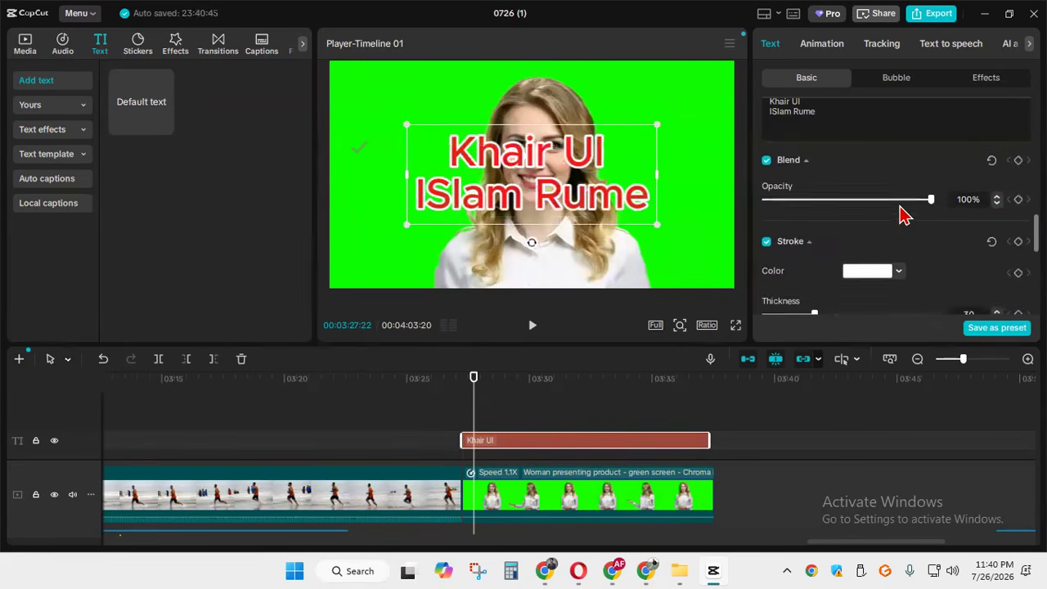
Set the title's blend opacity to 89%, keeping the white outline after briefly trying yellow
mouse_move(931, 200)
mouse_down()
mouse_move(851, 207)
mouse_move(920, 205)
mouse_up()
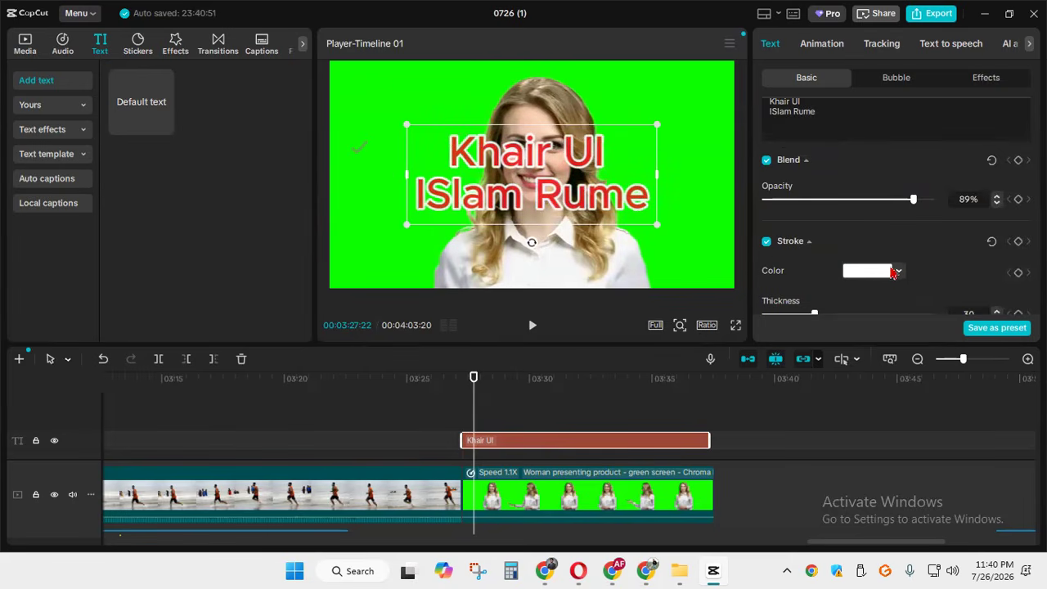
click(898, 274)
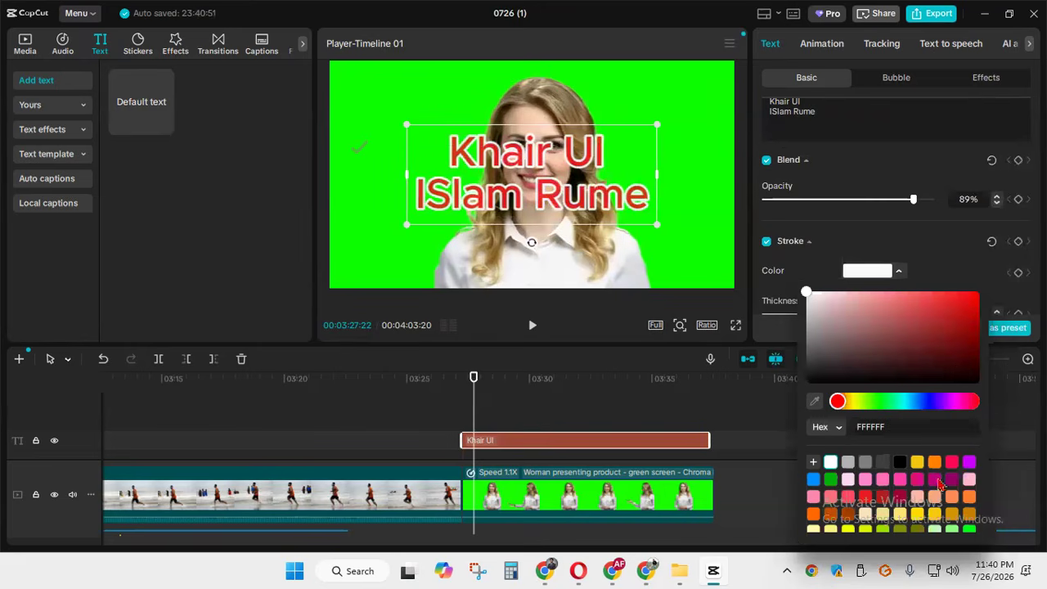
click(918, 465)
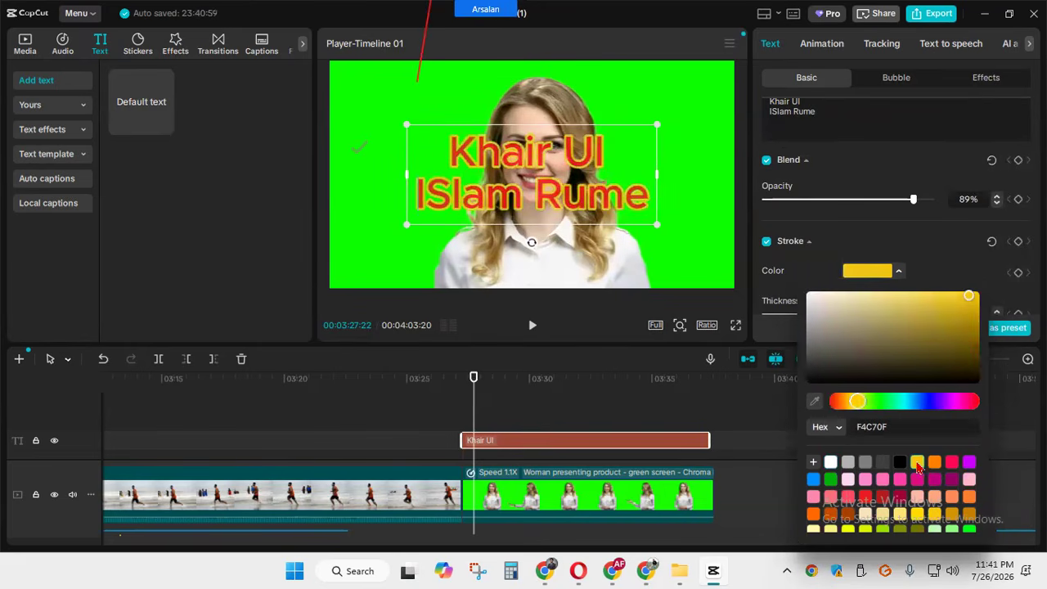
click(830, 462)
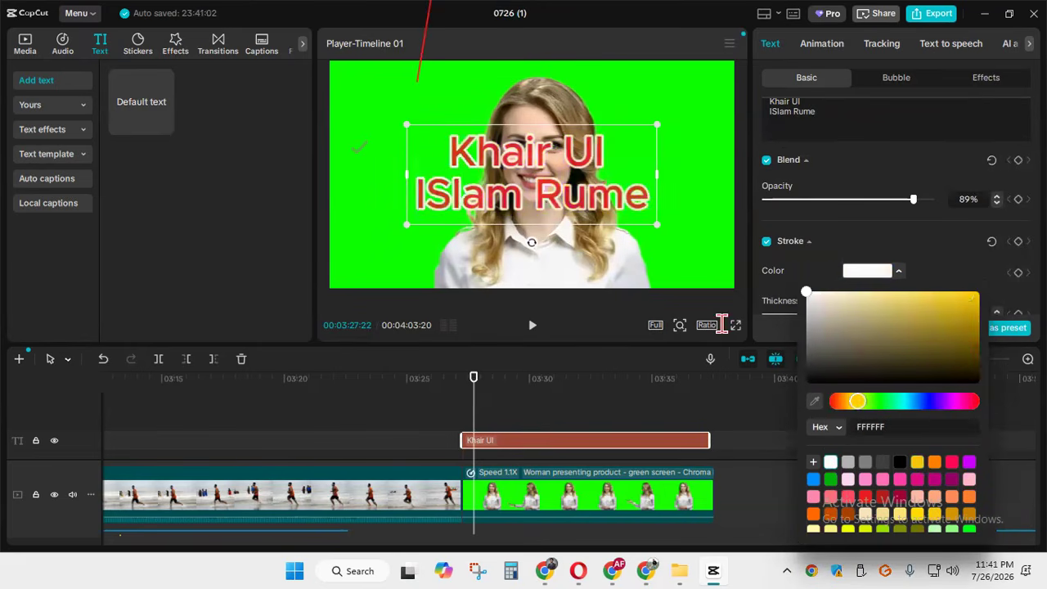
click(892, 248)
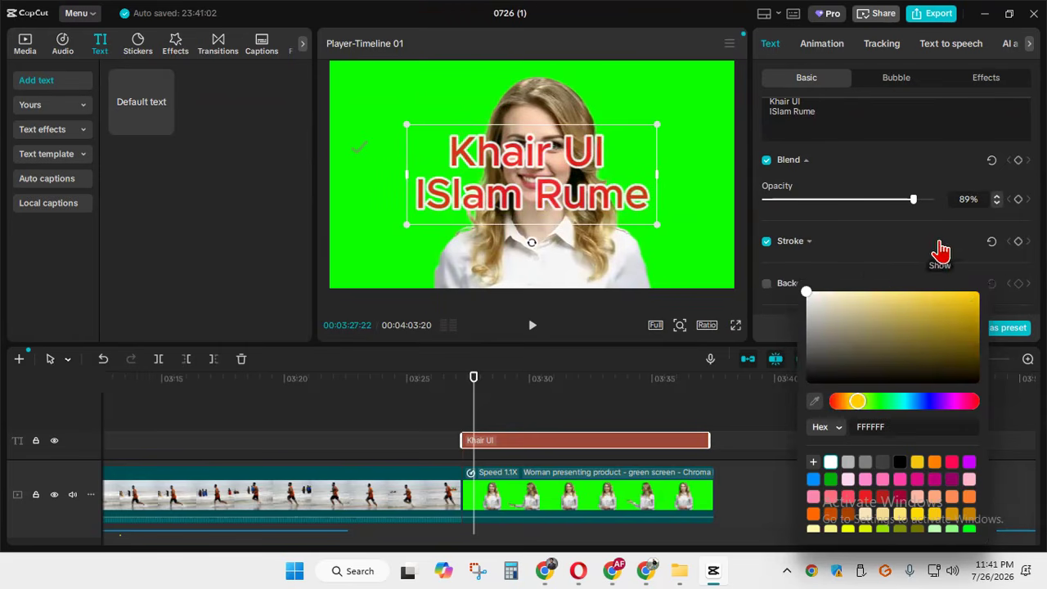
click(667, 290)
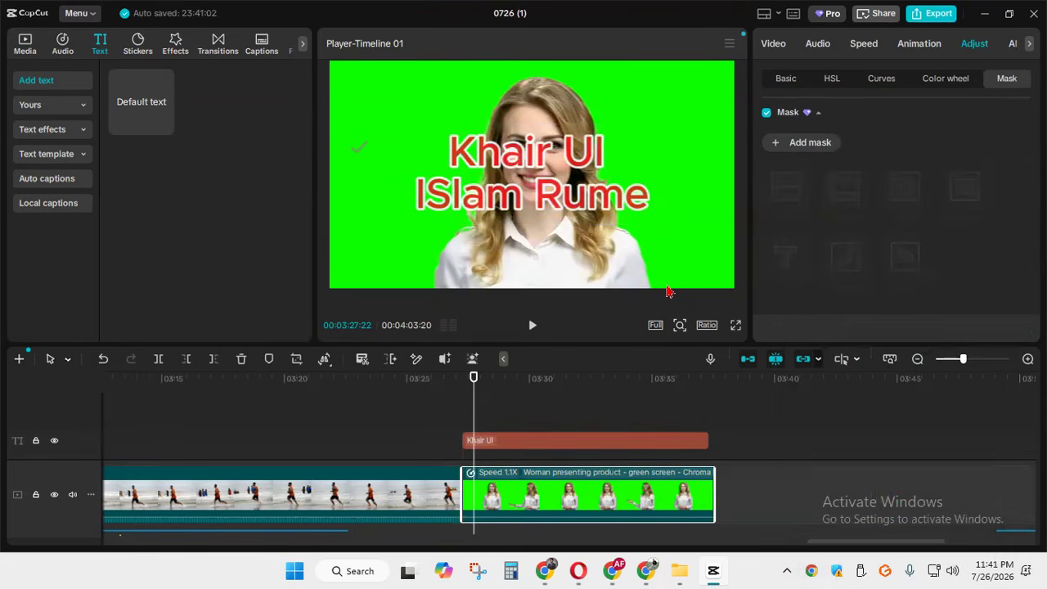
click(541, 150)
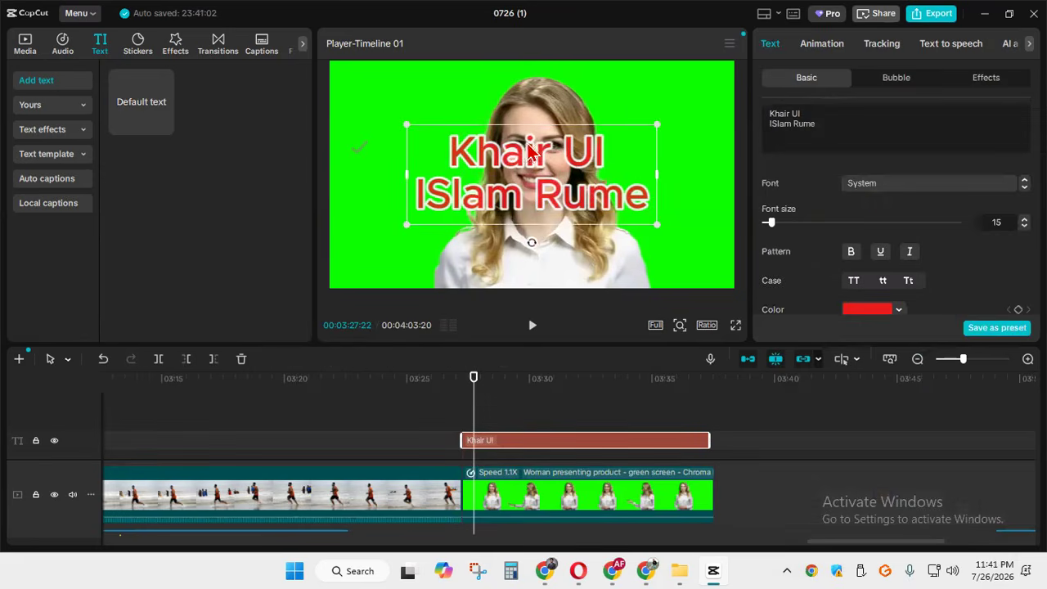
scroll(913, 242, down, 5)
scroll(916, 253, down, 5)
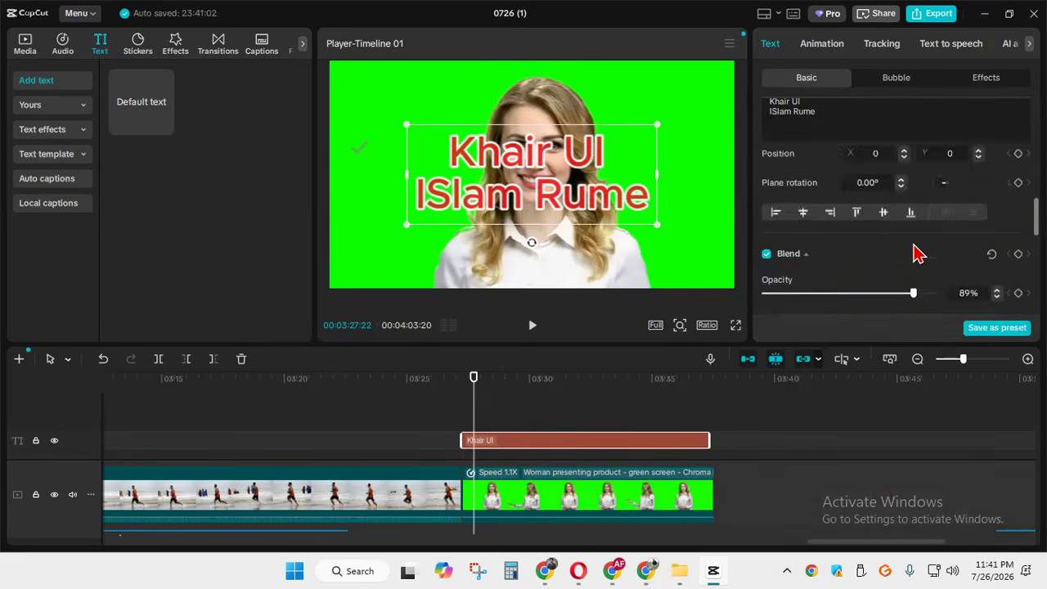
scroll(889, 246, up, 2)
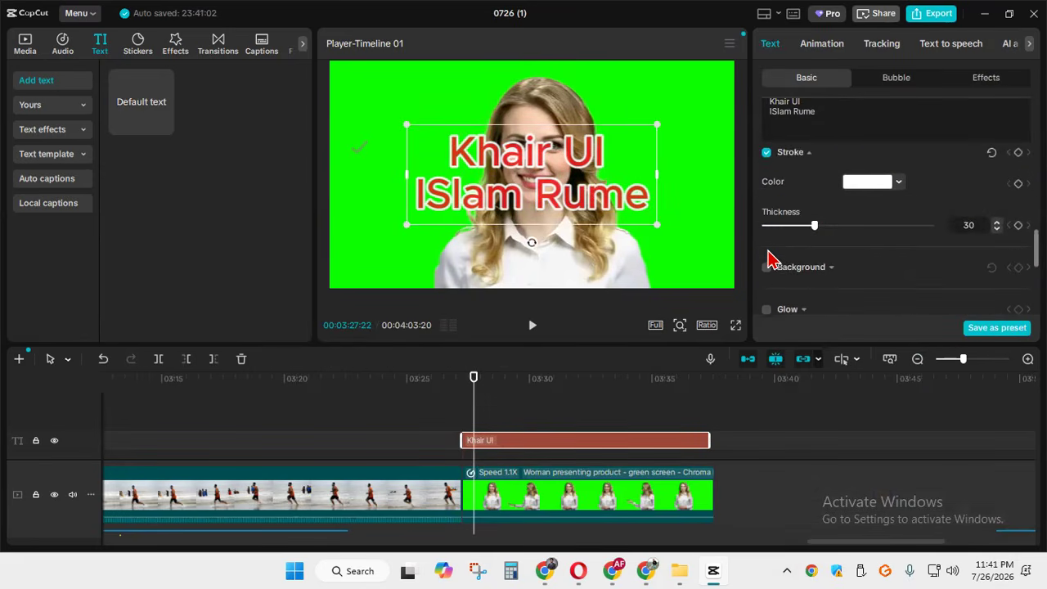
click(767, 267)
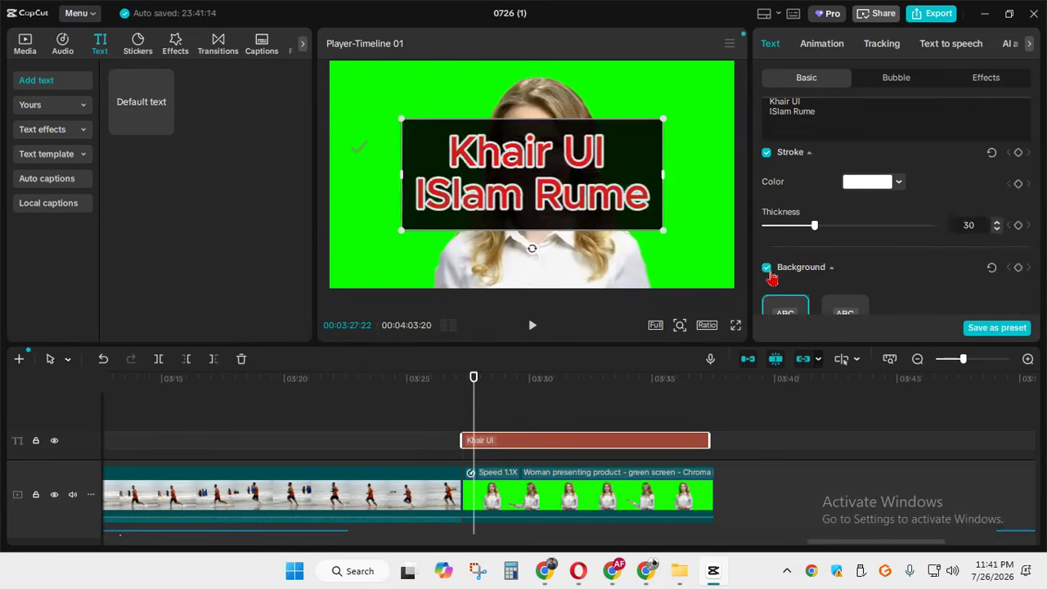
scroll(772, 275, down, 2)
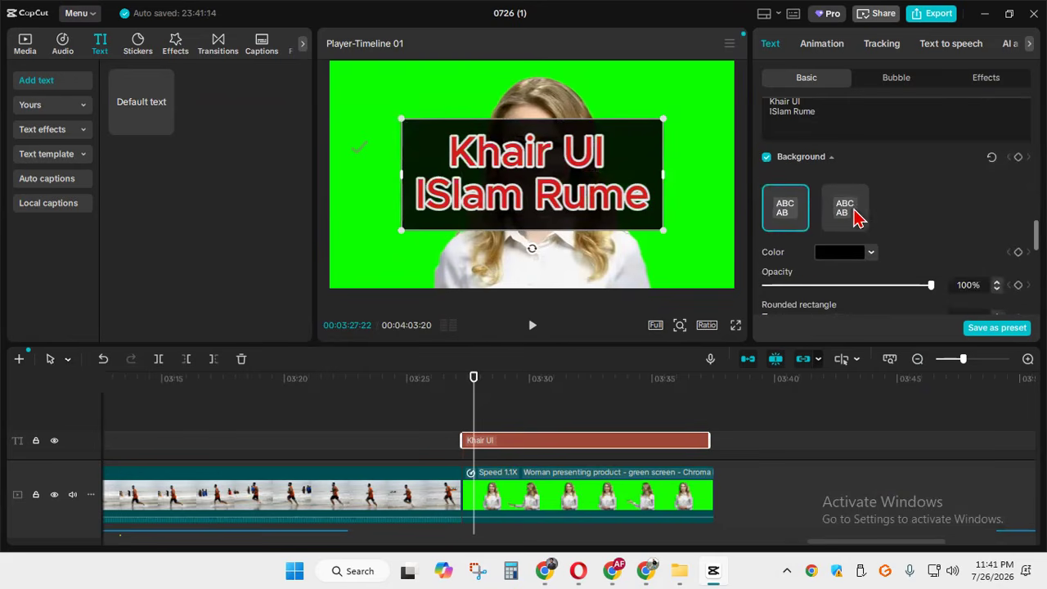
click(767, 158)
scroll(877, 217, down, 5)
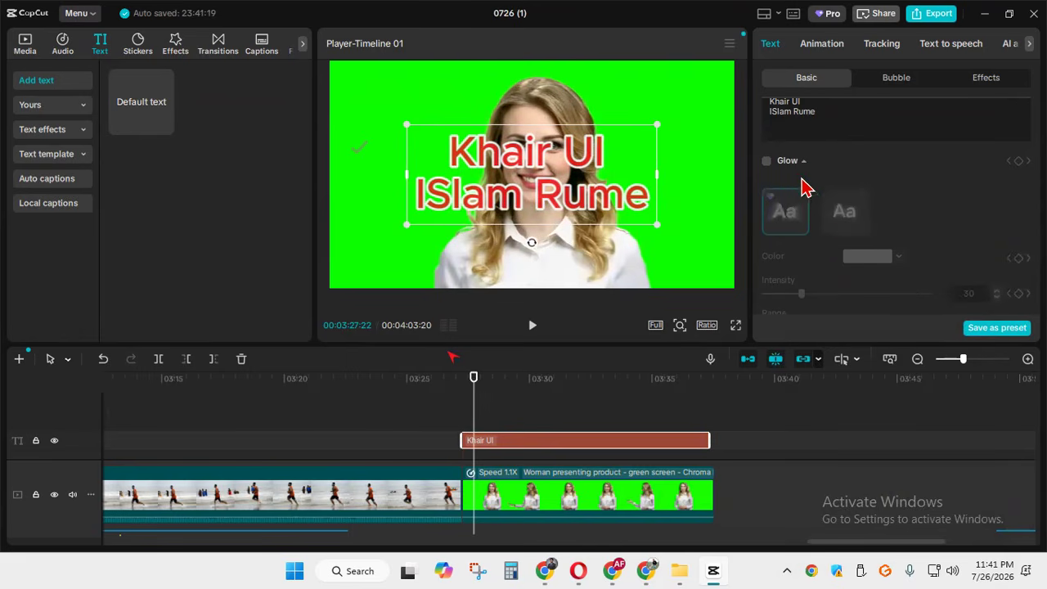
click(781, 168)
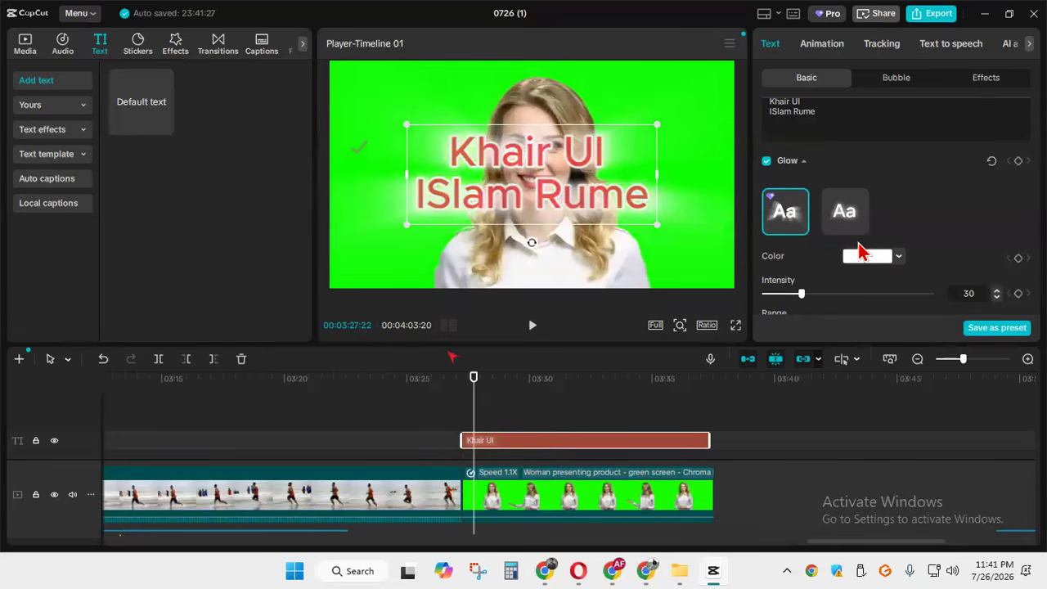
click(767, 163)
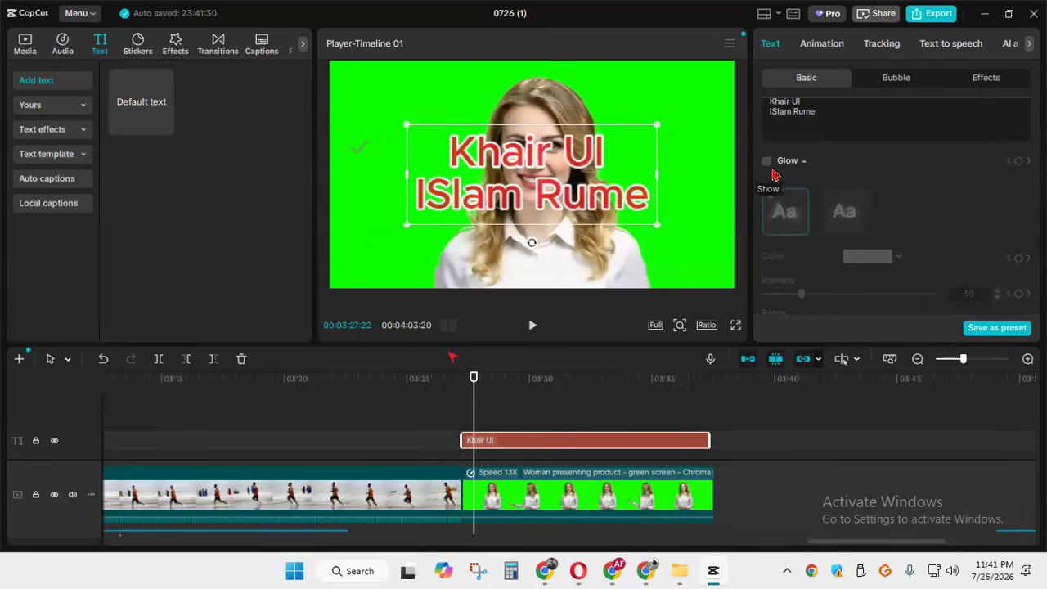
scroll(818, 204, down, 3)
scroll(829, 217, down, 3)
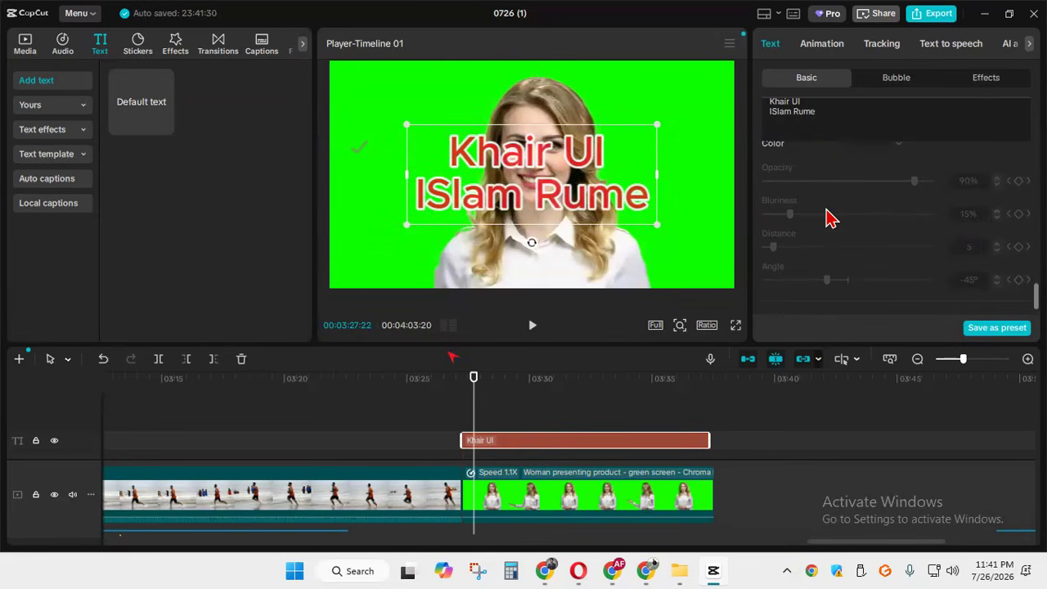
click(767, 294)
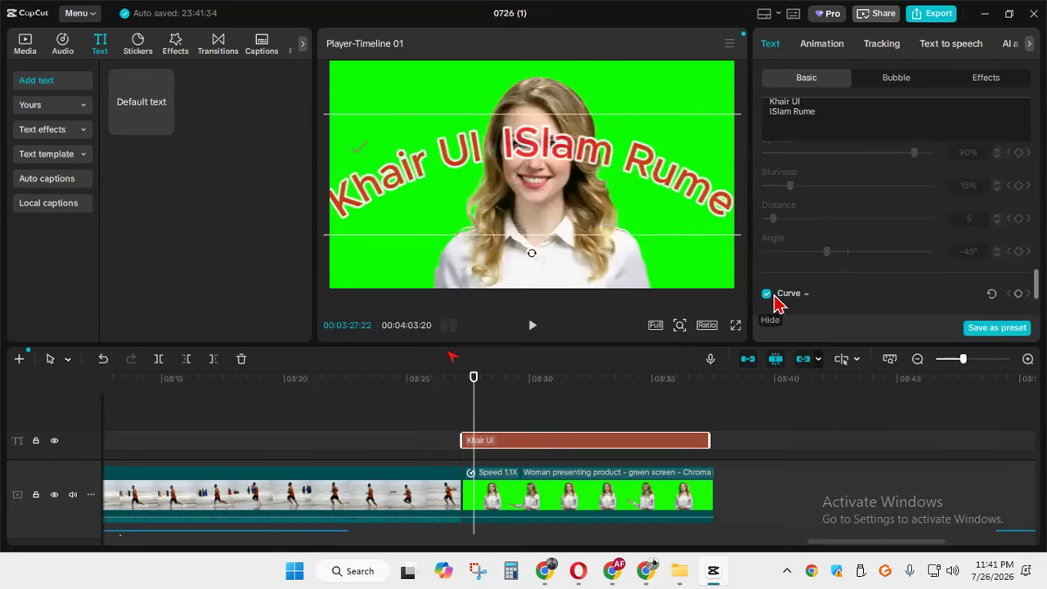
click(767, 296)
scroll(868, 241, up, 3)
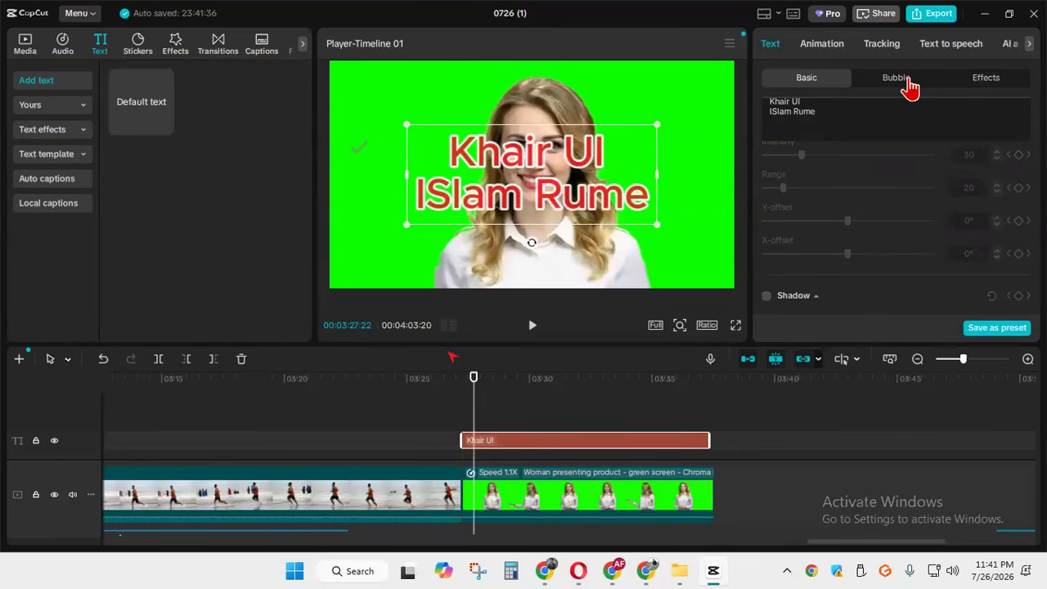
Browse the speech-bubble and text effect styles for the name title
click(909, 83)
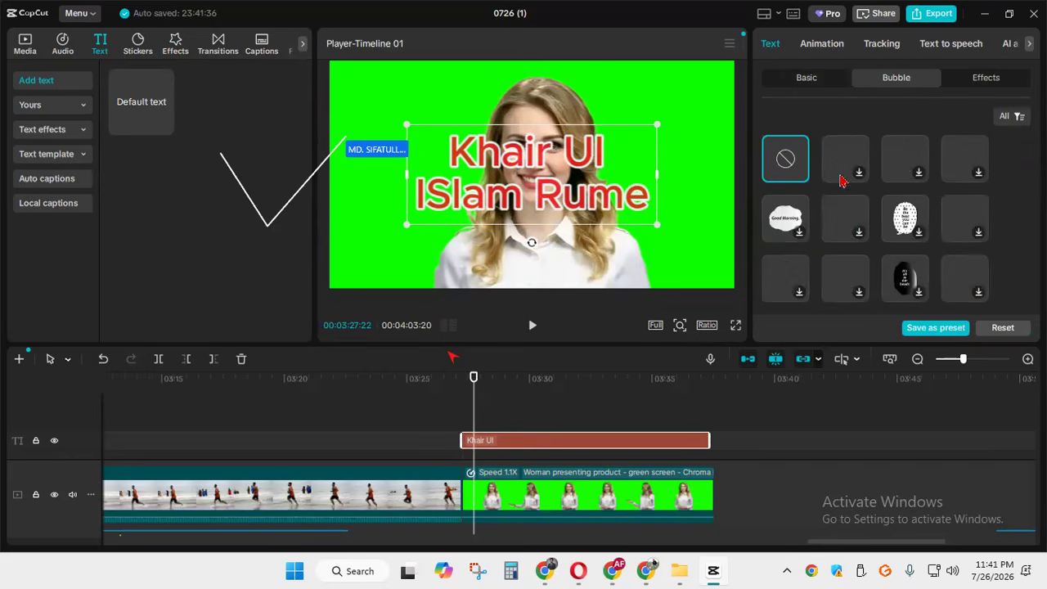
scroll(838, 262, down, 5)
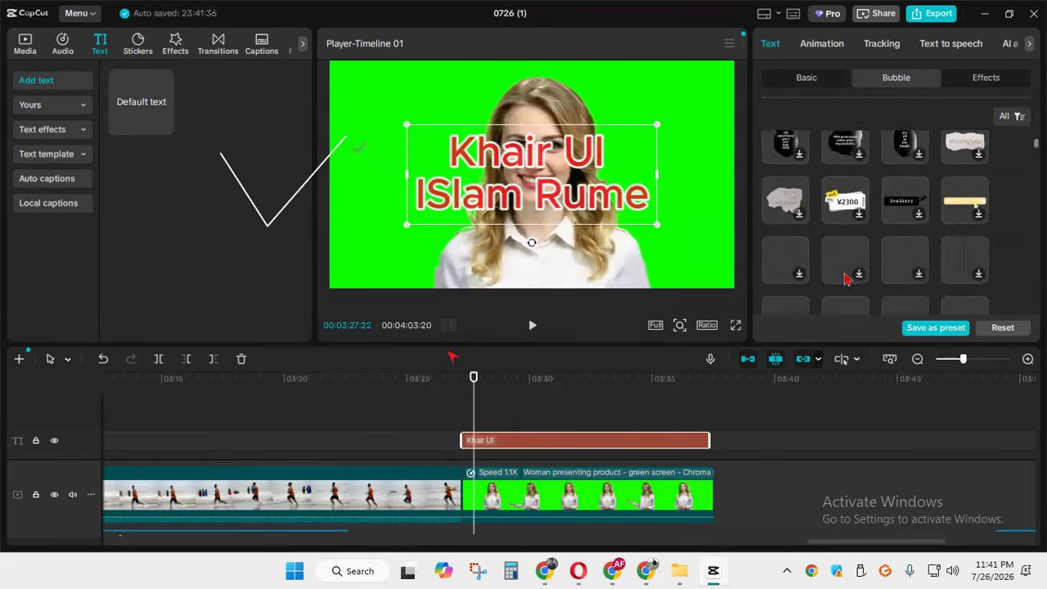
scroll(838, 257, down, 2)
scroll(867, 230, up, 8)
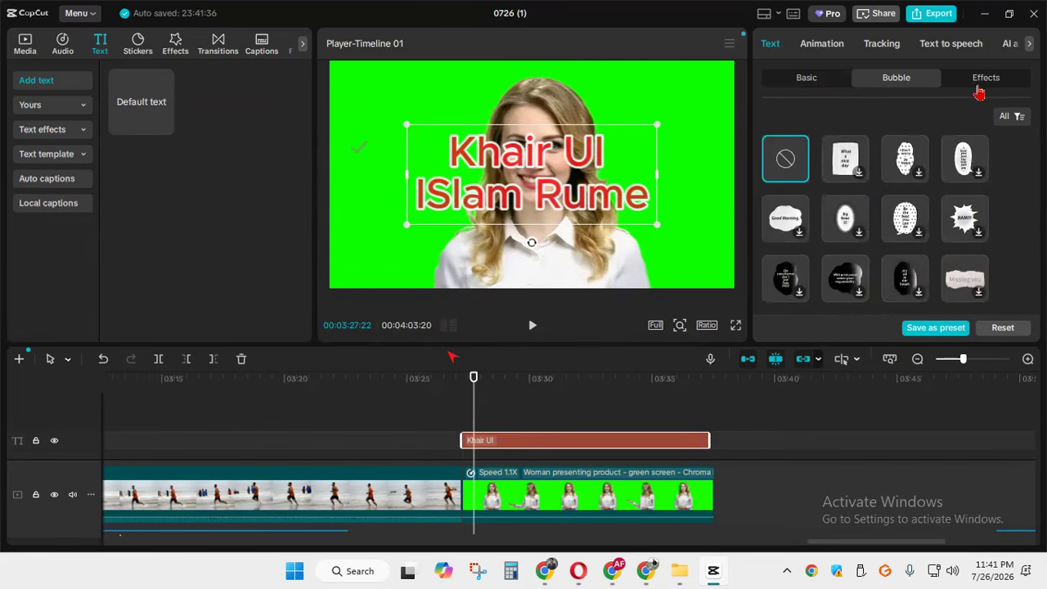
click(980, 92)
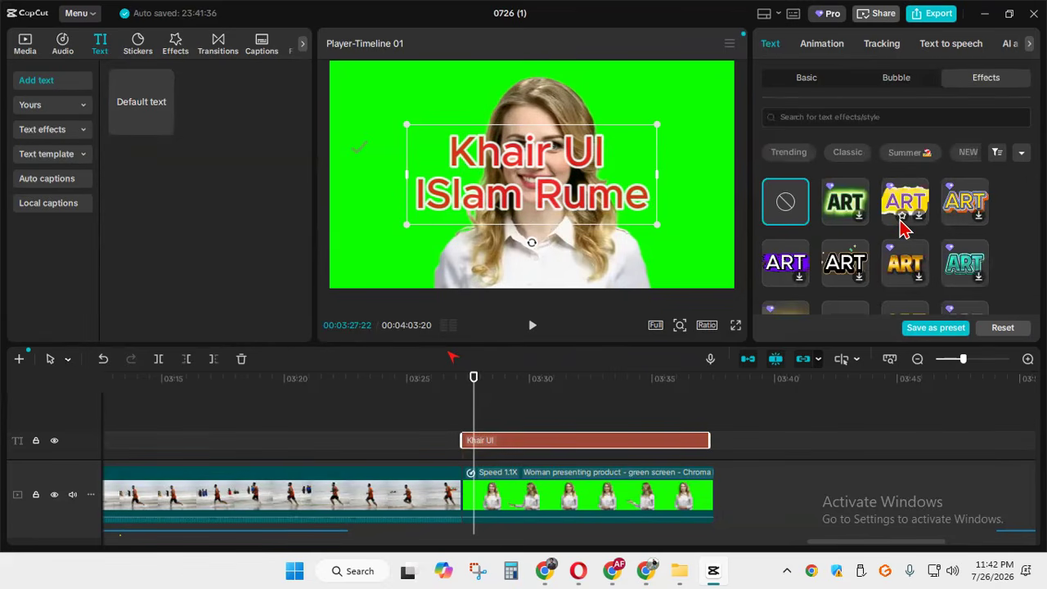
scroll(921, 274, down, 3)
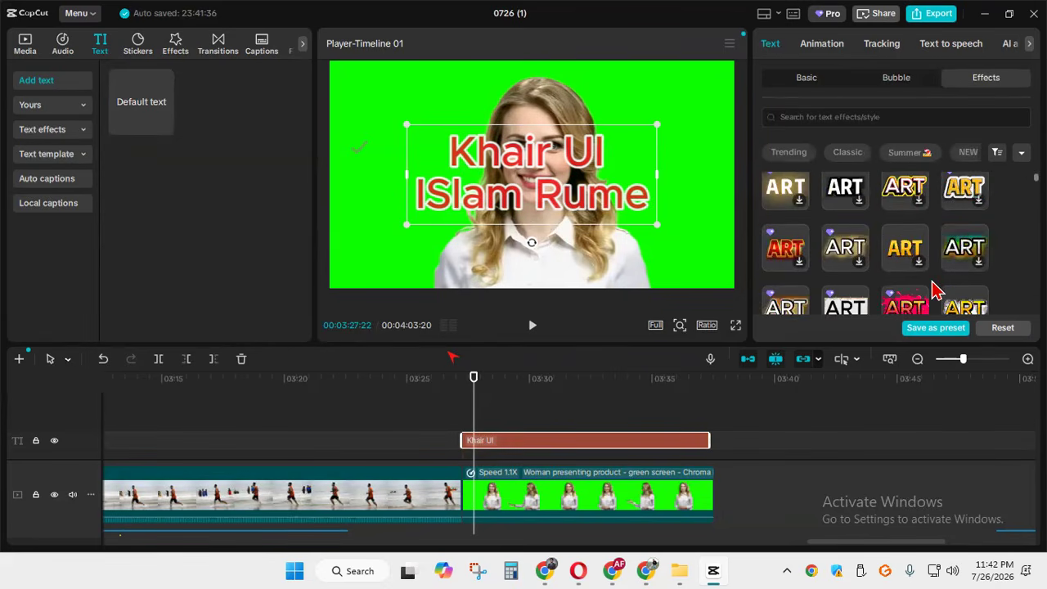
scroll(936, 287, down, 3)
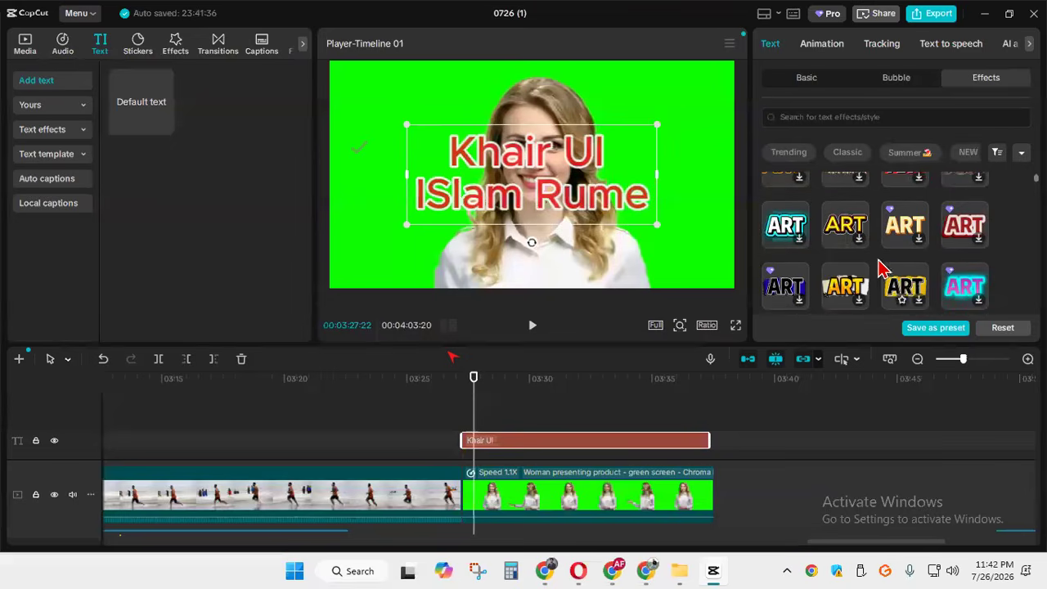
scroll(876, 240, down, 3)
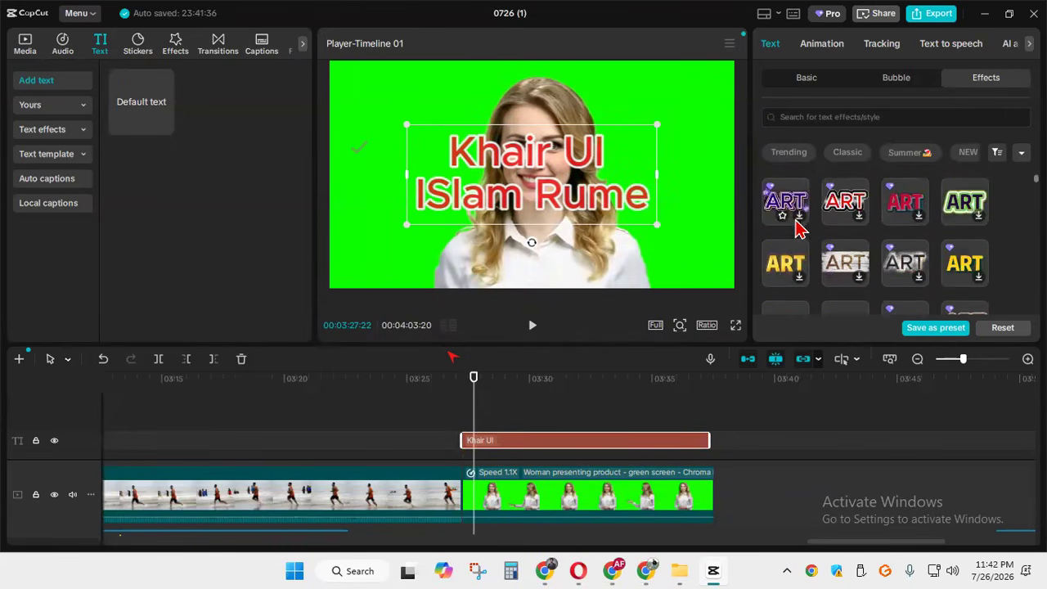
scroll(935, 278, down, 2)
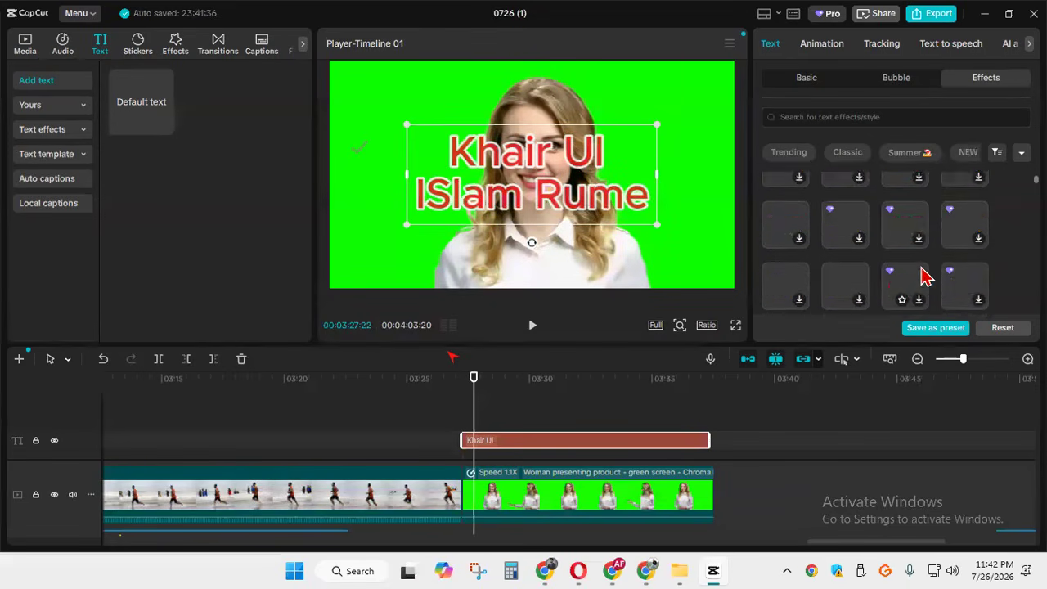
scroll(921, 266, up, 5)
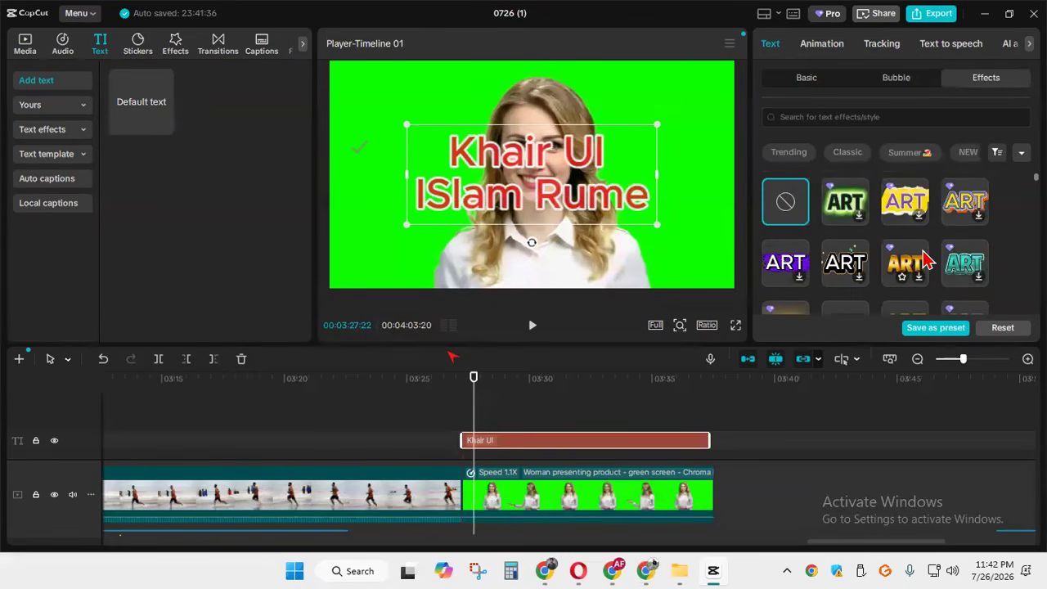
Fit the name title on one line and move it down onto the presenter's chest
drag(405, 173, 382, 173)
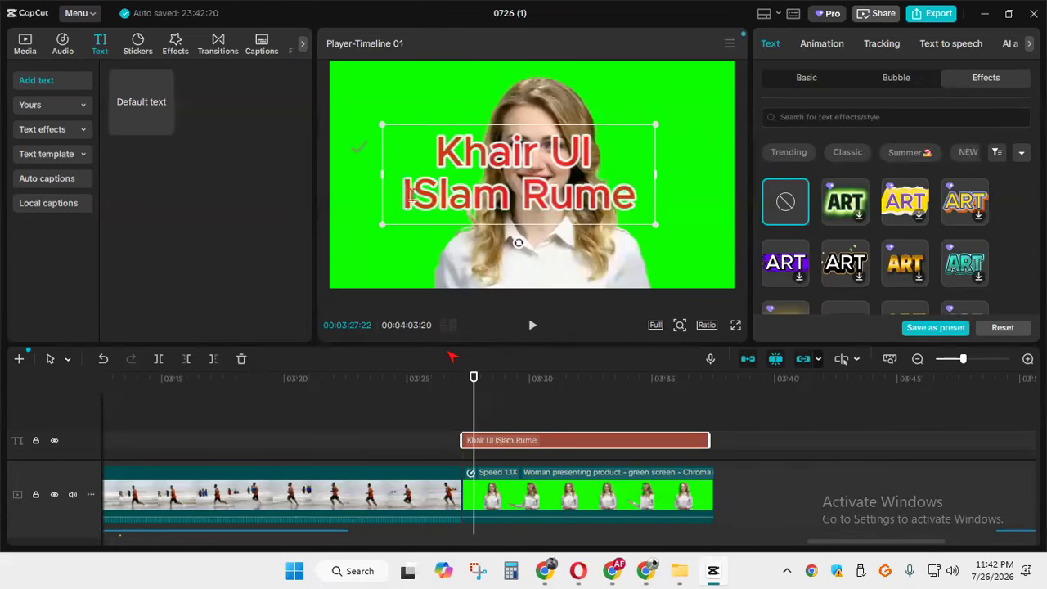
key(BackSpace)
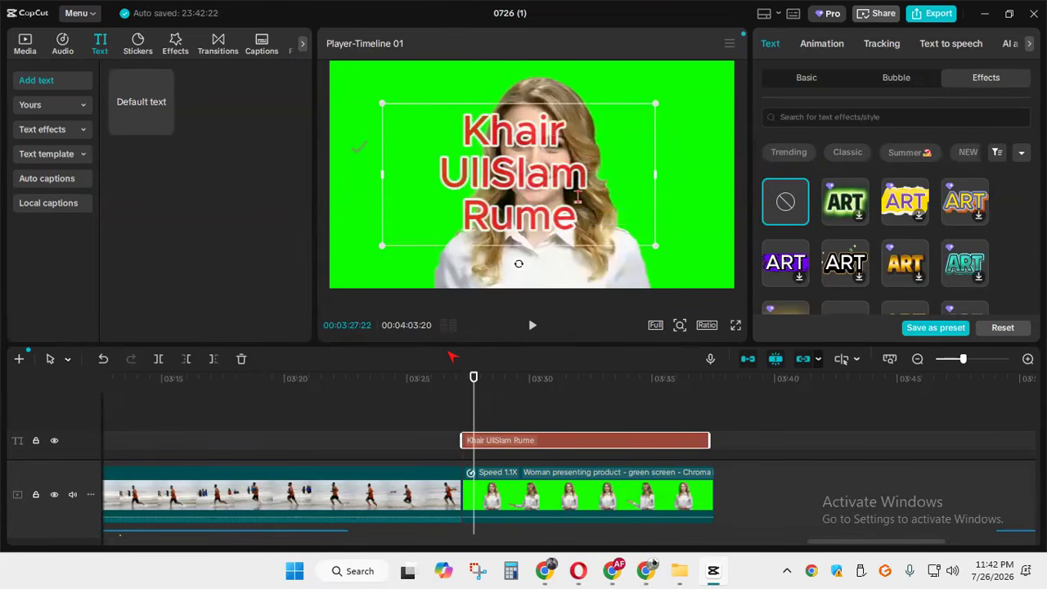
drag(654, 175, 734, 172)
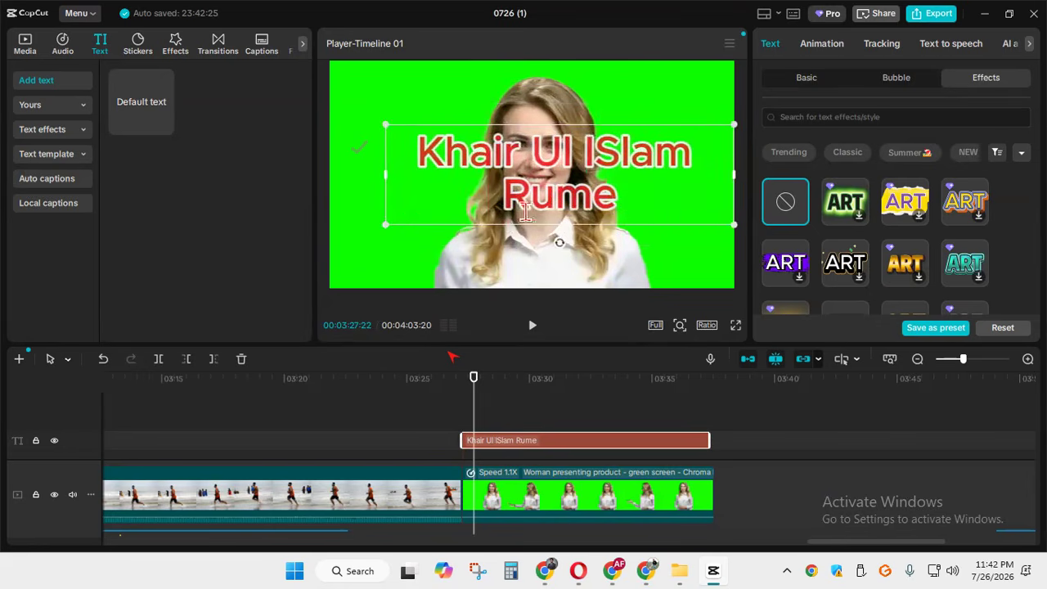
drag(391, 224, 451, 205)
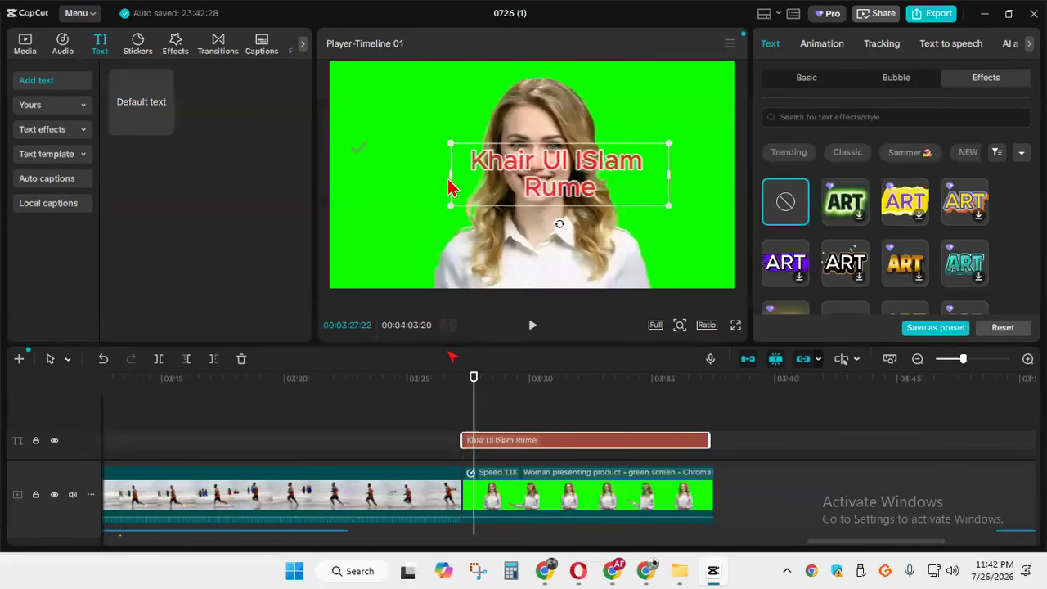
drag(451, 172, 337, 172)
click(559, 189)
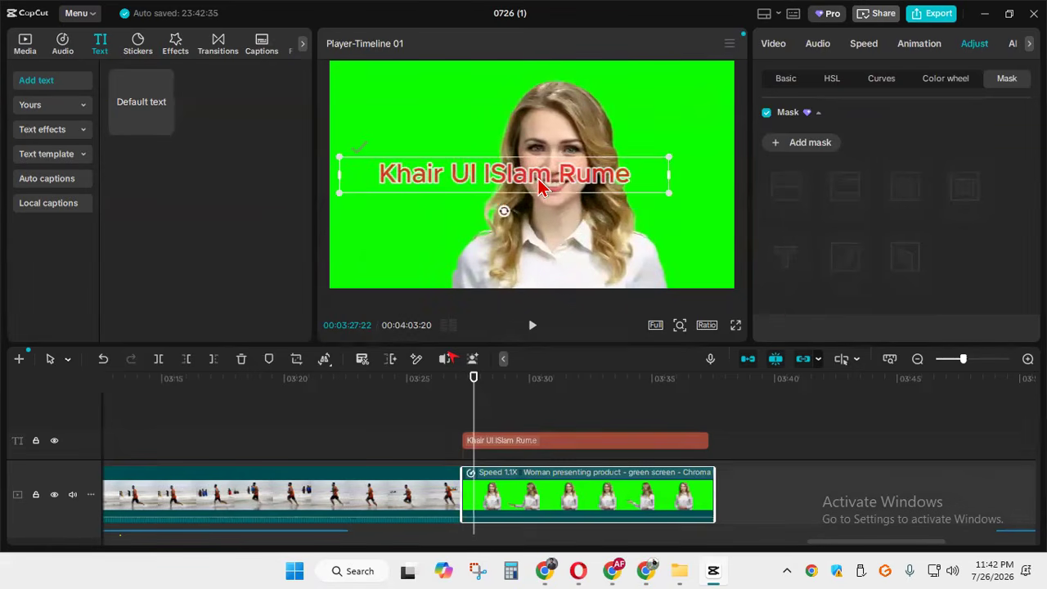
click(544, 186)
drag(500, 194, 526, 256)
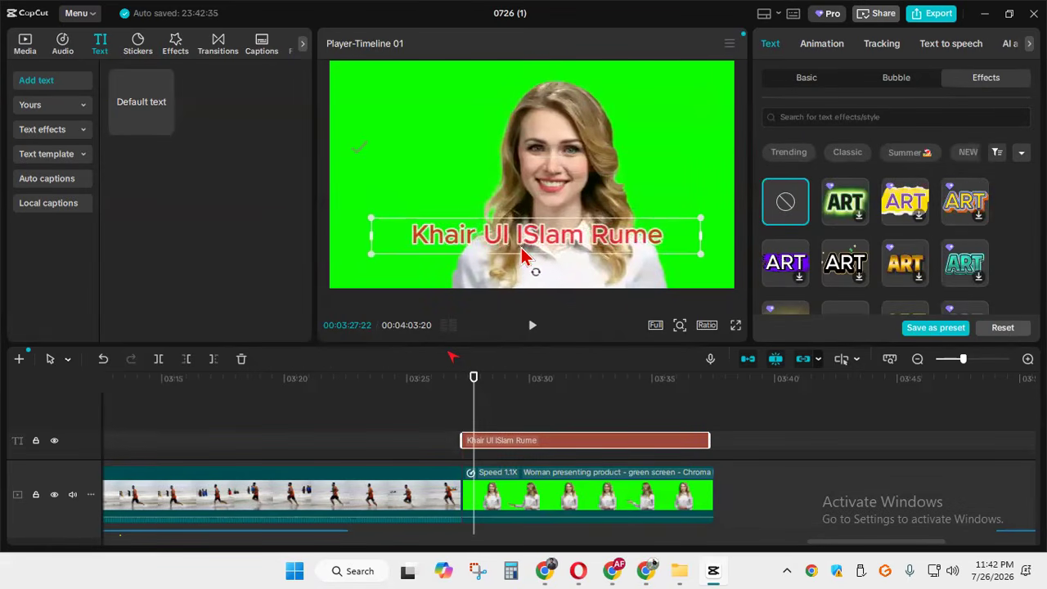
click(814, 53)
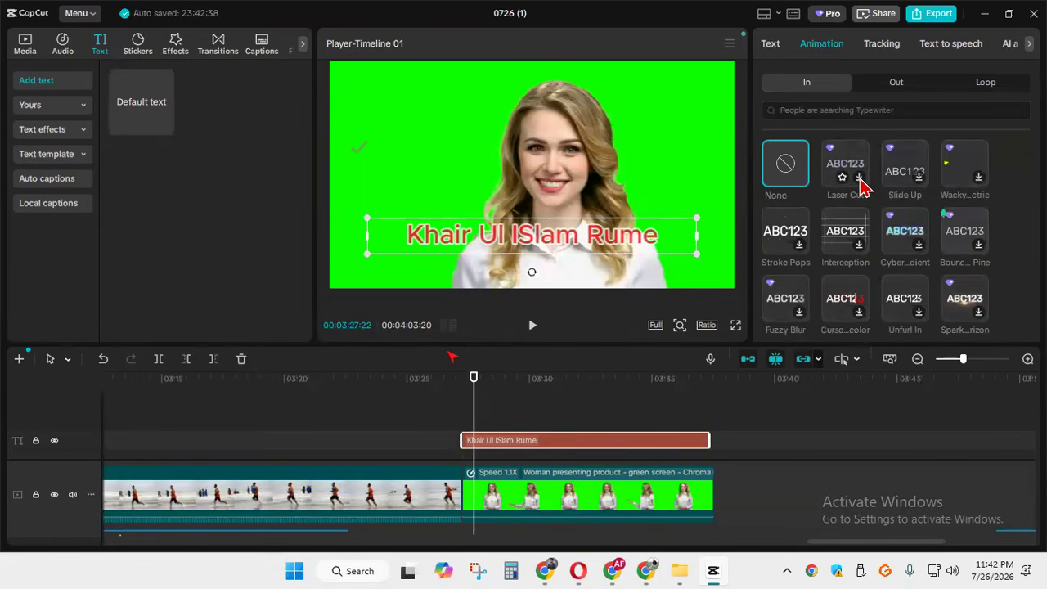
click(860, 180)
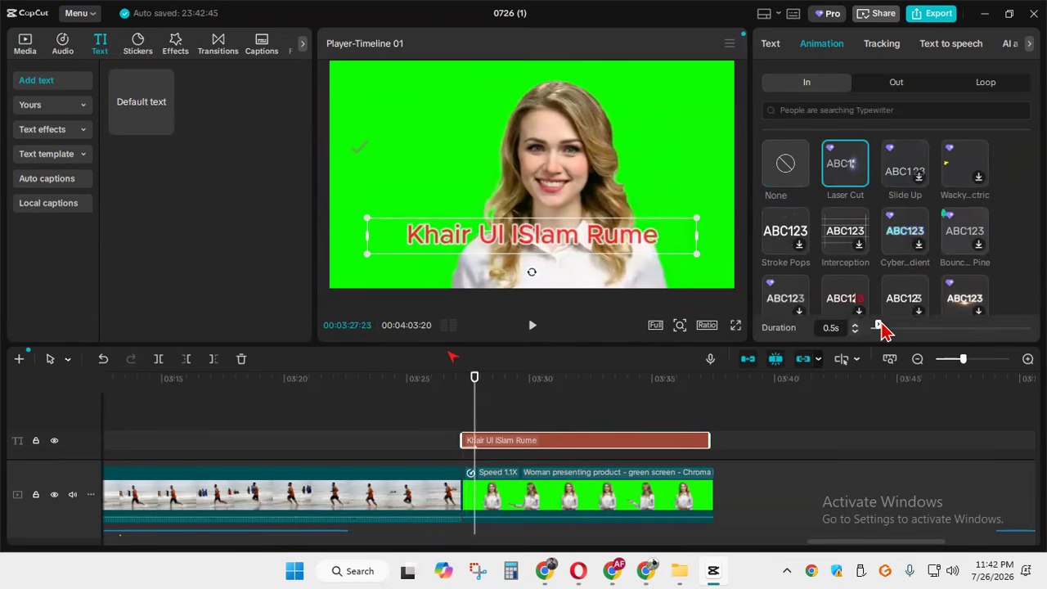
drag(889, 329, 930, 332)
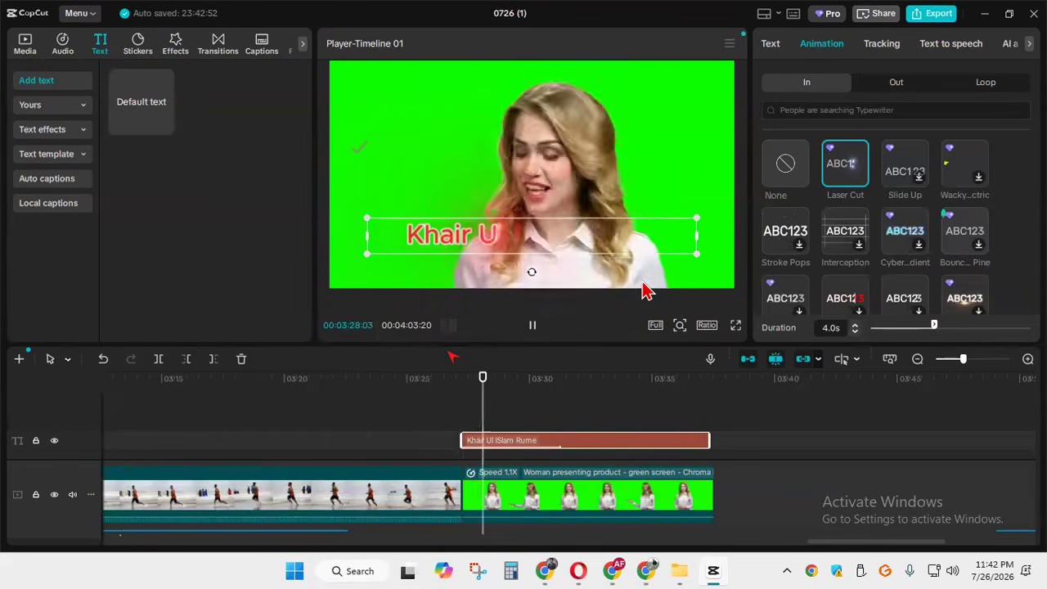
click(533, 324)
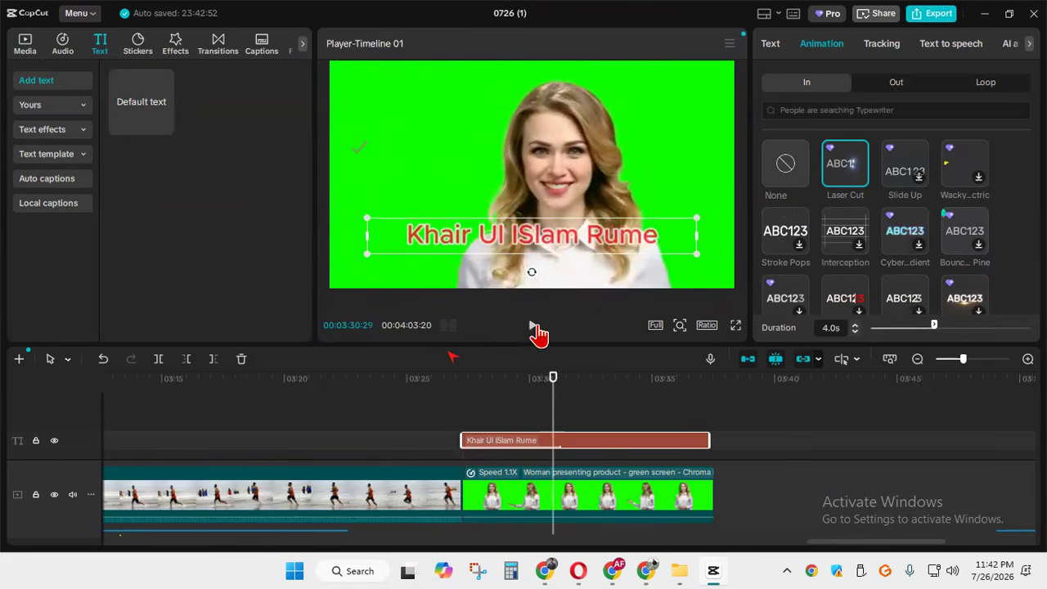
click(915, 169)
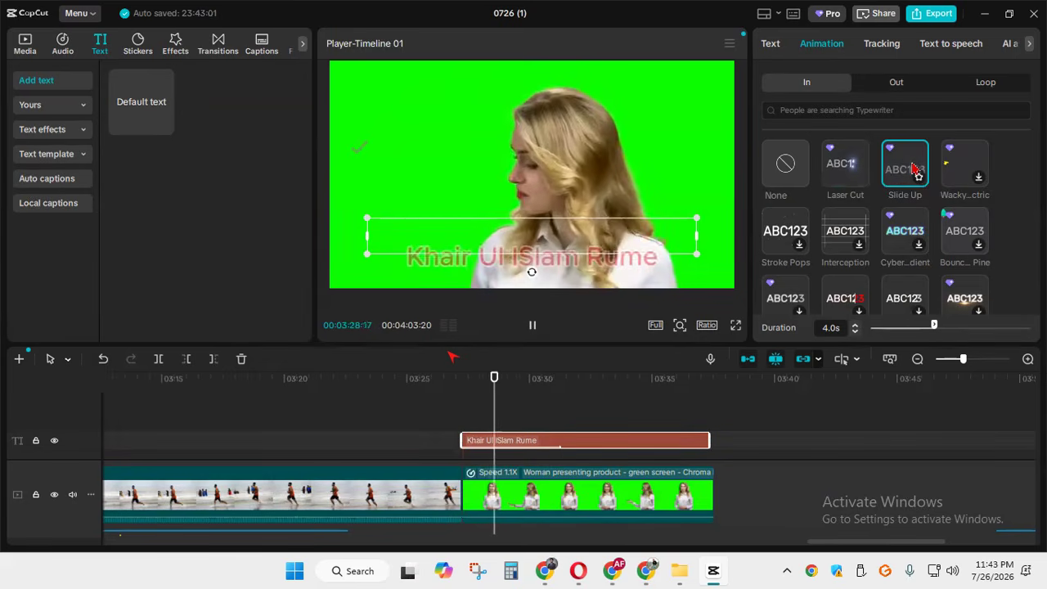
click(968, 173)
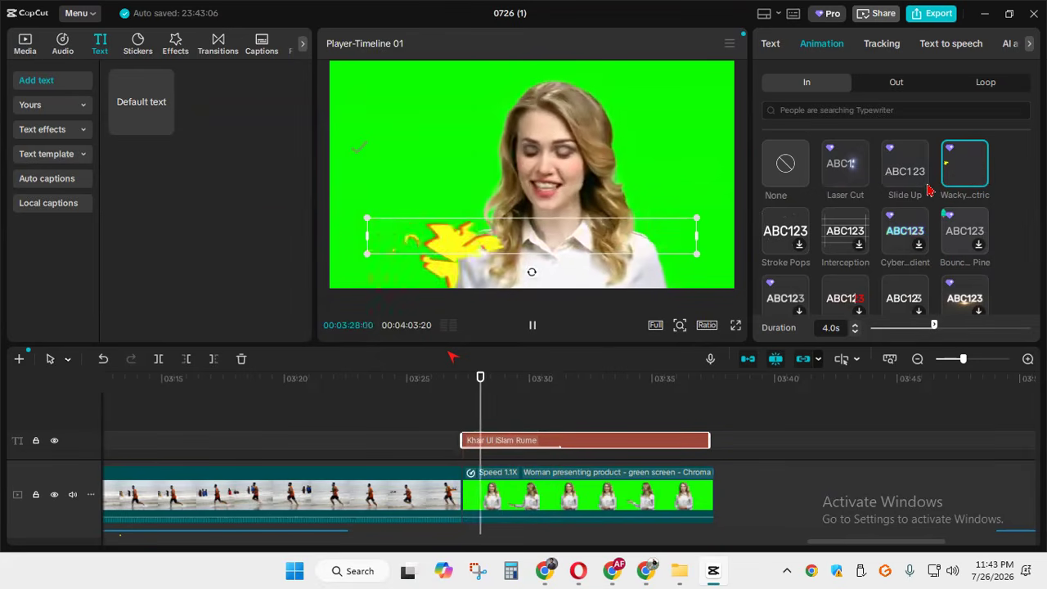
click(857, 233)
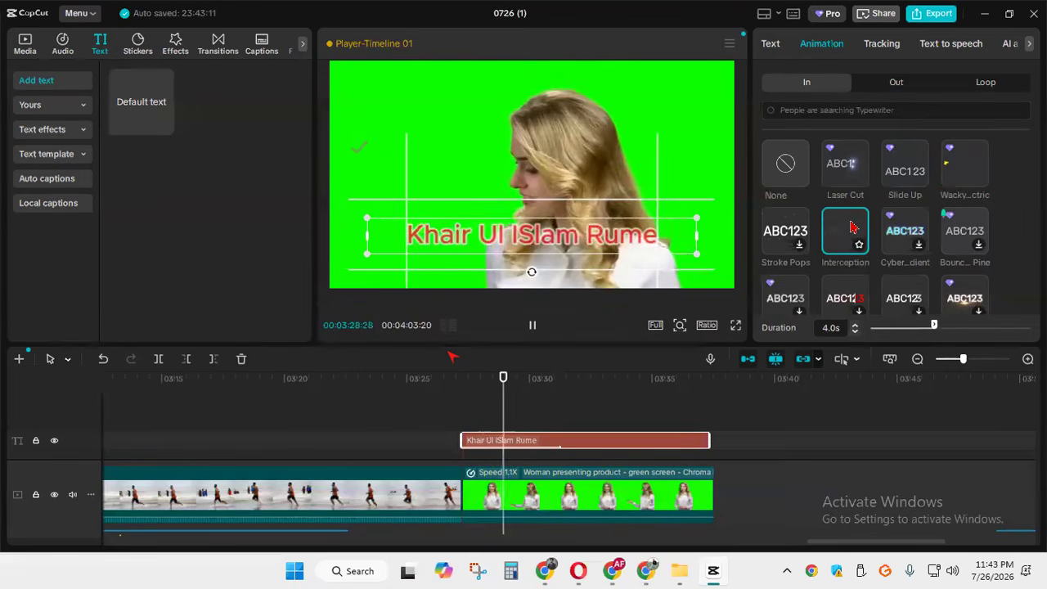
scroll(855, 230, down, 2)
scroll(860, 233, down, 2)
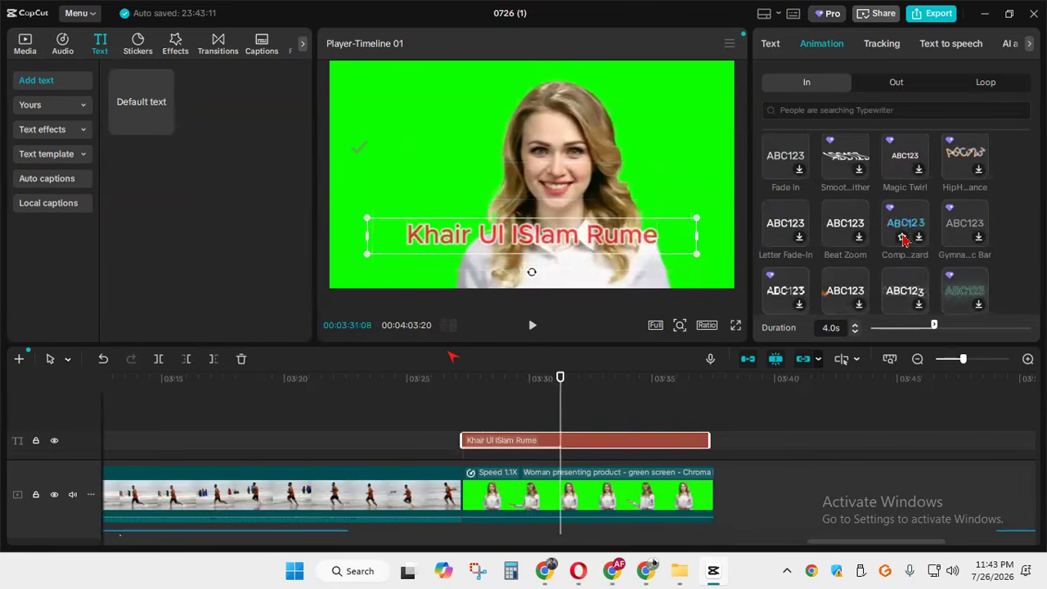
scroll(904, 235, down, 2)
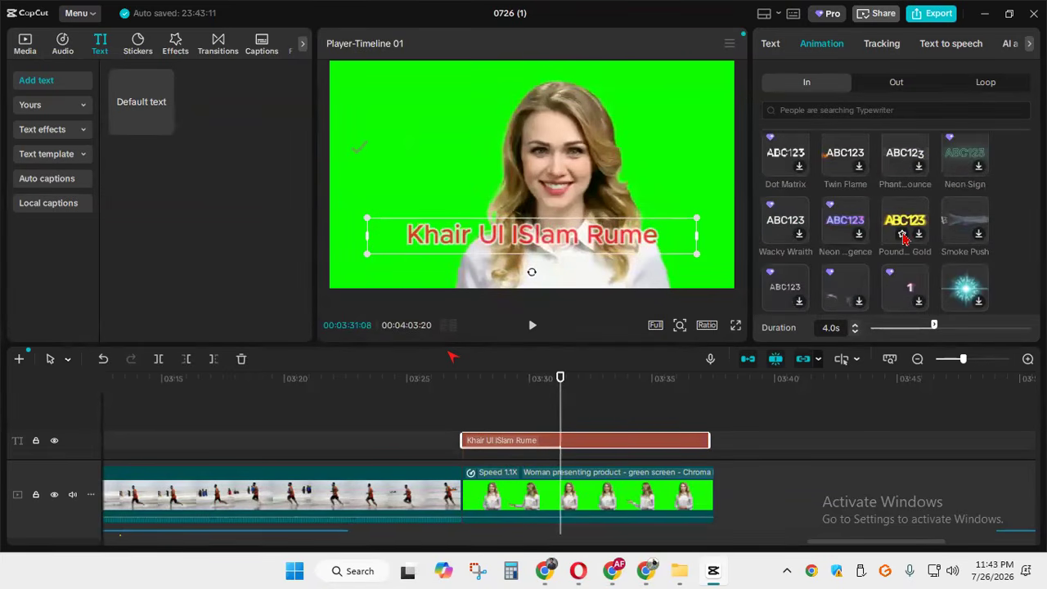
scroll(893, 237, down, 2)
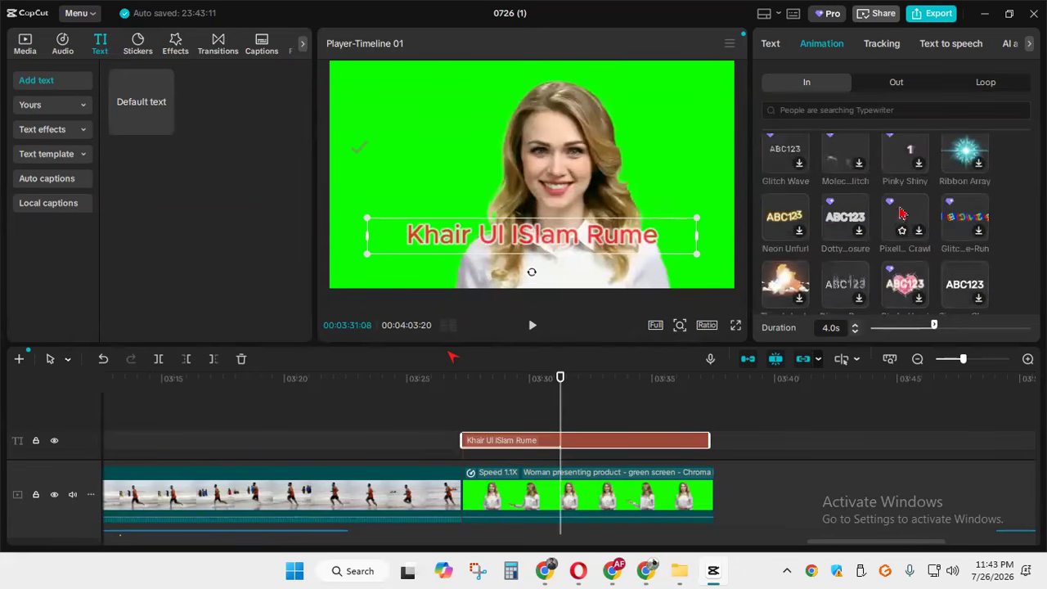
scroll(798, 200, up, 5)
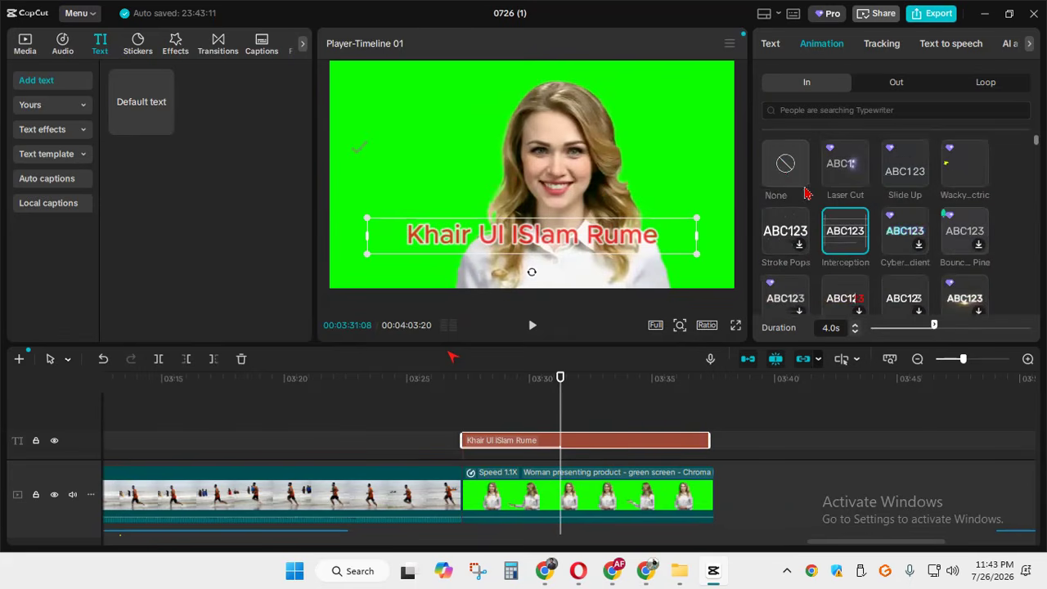
click(781, 169)
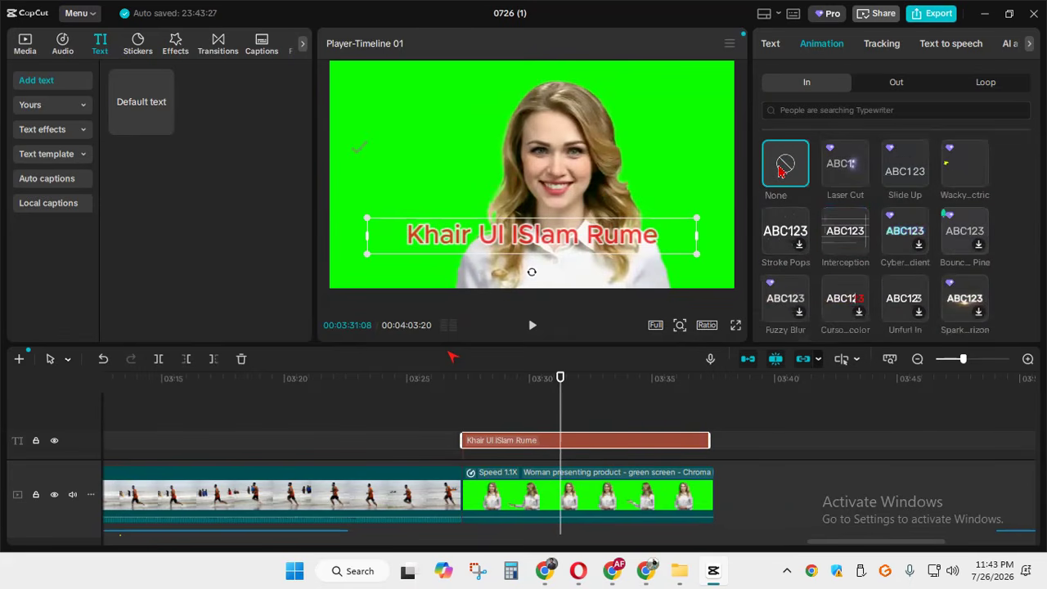
Give the title a 4.4-second Blur Exit Left out animation, after trying Fire Wings
click(900, 89)
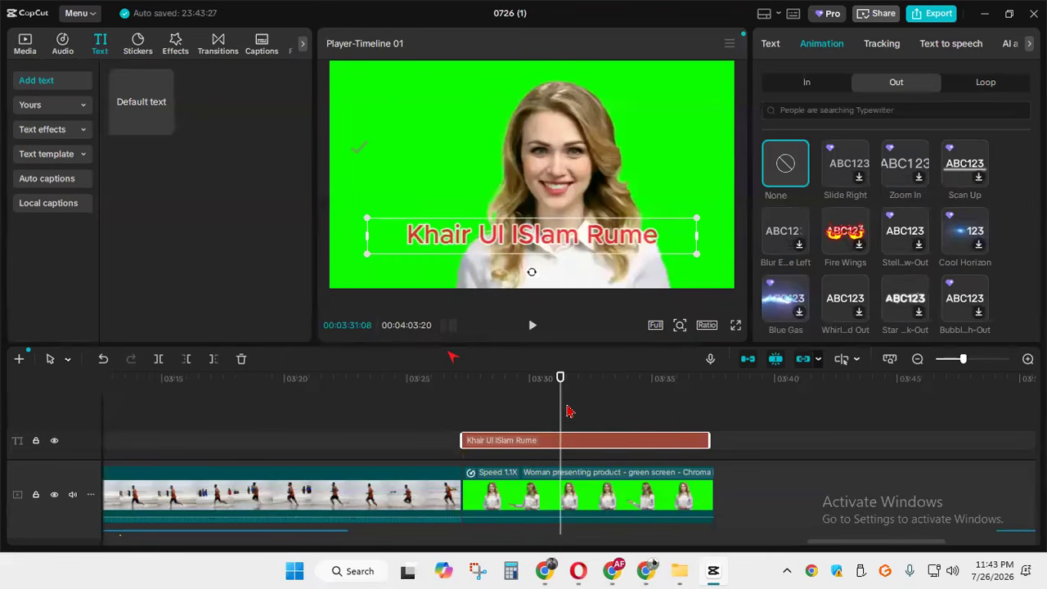
drag(563, 411, 675, 400)
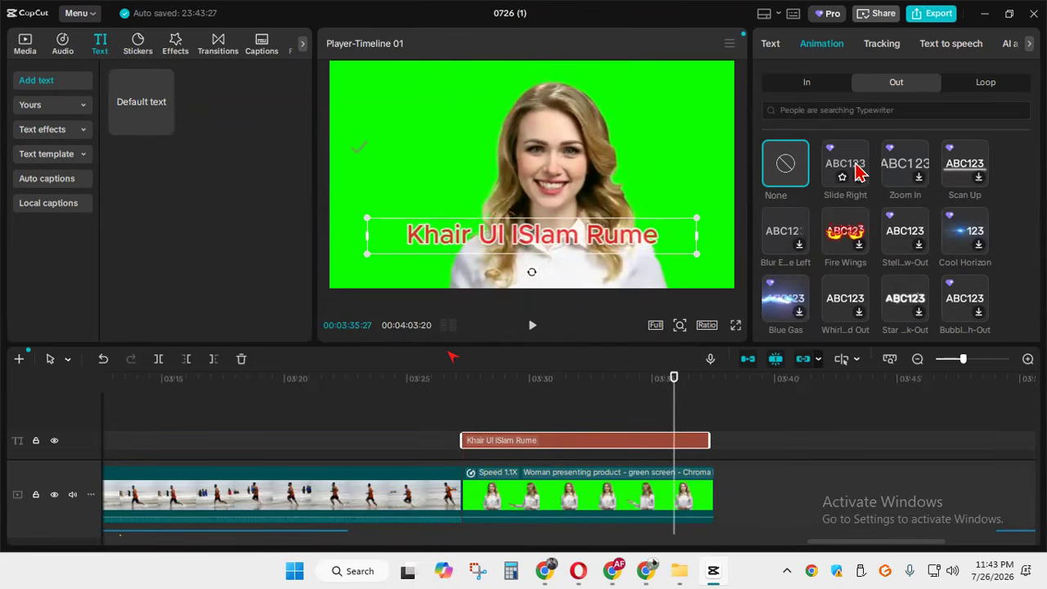
click(857, 241)
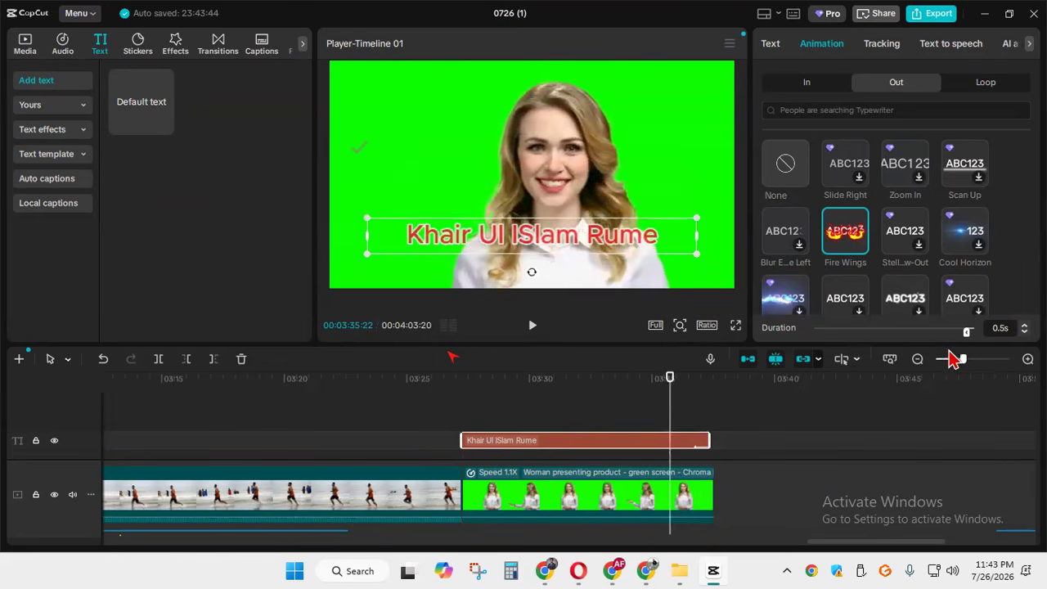
drag(963, 342, 904, 342)
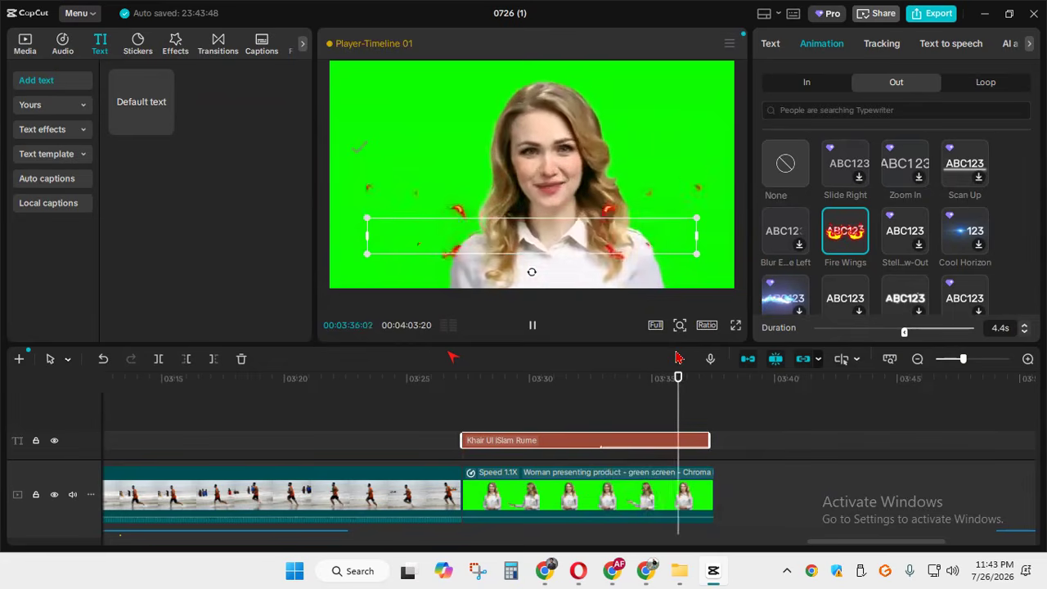
click(803, 239)
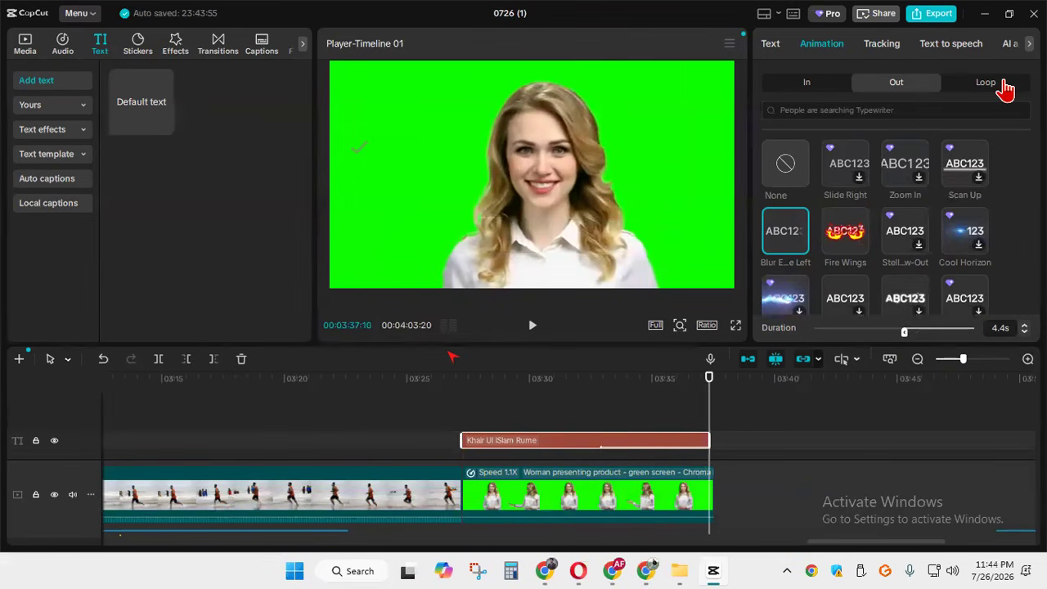
Try the Gushing, Gold Mist and Particle Wave loop animations, adjusting loop speed
click(1000, 83)
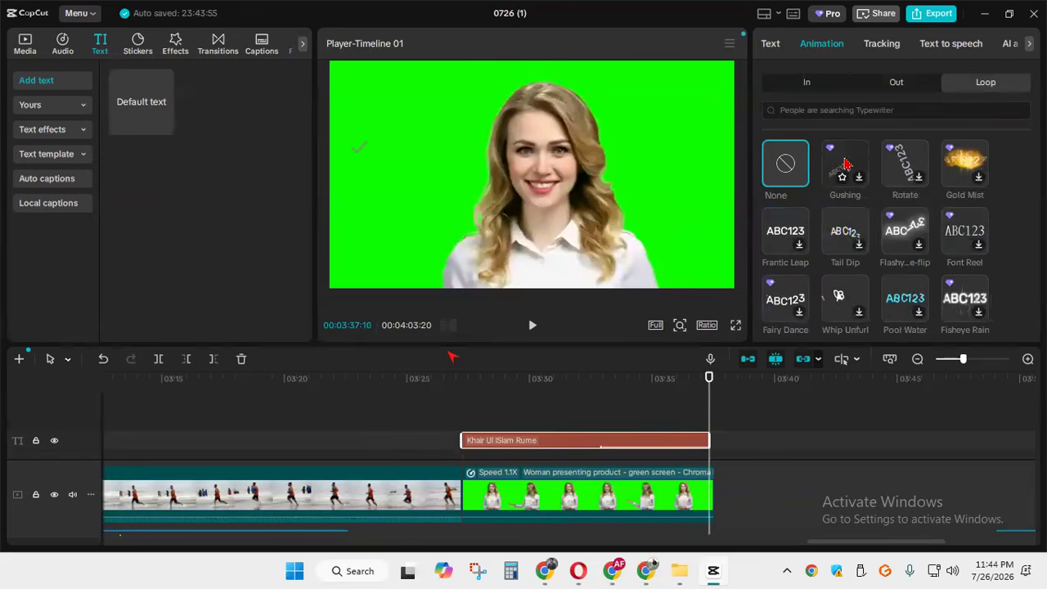
click(863, 164)
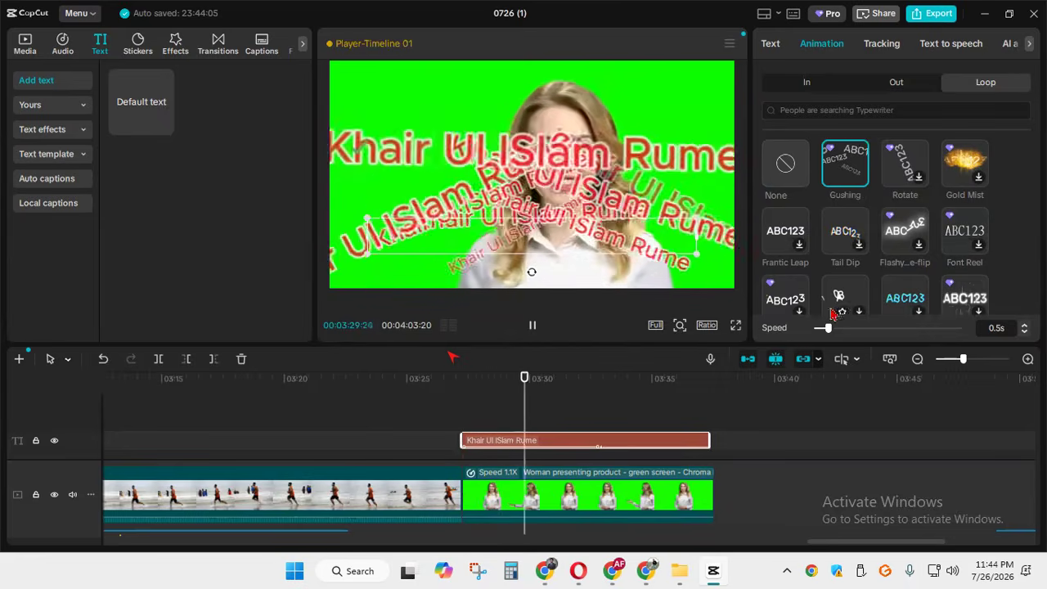
mouse_move(826, 329)
mouse_down()
mouse_move(875, 332)
mouse_move(823, 326)
mouse_up()
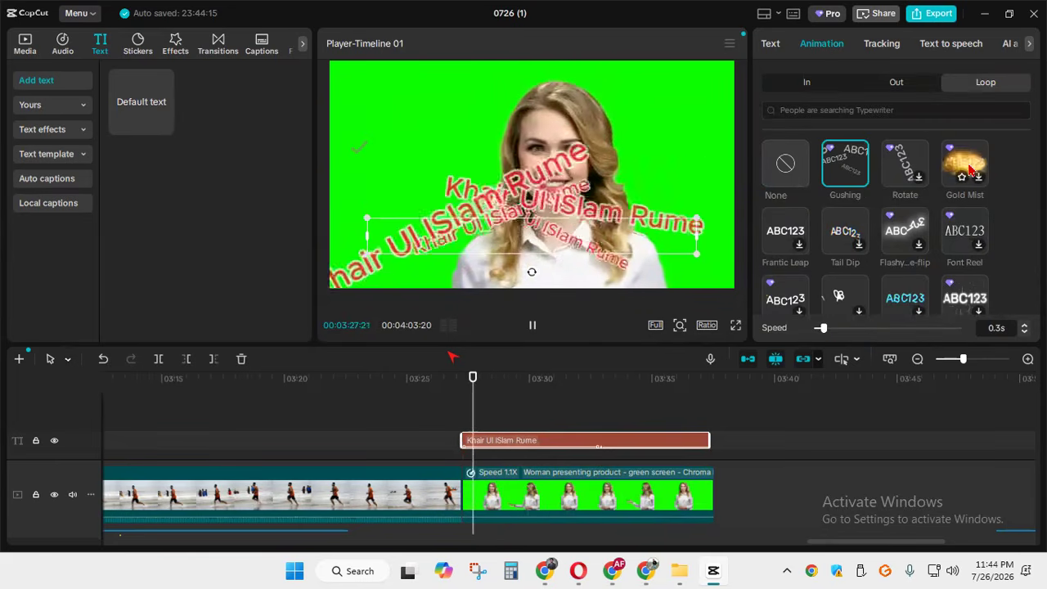
click(971, 170)
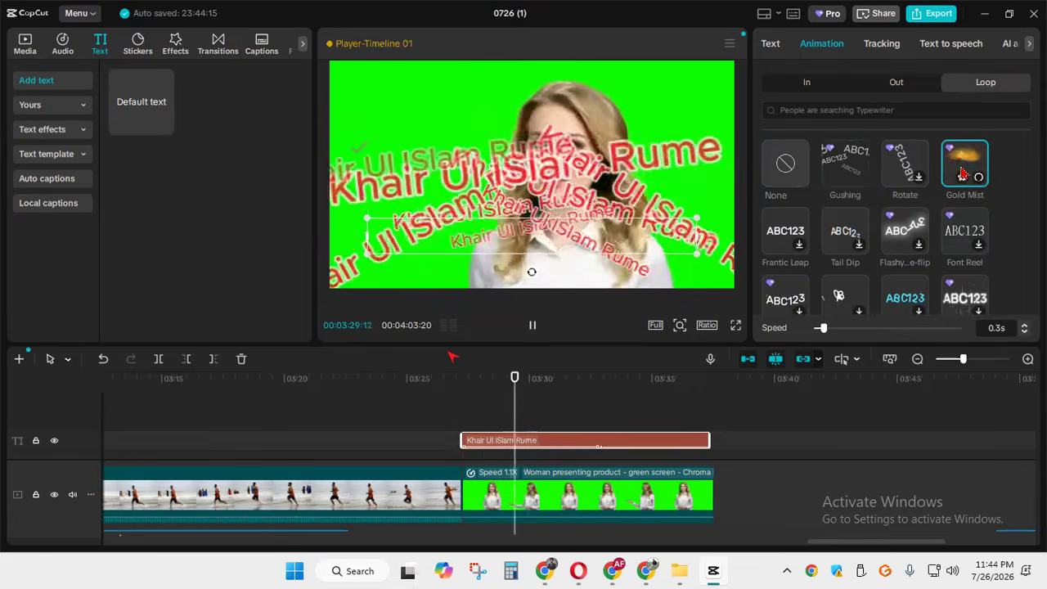
scroll(855, 236, down, 3)
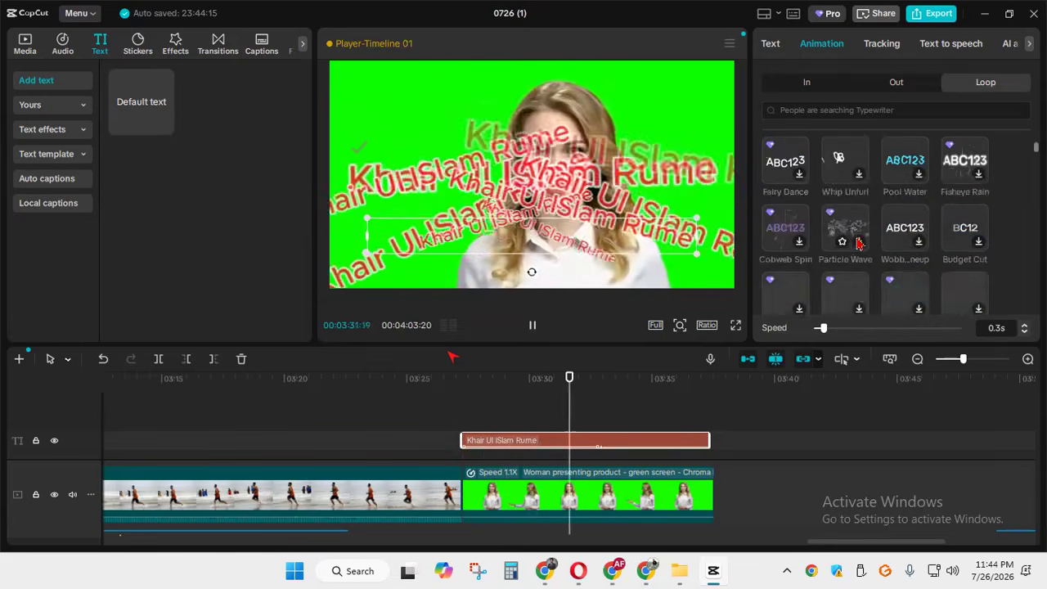
click(845, 162)
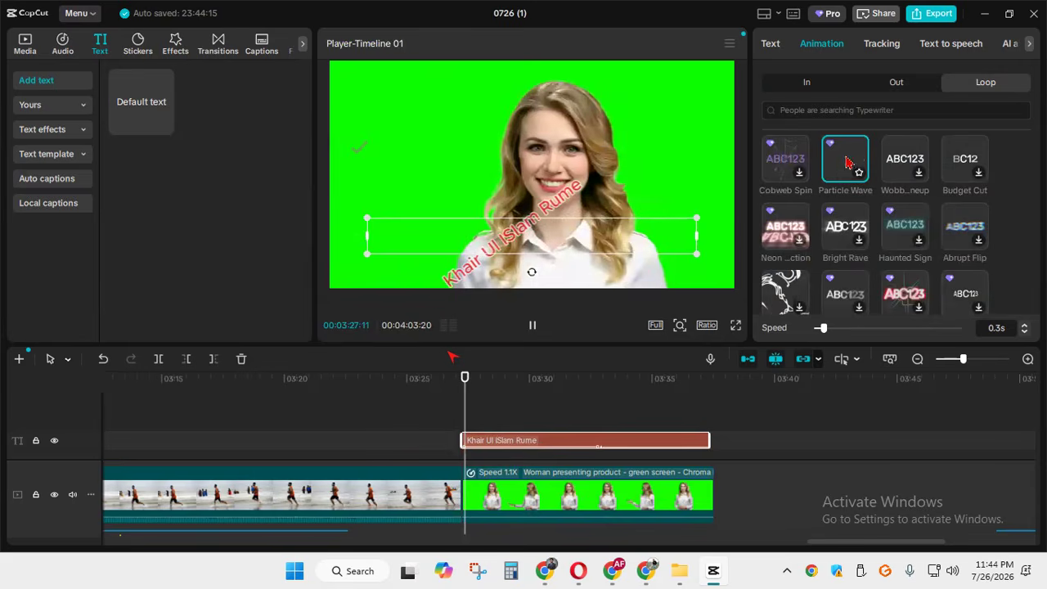
Preview the loop, then set the loop animation to None and rewind to about 03:26
click(532, 328)
click(532, 327)
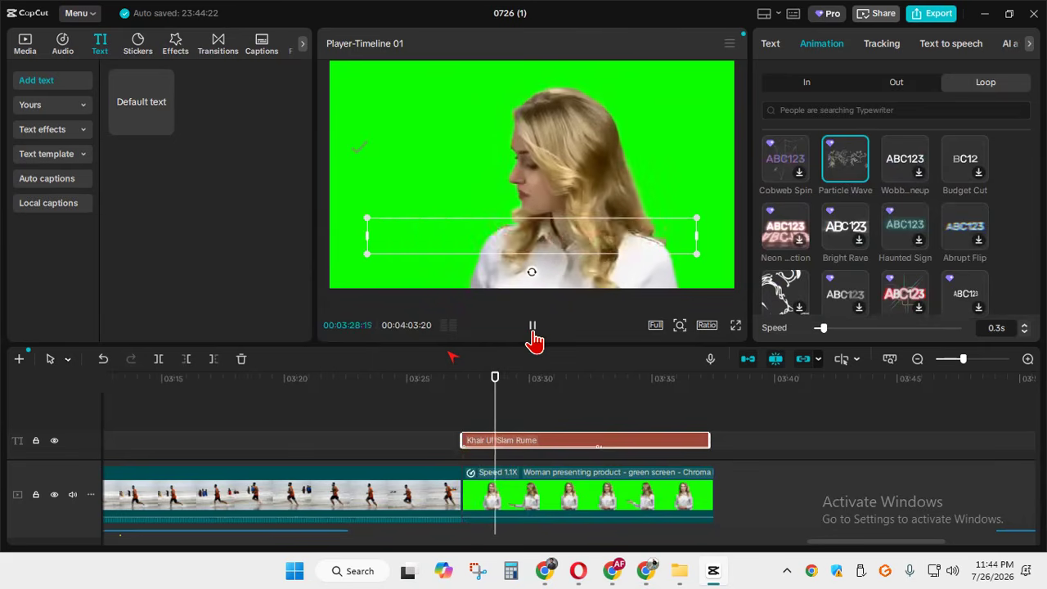
click(533, 331)
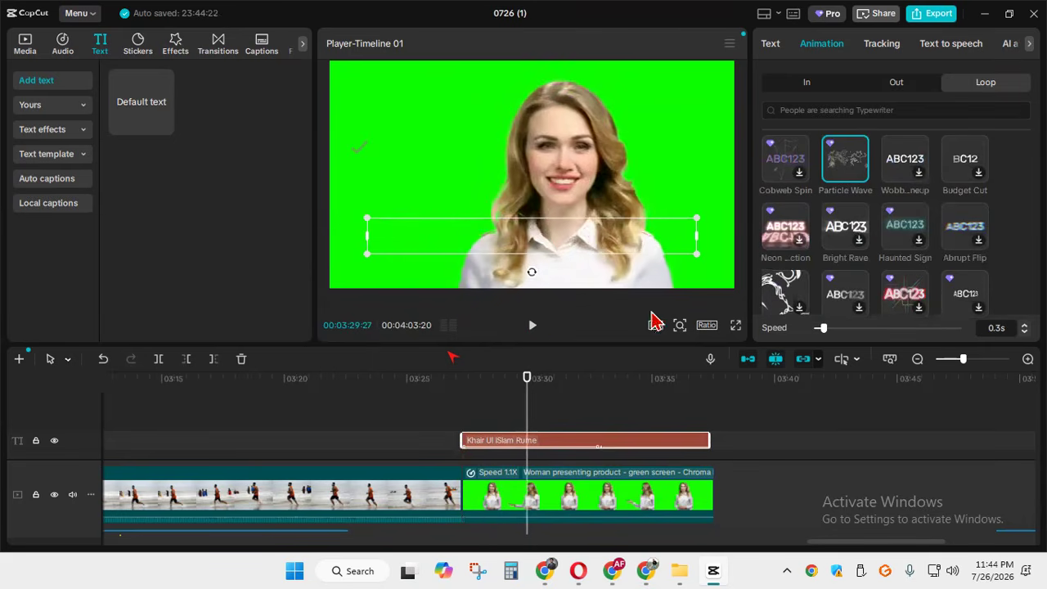
scroll(859, 266, up, 2)
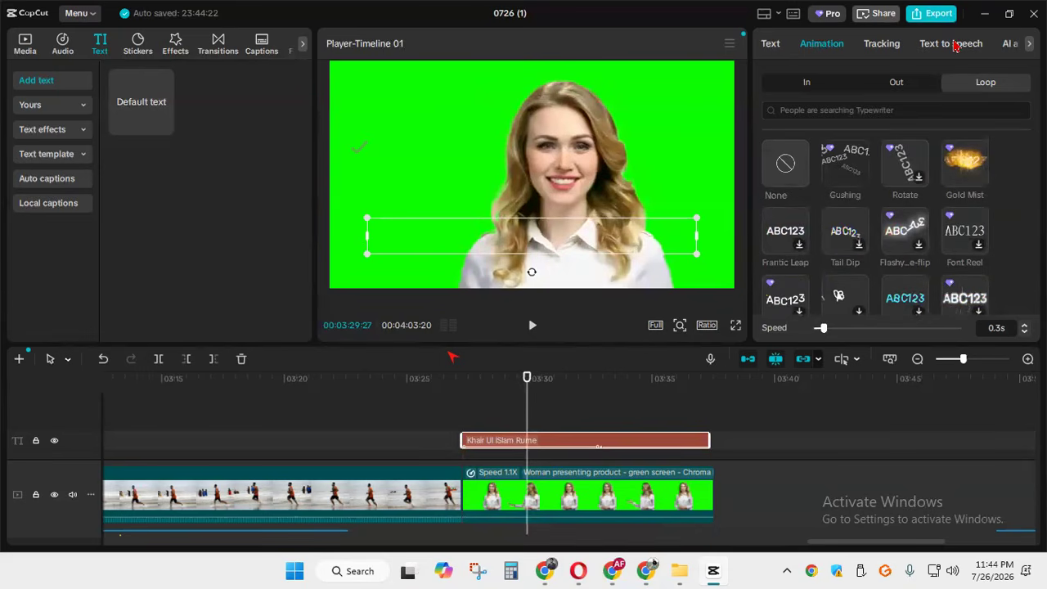
click(780, 163)
drag(529, 401, 465, 408)
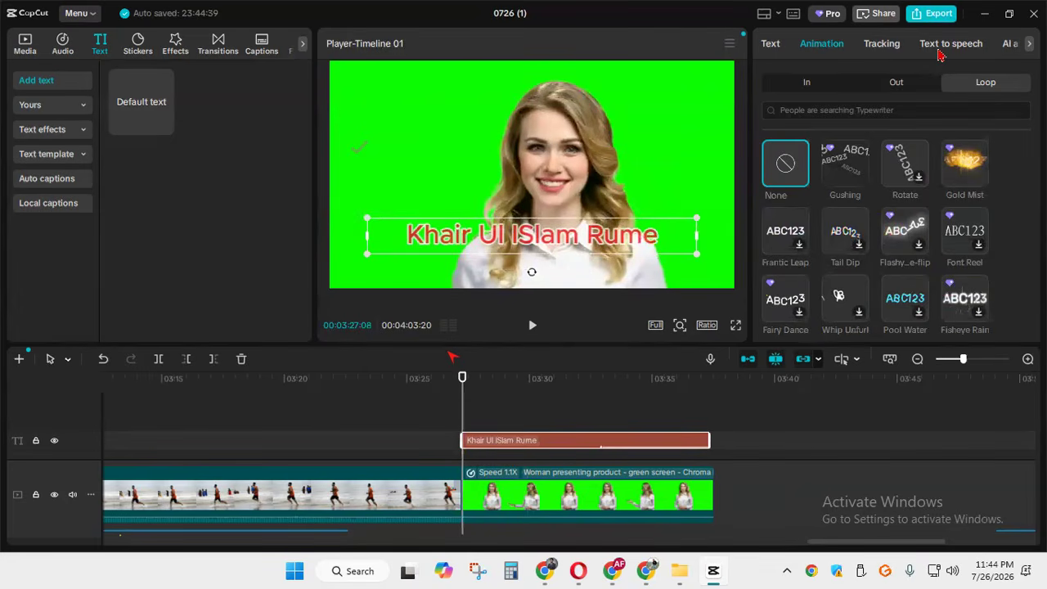
Preview the Wahyu, Suara Wanita and Jolly Jessie text-to-speech voices and choose Jolly Jessie for the name title
click(939, 48)
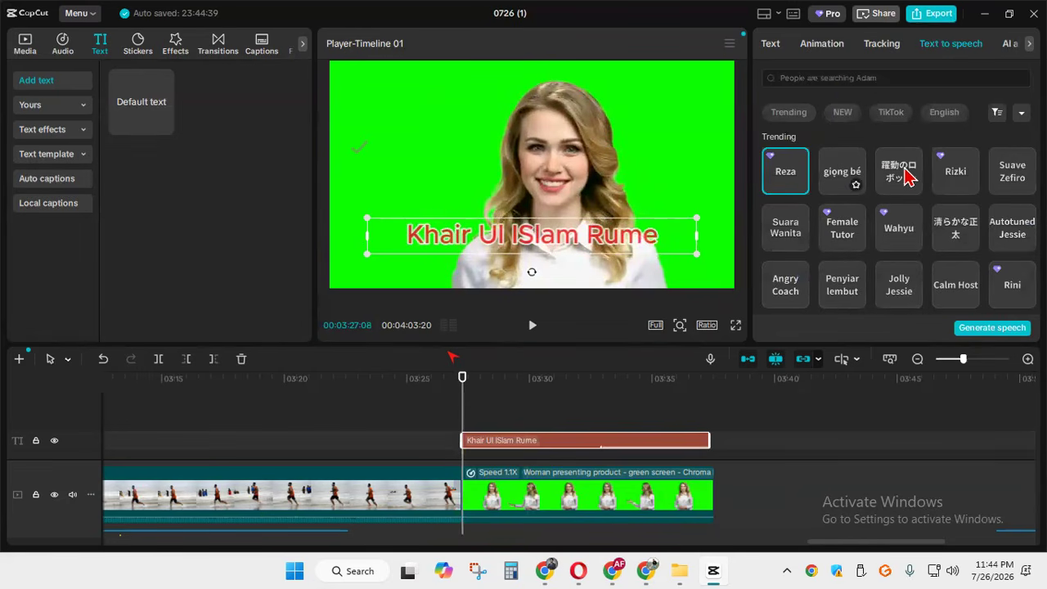
click(891, 235)
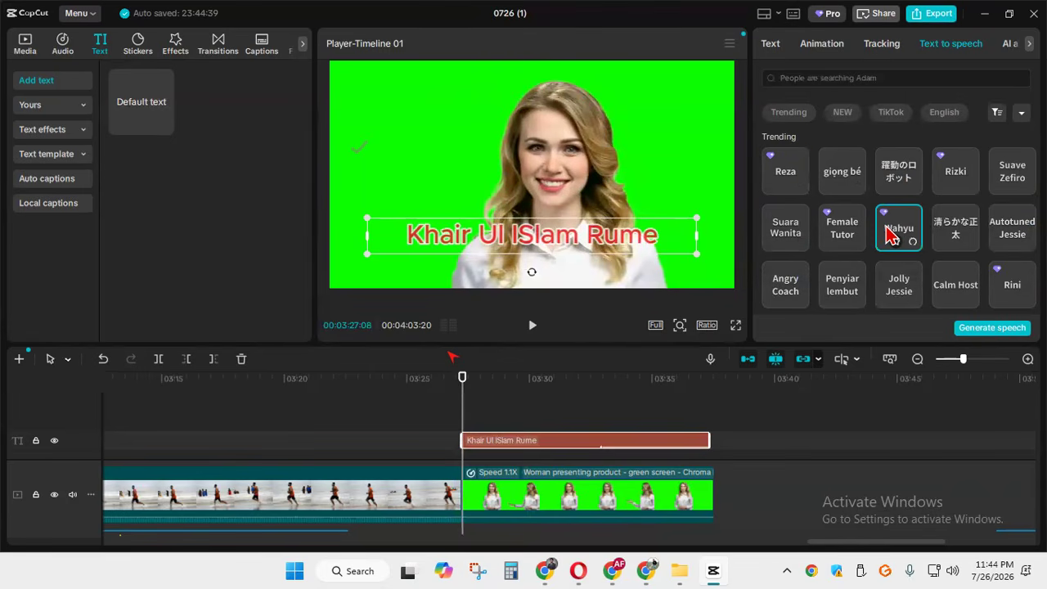
click(780, 240)
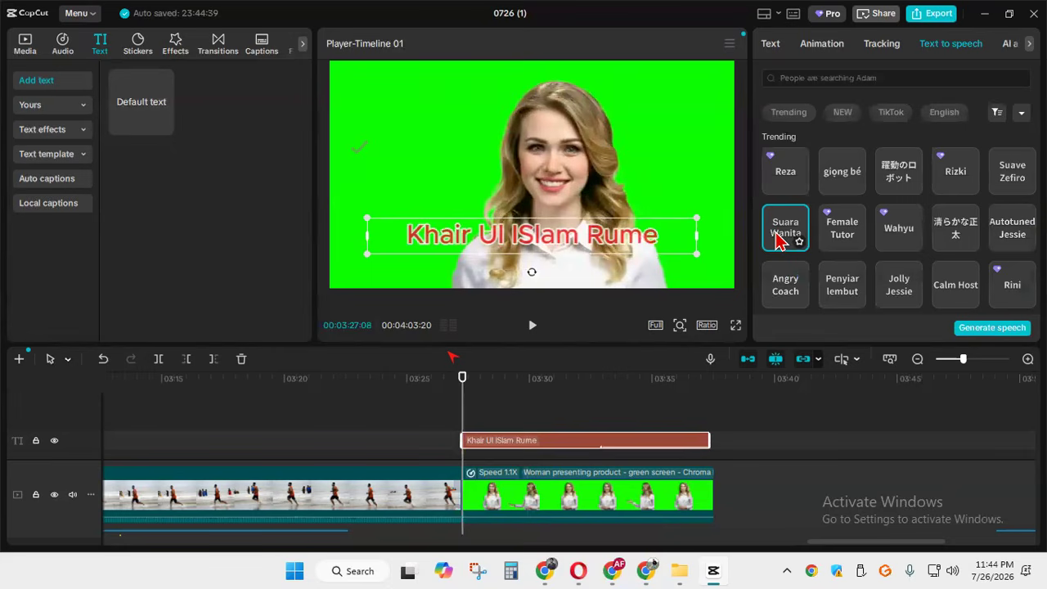
click(909, 287)
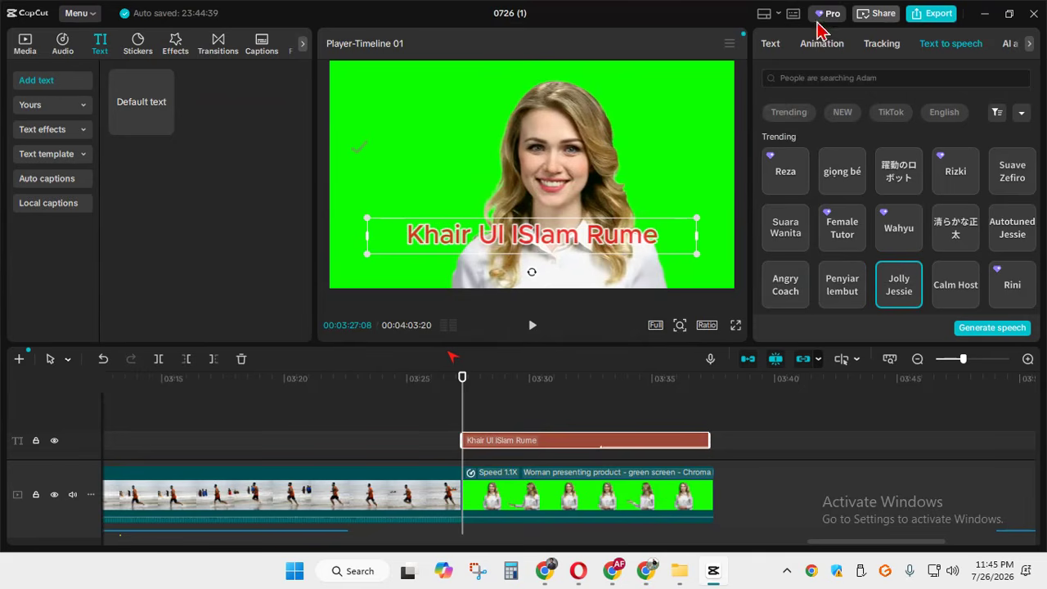
drag(824, 543, 788, 540)
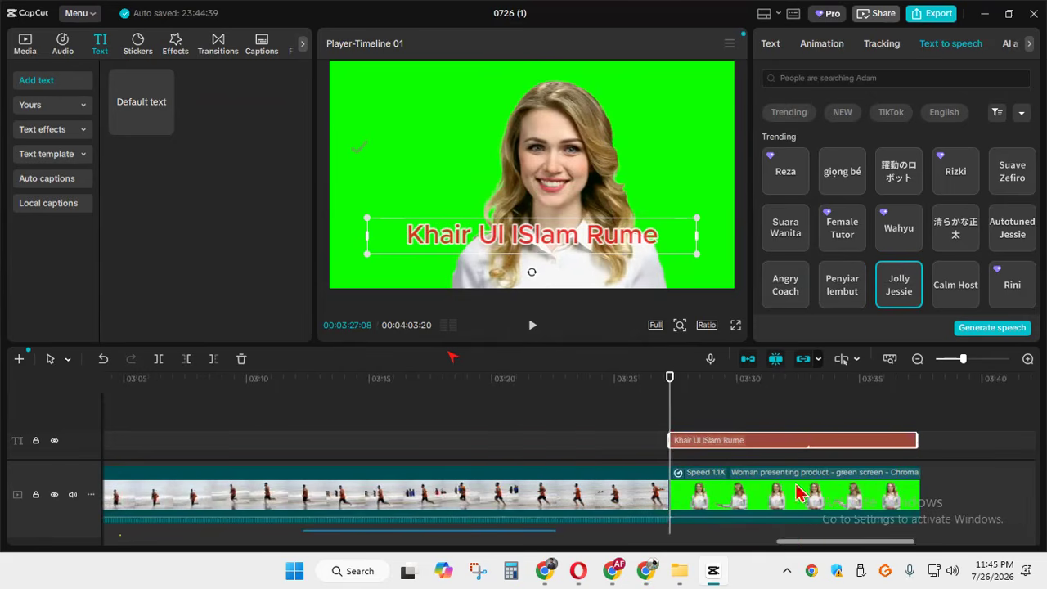
Split the beach clip at 03:18
click(882, 49)
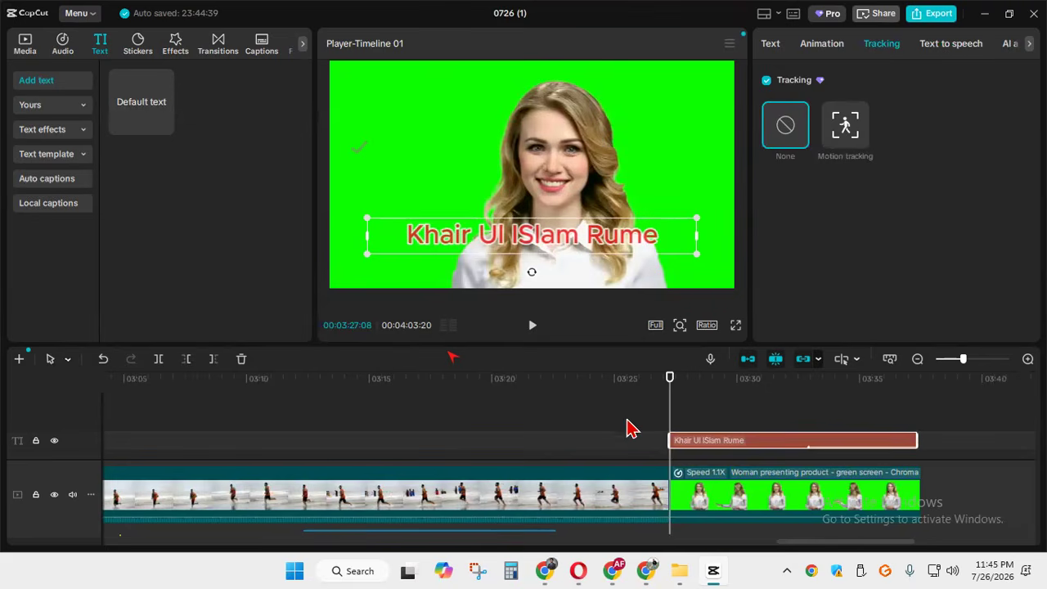
drag(664, 416, 446, 413)
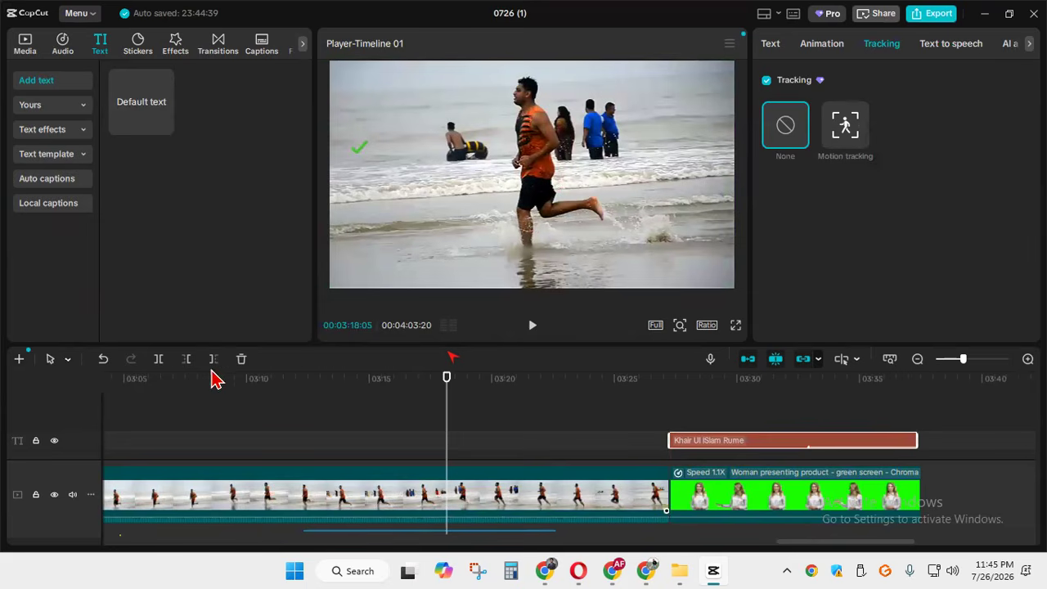
click(158, 358)
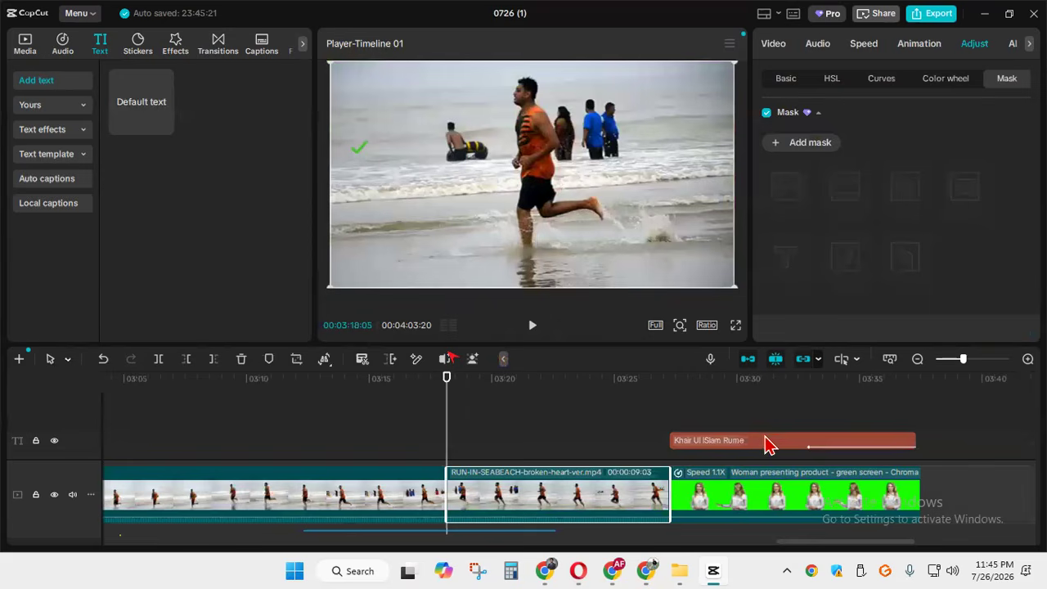
Start the name title at the split, shorten its duration, and shrink it to a small caption
drag(673, 444, 628, 449)
drag(693, 440, 573, 439)
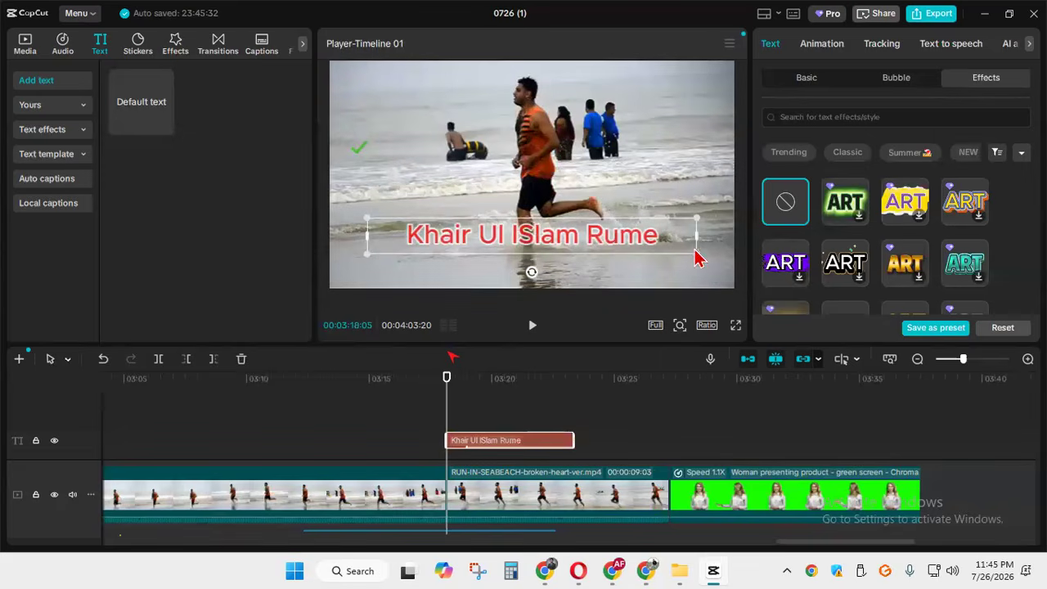
drag(698, 254, 454, 97)
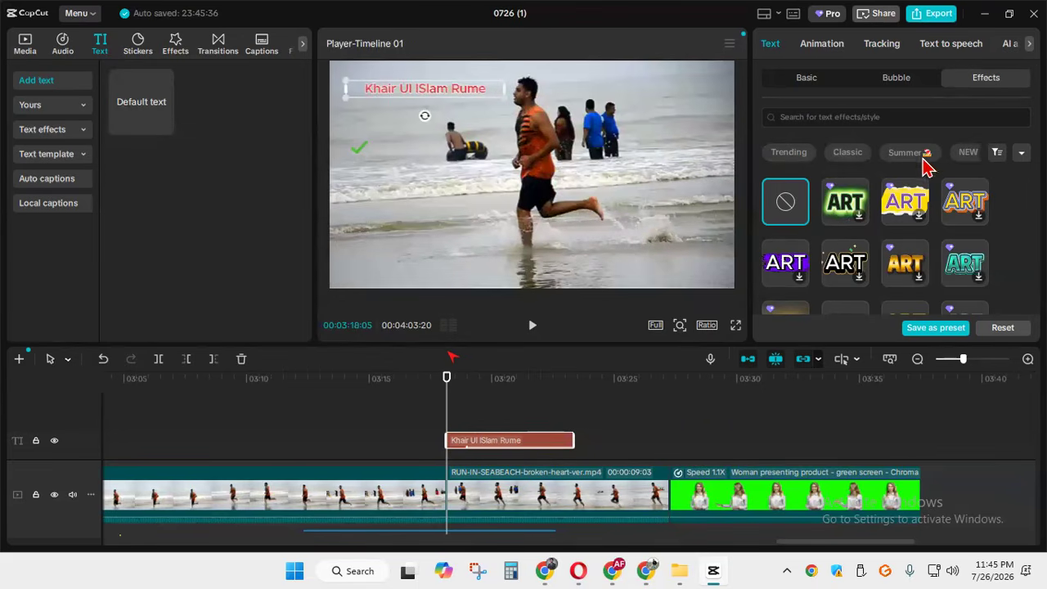
click(877, 46)
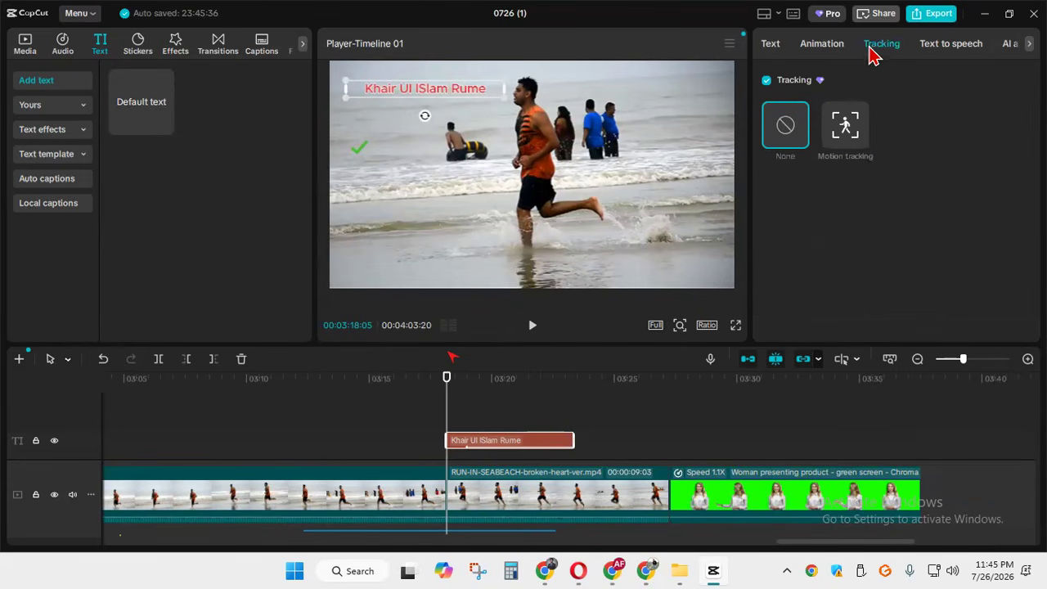
Apply motion tracking to the name title, targeting the runner's head, and run the tracking
click(849, 135)
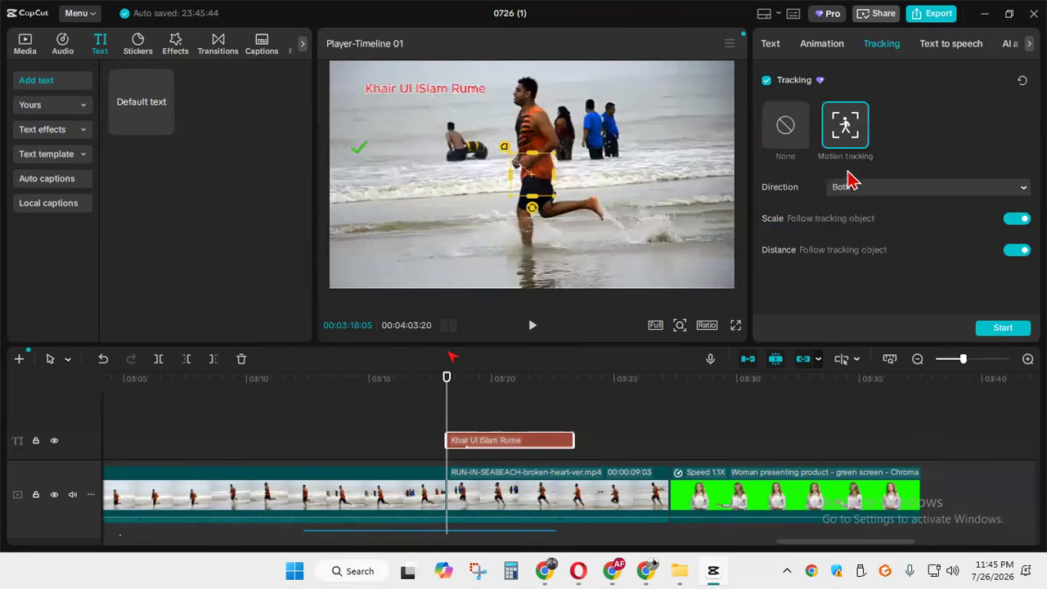
drag(534, 183, 520, 99)
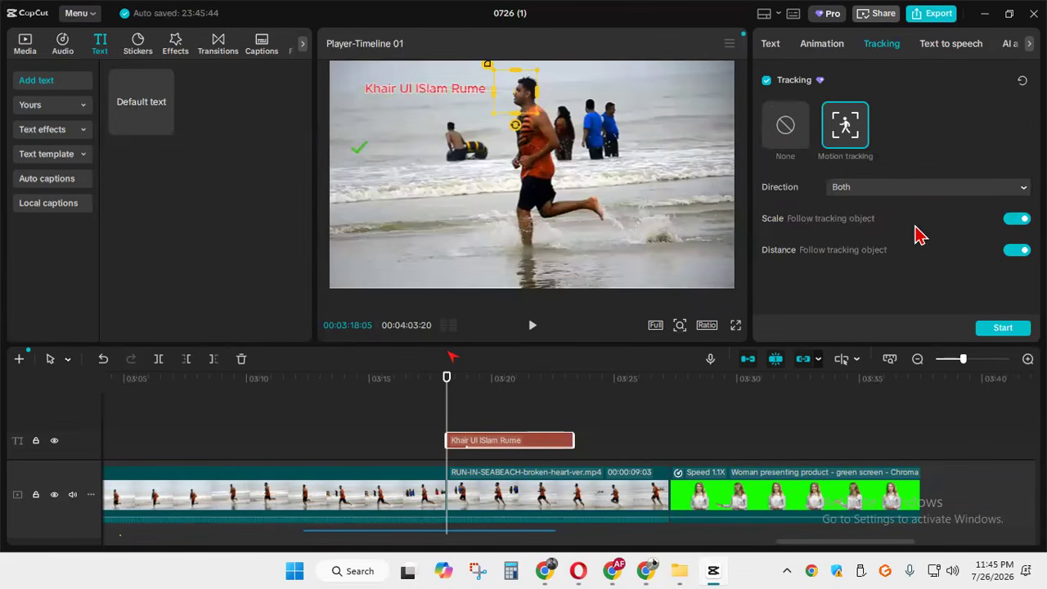
click(998, 331)
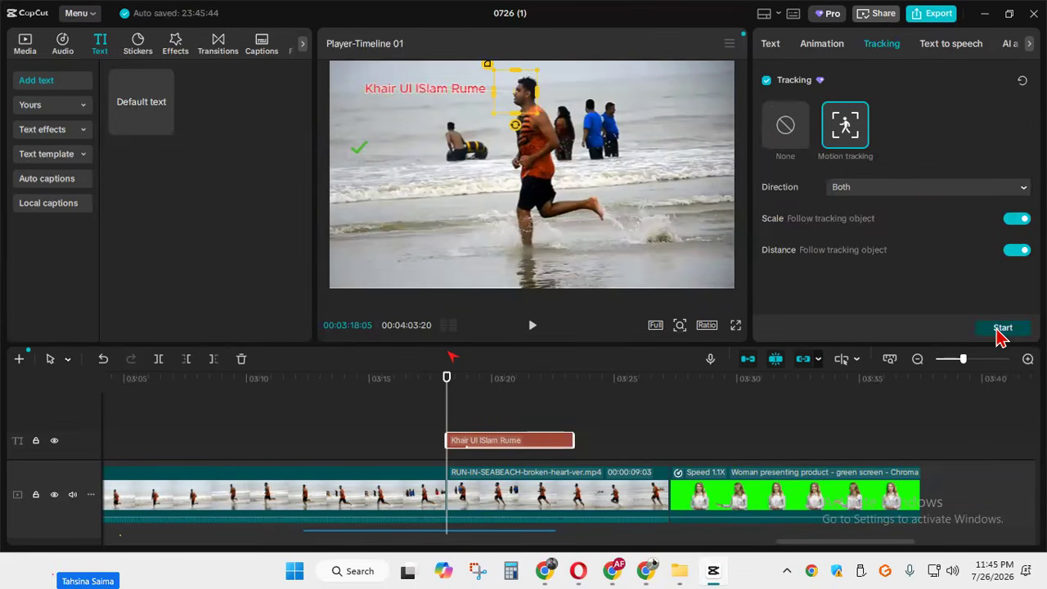
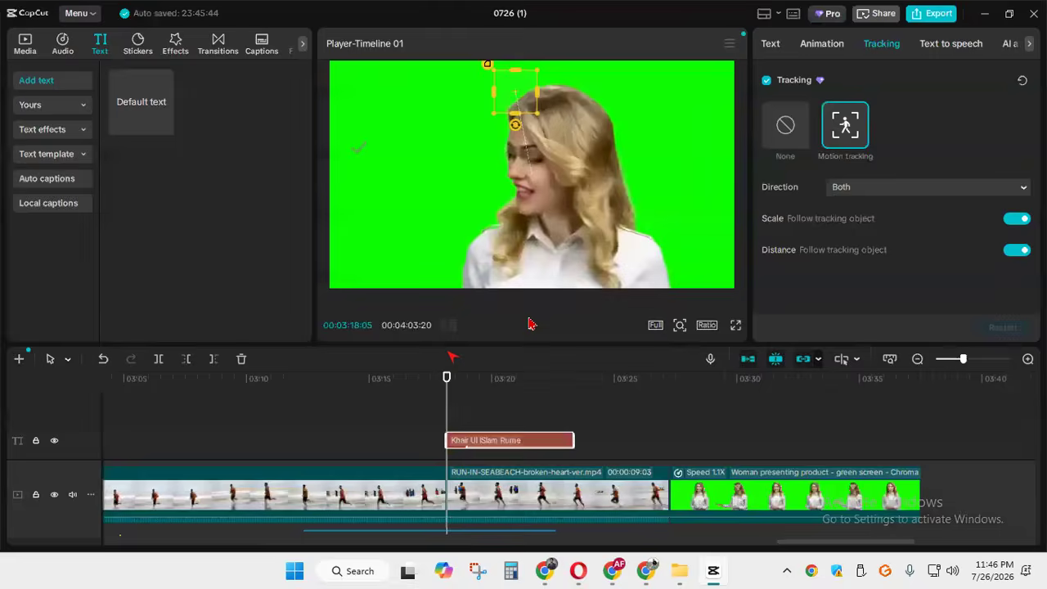
Check the caption tracking, then add the red arrow-and-circle sticker at 03:16:01
click(532, 327)
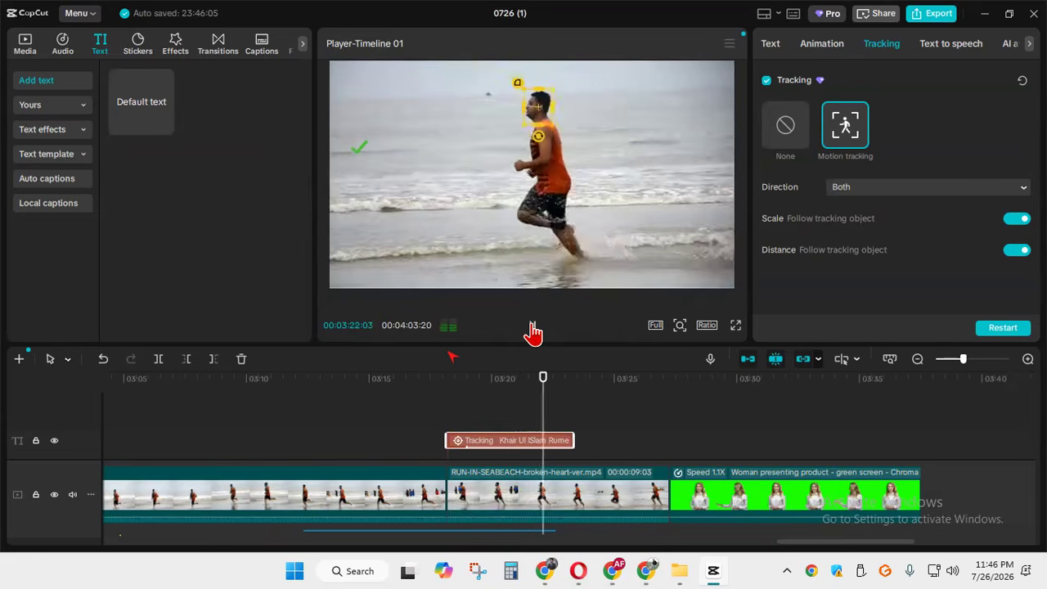
click(532, 327)
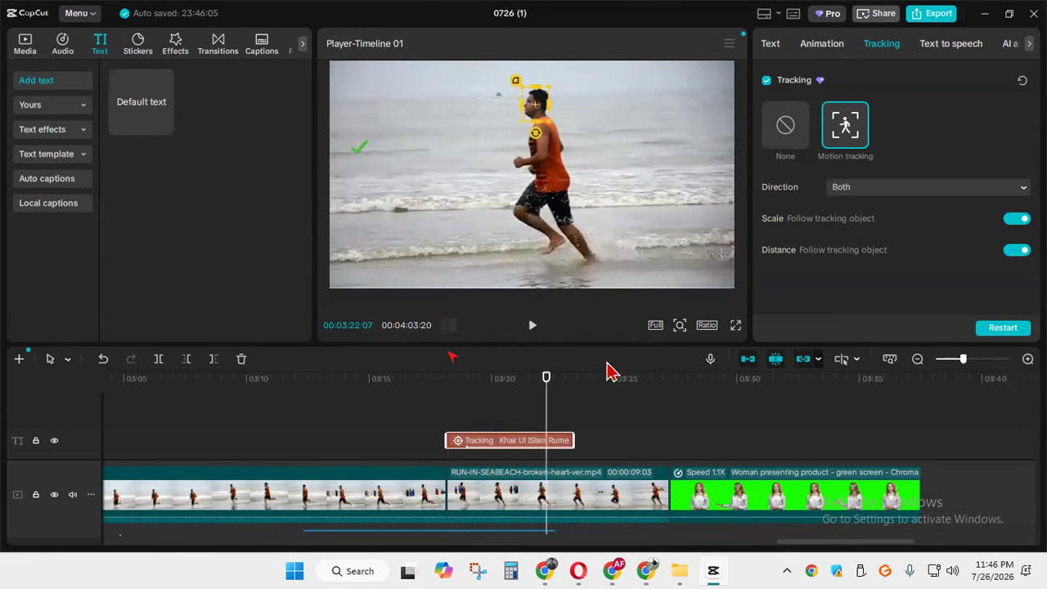
drag(541, 420, 394, 401)
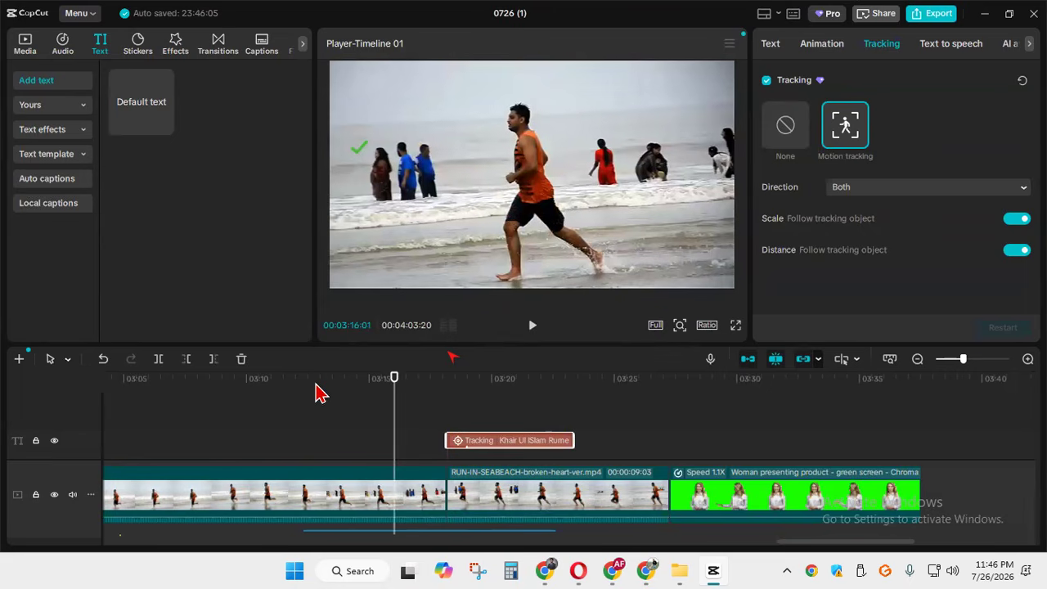
click(135, 49)
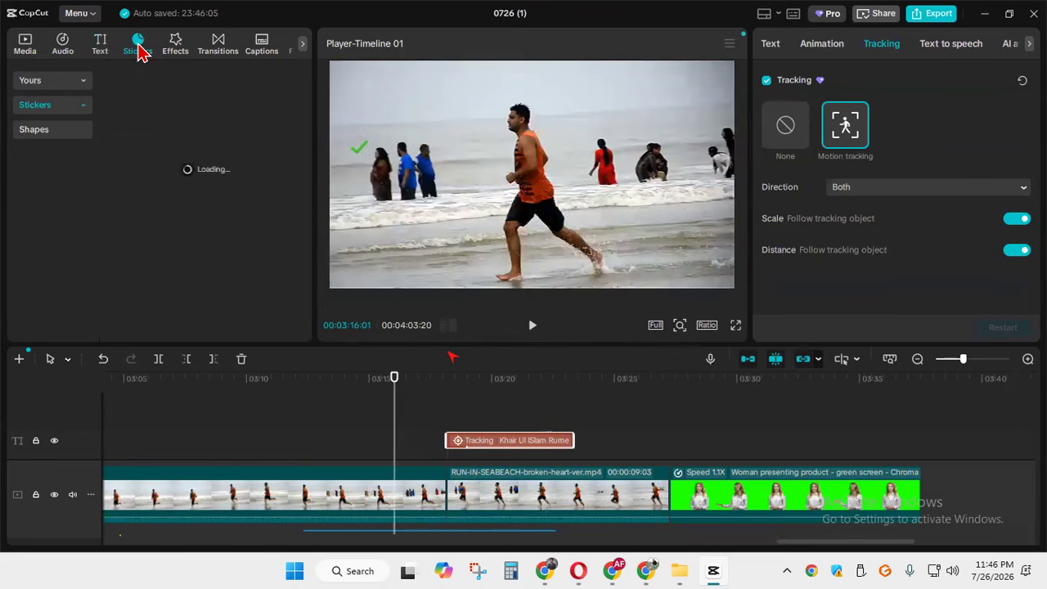
scroll(231, 299, down, 10)
scroll(180, 262, up, 2)
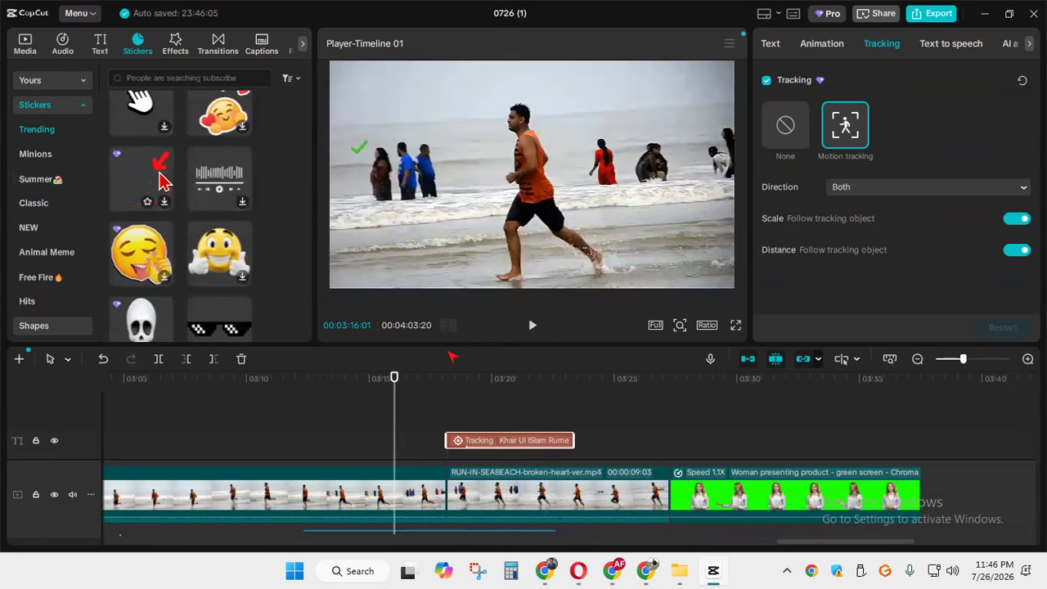
click(161, 181)
drag(164, 197, 490, 233)
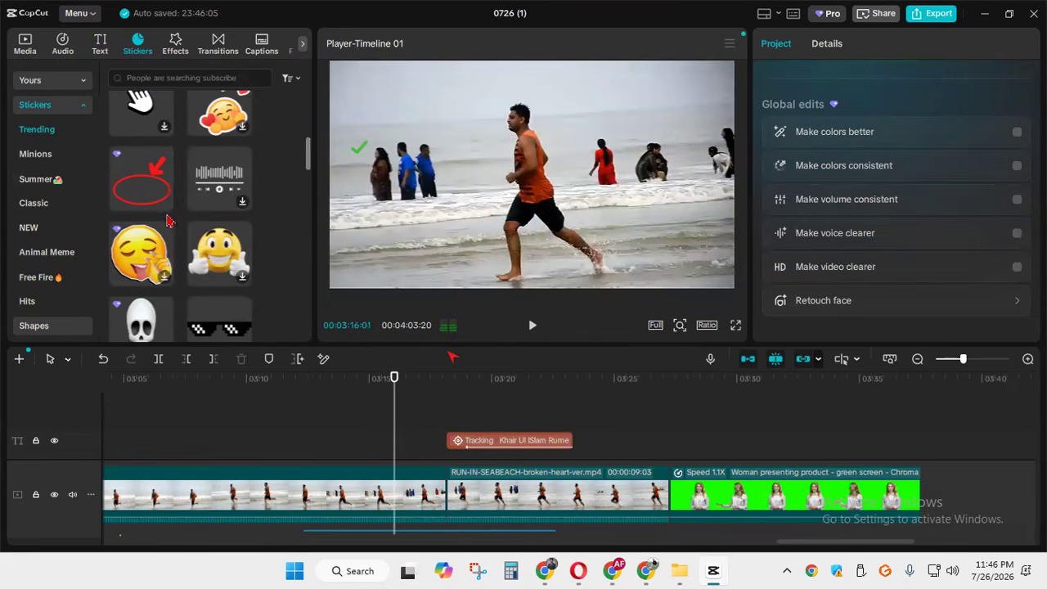
click(165, 203)
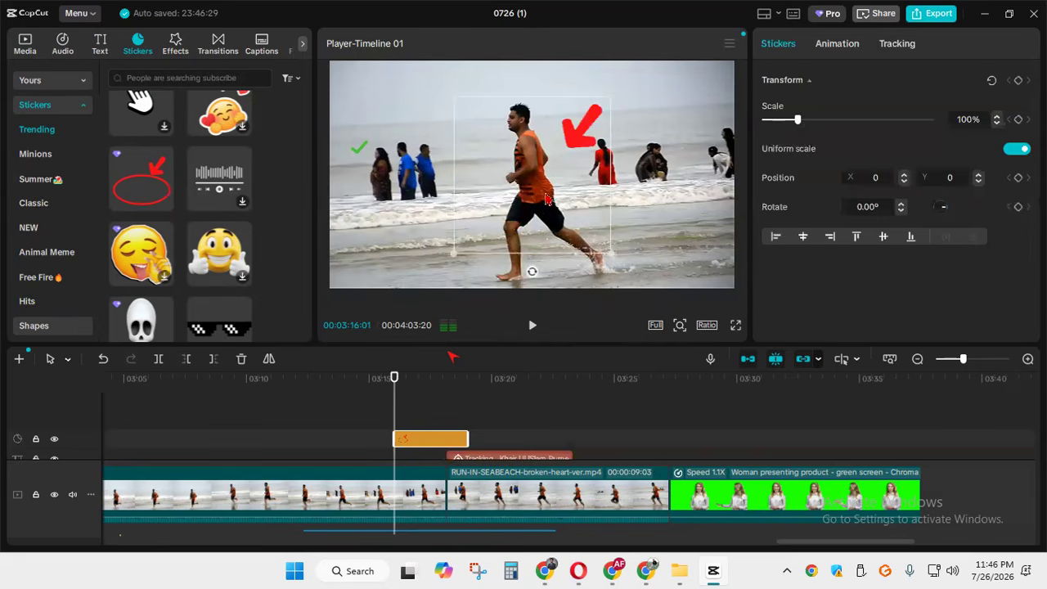
Scale the arrow sticker to 54%, place it near the runner's feet, and review it
click(444, 421)
click(458, 440)
click(449, 431)
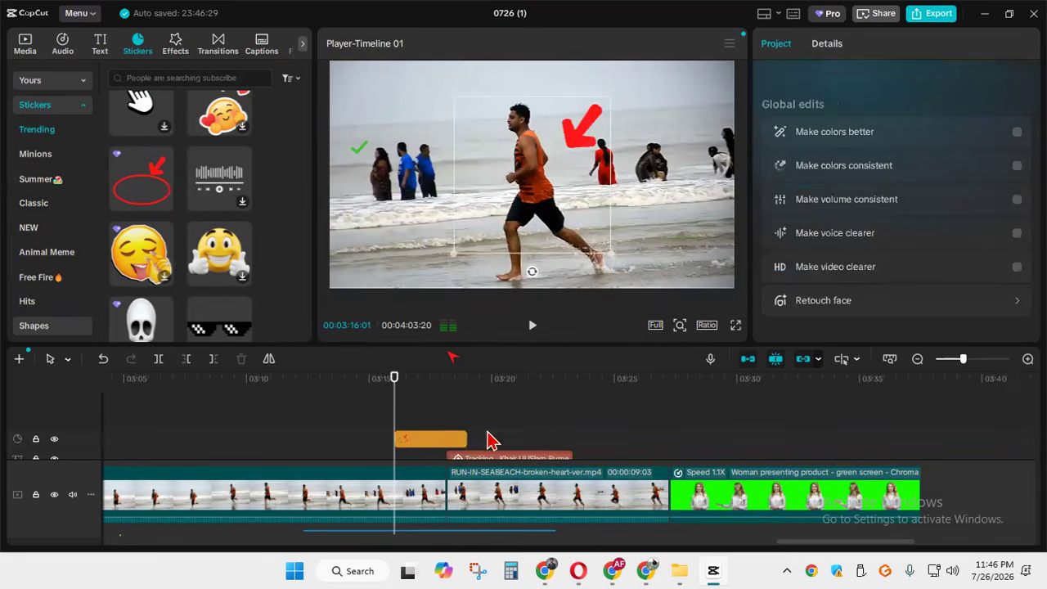
drag(466, 445, 423, 442)
click(470, 429)
drag(613, 248, 528, 288)
click(533, 326)
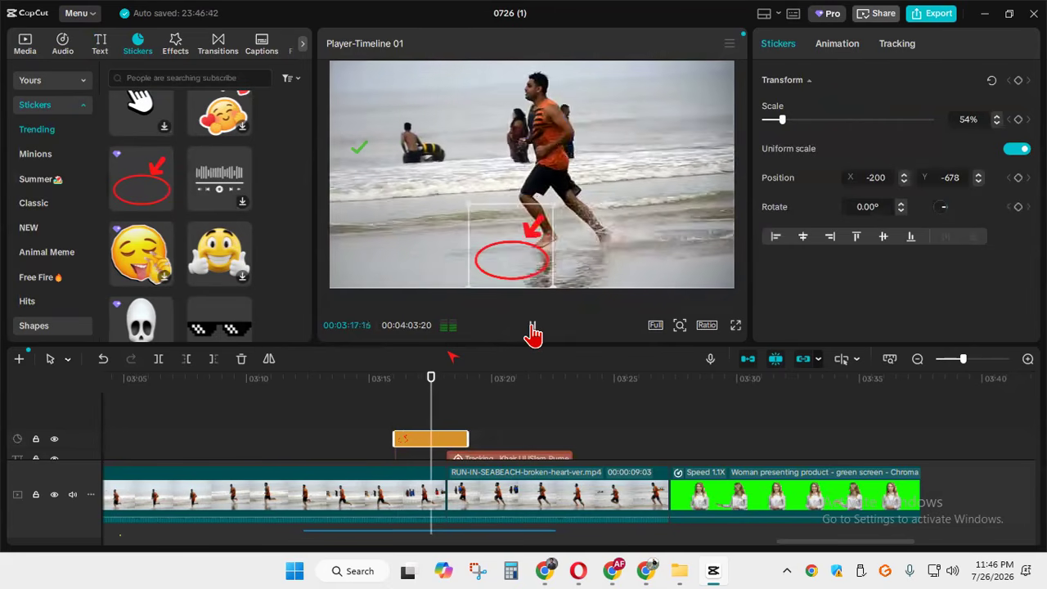
click(533, 327)
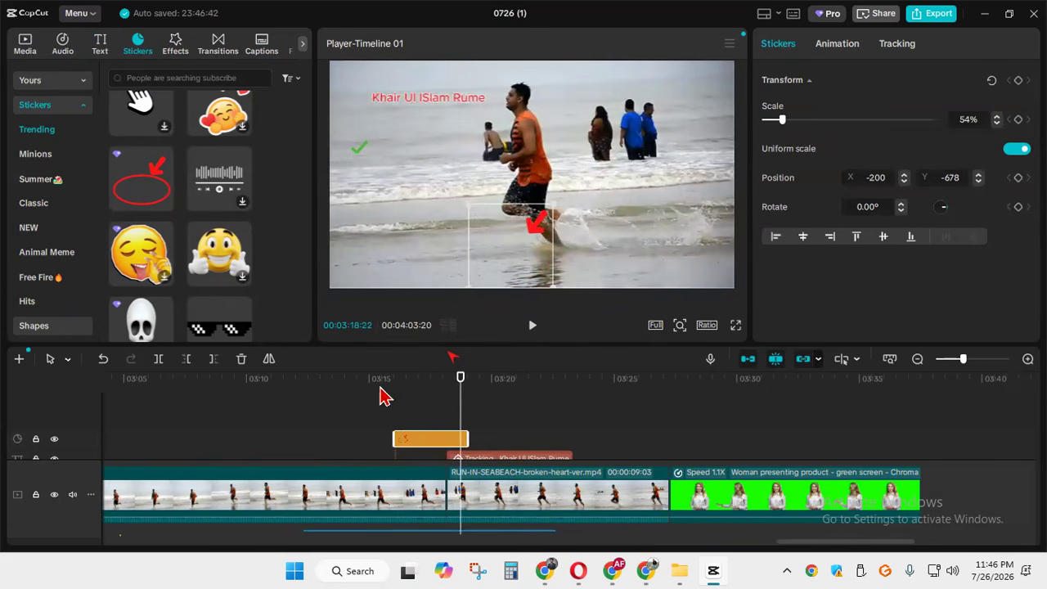
click(537, 464)
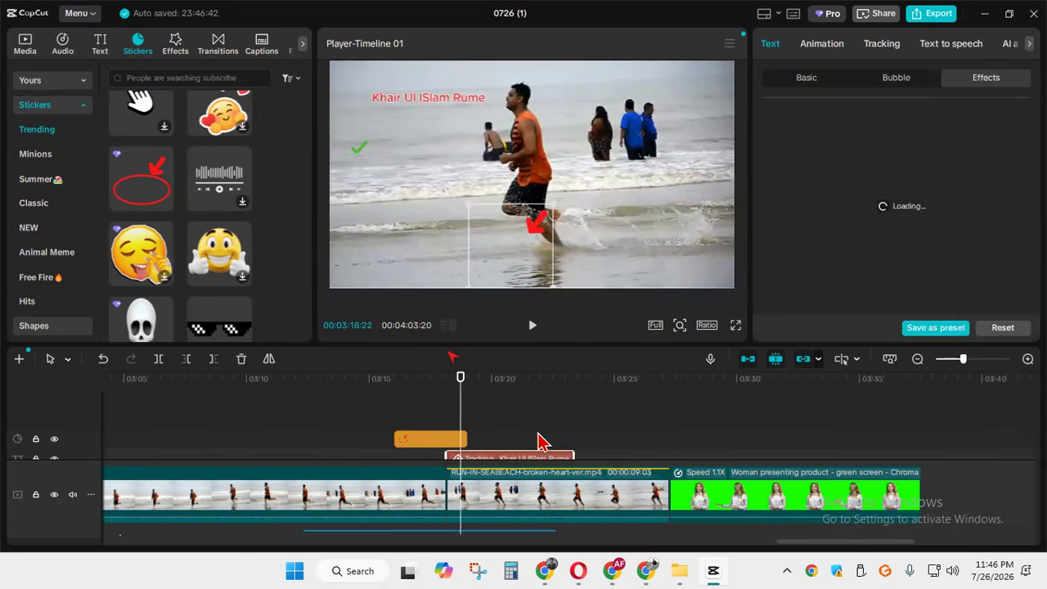
Delete the name caption clip and the red arrow sticker
key(Delete)
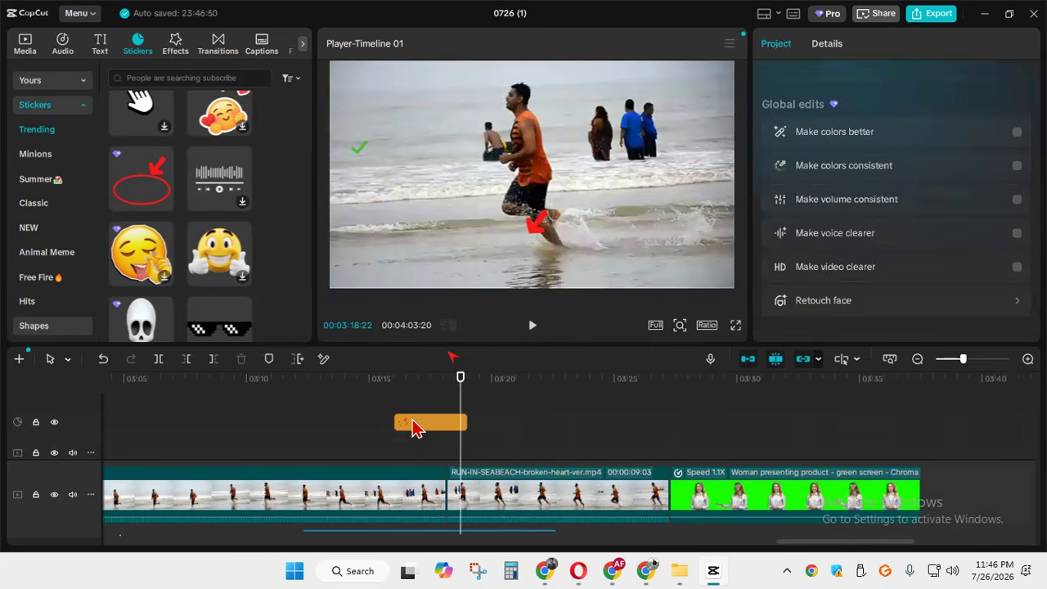
click(416, 423)
scroll(218, 269, down, 3)
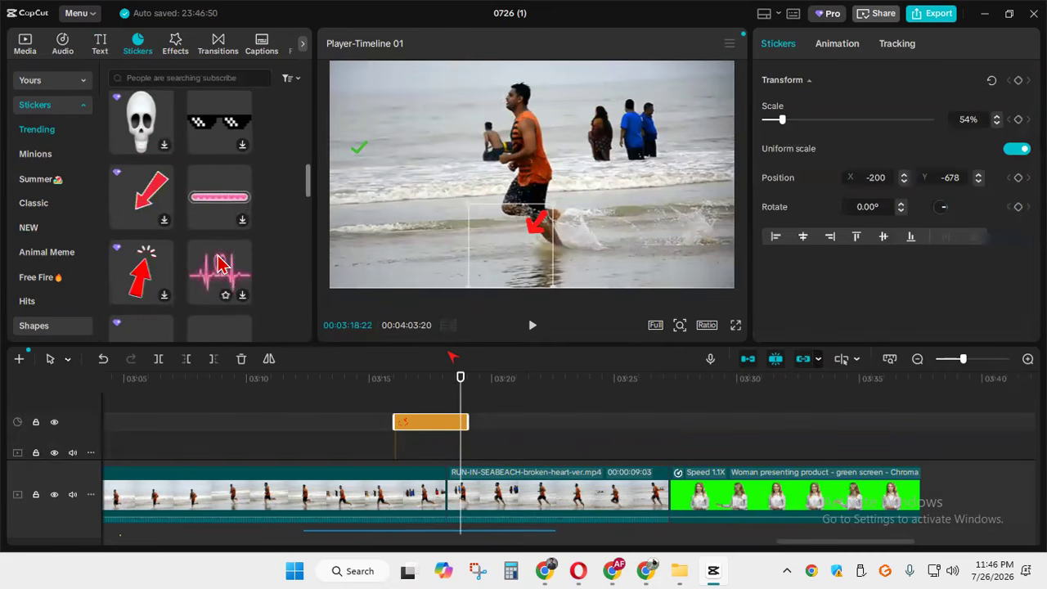
scroll(220, 264, down, 2)
key(Delete)
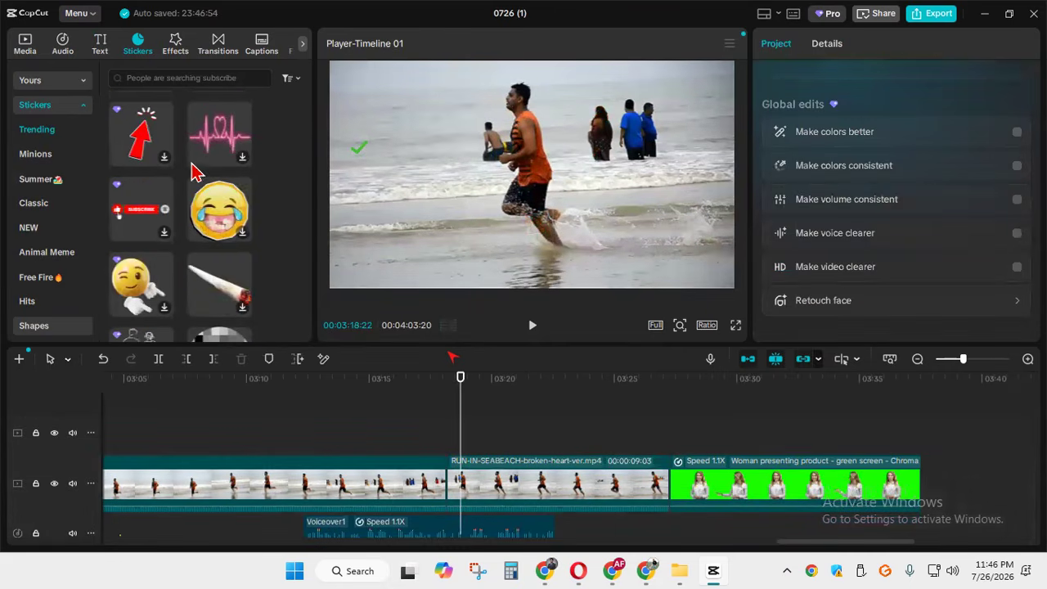
Add the grey pixel-mosaic sticker at 65% in the frame's upper right and review it
scroll(201, 219, down, 2)
scroll(205, 217, down, 2)
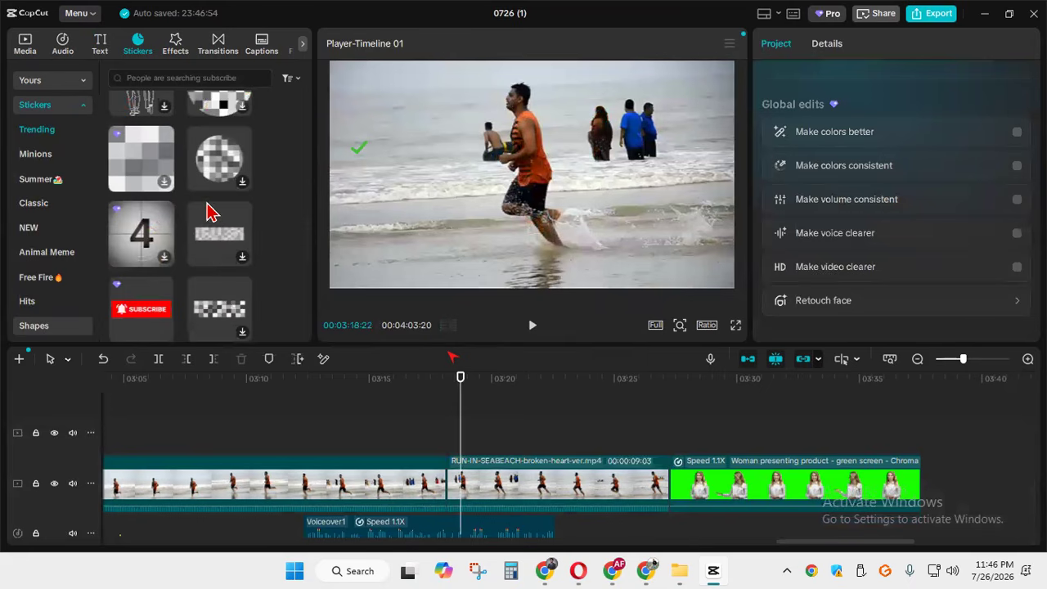
scroll(187, 195, up, 1)
click(141, 223)
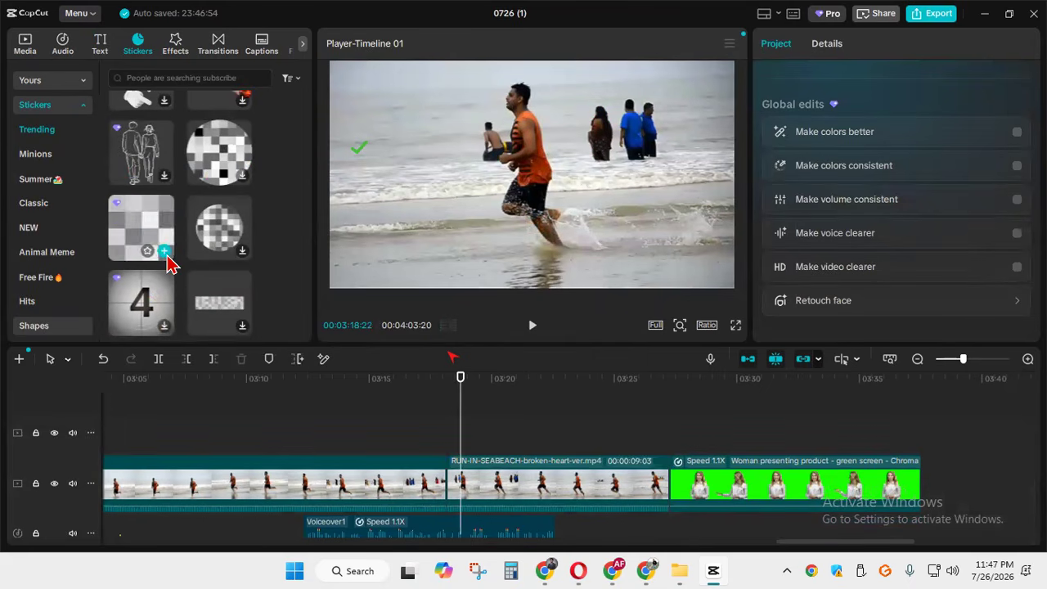
click(165, 252)
drag(582, 257, 630, 152)
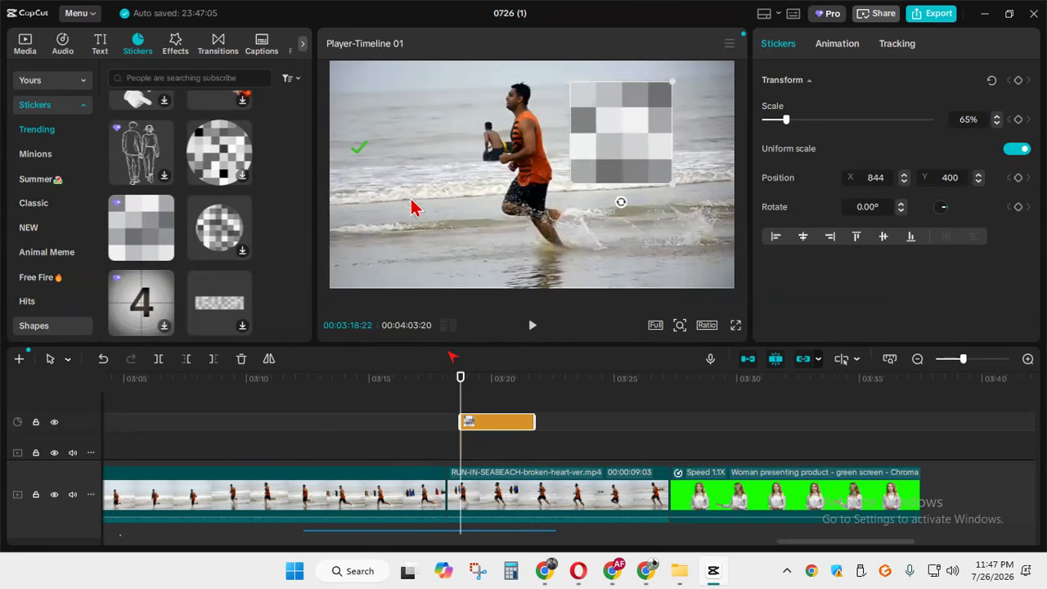
click(532, 327)
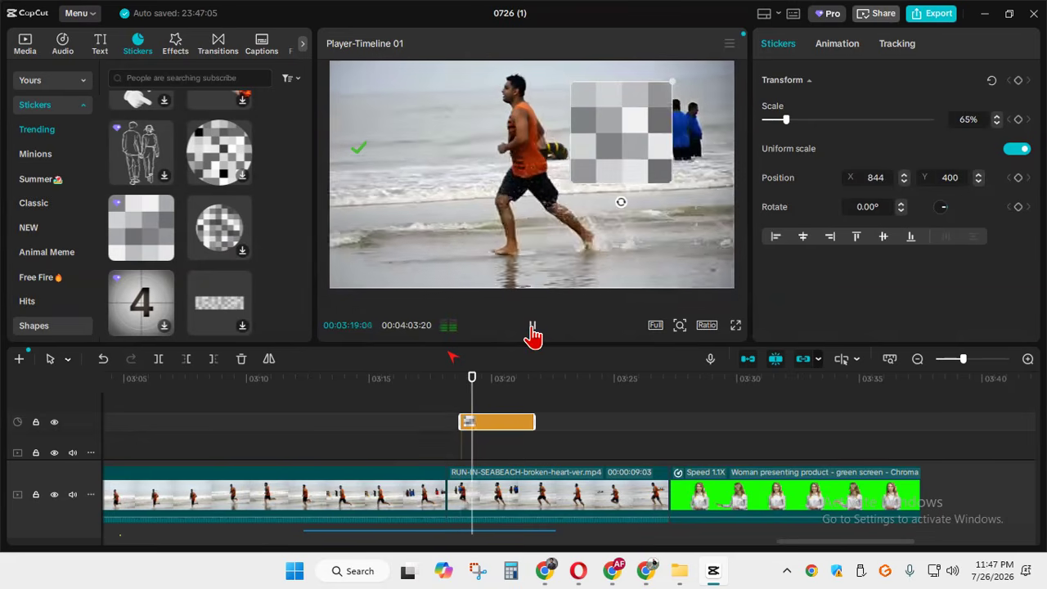
click(532, 328)
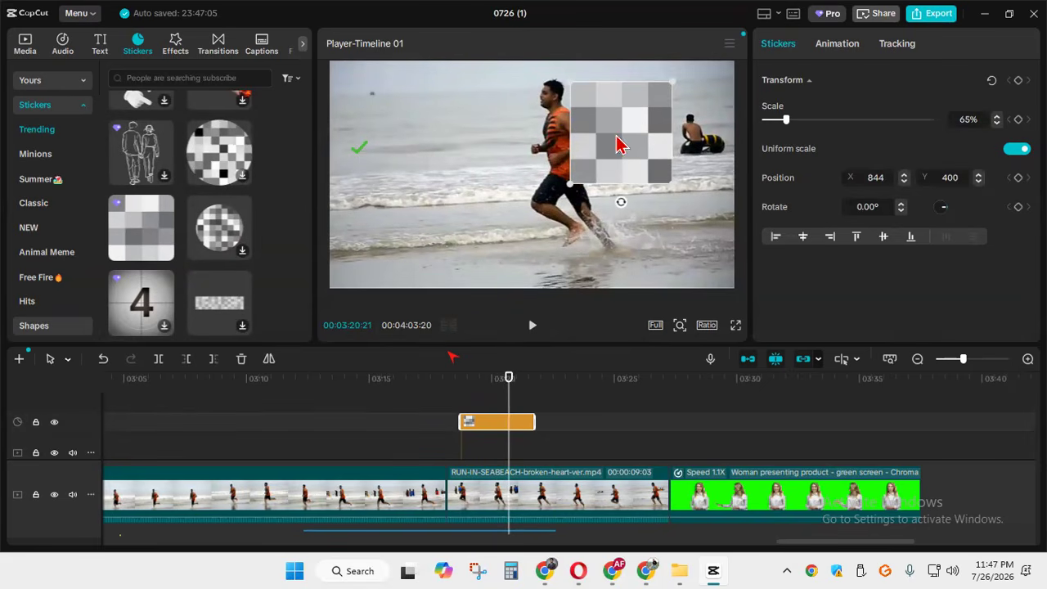
Delete the pixel-mosaic sticker from the beach clip
key(Delete)
scroll(145, 222, up, 2)
scroll(147, 221, up, 1)
scroll(163, 254, down, 3)
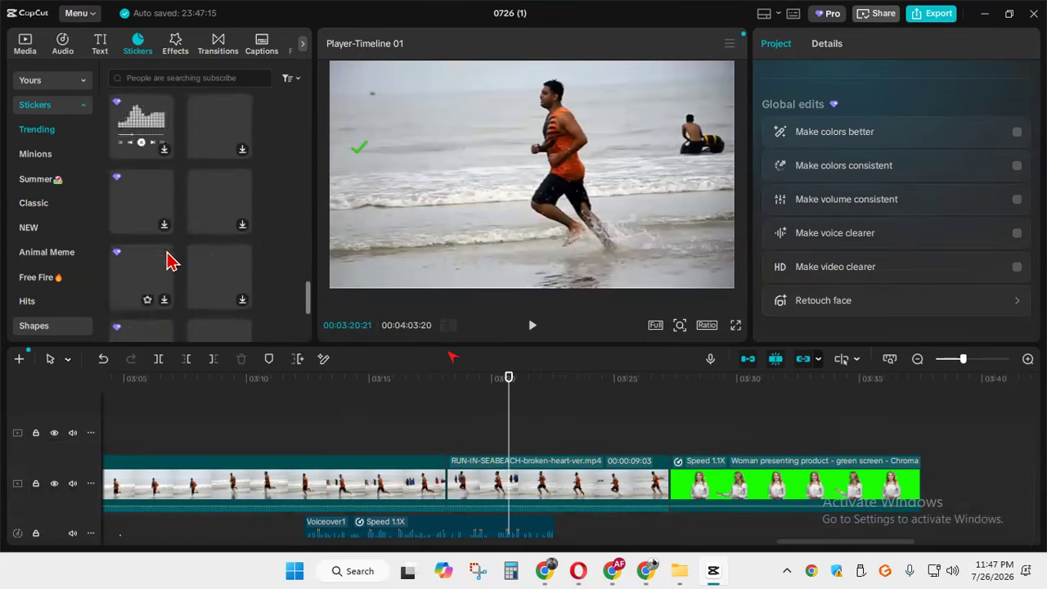
scroll(168, 255, up, 3)
Search stickers for 'subscribe', try the red Subscribe sticker at lower right, then delete it
click(170, 75)
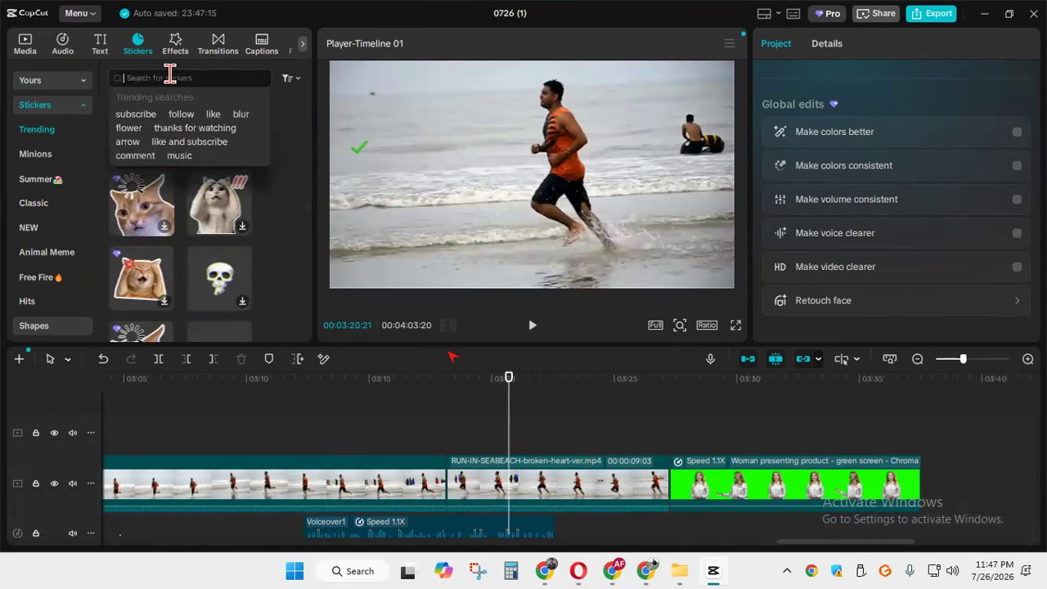
click(140, 119)
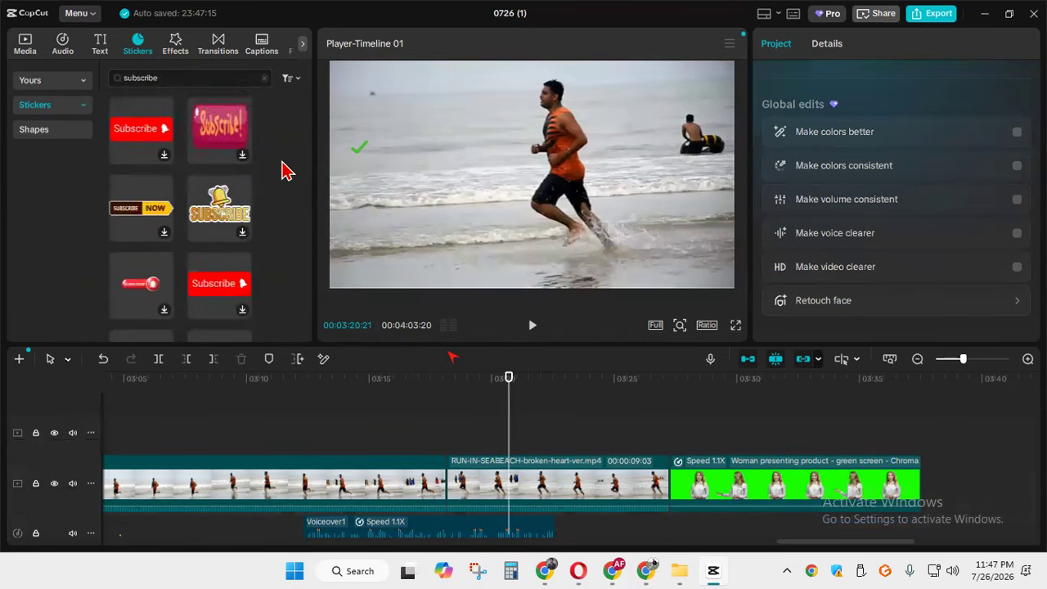
drag(136, 150, 688, 271)
click(165, 155)
drag(554, 196, 667, 282)
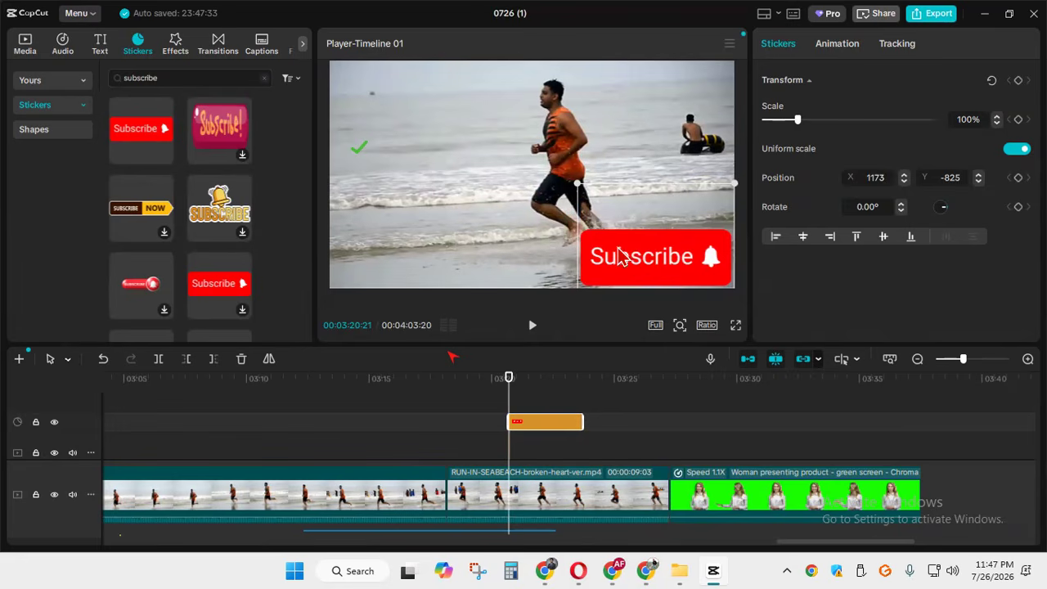
key(Delete)
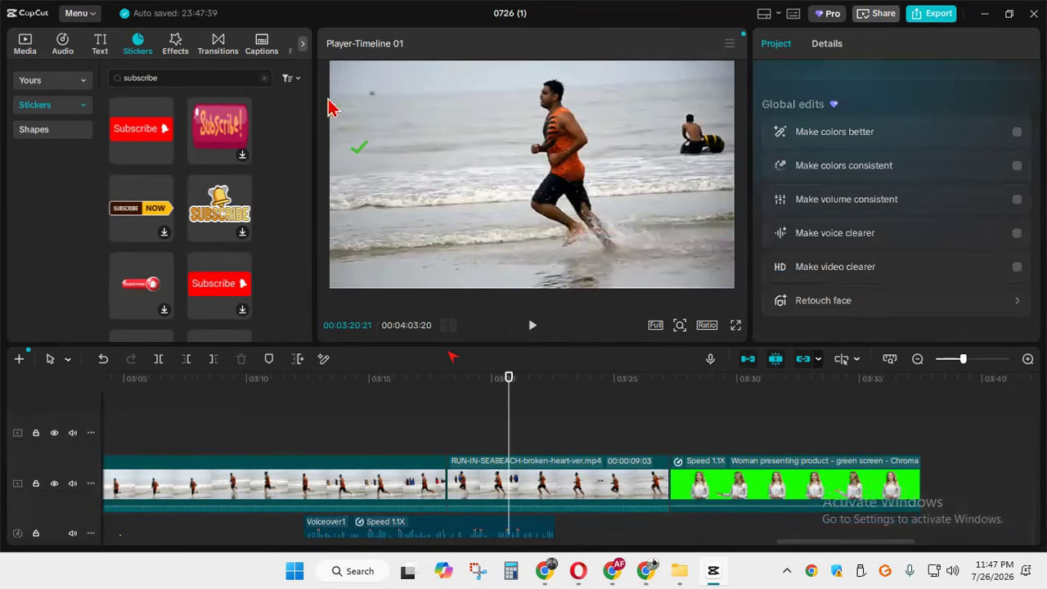
Browse video effects, previewing By the Fireplace and Mind Split
click(177, 48)
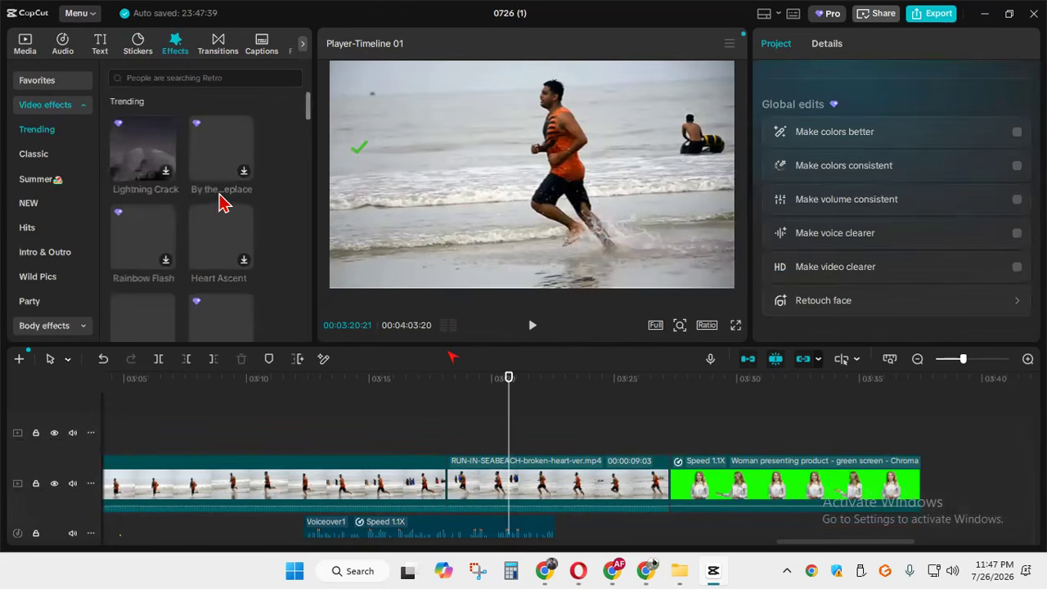
click(243, 173)
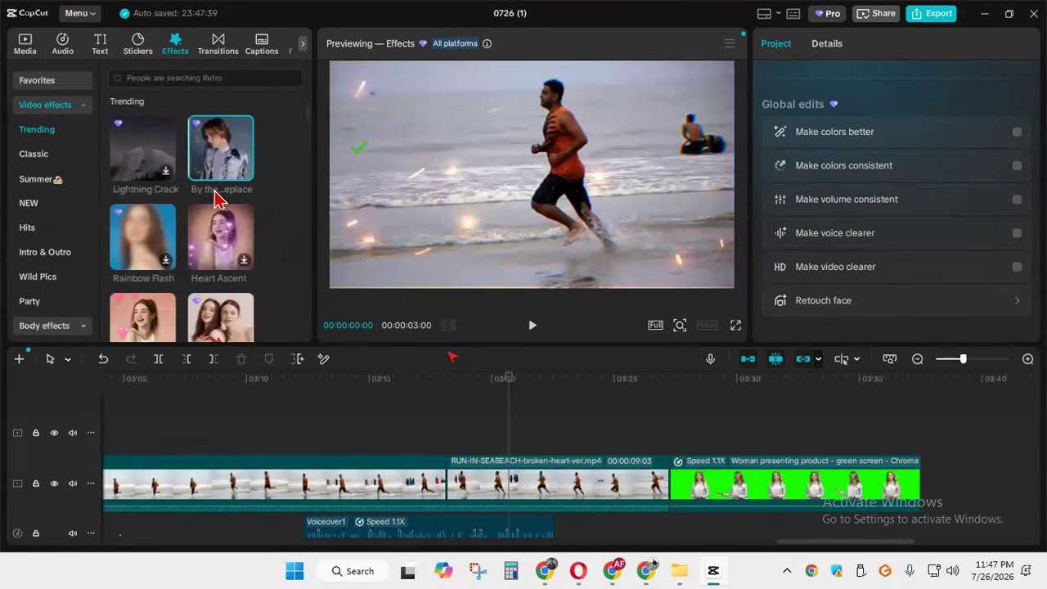
scroll(270, 272, down, 2)
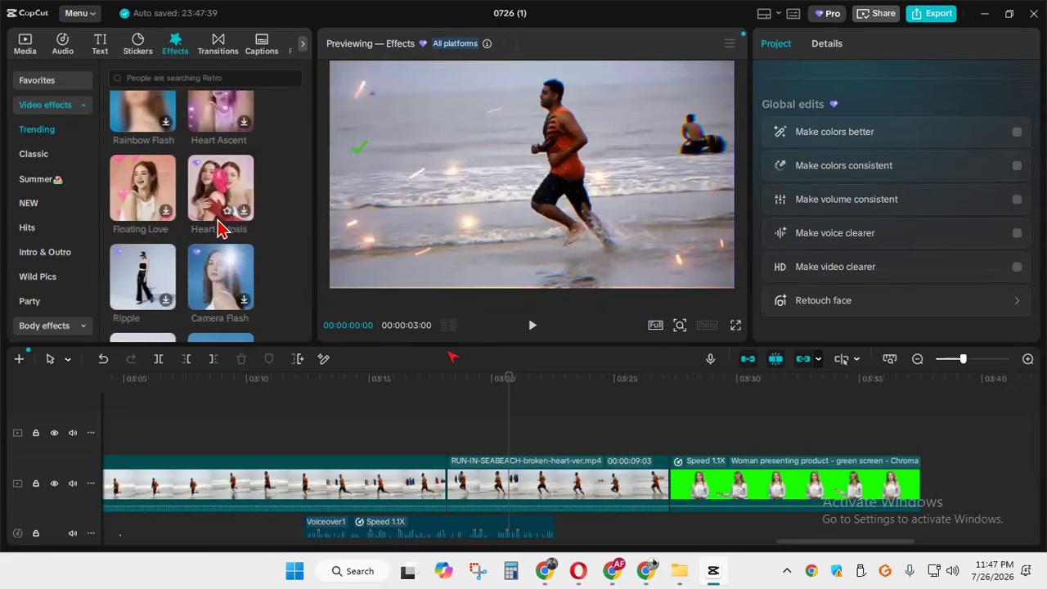
scroll(223, 229, down, 4)
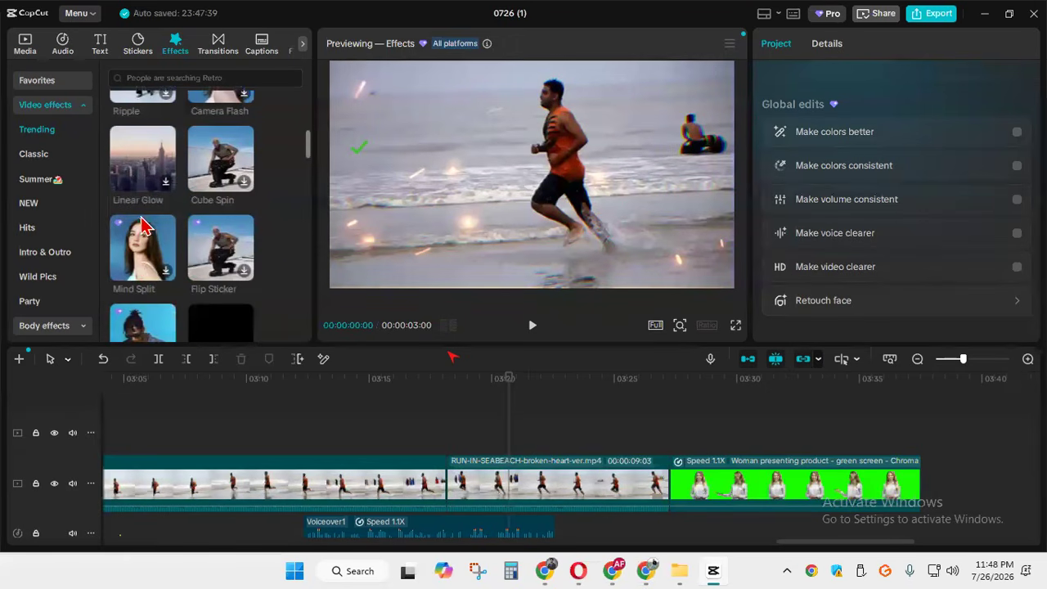
click(167, 273)
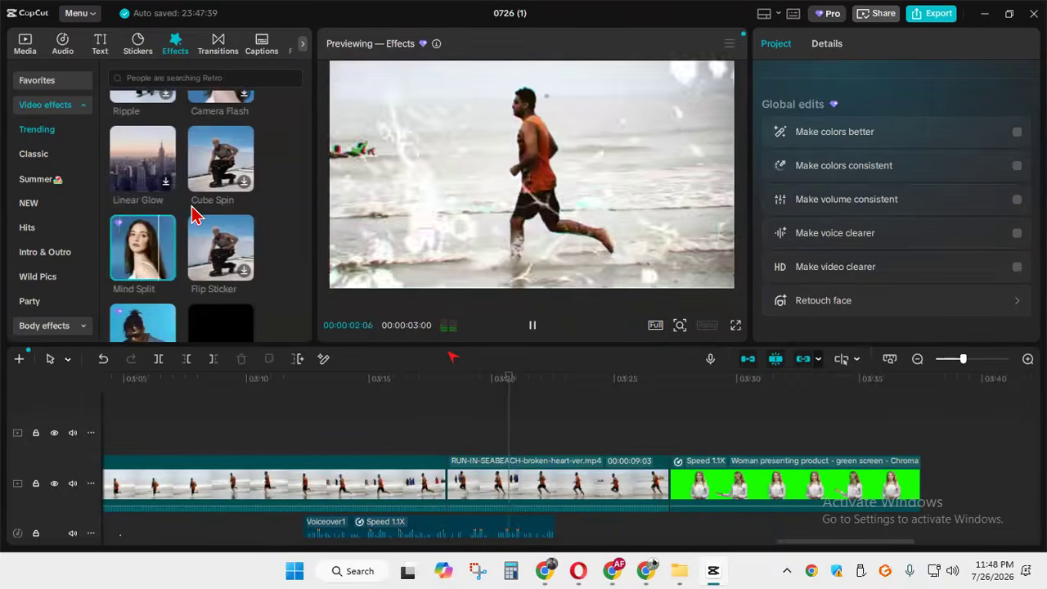
scroll(179, 221, down, 3)
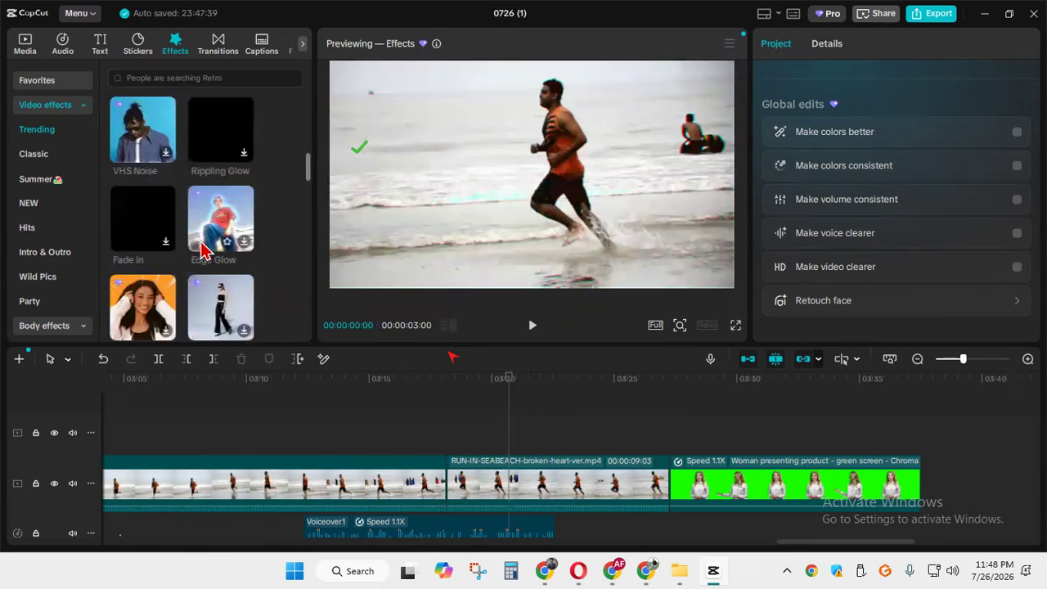
mouse_move(154, 239)
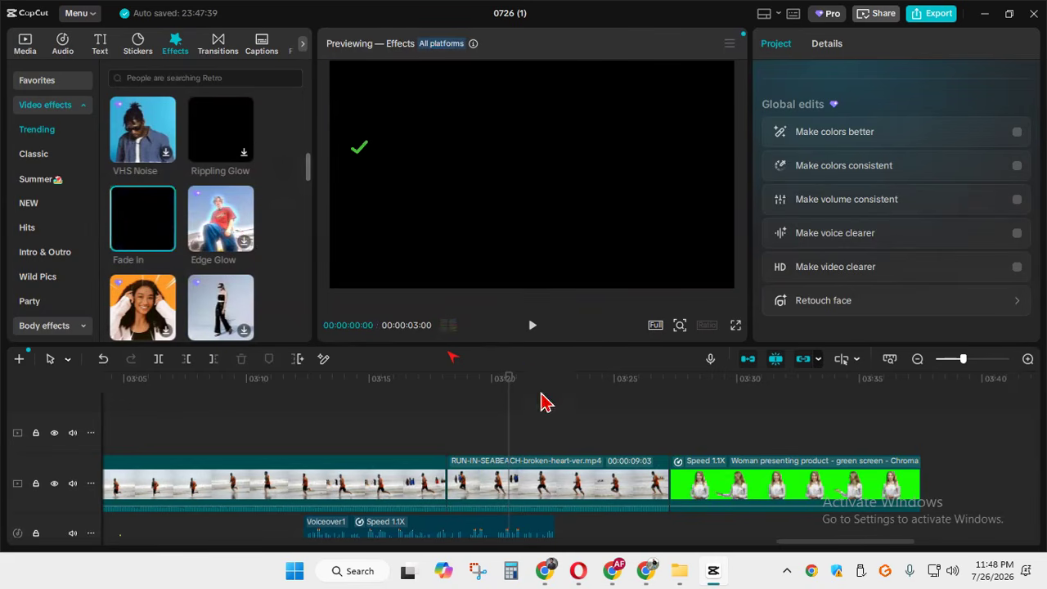
scroll(262, 112, down, 1)
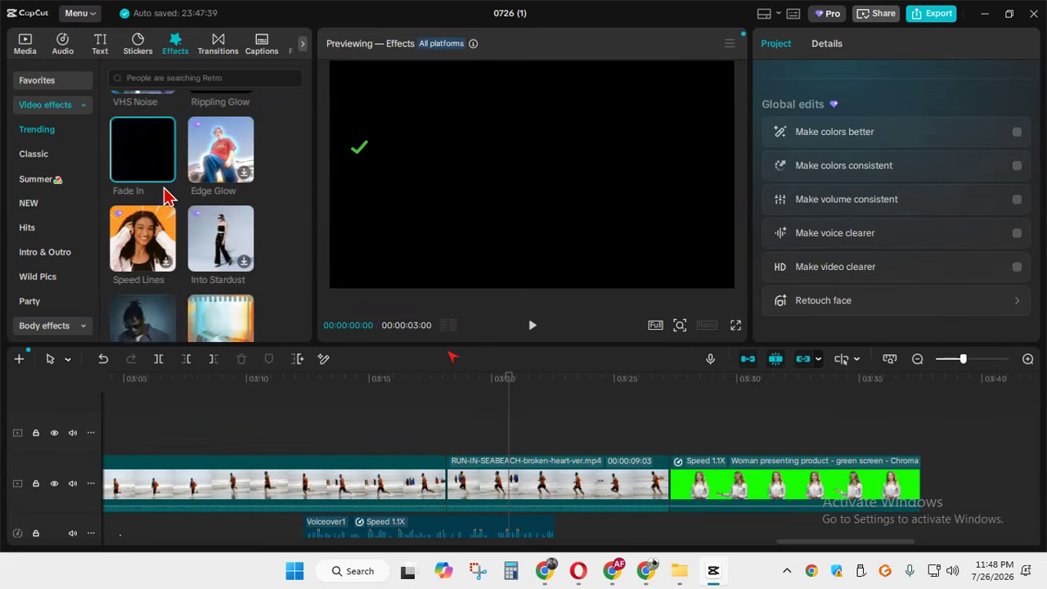
Add the Fade In effect at the playhead, check it around 03:20, then delete it
mouse_move(167, 180)
drag(412, 363, 500, 435)
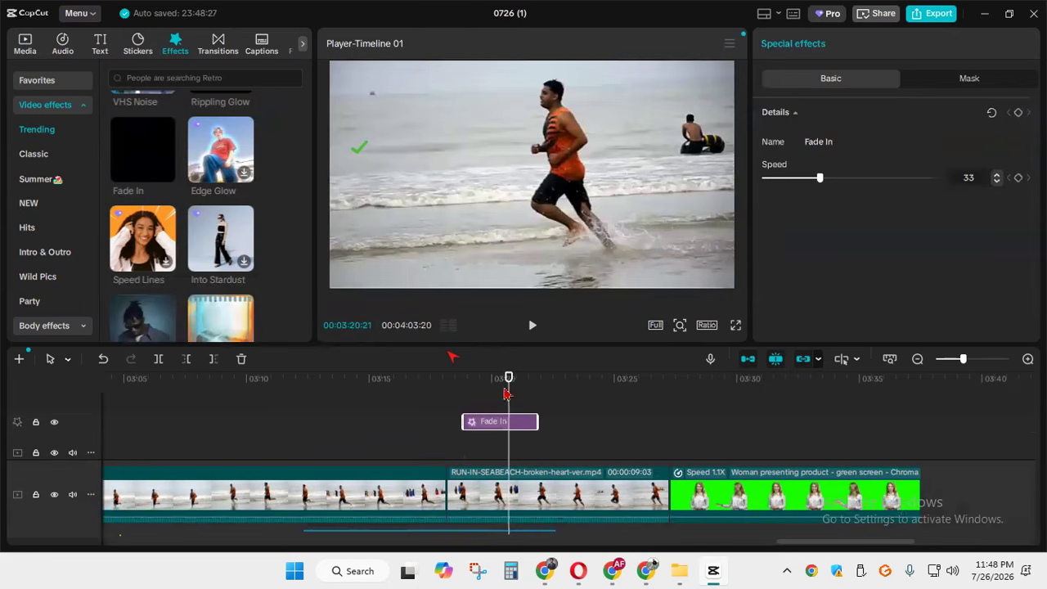
drag(512, 397, 463, 392)
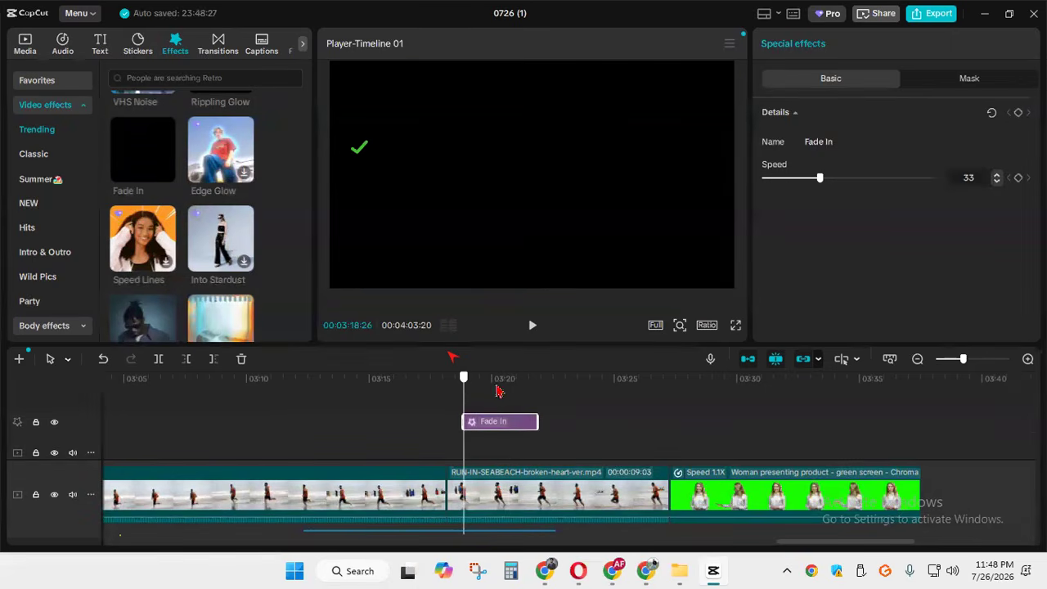
click(495, 391)
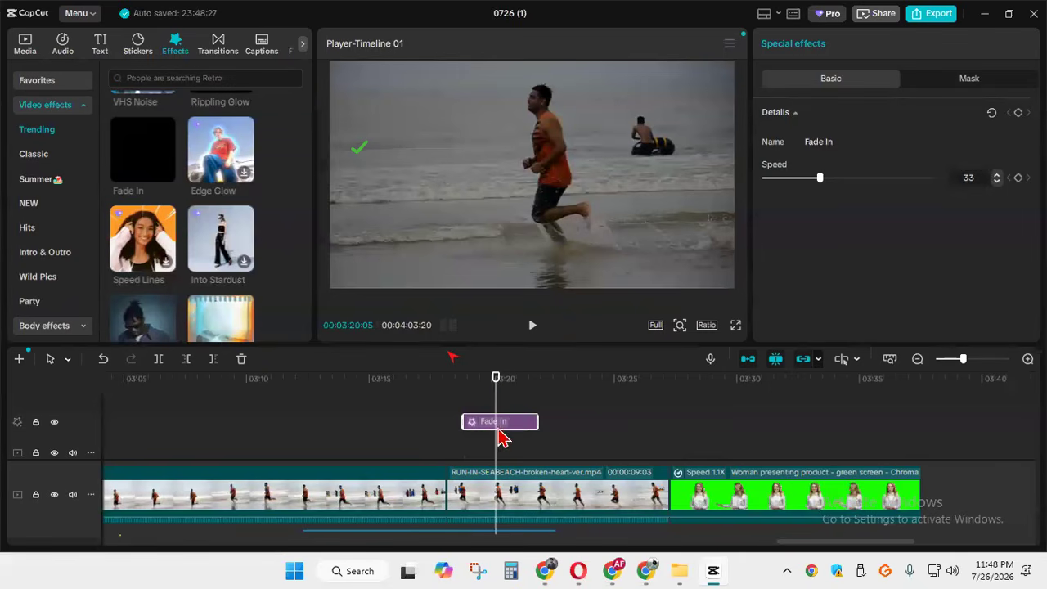
key(Delete)
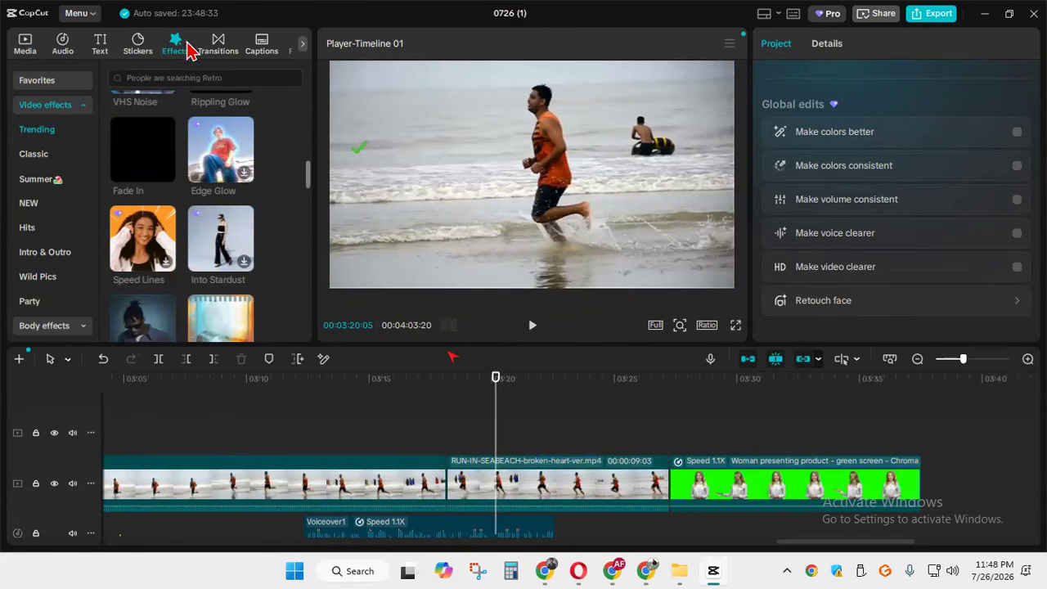
Put the playhead at the 03:17:16 cut and select the beach clip before it
click(226, 57)
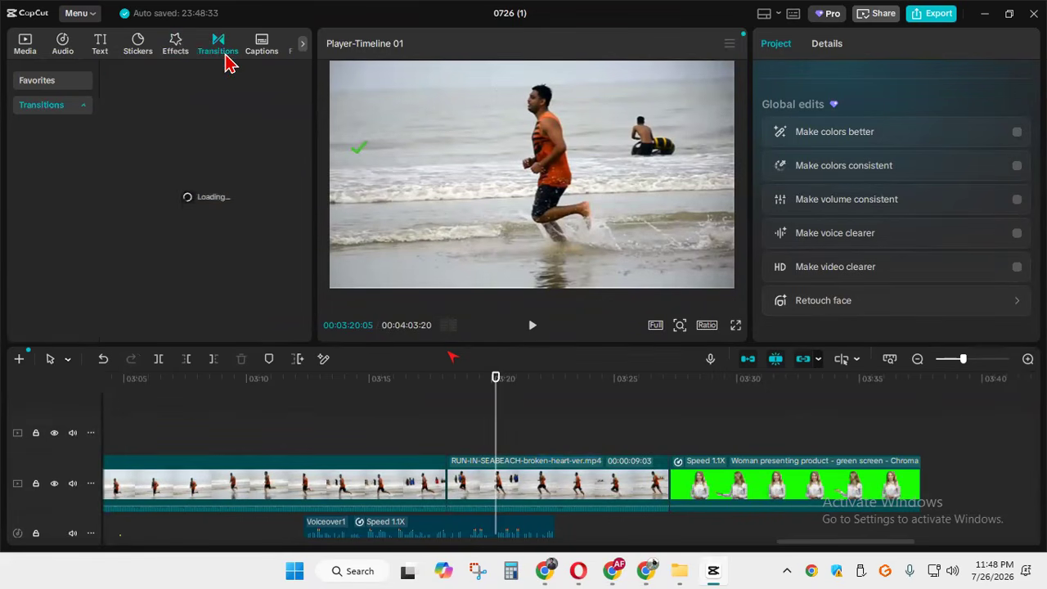
click(500, 418)
drag(496, 418, 431, 413)
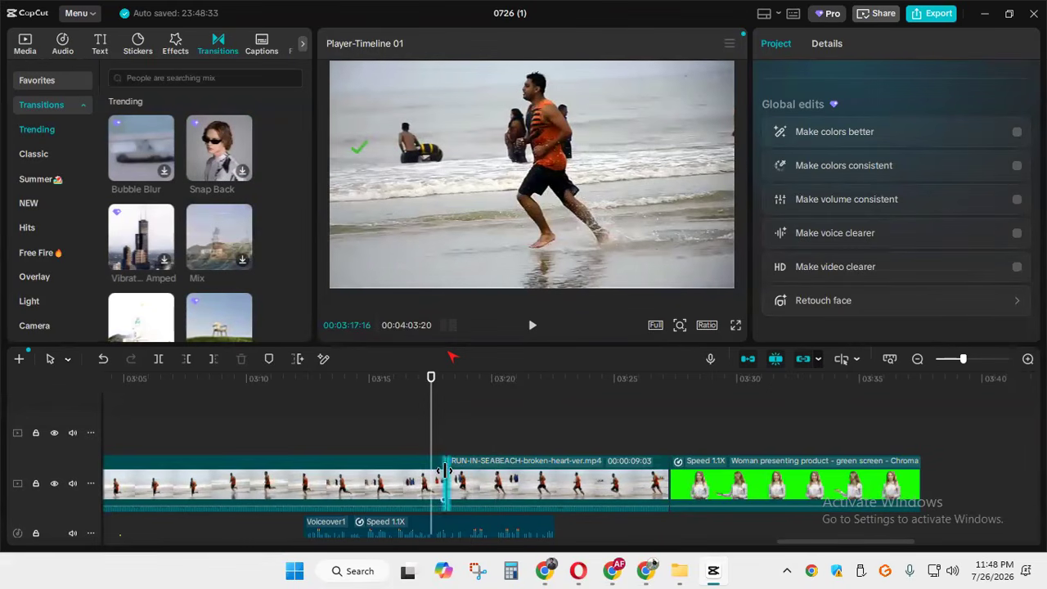
click(489, 471)
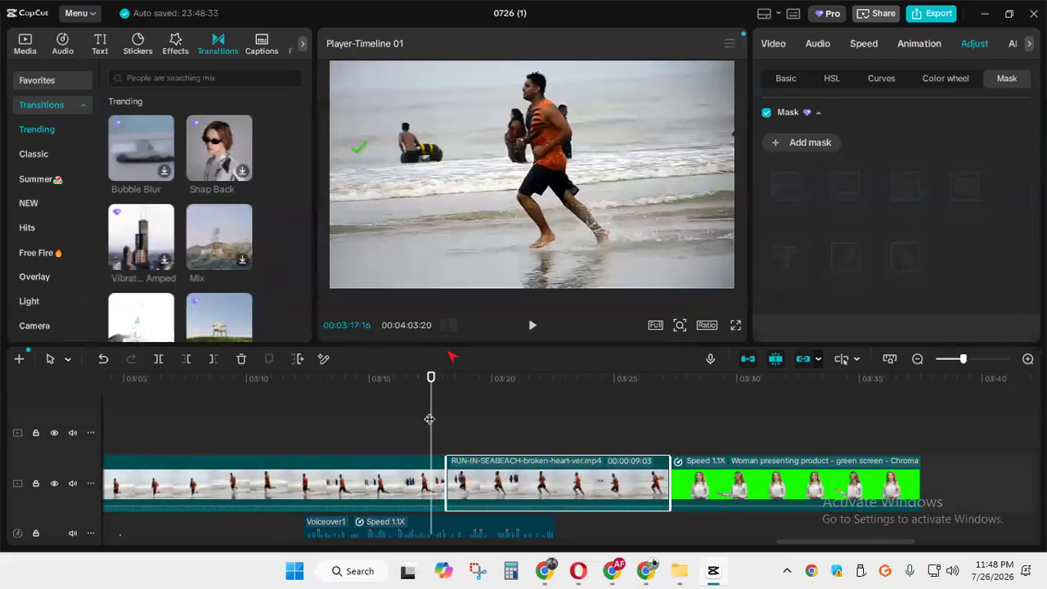
click(470, 426)
drag(472, 431, 431, 429)
click(439, 483)
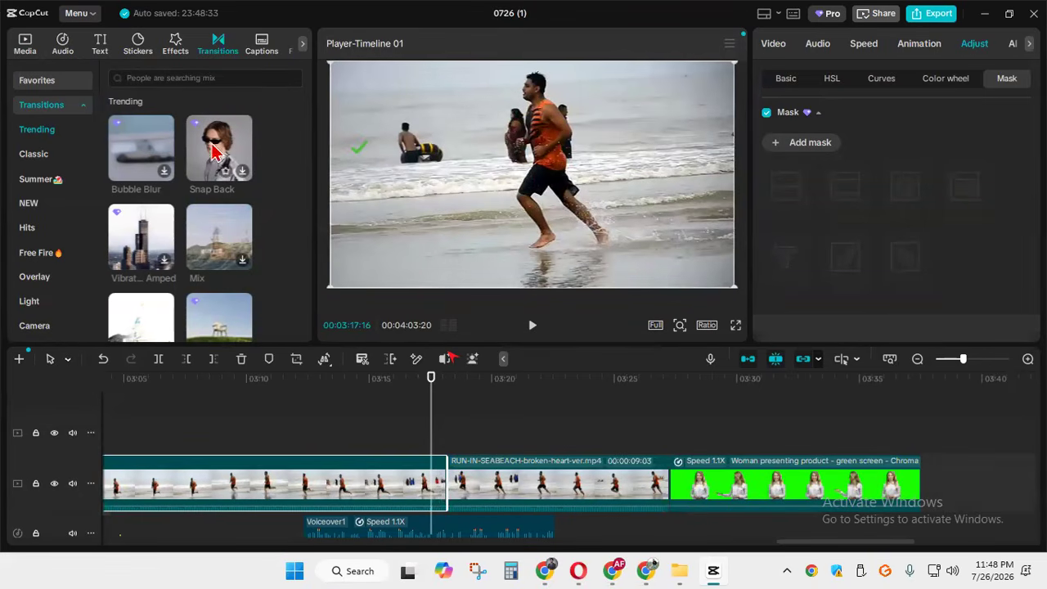
Add the Mix transition at the cut, lengthen it to 1.5 seconds, and play it back
click(242, 262)
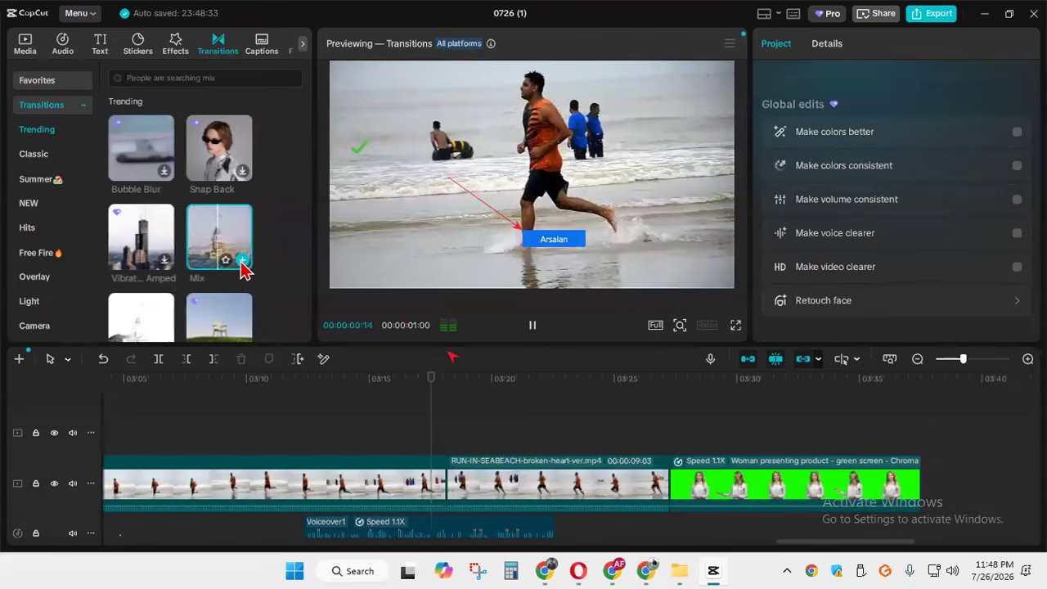
click(242, 261)
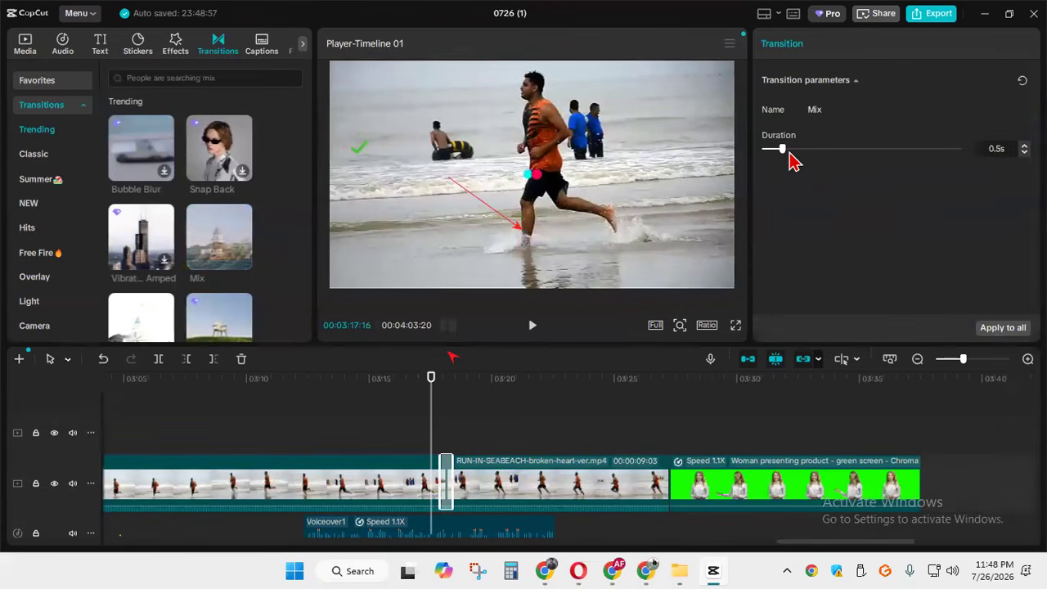
drag(785, 153, 825, 155)
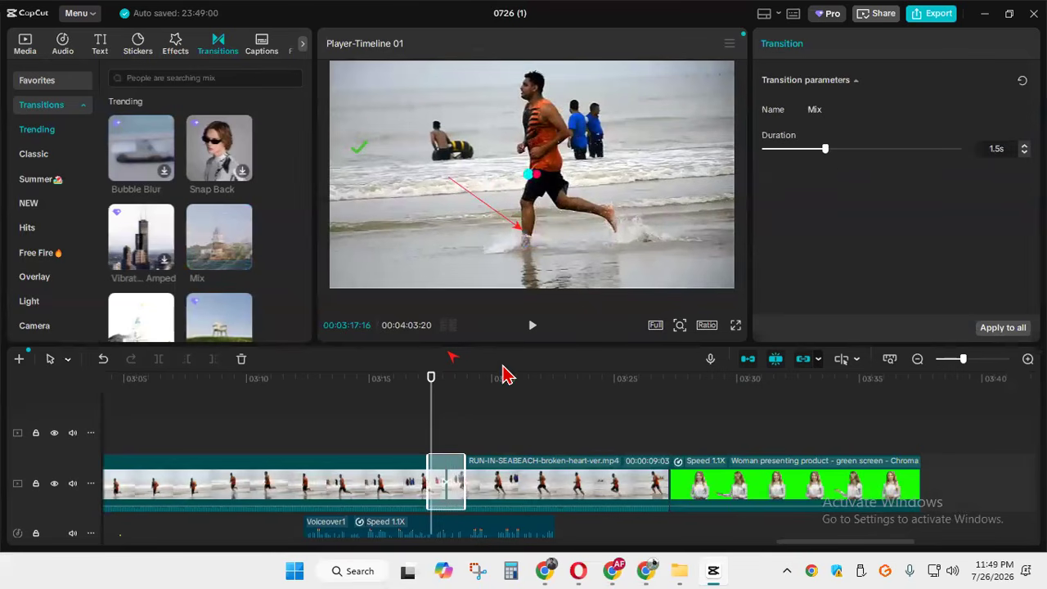
drag(434, 403, 396, 404)
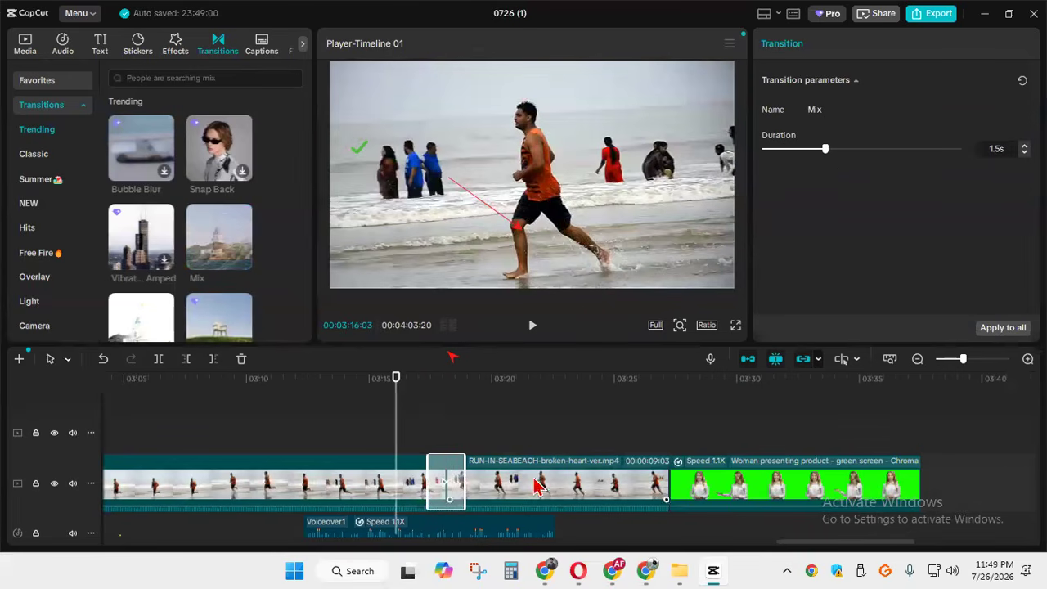
click(536, 326)
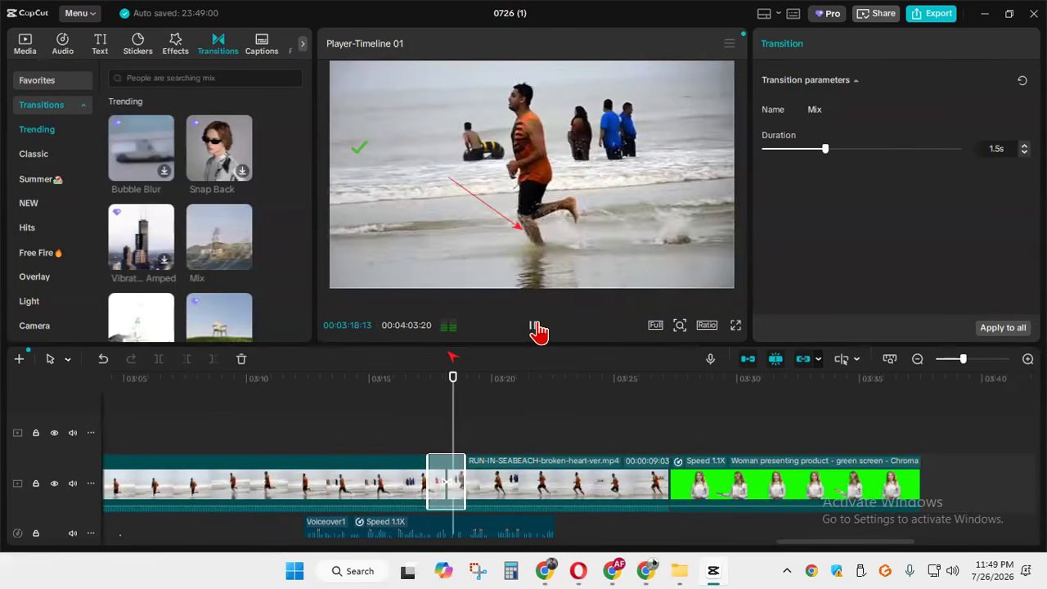
click(536, 327)
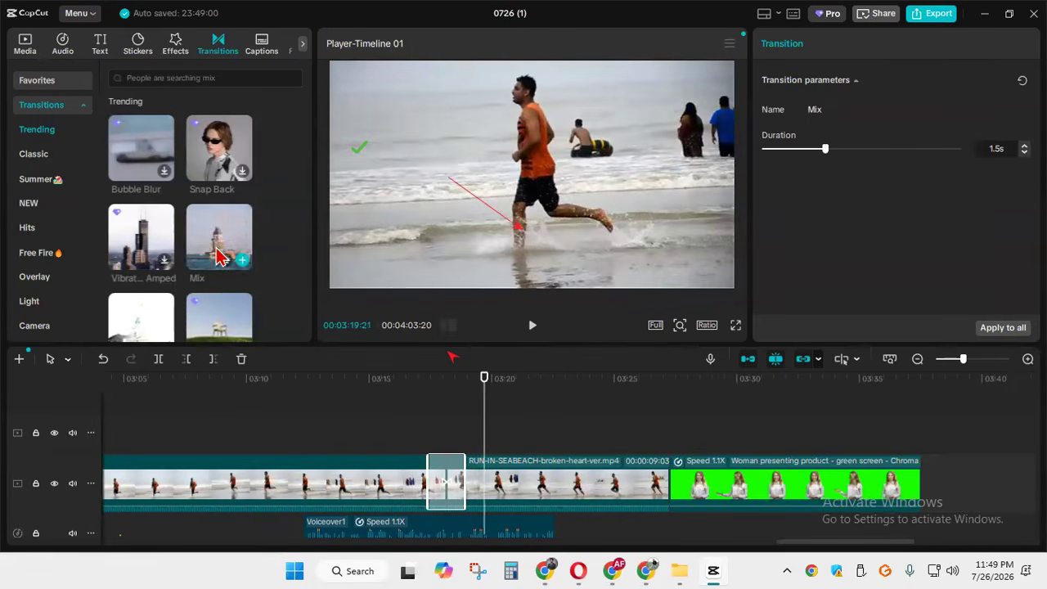
scroll(222, 245, down, 5)
scroll(229, 258, down, 3)
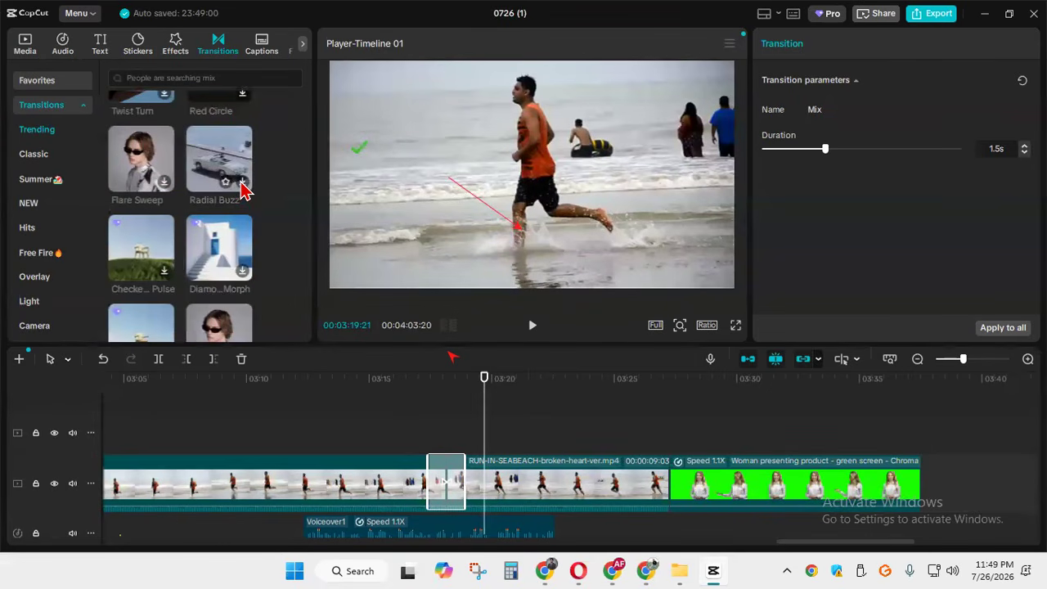
scroll(238, 272, down, 1)
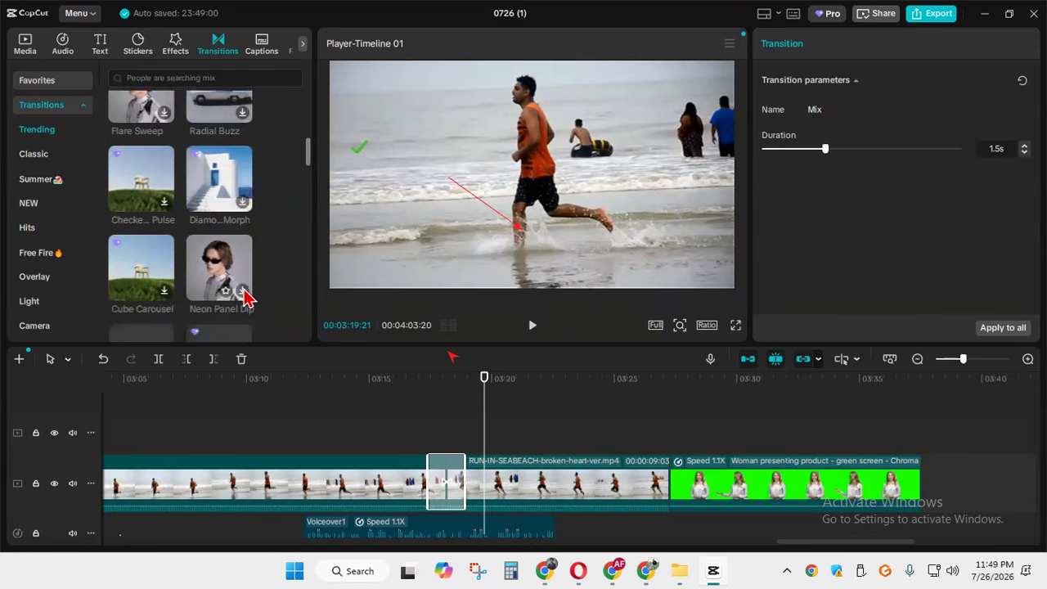
scroll(215, 276, down, 3)
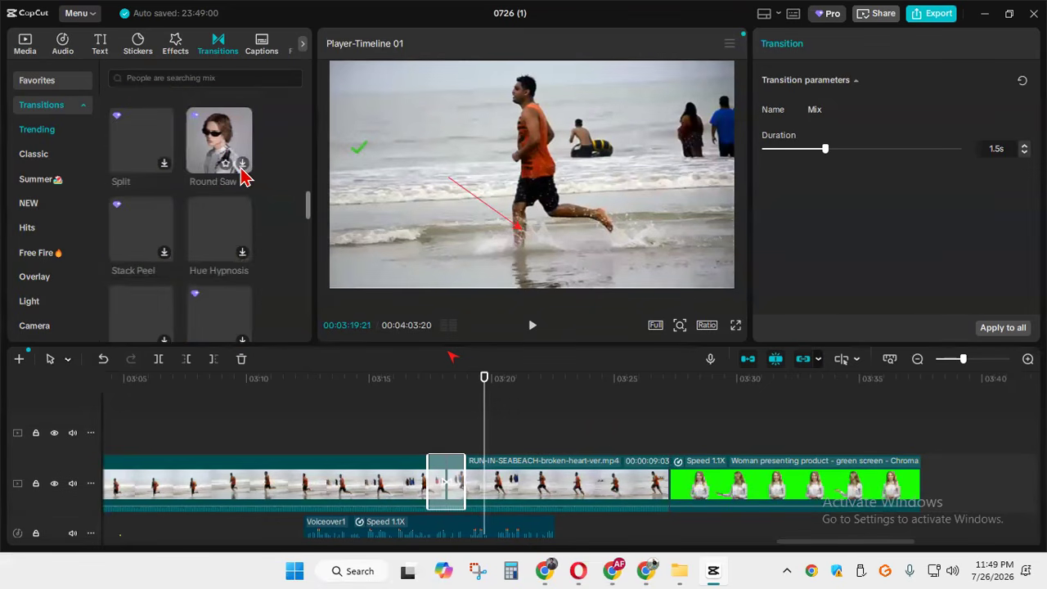
Preview the Hue Hypnosis transition and replay the section around the 03:17:16 cut
click(244, 255)
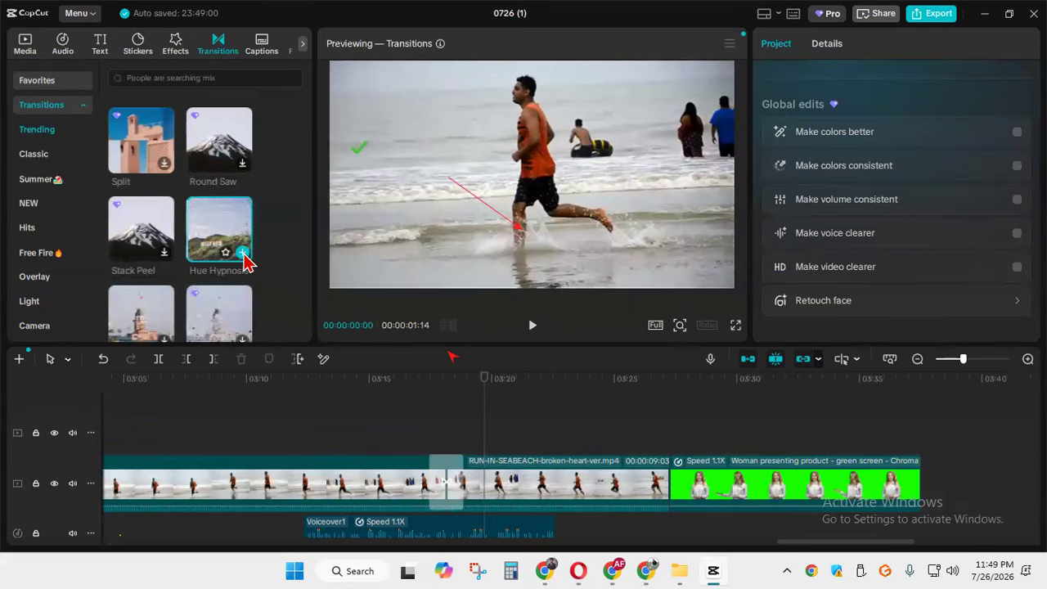
drag(485, 401, 419, 403)
drag(482, 408, 428, 407)
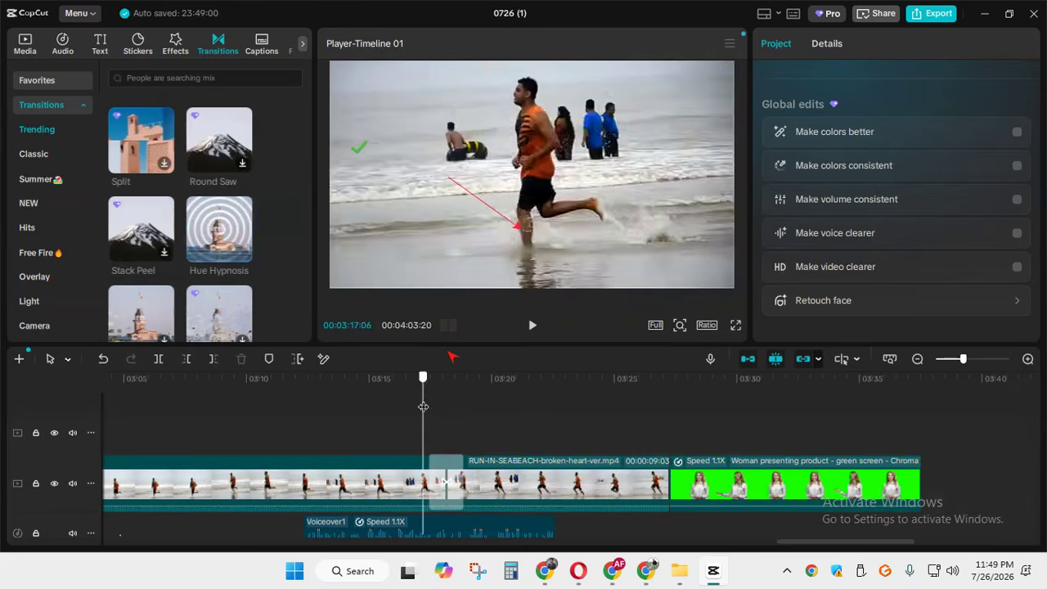
click(532, 325)
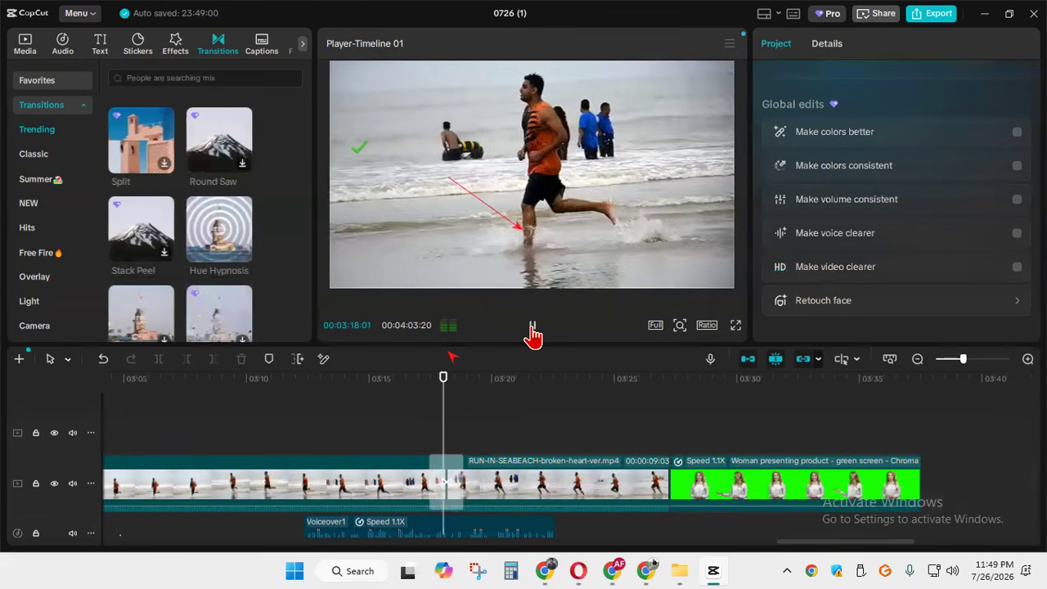
click(533, 332)
Swap the Mix transition for Hue Hypnosis and play through it
click(449, 482)
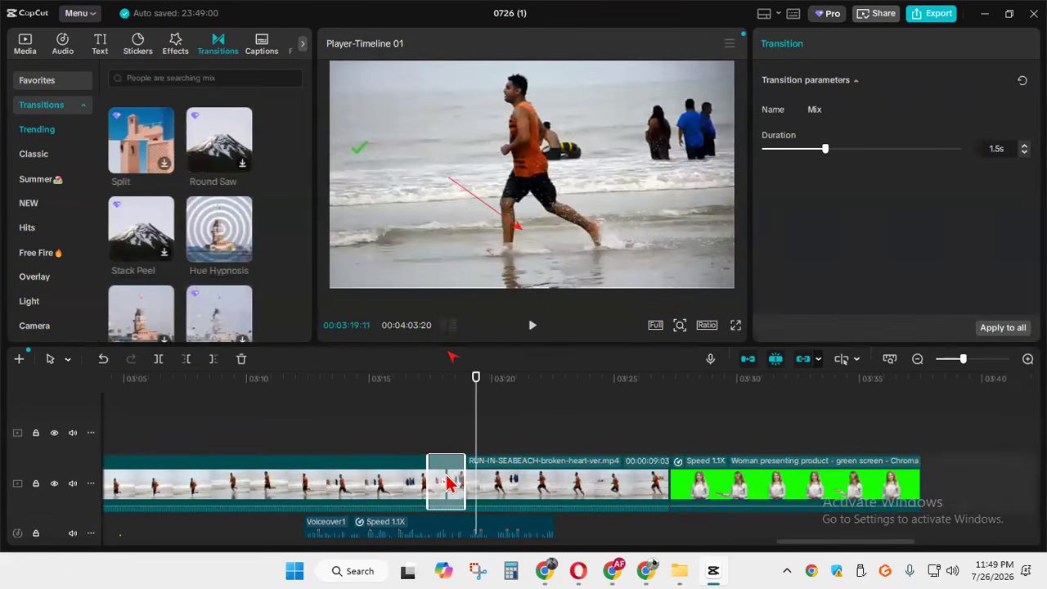
click(242, 256)
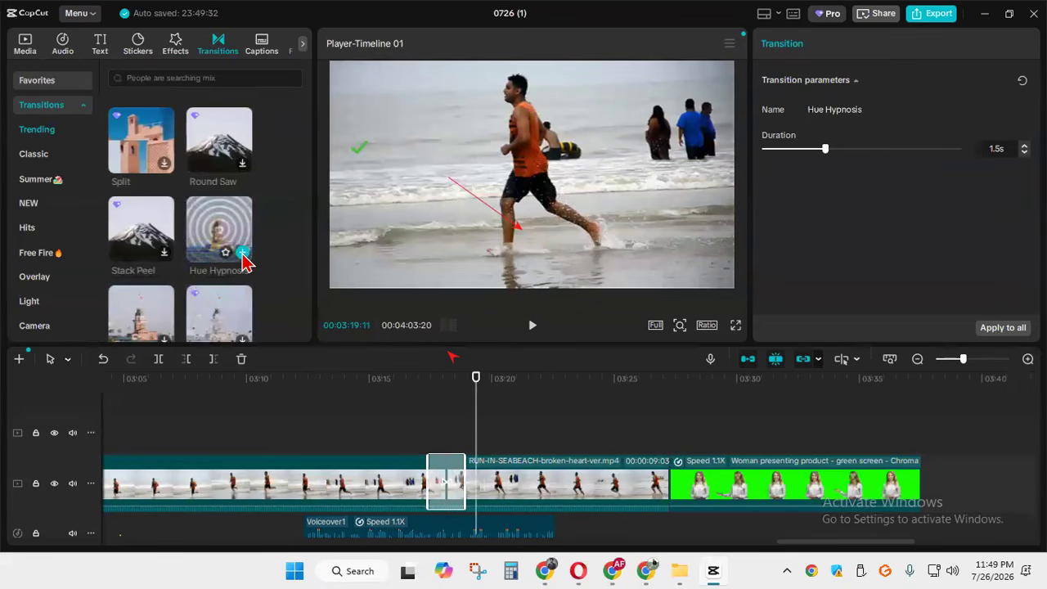
drag(476, 403, 411, 399)
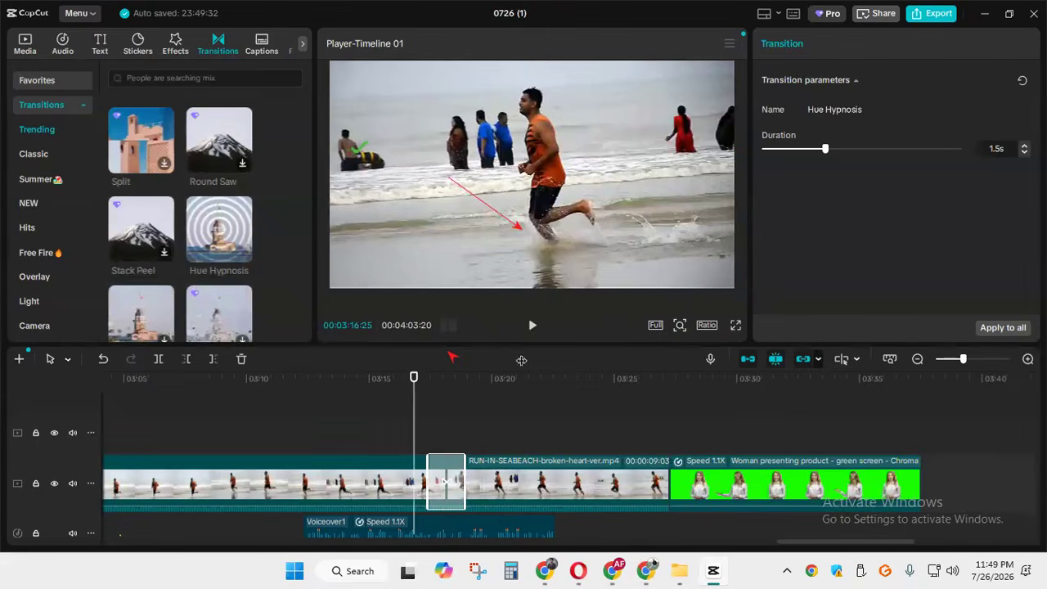
click(527, 332)
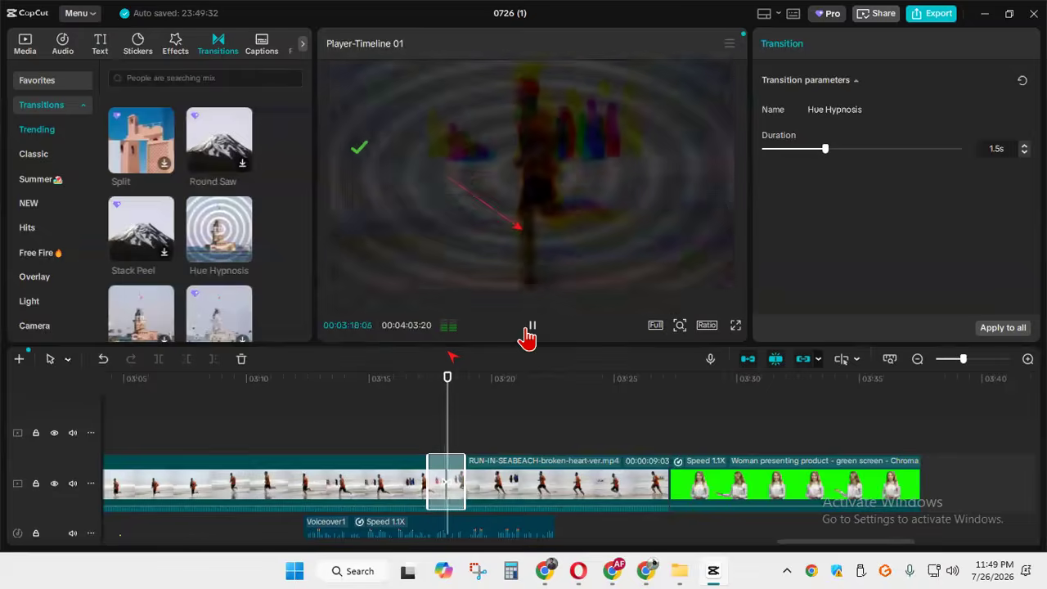
click(527, 334)
mouse_move(234, 239)
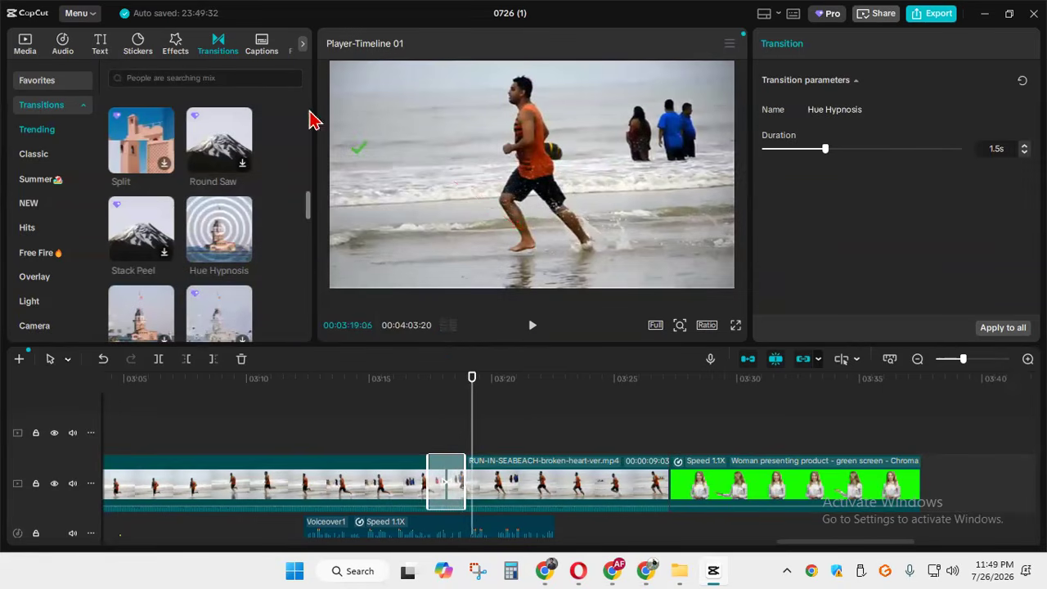
Delete the green-screen presenter clip so the timeline ends with RUN-IN-SEABEACH
click(245, 57)
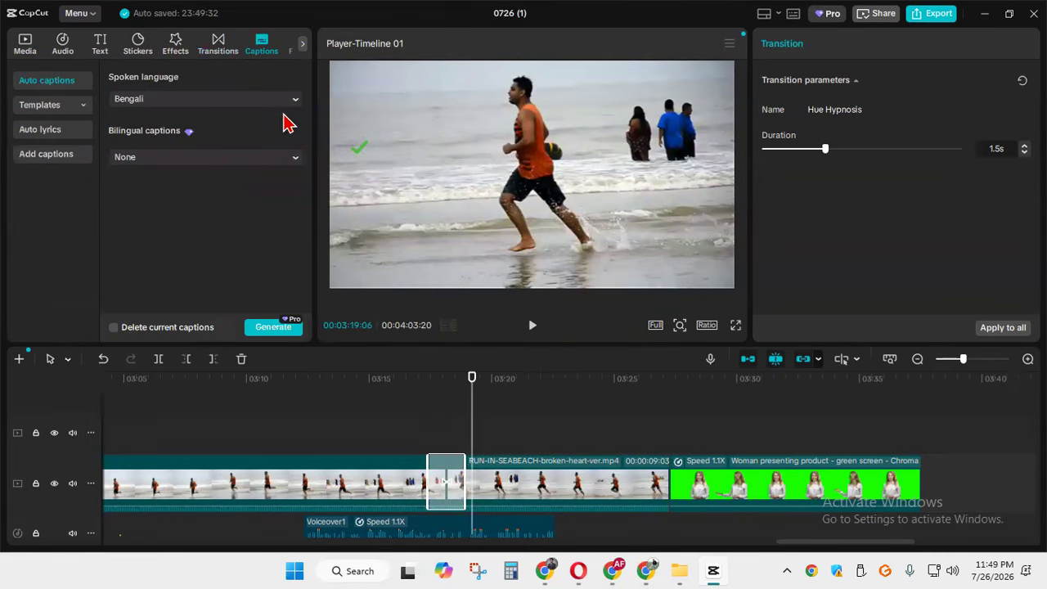
click(303, 47)
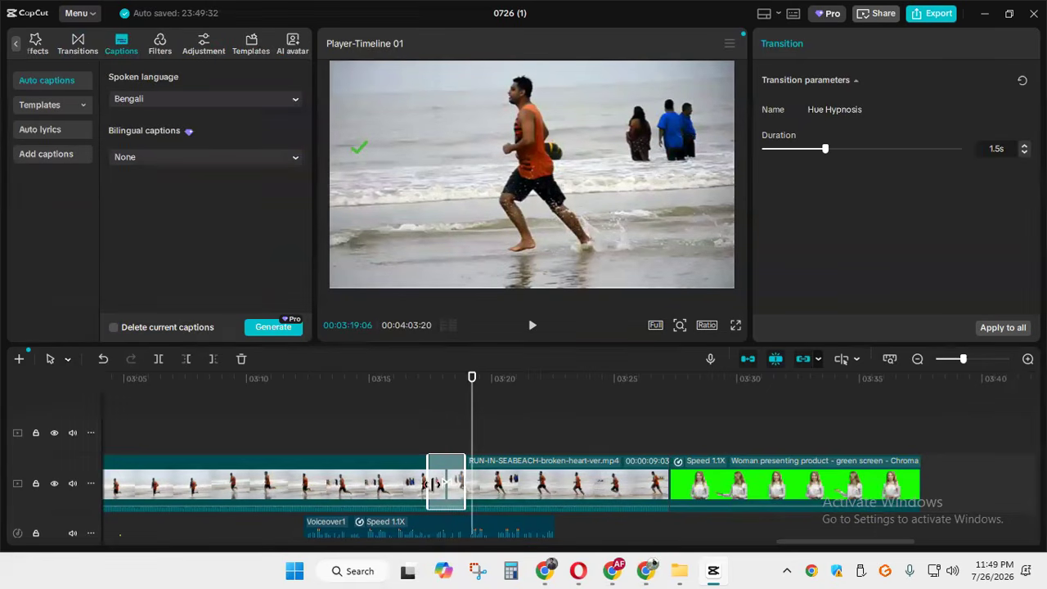
click(474, 498)
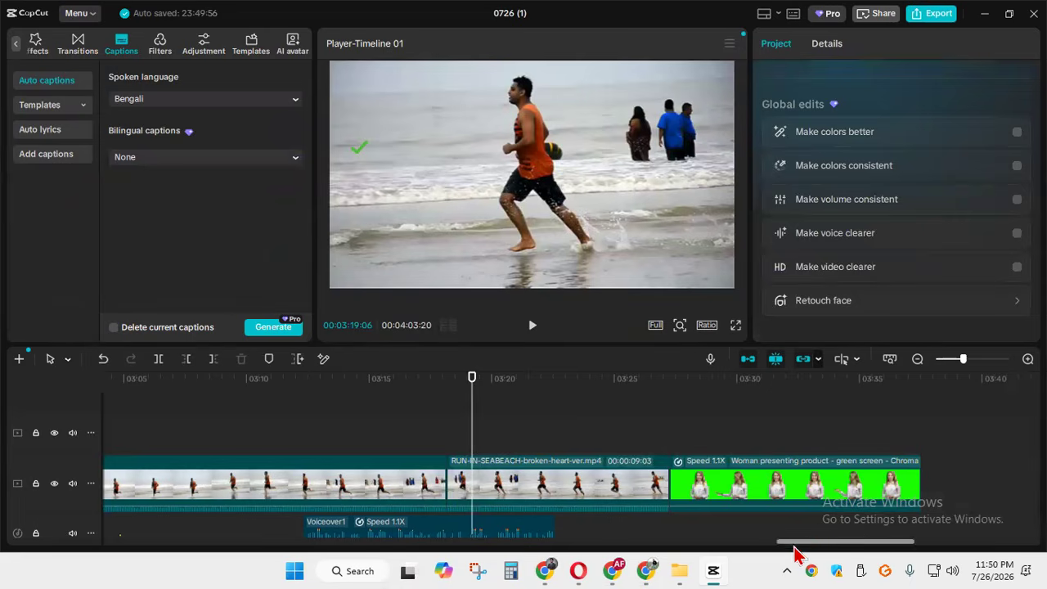
click(786, 495)
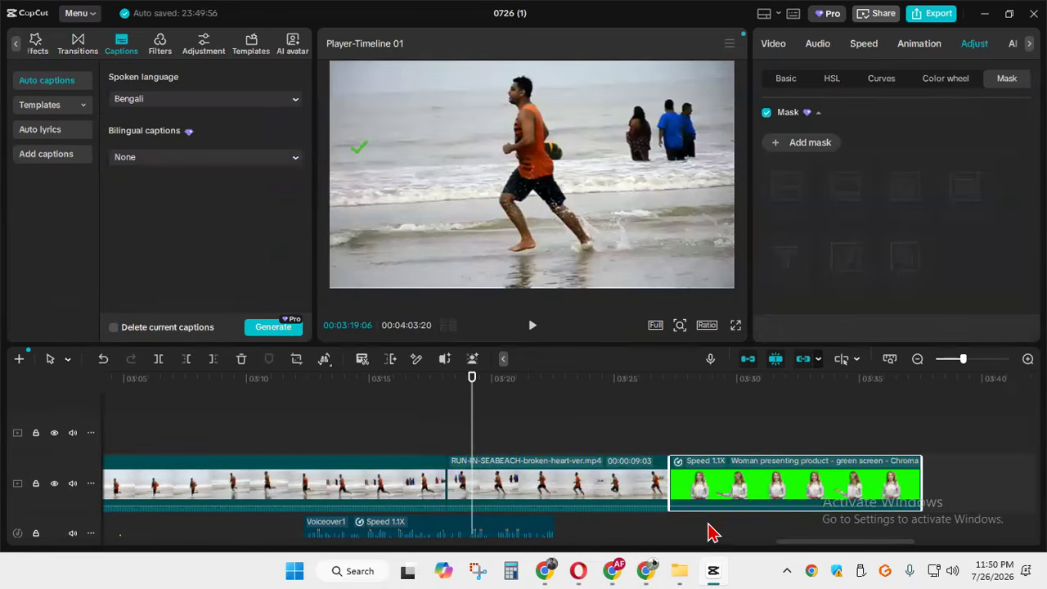
key(Delete)
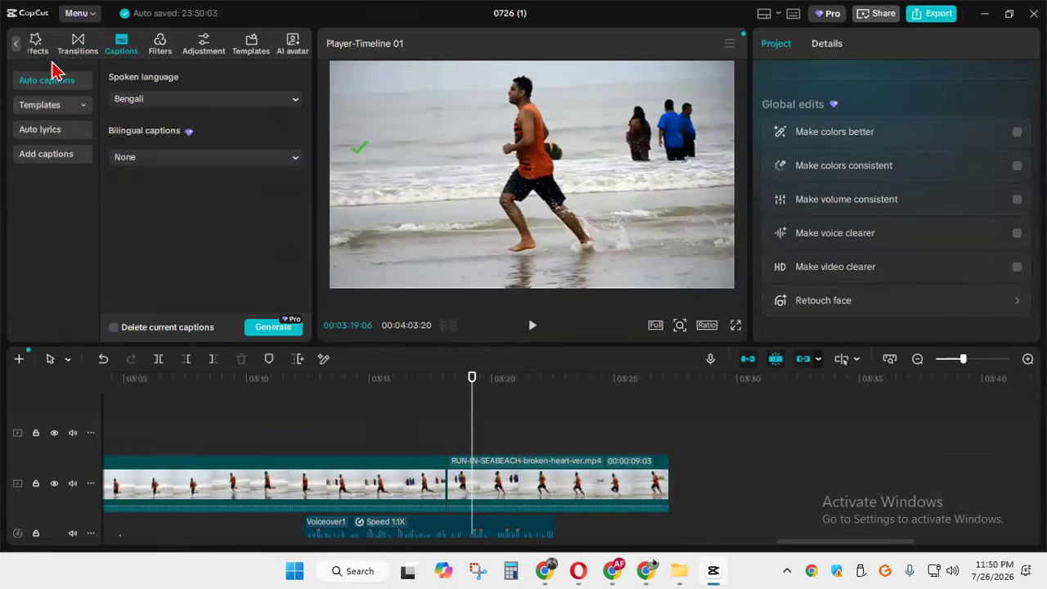
click(18, 46)
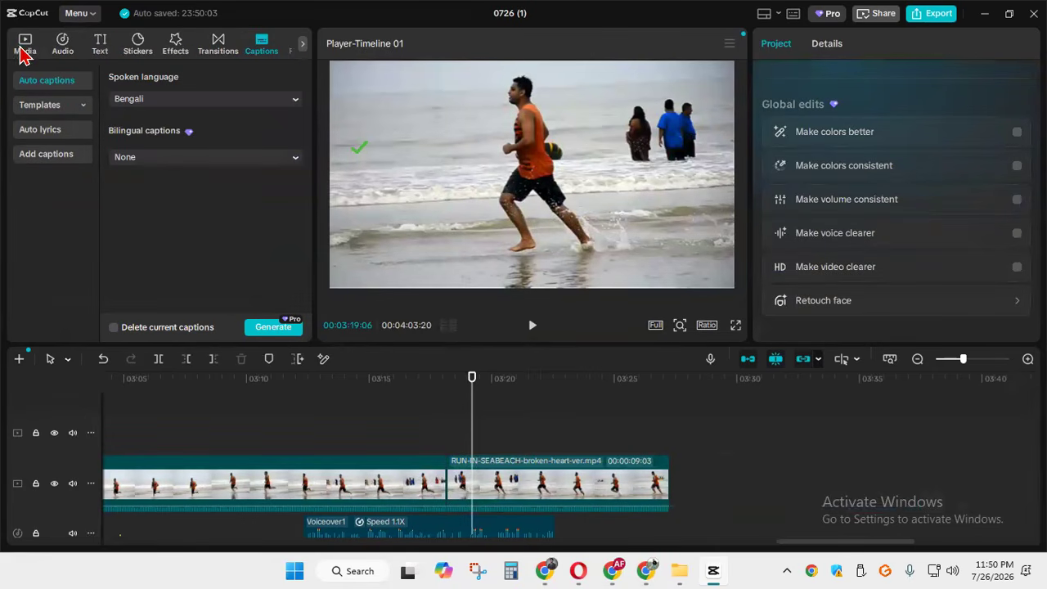
Import the 02:00:28 Class 11 Facebook Part 8 video from the Downloads folder
click(28, 48)
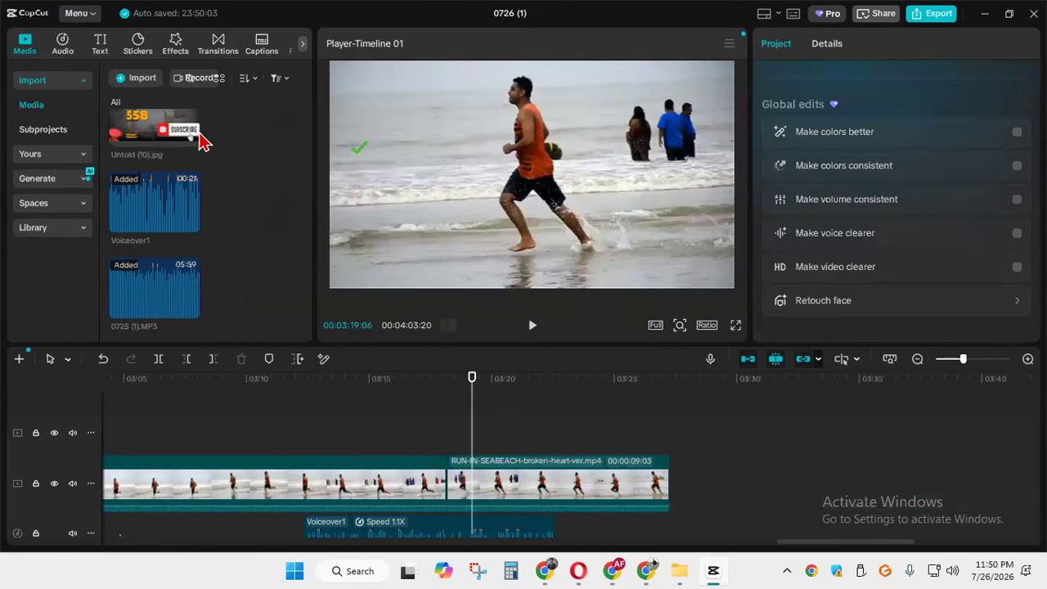
click(136, 78)
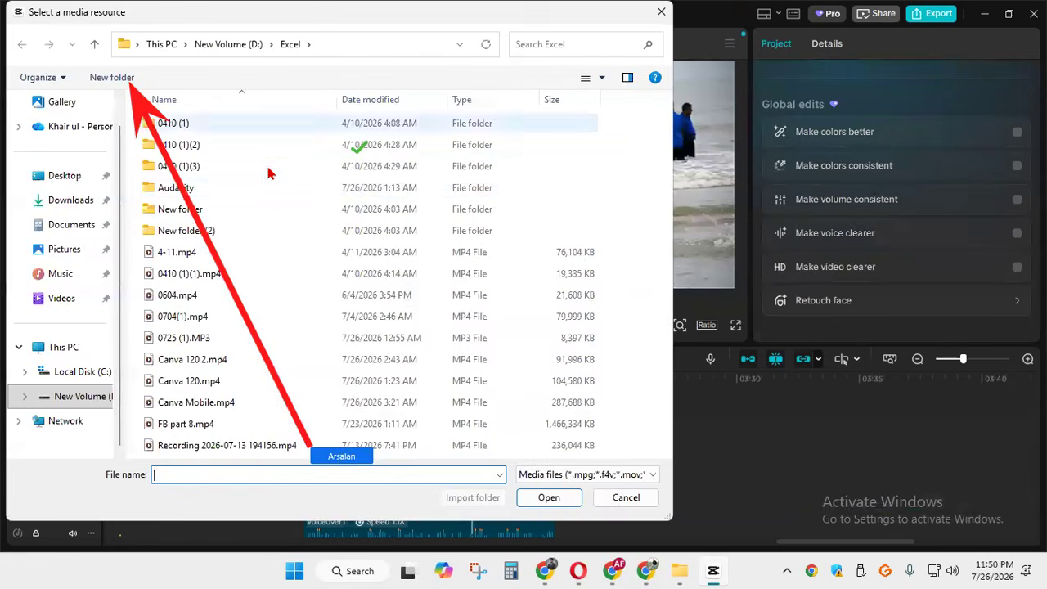
click(69, 204)
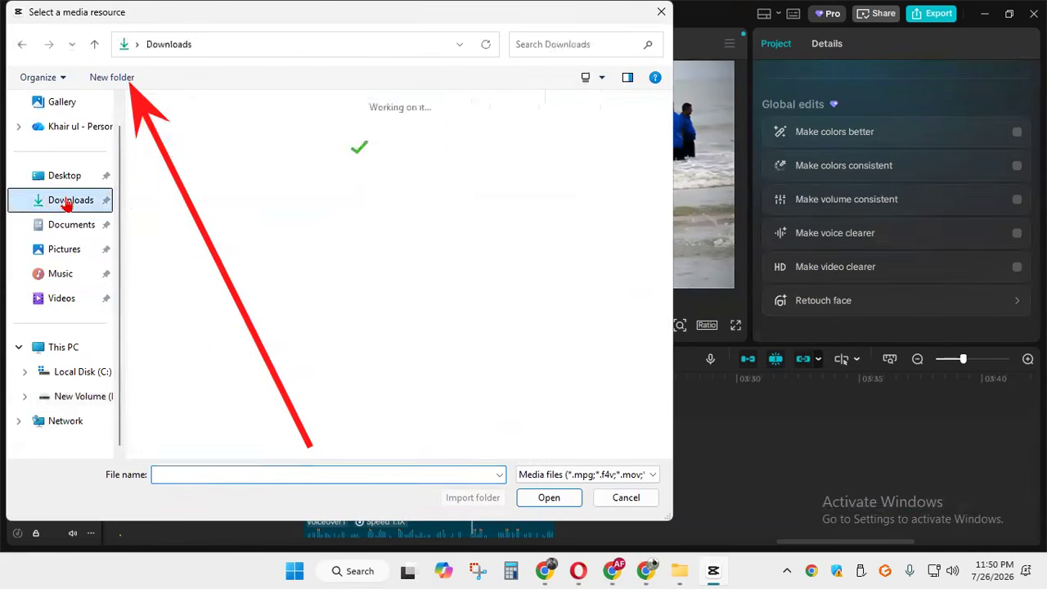
scroll(415, 281, down, 5)
scroll(414, 281, down, 6)
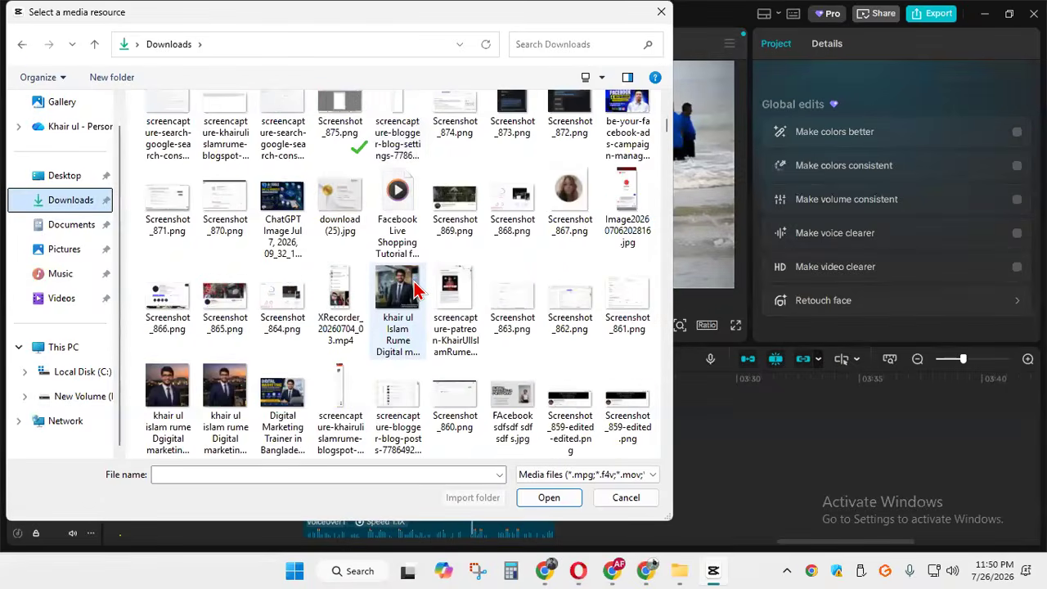
scroll(414, 286, down, 5)
scroll(414, 287, down, 5)
scroll(303, 270, up, 8)
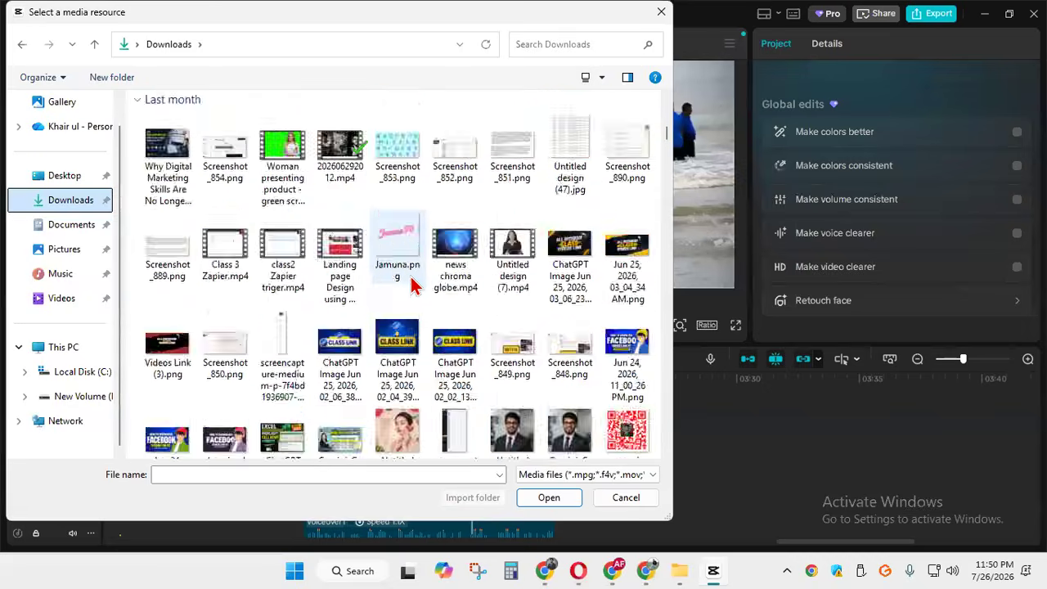
scroll(299, 270, up, 3)
scroll(295, 270, down, 5)
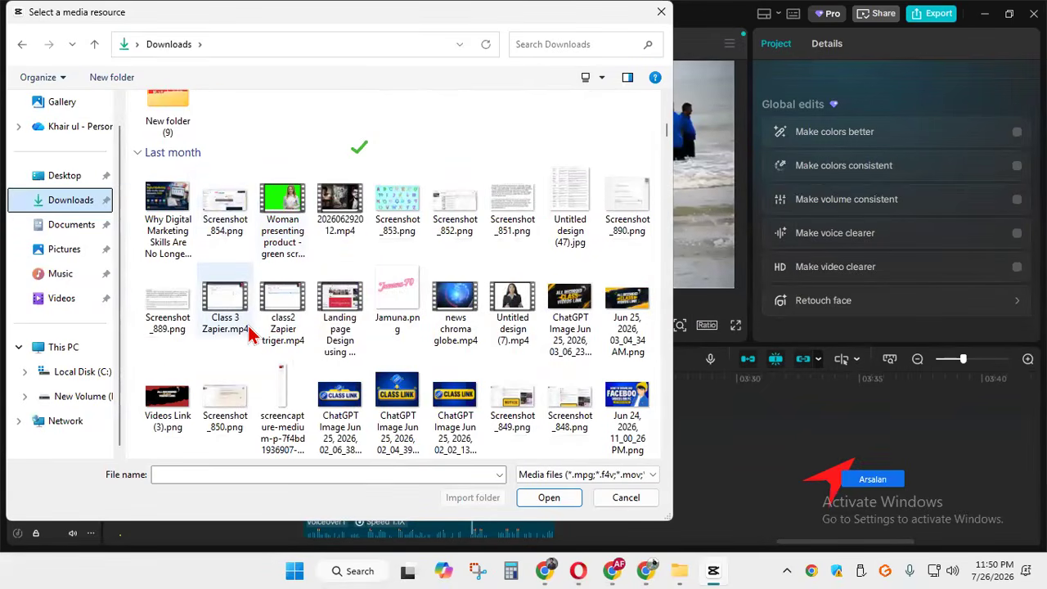
scroll(401, 230, up, 5)
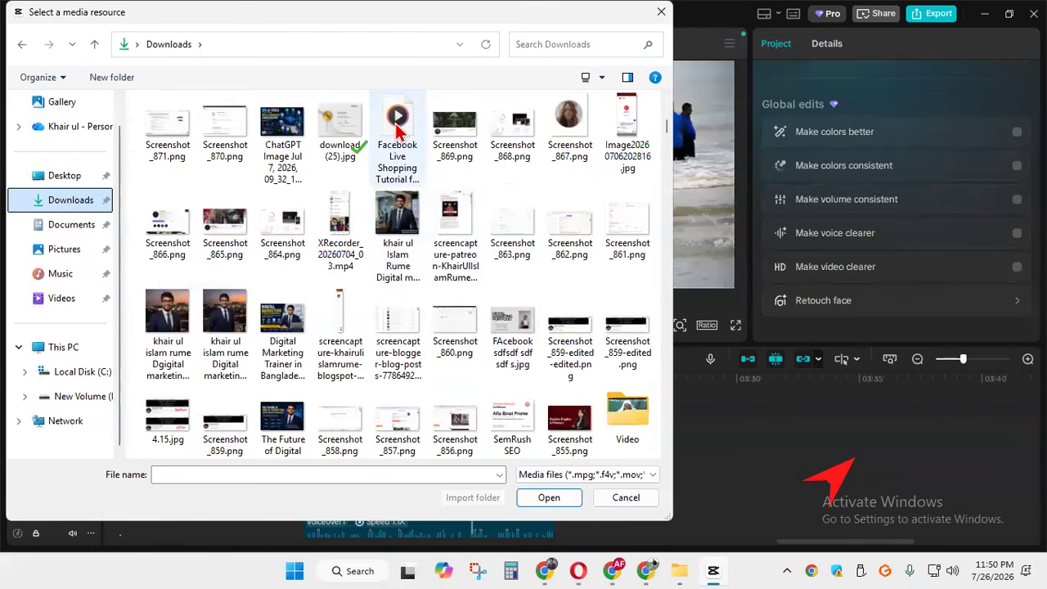
scroll(465, 205, up, 10)
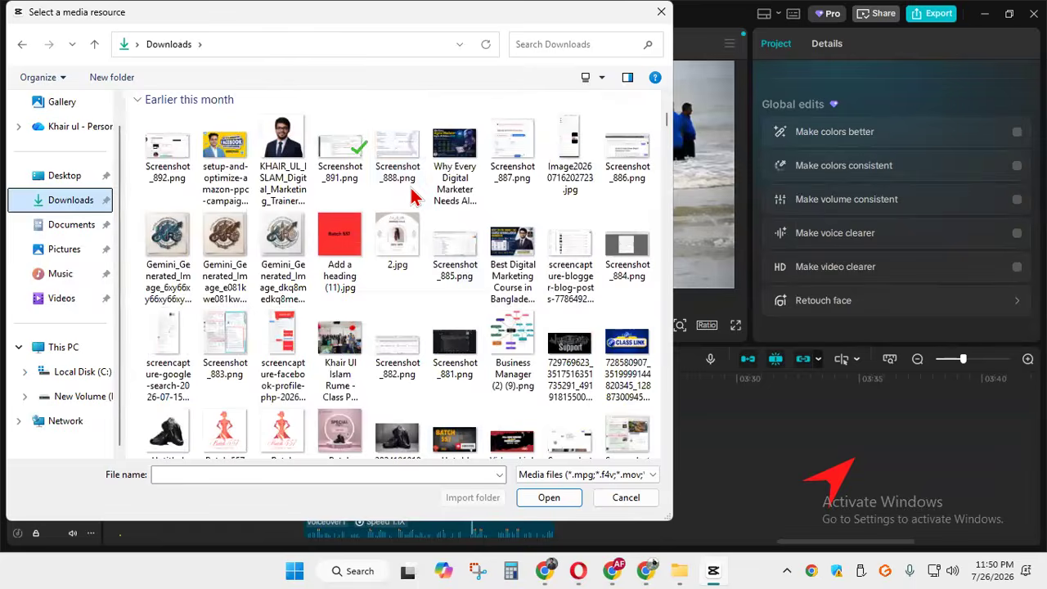
scroll(352, 199, up, 5)
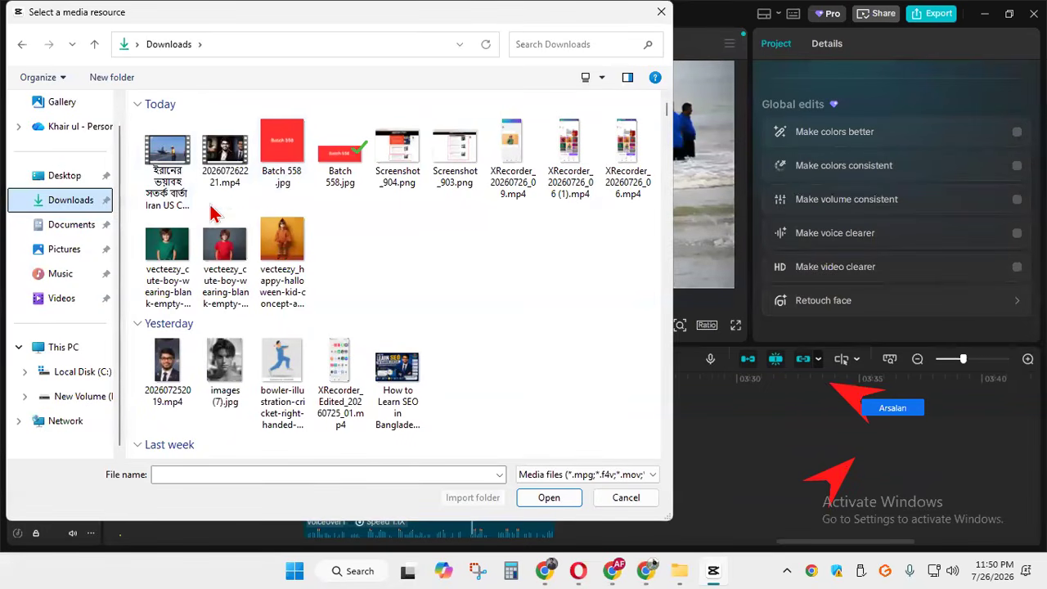
scroll(190, 172, down, 5)
scroll(188, 168, up, 8)
scroll(368, 205, down, 4)
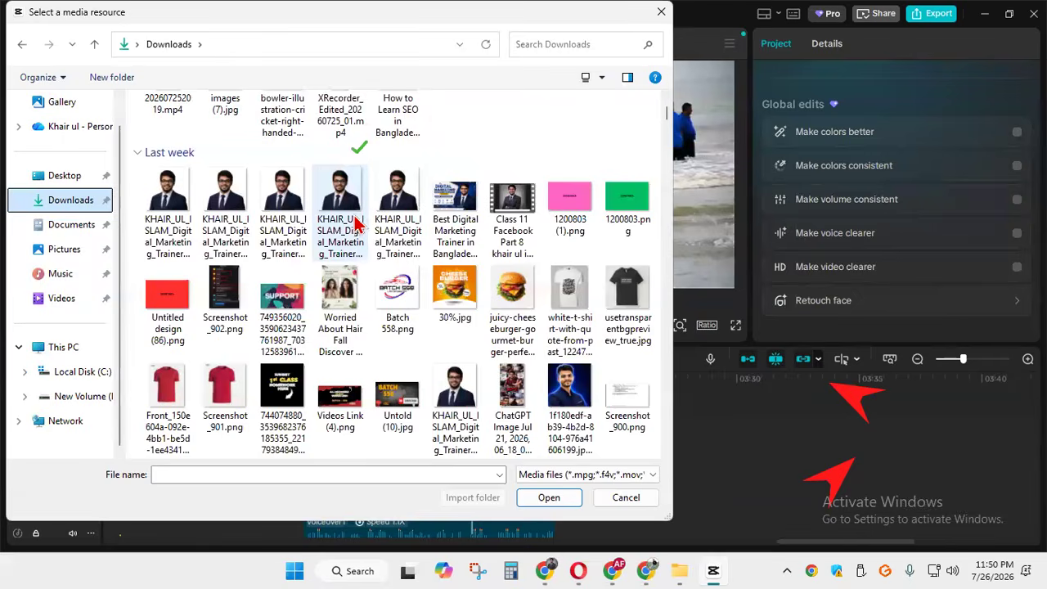
scroll(346, 204, down, 3)
scroll(346, 204, up, 3)
click(512, 159)
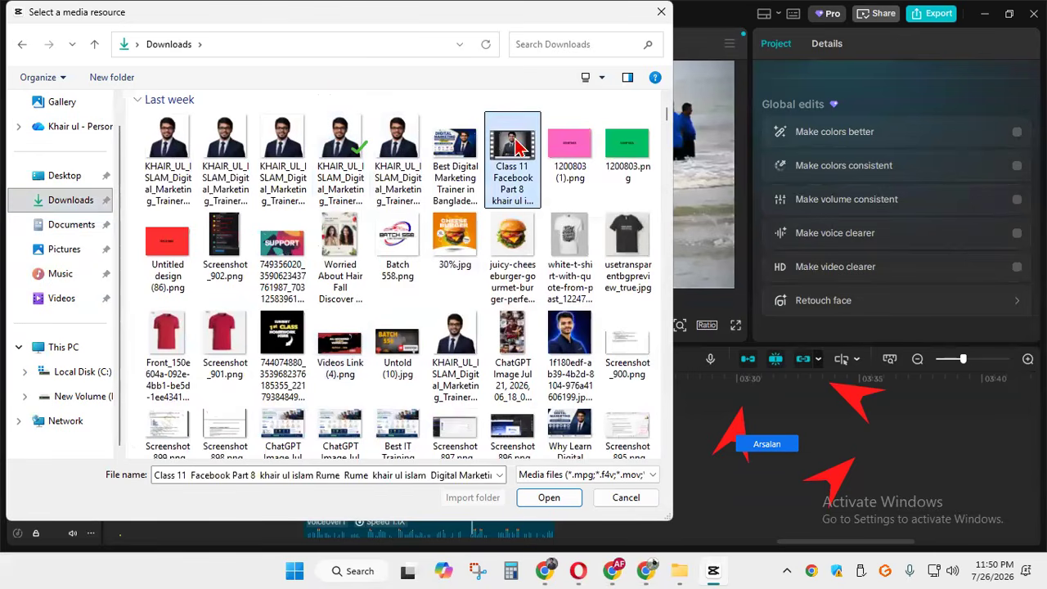
click(548, 498)
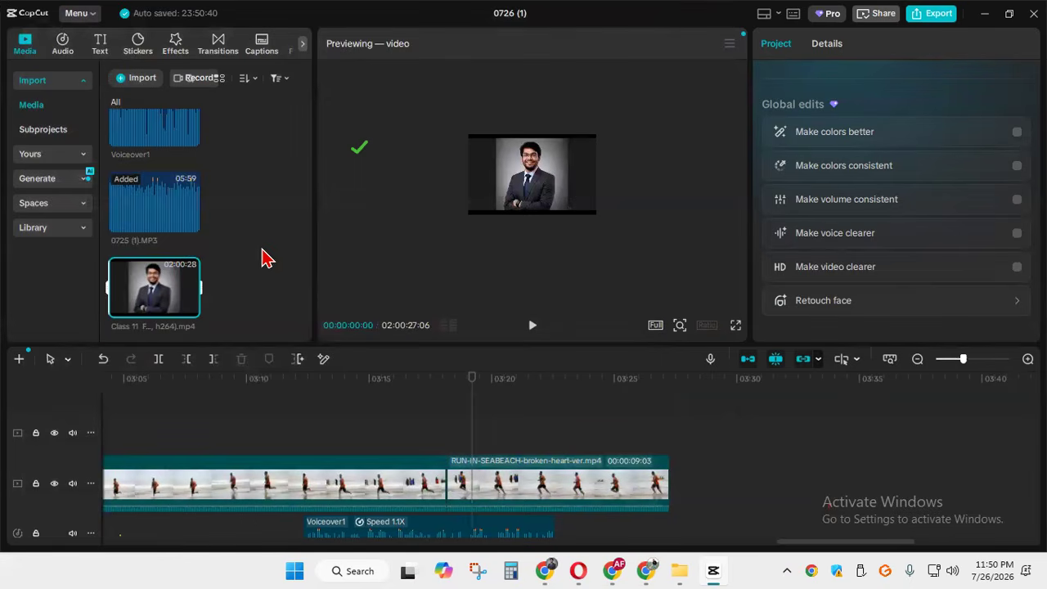
Place the Class 11 clip after the beach clip on the main track, split it, and review
scroll(275, 249, up, 2)
scroll(286, 234, up, 3)
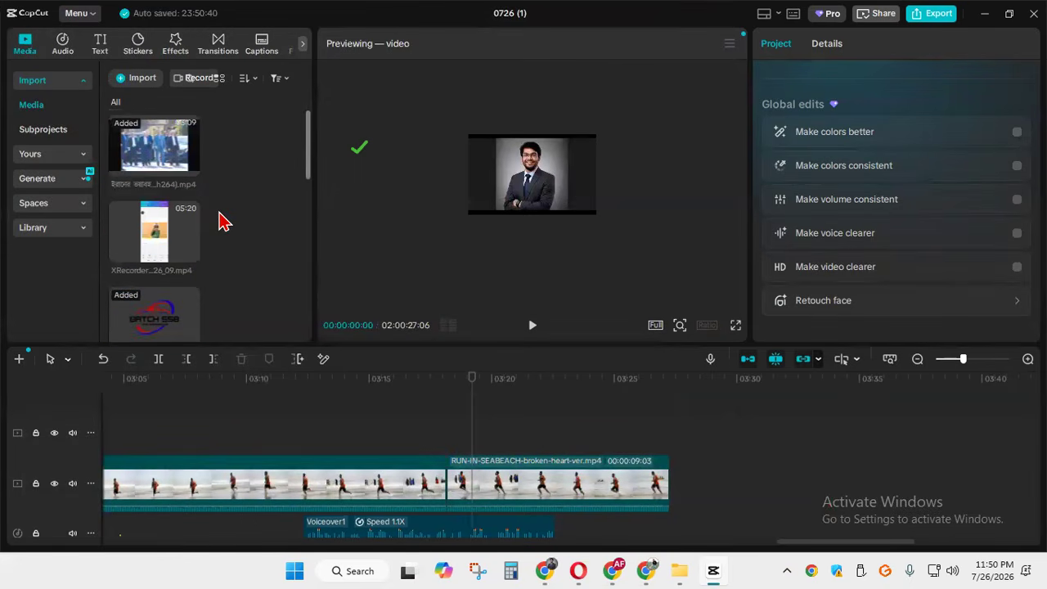
scroll(210, 259, down, 5)
drag(185, 319, 734, 479)
drag(493, 416, 789, 422)
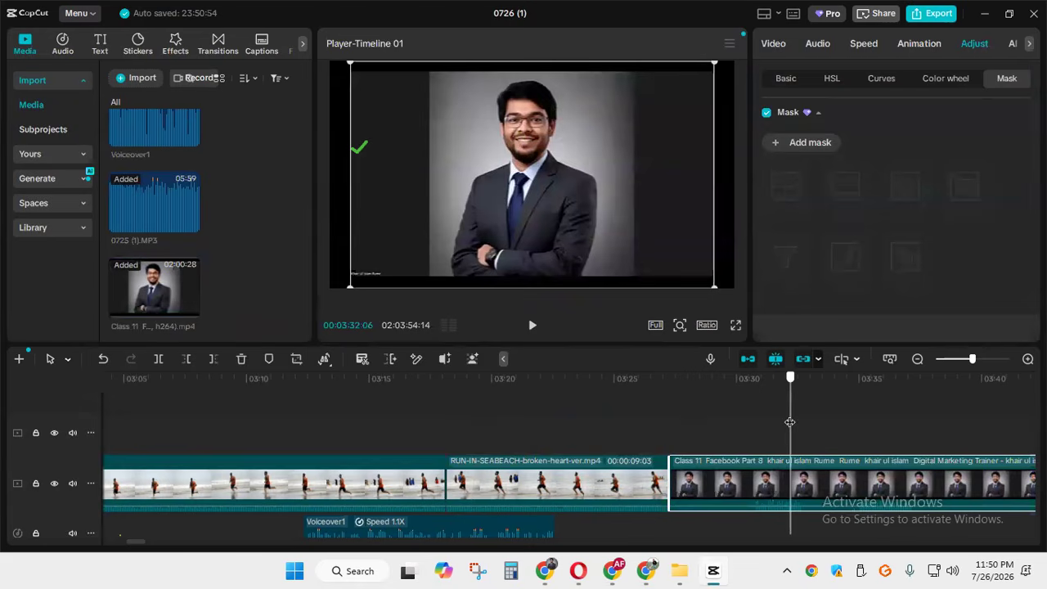
click(159, 361)
key(Delete)
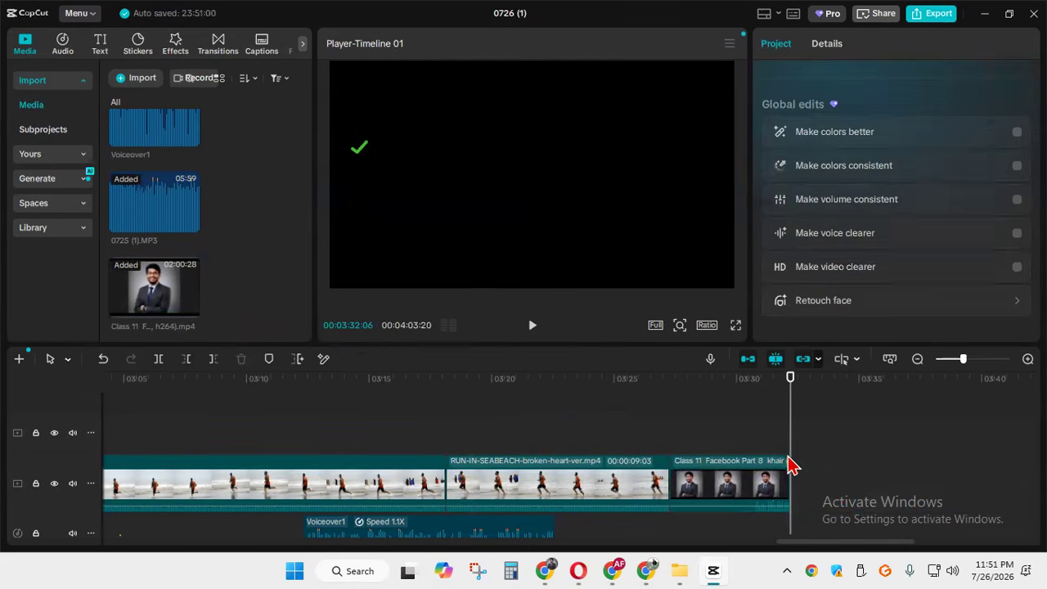
drag(781, 429, 675, 429)
click(702, 488)
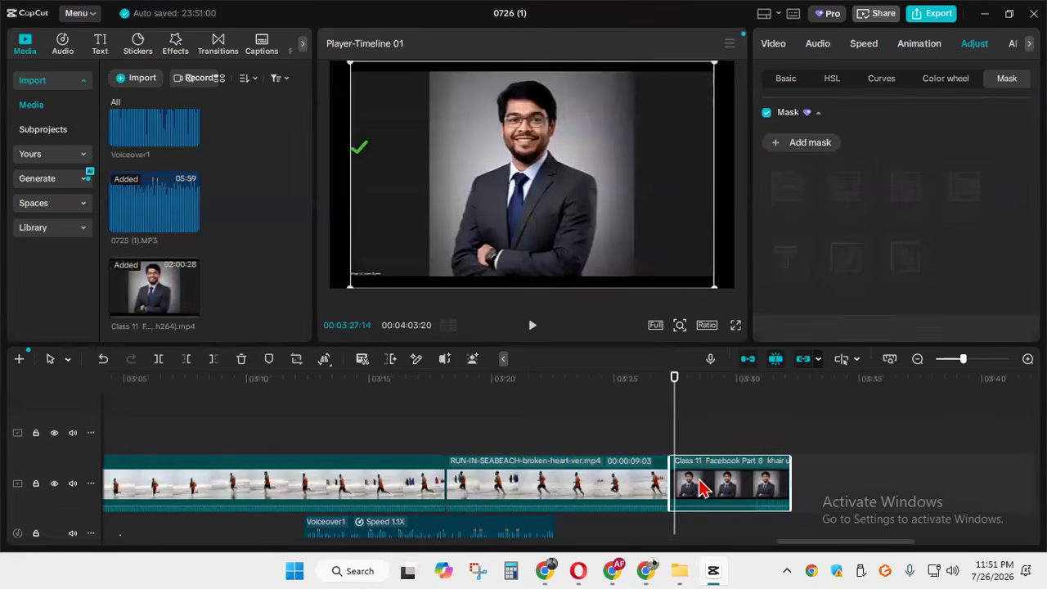
click(533, 326)
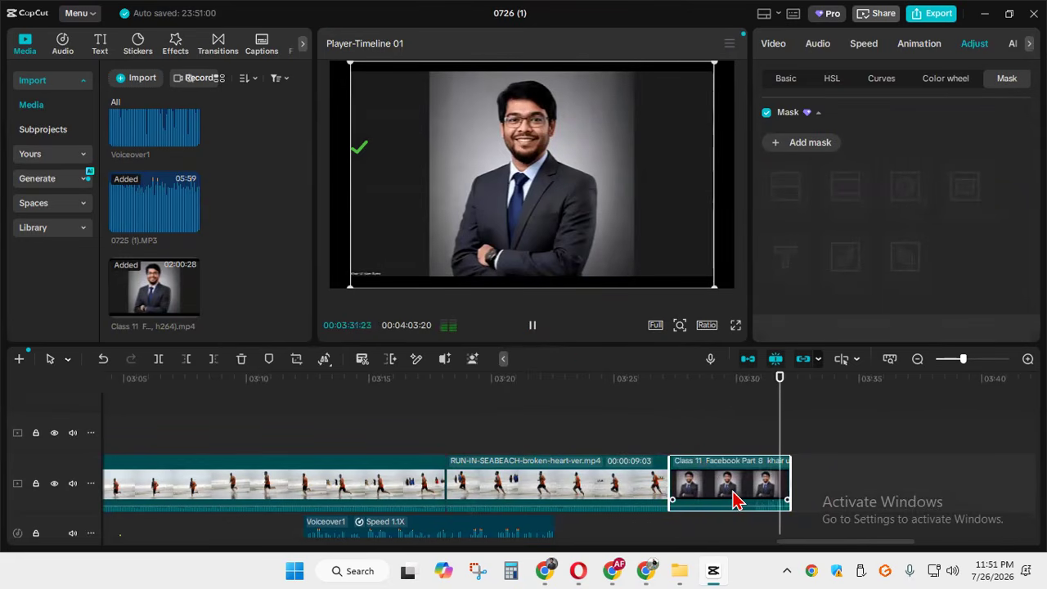
Undo the deletion and remove the short opening piece so the clip slides left
key(ctrl+z)
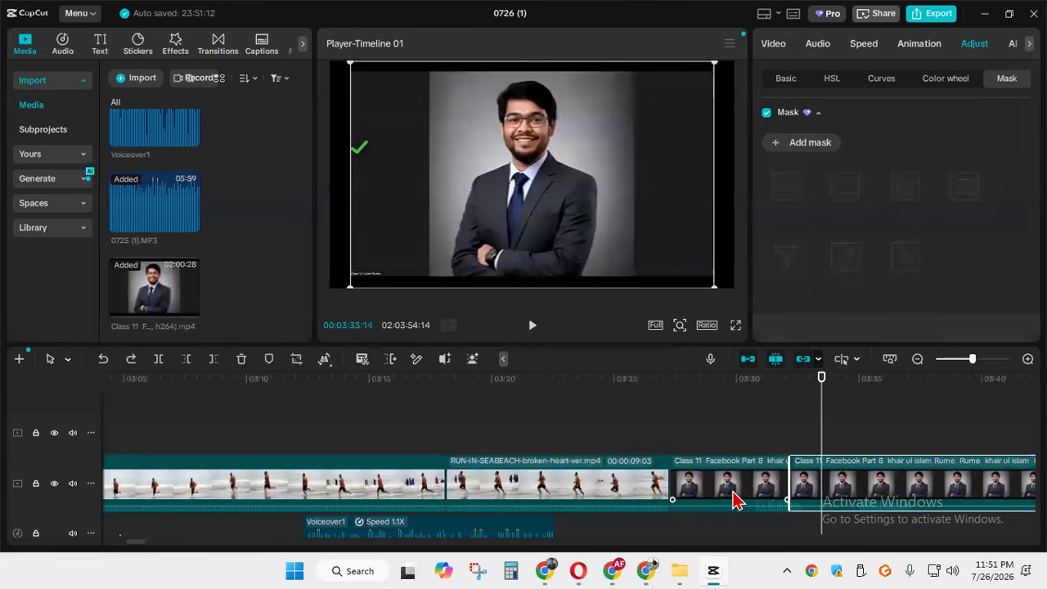
click(746, 481)
key(Delete)
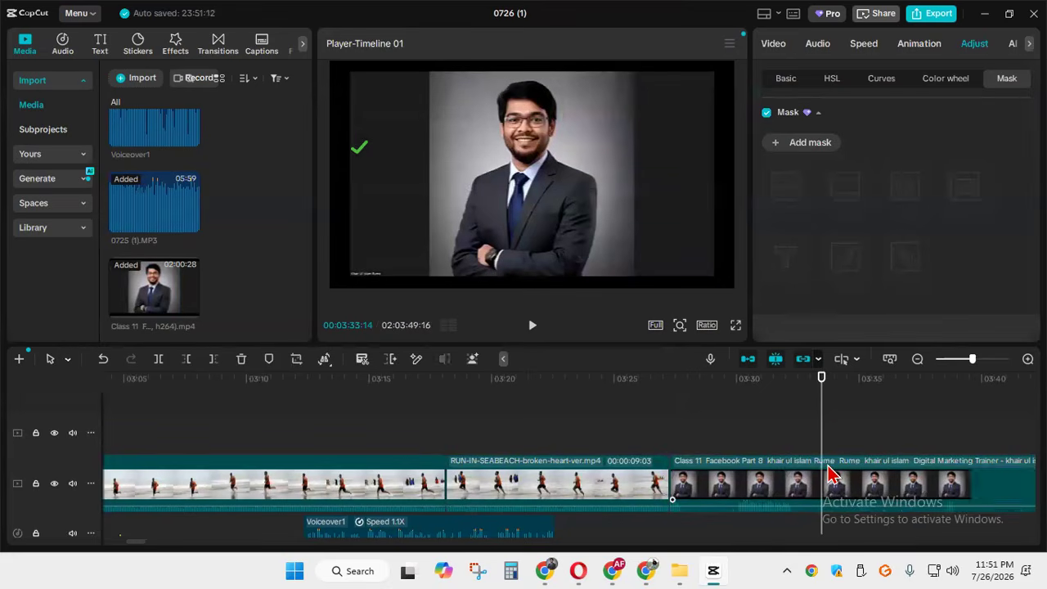
drag(823, 412, 941, 400)
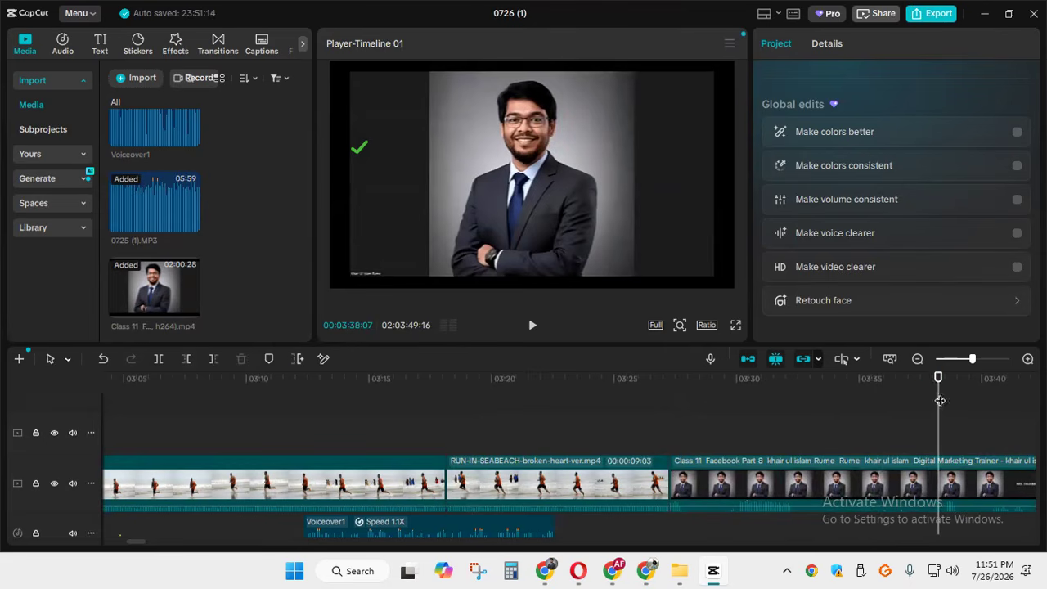
Split the Class 11 clip at 03:51 and delete the rest, leaving a 04:03:20 project
click(917, 360)
drag(935, 398, 966, 398)
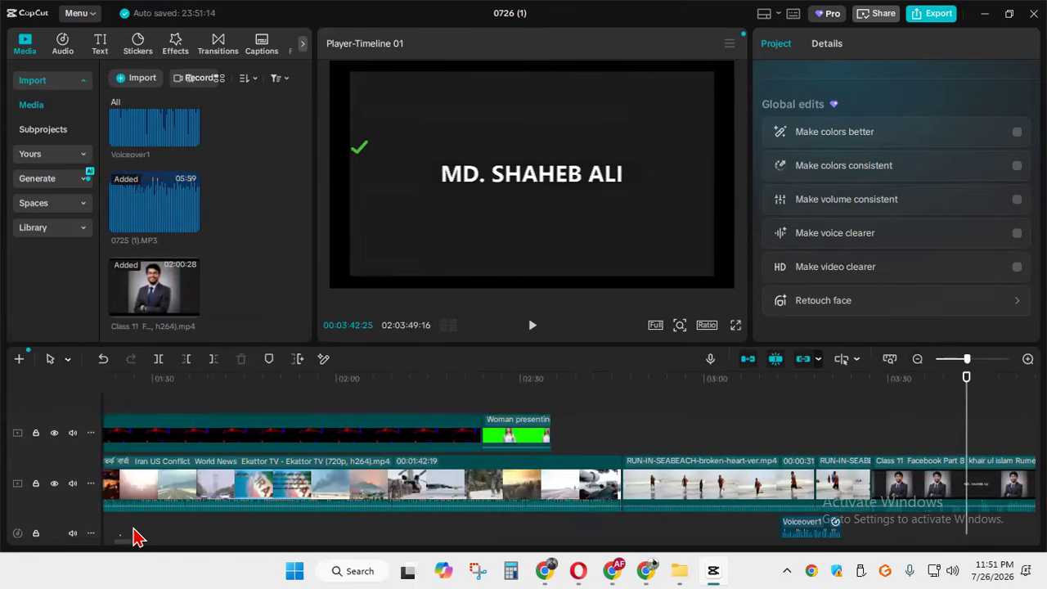
scroll(126, 548, left, 5)
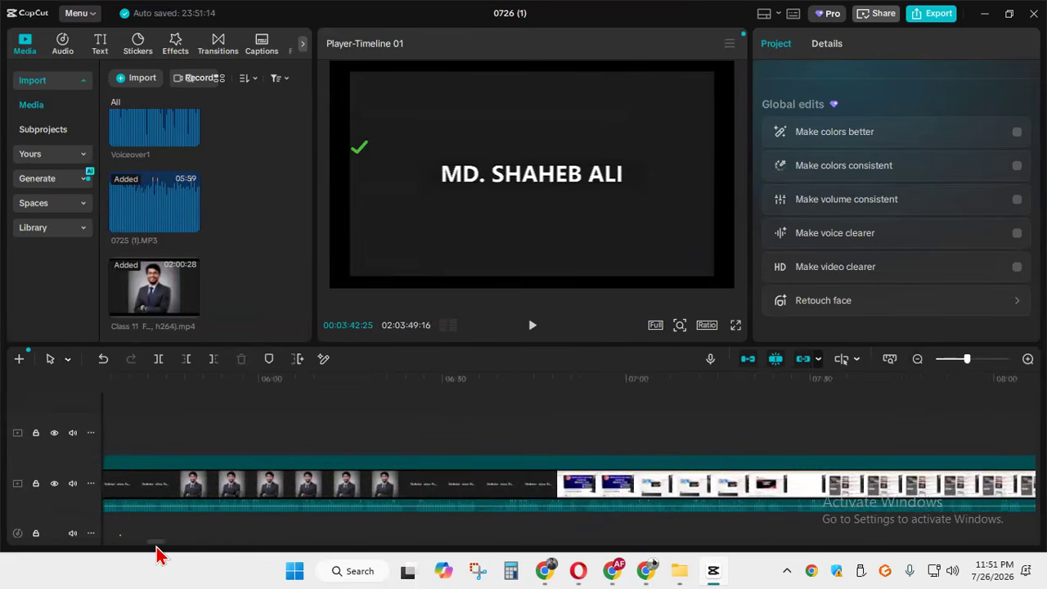
scroll(119, 547, right, 12)
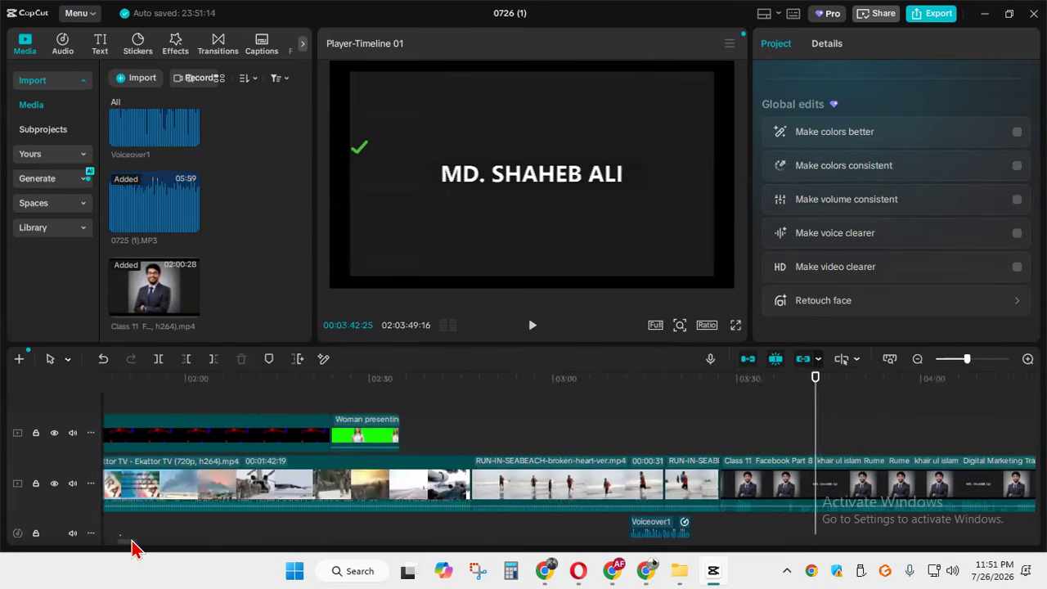
drag(666, 419, 714, 430)
click(159, 360)
click(870, 497)
key(Delete)
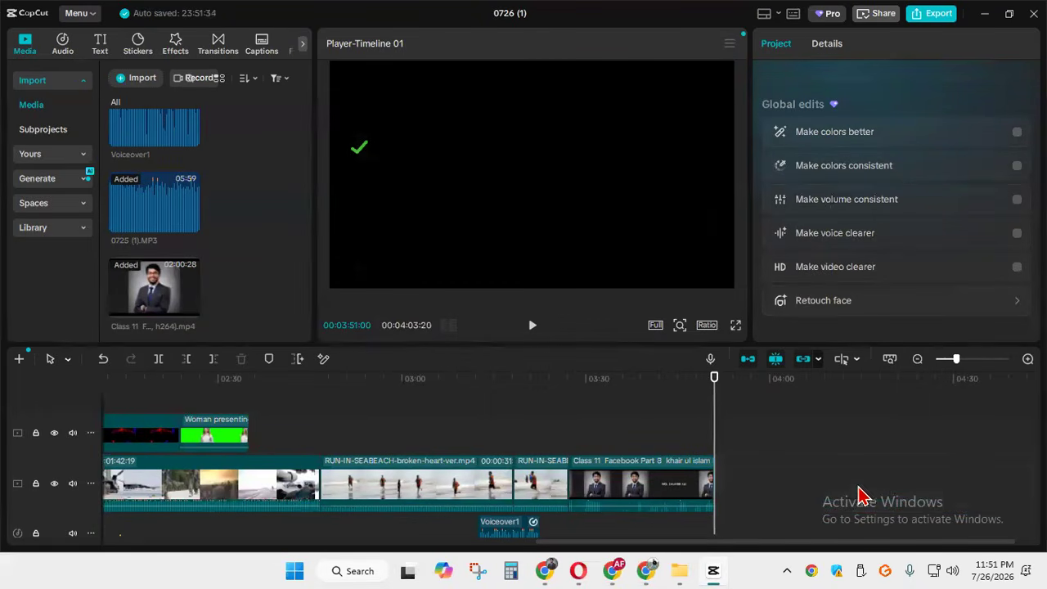
drag(696, 425, 577, 436)
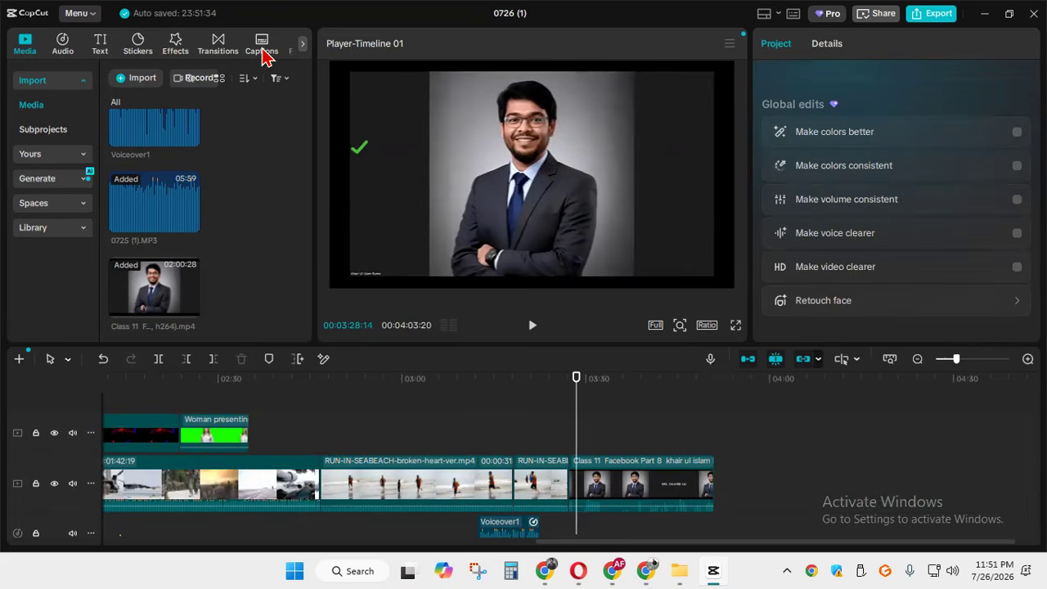
Generate auto captions for the Class 11 clip with Bengali as the spoken language
click(622, 493)
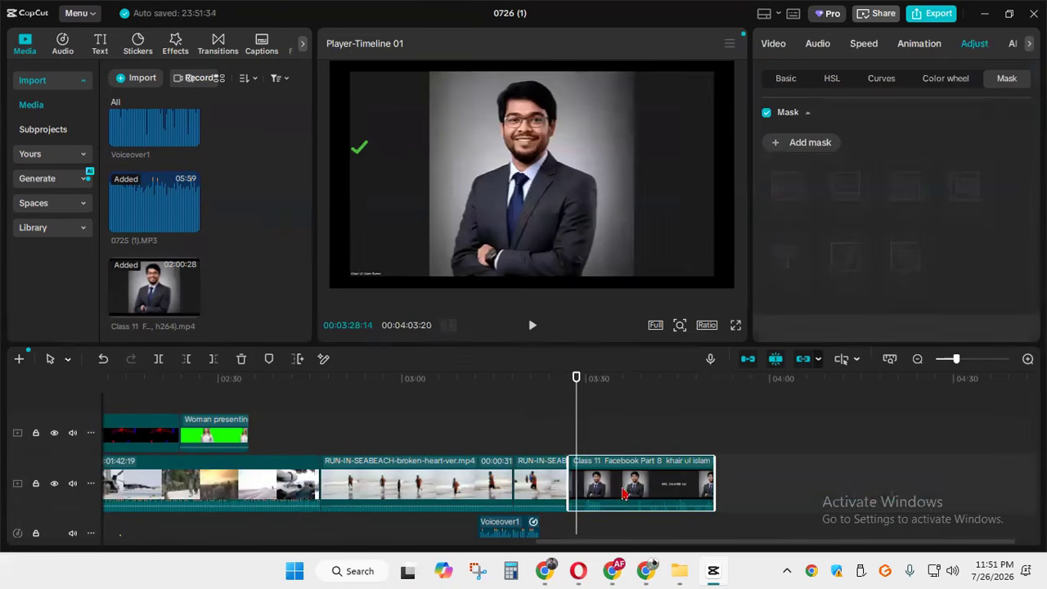
click(260, 51)
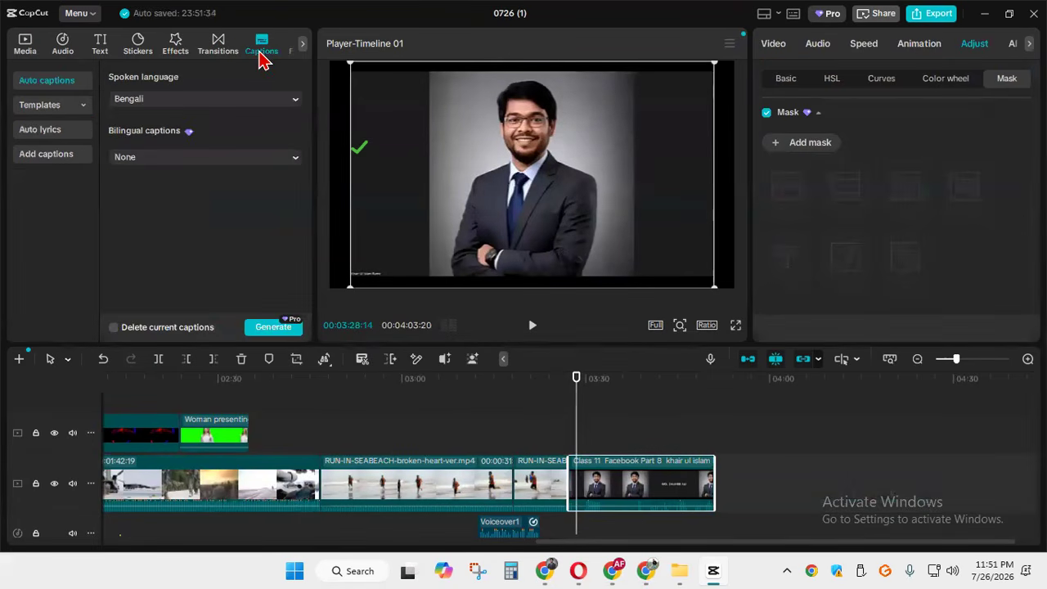
click(245, 99)
click(250, 105)
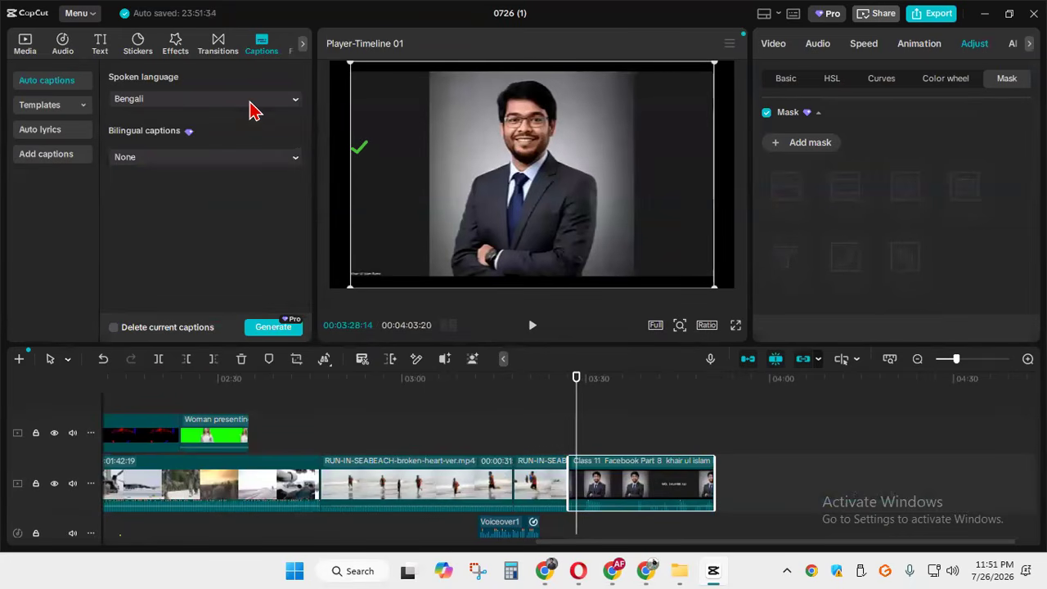
click(260, 334)
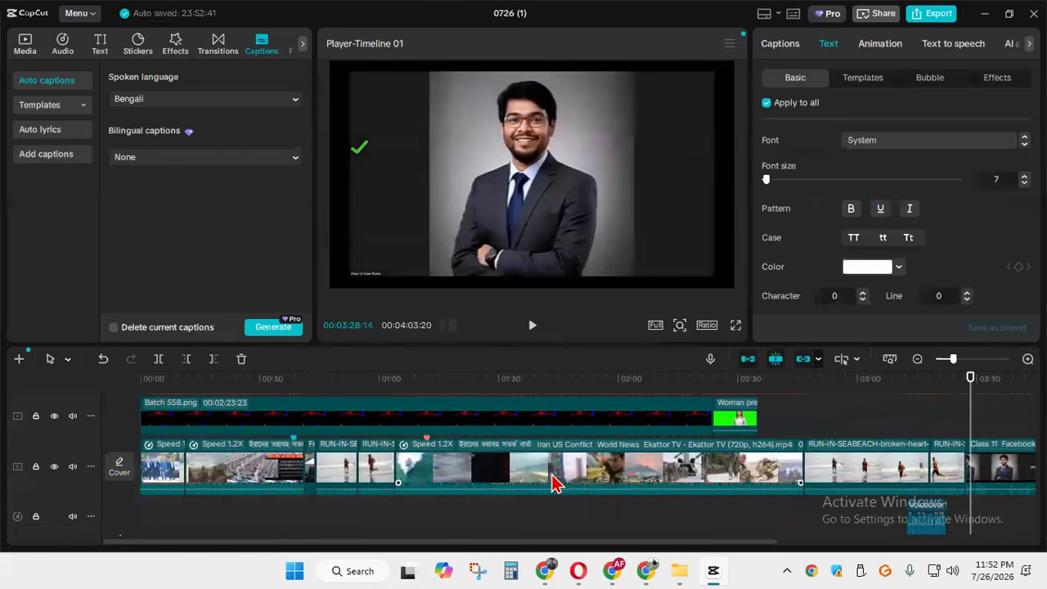
Select the early caption clips on the text track and return the playhead to the presenter clip
scroll(553, 482, down, 3)
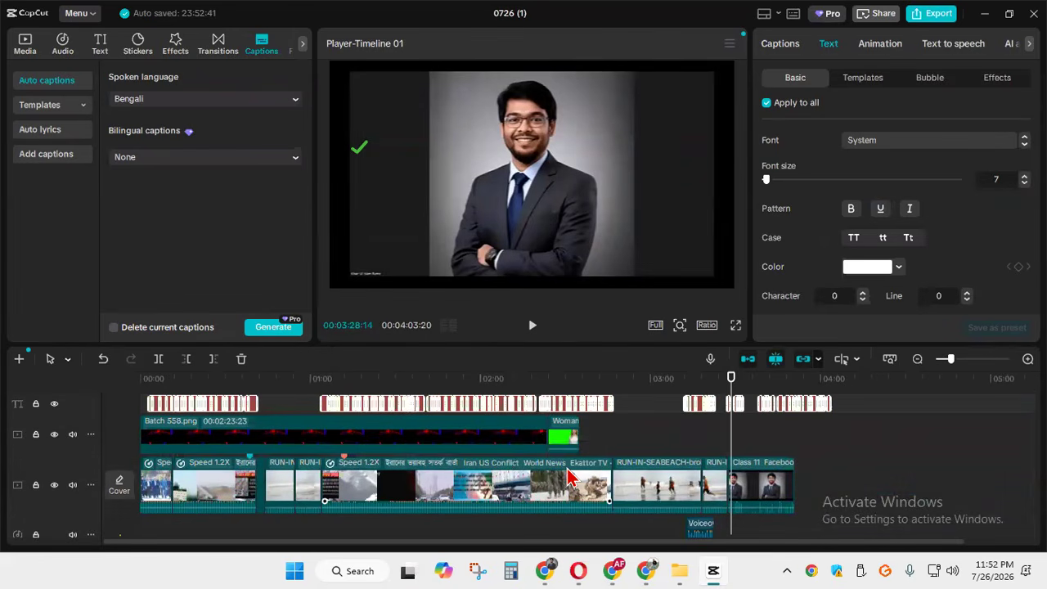
scroll(569, 473, down, 1)
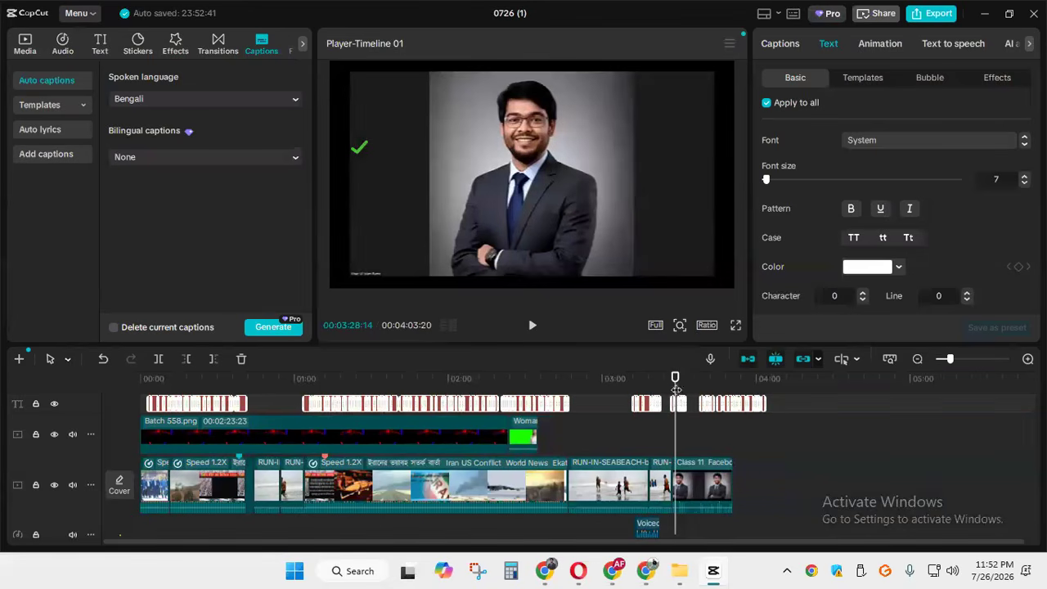
click(682, 394)
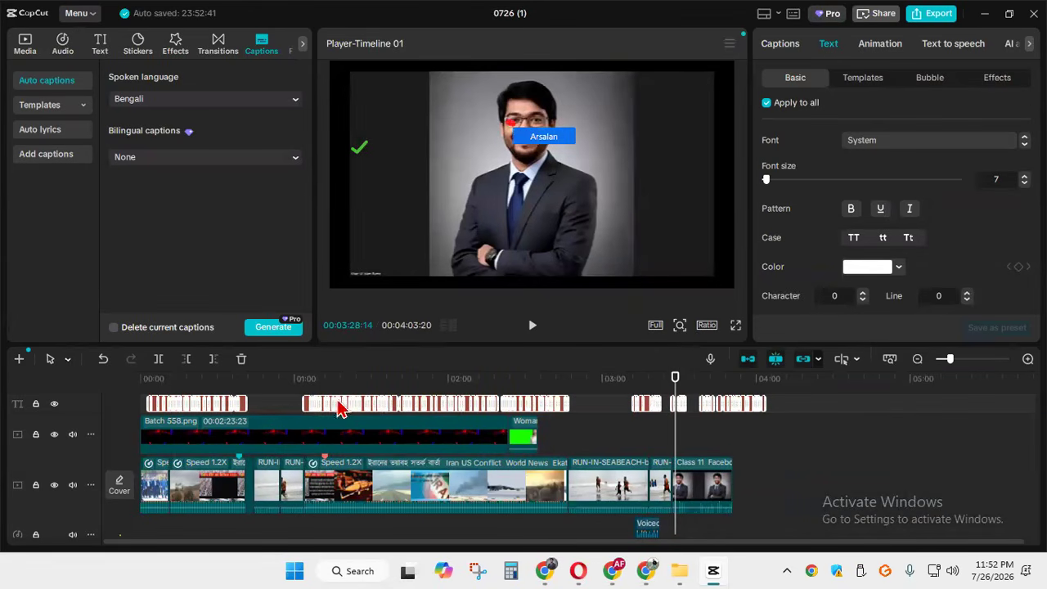
click(133, 412)
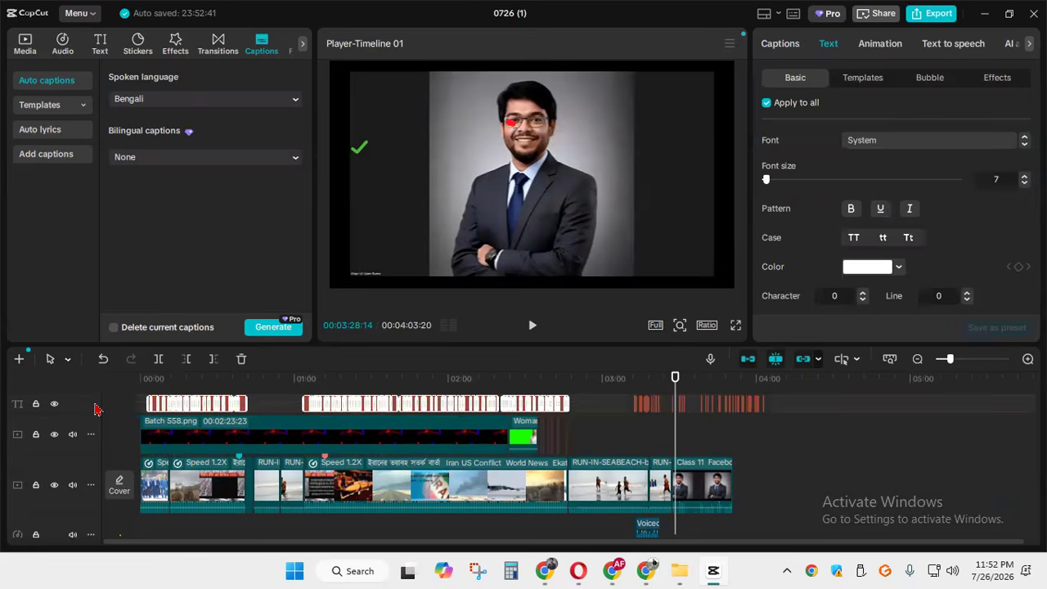
mouse_move(671, 393)
mouse_down()
mouse_move(642, 391)
mouse_move(681, 389)
mouse_move(672, 384)
mouse_up()
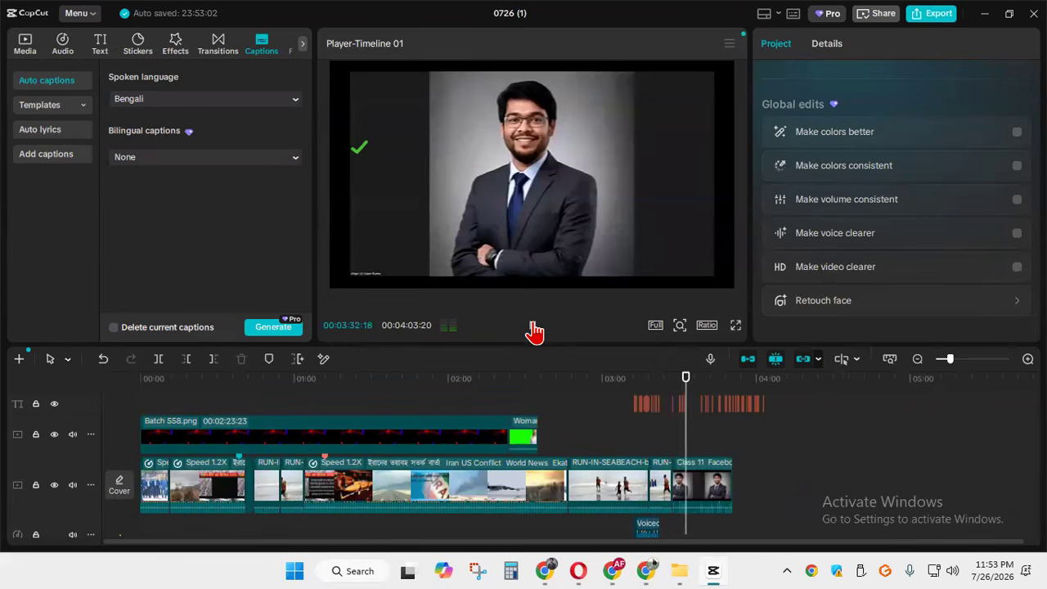
Select all remaining caption clips, apply the plain white preset style and preview it around 03:27
click(532, 325)
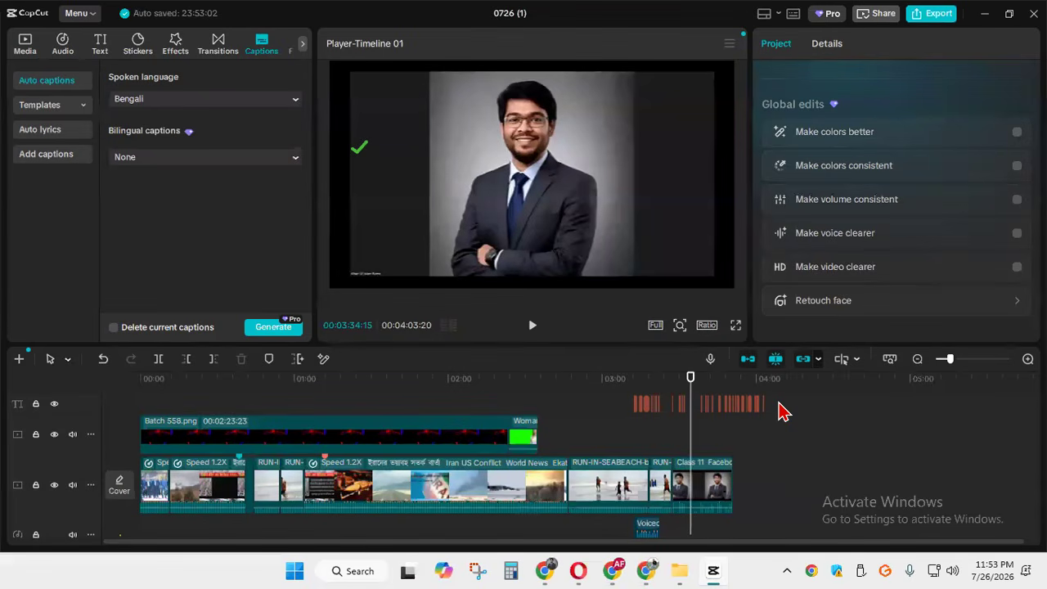
click(1028, 358)
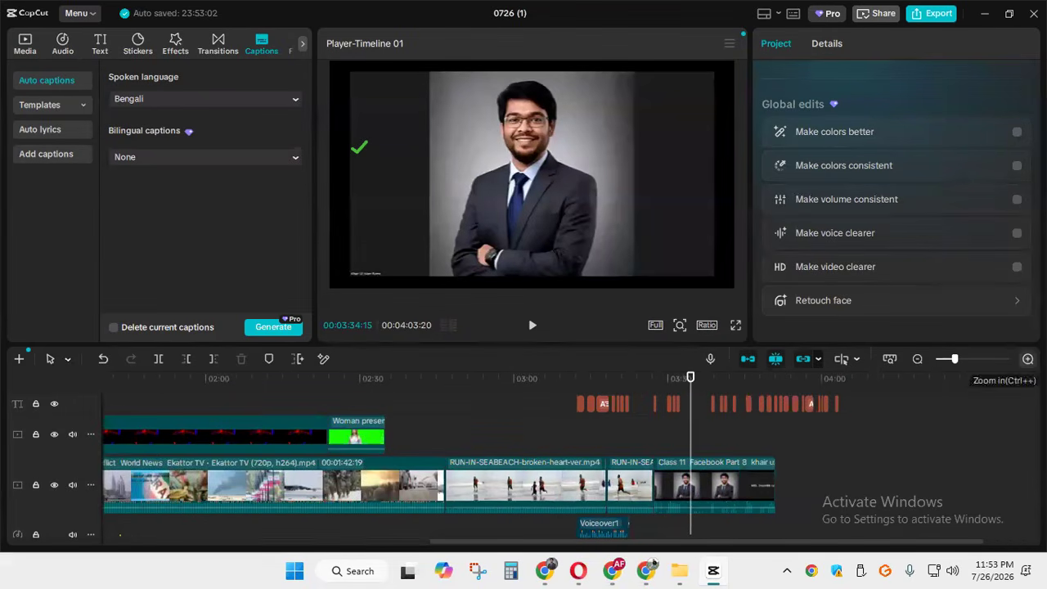
drag(859, 412, 581, 417)
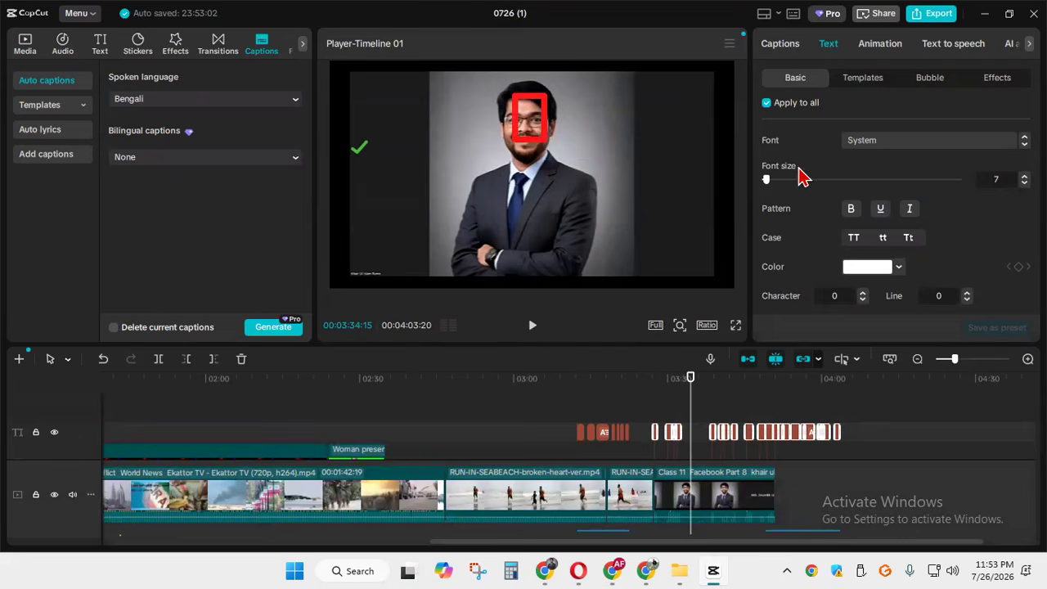
scroll(894, 233, down, 5)
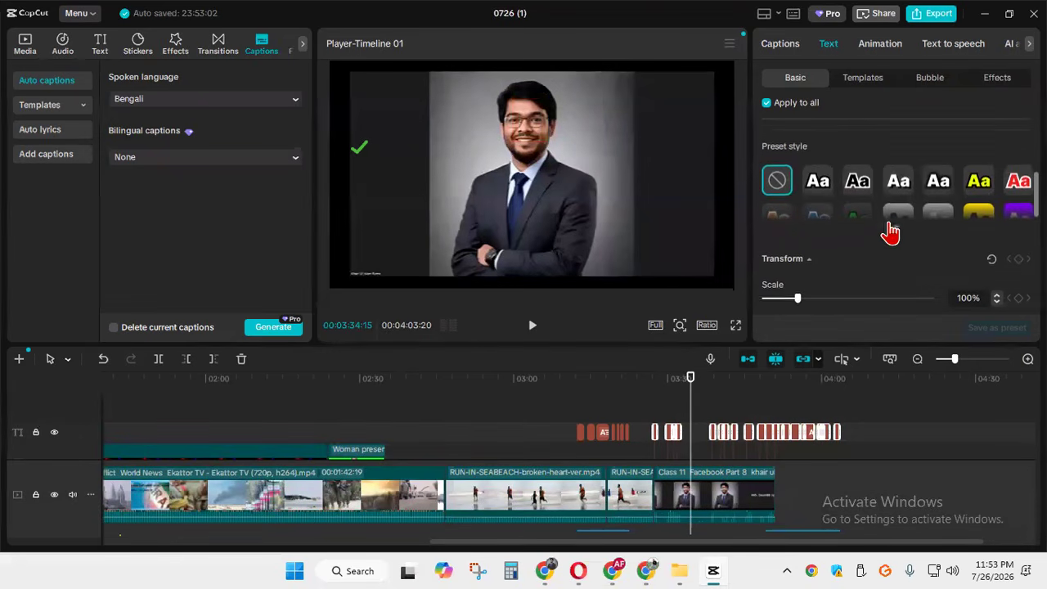
click(823, 187)
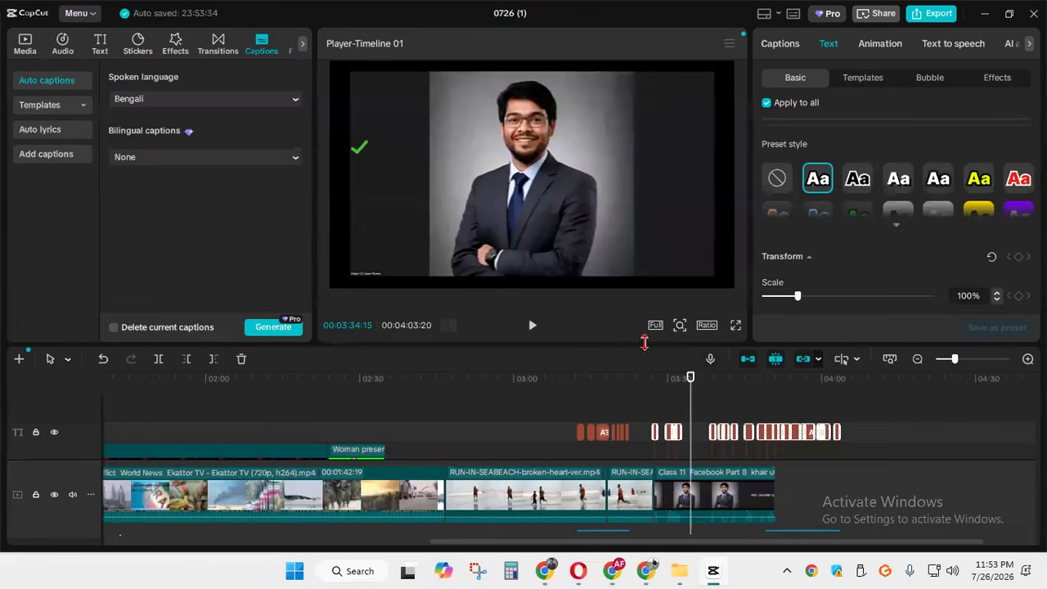
drag(695, 394, 654, 395)
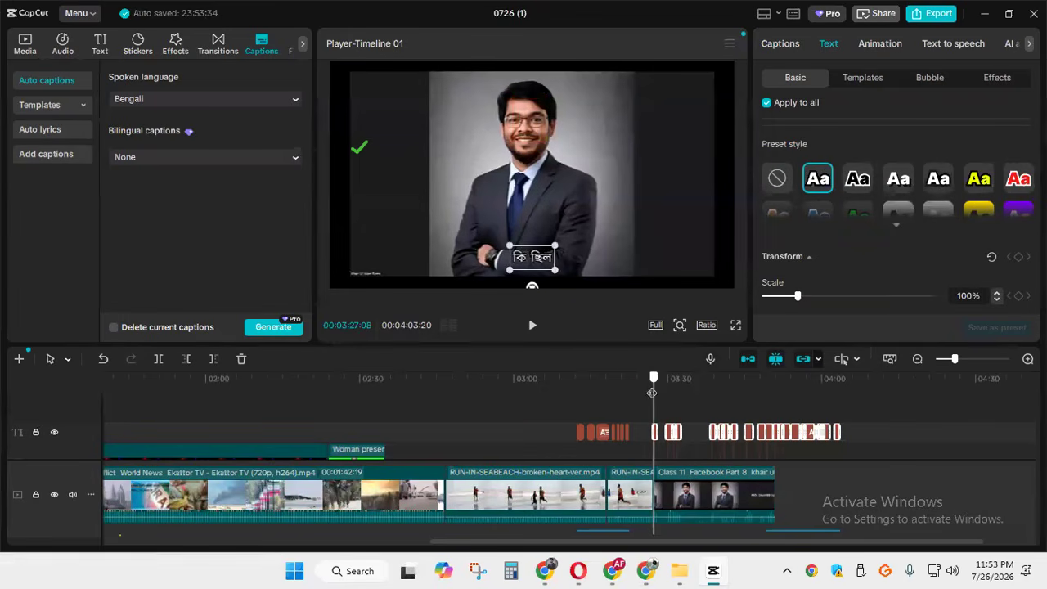
click(531, 331)
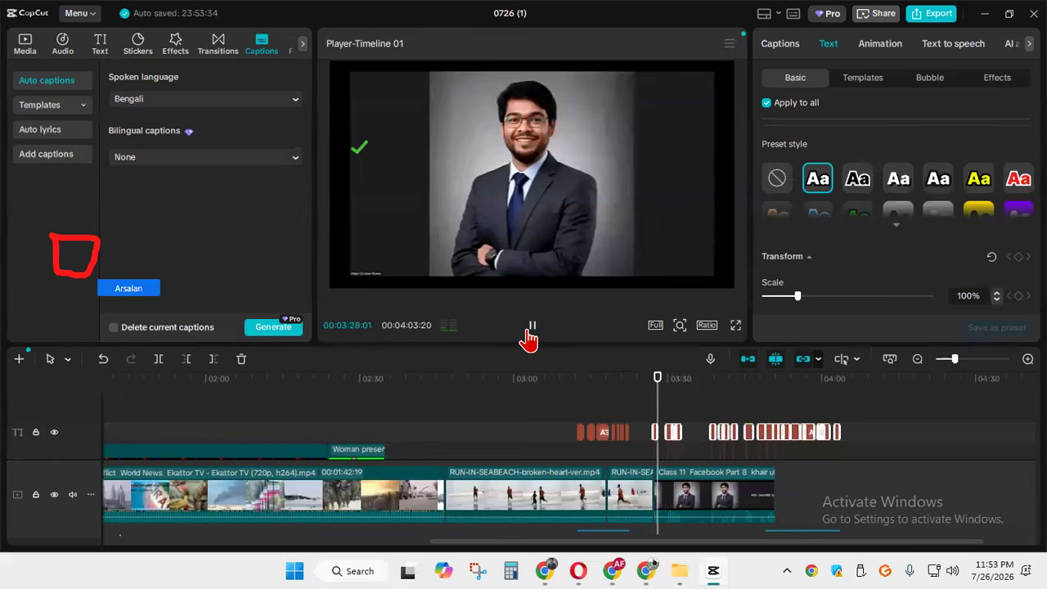
click(530, 331)
Try the red preset caption style in playback, then delete the remaining captions
click(1018, 179)
click(536, 331)
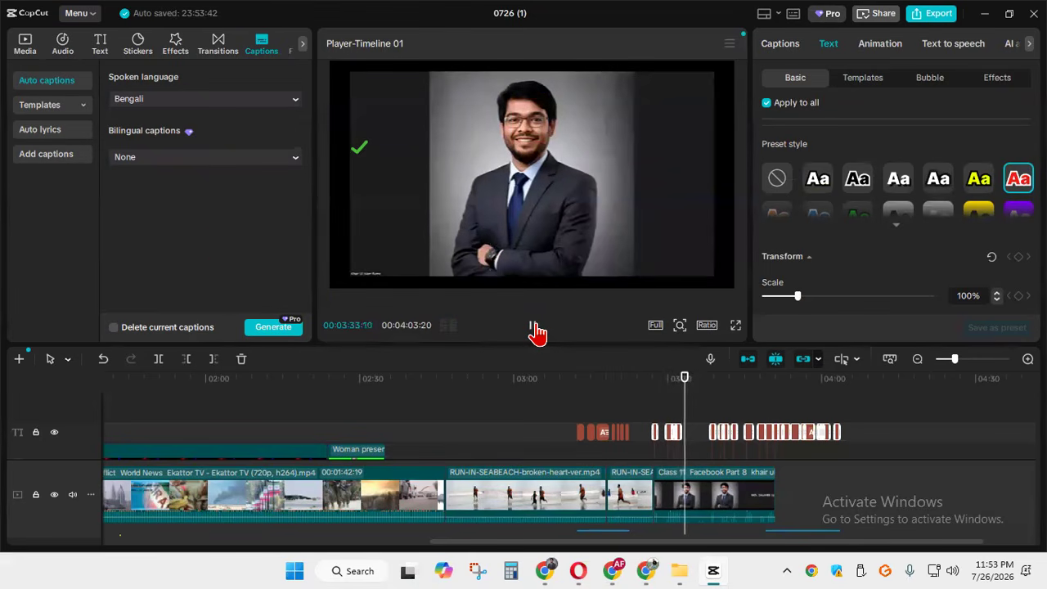
click(536, 332)
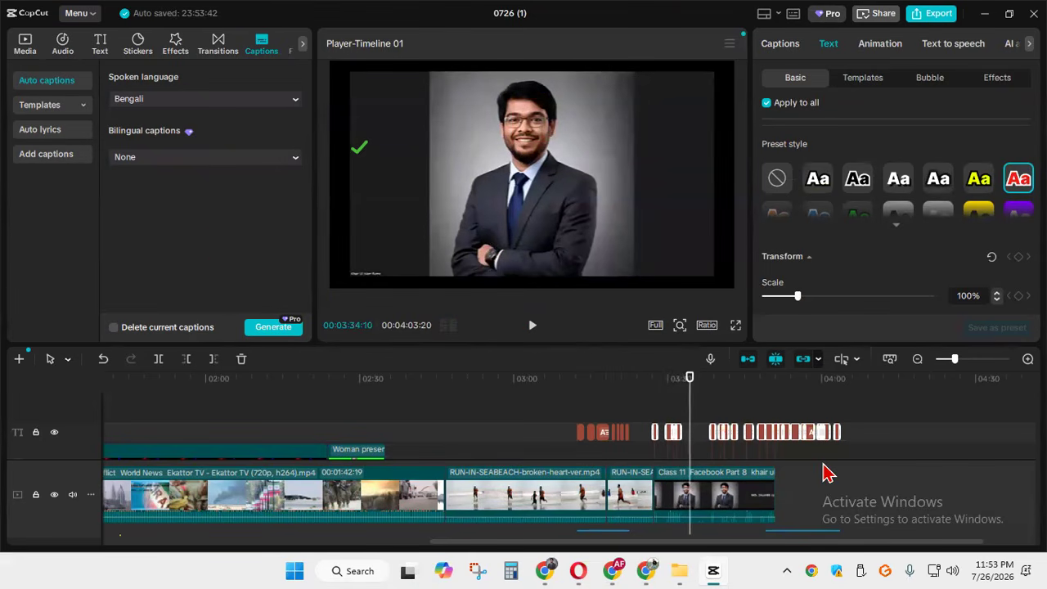
click(583, 432)
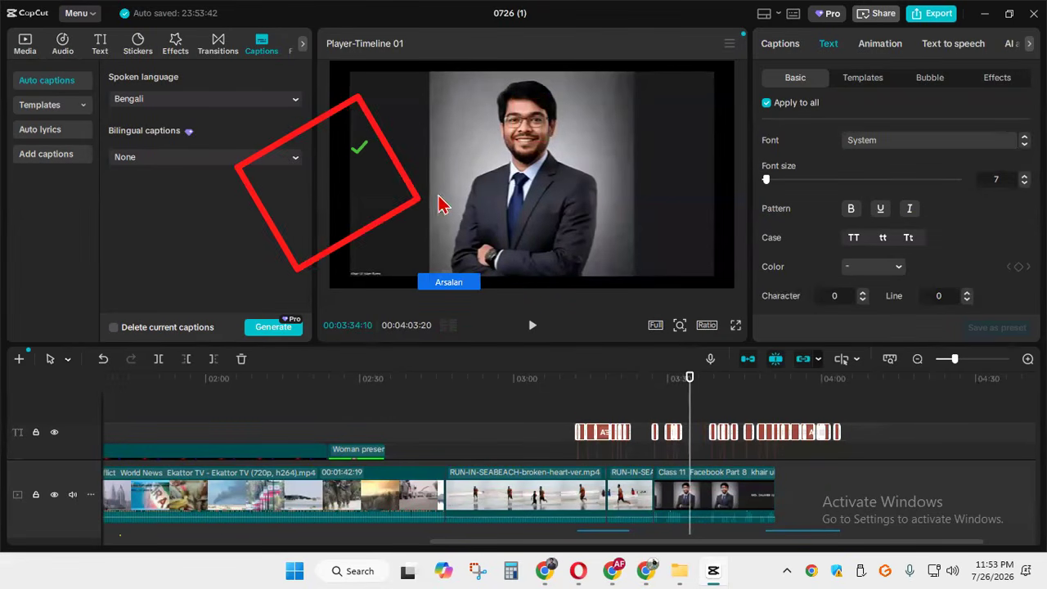
key(Delete)
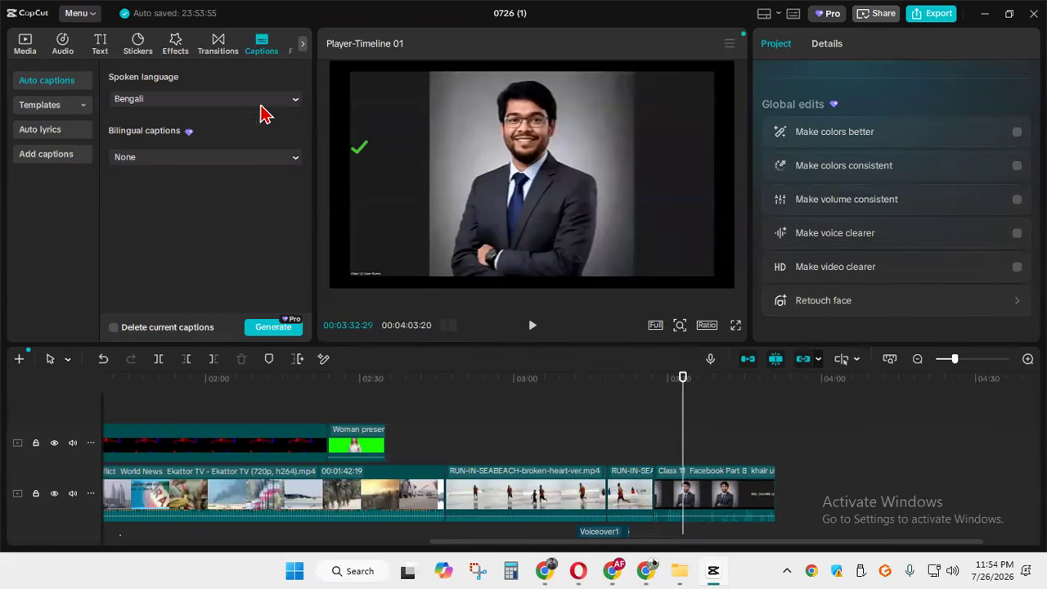
Add the Cool Light filter at 02:51 on the beach runner clip
click(304, 46)
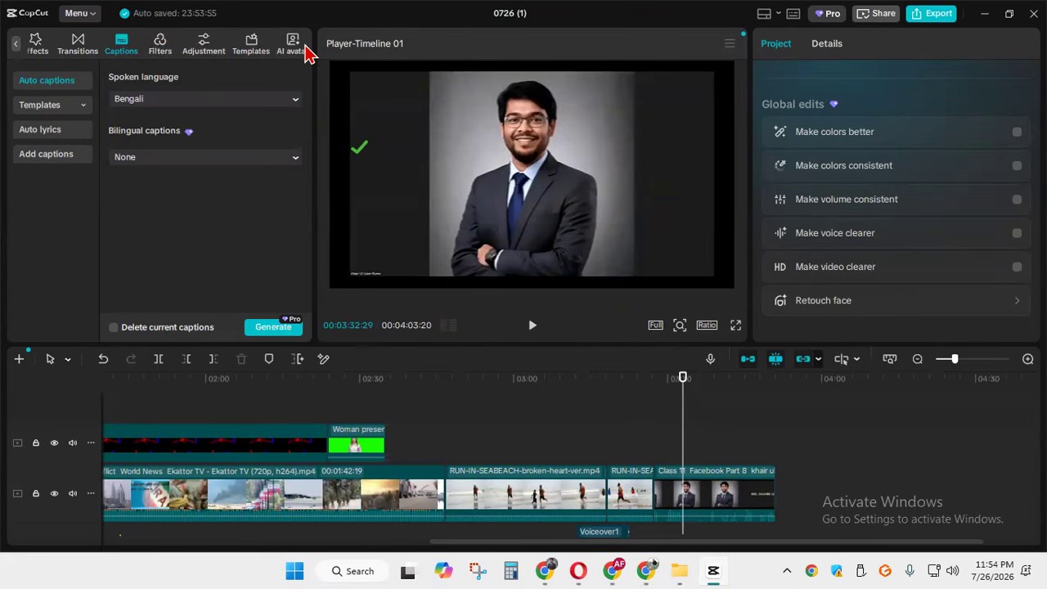
click(166, 51)
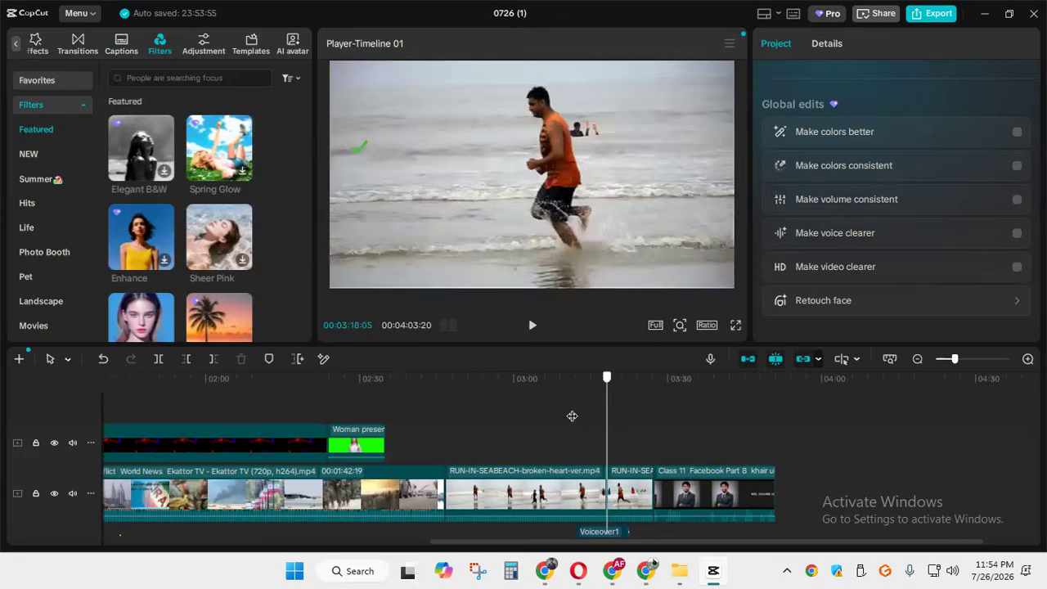
click(473, 418)
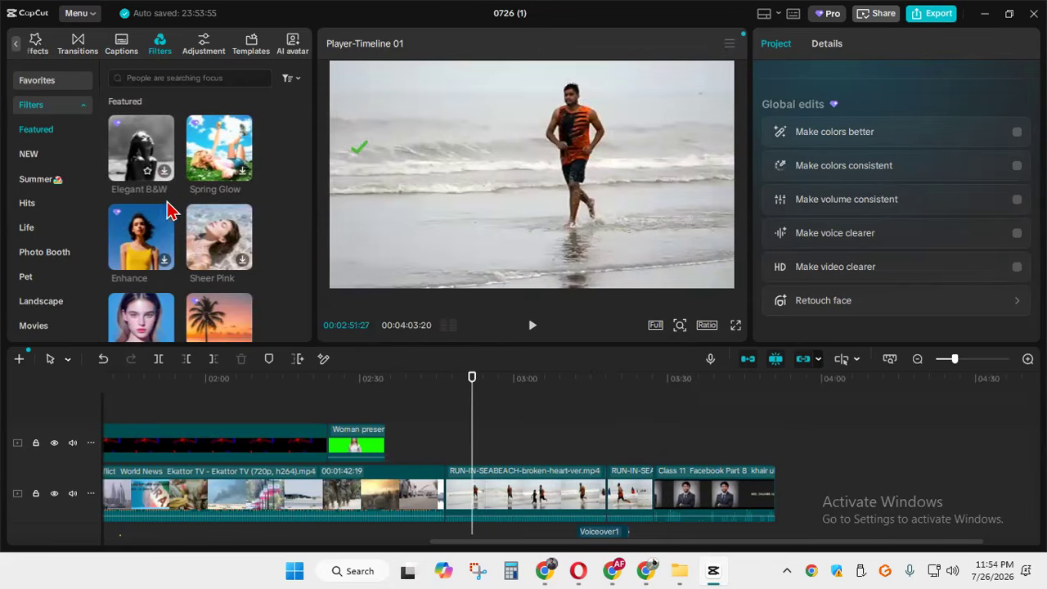
scroll(191, 234, down, 1)
scroll(246, 254, down, 1)
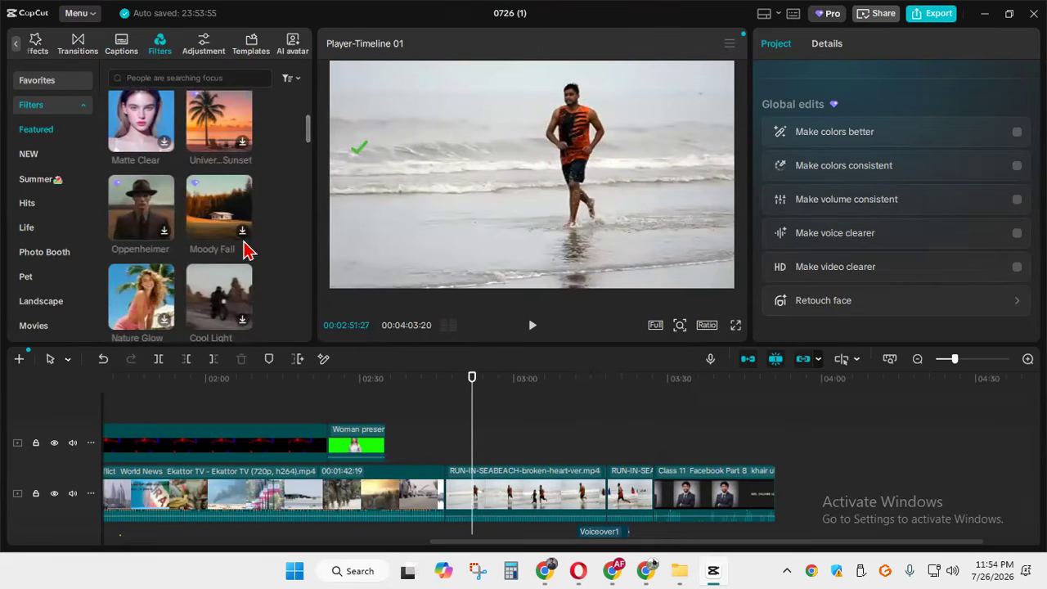
scroll(243, 235, down, 1)
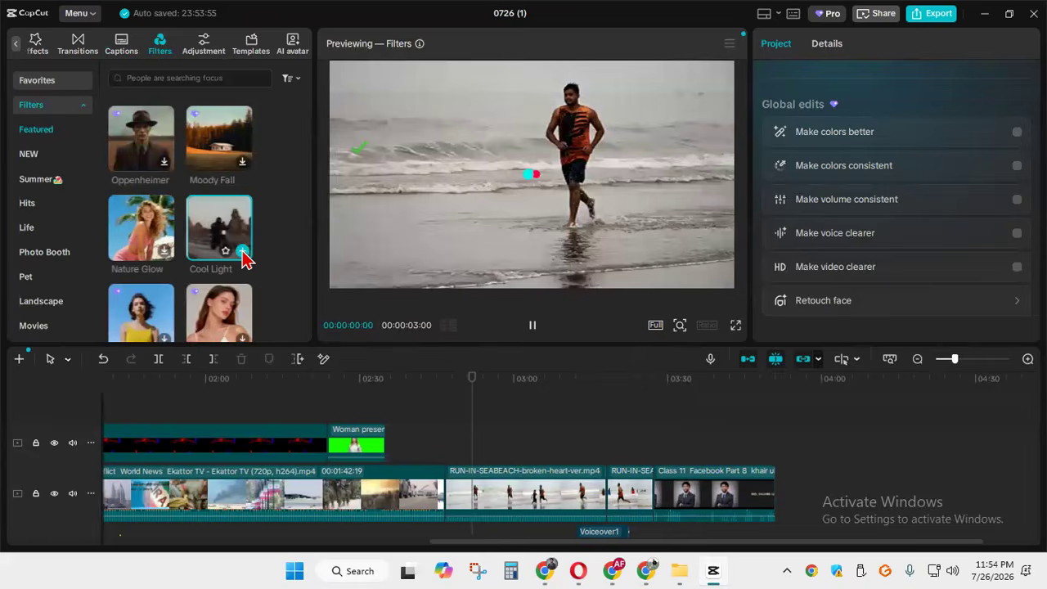
click(243, 255)
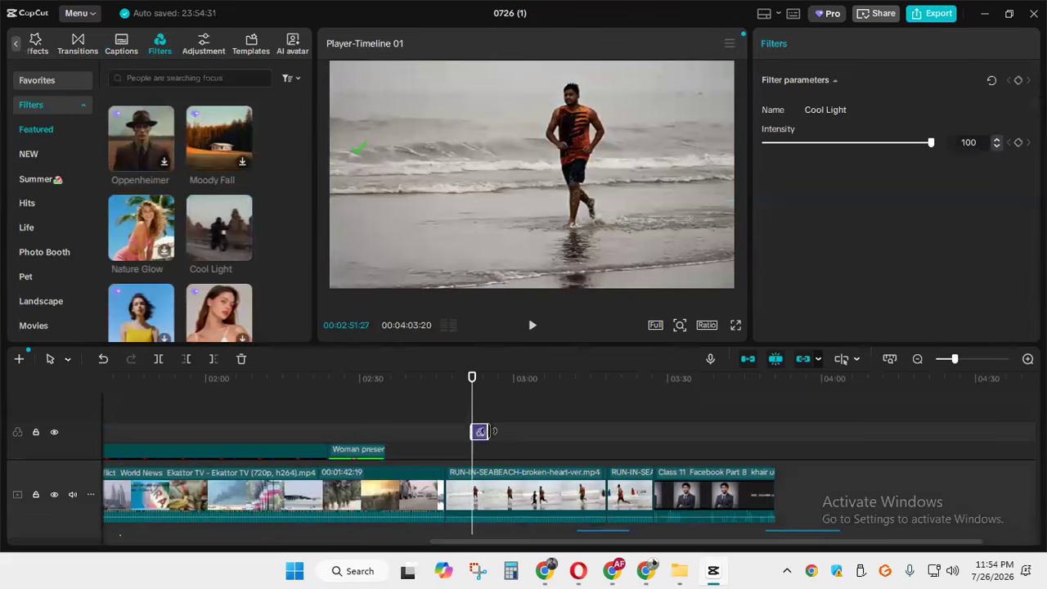
Lengthen and reposition the Cool Light filter, preview it, then delete it
drag(497, 432, 547, 439)
click(592, 439)
drag(592, 410, 491, 396)
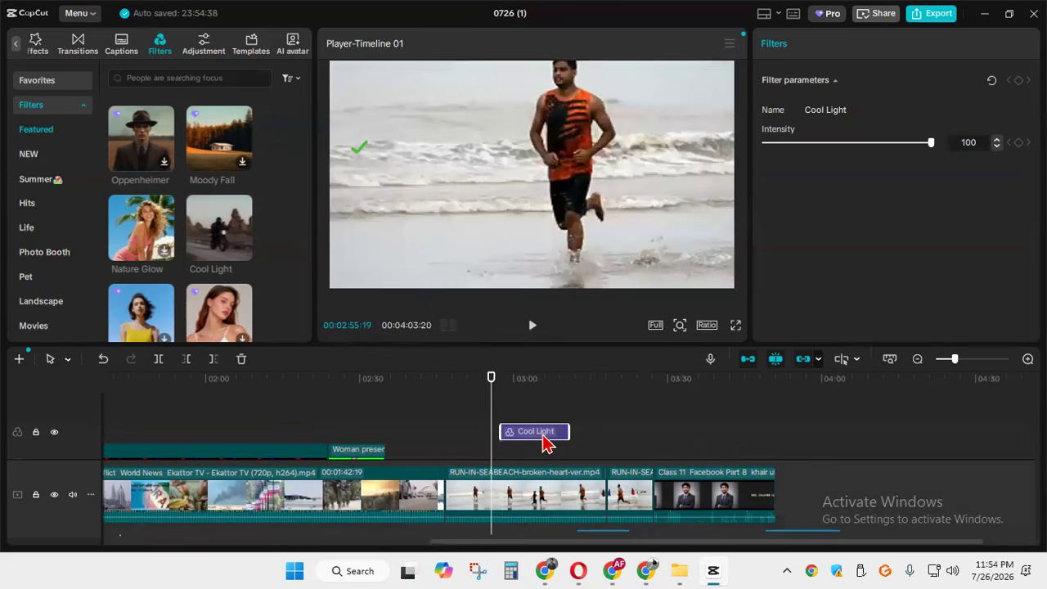
key(Delete)
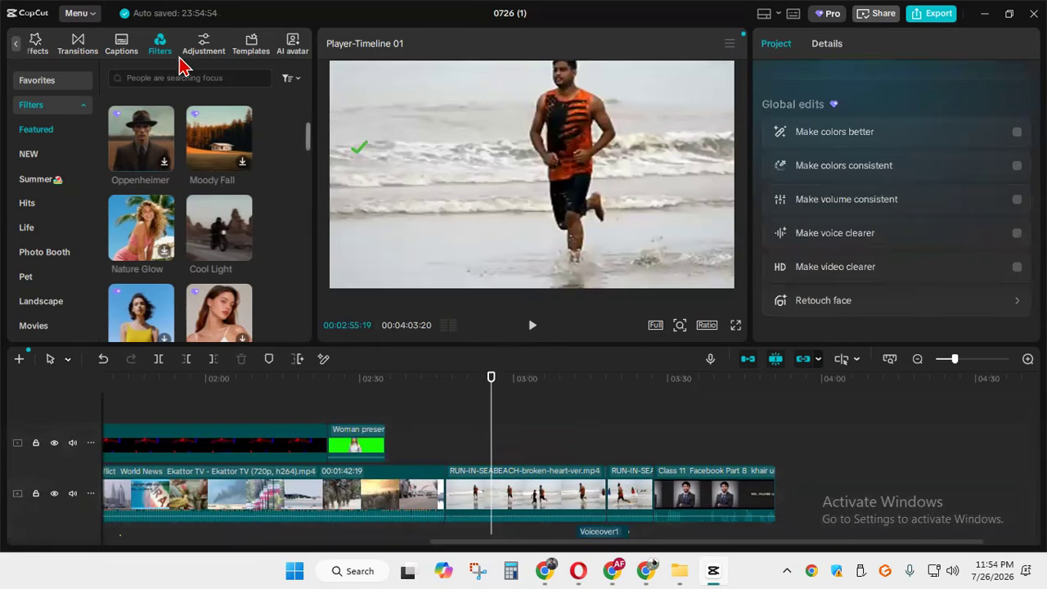
Add a Custom adjustment layer across the beach runner clip and drag its HSL red hue to -88
click(197, 54)
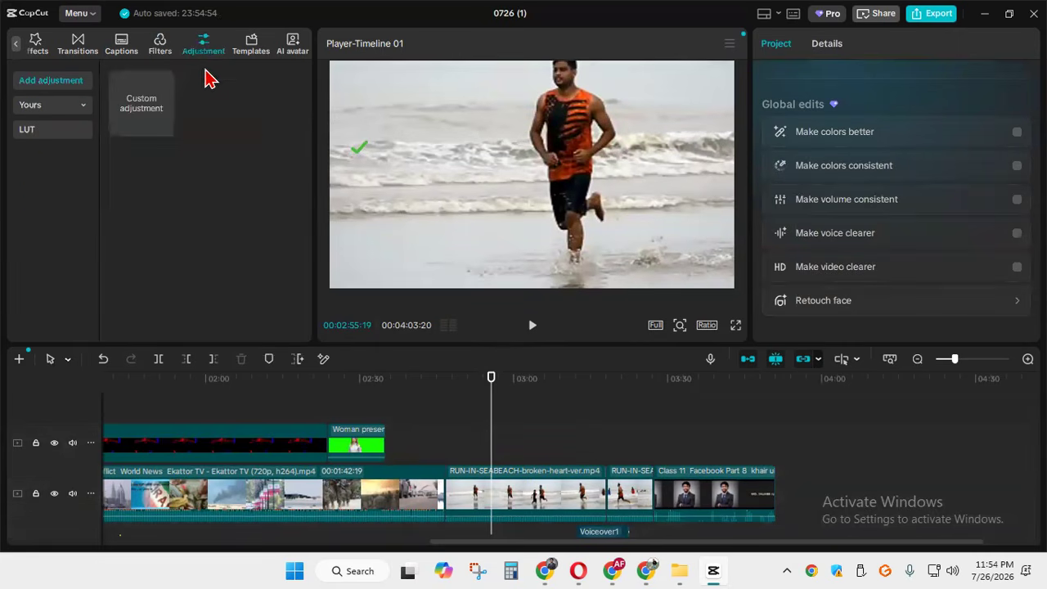
click(164, 127)
drag(508, 432, 555, 433)
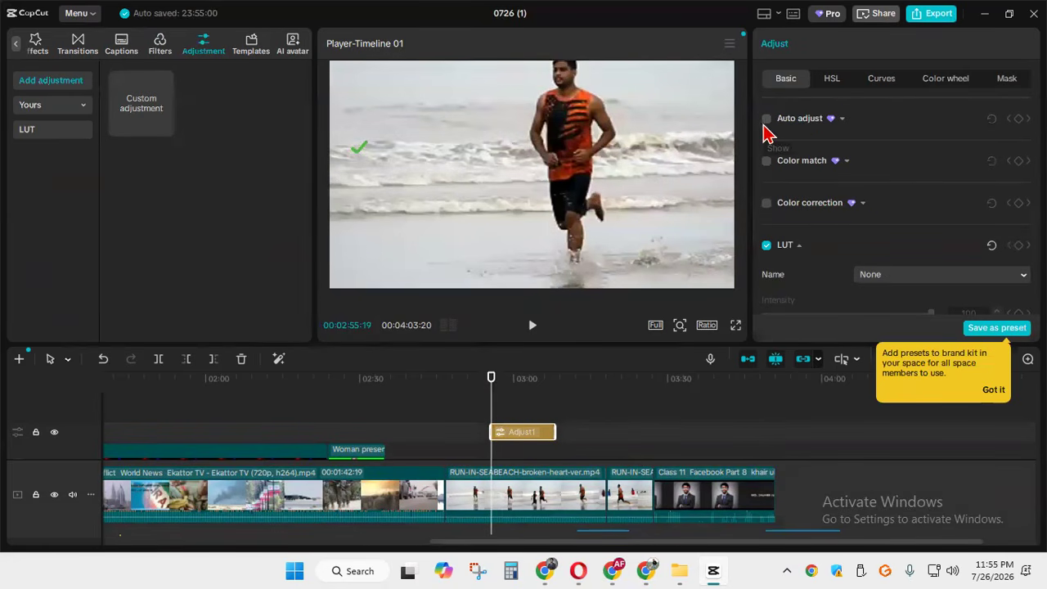
click(833, 82)
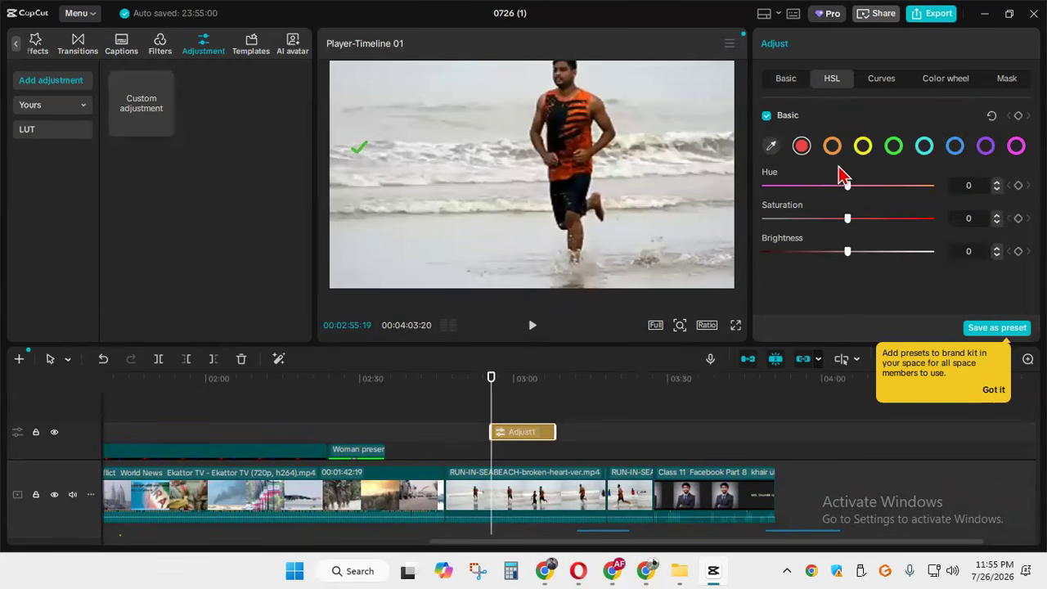
drag(849, 188, 775, 190)
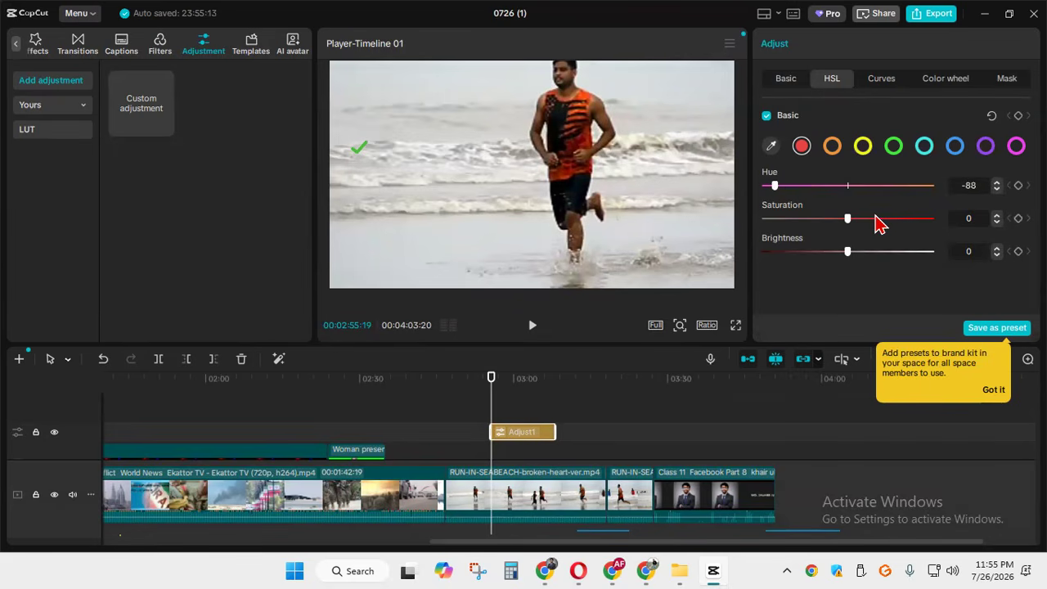
In Basic adjustments, cool temperature to -26 and adjust saturation to 18 and contrast to 50
click(788, 82)
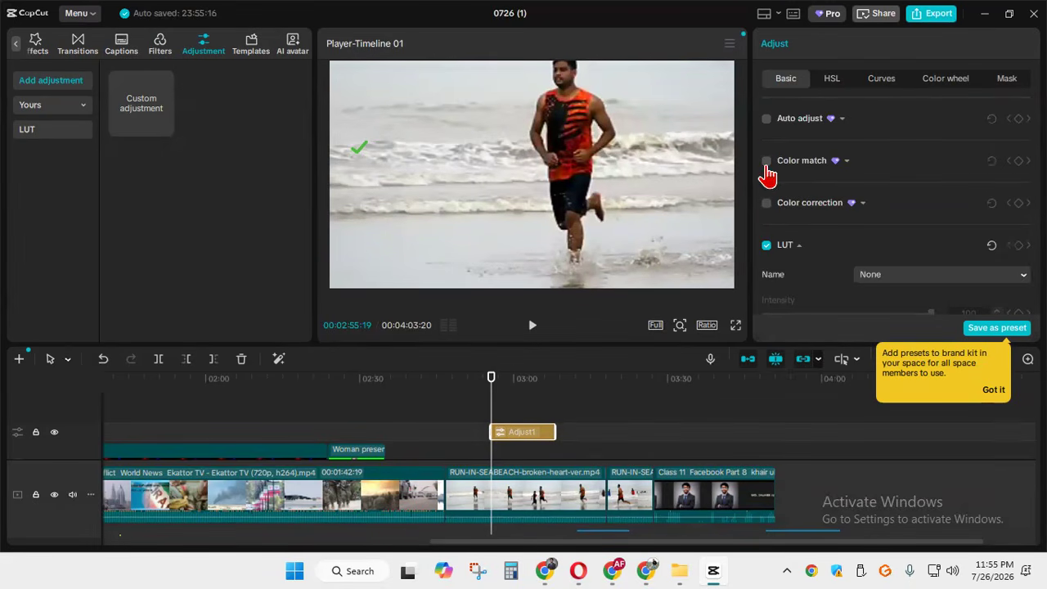
scroll(766, 172, down, 5)
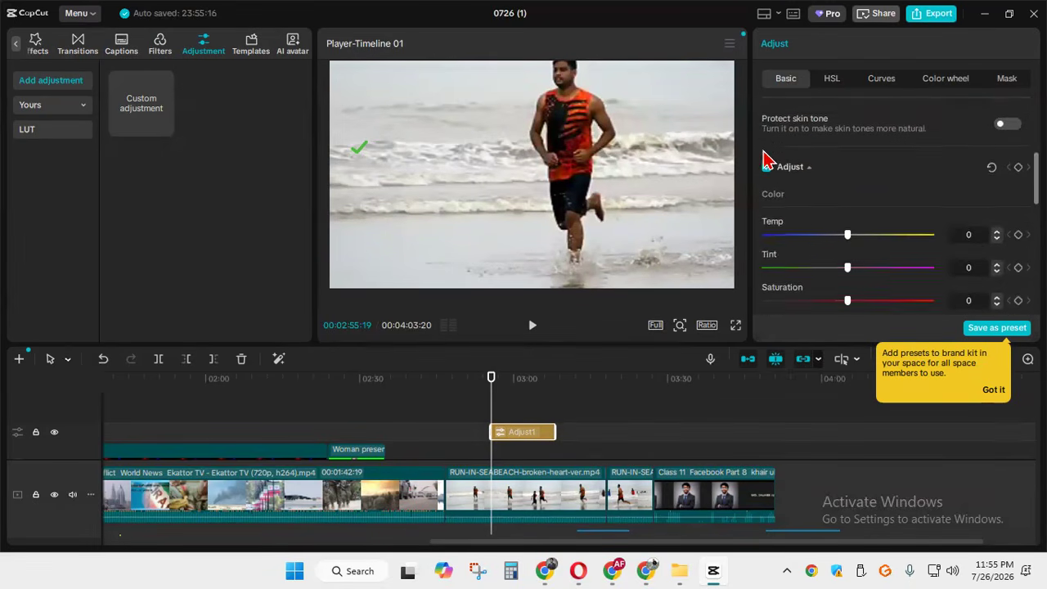
mouse_move(846, 236)
mouse_down()
mouse_move(802, 237)
mouse_move(894, 238)
mouse_move(853, 237)
mouse_up()
scroll(851, 242, down, 3)
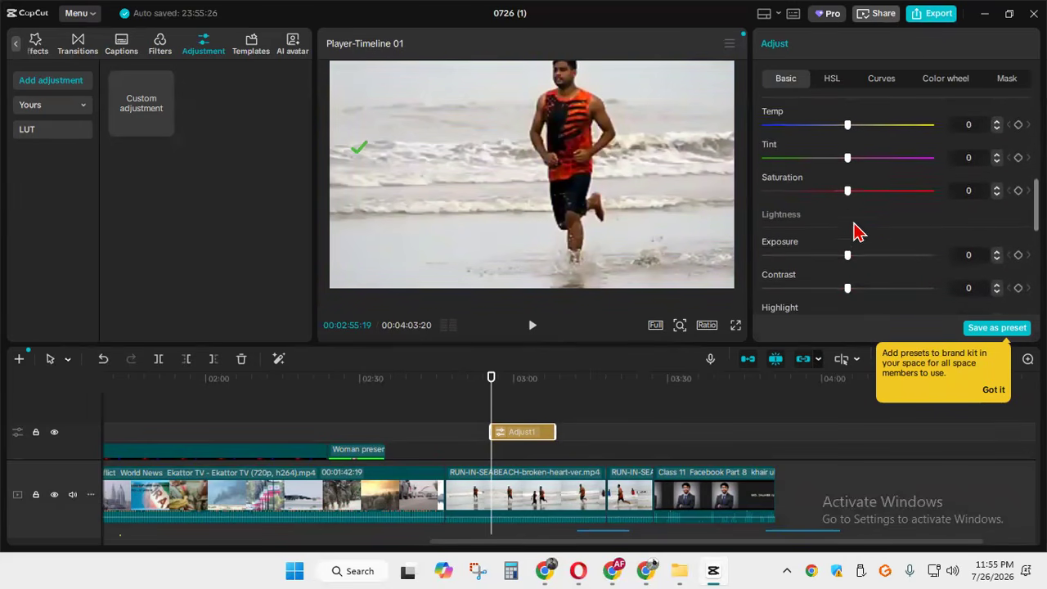
drag(849, 158, 881, 195)
scroll(847, 196, down, 3)
drag(849, 147, 940, 195)
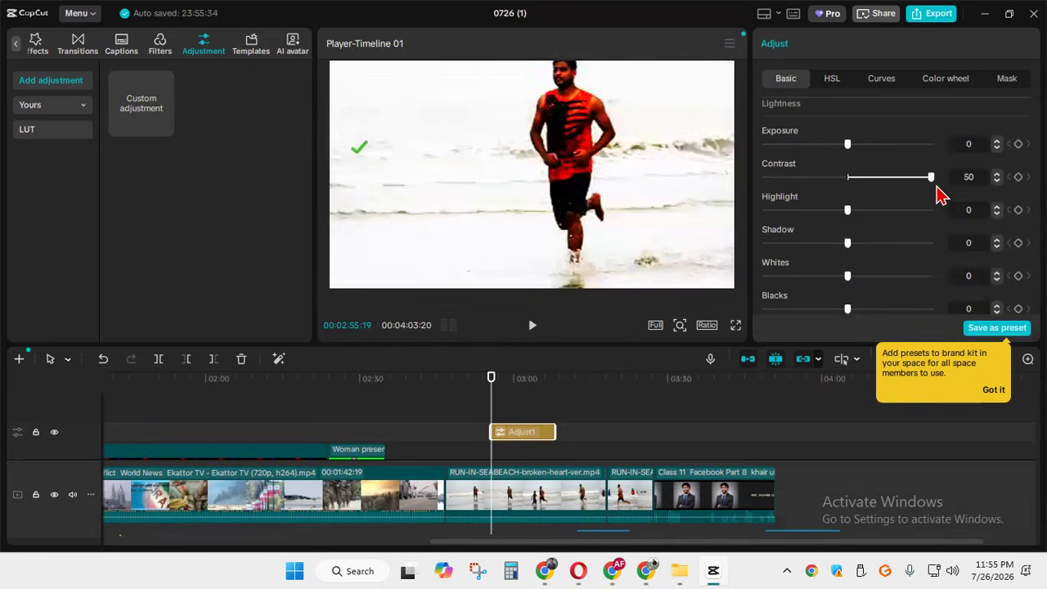
Lower highlights to -47, shadows to -50 and whites to -49; reset blacks, brilliance and sharpen to 0
drag(848, 216, 770, 220)
drag(848, 249, 755, 254)
drag(843, 276, 764, 276)
scroll(872, 266, down, 1)
scroll(872, 266, down, 1)
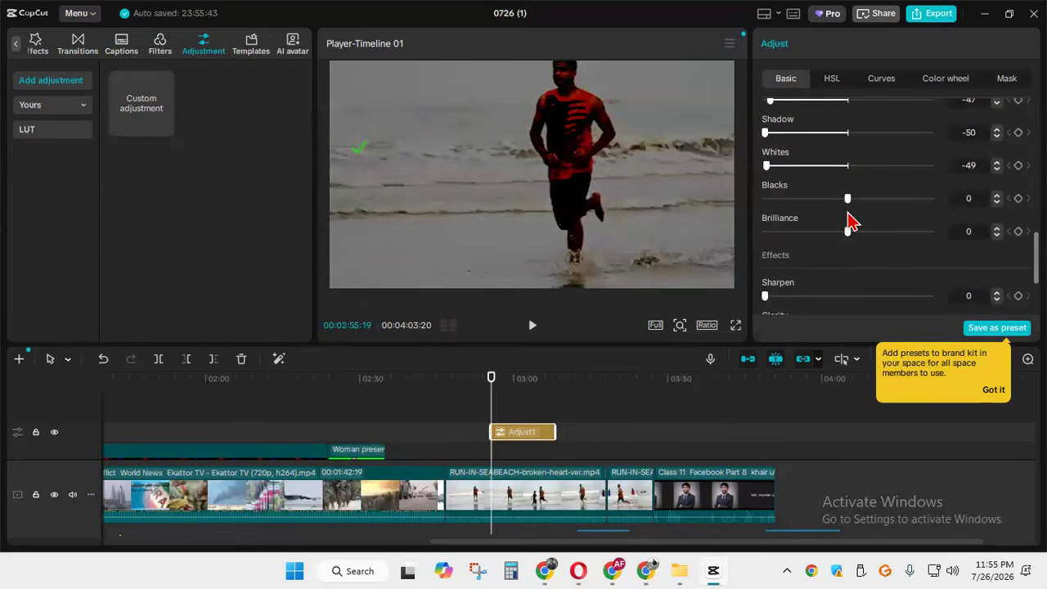
drag(851, 200, 766, 199)
drag(718, 222, 846, 233)
scroll(816, 235, down, 2)
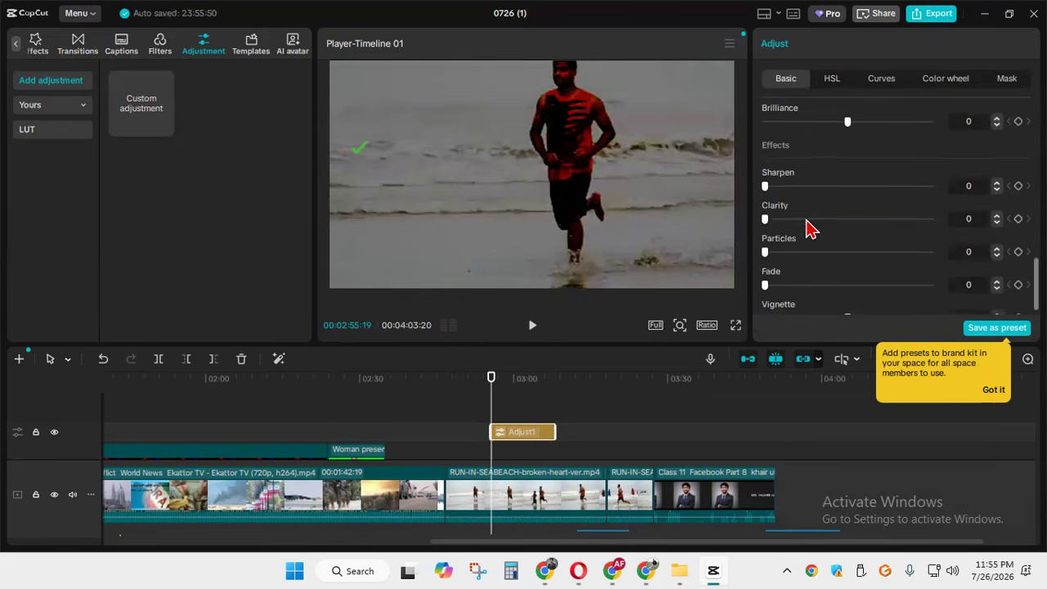
drag(779, 191, 749, 186)
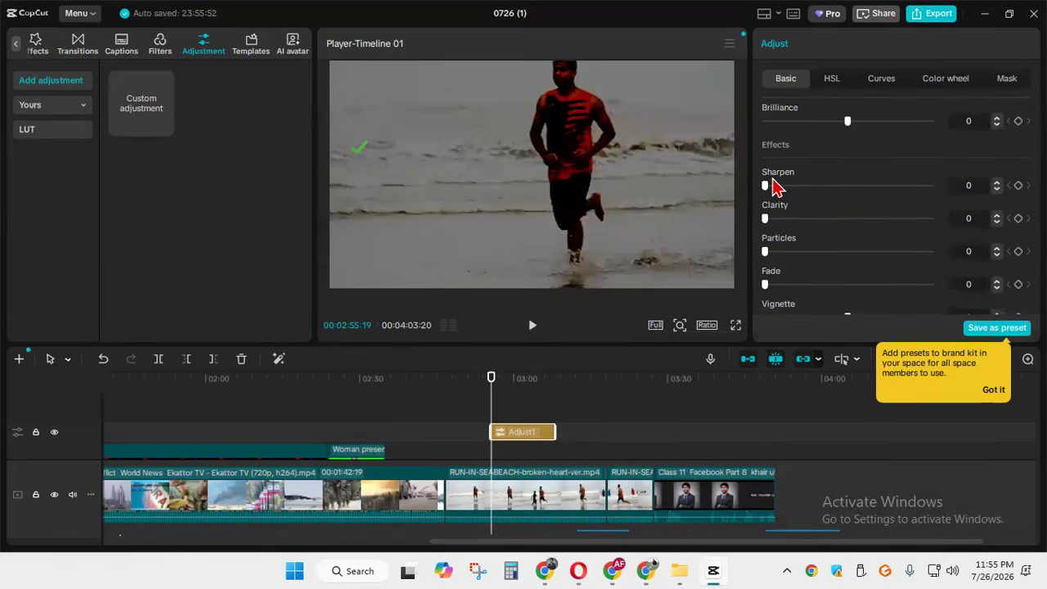
scroll(772, 201, up, 5)
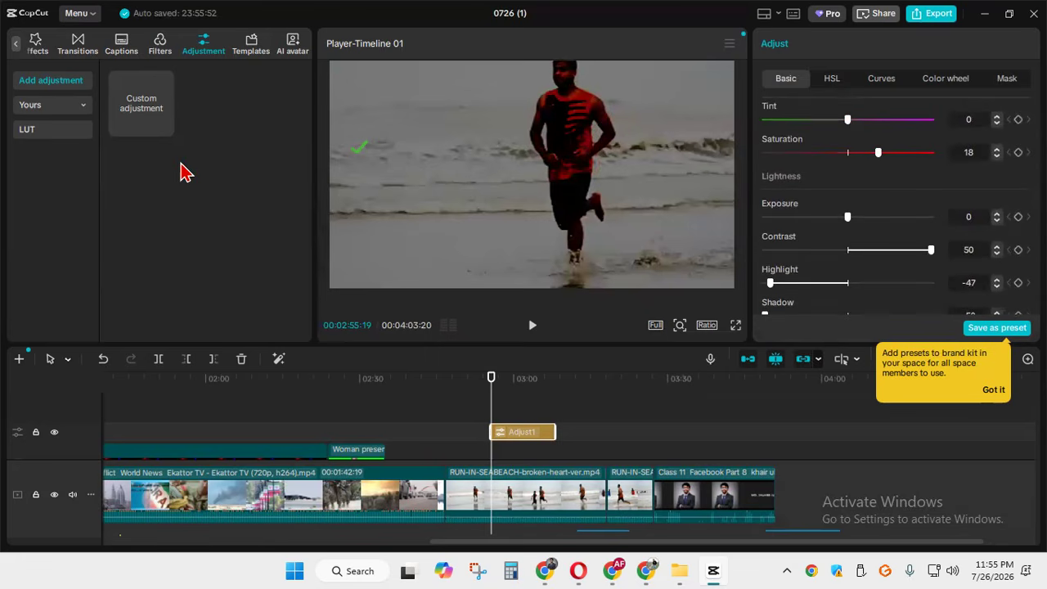
Delete the Adjust1 adjustment layer, then the woman presenter and image overlay clips
click(252, 49)
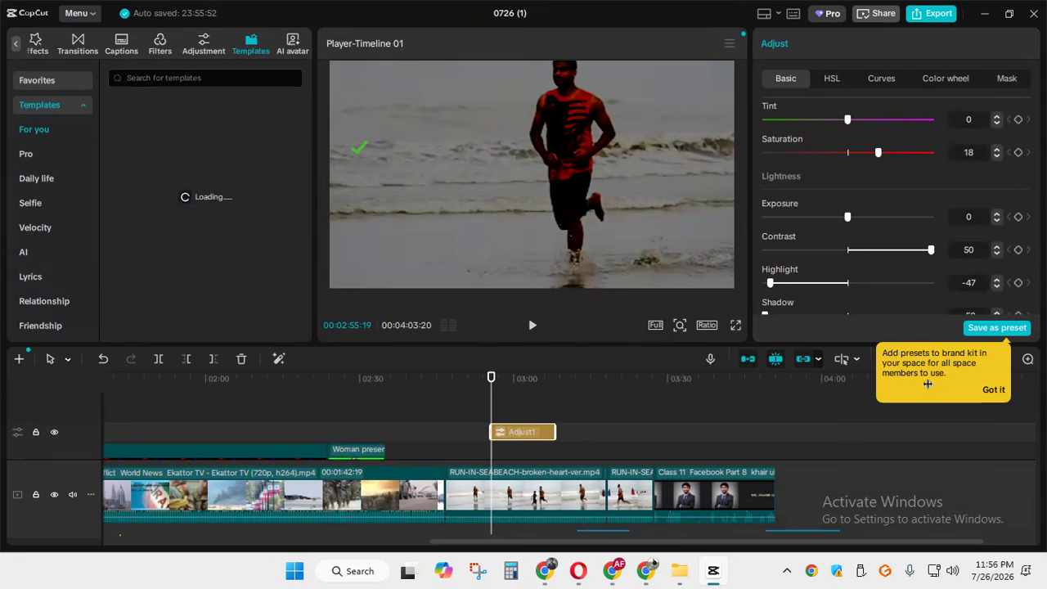
scroll(52, 227, down, 3)
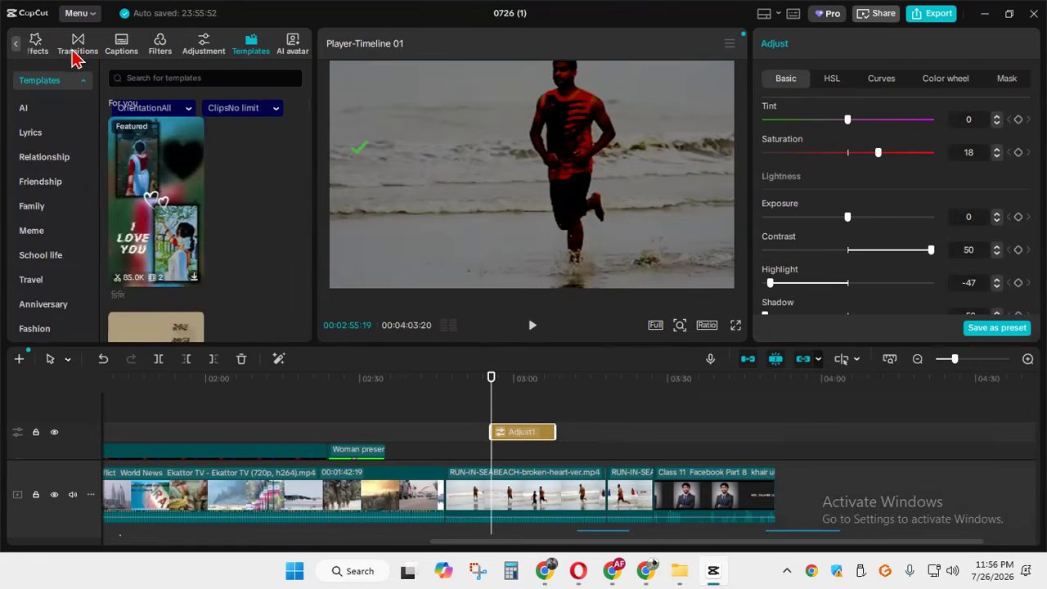
click(36, 46)
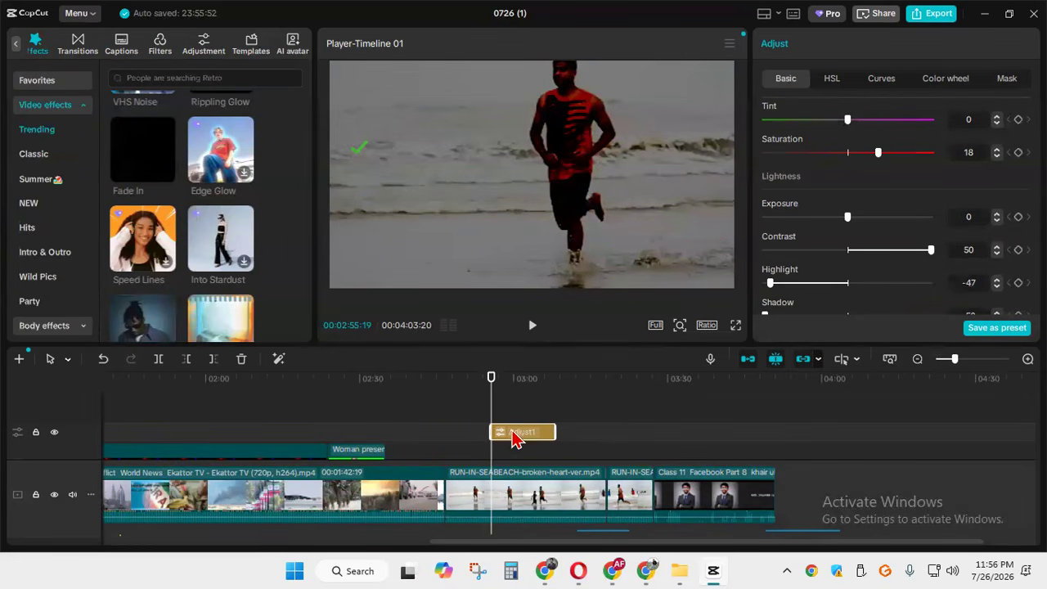
key(Delete)
drag(434, 446, 2, 442)
key(Delete)
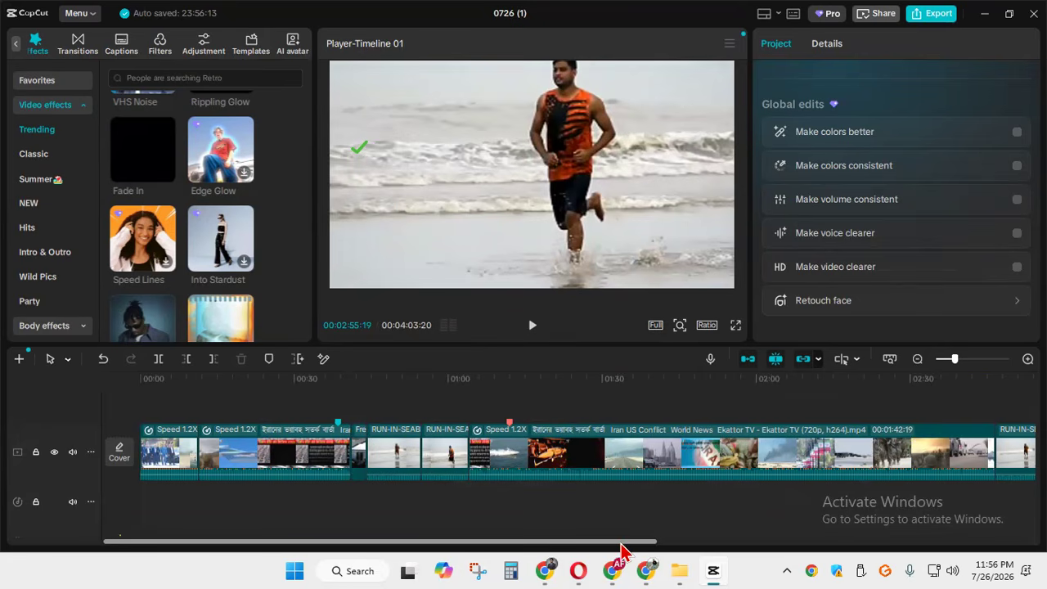
Shift the Class 11 clip right along the main track, leaving a gap before it
drag(619, 553, 810, 550)
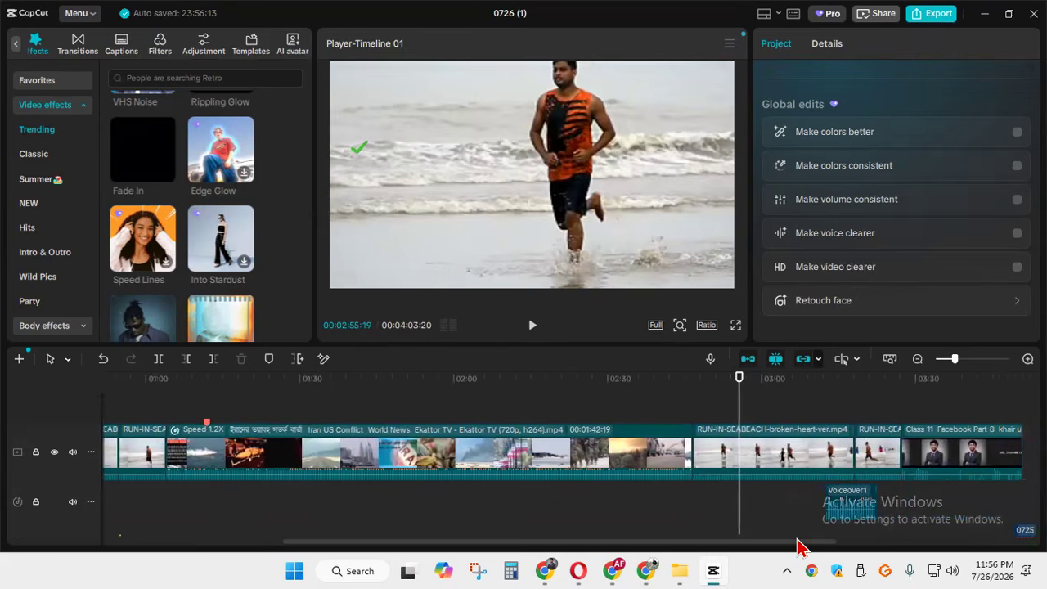
click(745, 409)
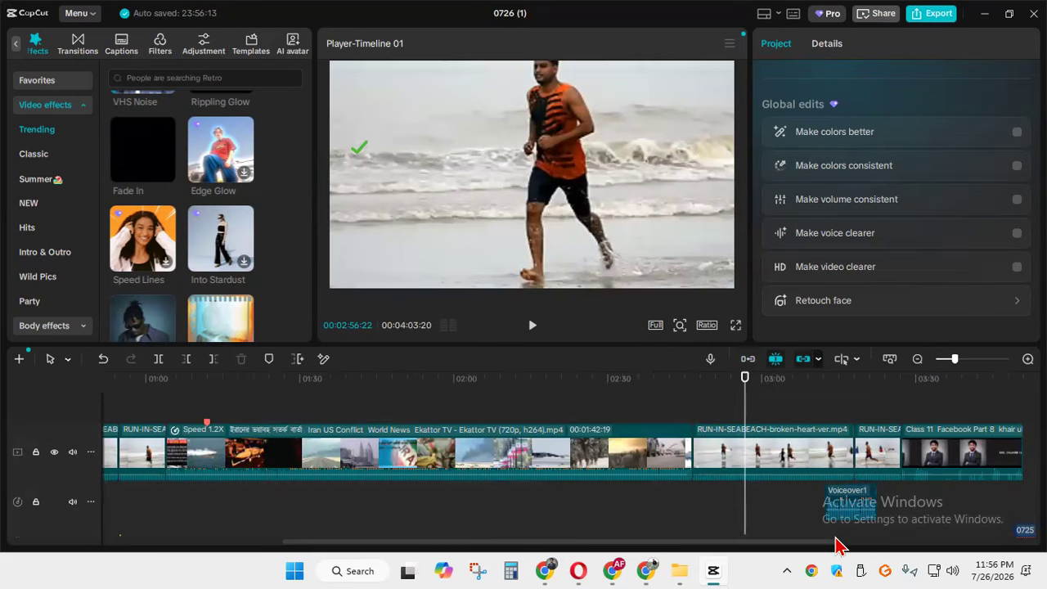
drag(783, 552, 867, 545)
click(859, 455)
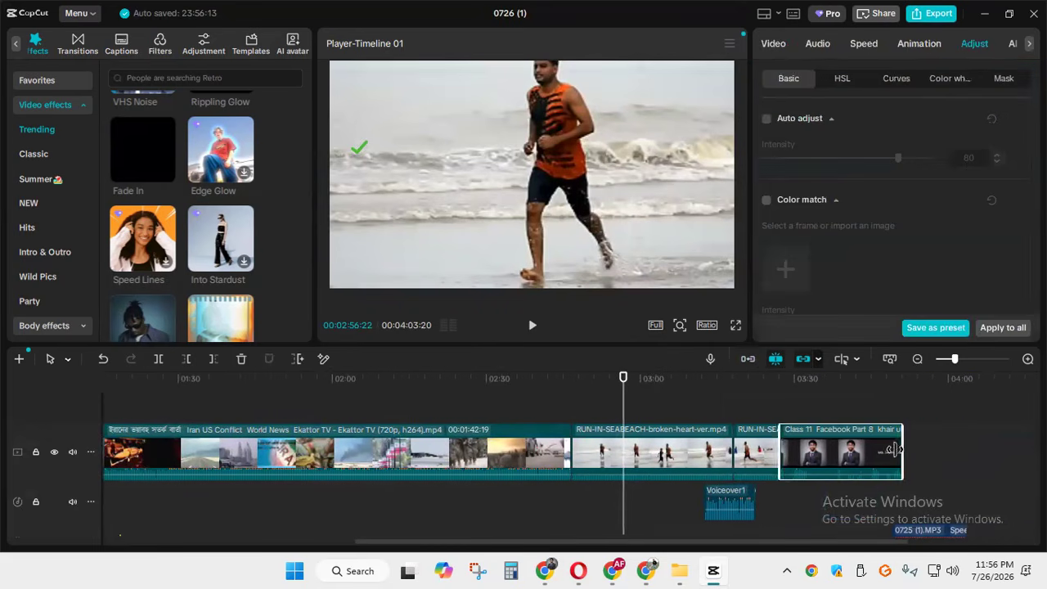
drag(859, 455, 916, 455)
Turn off the main-track magnet and snapping, then move the Class 11 clip onto an upper track
drag(621, 398, 759, 412)
click(748, 358)
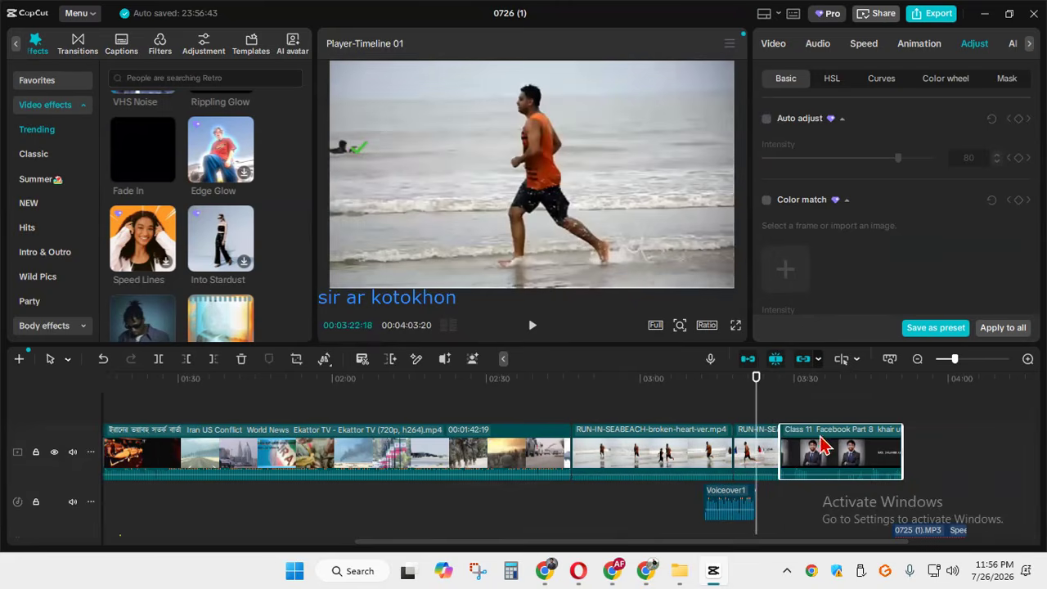
click(750, 365)
click(778, 366)
mouse_move(831, 455)
mouse_down()
mouse_move(889, 454)
mouse_move(819, 455)
mouse_up()
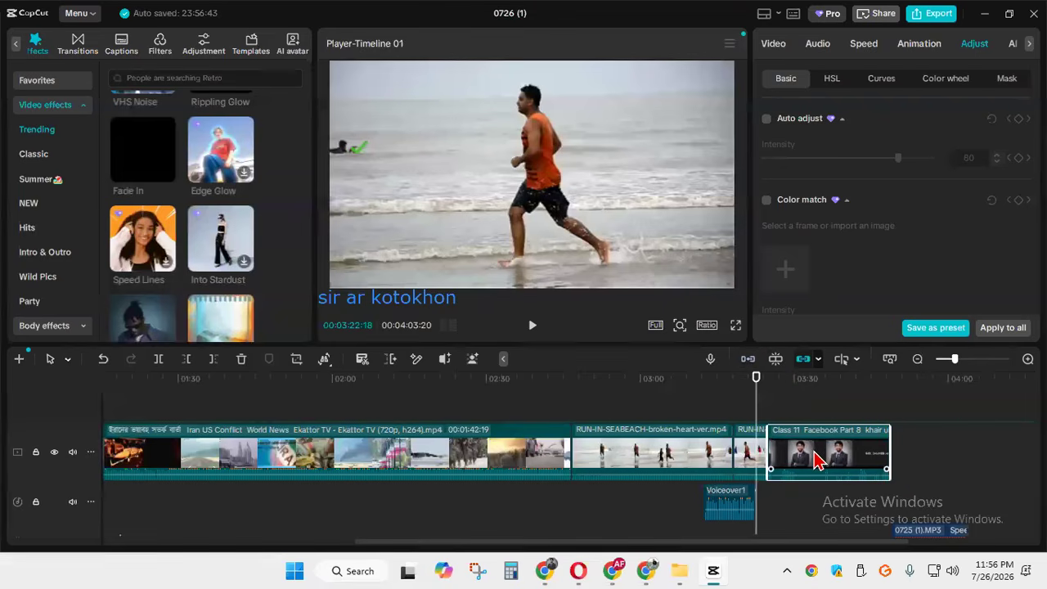
drag(851, 457, 836, 503)
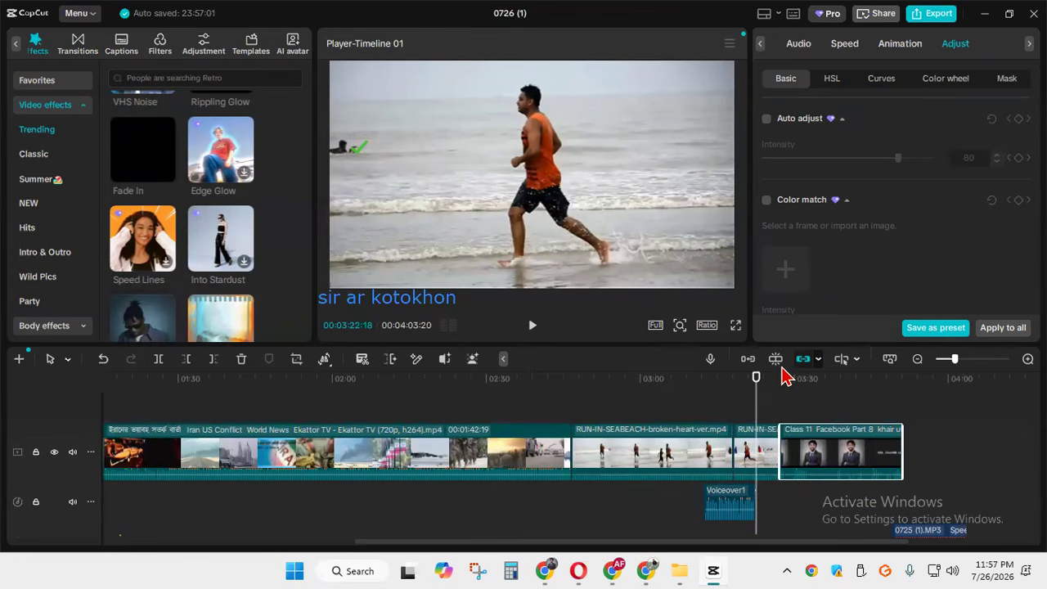
With snapping on, nudge the Class 11 clip tight against the preceding beach clip
click(776, 358)
drag(874, 466, 837, 448)
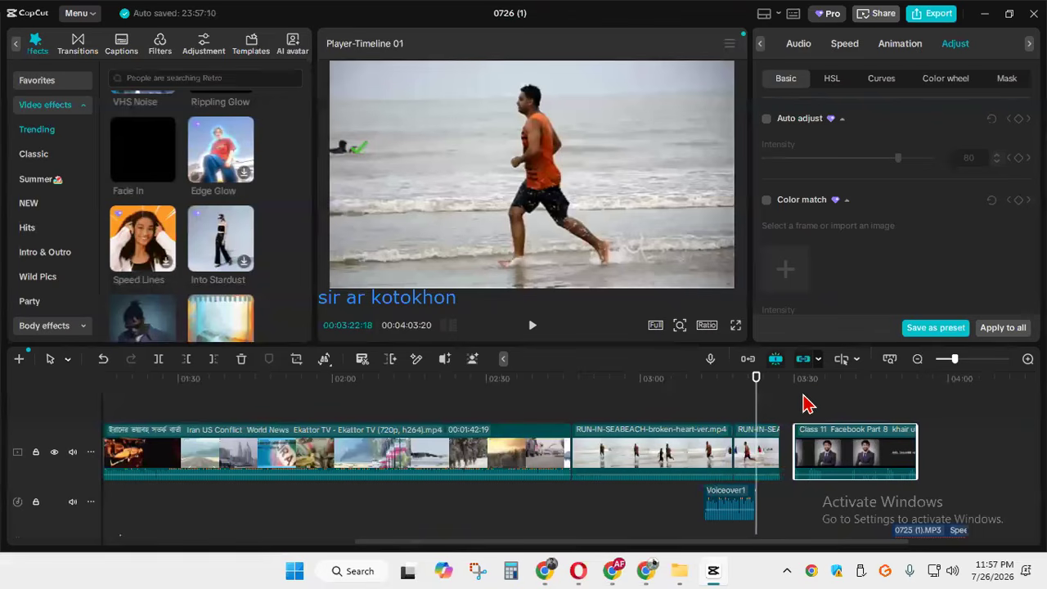
mouse_move(760, 393)
mouse_down()
mouse_move(790, 393)
mouse_move(750, 394)
mouse_up()
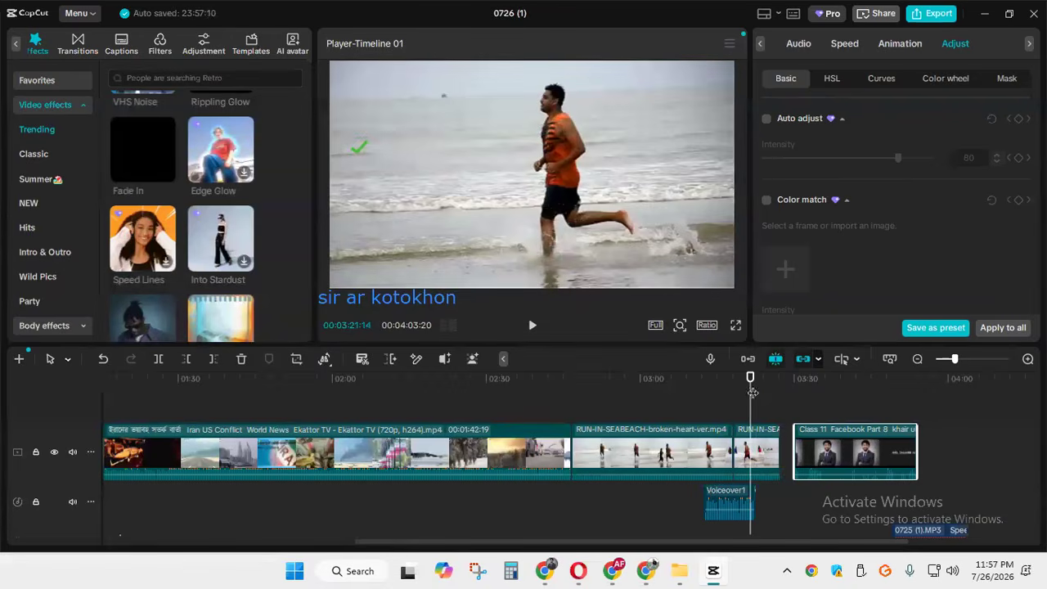
drag(851, 450, 845, 451)
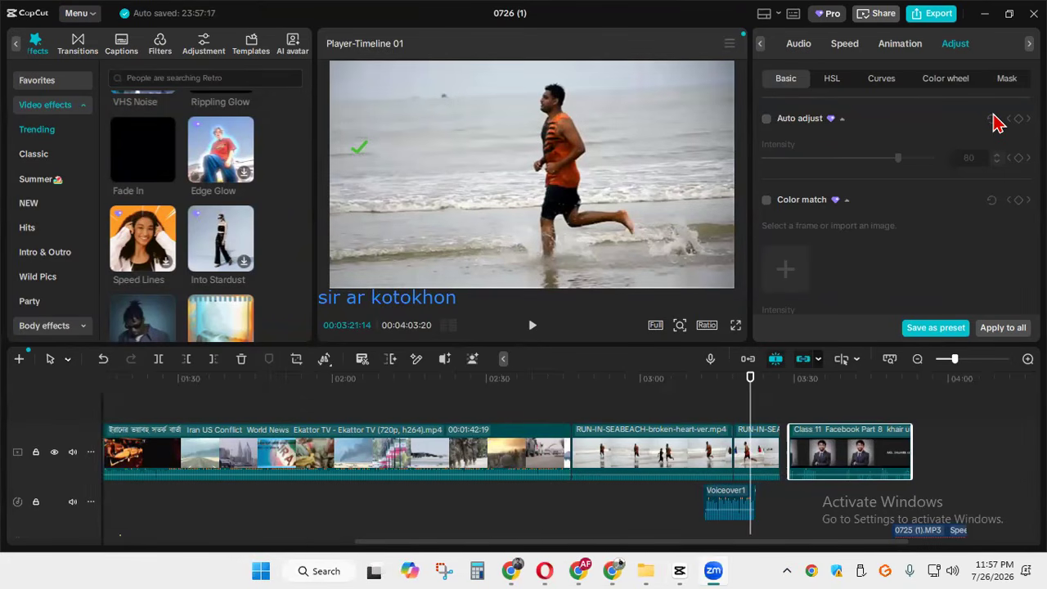
drag(865, 454, 868, 455)
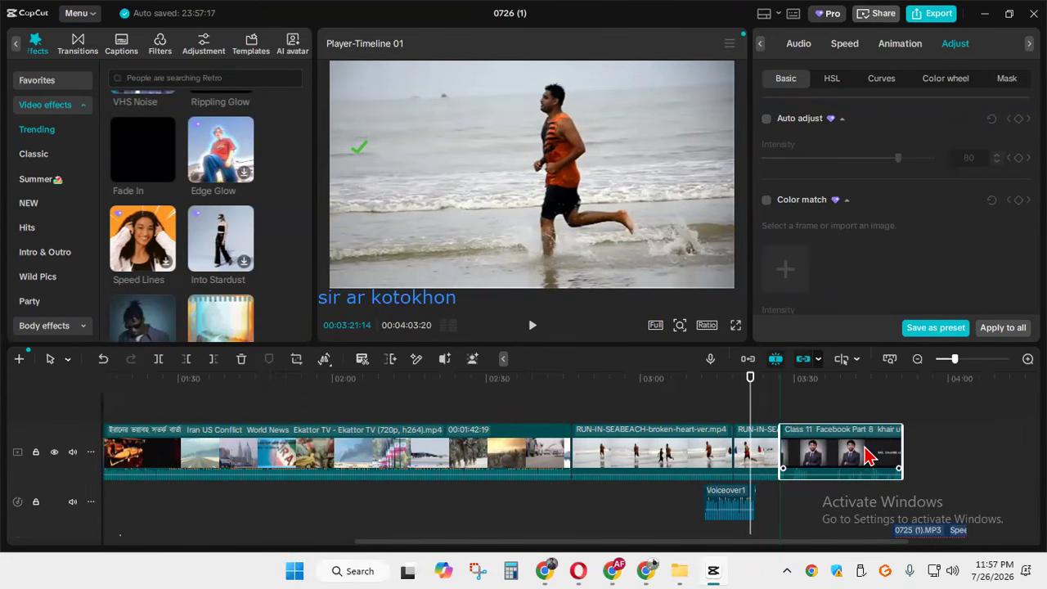
drag(872, 455, 872, 455)
mouse_move(748, 406)
mouse_down()
mouse_move(778, 406)
mouse_move(756, 406)
mouse_up()
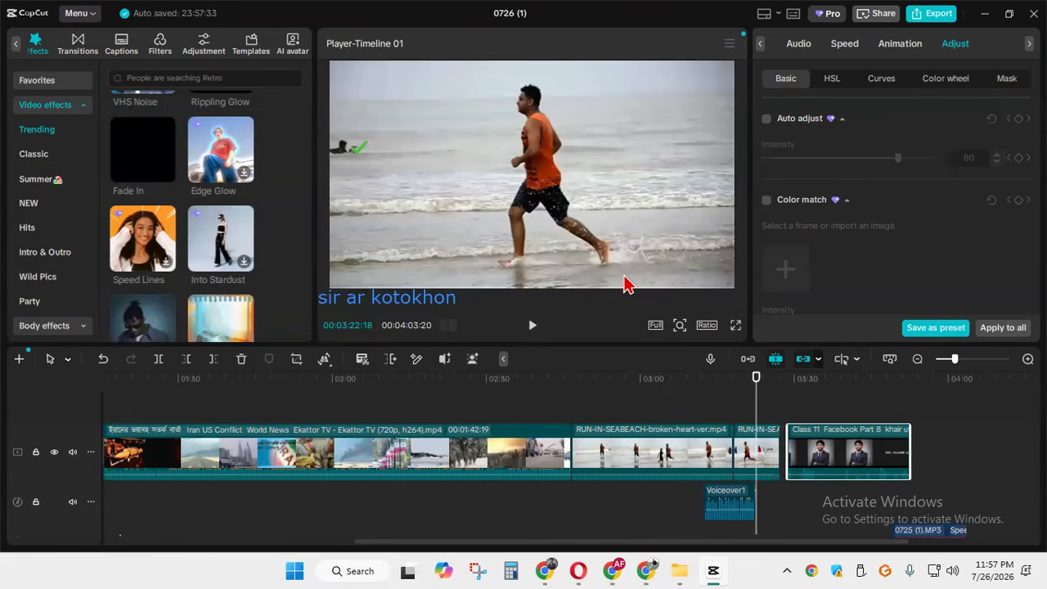
Move the Class 11 clip via an overlay track back to the main track's end, with the magnet on
click(776, 362)
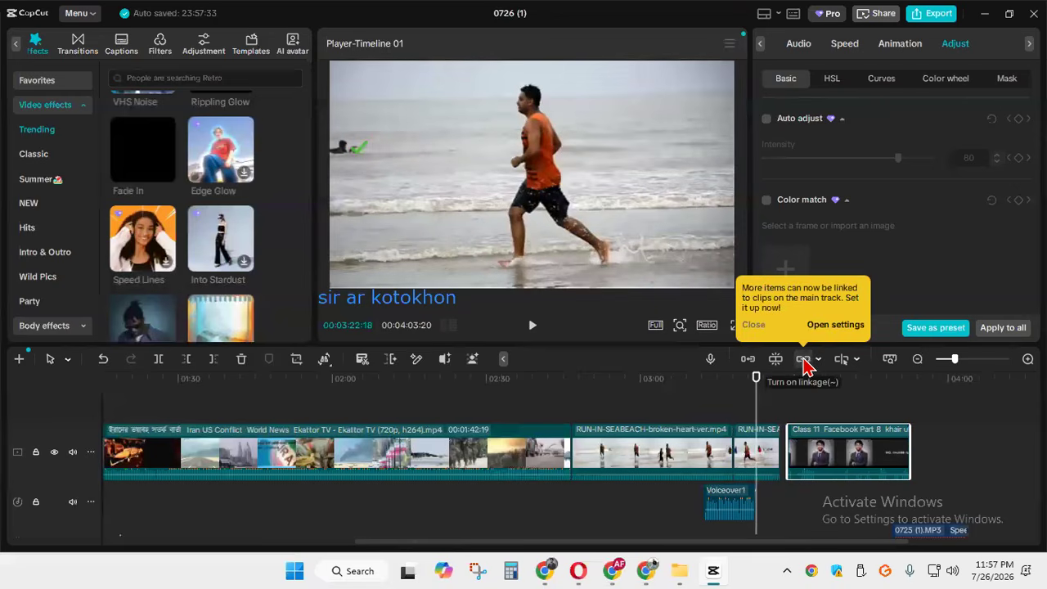
click(806, 364)
drag(844, 462, 839, 427)
click(804, 359)
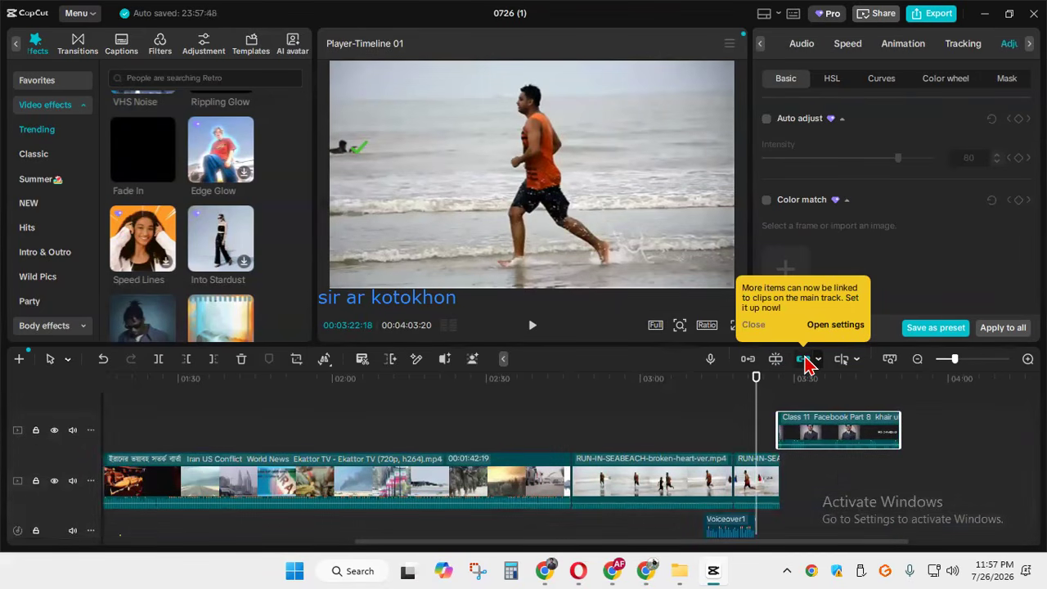
mouse_move(839, 434)
mouse_down()
mouse_move(859, 483)
mouse_move(816, 481)
mouse_move(818, 434)
mouse_up()
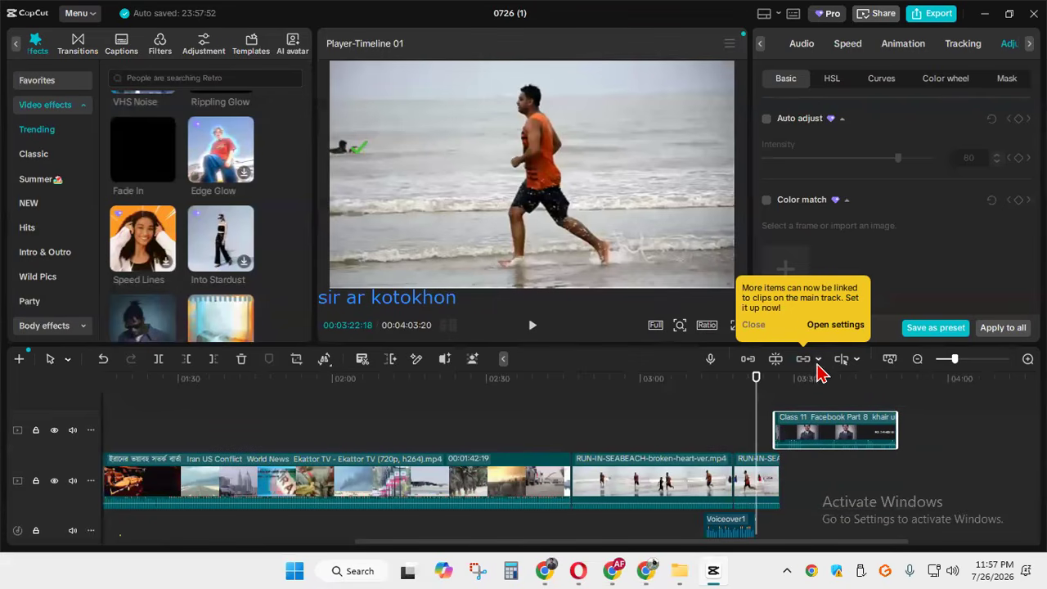
click(802, 360)
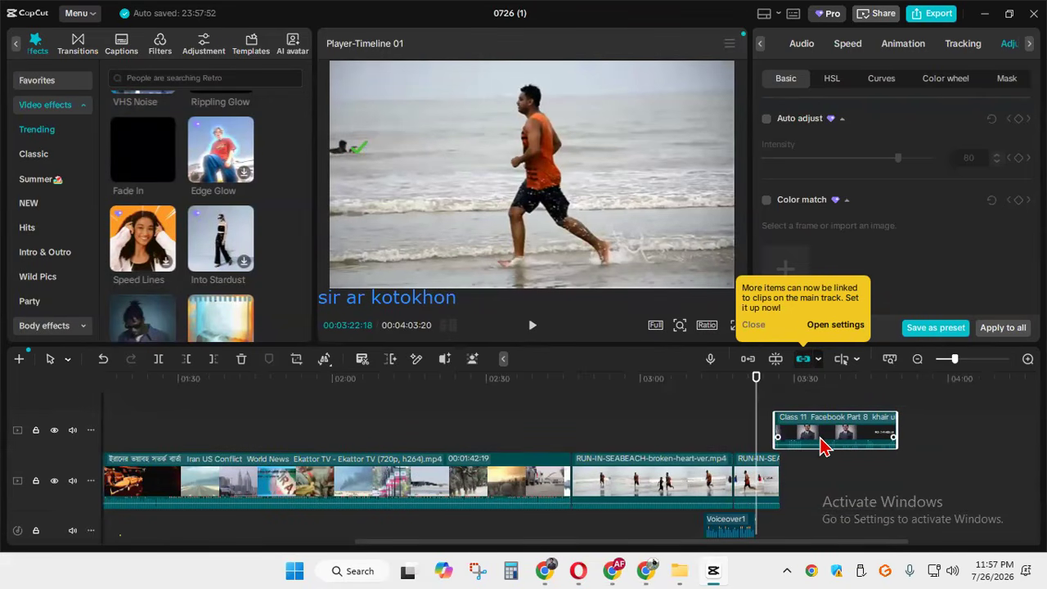
drag(831, 464, 844, 484)
click(747, 358)
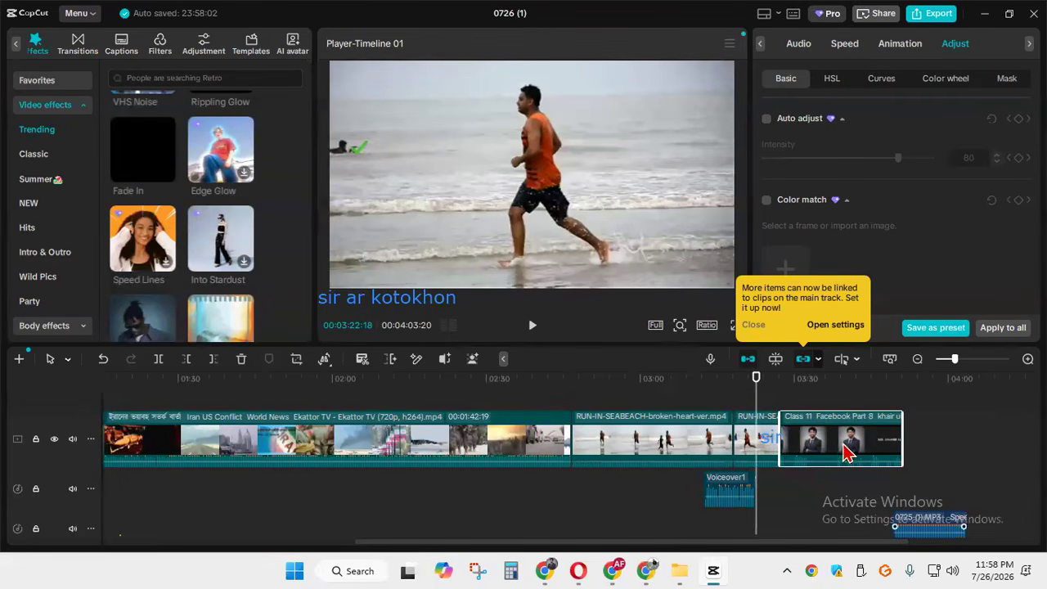
Delete the short RUN-IN-SEA clip and dismiss the linking tip
click(770, 446)
key(Delete)
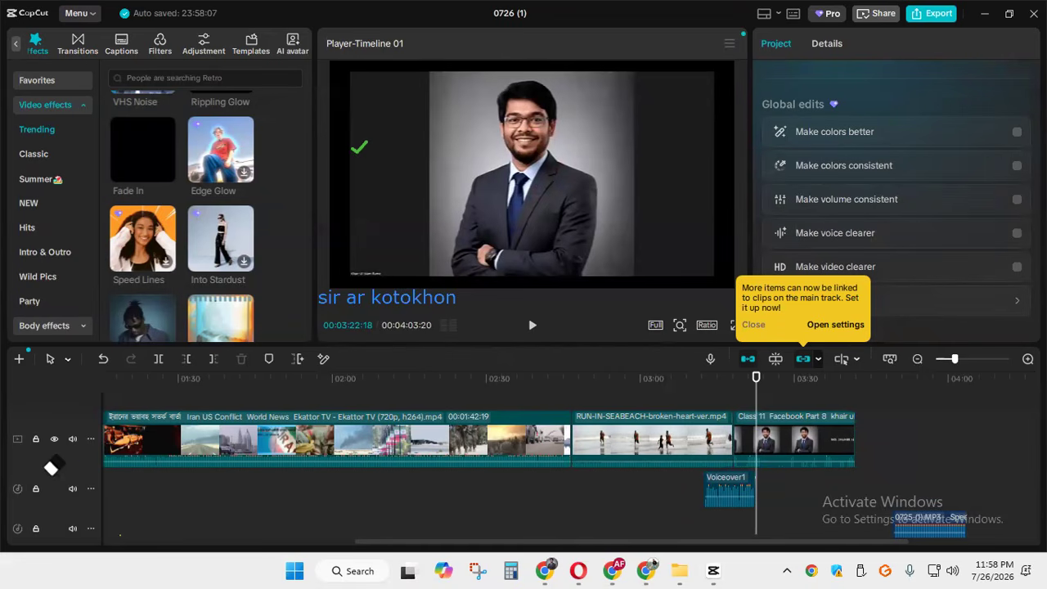
click(753, 324)
Deselect the Class 11 clip, set the playhead to 03:06:16, and switch the preview axis on and off
click(752, 458)
click(673, 401)
click(776, 359)
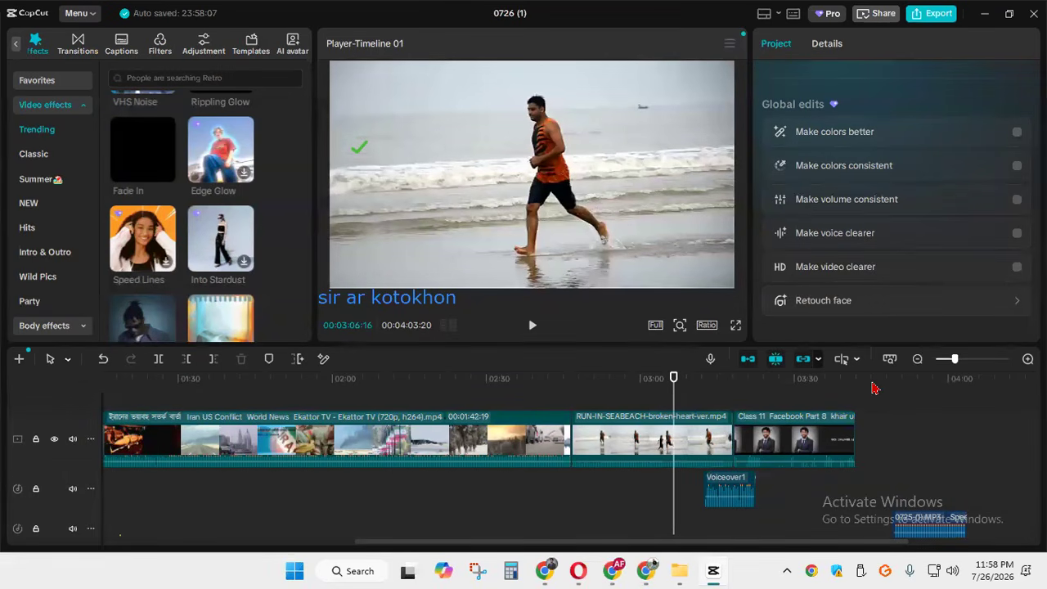
click(845, 360)
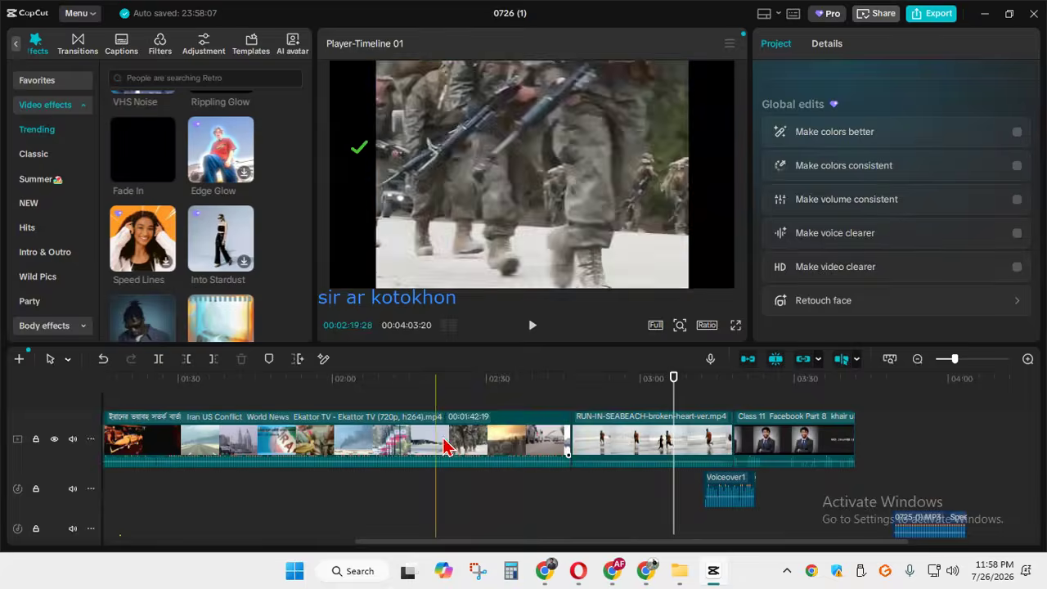
click(845, 360)
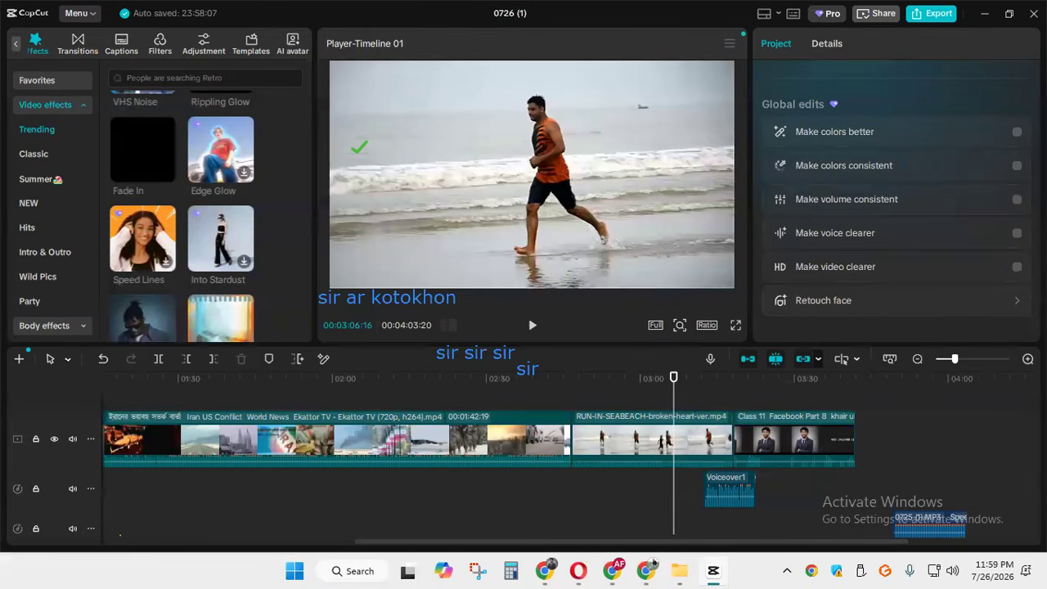
Choose 480P in the export settings, cancel without exporting, and minimise CapCut to the desktop
click(932, 14)
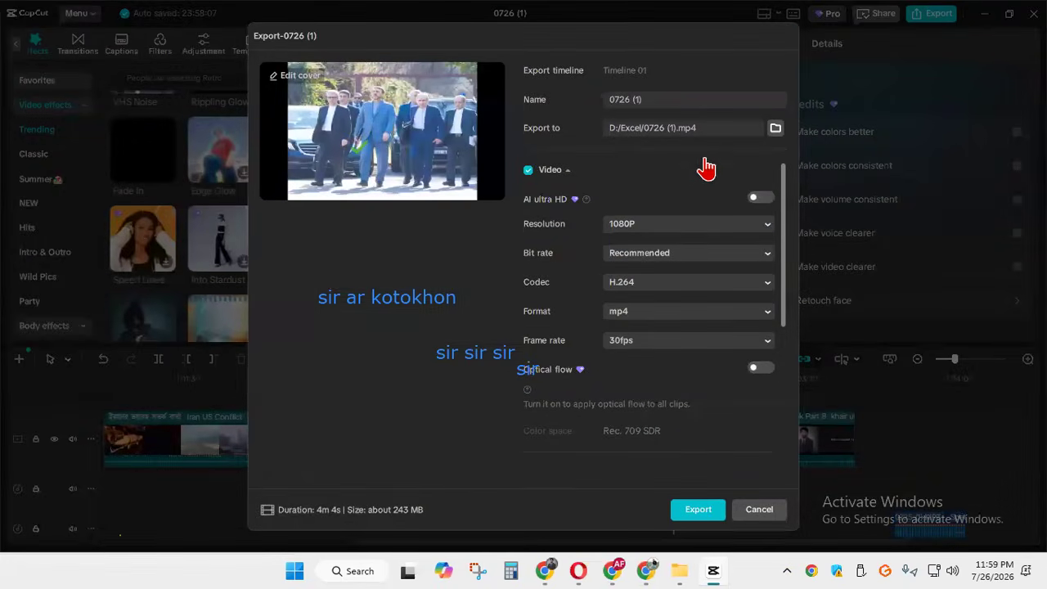
click(660, 232)
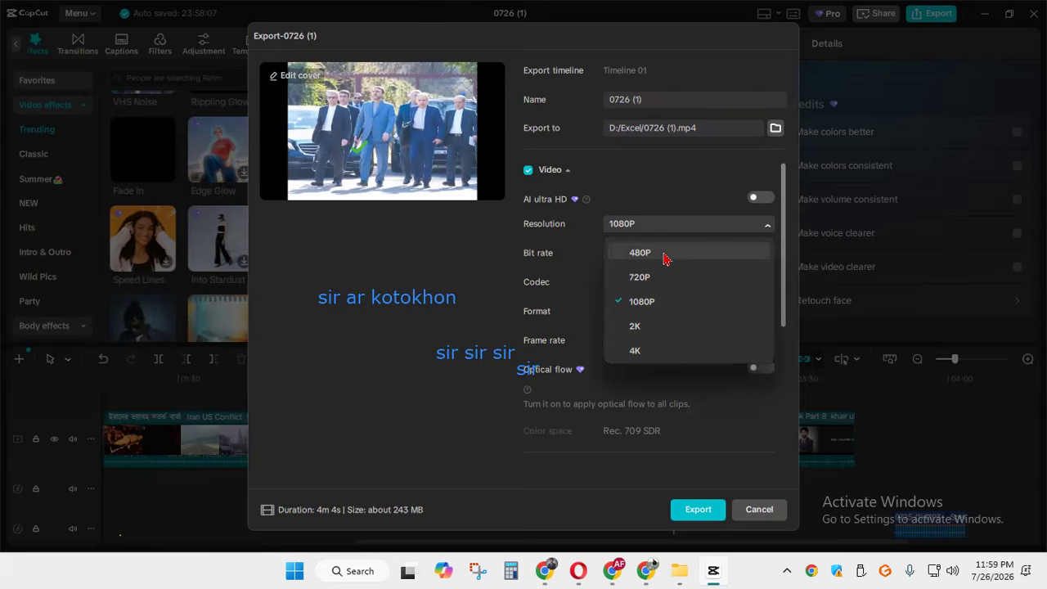
click(665, 257)
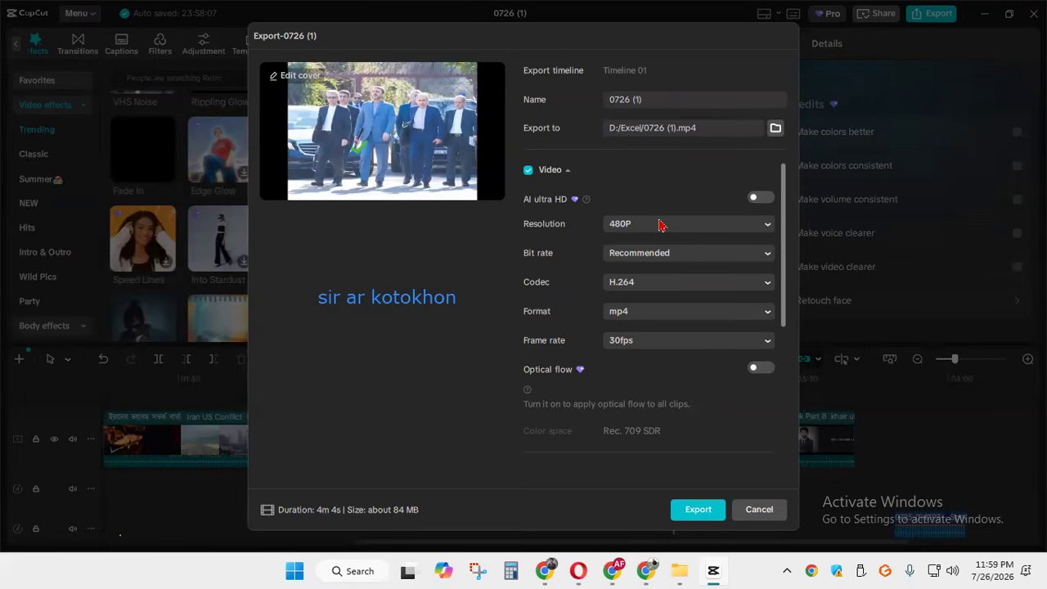
click(753, 519)
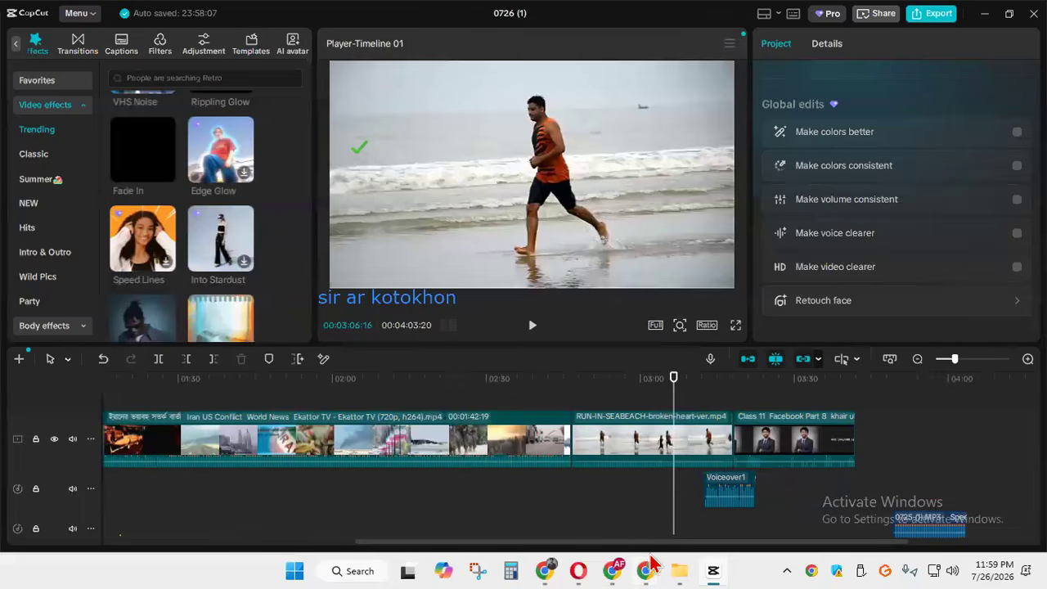
click(984, 13)
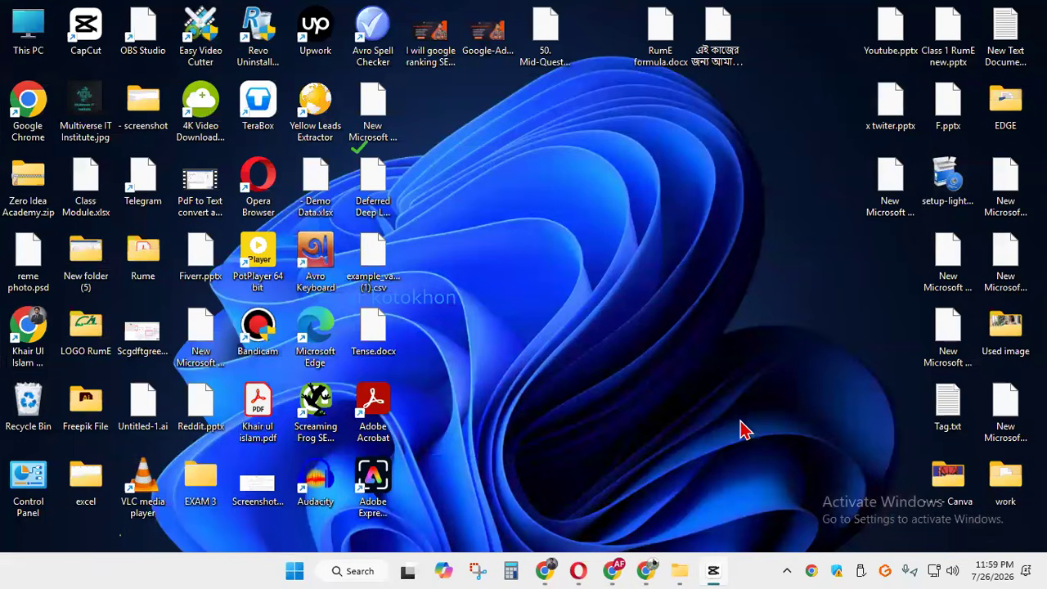